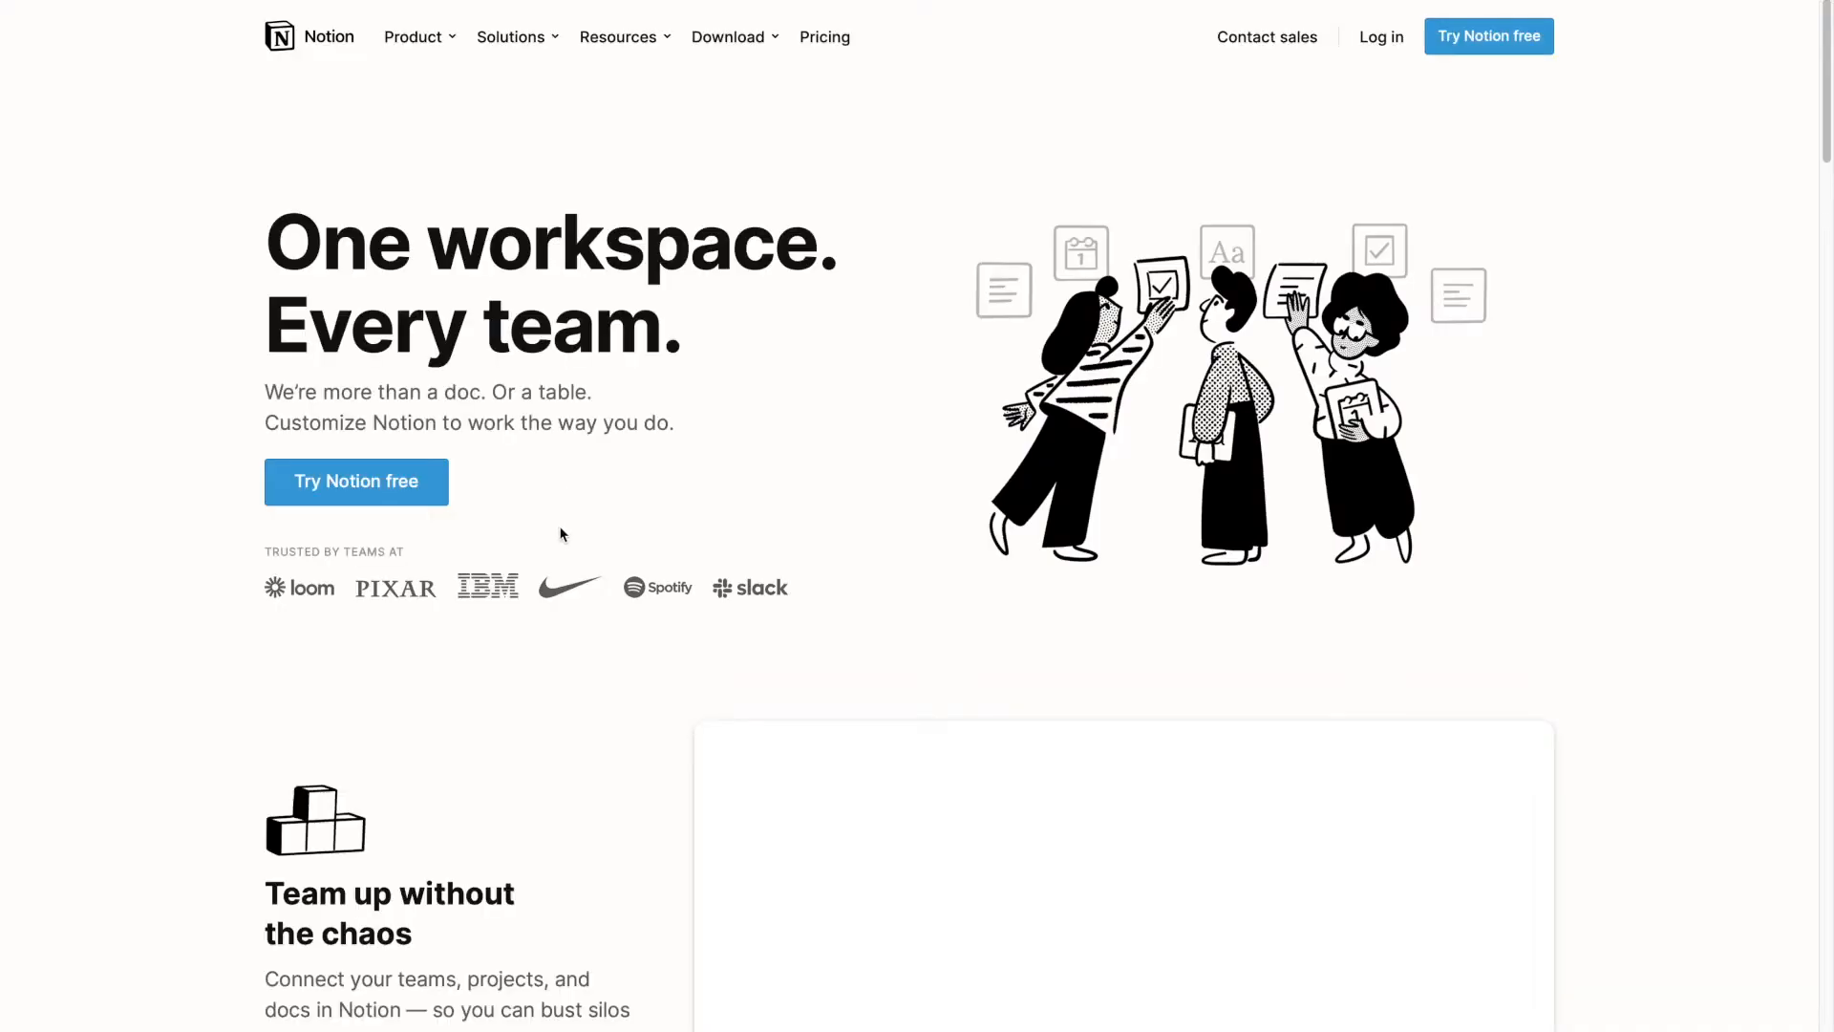
Examine the Notion homepage's introduction and its "Team up without the chaos" and "Never ask 'What's the context?' again" sections.
scroll(726, 603, "down", 2)
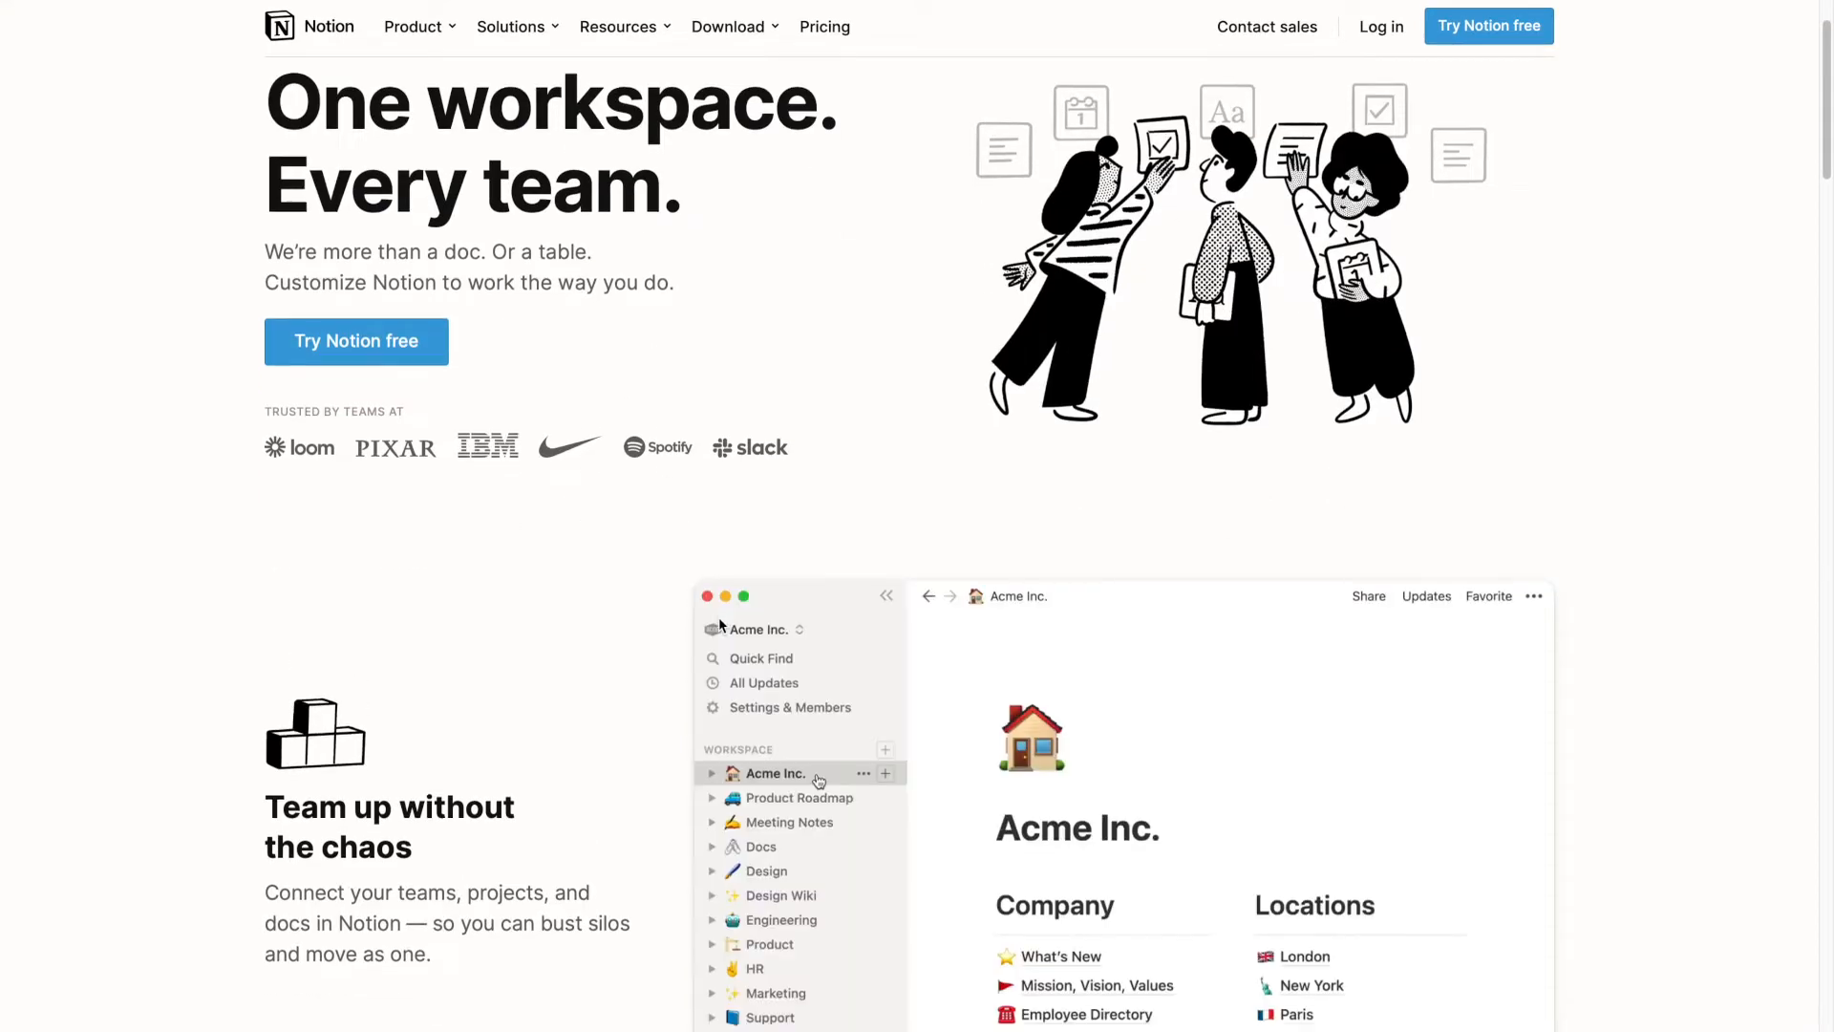
scroll(719, 624, "down", 1)
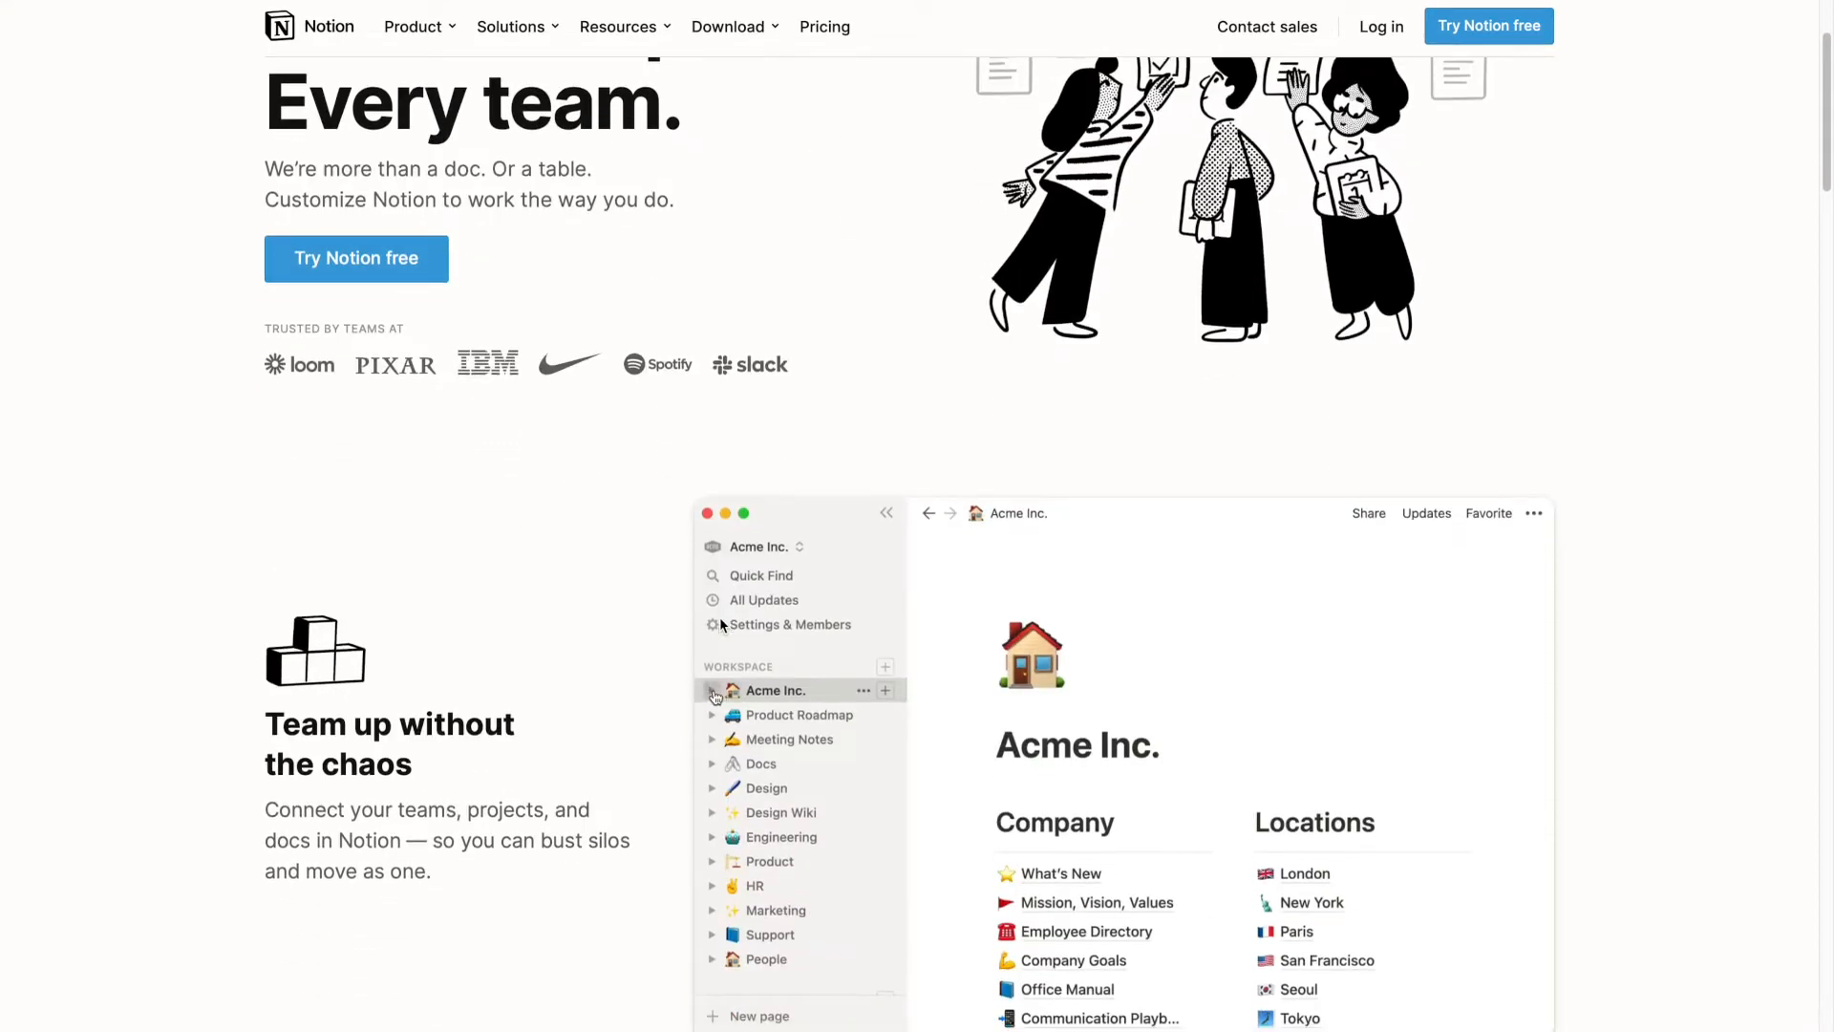
scroll(721, 625, "down", 1)
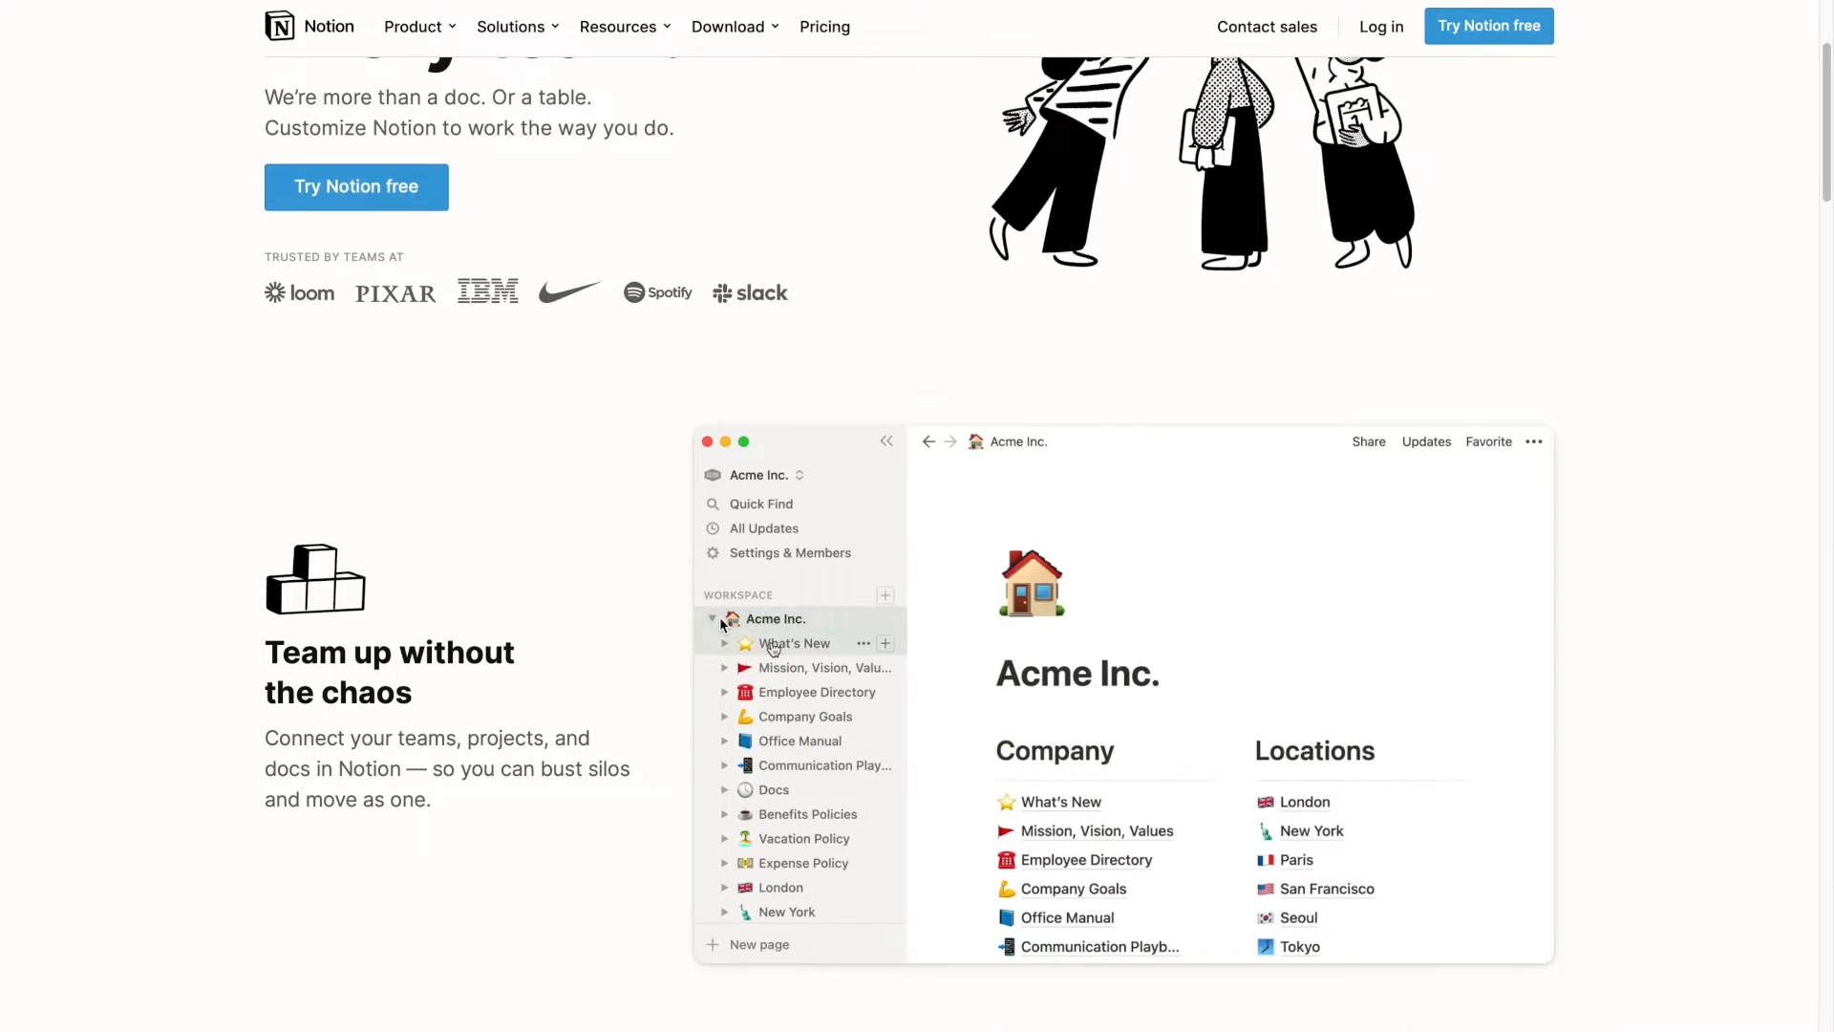
scroll(722, 624, "down", 1)
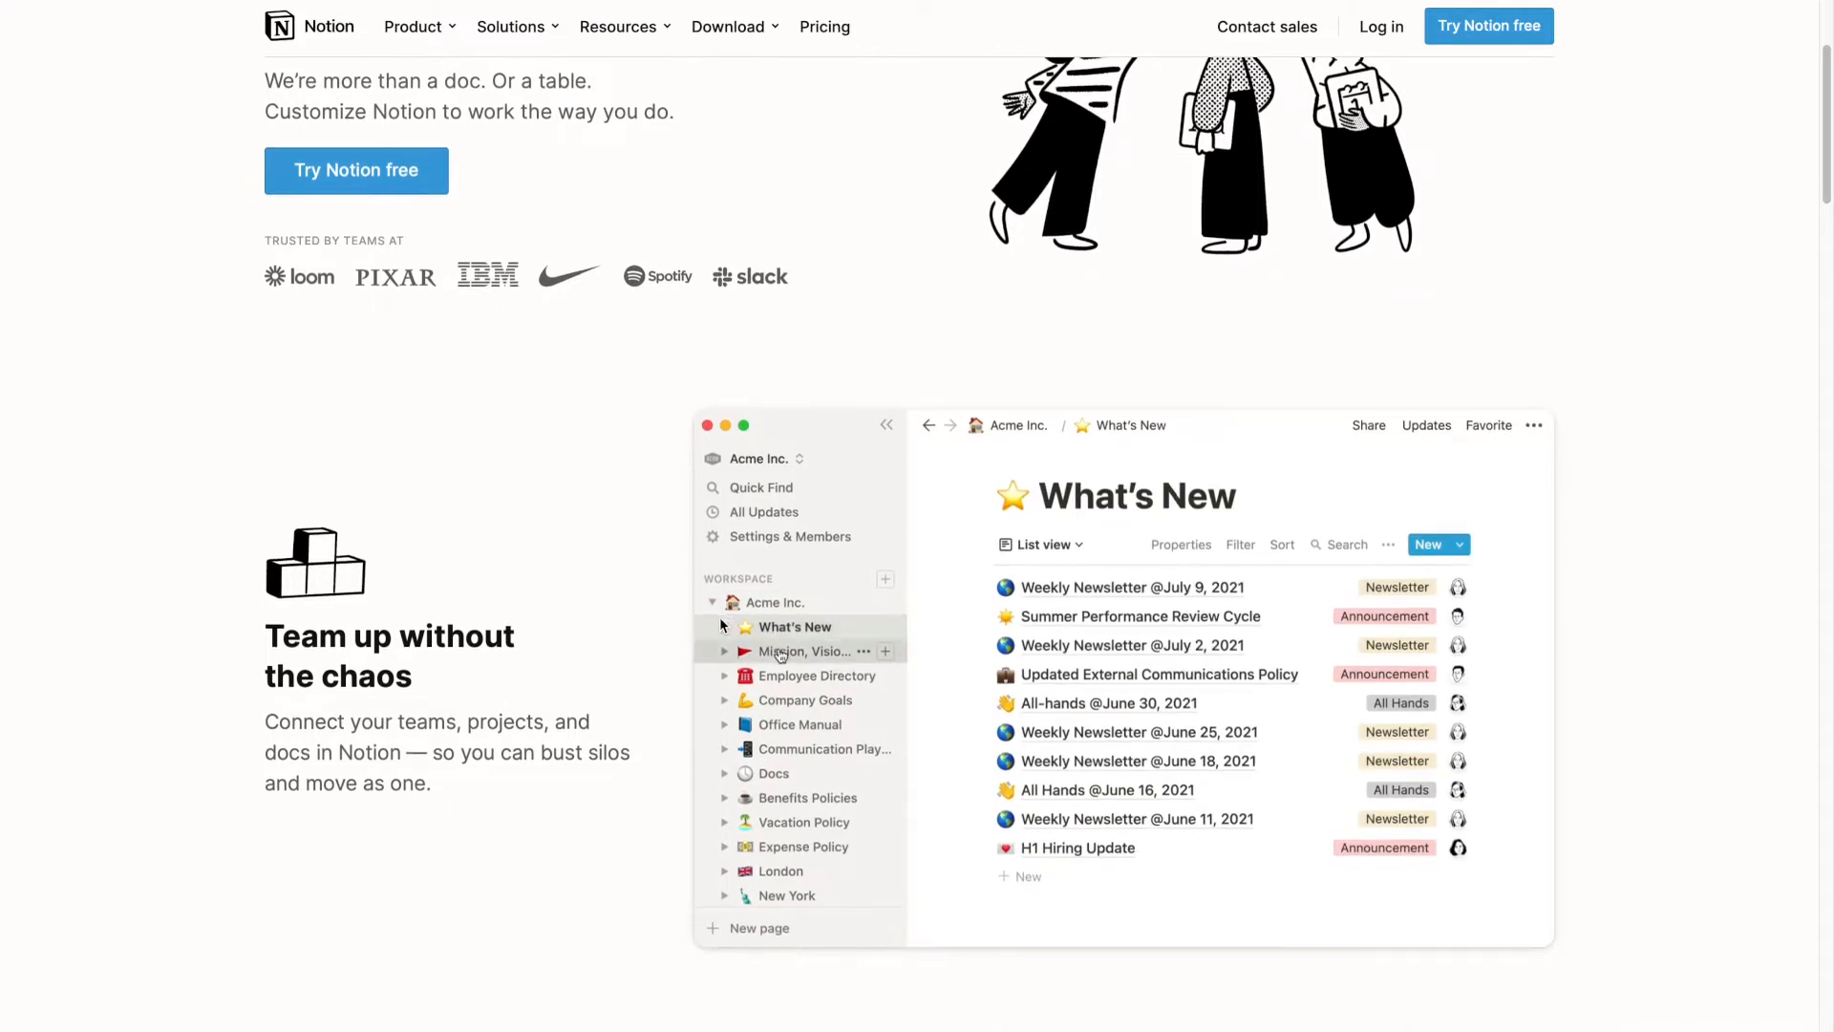
scroll(721, 624, "down", 4)
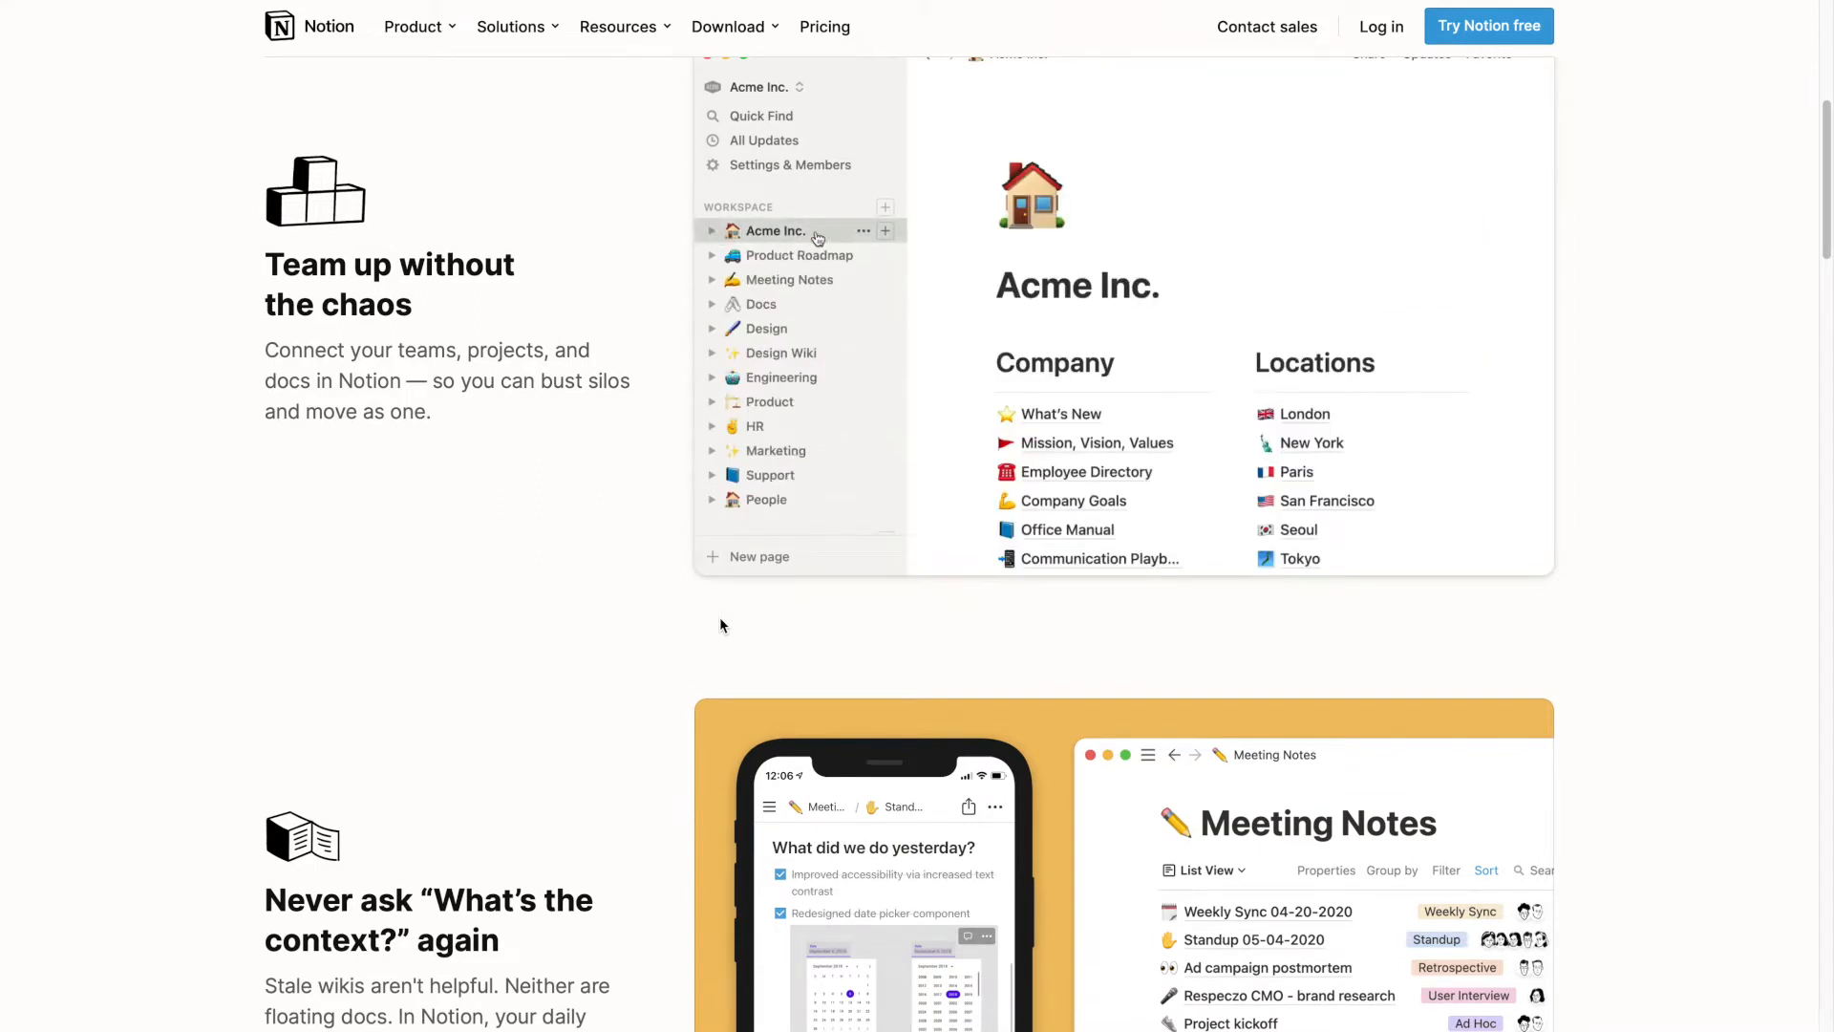
scroll(679, 593, "up", 7)
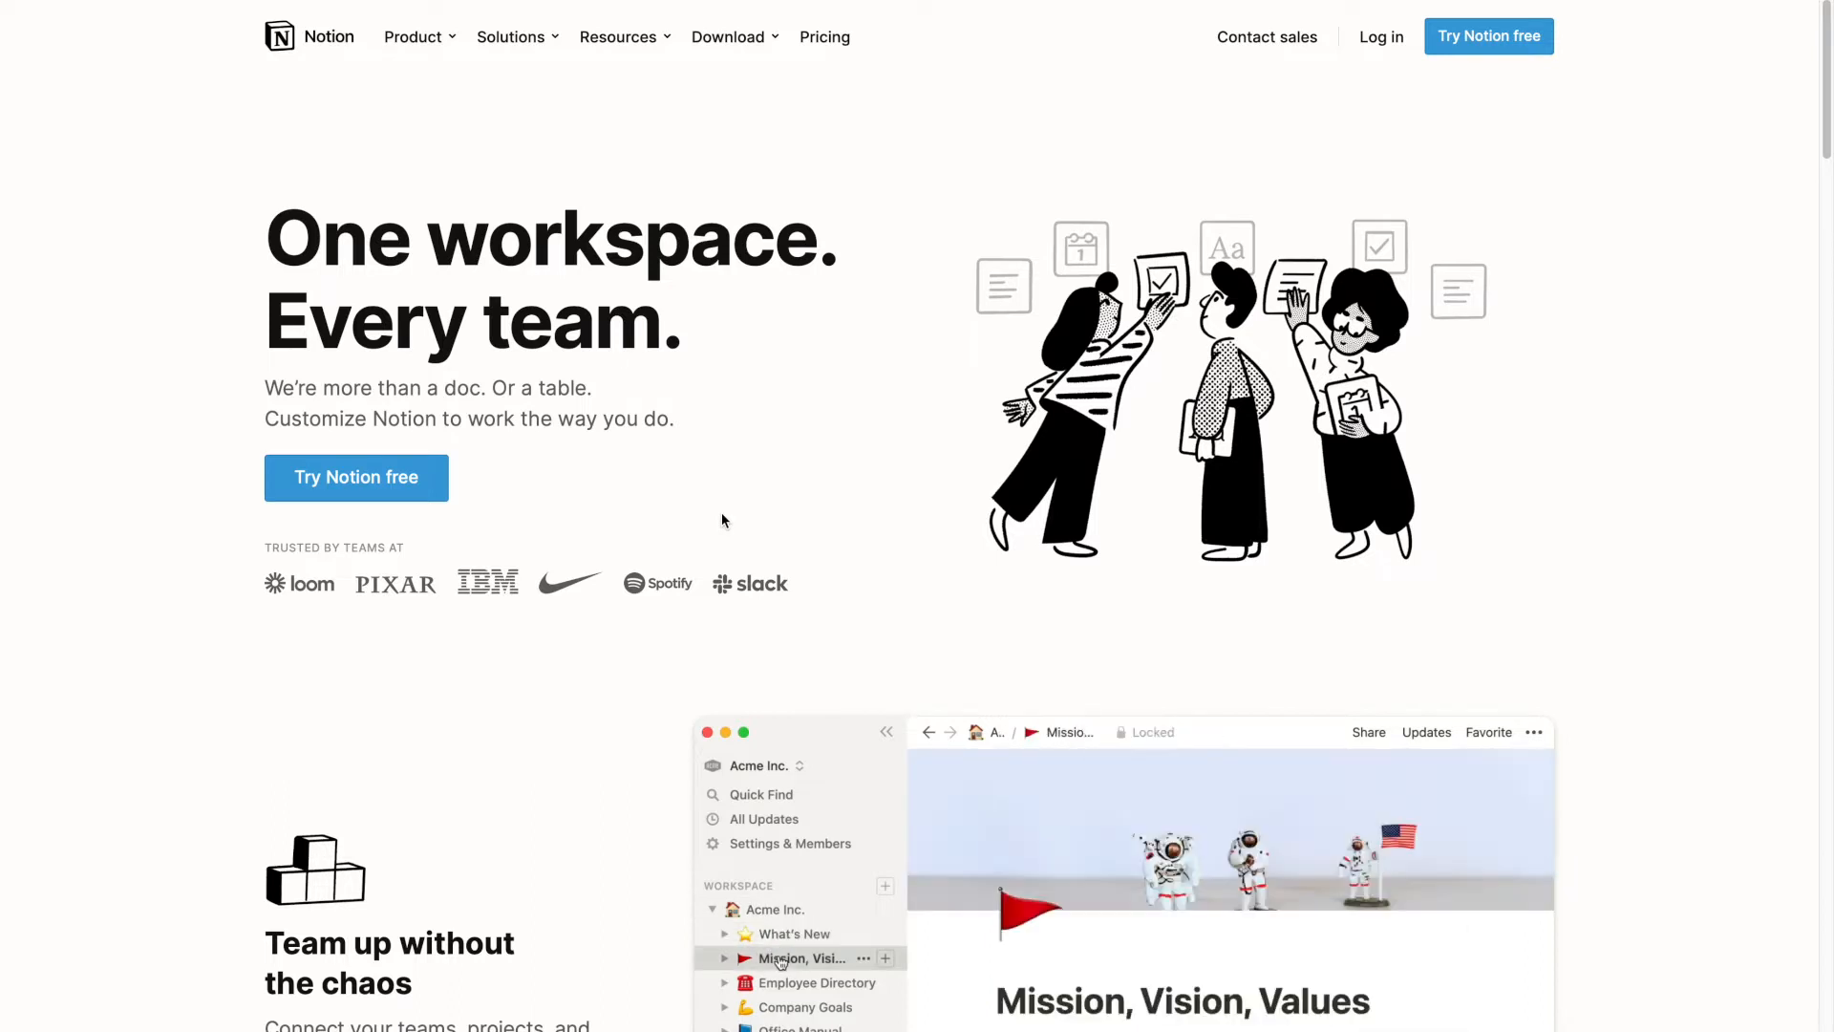
scroll(723, 517, "down", 1)
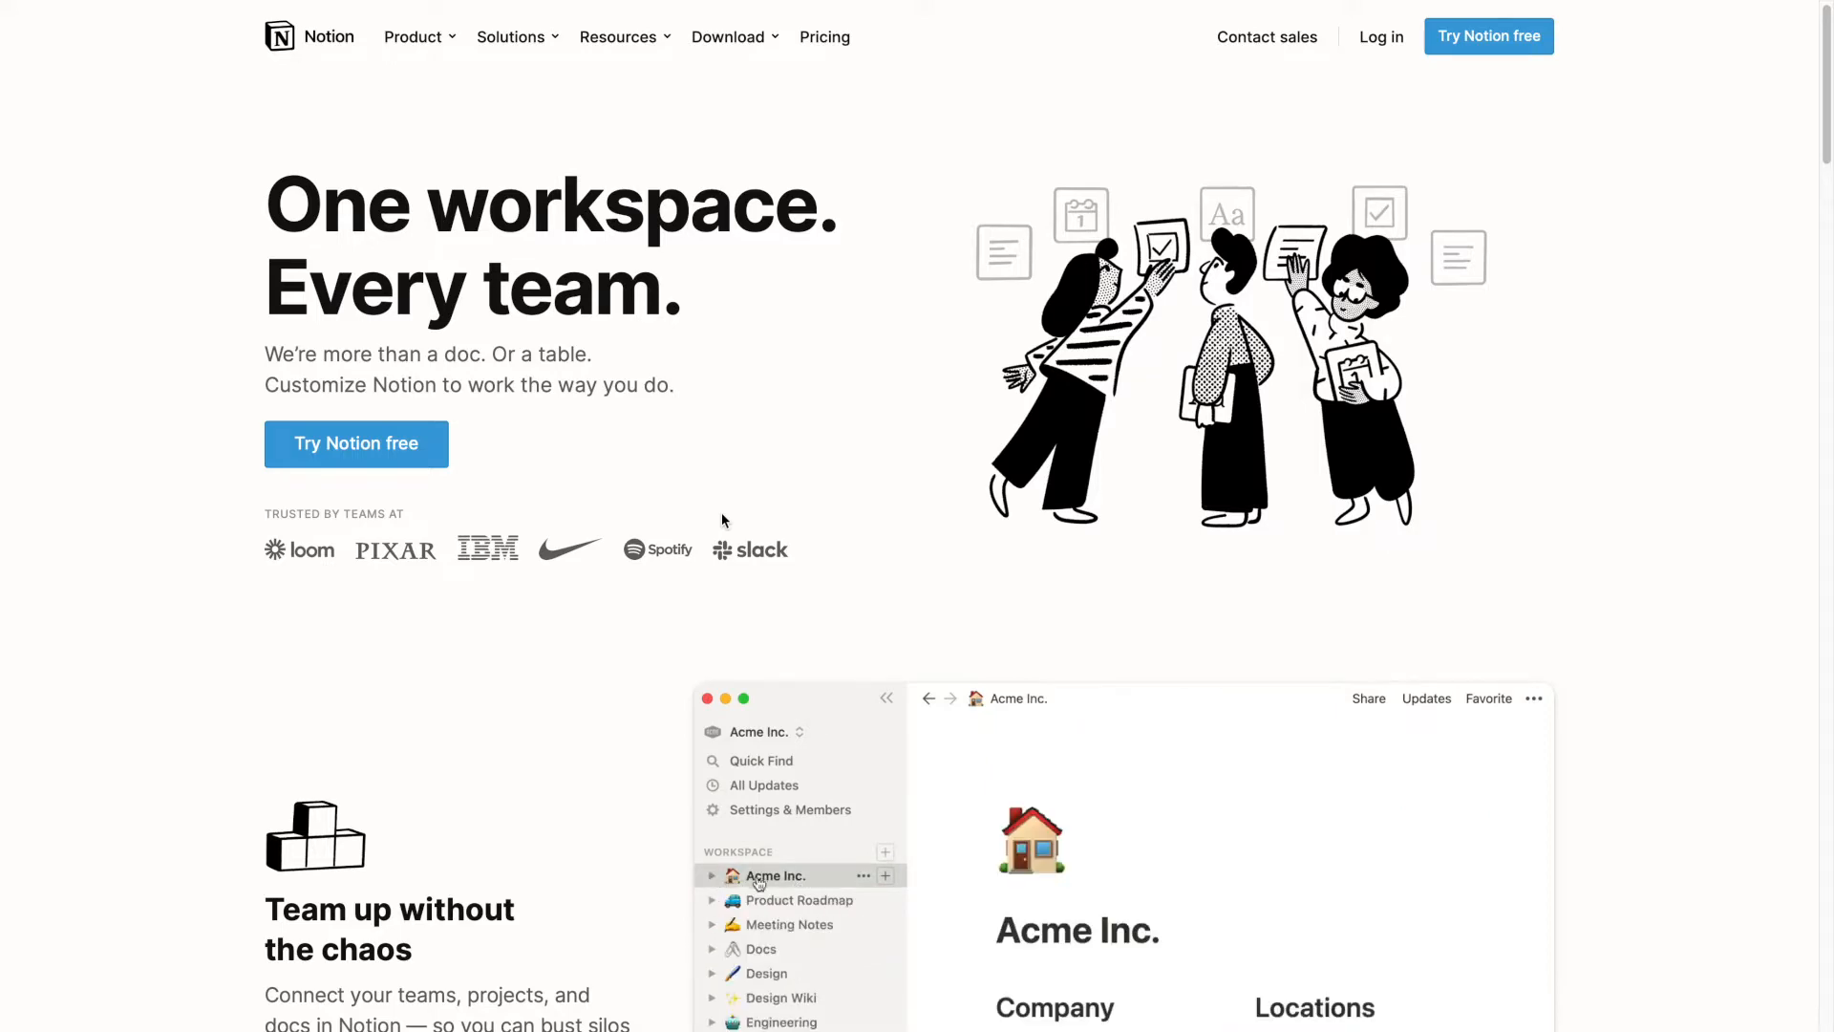
scroll(721, 512, "down", 5)
scroll(695, 446, "down", 3)
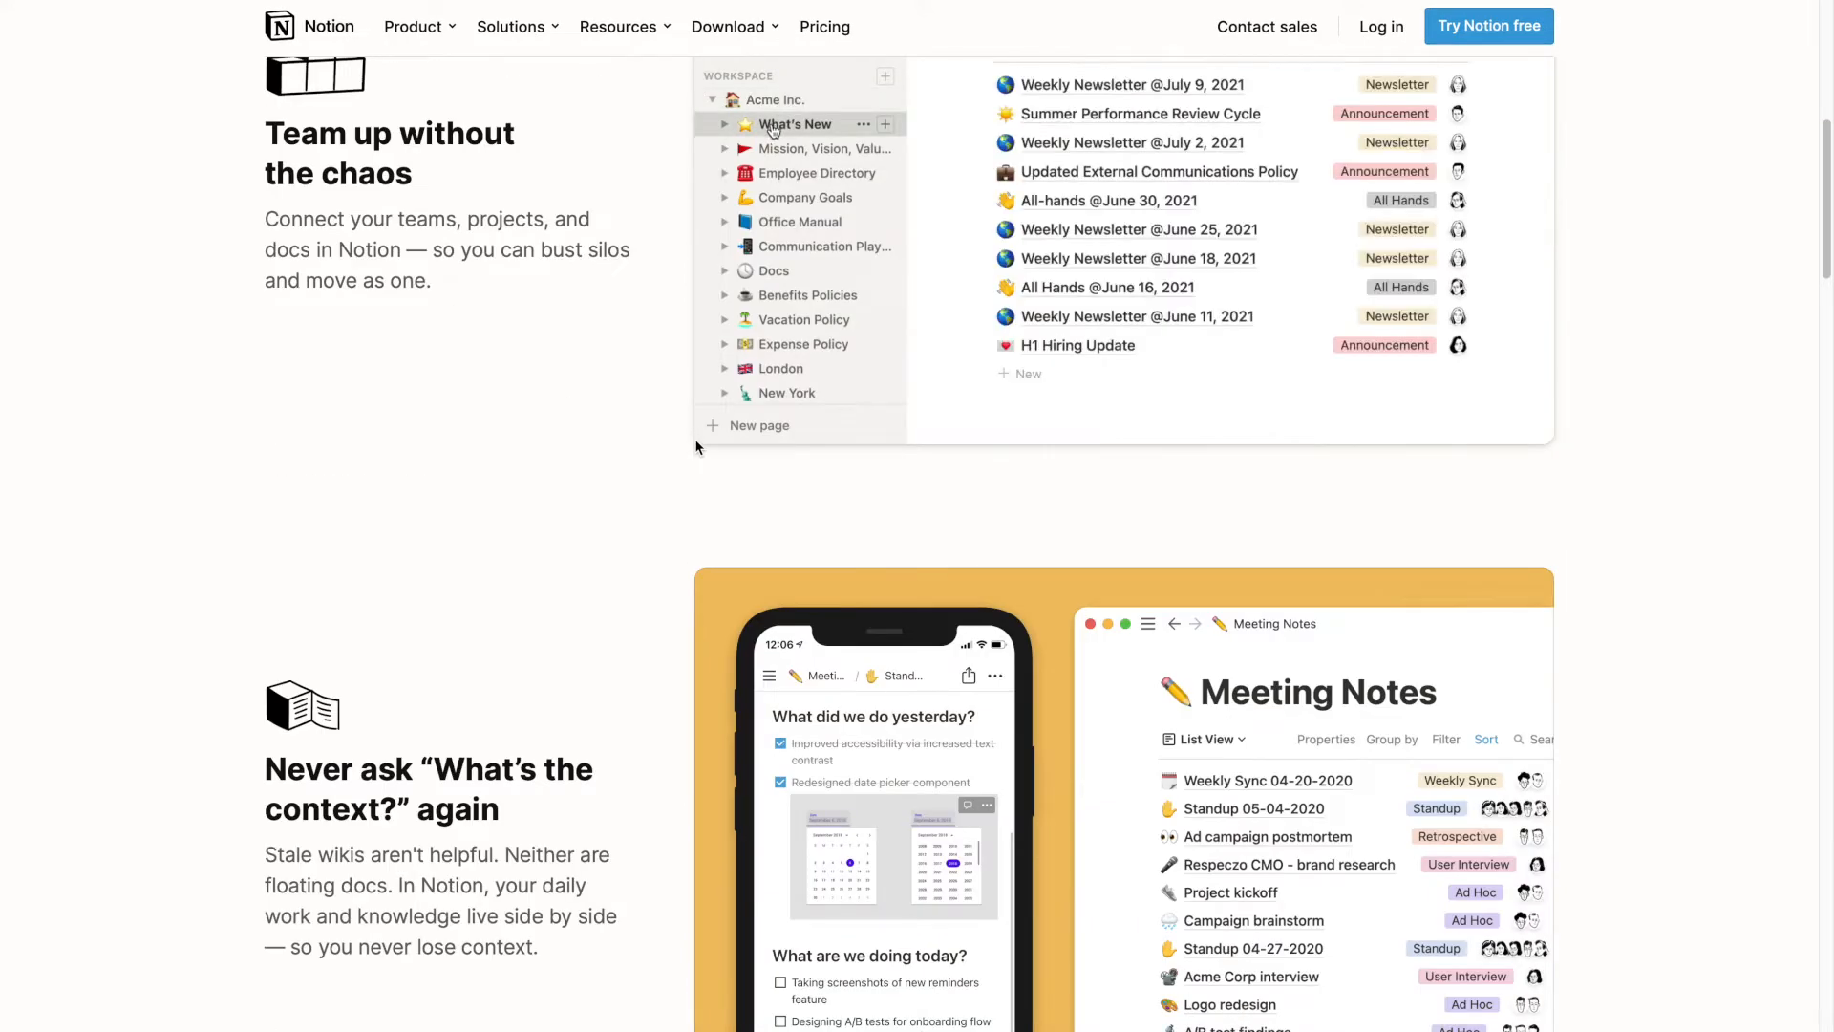
scroll(701, 468, "down", 2)
View the Resources links and read the homepage's sections on the creator ecosystem and endless uses across teams.
mouse_move(647, 40)
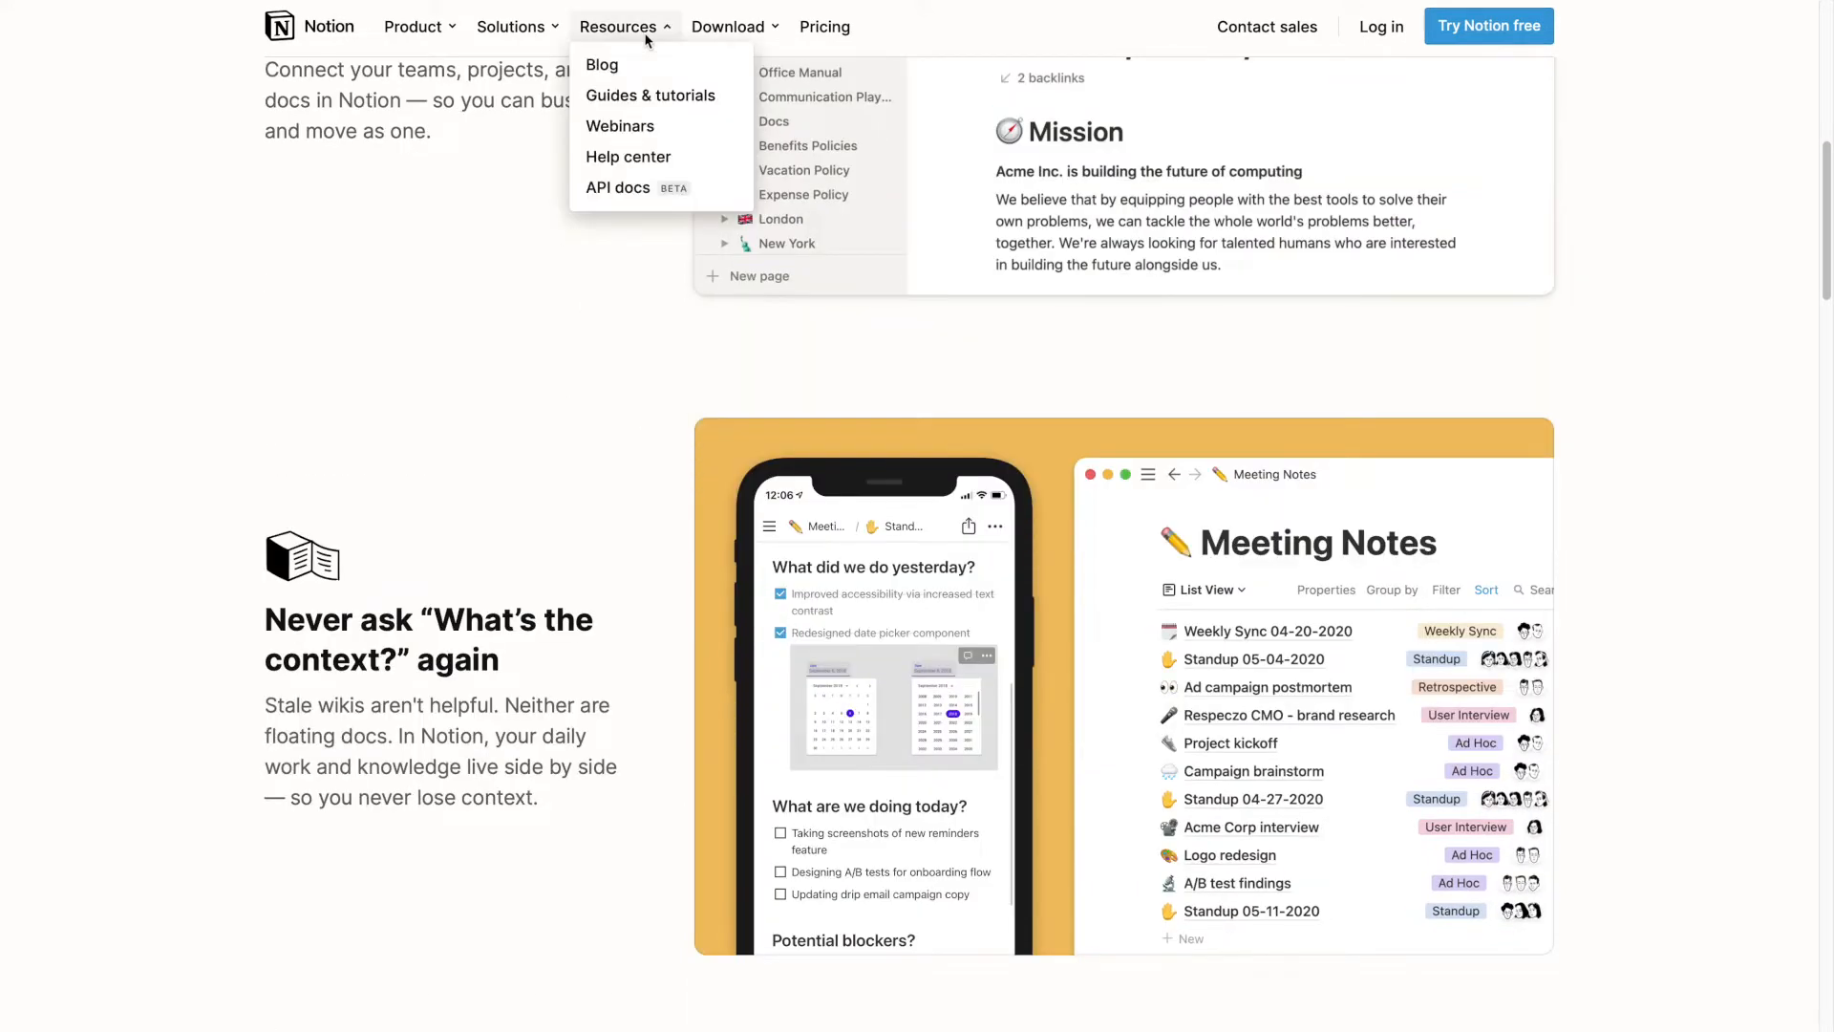
mouse_move(733, 37)
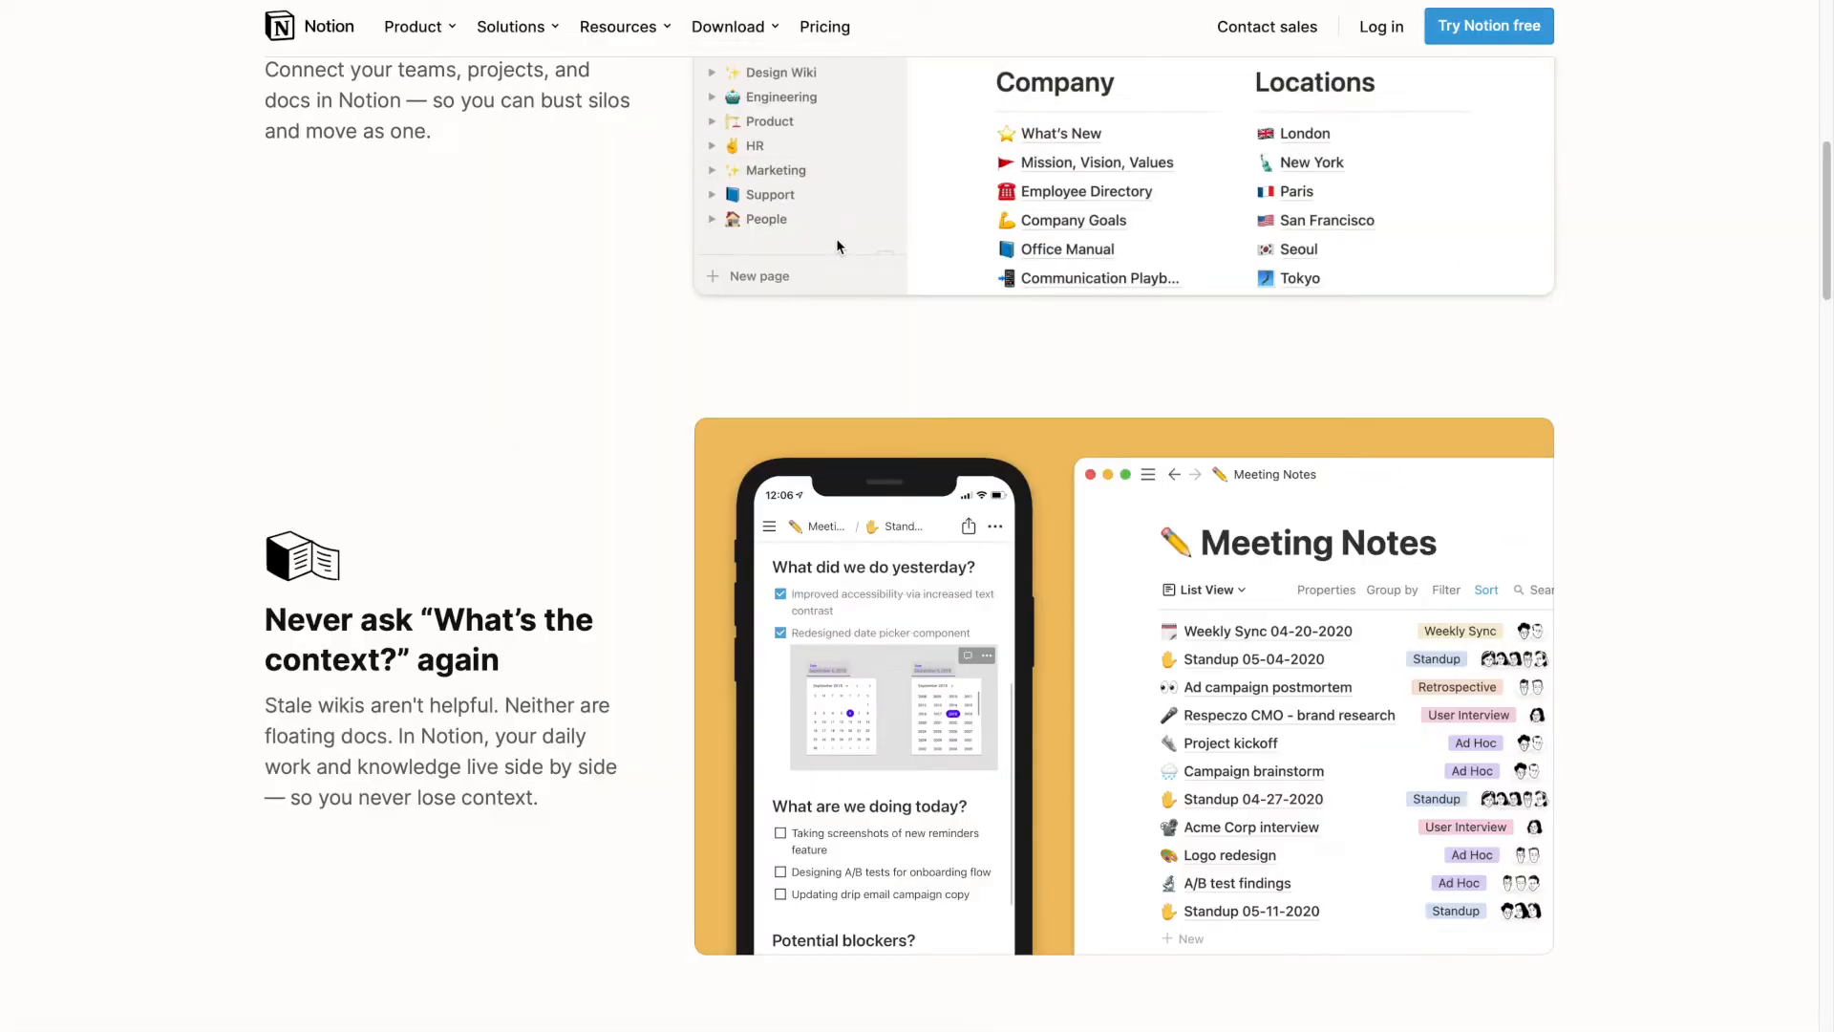
scroll(823, 357, "down", 13)
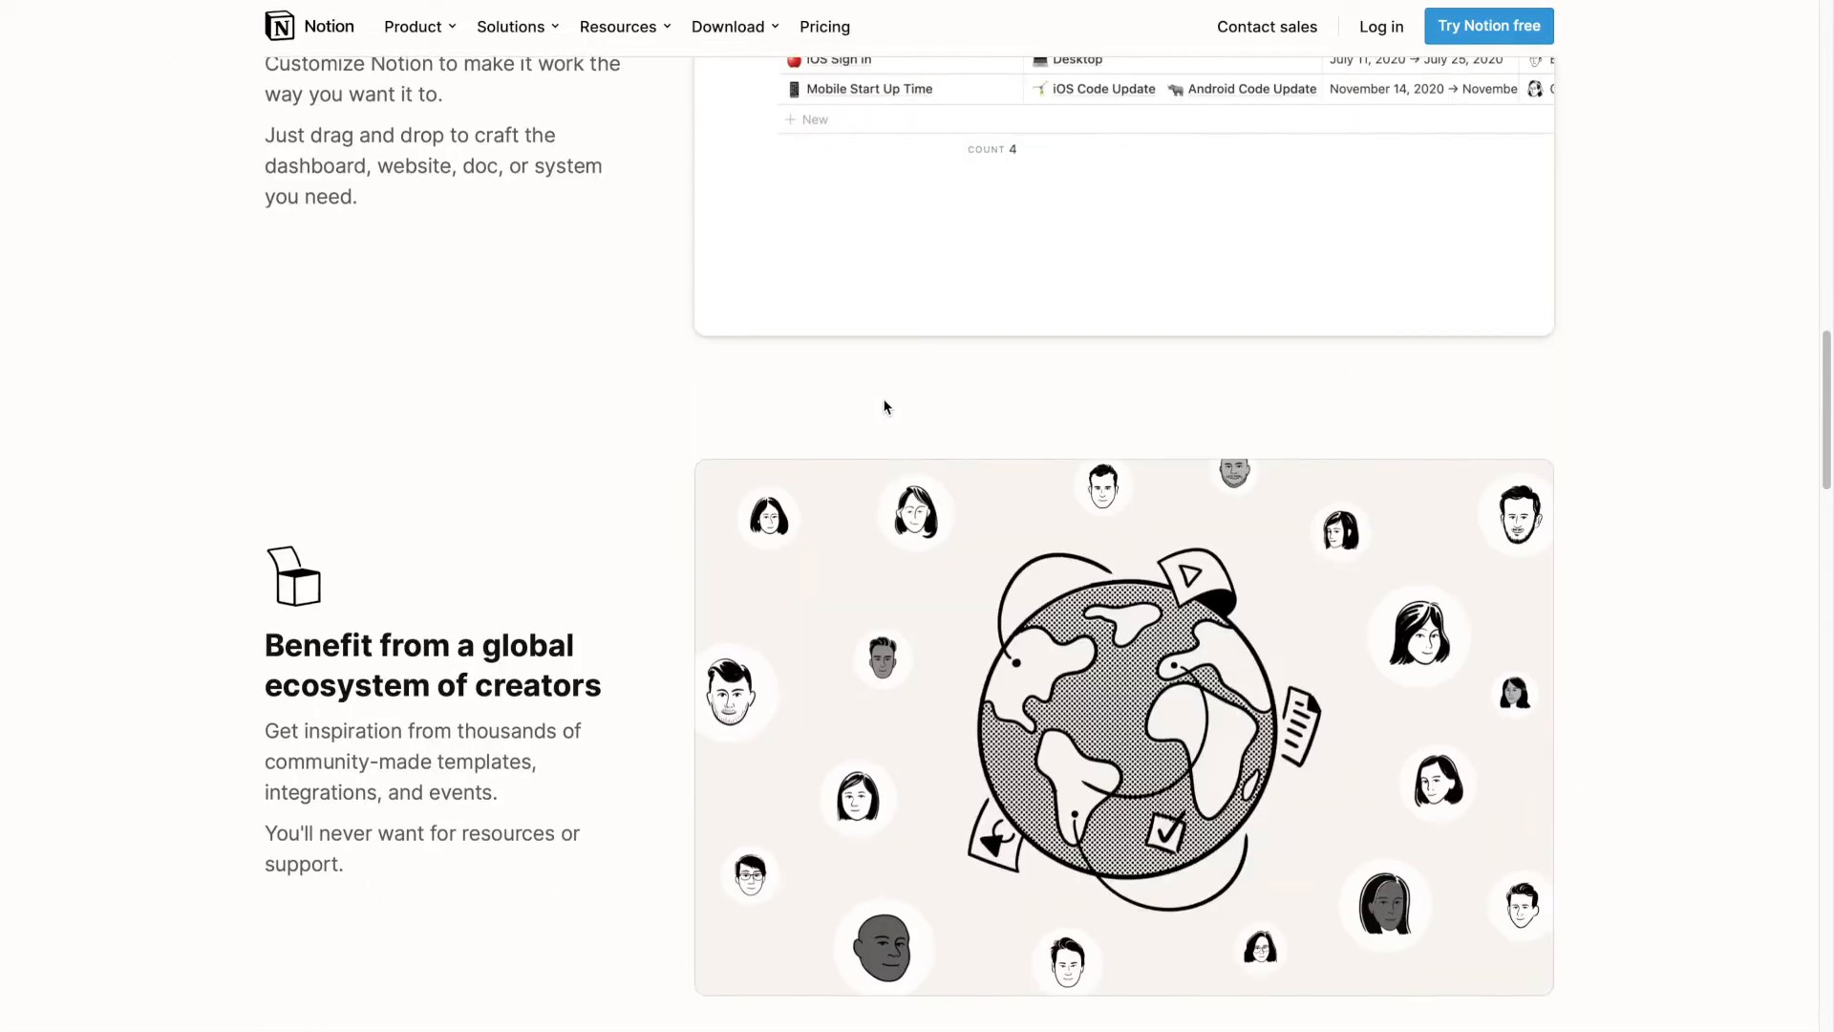
scroll(885, 405, "down", 3)
scroll(884, 405, "down", 2)
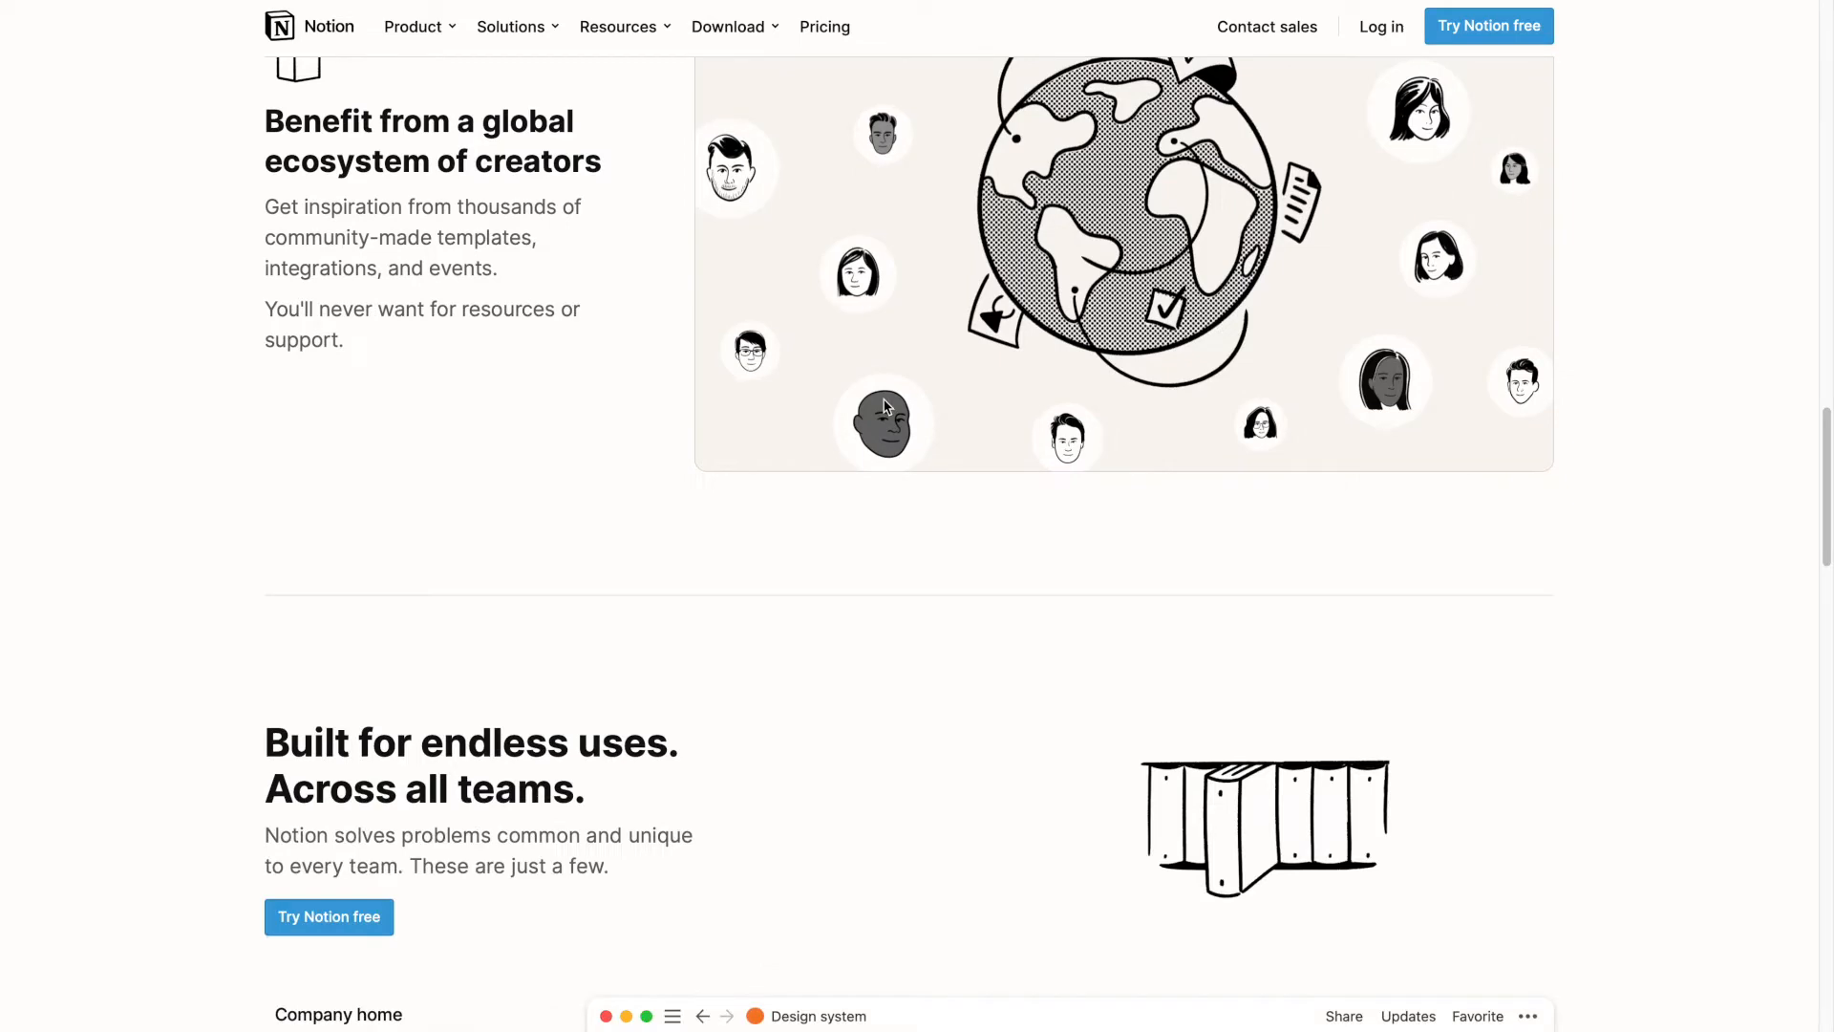
scroll(884, 405, "down", 2)
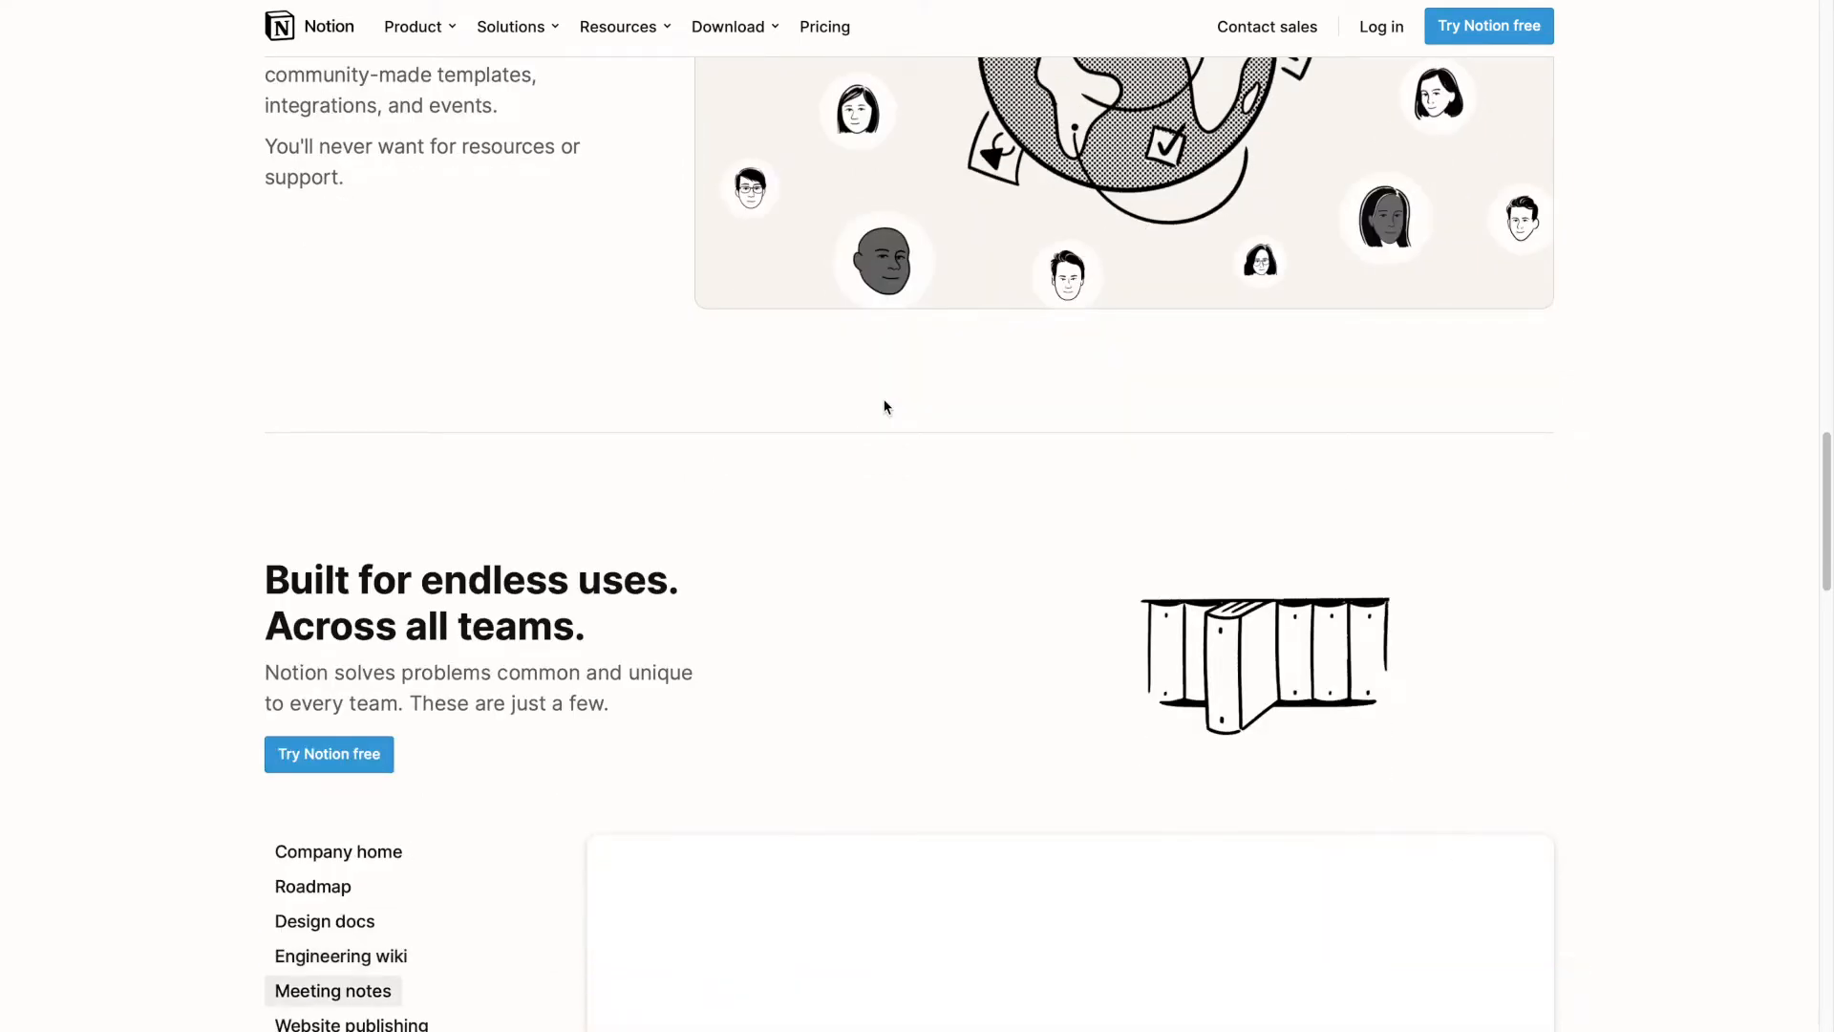
scroll(884, 405, "down", 5)
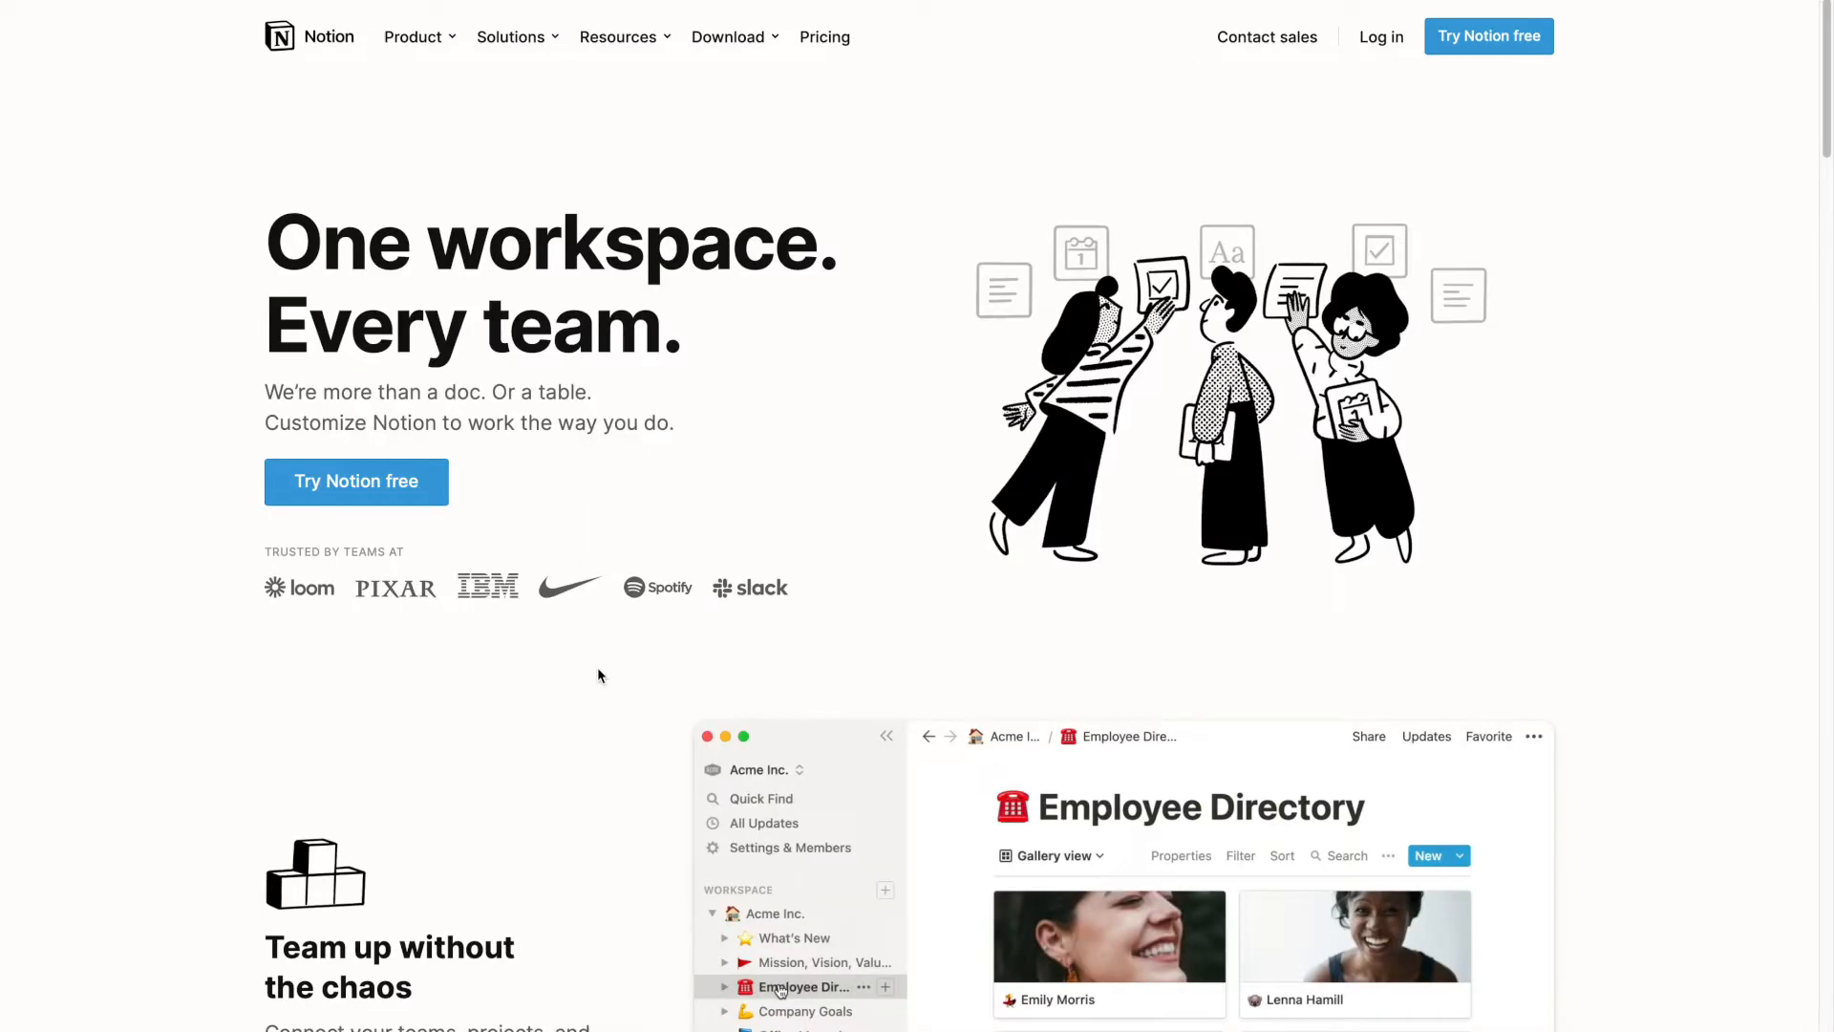
scroll(800, 374, "down", 10)
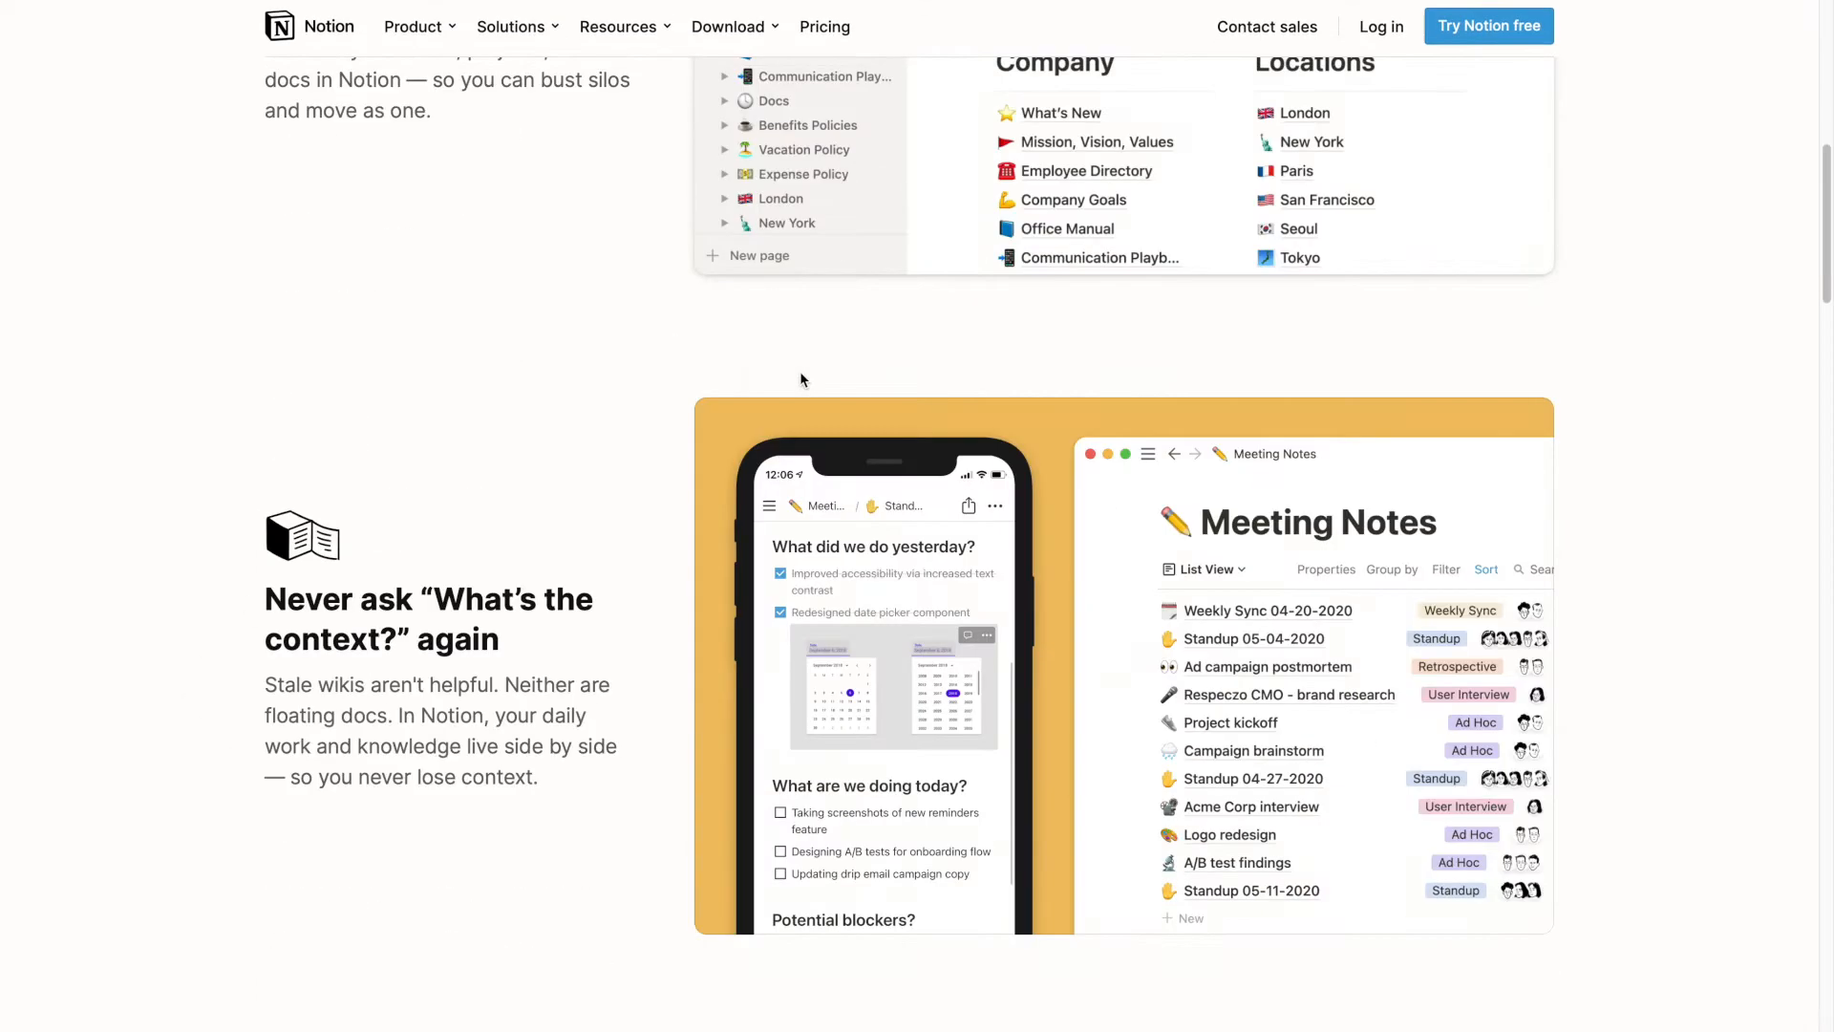
scroll(800, 379, "down", 20)
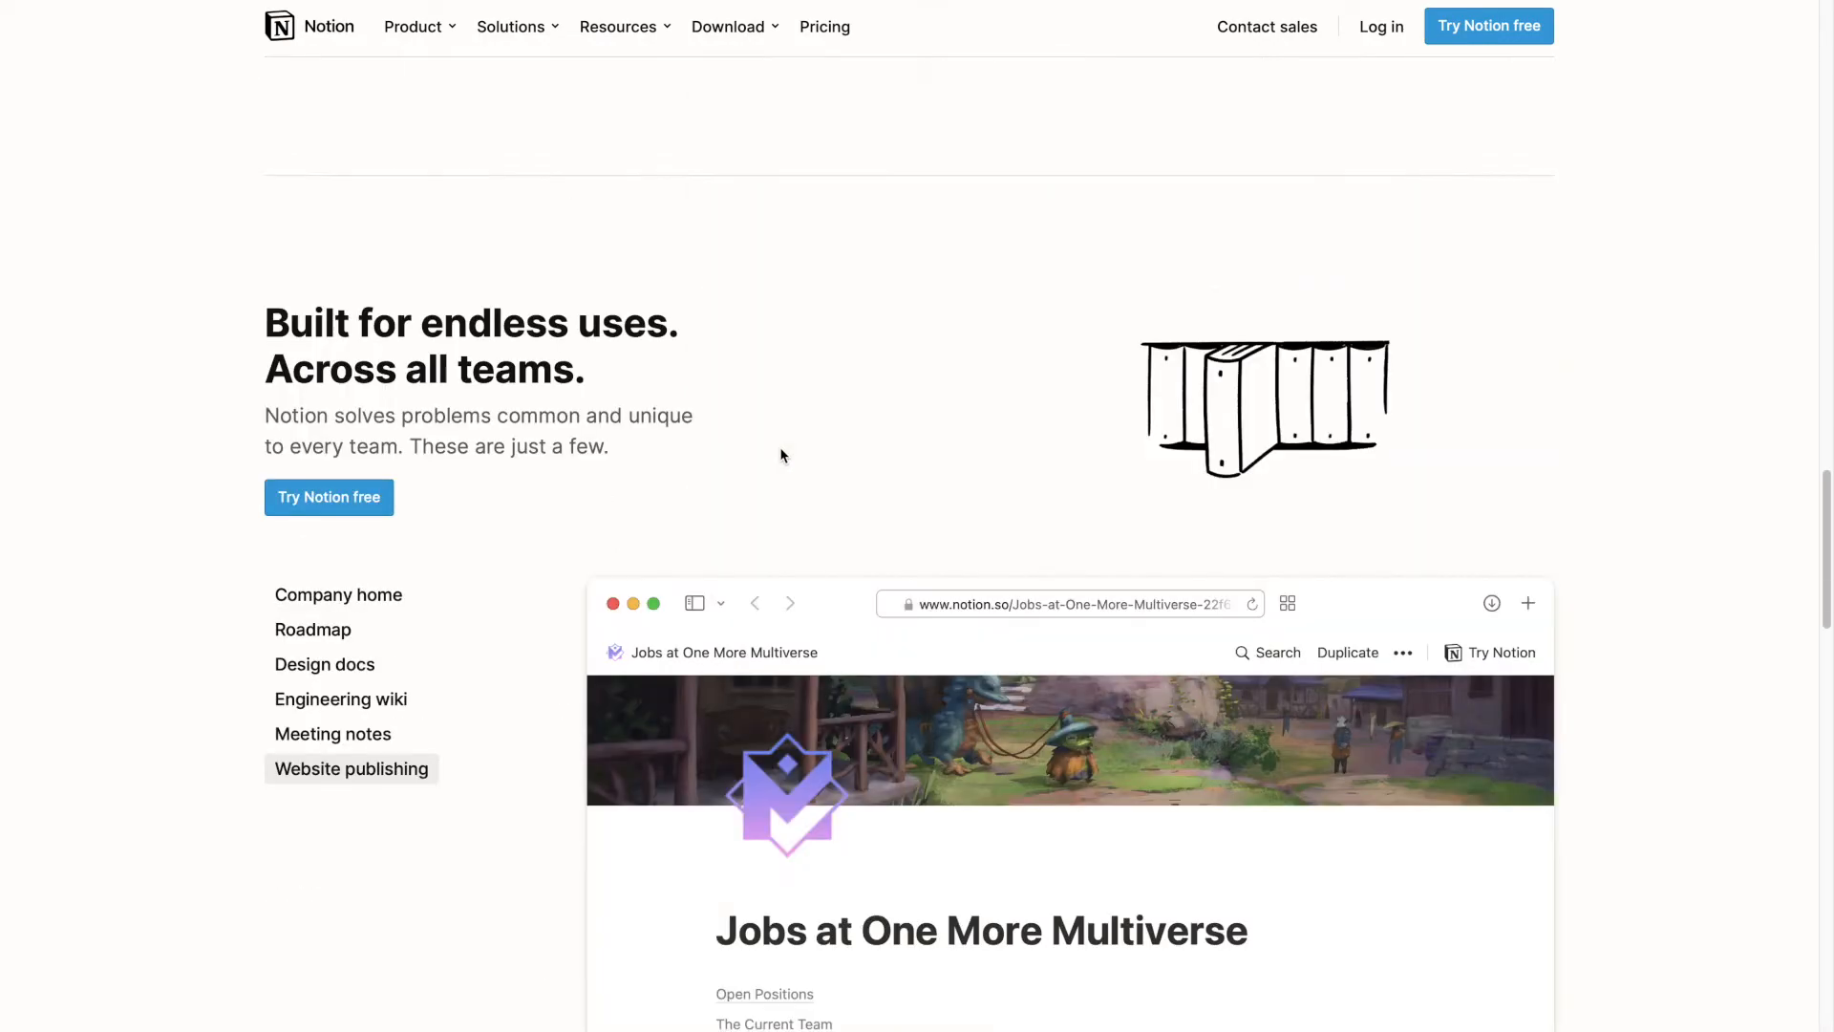
scroll(774, 454, "down", 4)
scroll(778, 409, "up", 20)
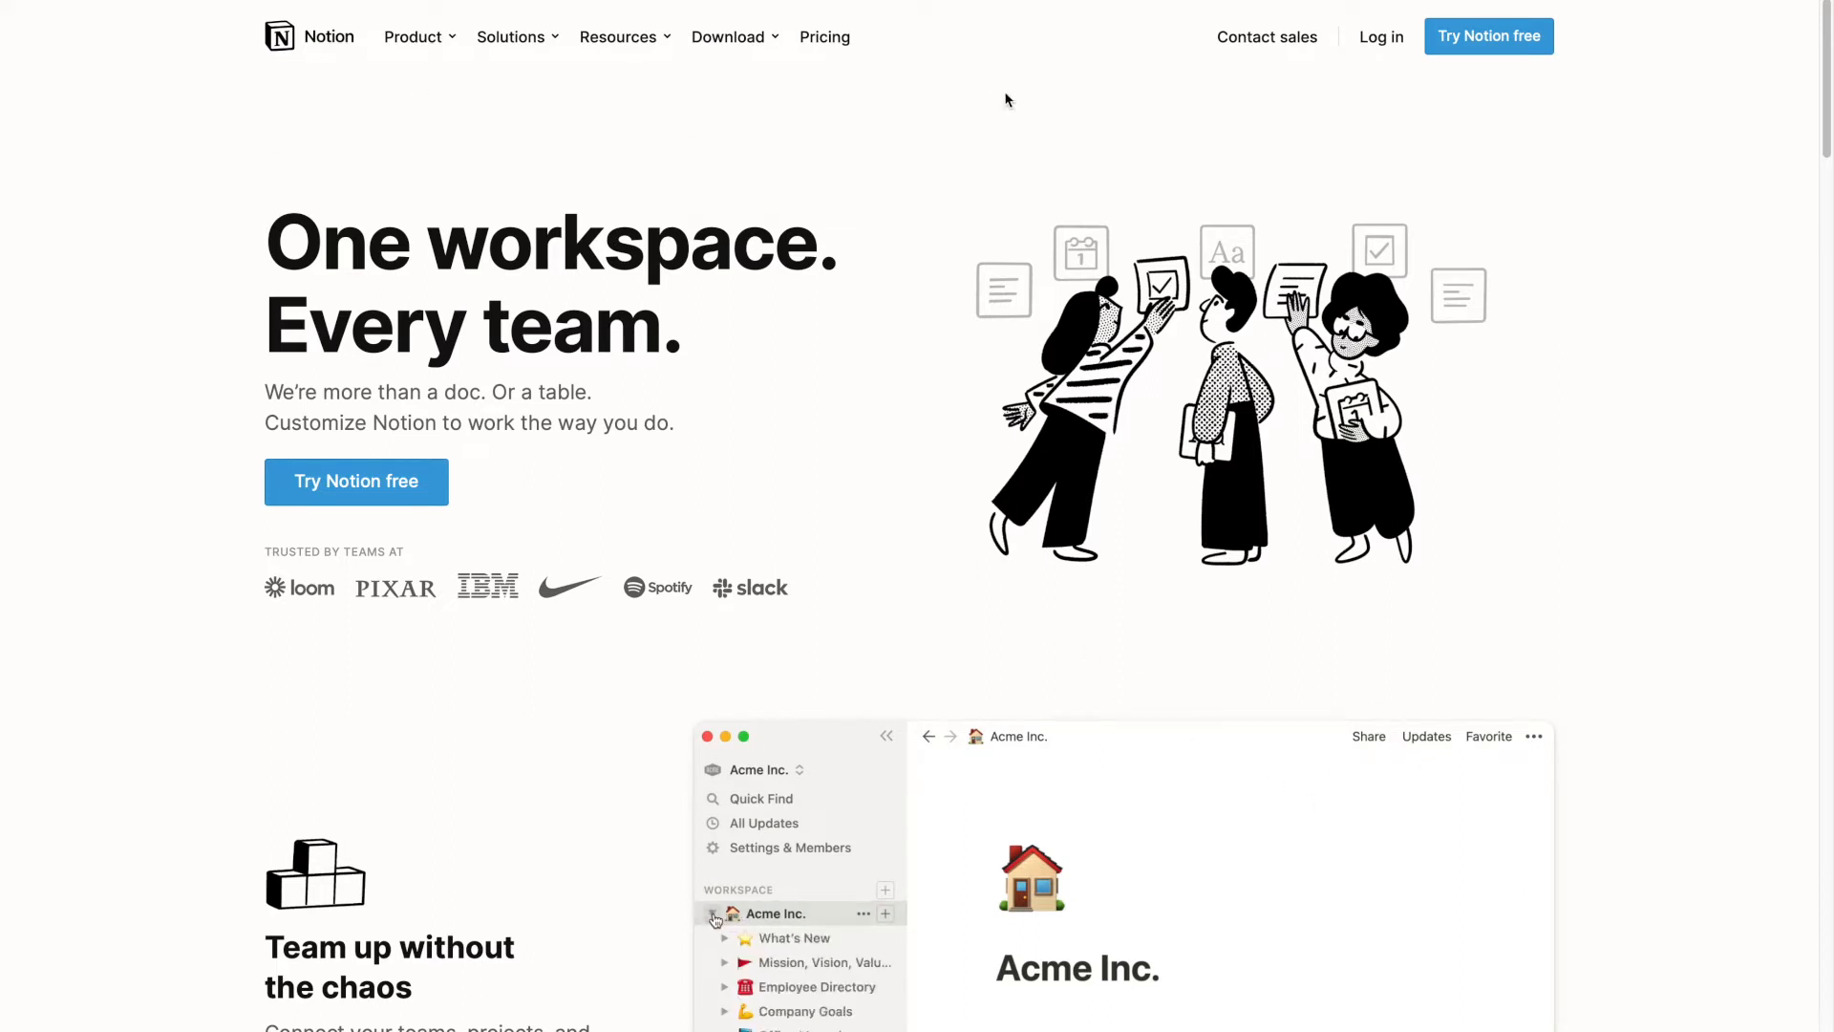
Open the download page for the Mac & Windows desktop app.
mouse_move(759, 38)
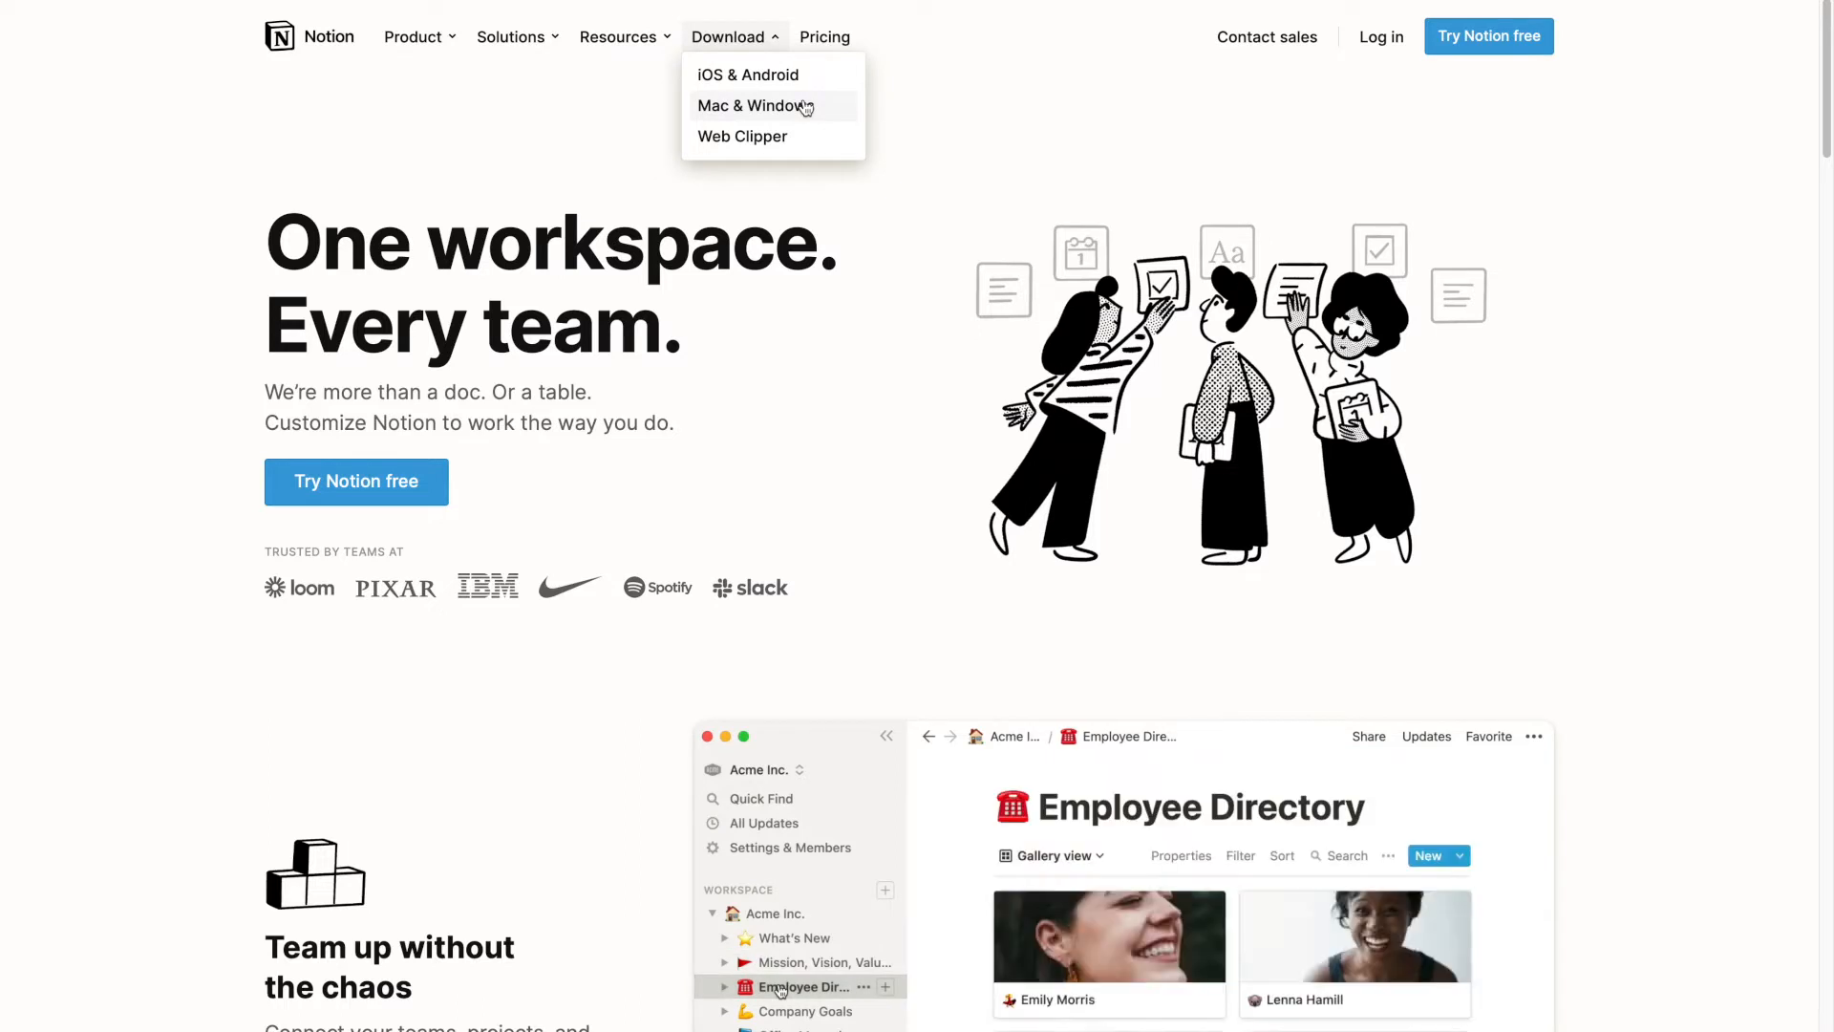
left_click(806, 106)
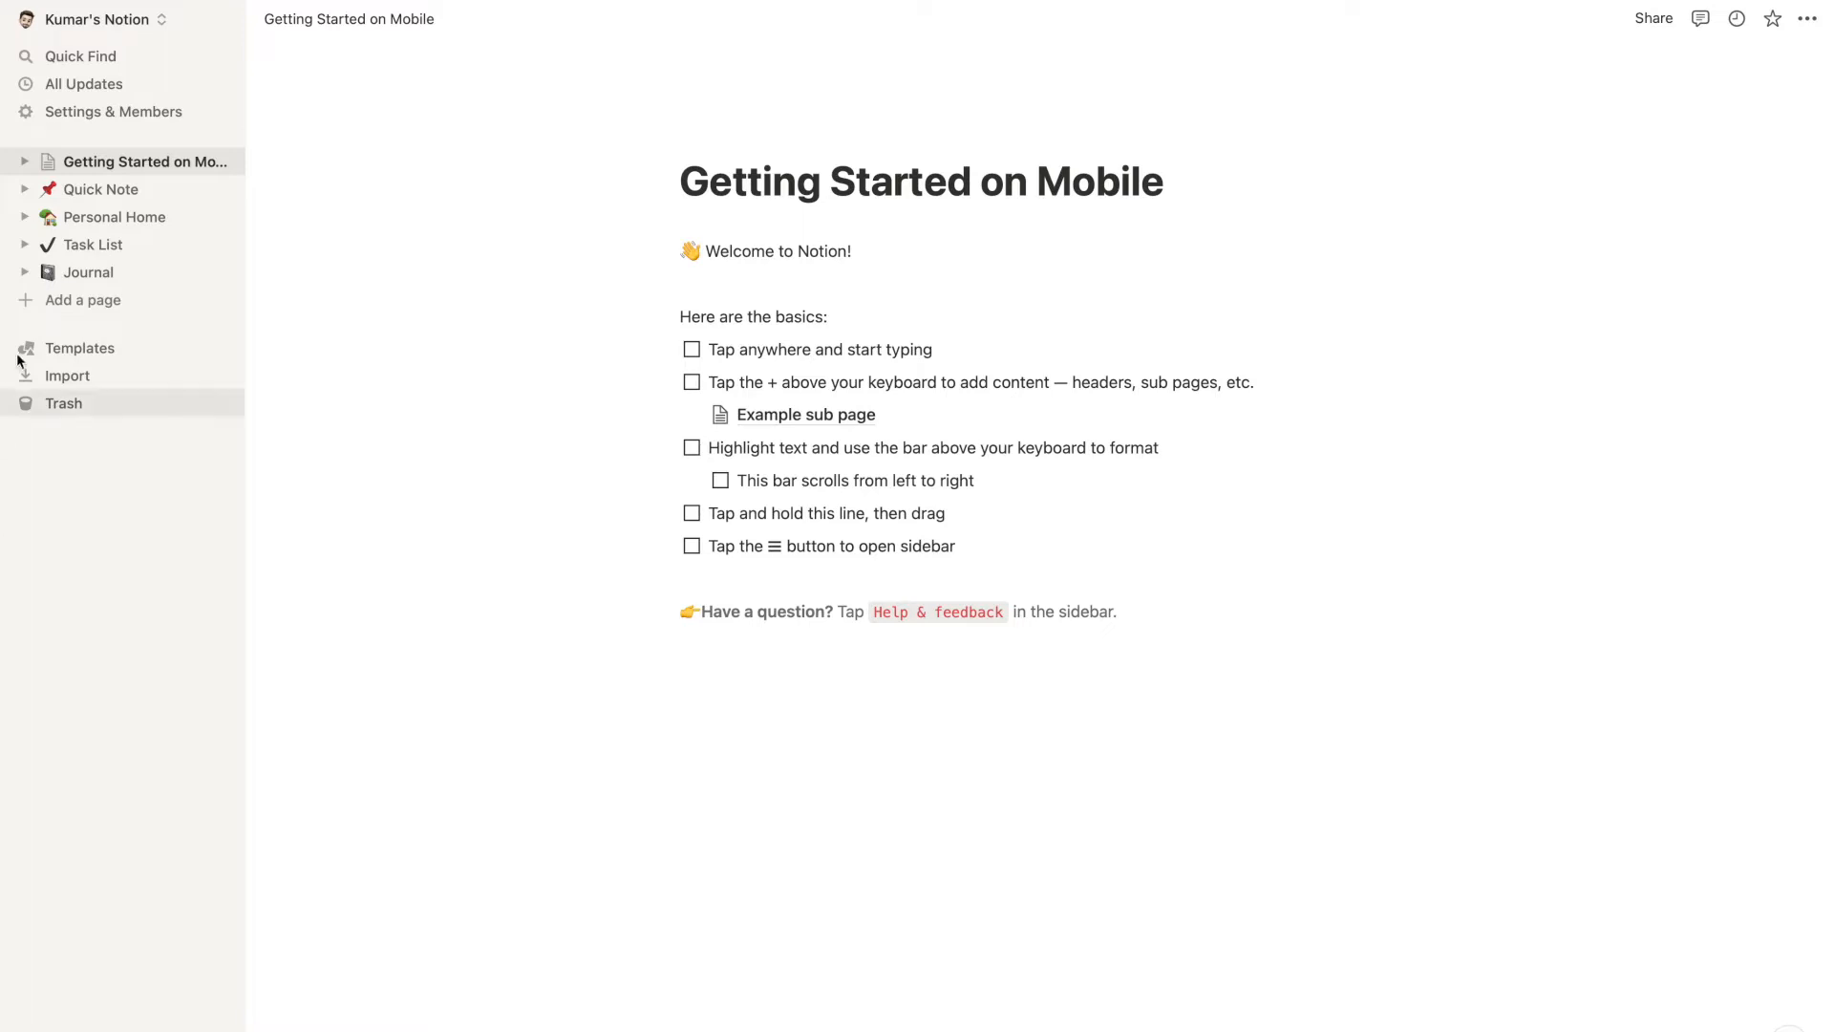
Look through the Quick Note, Personal Home, Task List and Journal pages of the workspace.
left_click(103, 191)
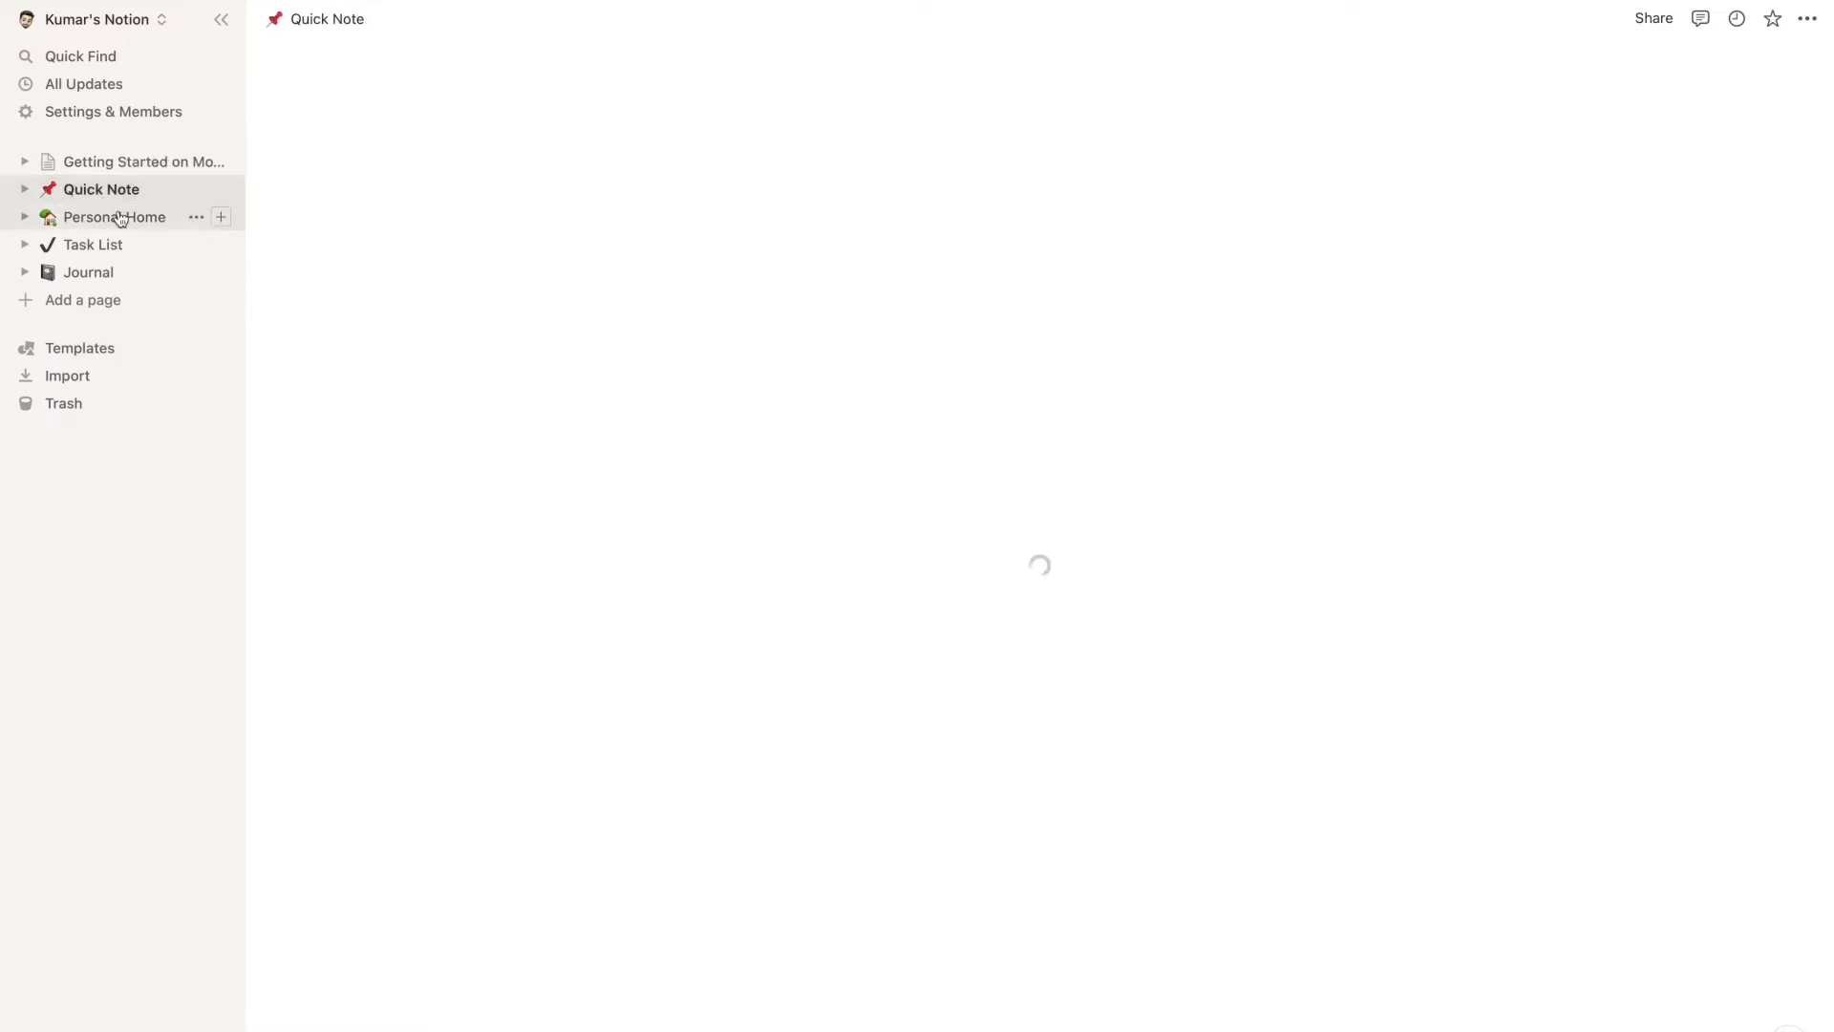
scroll(745, 420, "down", 5)
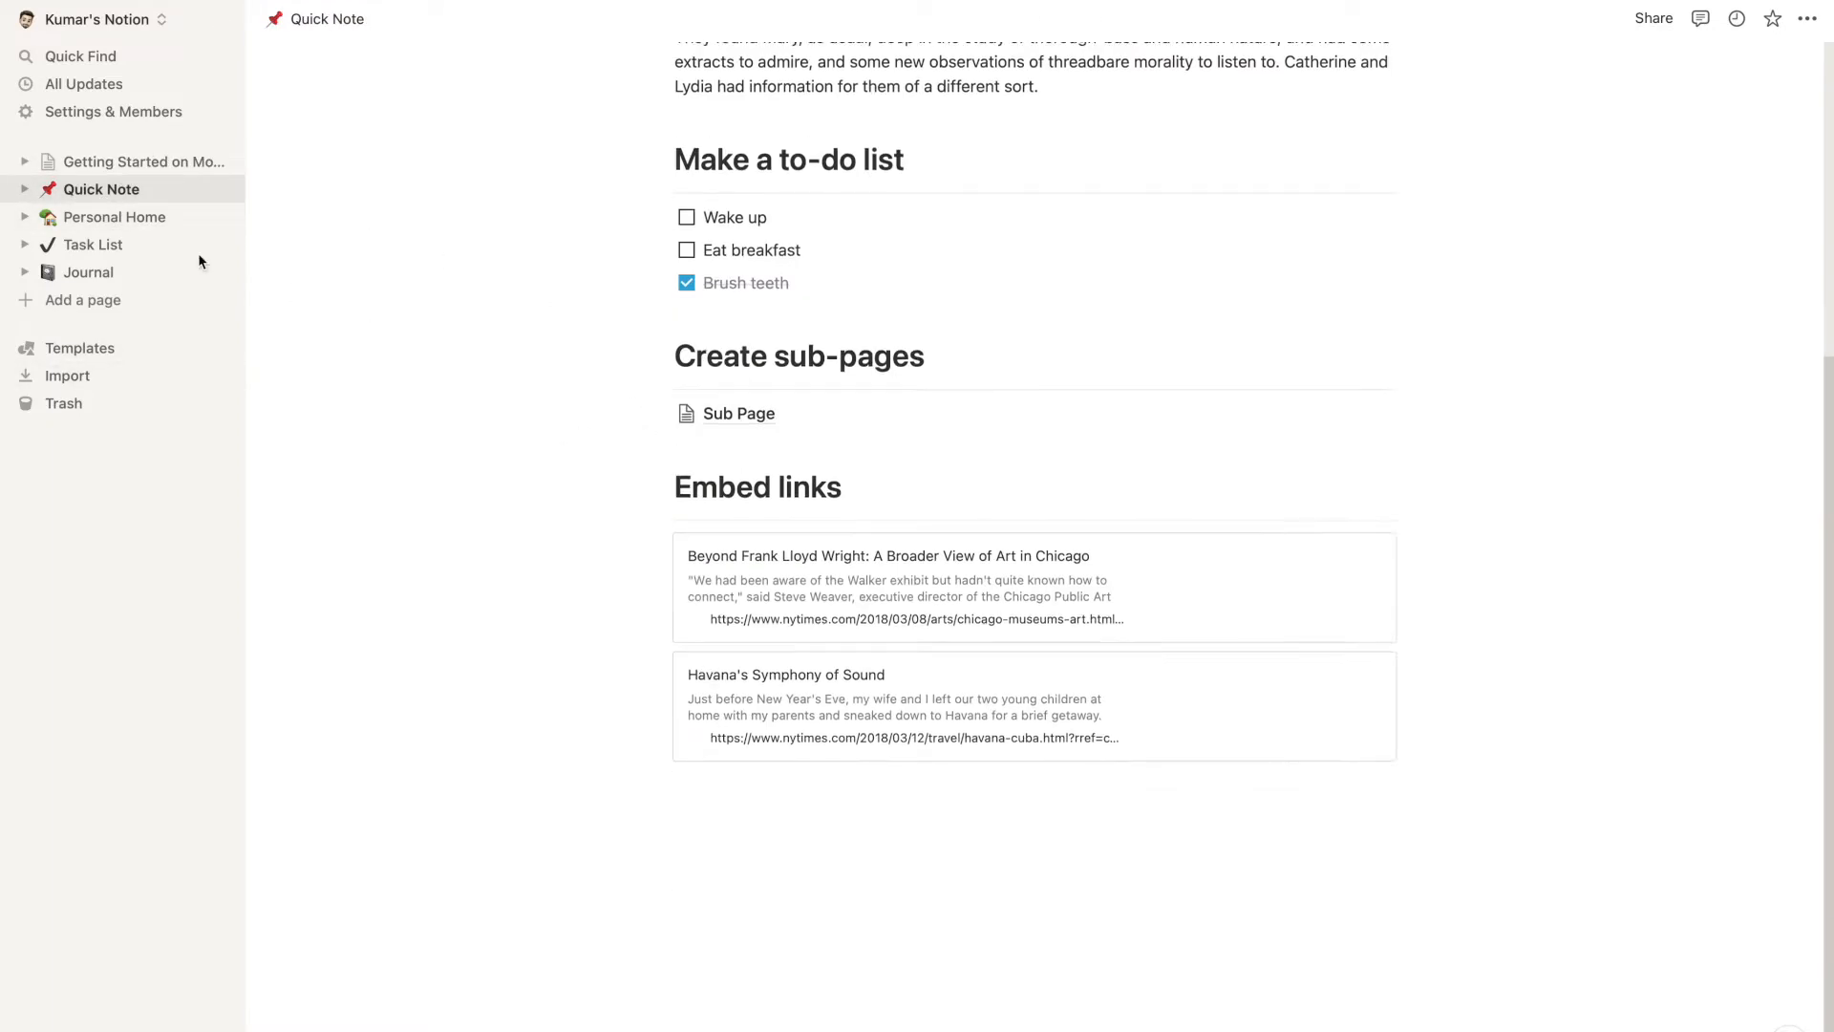
left_click(114, 218)
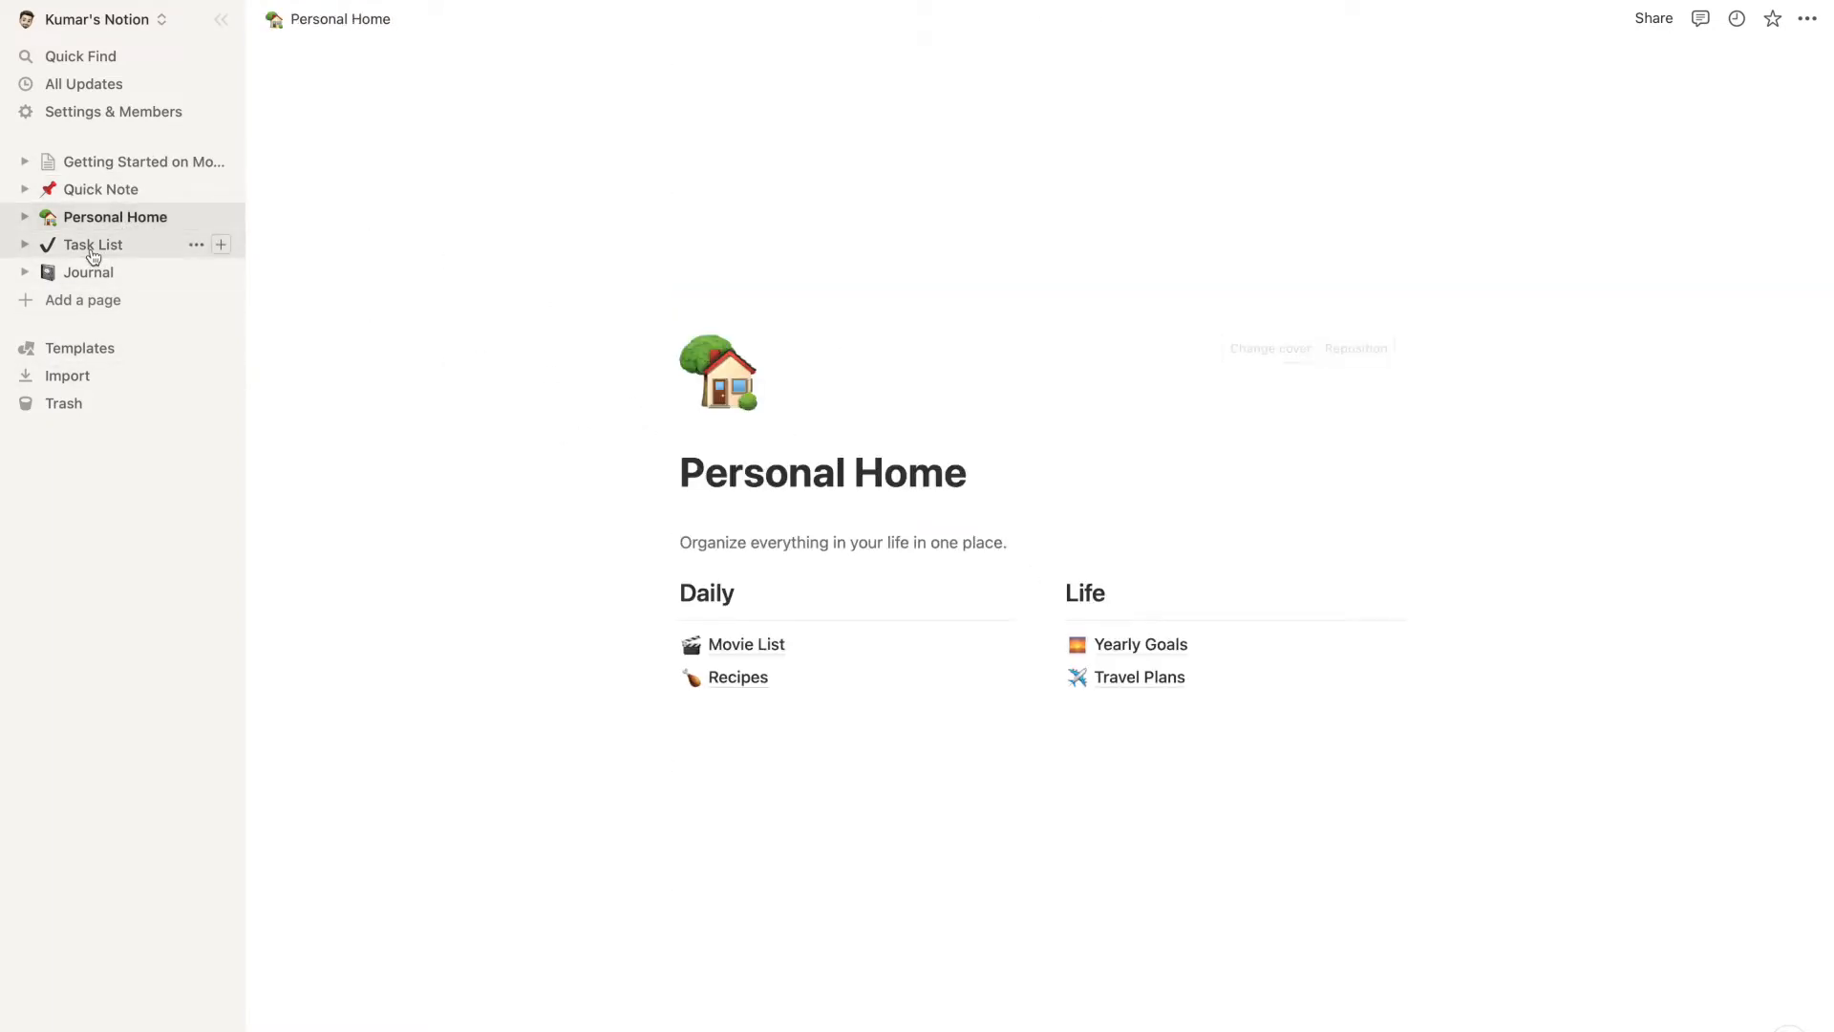
left_click(93, 250)
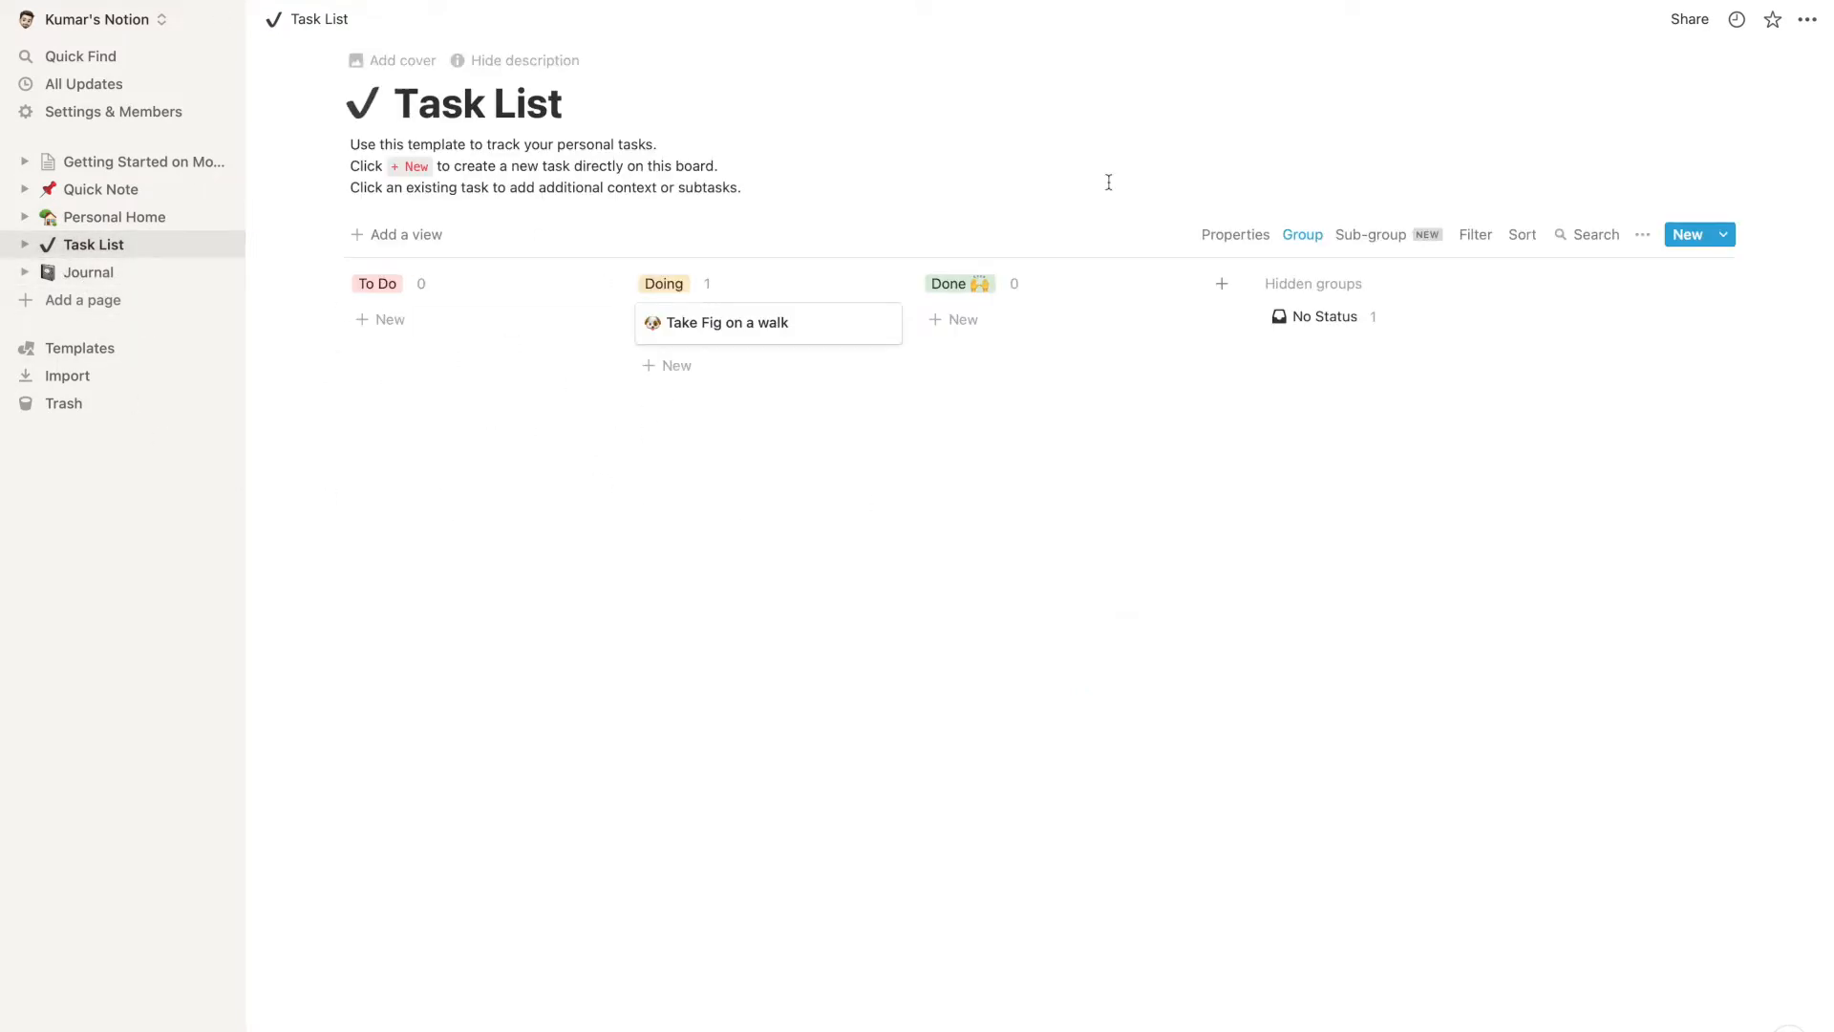
left_click(77, 274)
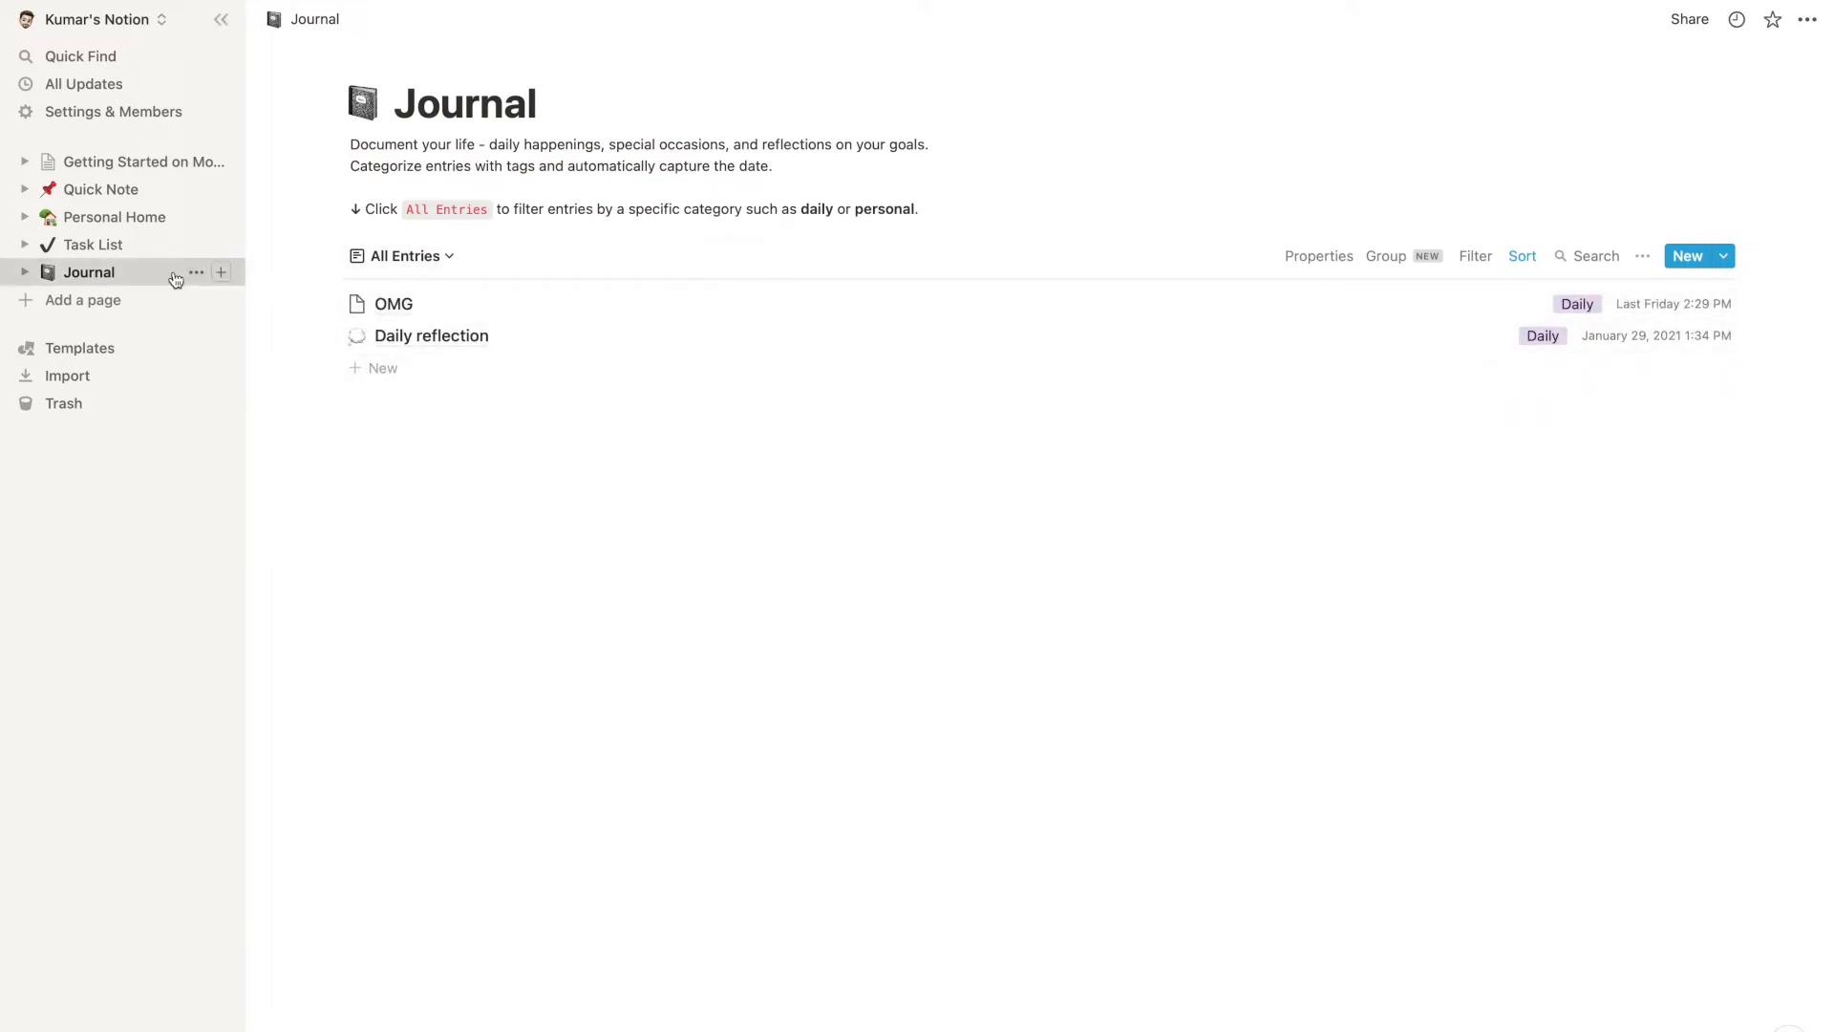
Review the page options available for Journal and return to the Getting Started on Mobile page.
left_click(196, 272)
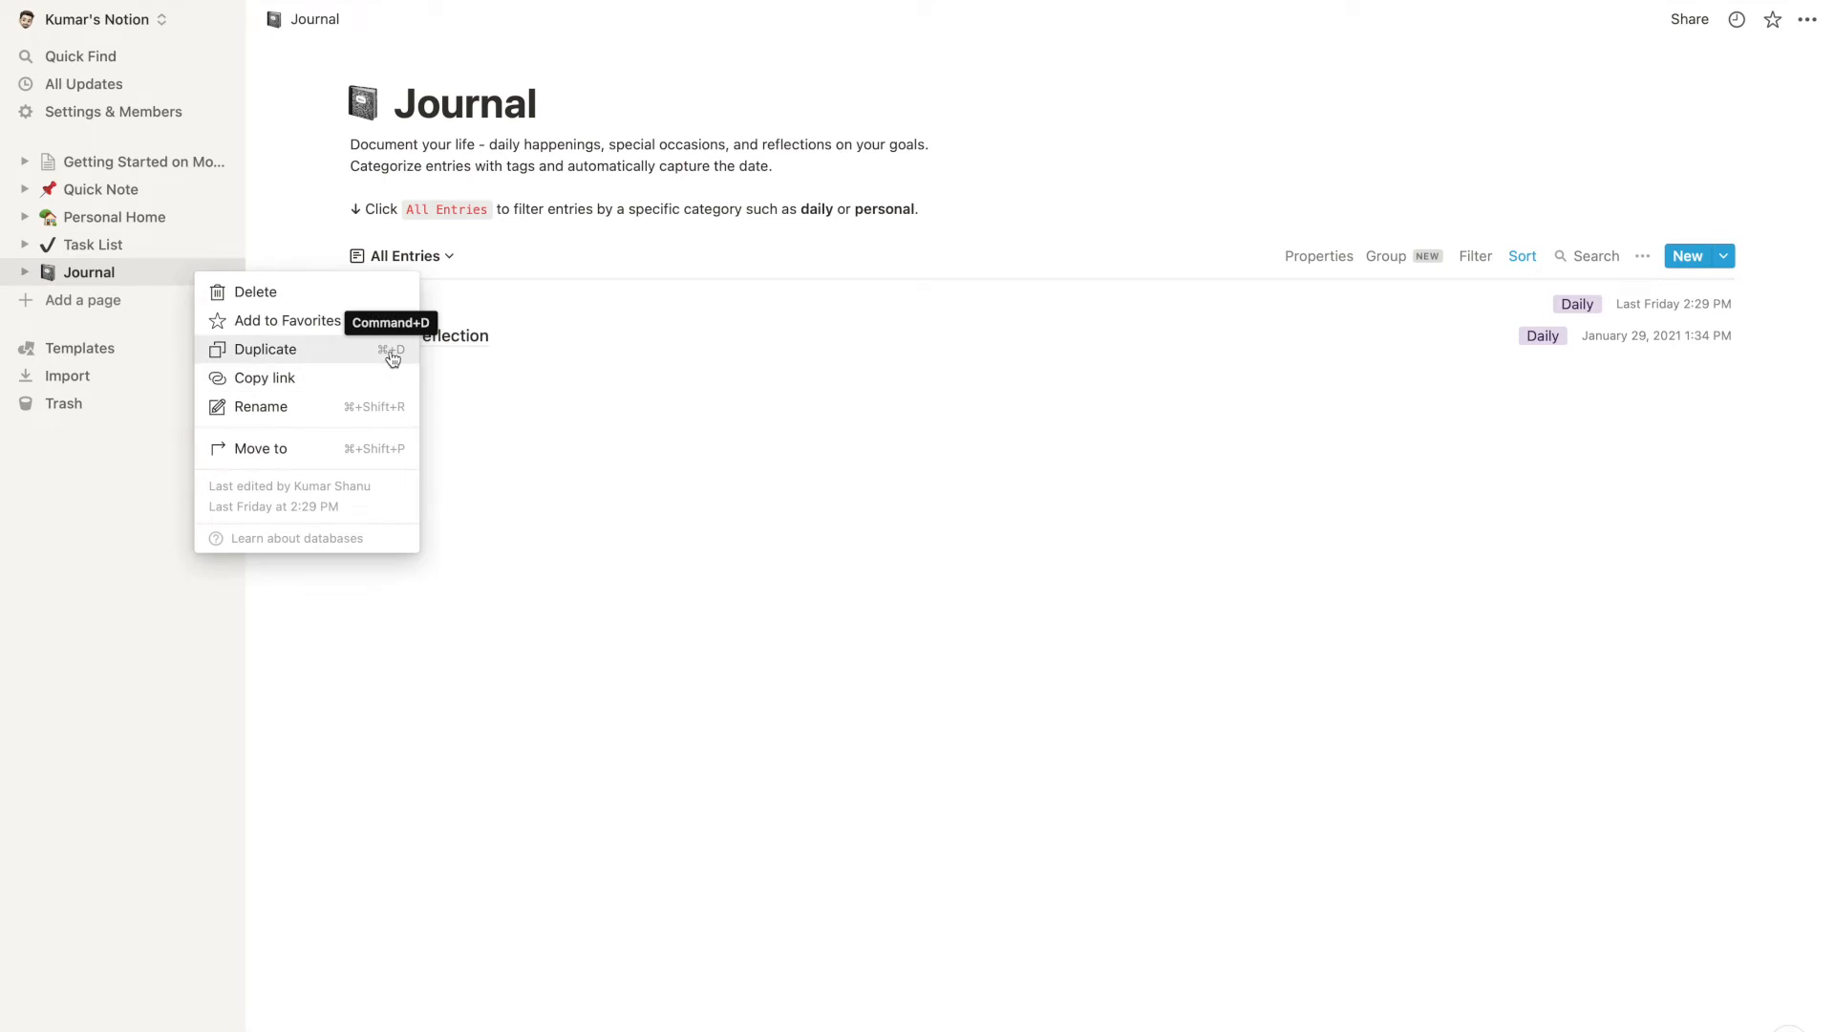
left_click(147, 569)
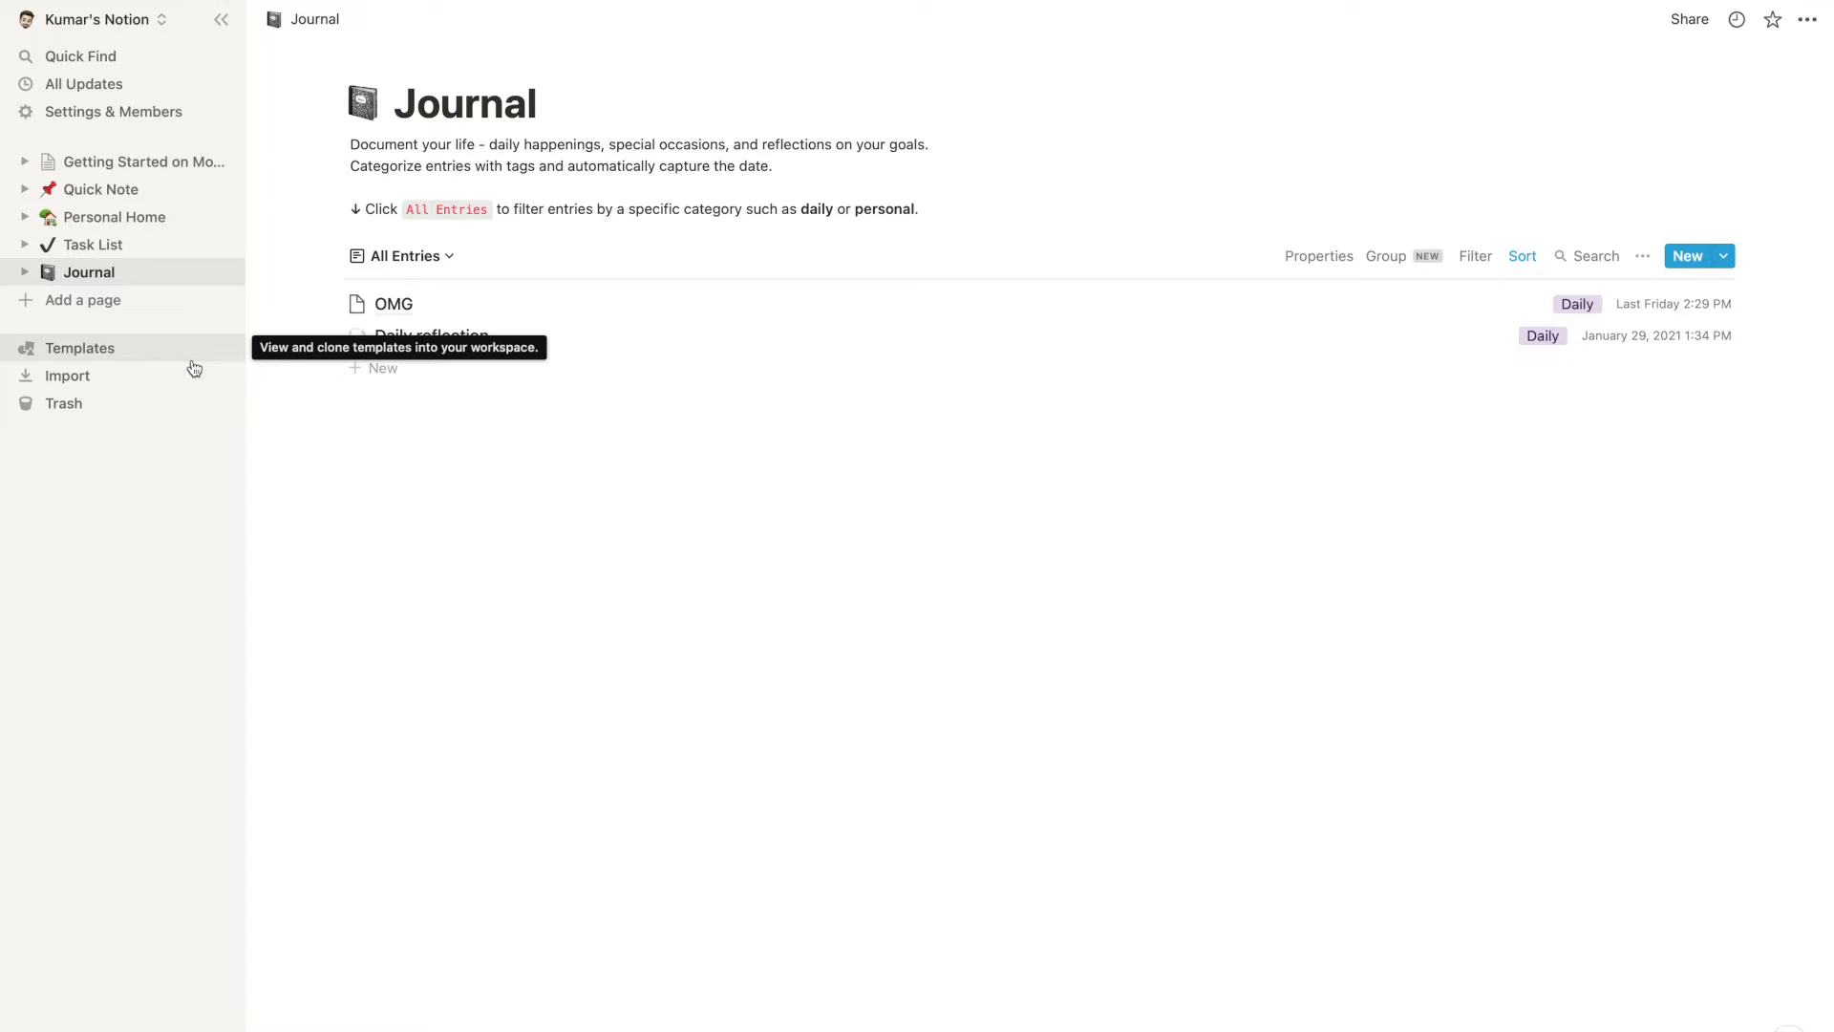
left_click(163, 162)
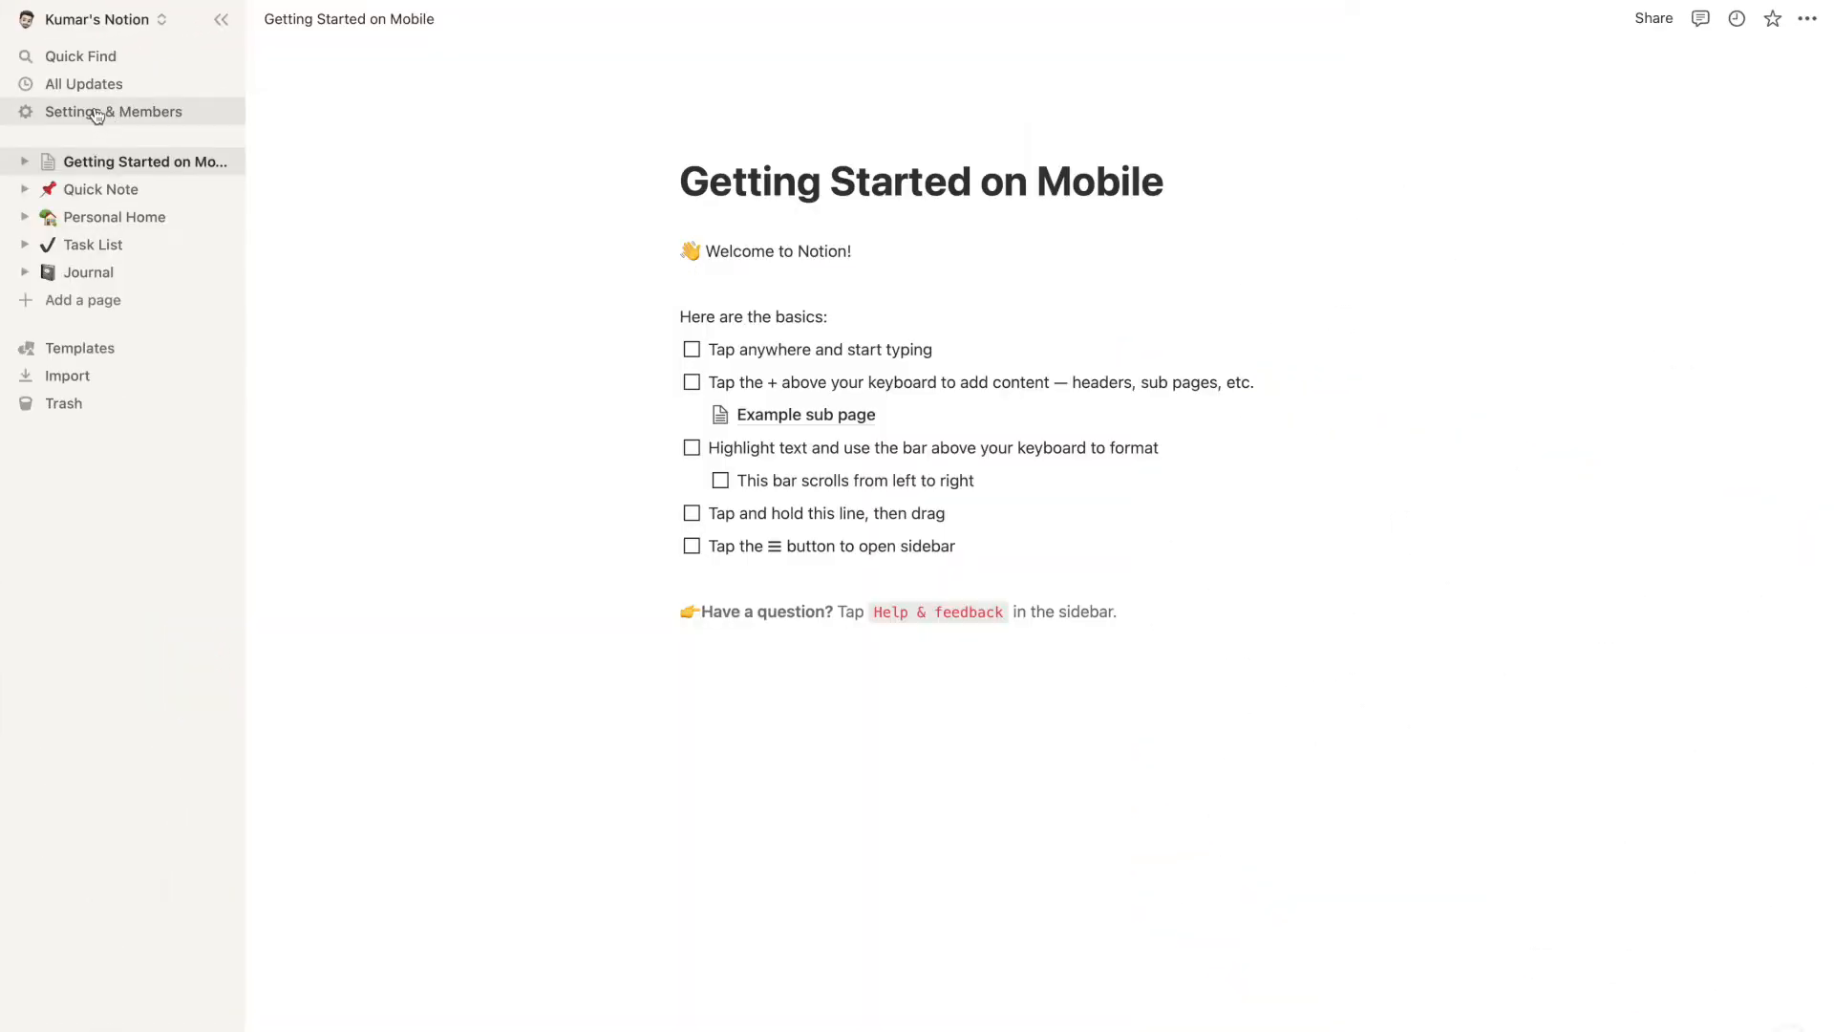
Set the workspace appearance to Dark in the settings and return to the page.
left_click(96, 116)
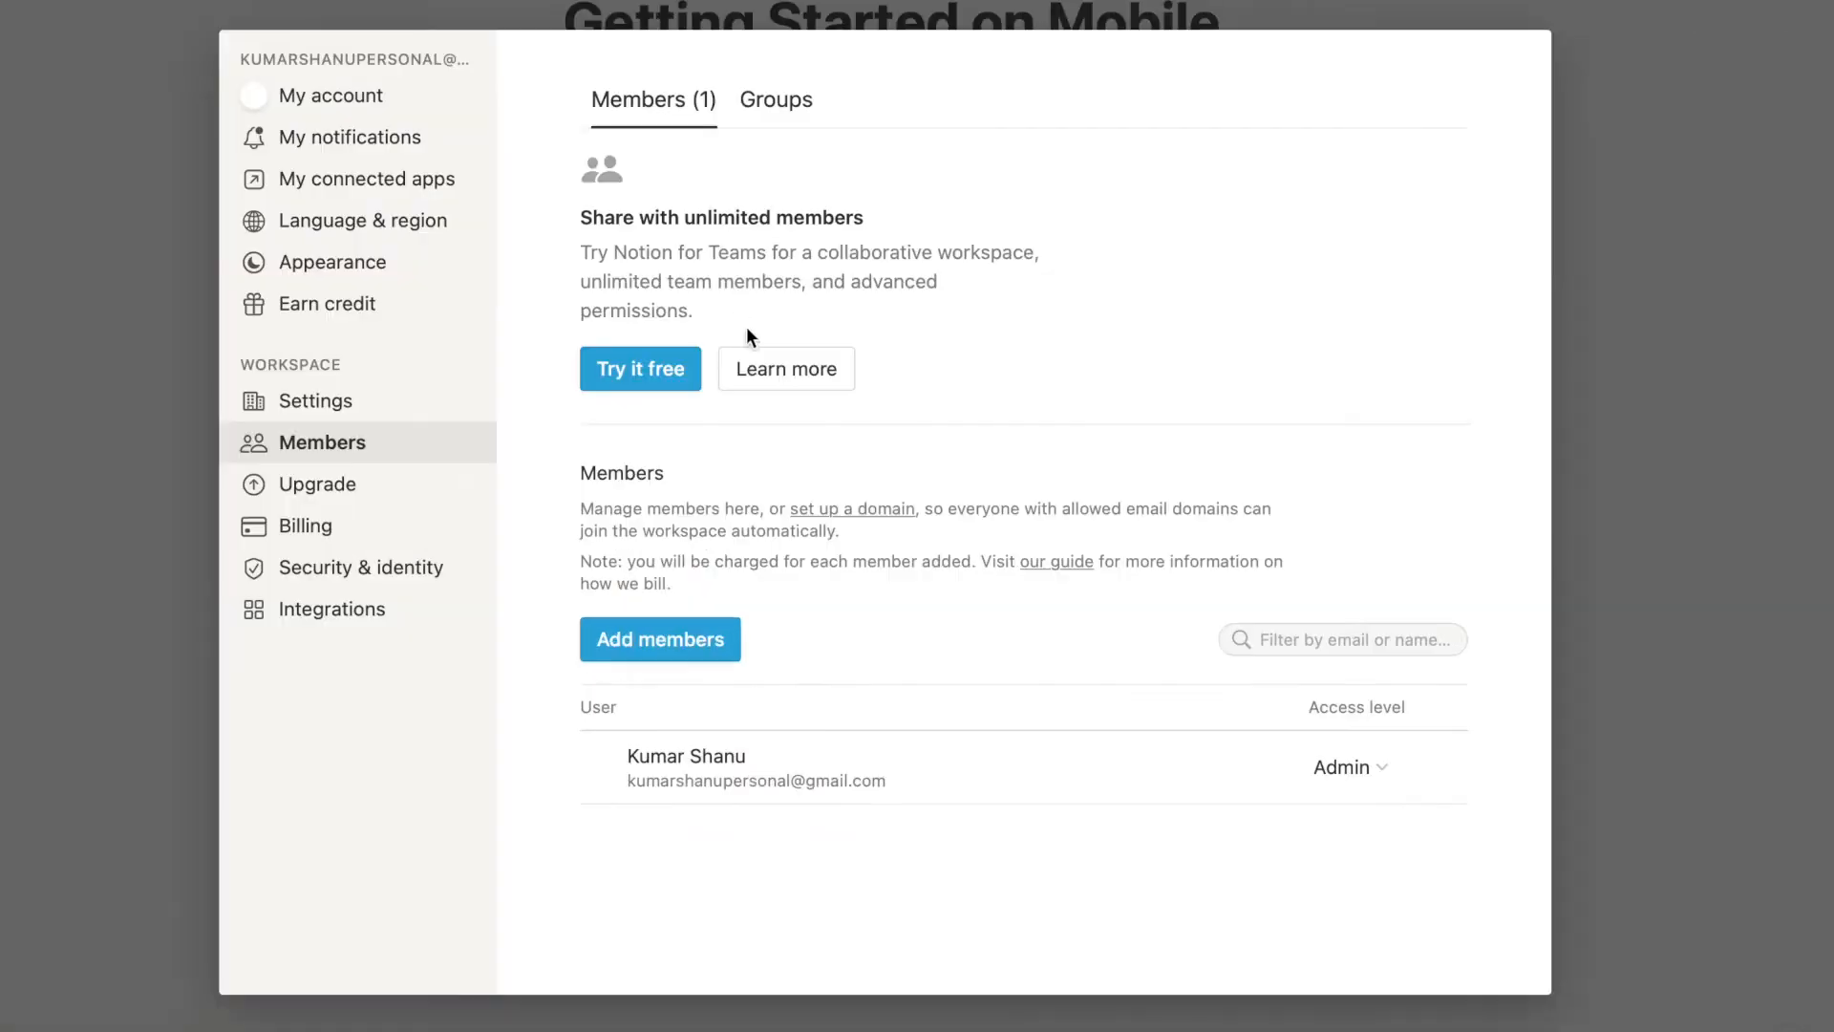
left_click(333, 276)
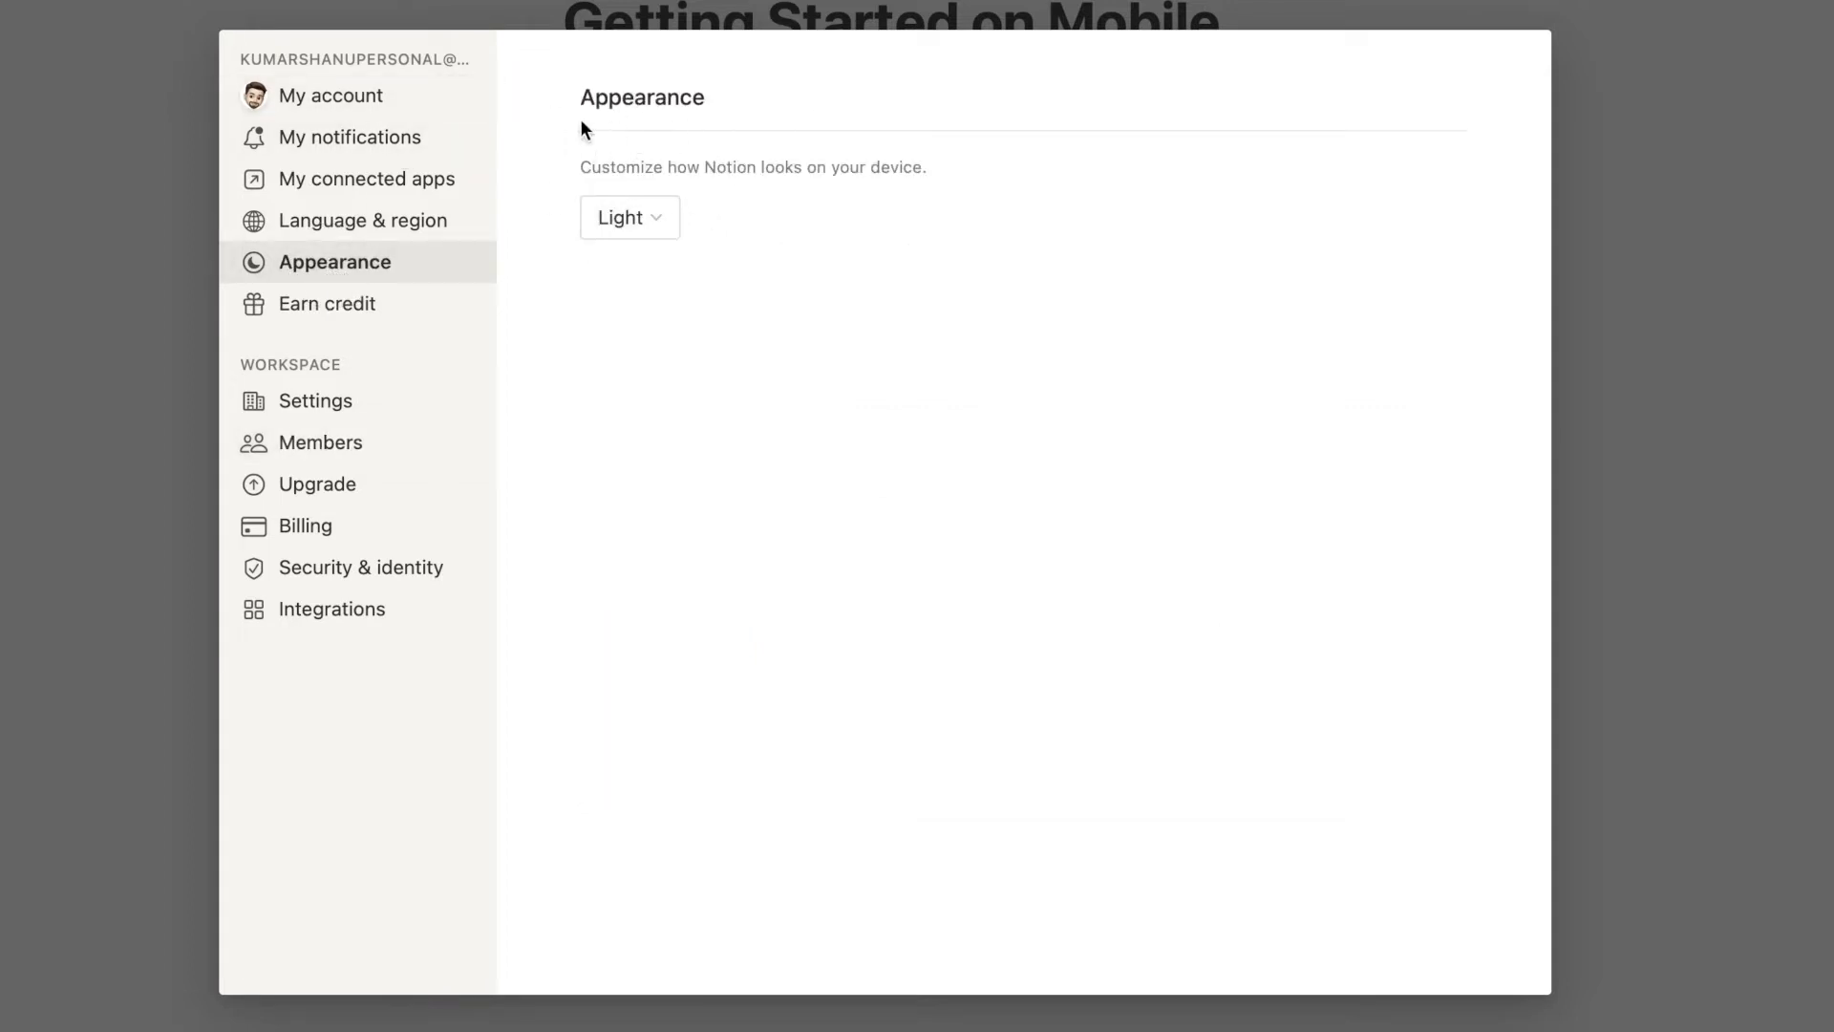
left_click_drag(582, 91, 741, 111)
left_click(655, 230)
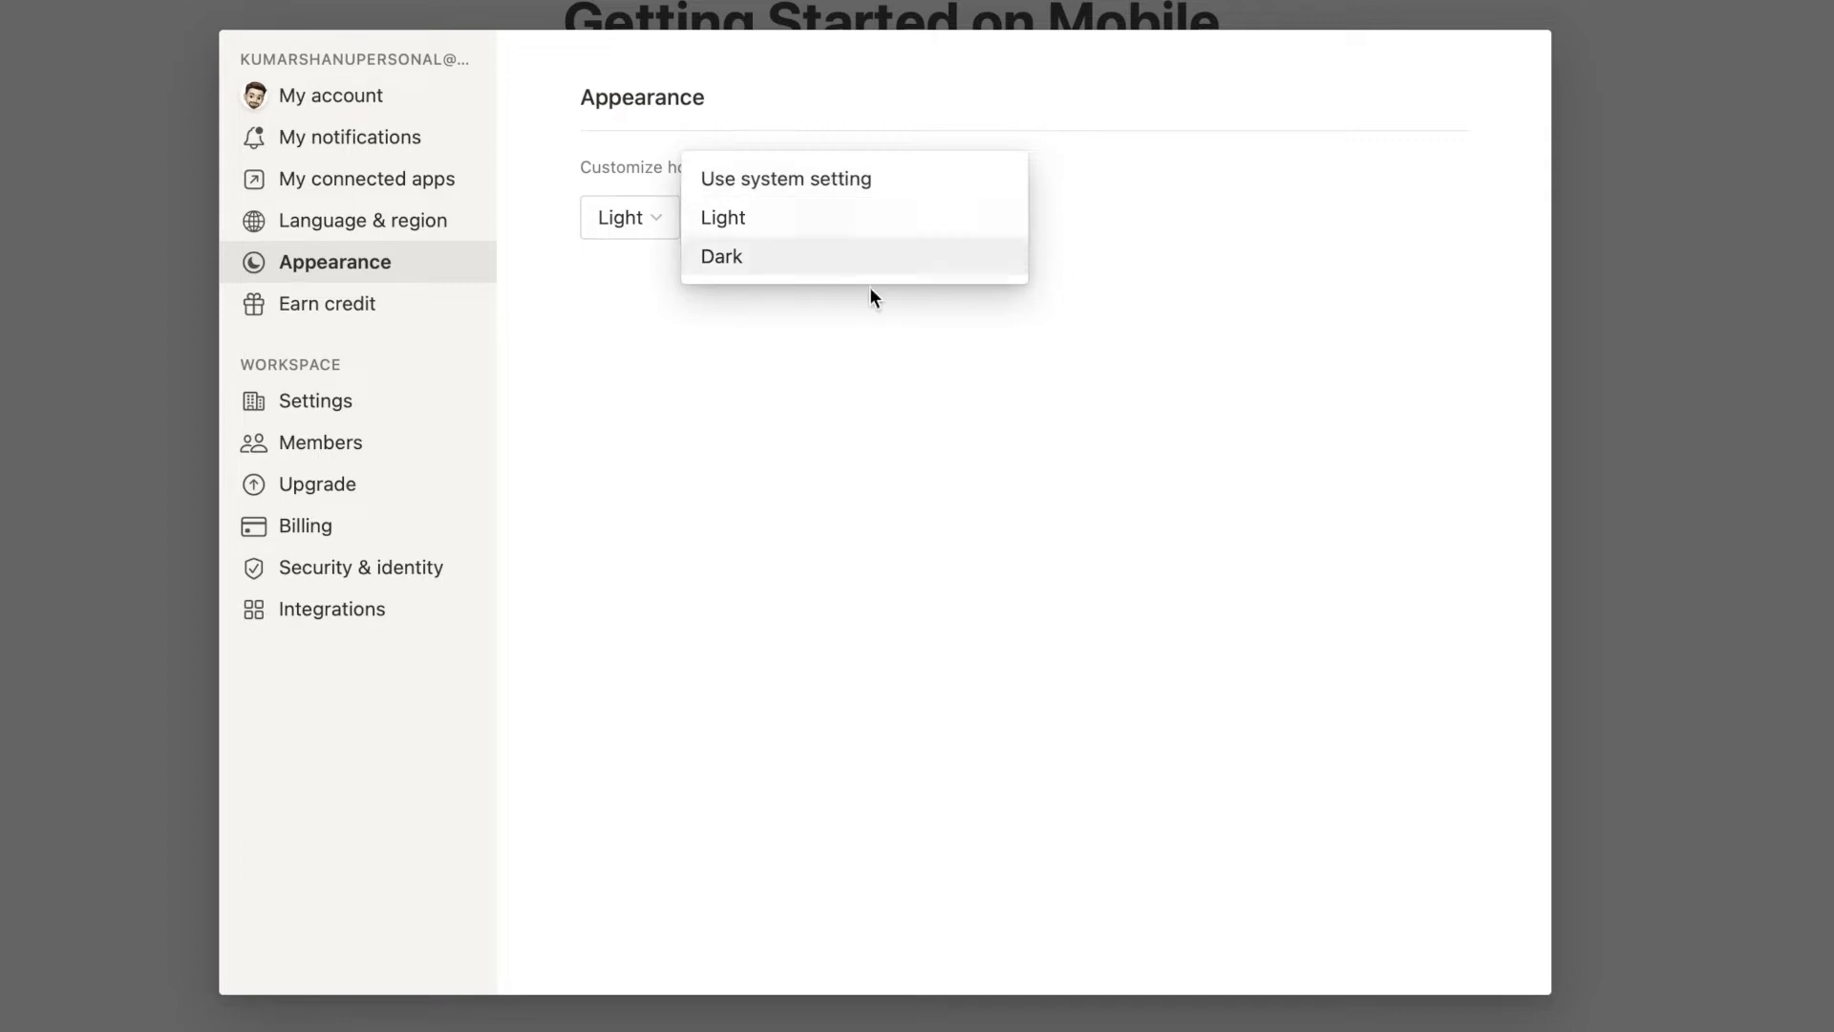
left_click(761, 269)
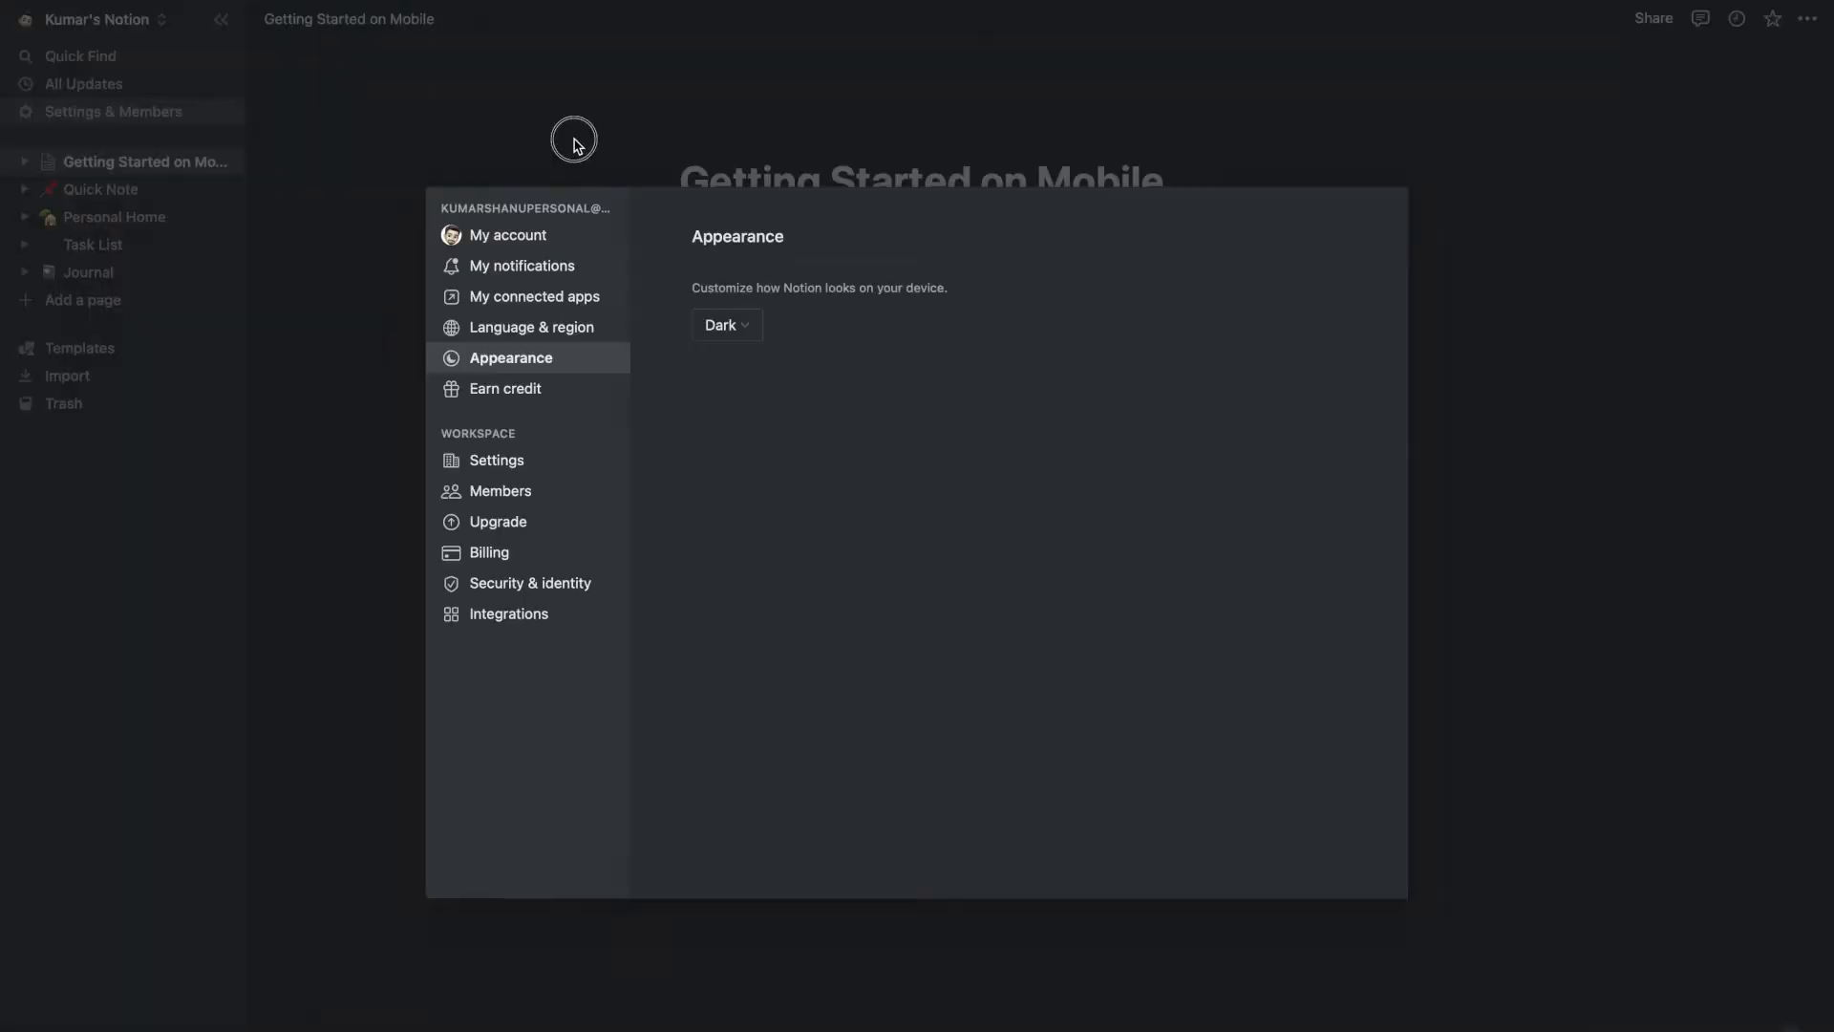
left_click(573, 135)
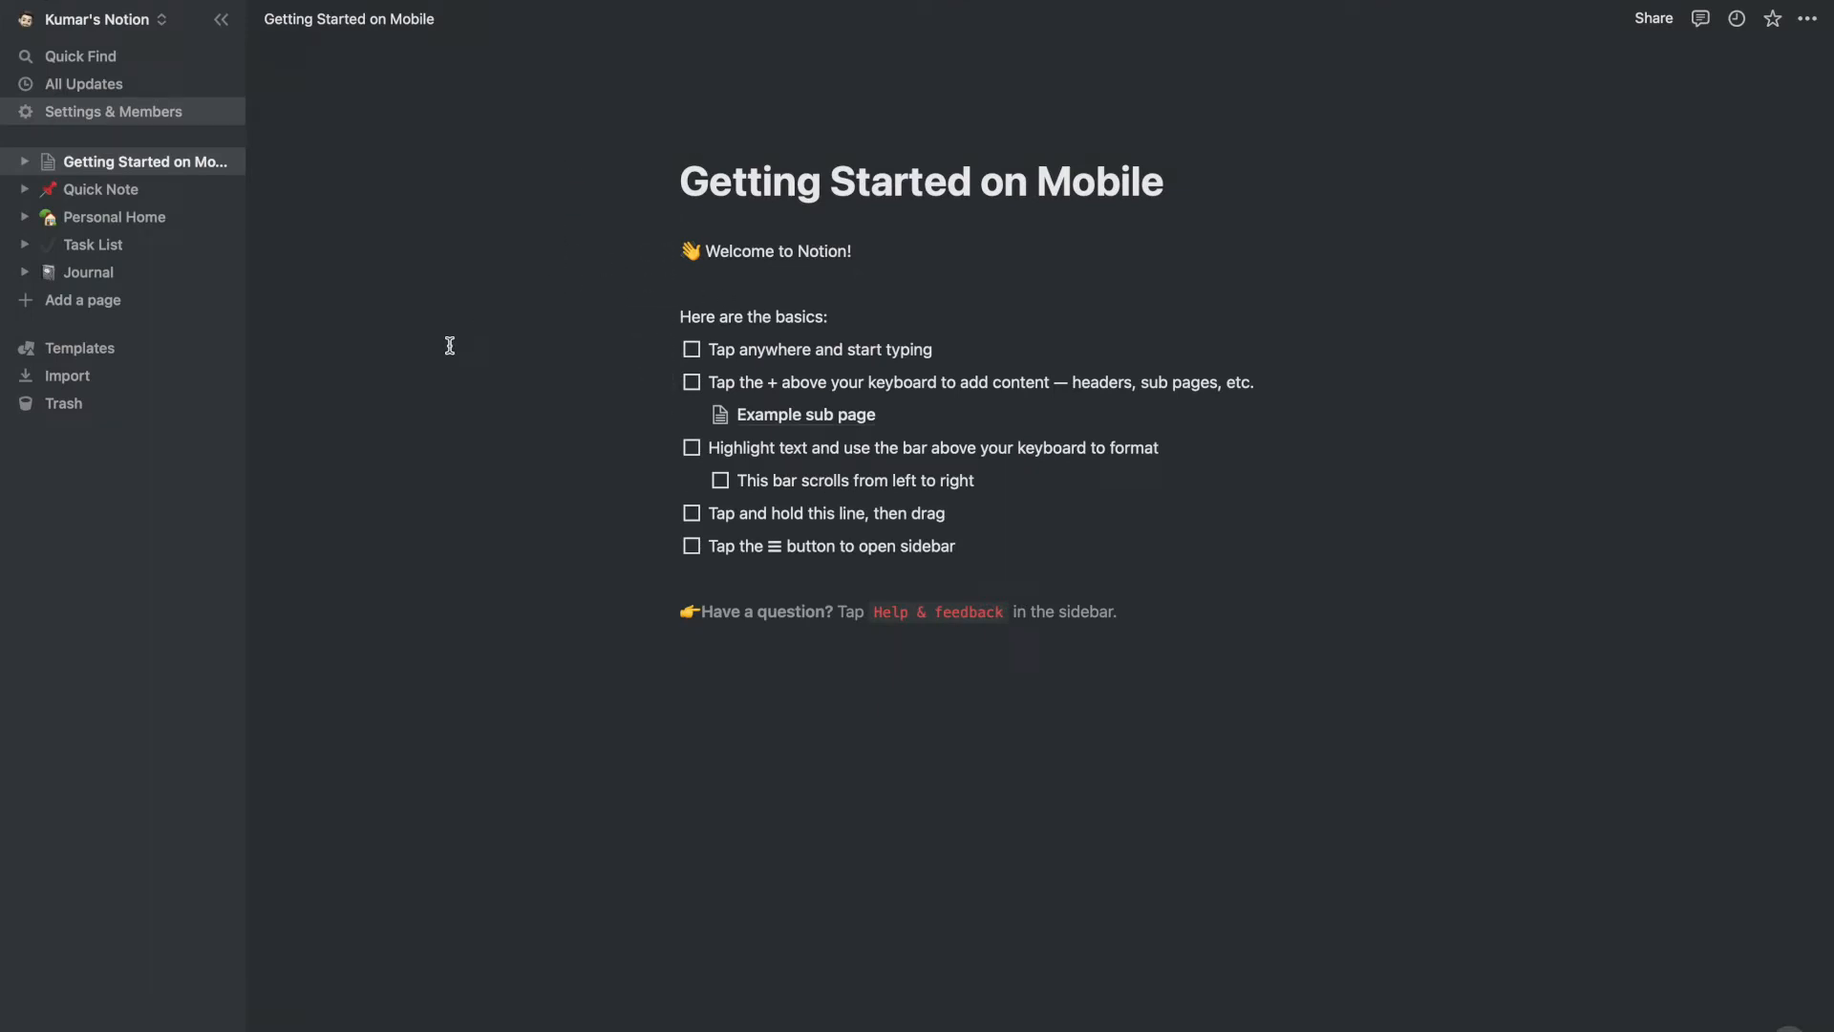
Review the workspace's Members settings and collapse the sidebar on the Getting Started on Mobile page.
left_click(114, 121)
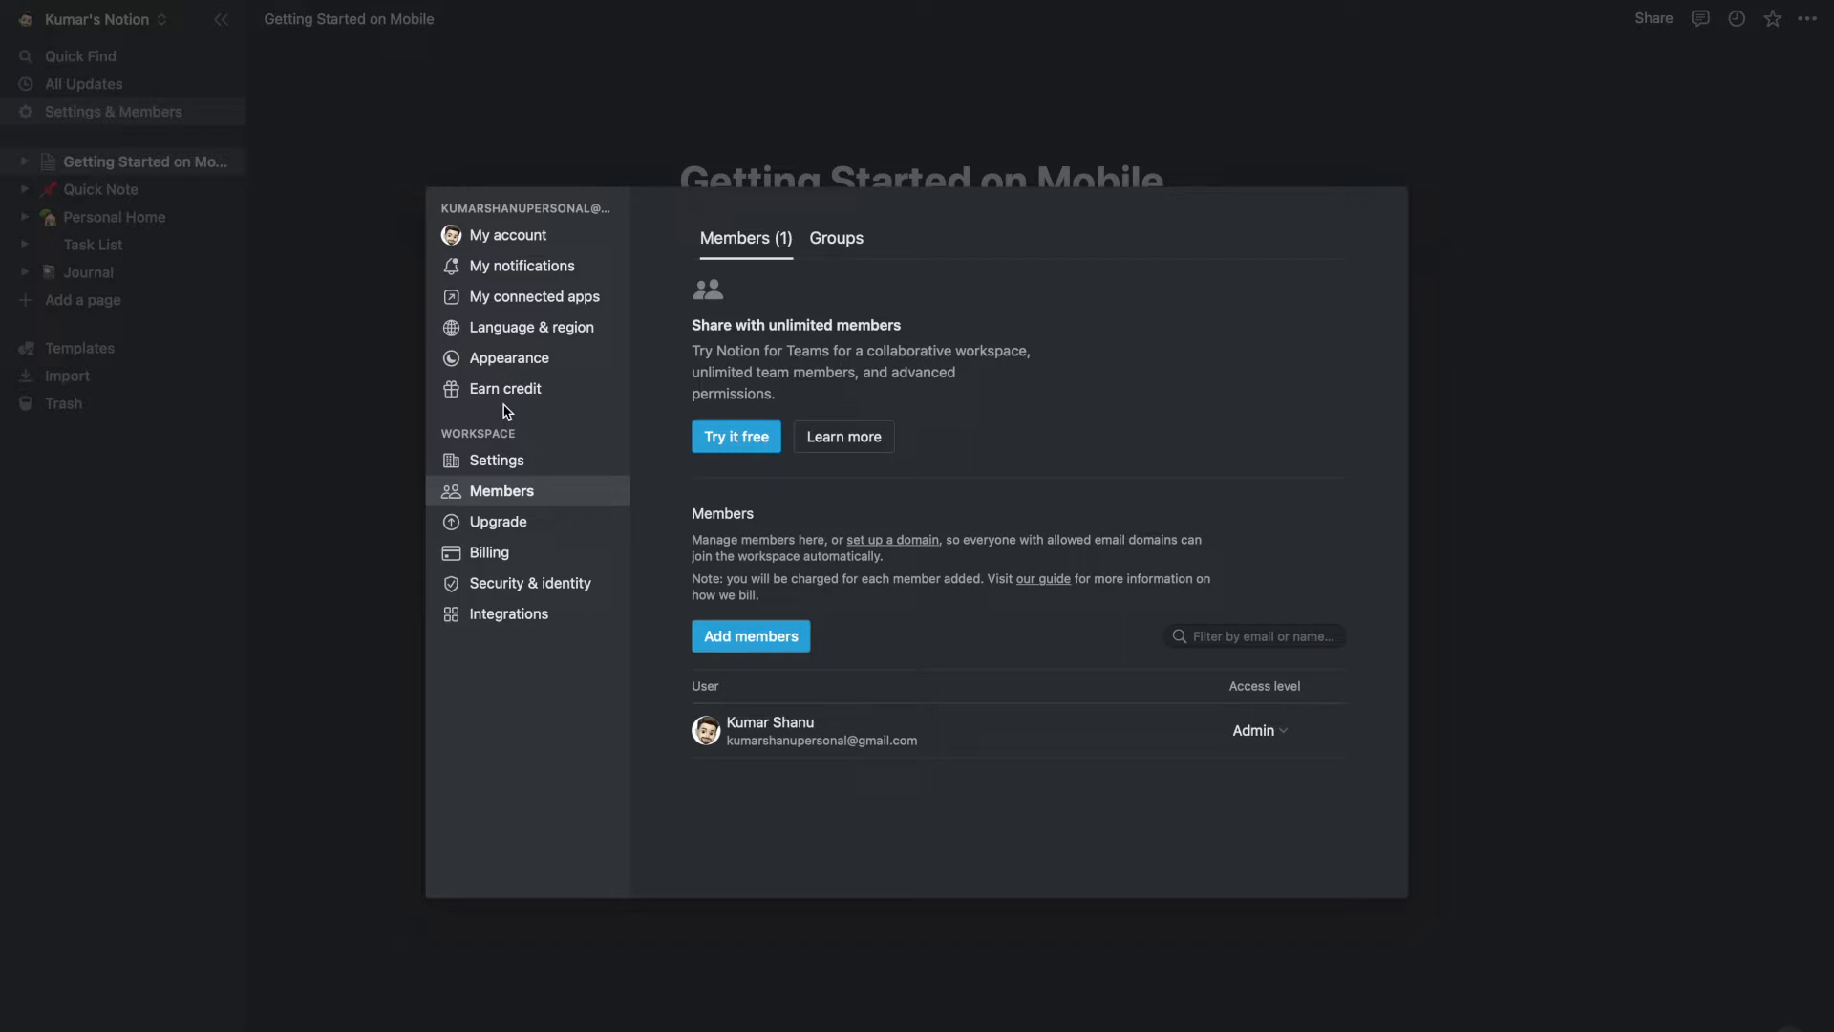
left_click(321, 346)
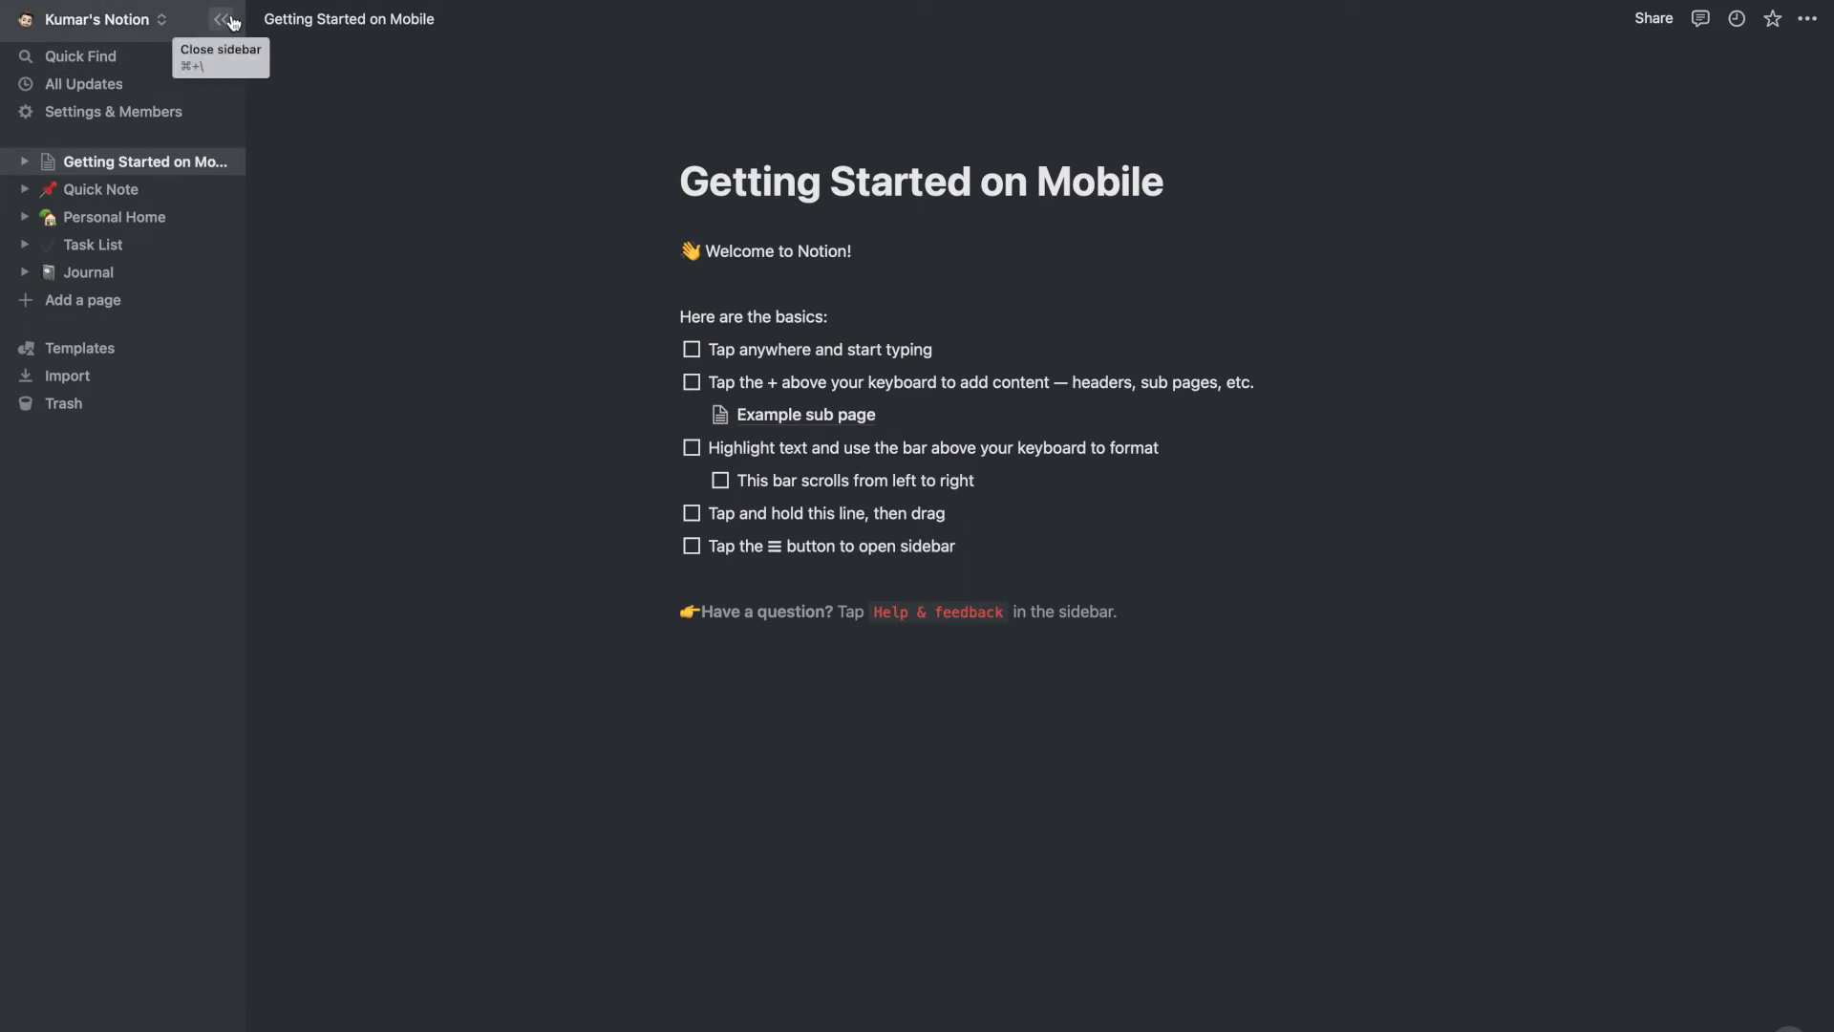
left_click(226, 21)
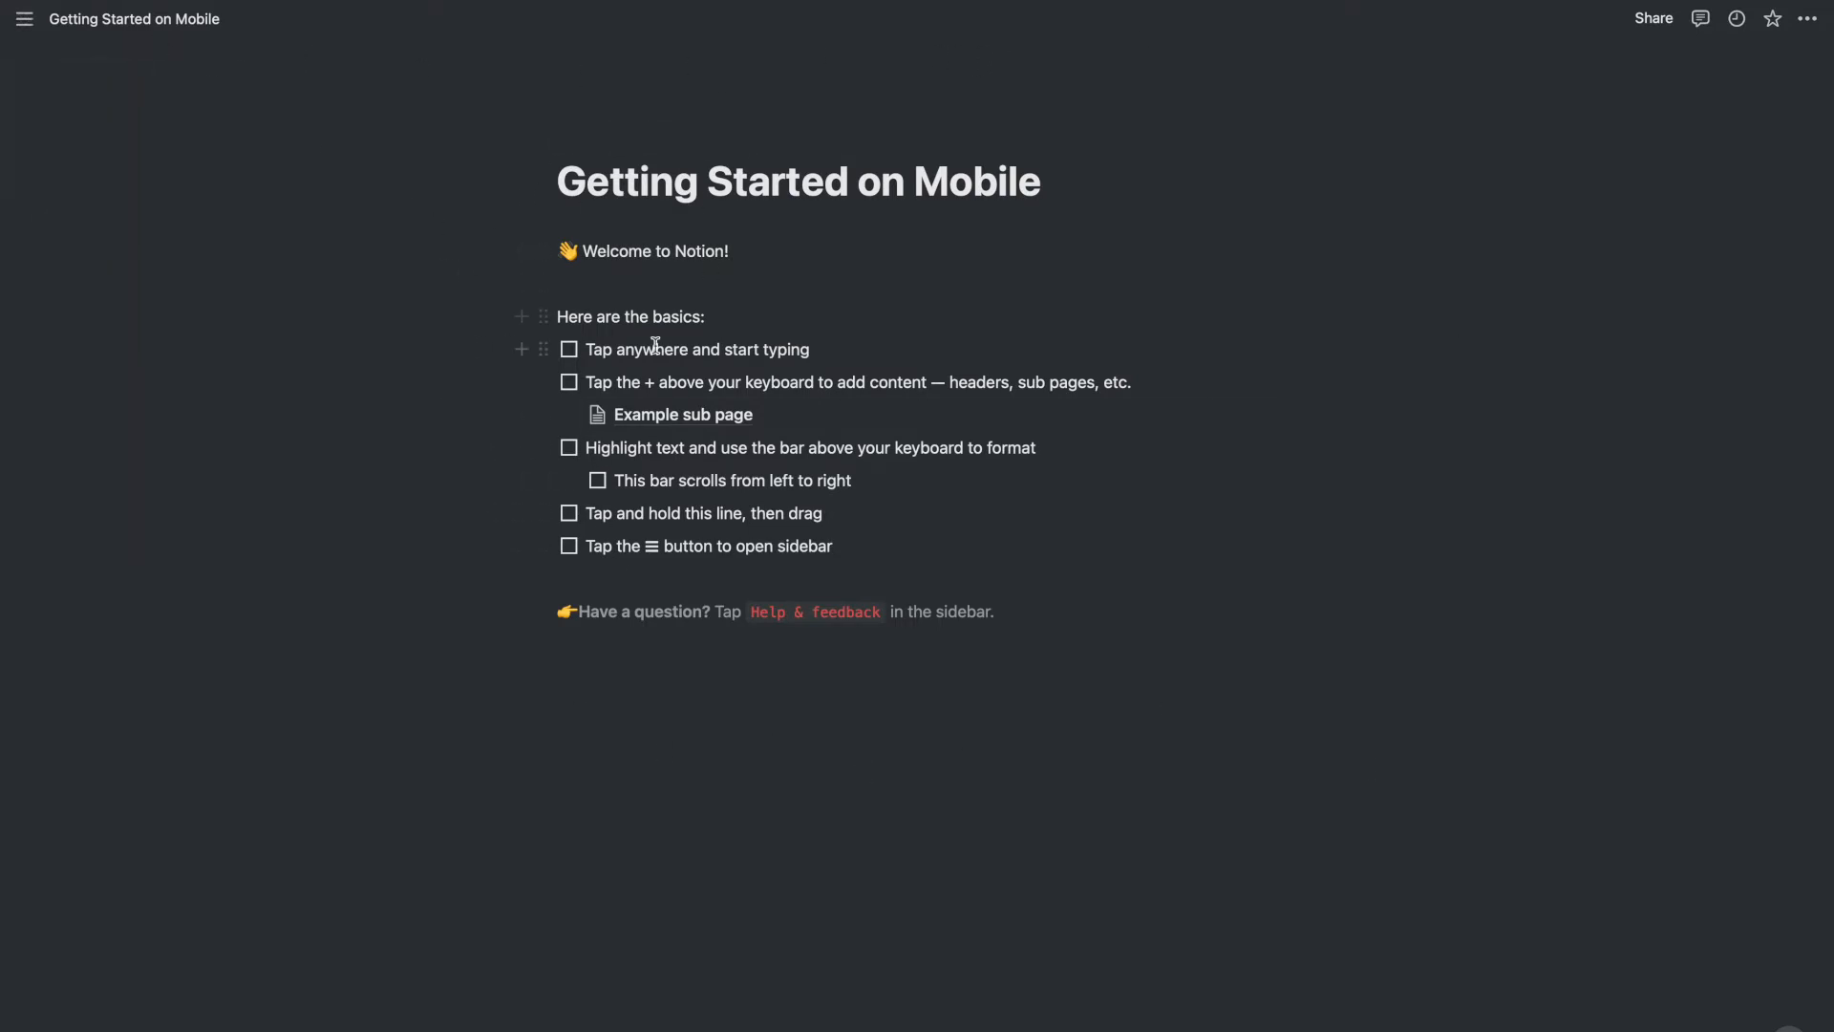
Expand the sidebar and look through the Quick Note, Personal Home, Task List and Journal pages, returning to Getting Started on Mobile.
mouse_move(61, 90)
left_click(24, 23)
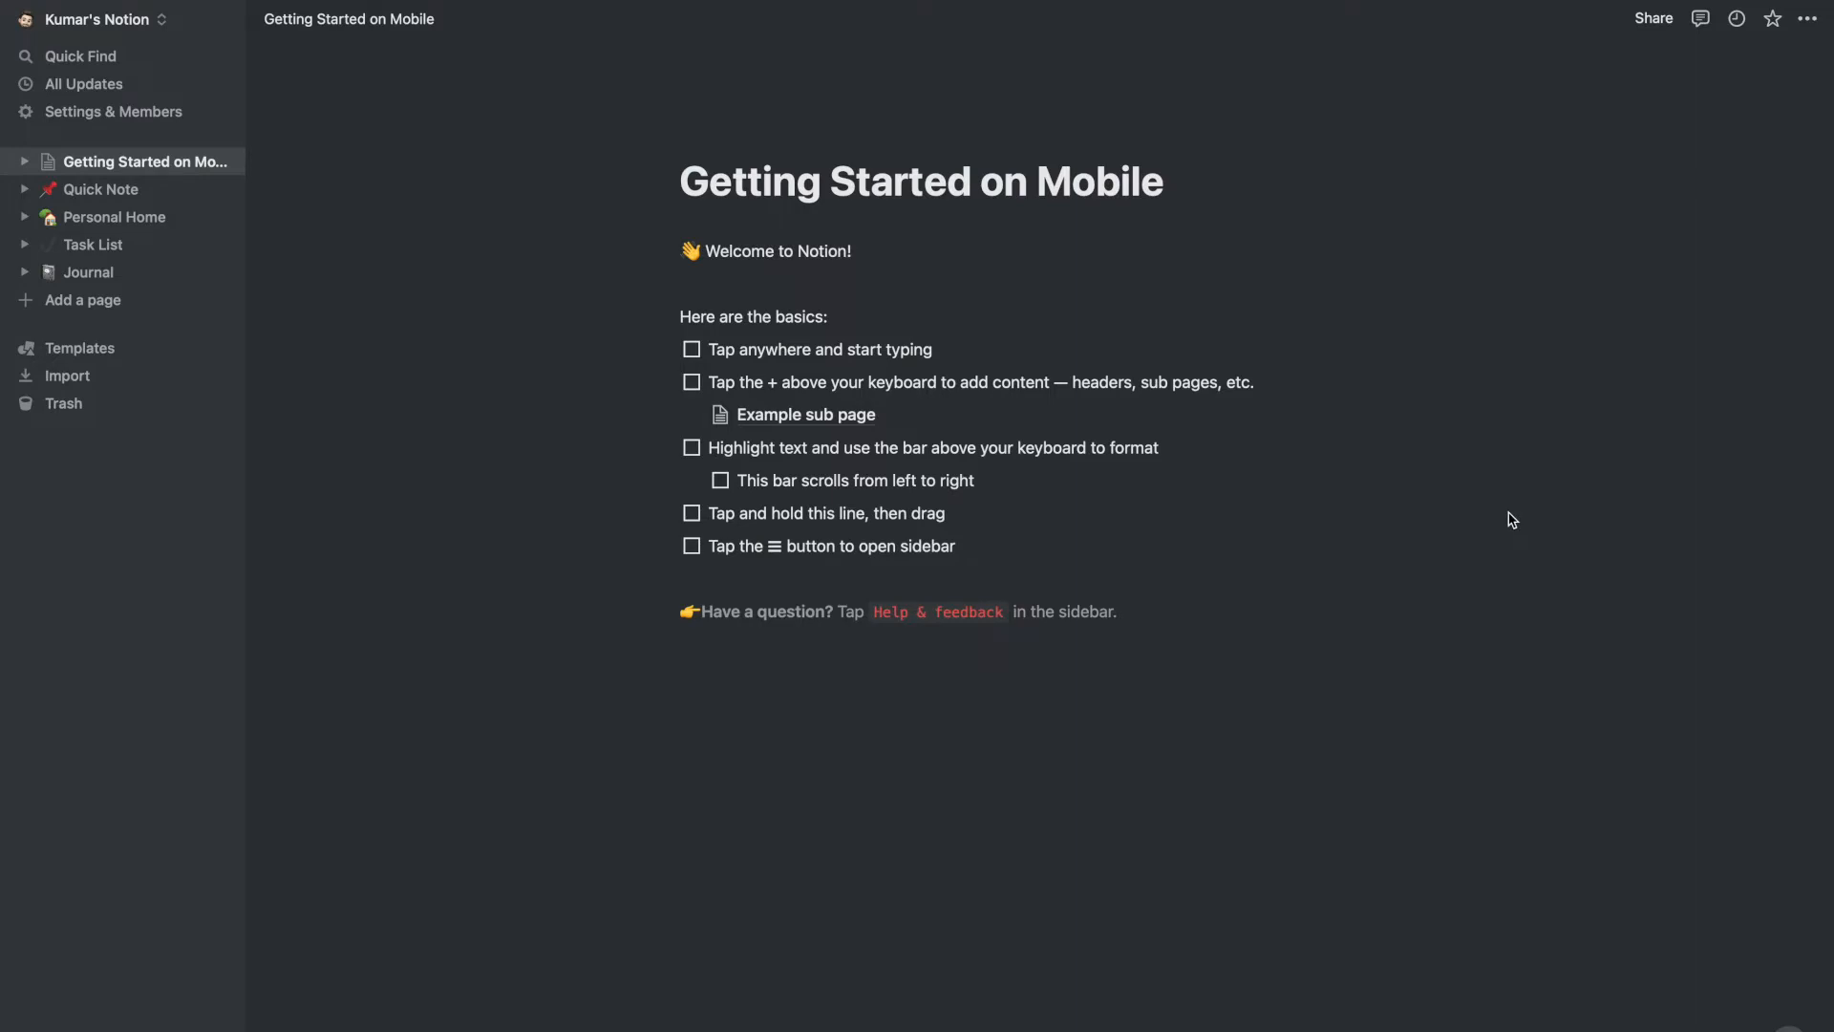
left_click(82, 188)
left_click(82, 219)
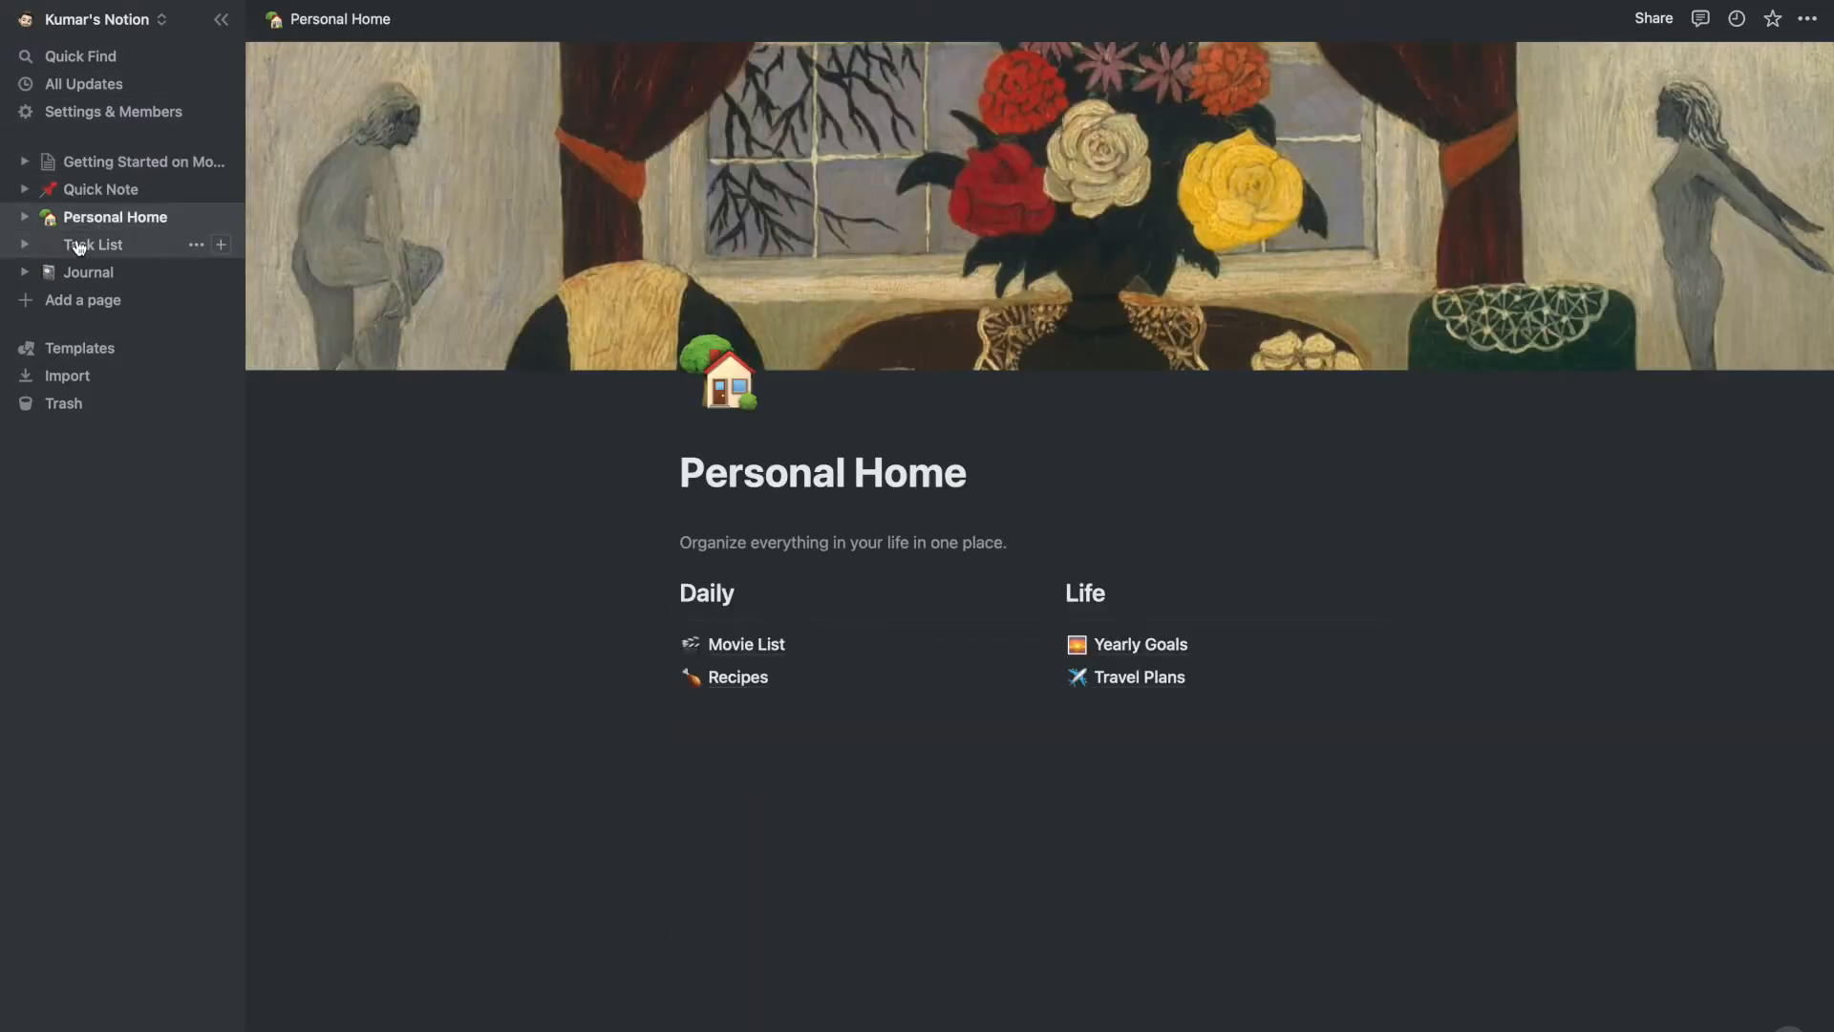
left_click(79, 245)
left_click(77, 271)
left_click(82, 217)
left_click(84, 189)
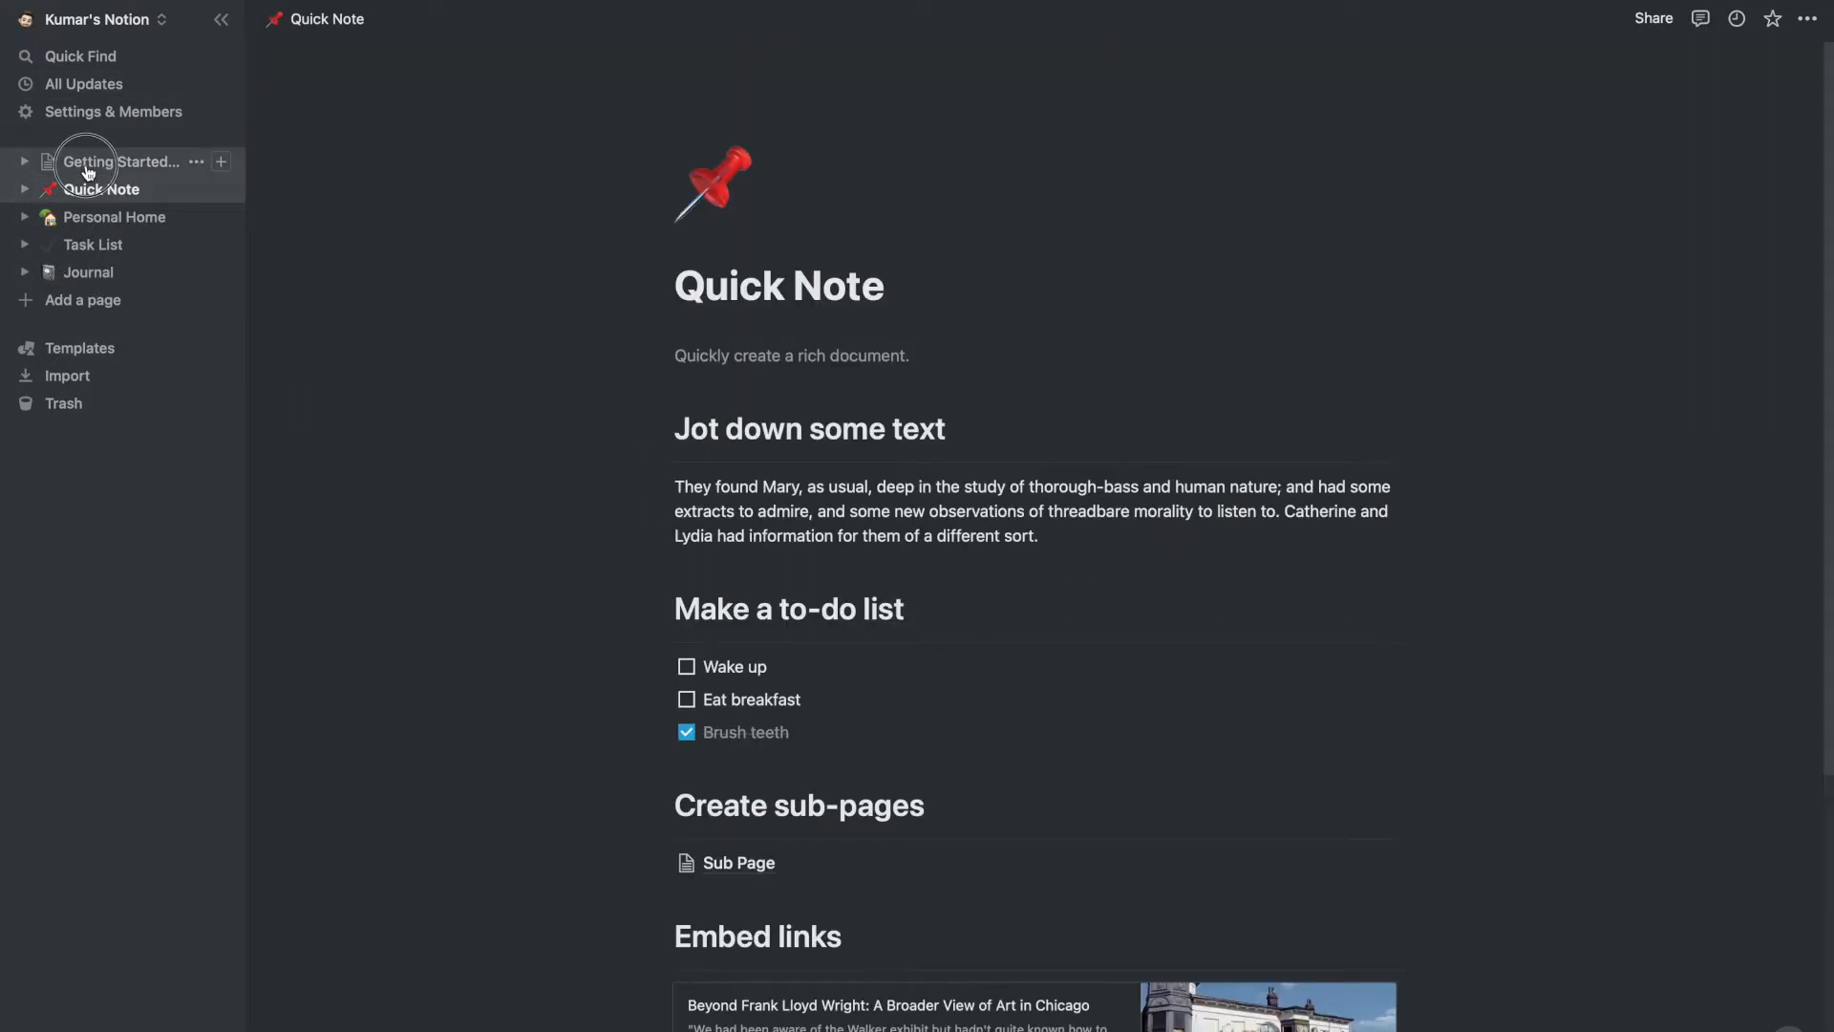
left_click(86, 168)
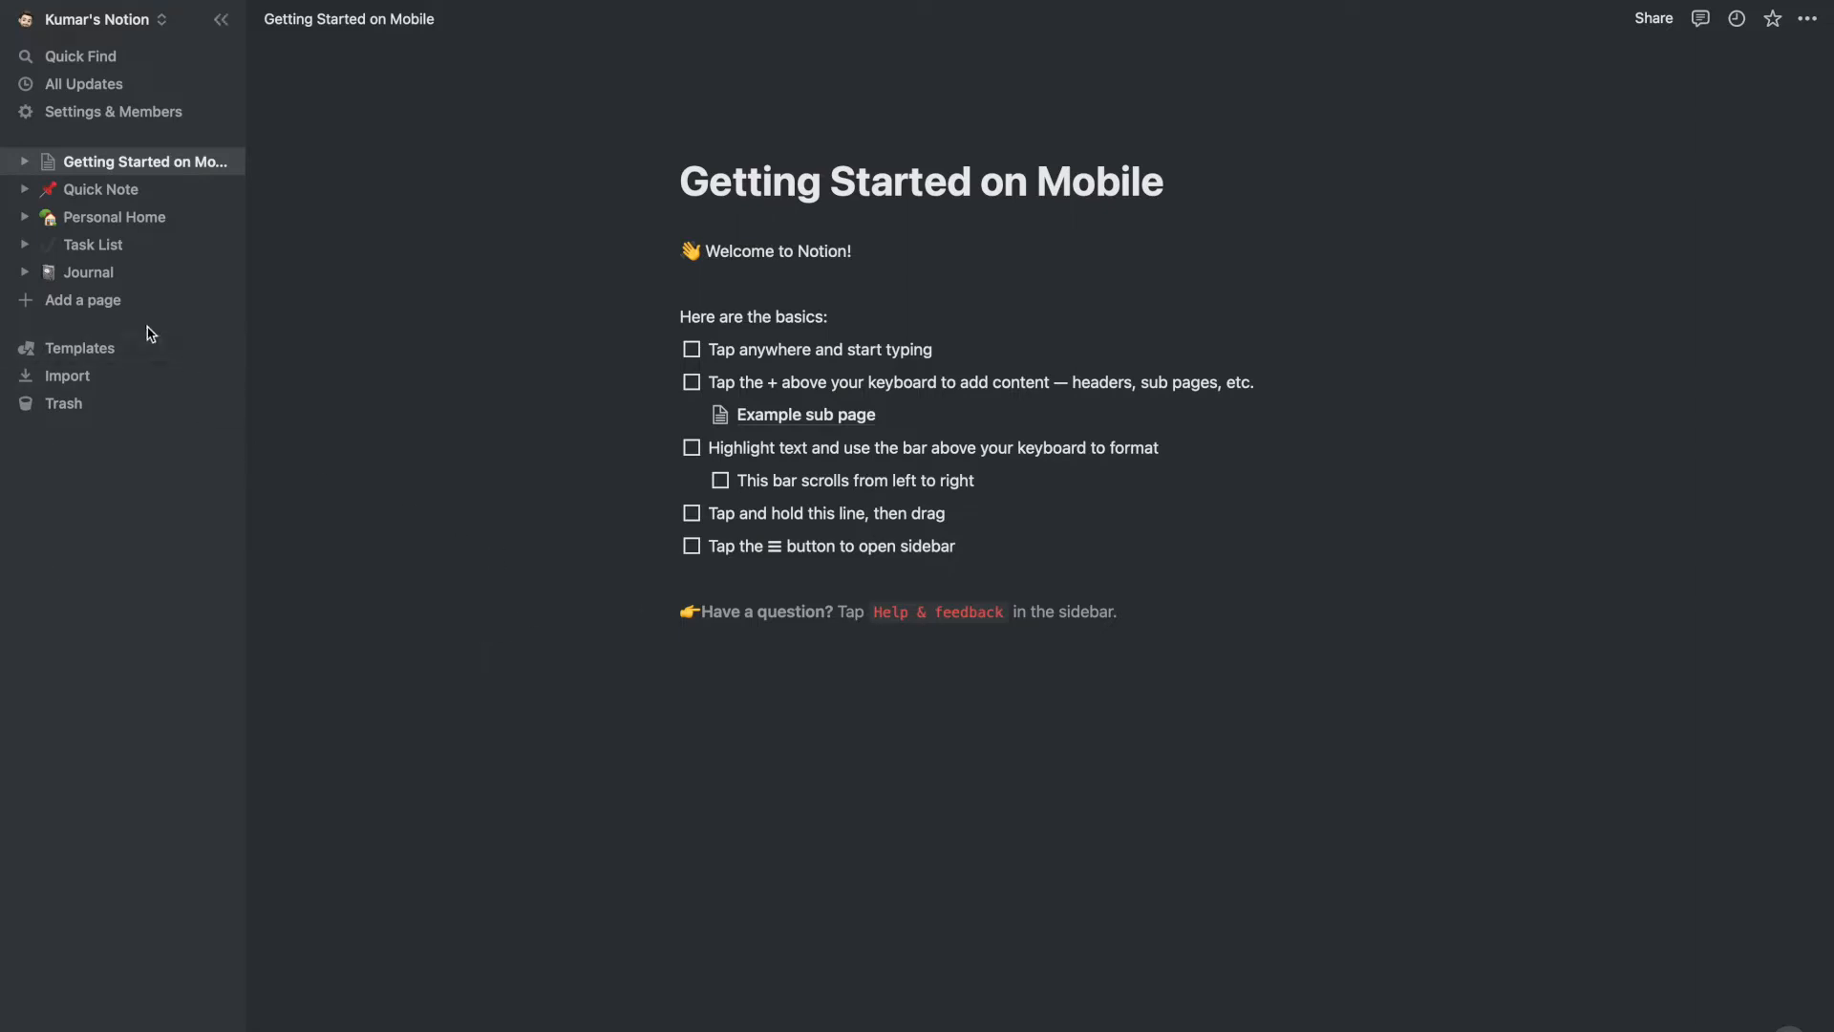
Add a new untitled page to the workspace, look through the existing pages for comparison and return to it.
left_click(108, 309)
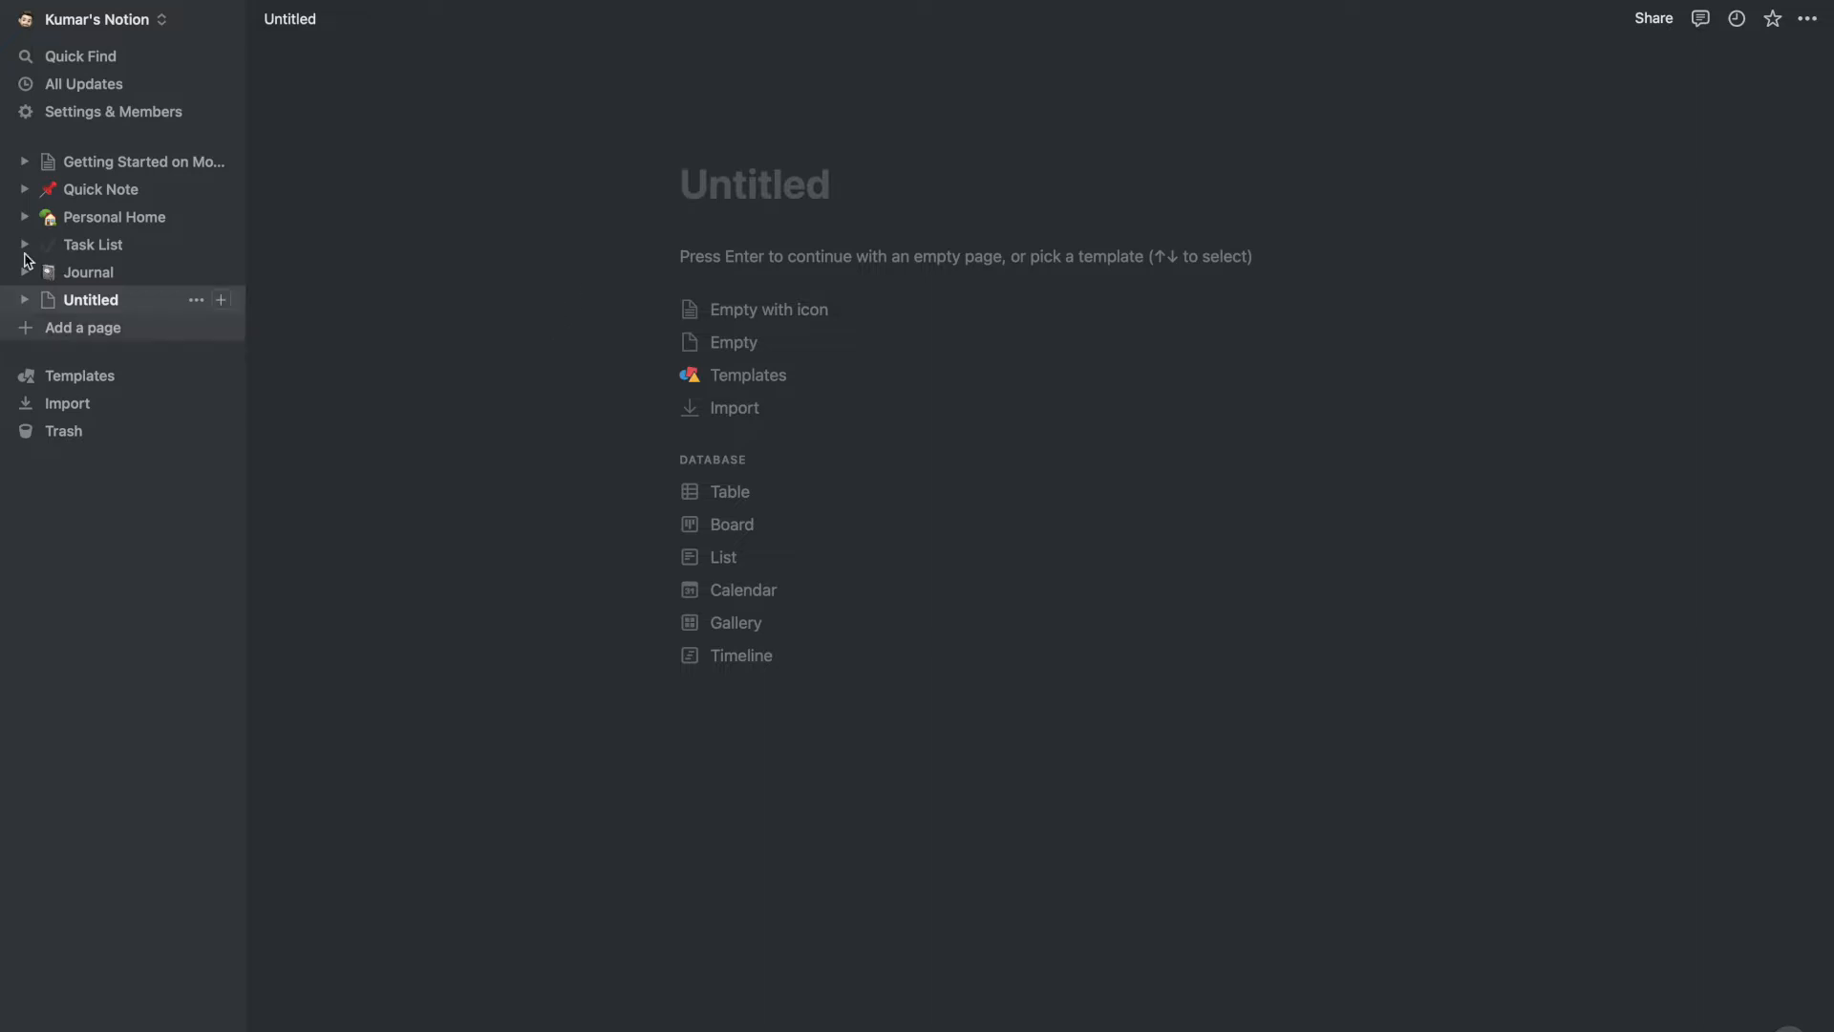
left_click(84, 220)
left_click(84, 189)
left_click(84, 162)
left_click(84, 189)
left_click(100, 246)
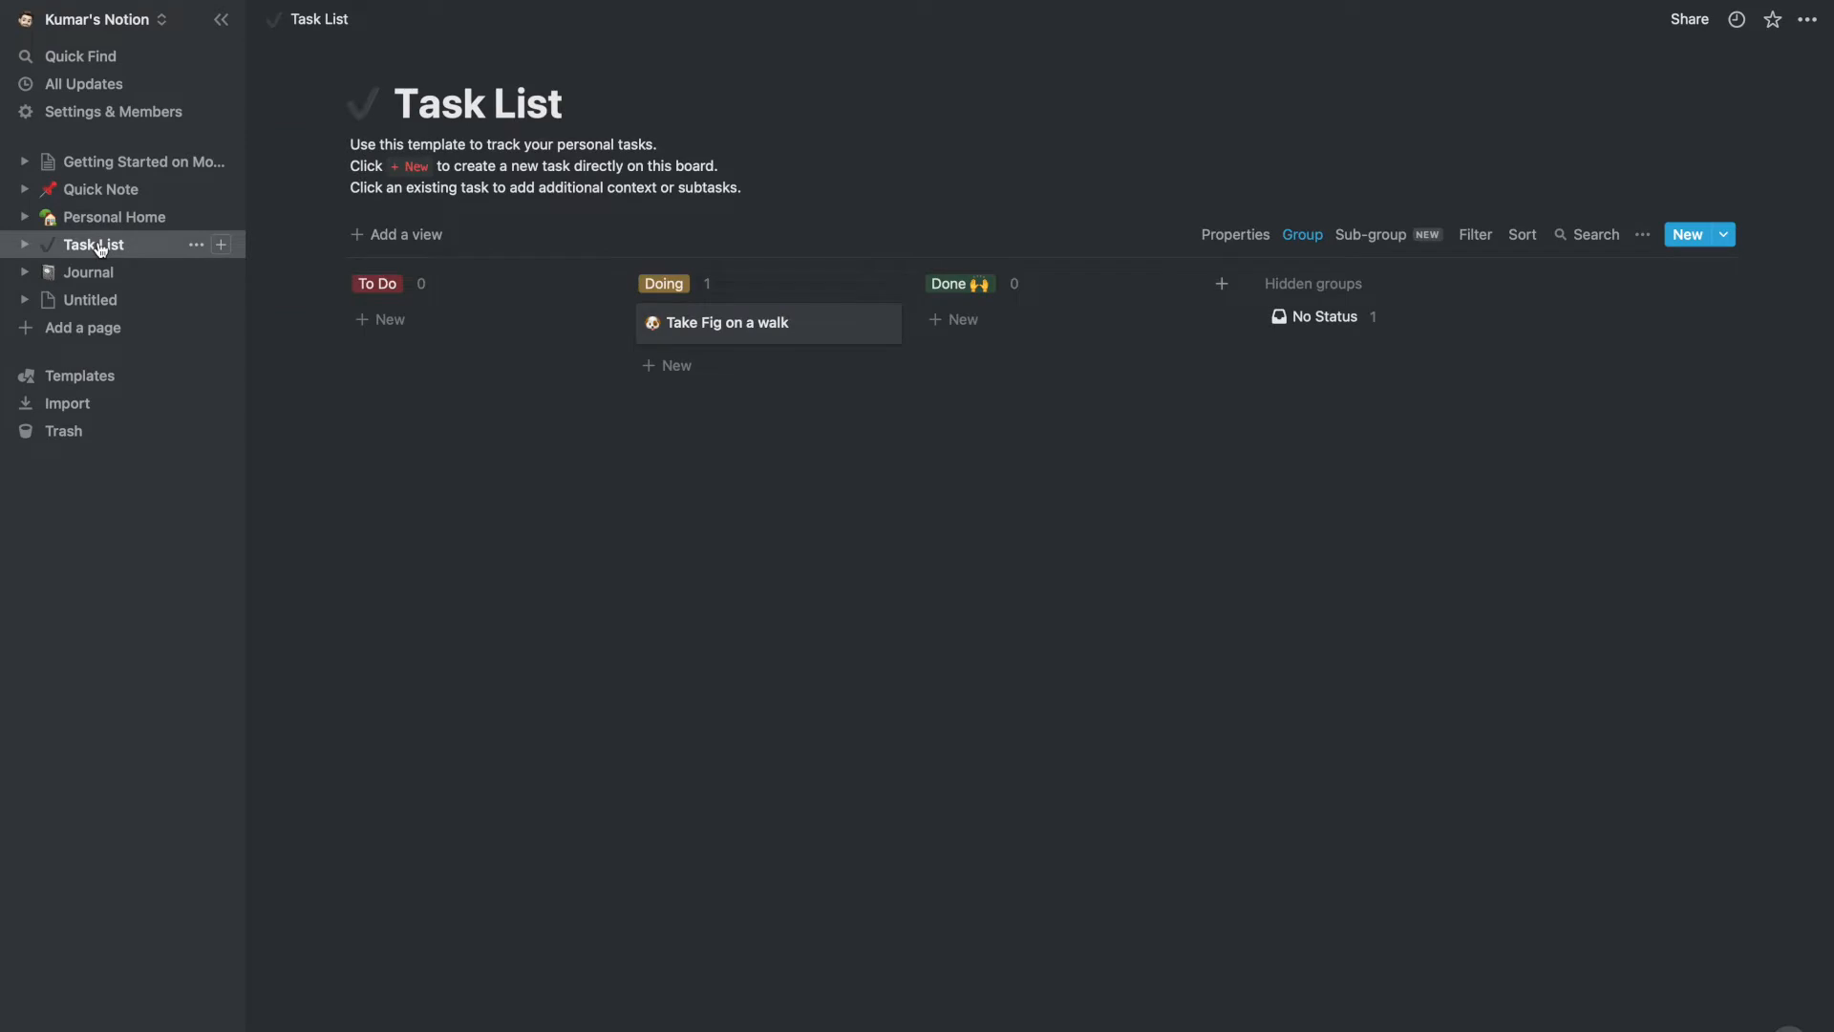
left_click(114, 275)
left_click(118, 297)
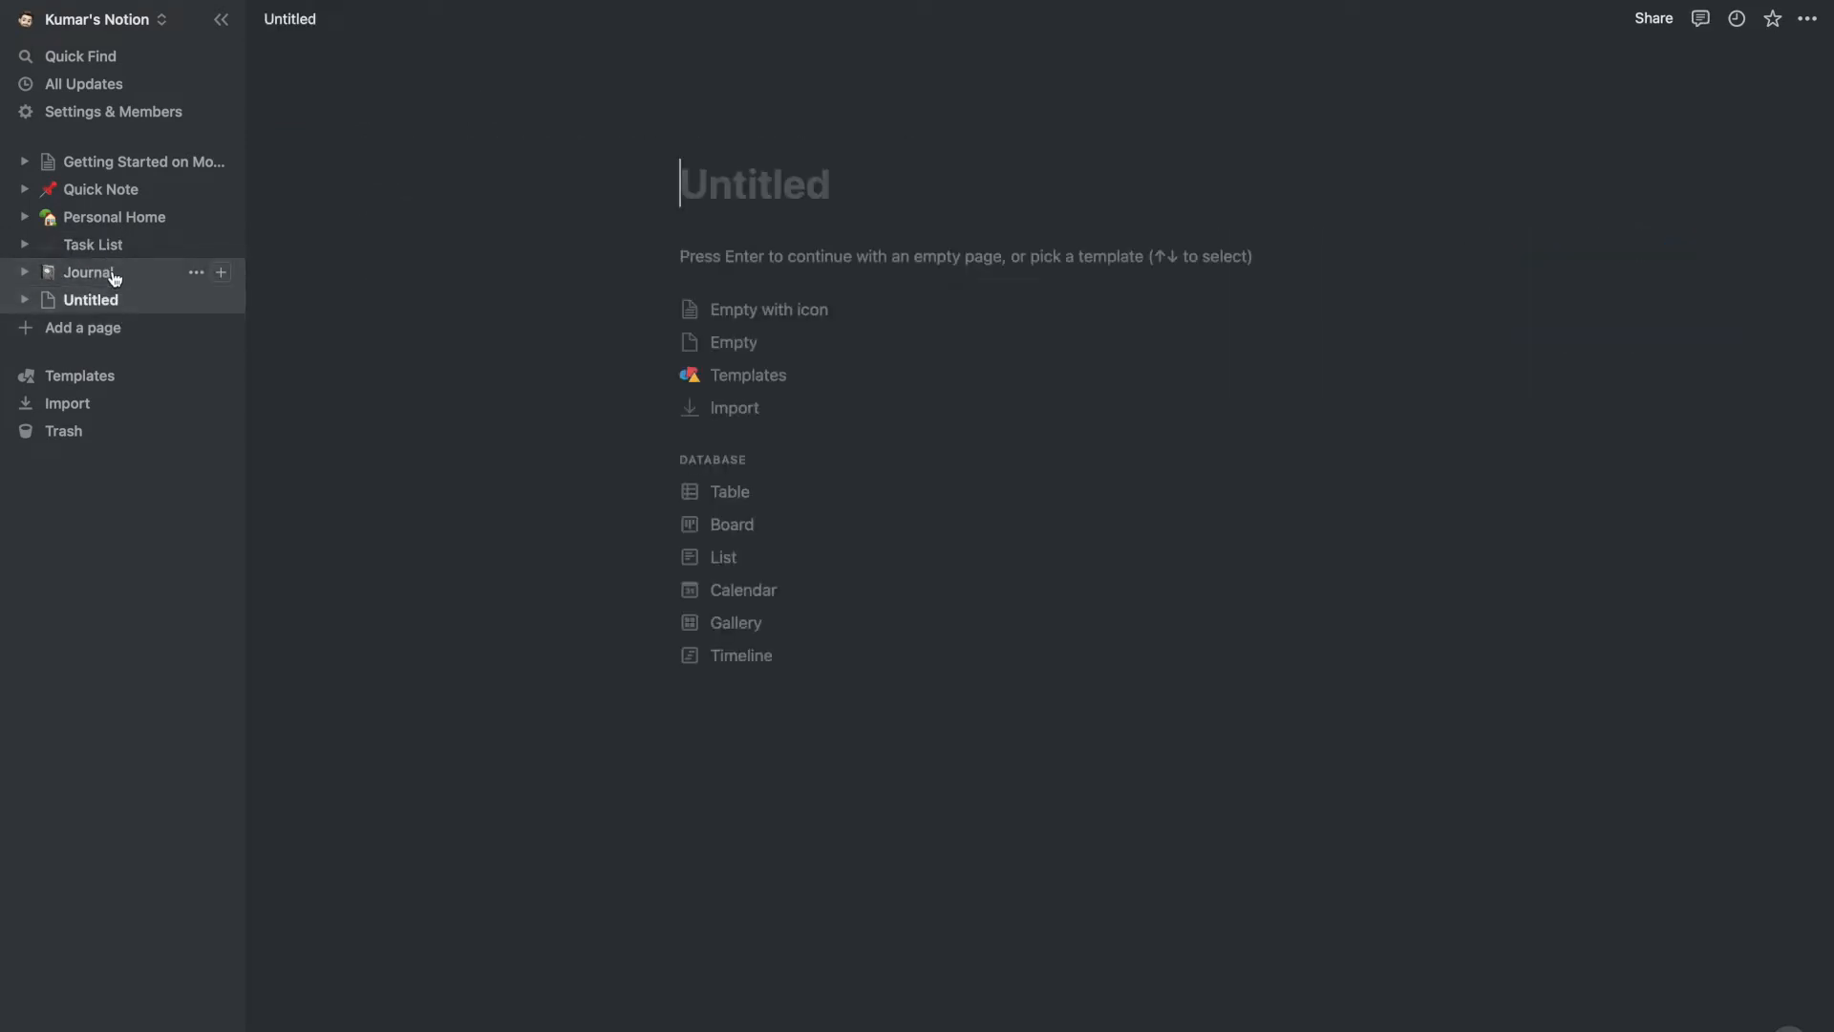
Revisit the Journal, Task List and untitled pages, ending on Personal Home.
left_click(111, 274)
left_click(107, 244)
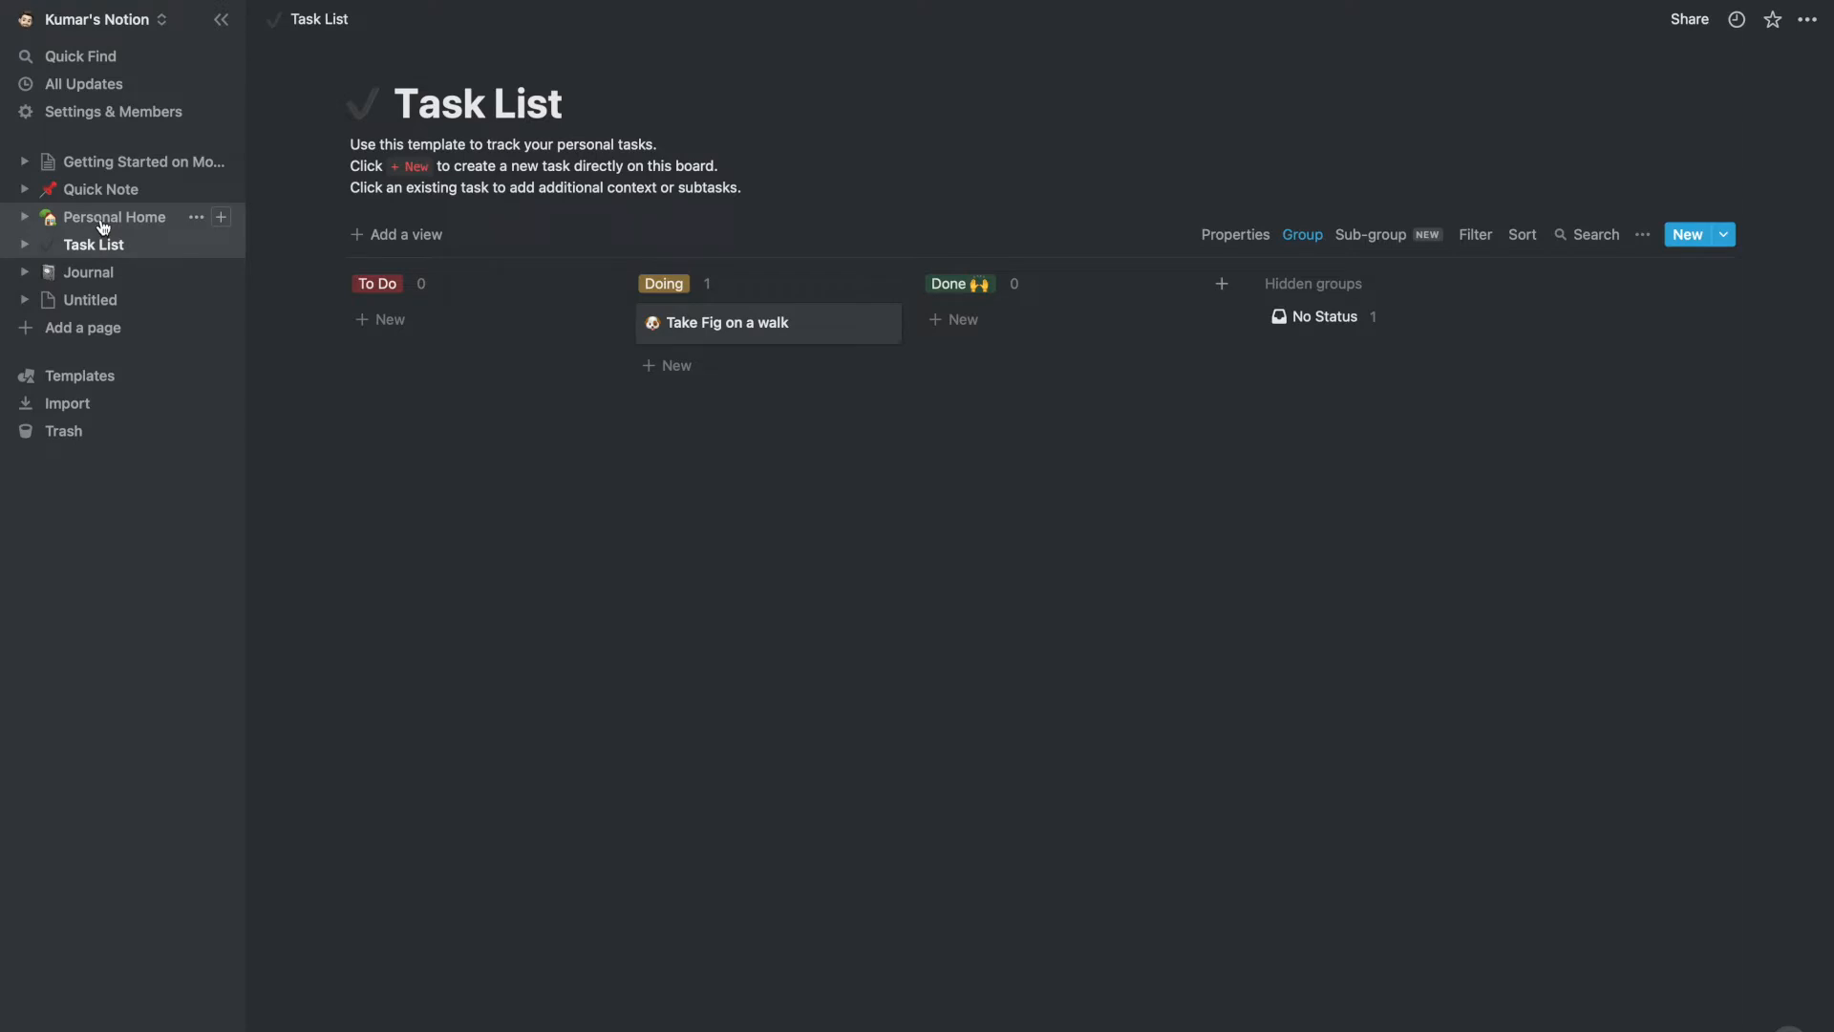
left_click(102, 223)
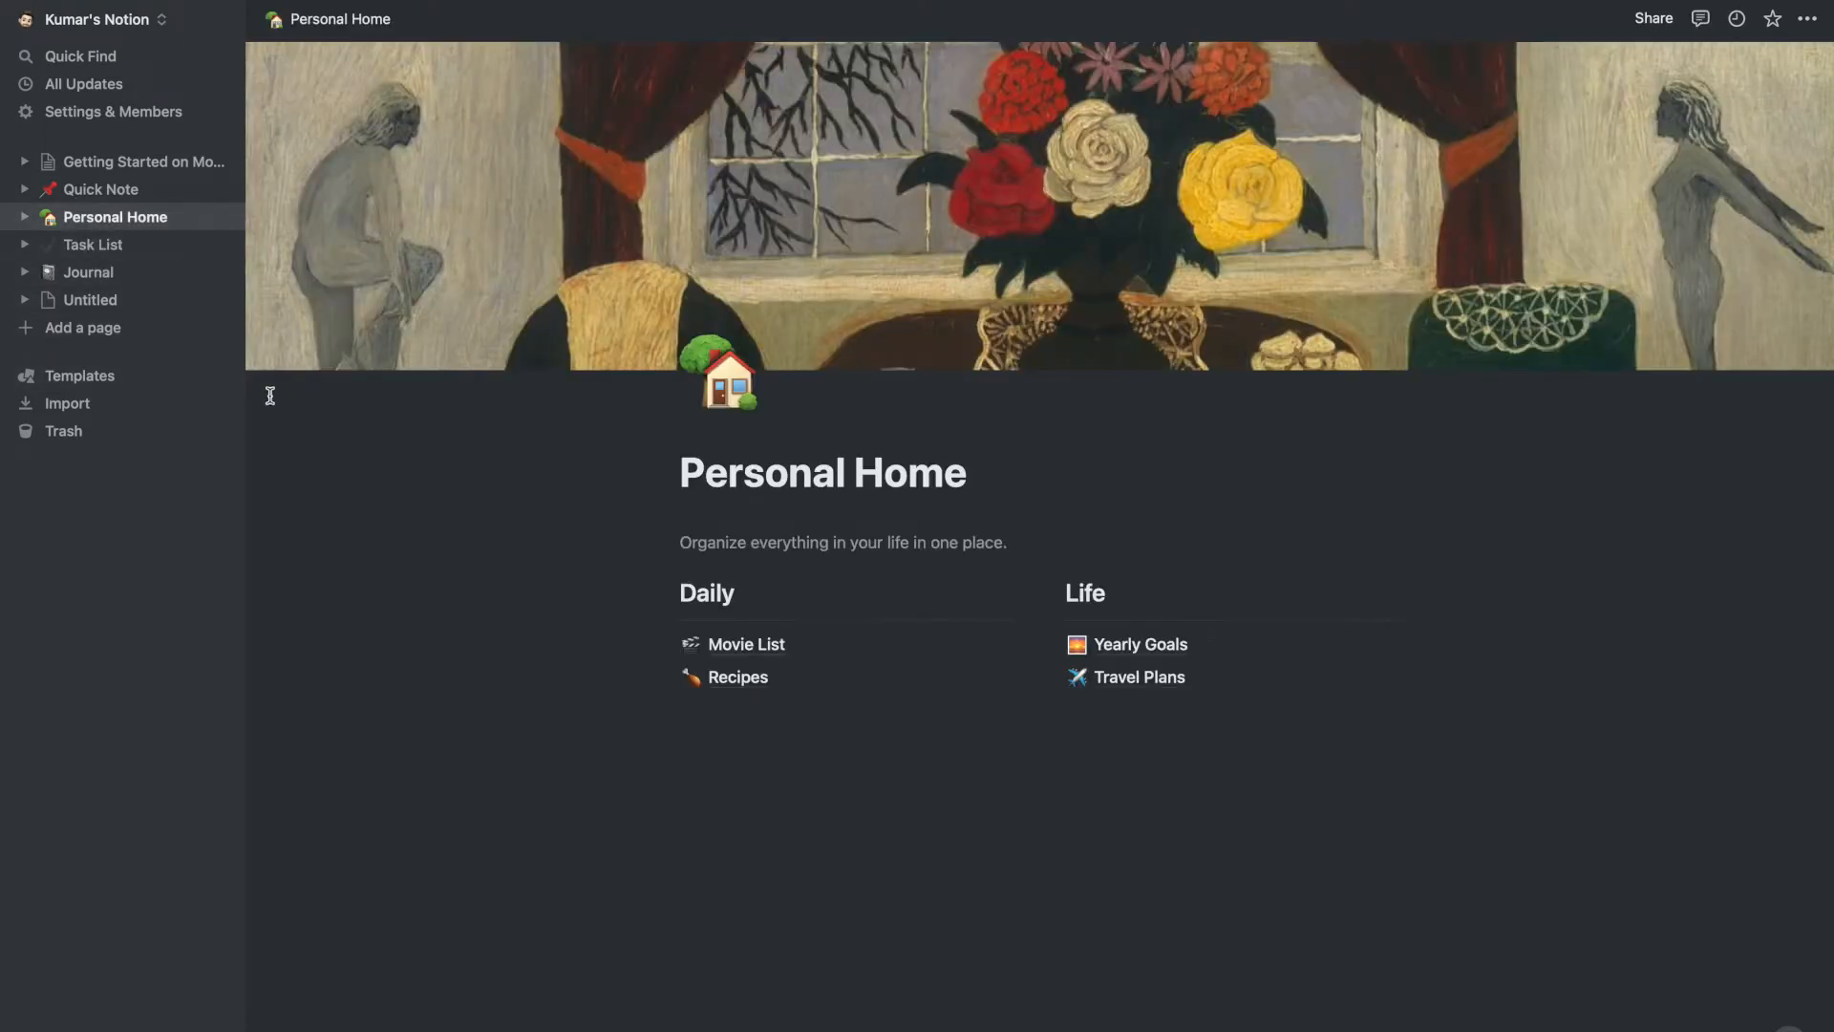
left_click(107, 301)
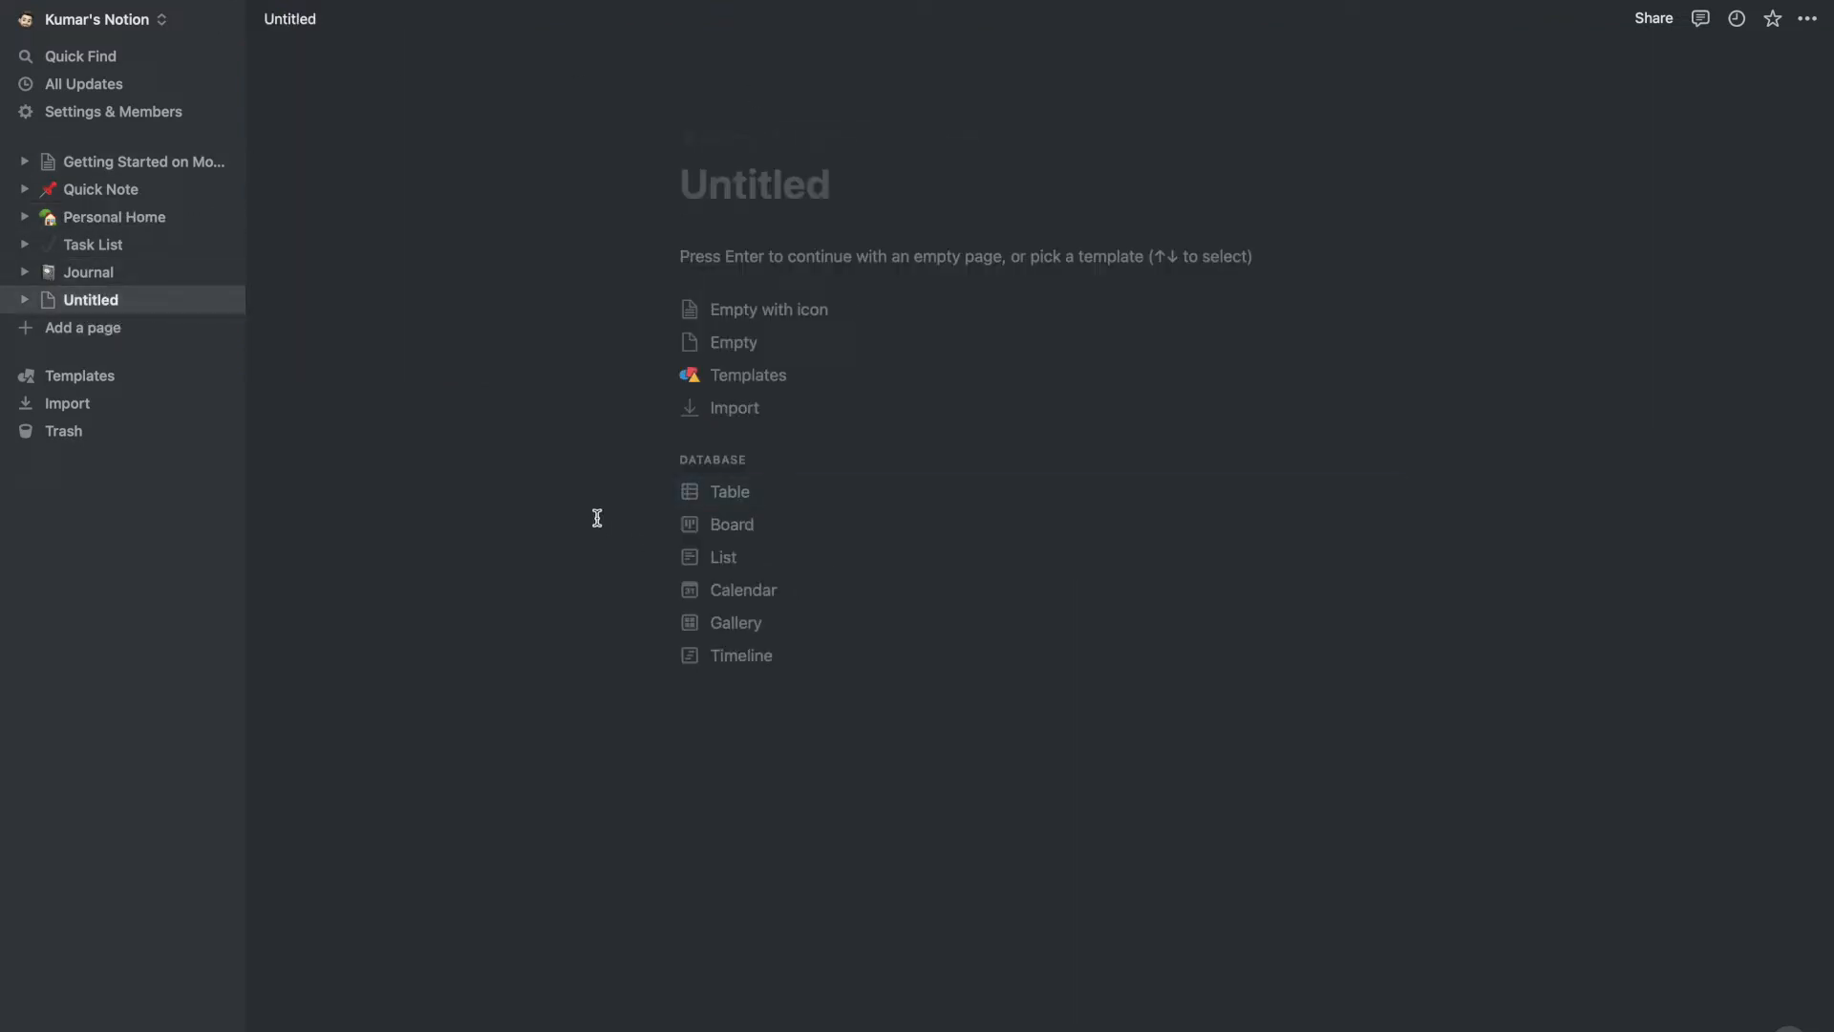
left_click(96, 227)
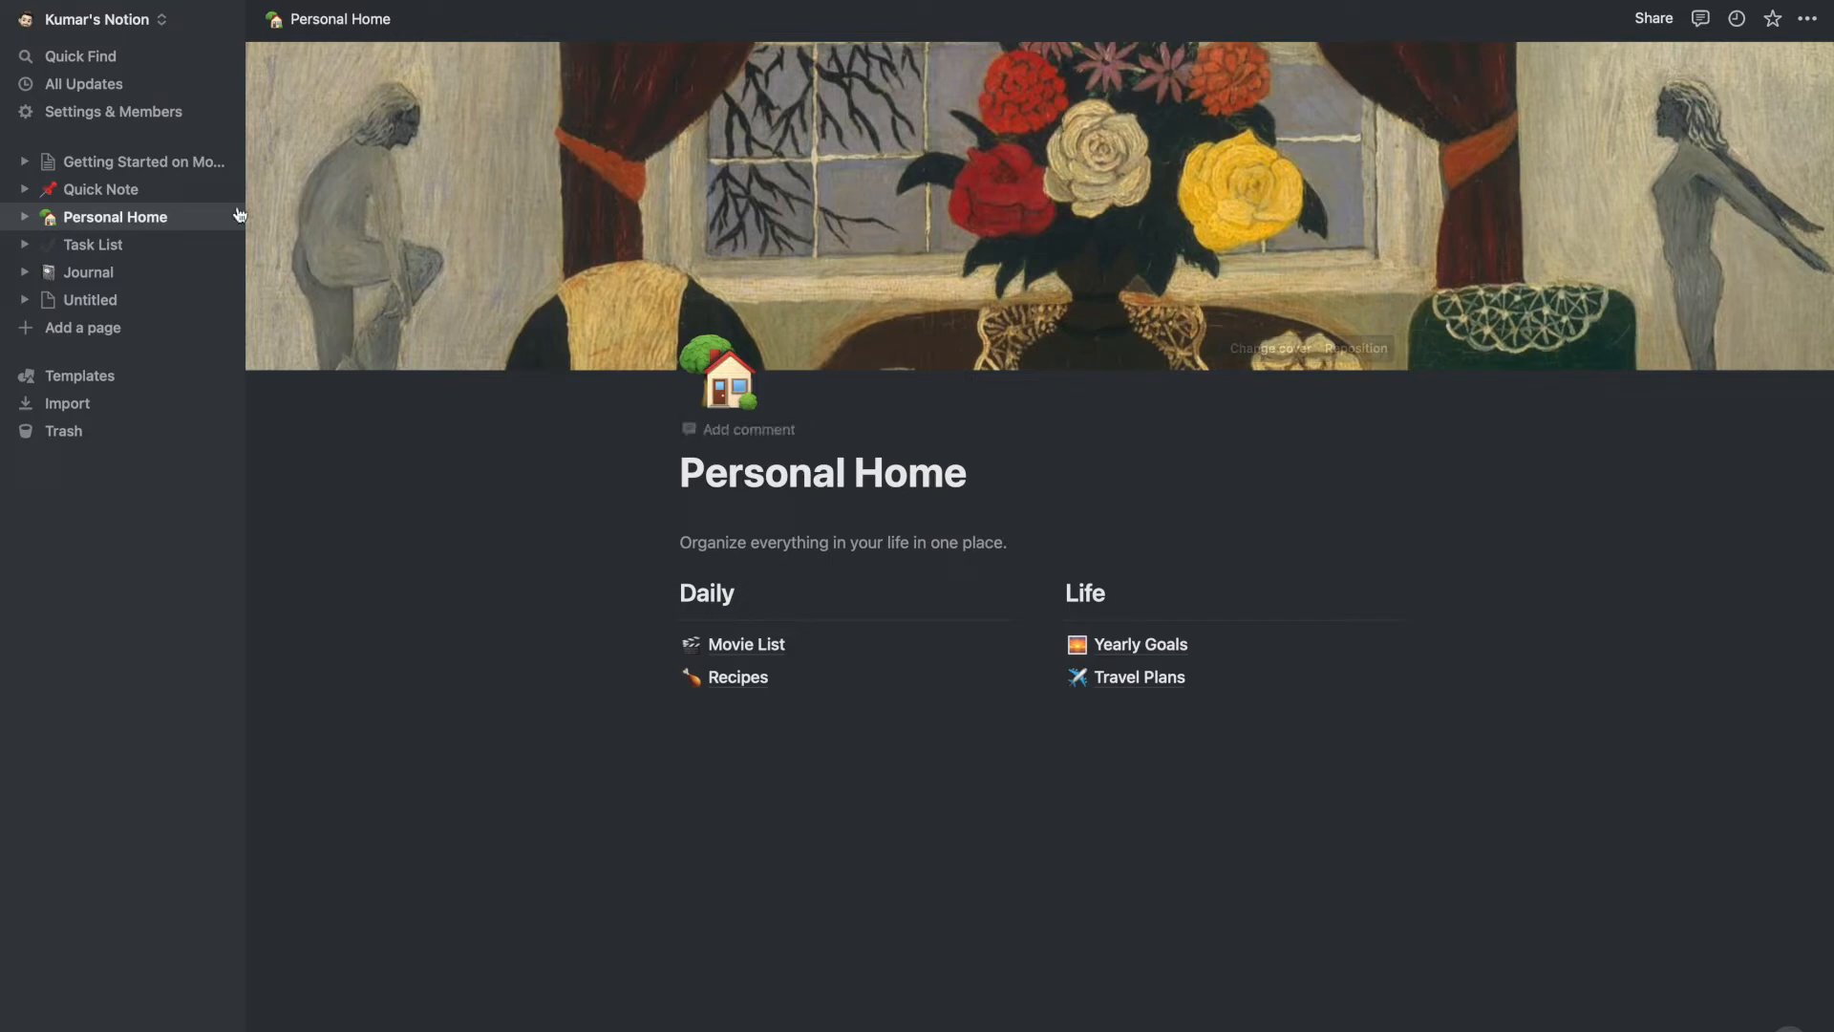
Add a second untitled page, and view the icon choices for the Personal Home page without changing its icon.
left_click(100, 327)
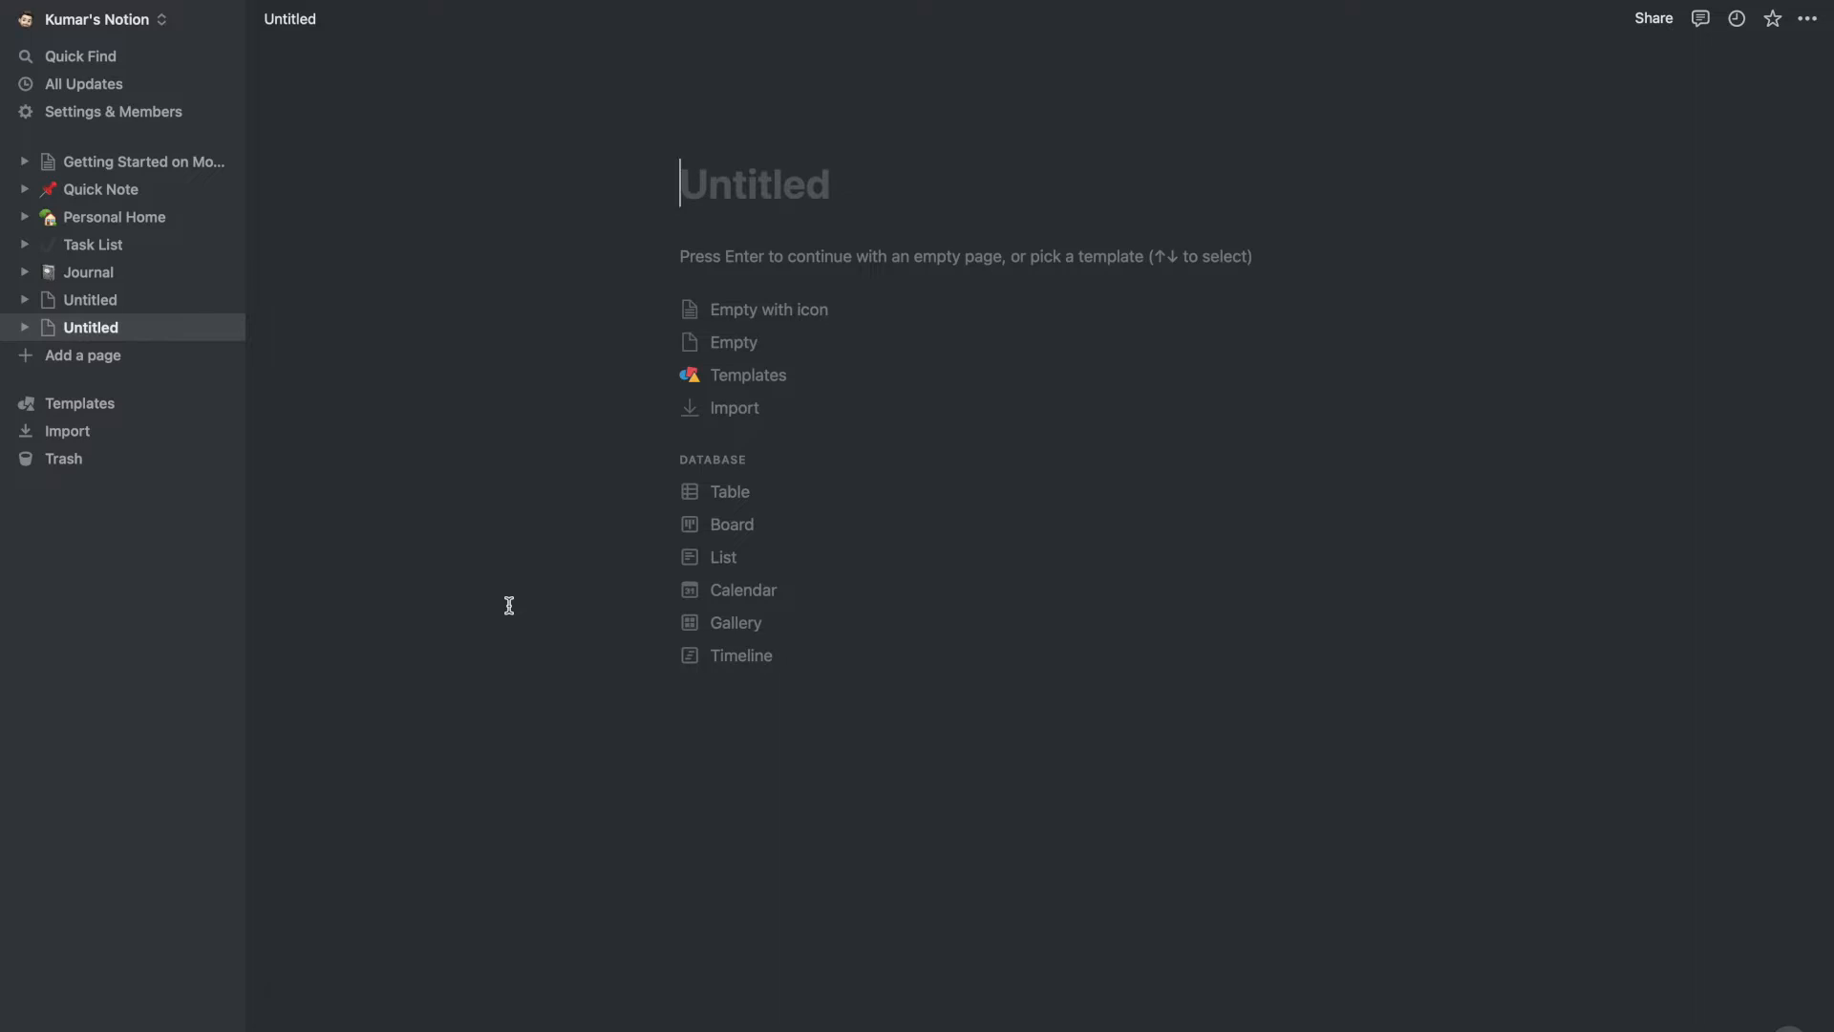
left_click(116, 218)
left_click(49, 217)
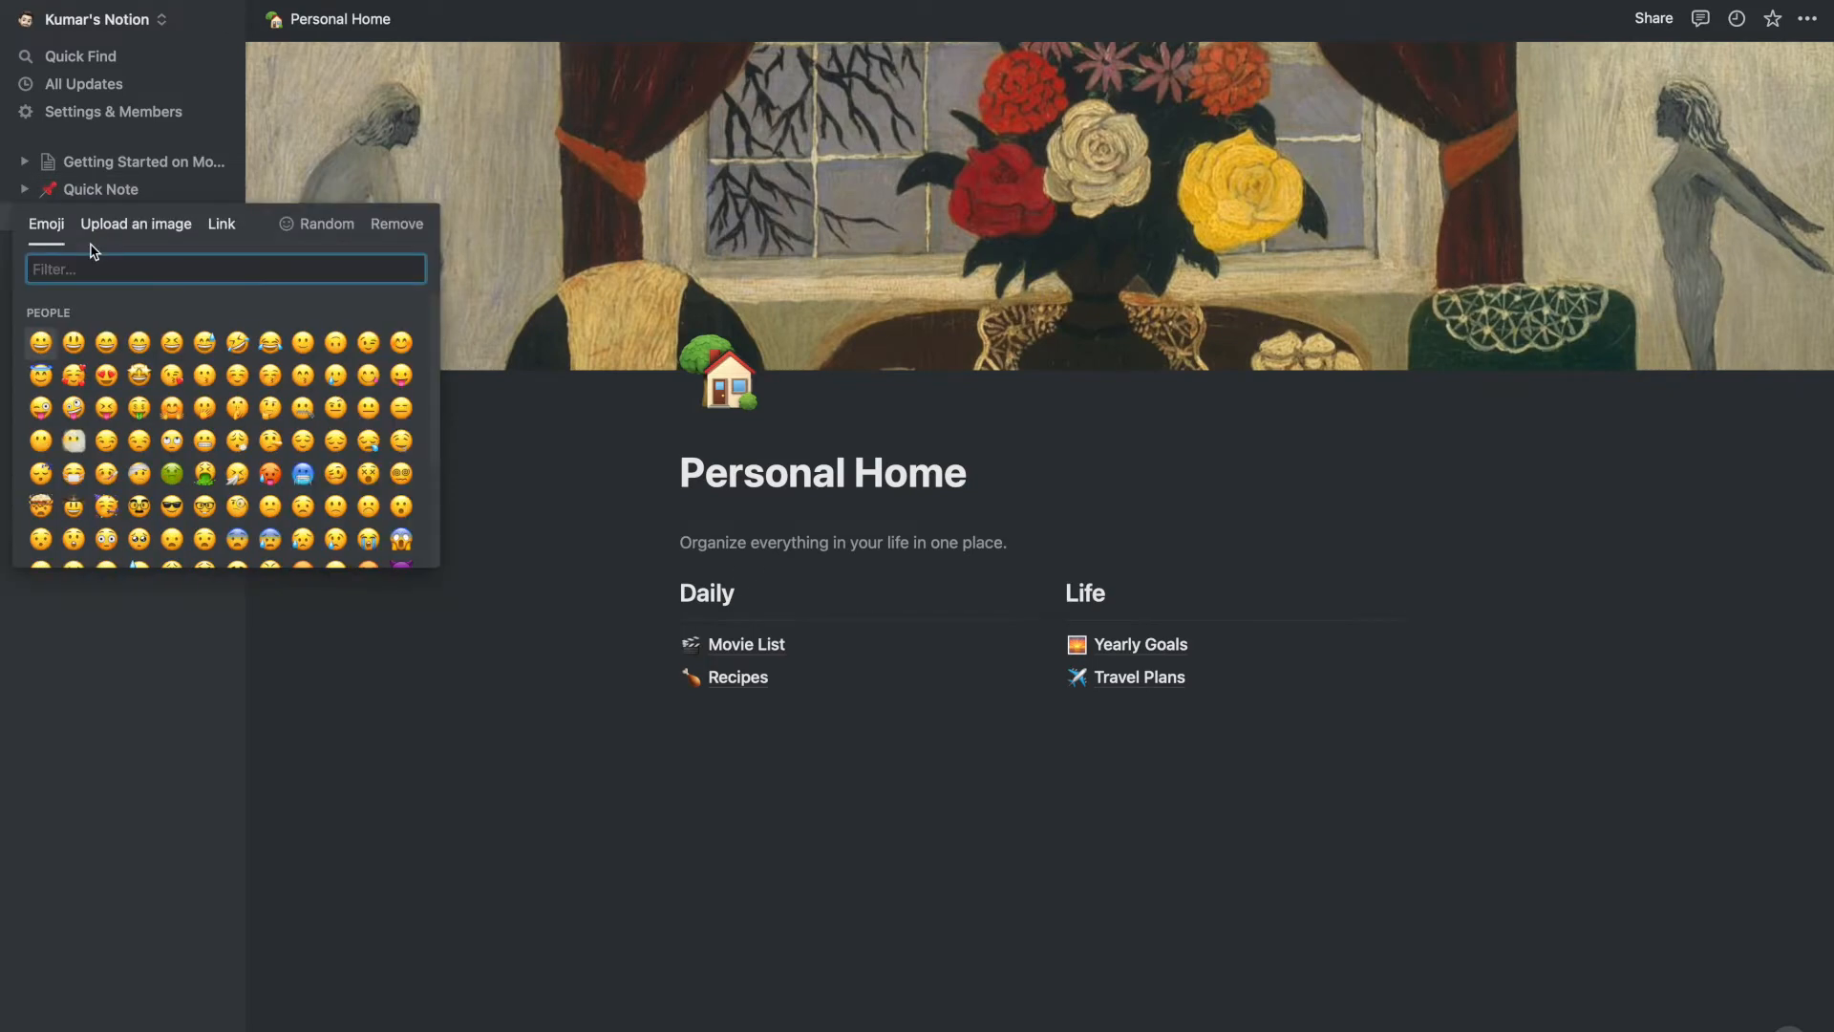
left_click(544, 585)
Look through the Task List and Journal pages and the two untitled pages.
left_click(96, 244)
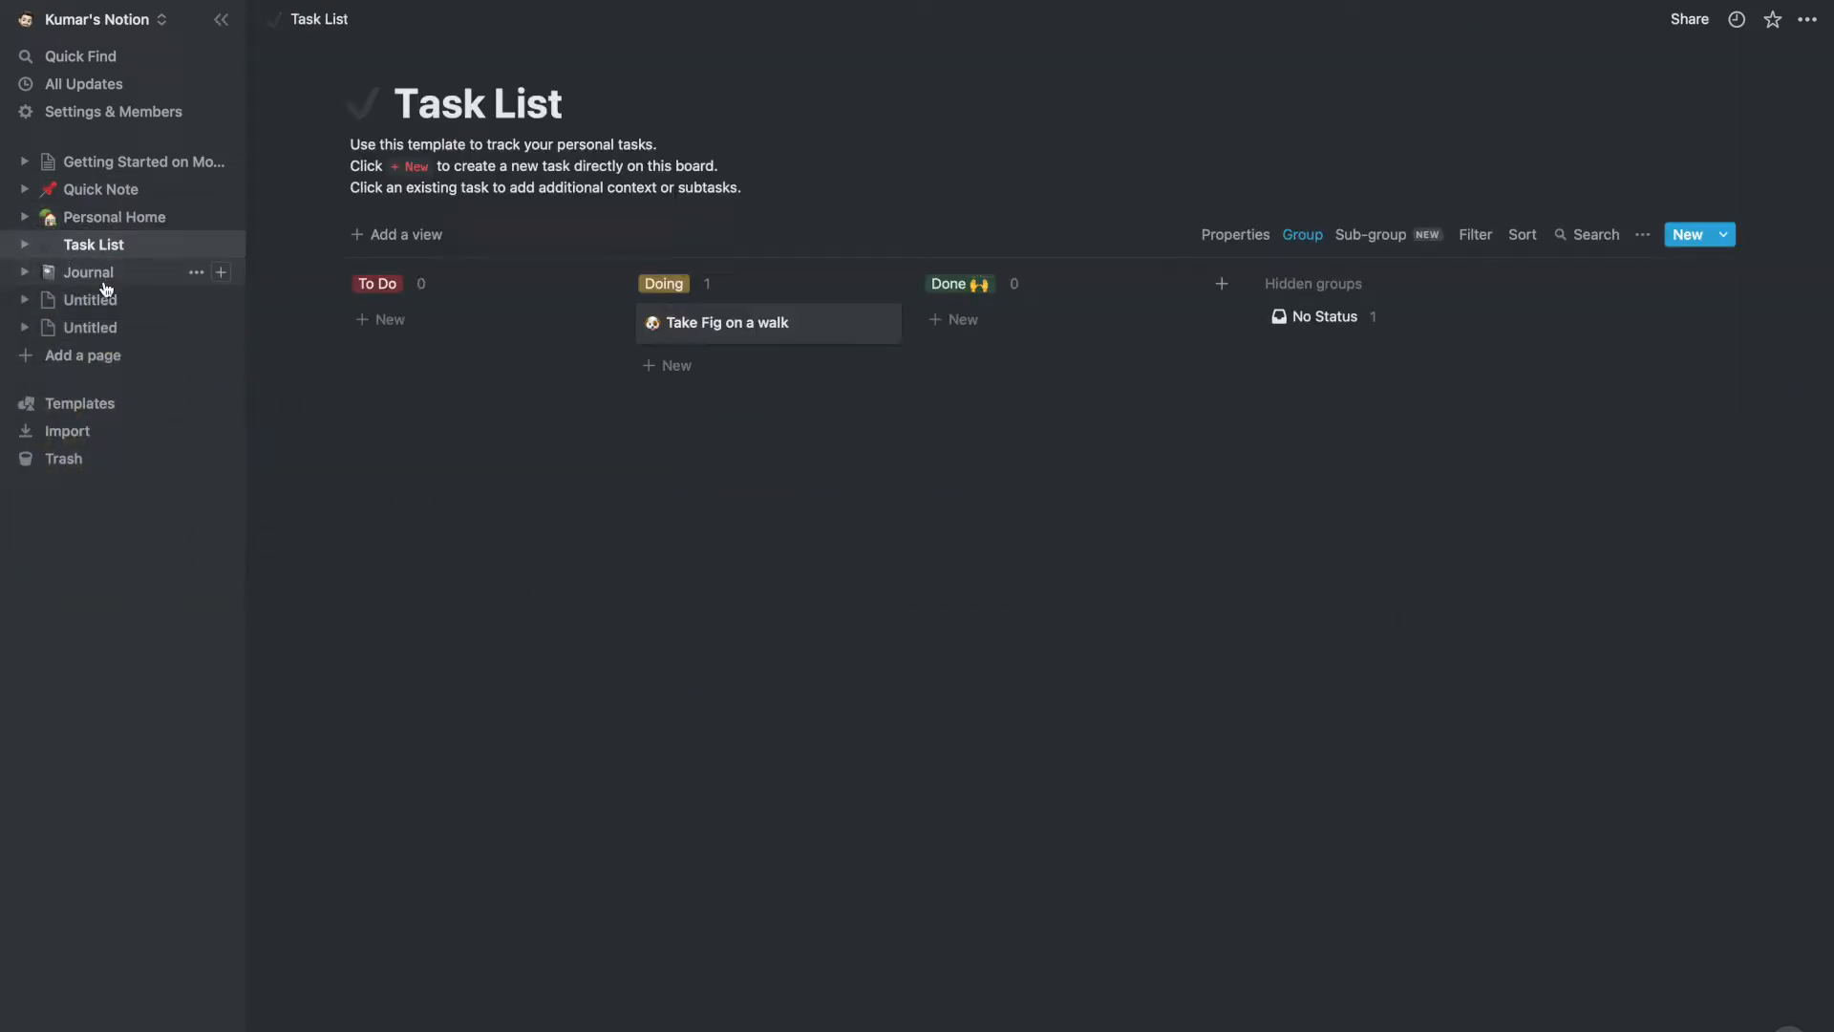
left_click(91, 273)
left_click(100, 313)
left_click(105, 327)
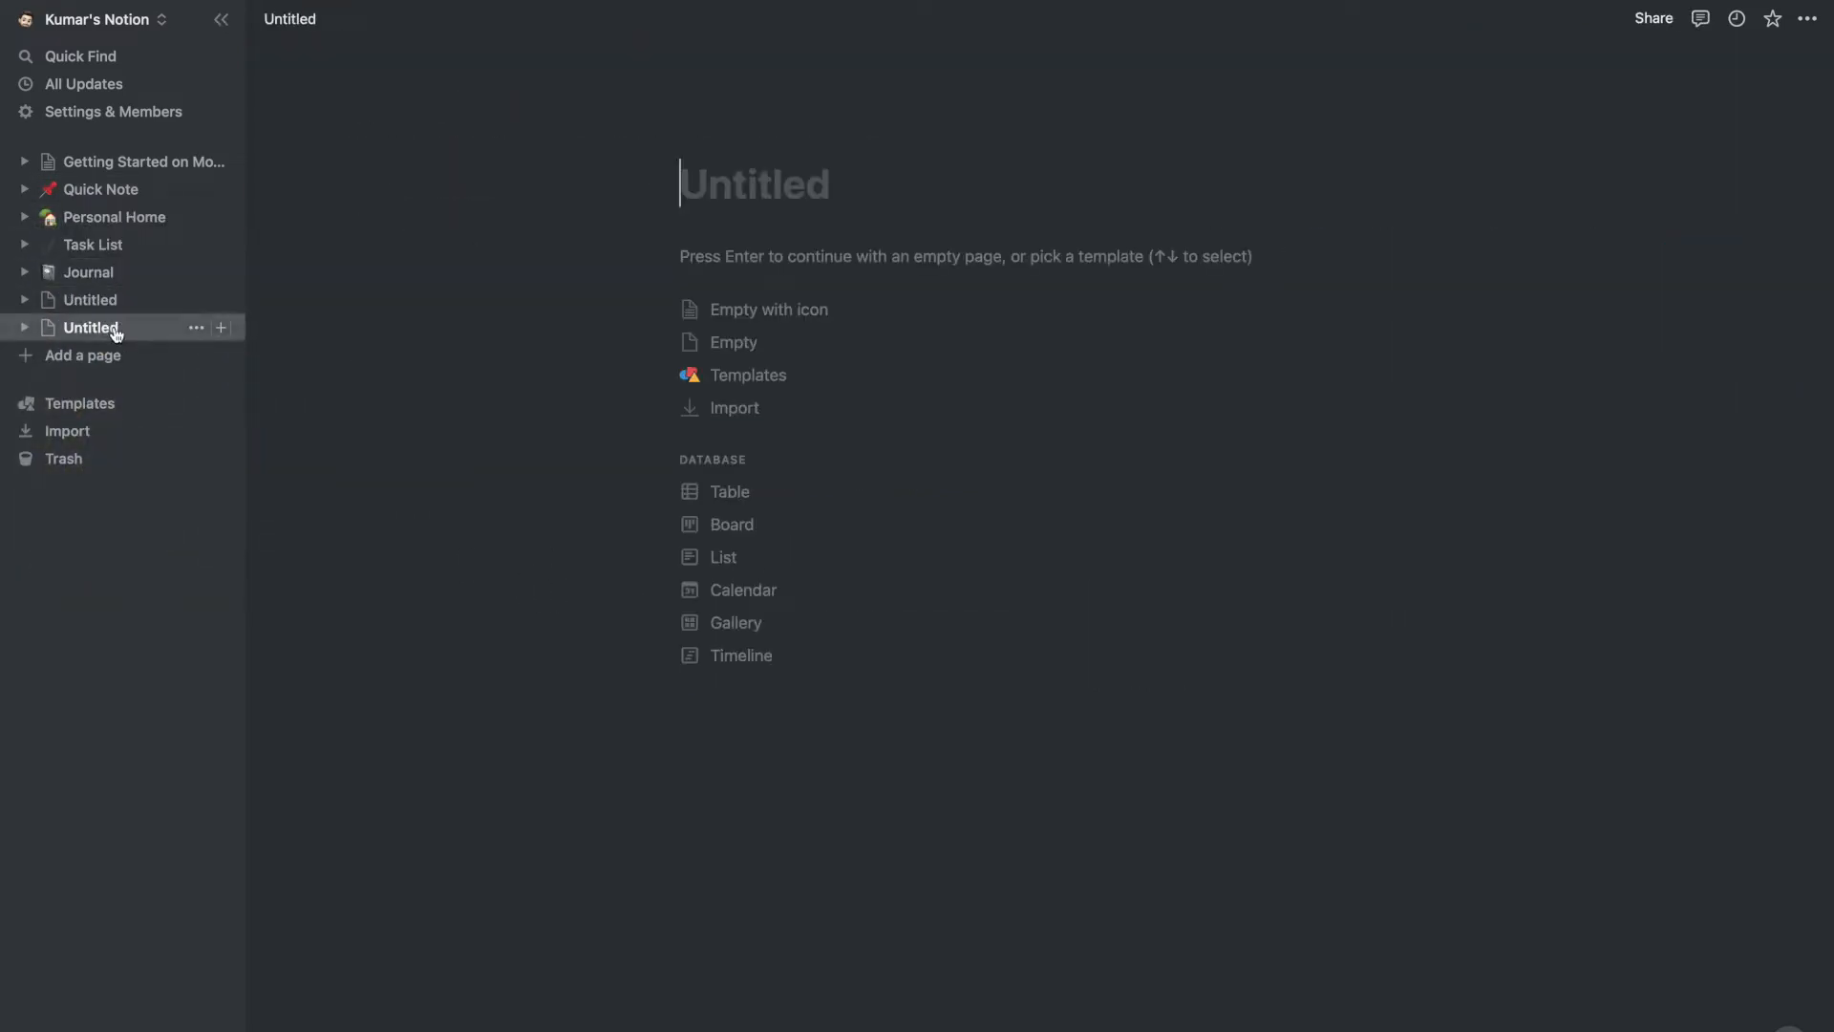
Read through the Quick Note page, from its text and to-do list to its sub-page and embedded links.
left_click(128, 195)
scroll(959, 622, "down", 5)
scroll(959, 622, "up", 2)
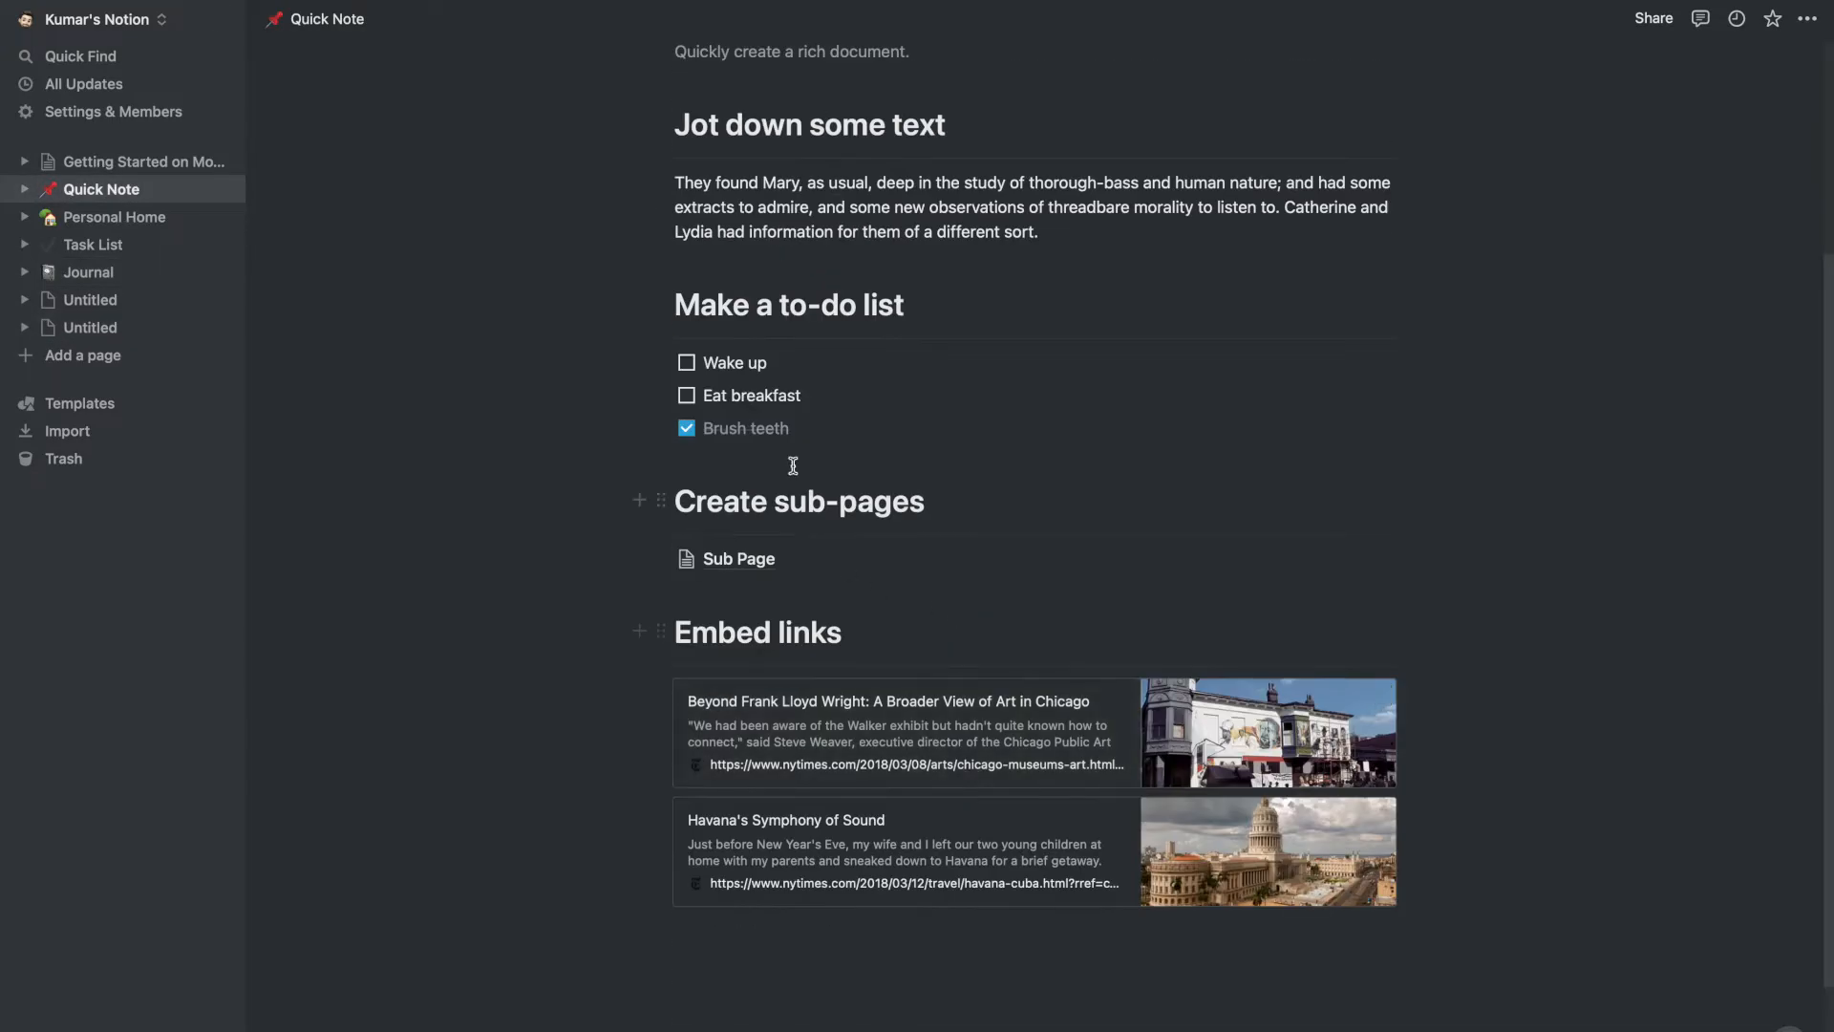
scroll(791, 458, "up", 2)
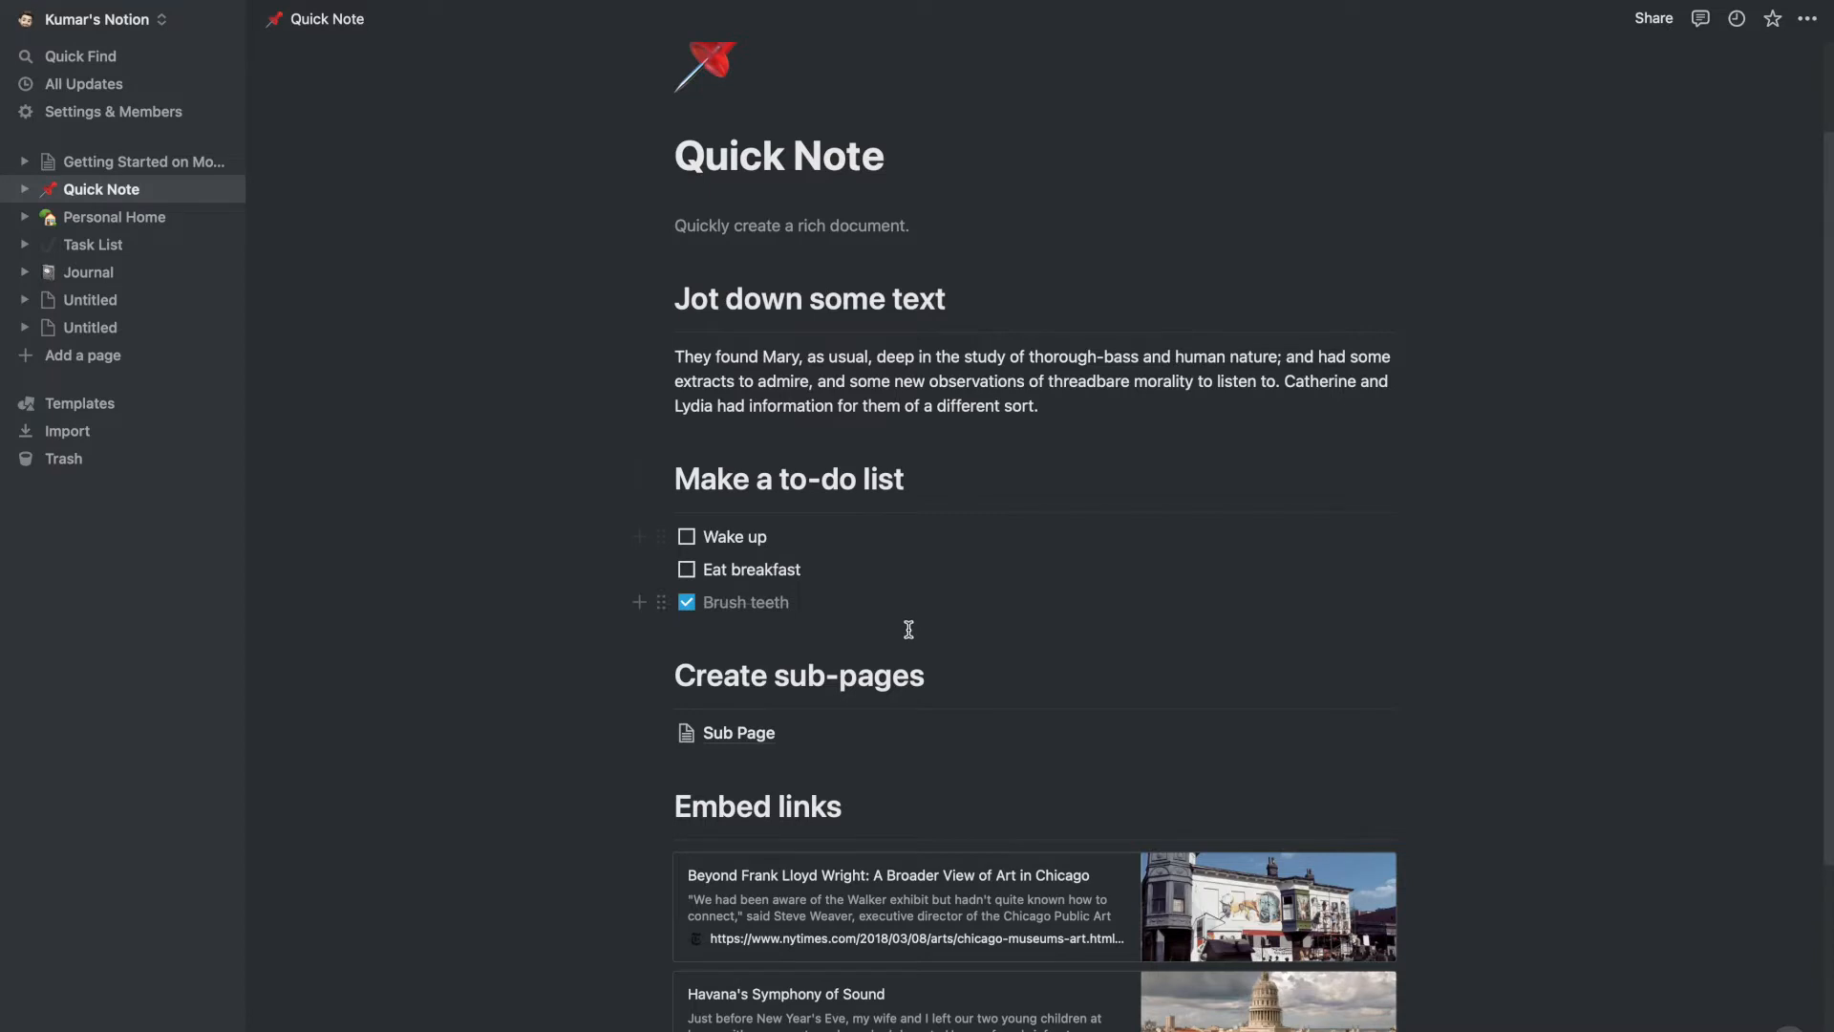
scroll(903, 636, "down", 3)
scroll(1091, 851, "down", 1)
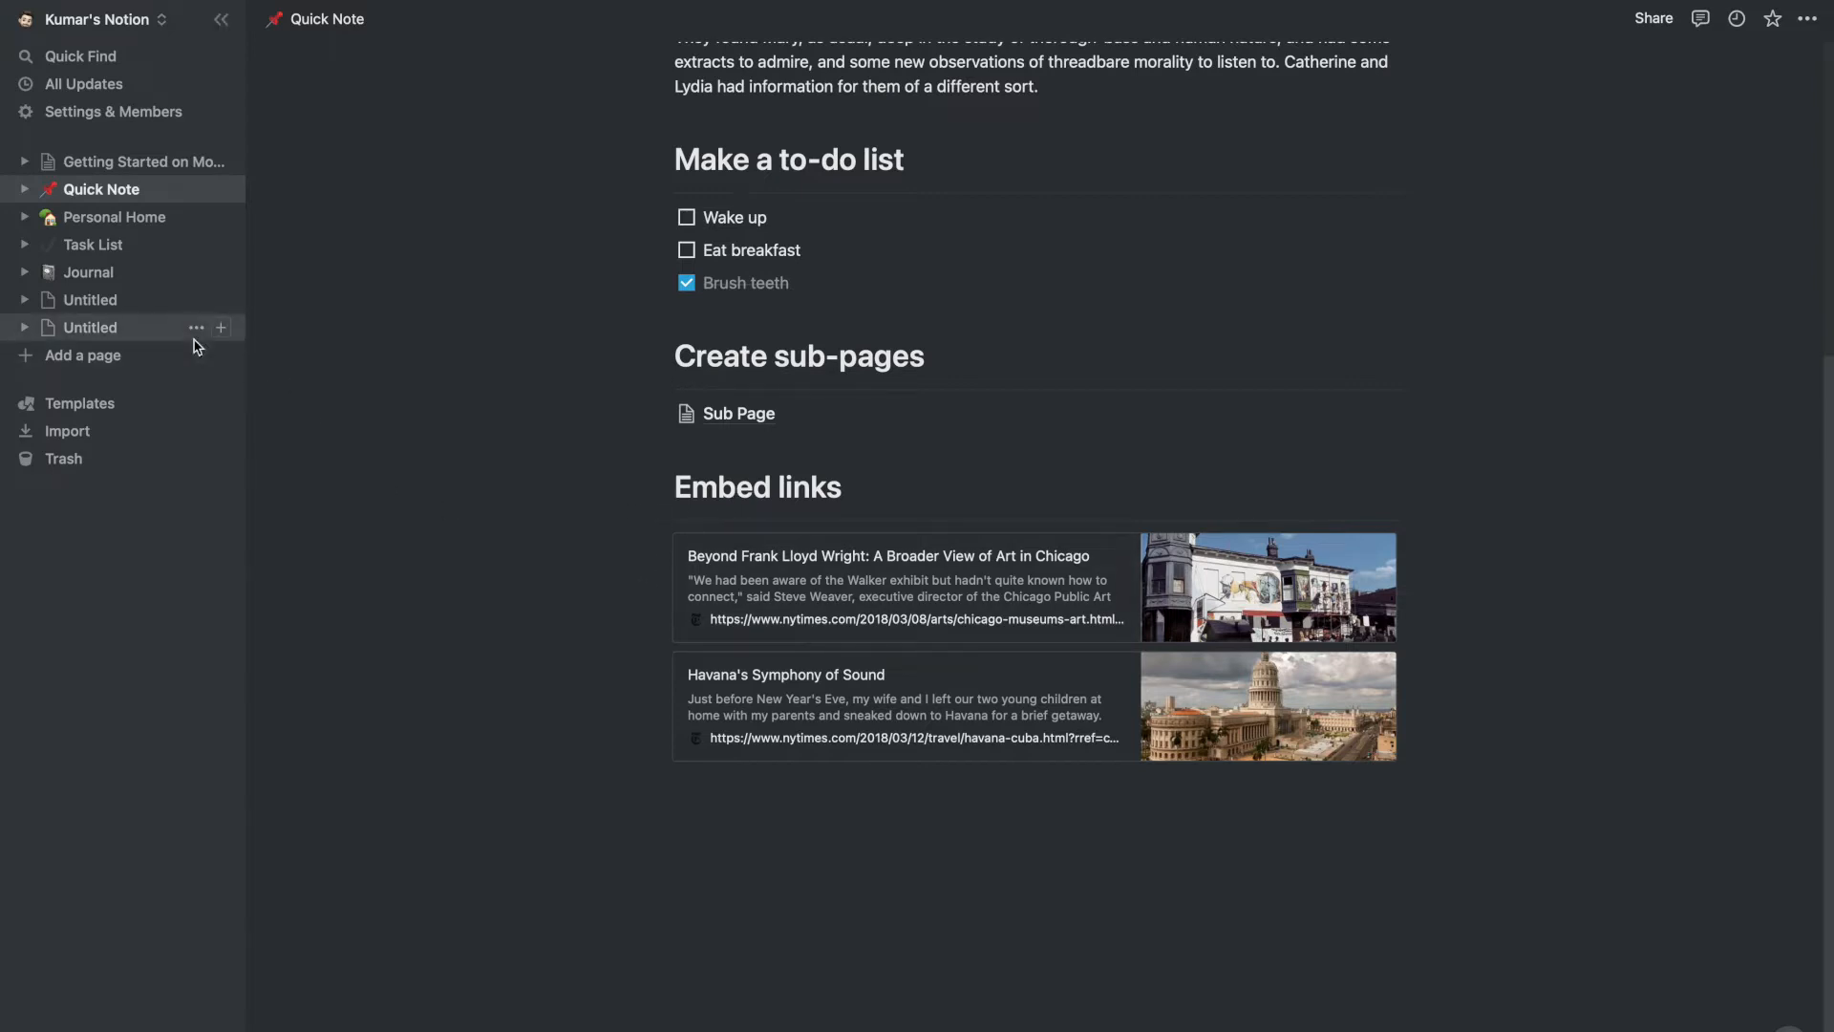
Open the template gallery from the first untitled page and expand the Personal category.
left_click(130, 305)
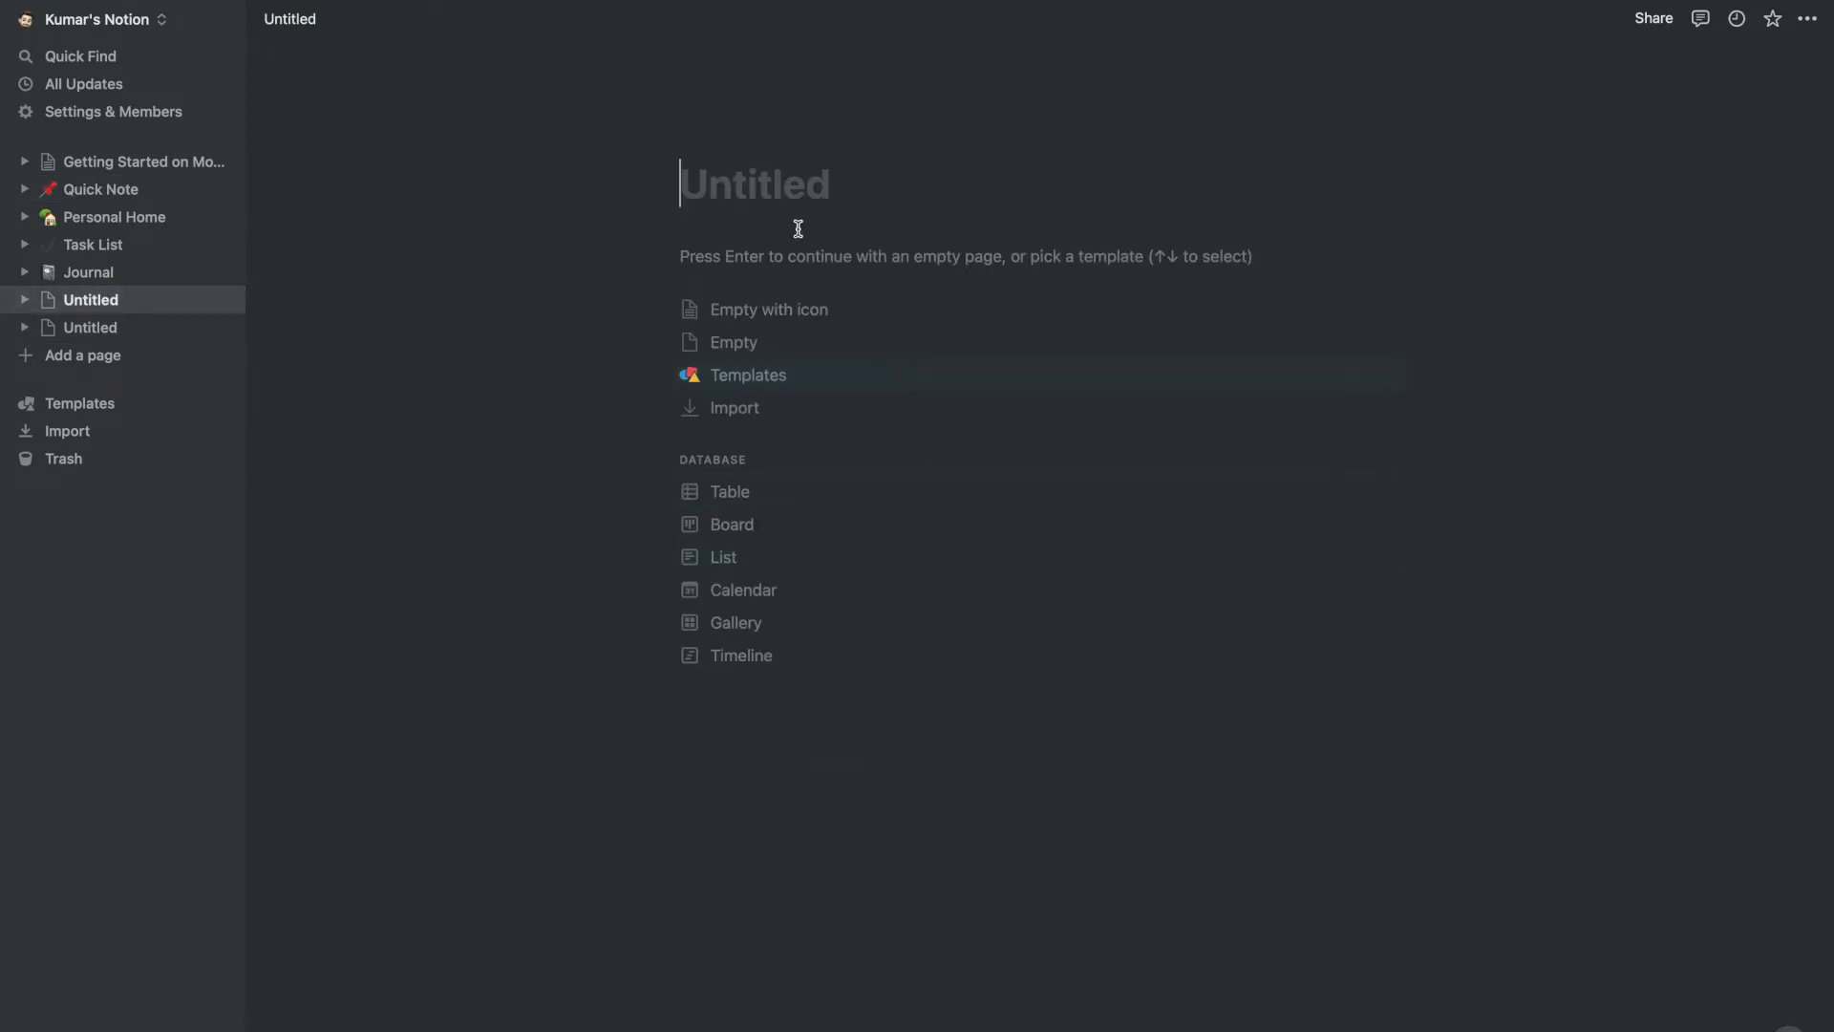
left_click(737, 377)
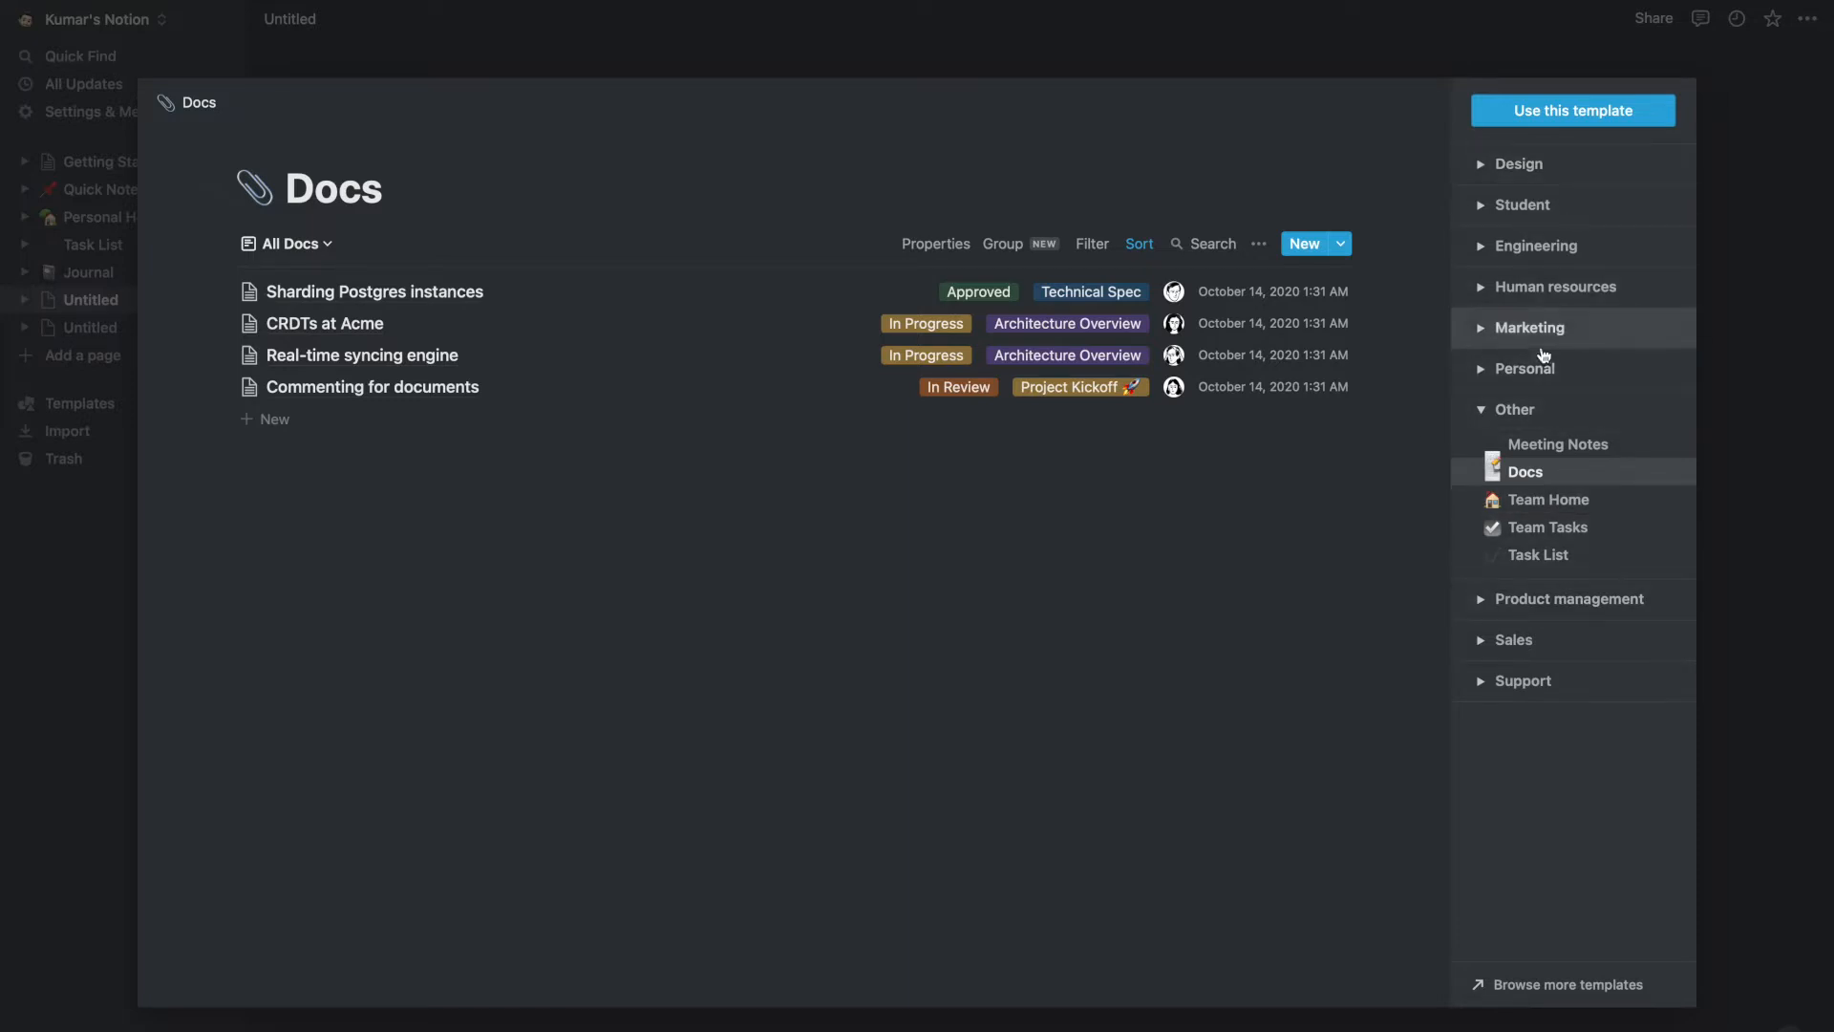
left_click(1483, 371)
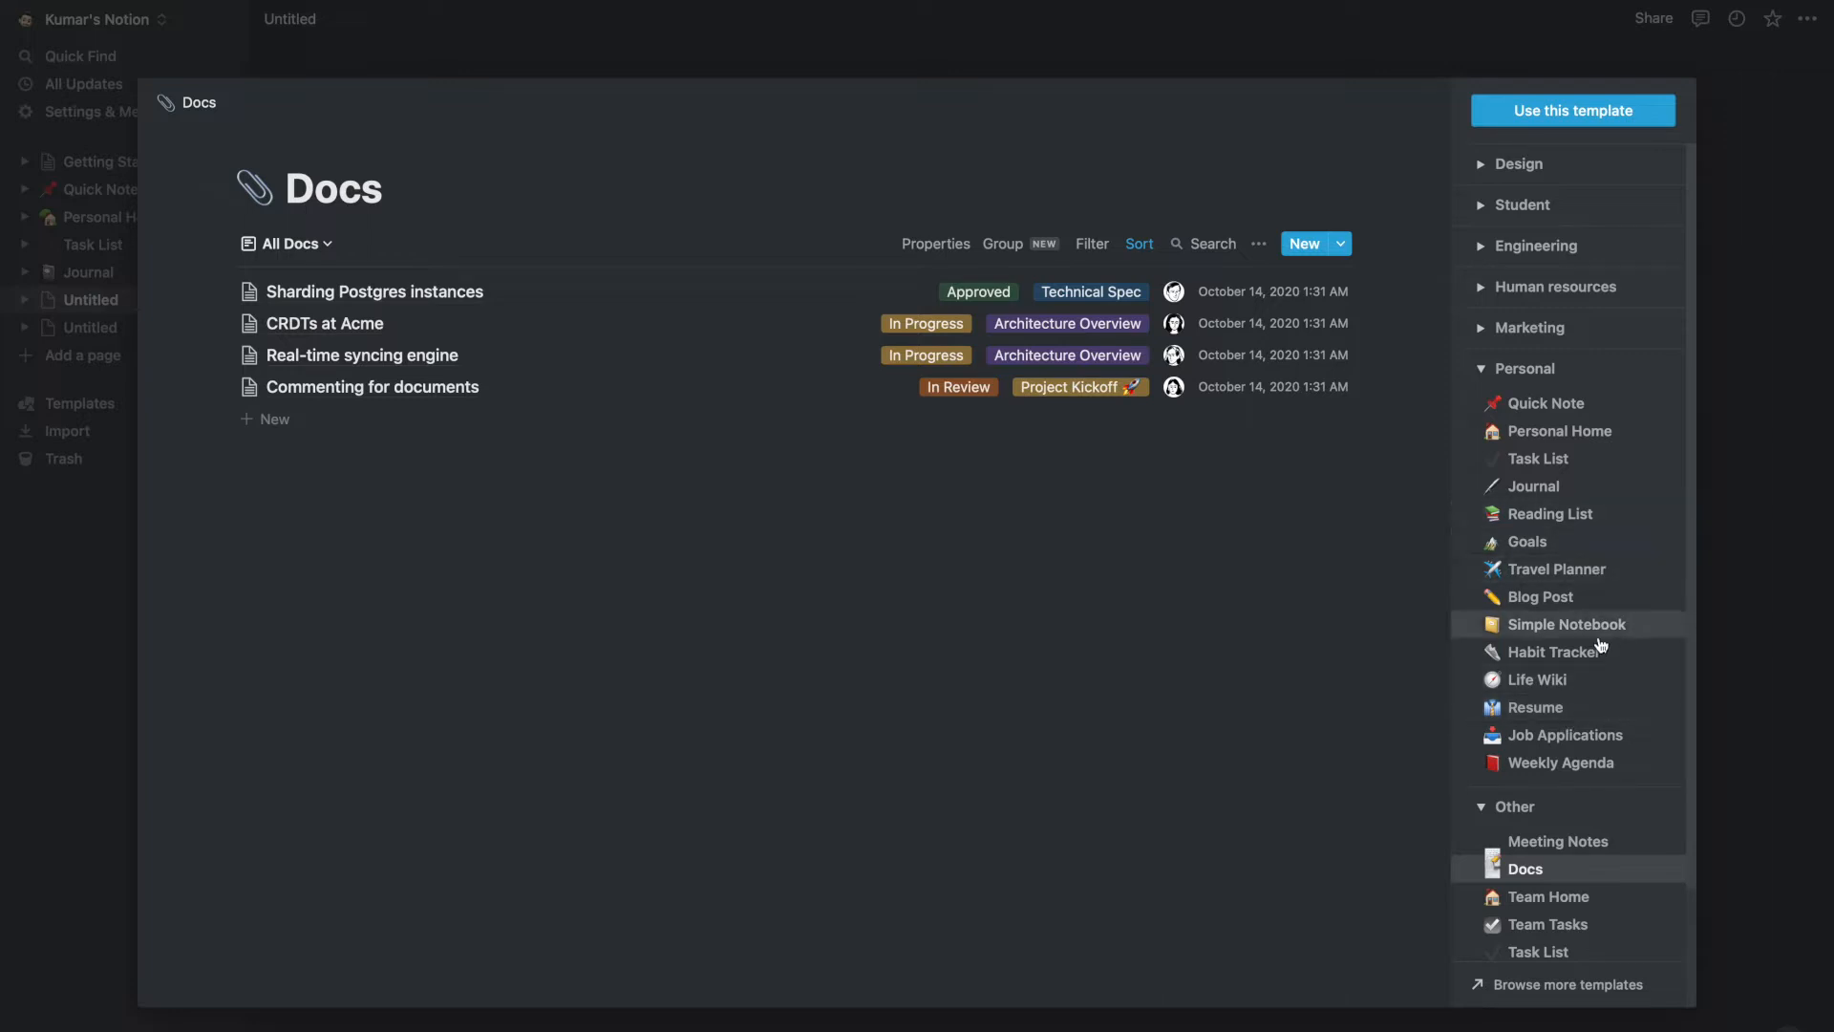
Preview the Blog Post template, examining its cover, introduction, images and article text.
left_click(1529, 599)
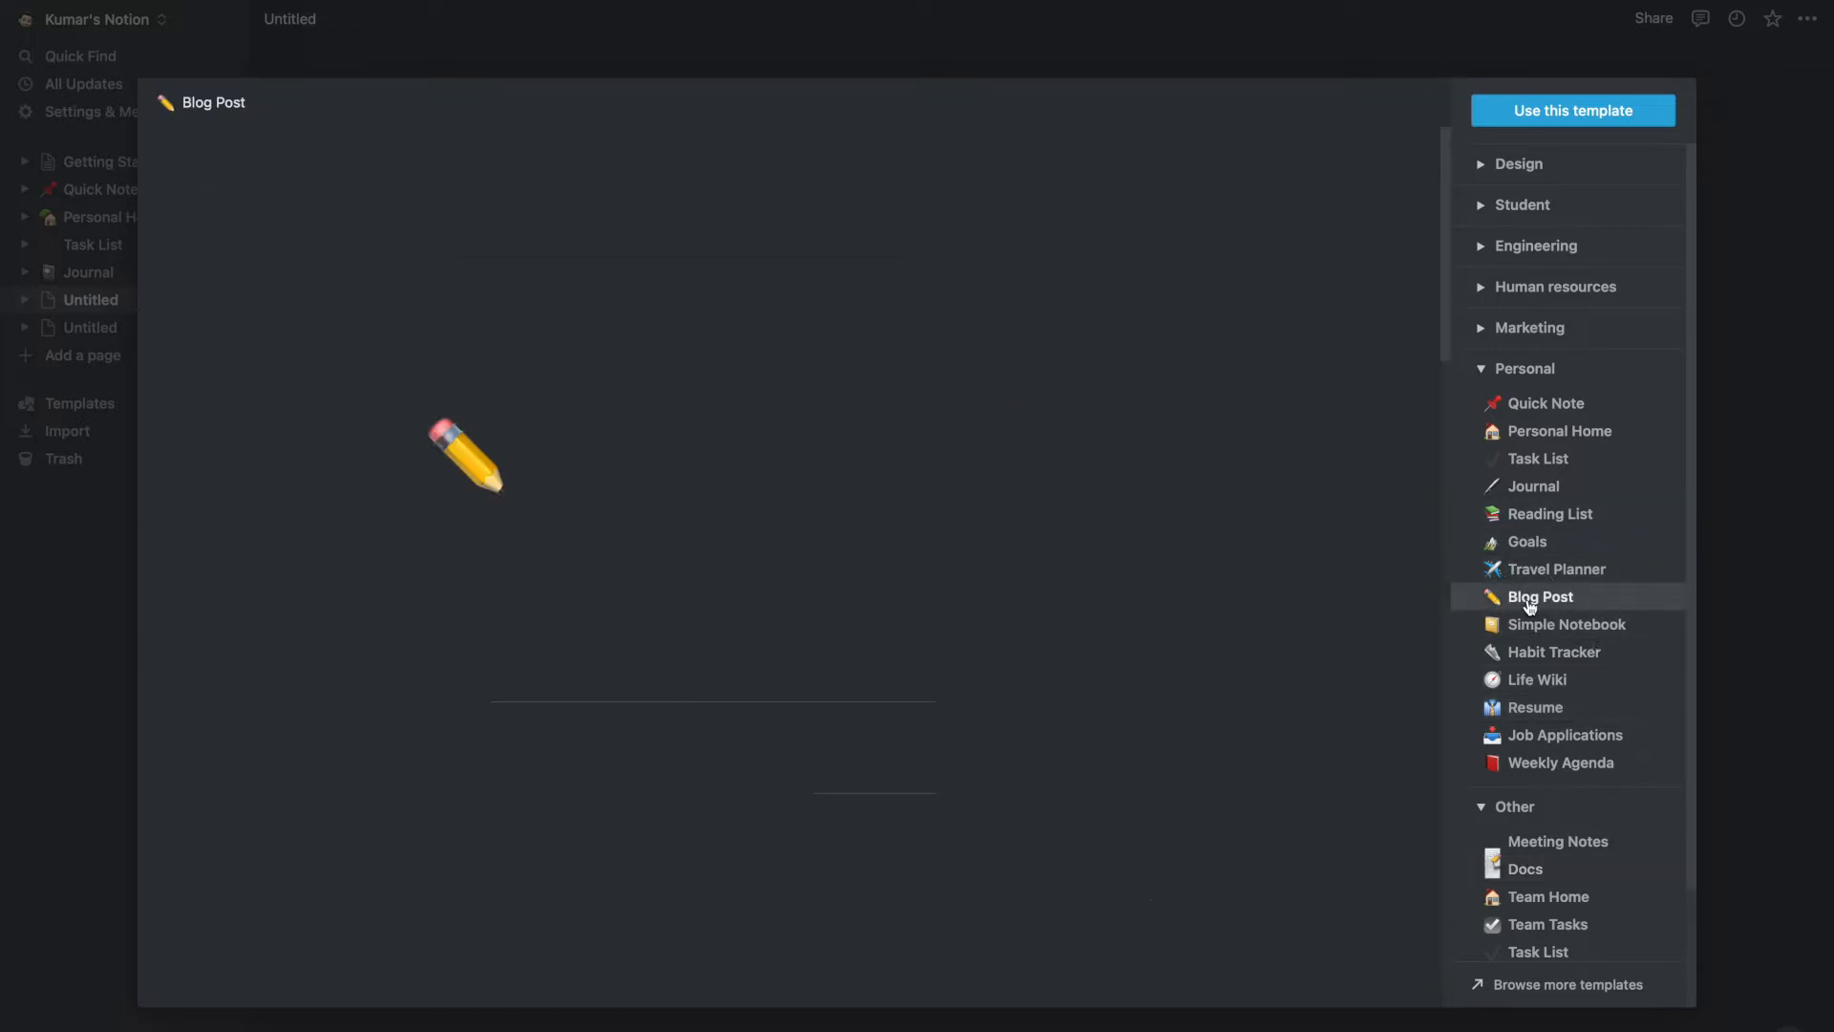
scroll(1086, 609, "down", 15)
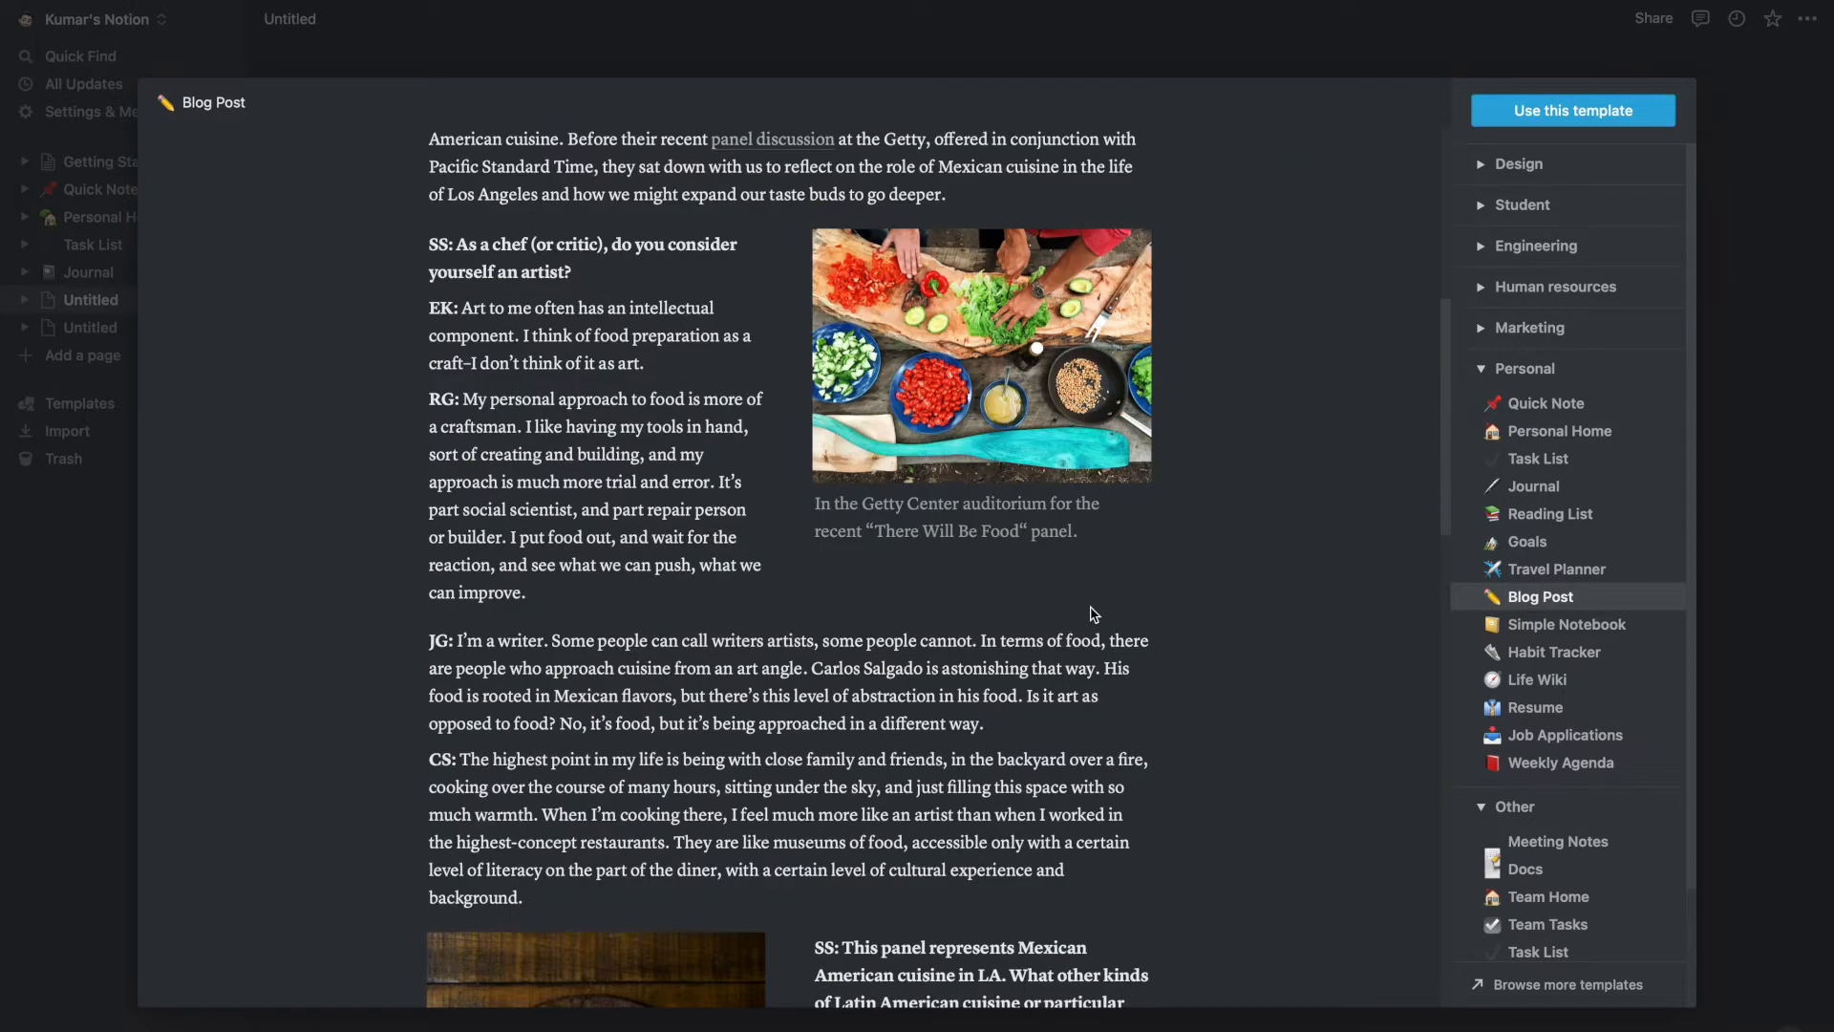
scroll(1082, 602, "down", 10)
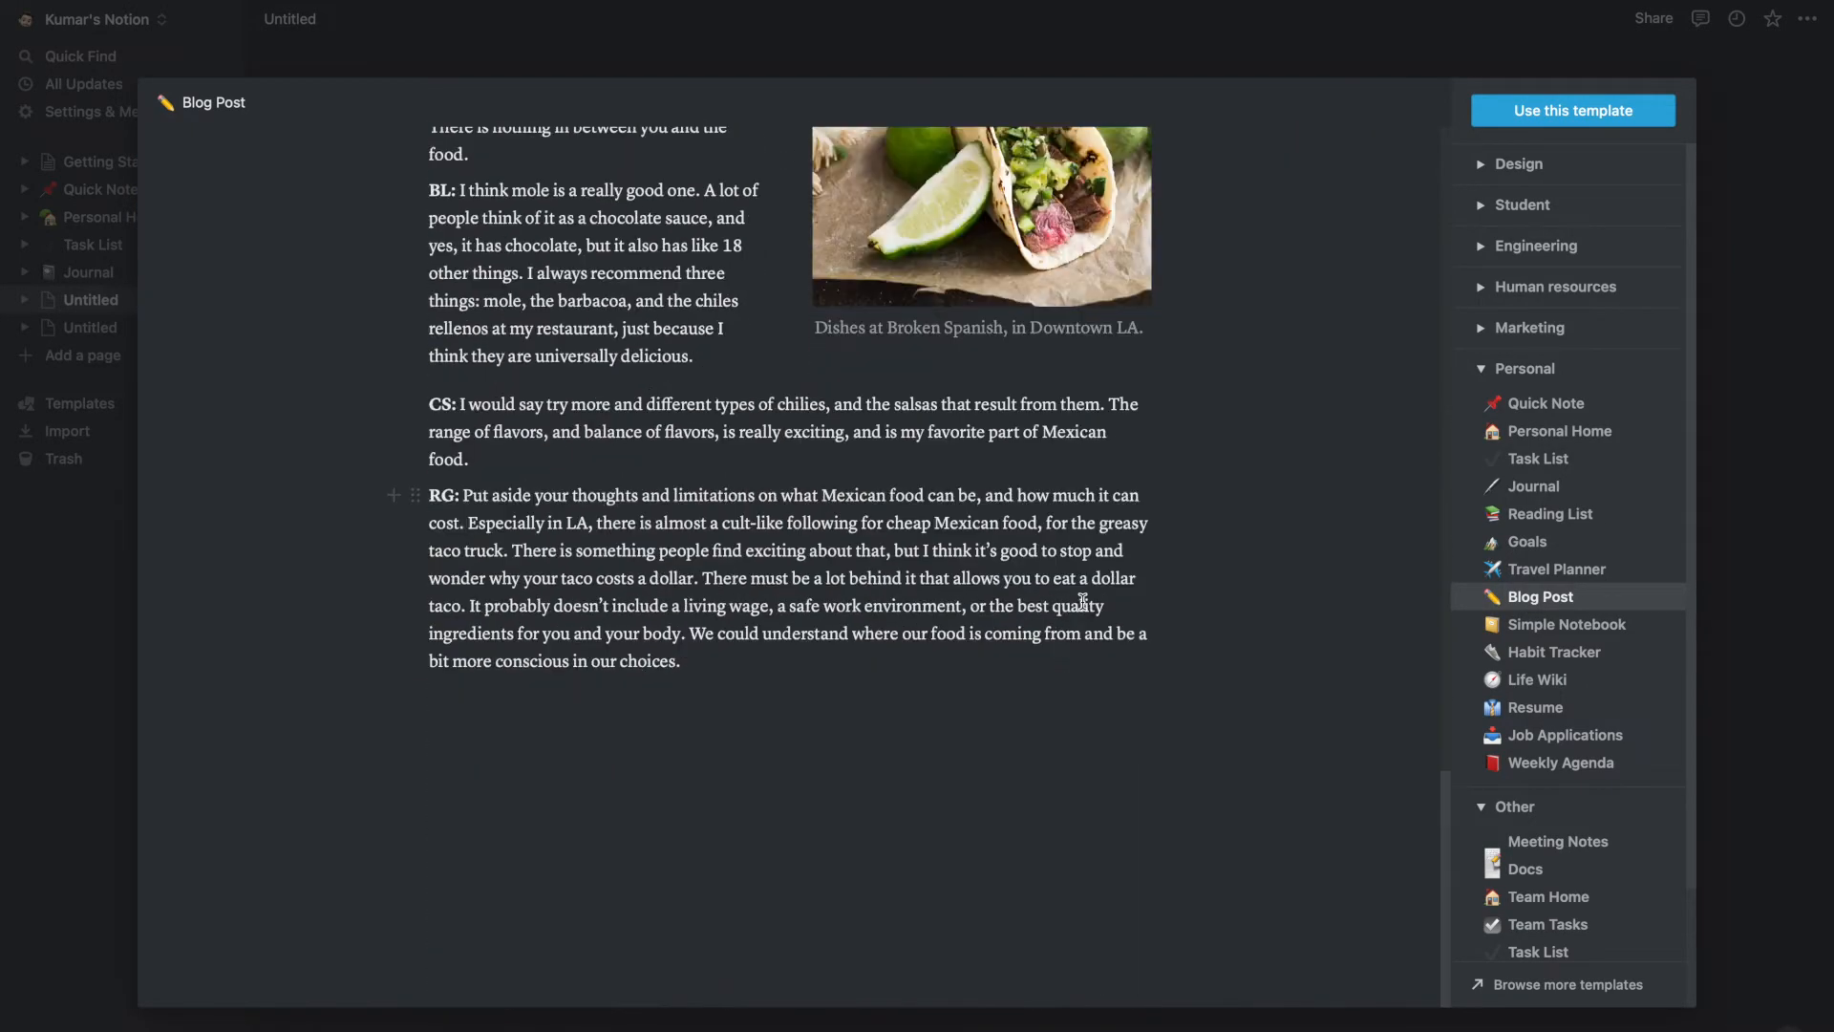
scroll(1082, 601, "up", 20)
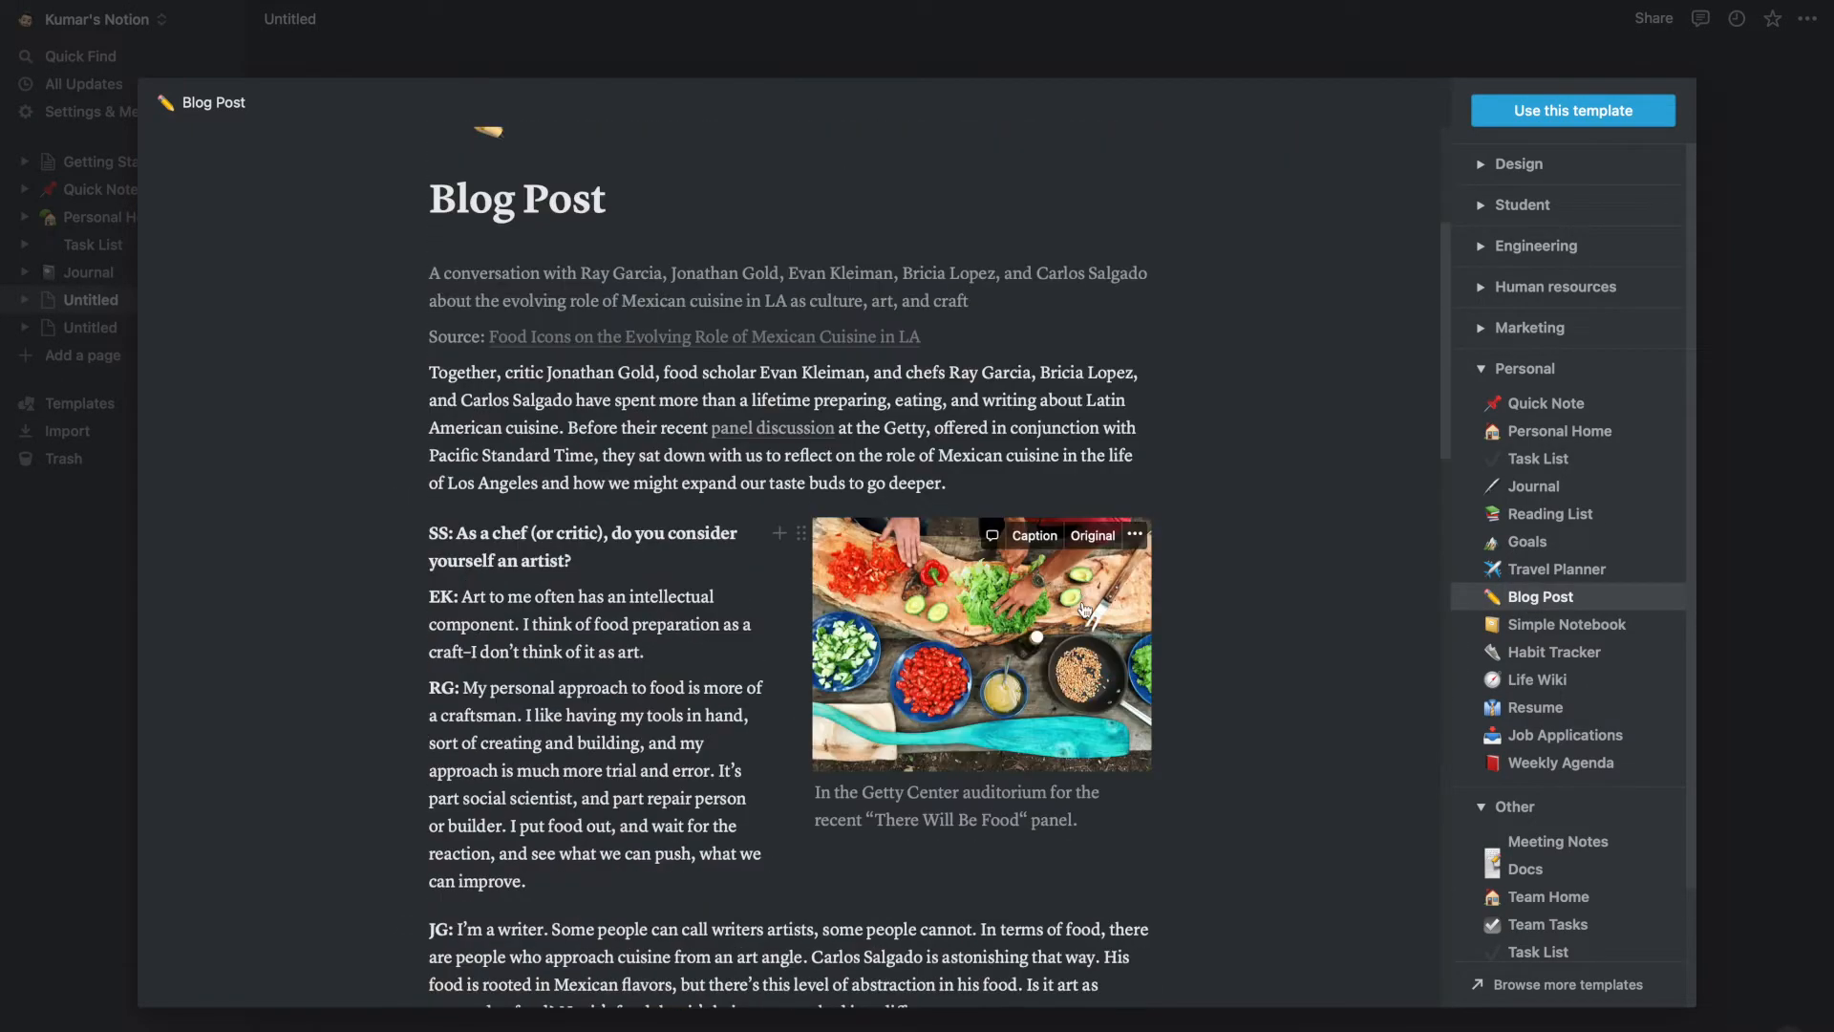
scroll(1085, 606, "down", 2)
scroll(1085, 607, "up", 2)
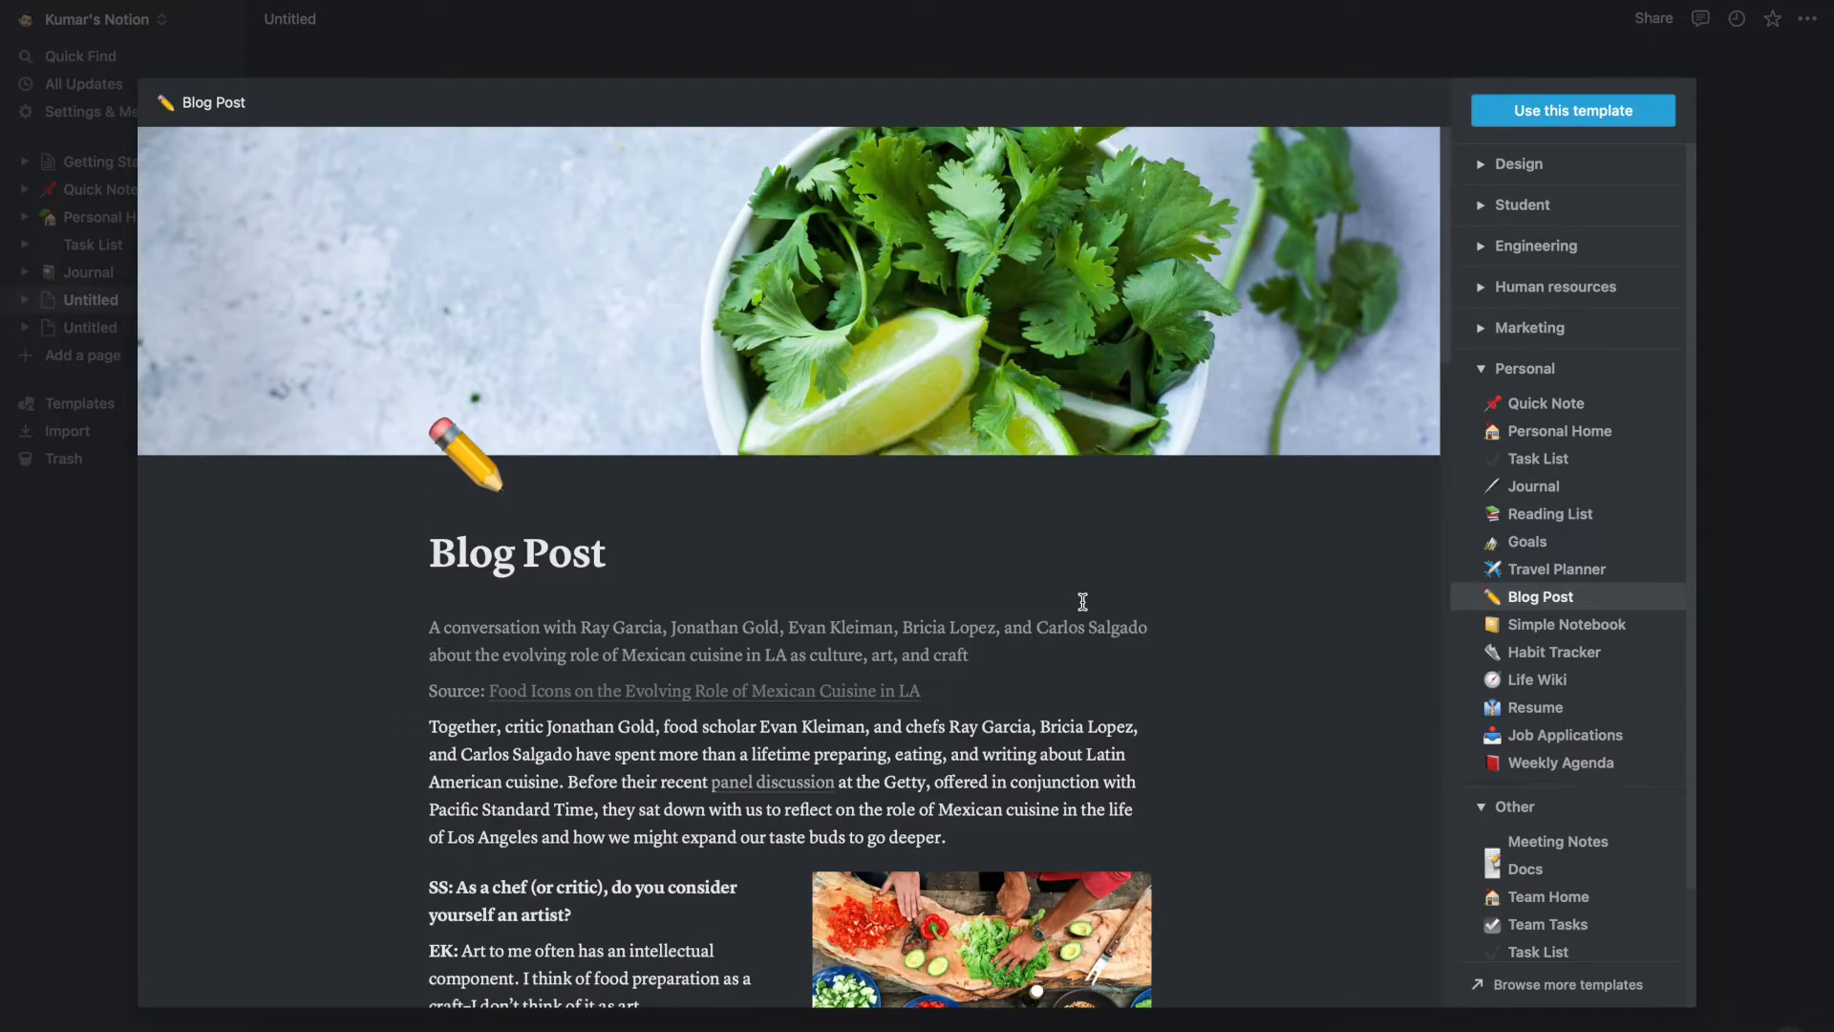
scroll(1191, 605, "down", 4)
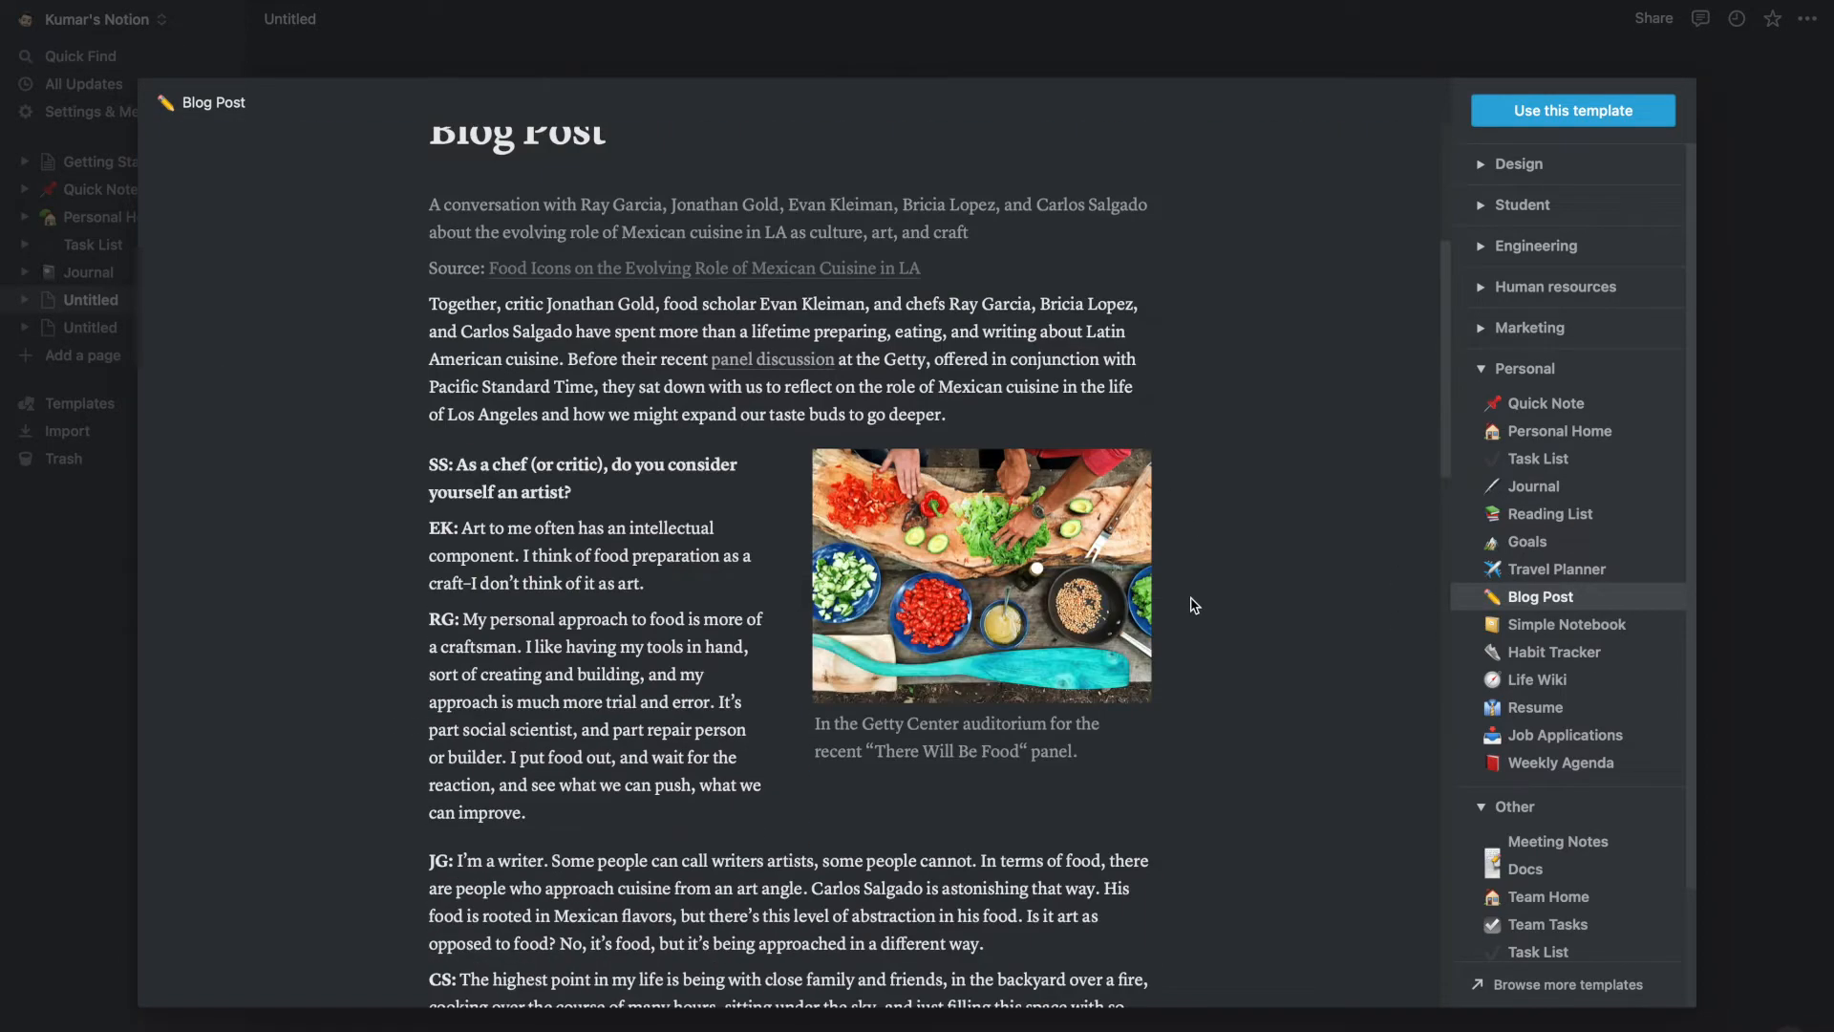
scroll(1193, 605, "up", 4)
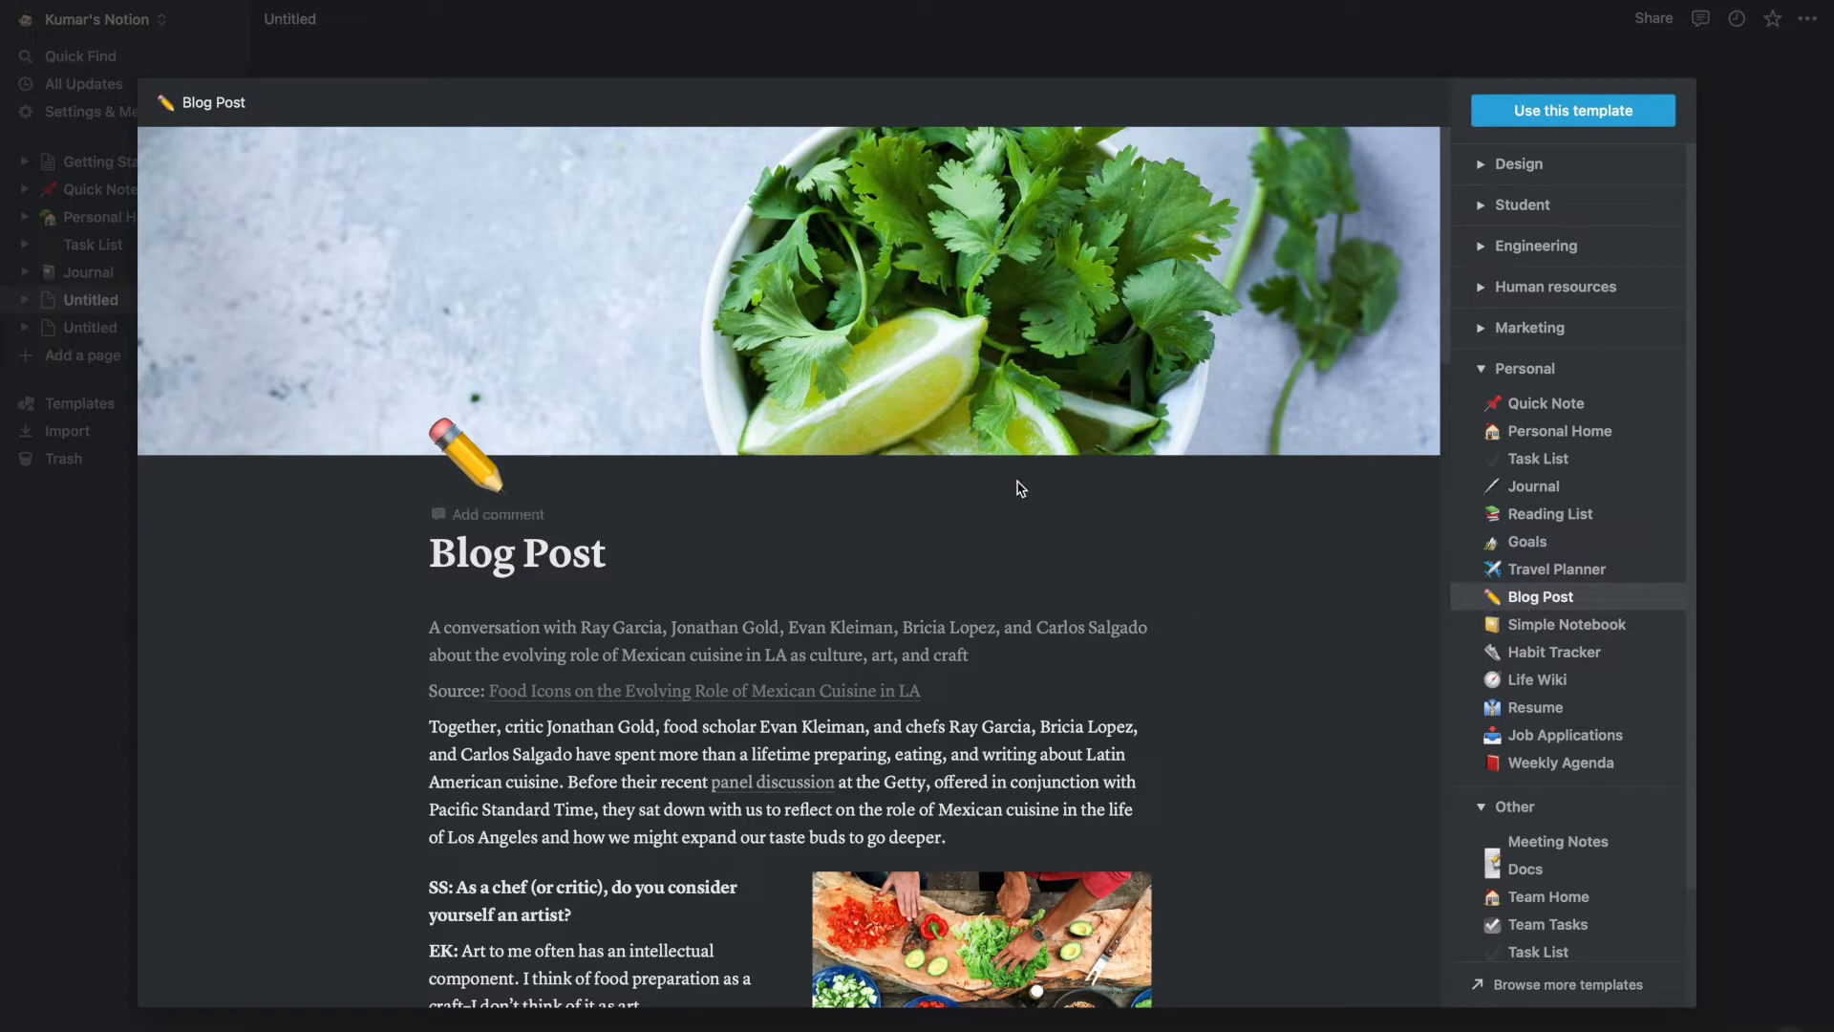
scroll(1142, 599, "down", 2)
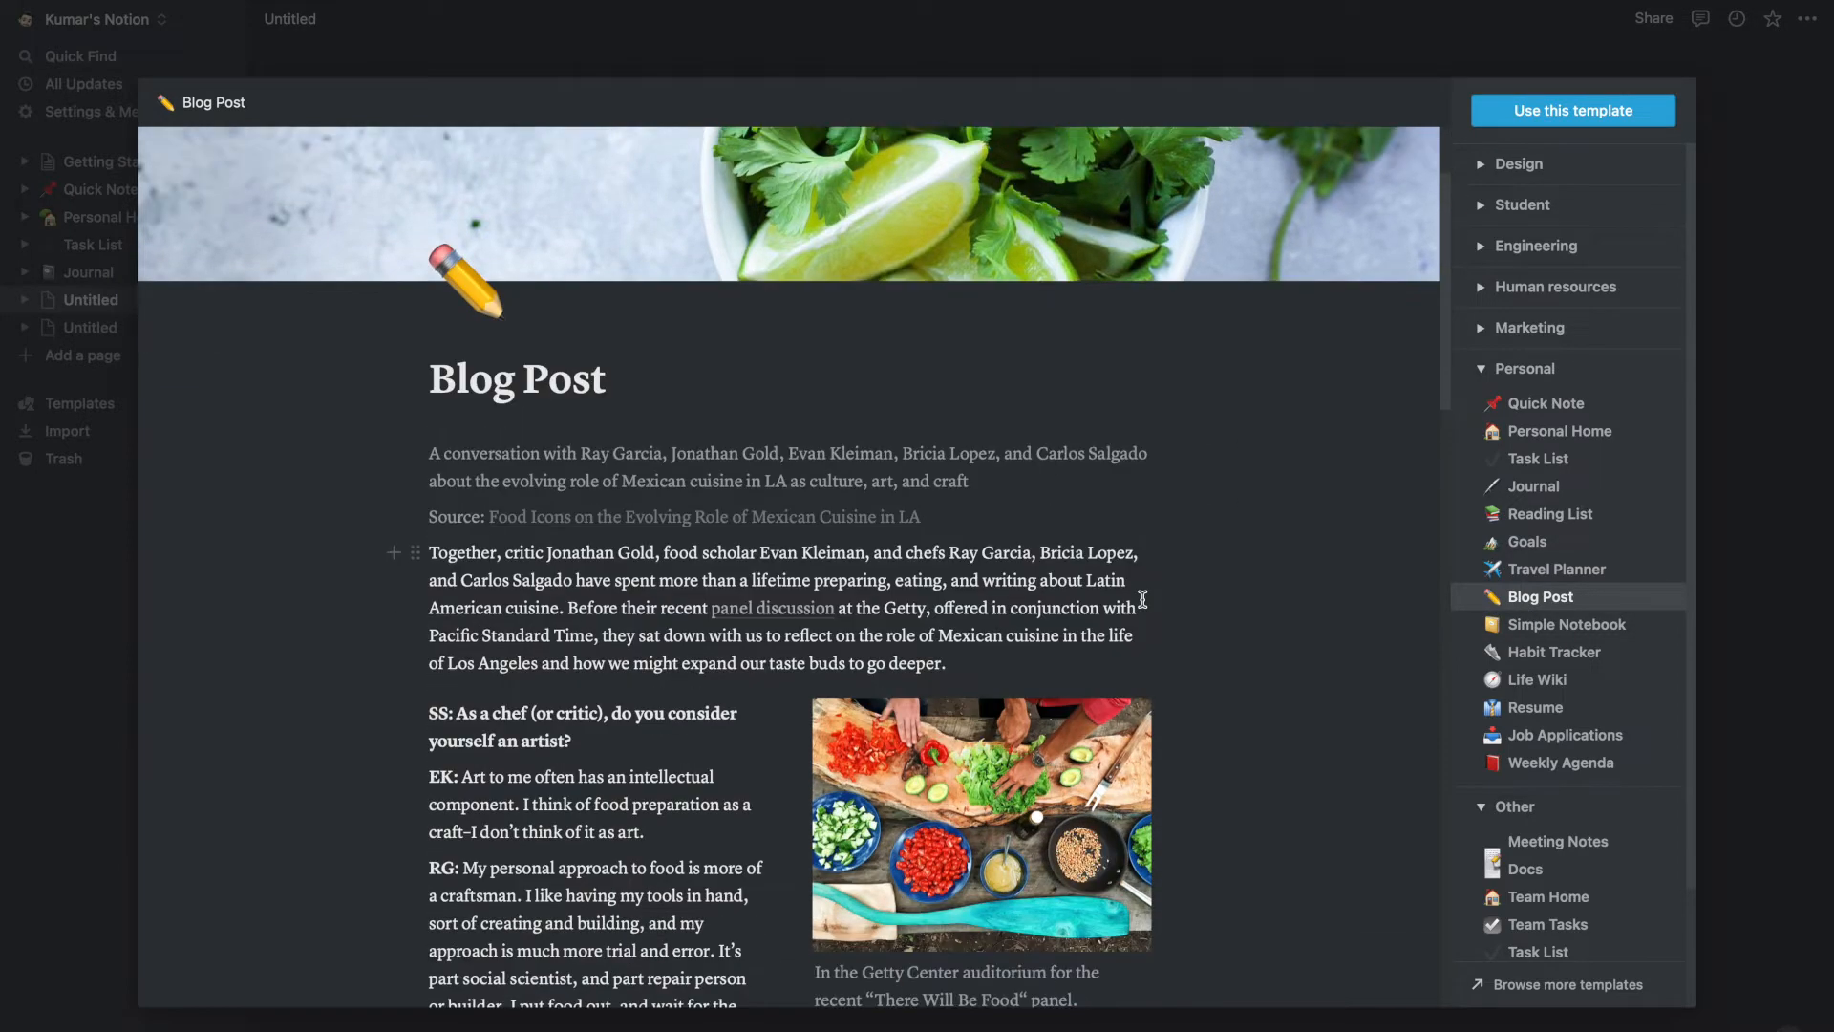
scroll(1142, 599, "up", 2)
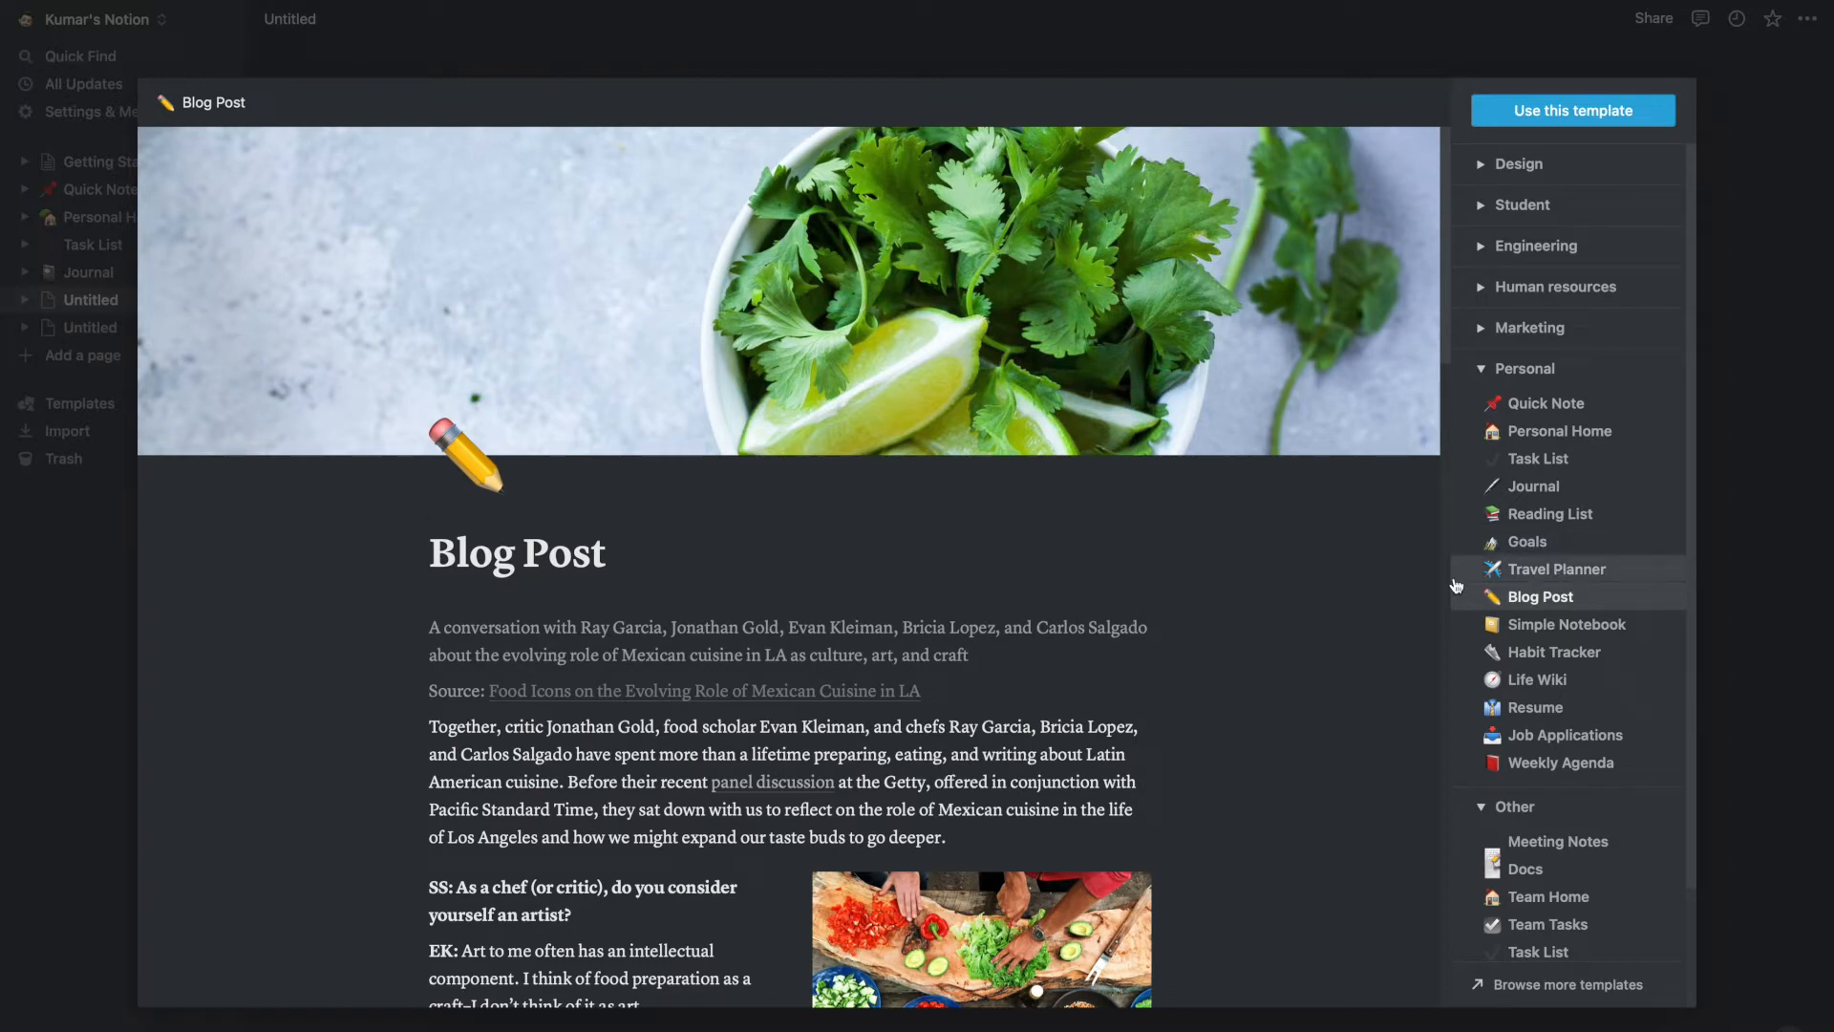
Preview the Travel Planner template, examining its travel dates, linked pages and Barcelona Schedule table.
left_click(1545, 570)
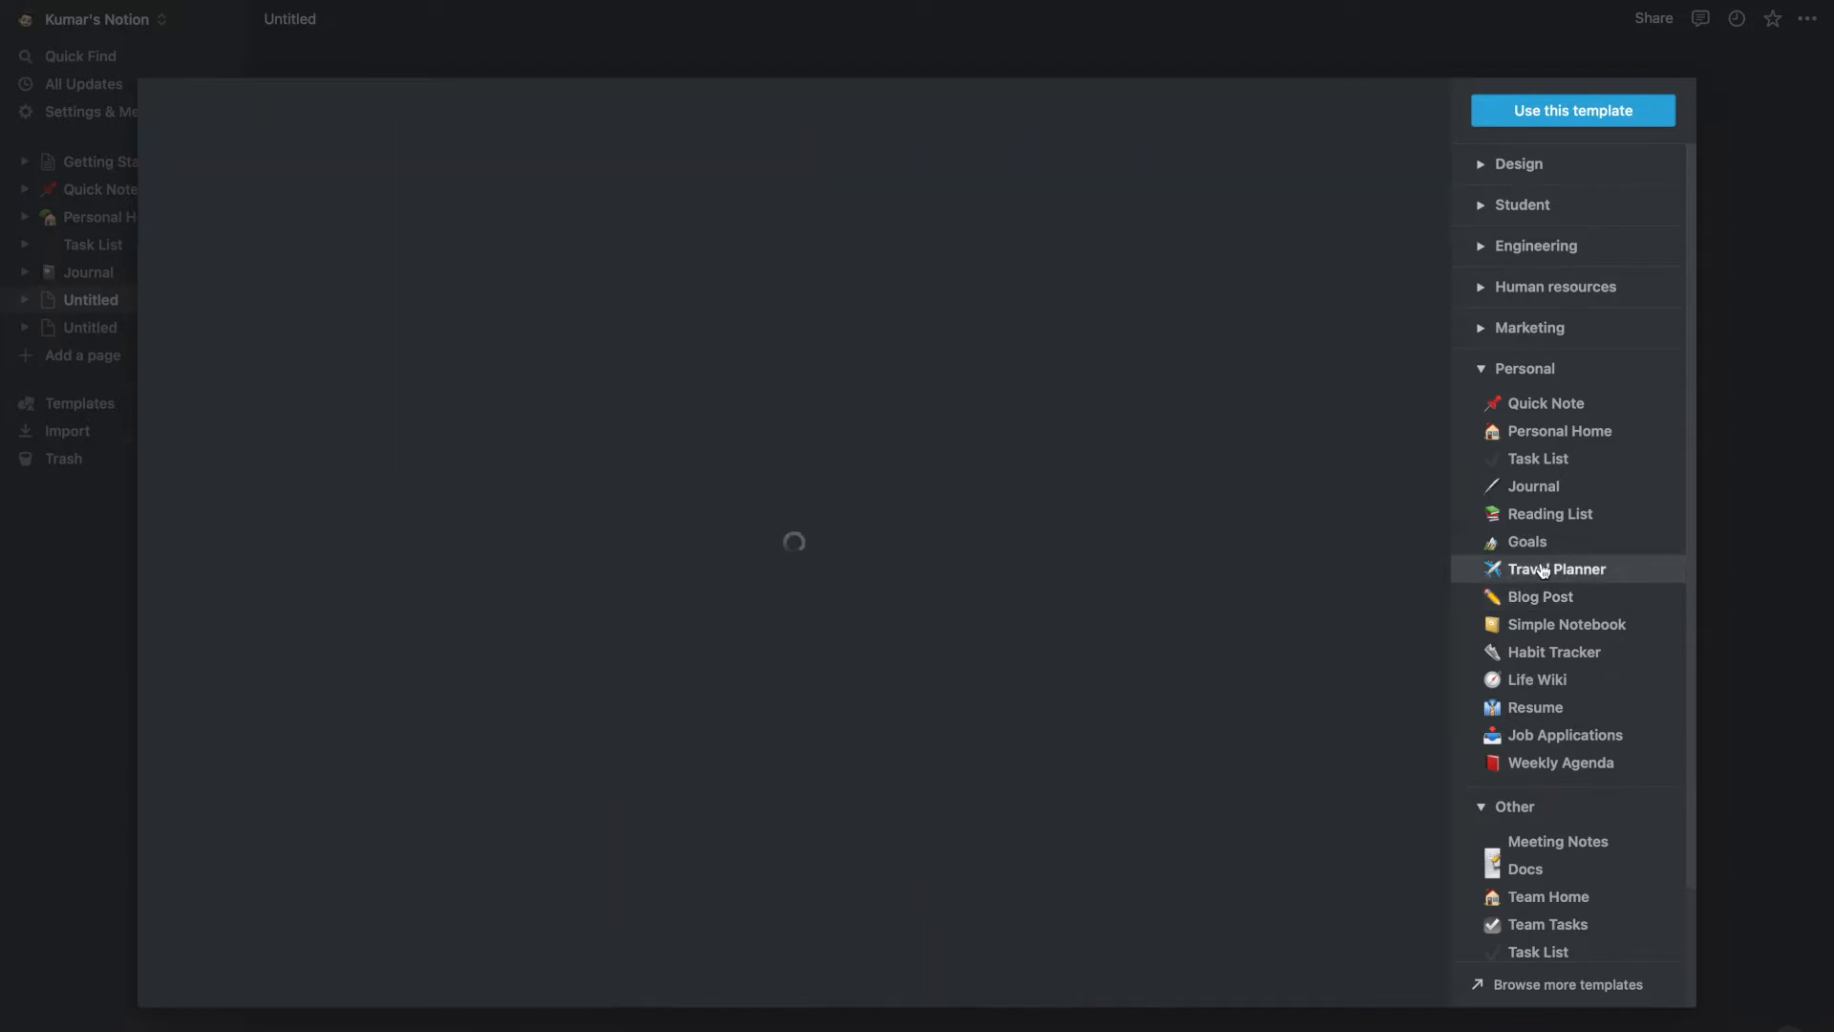
scroll(810, 635, "down", 7)
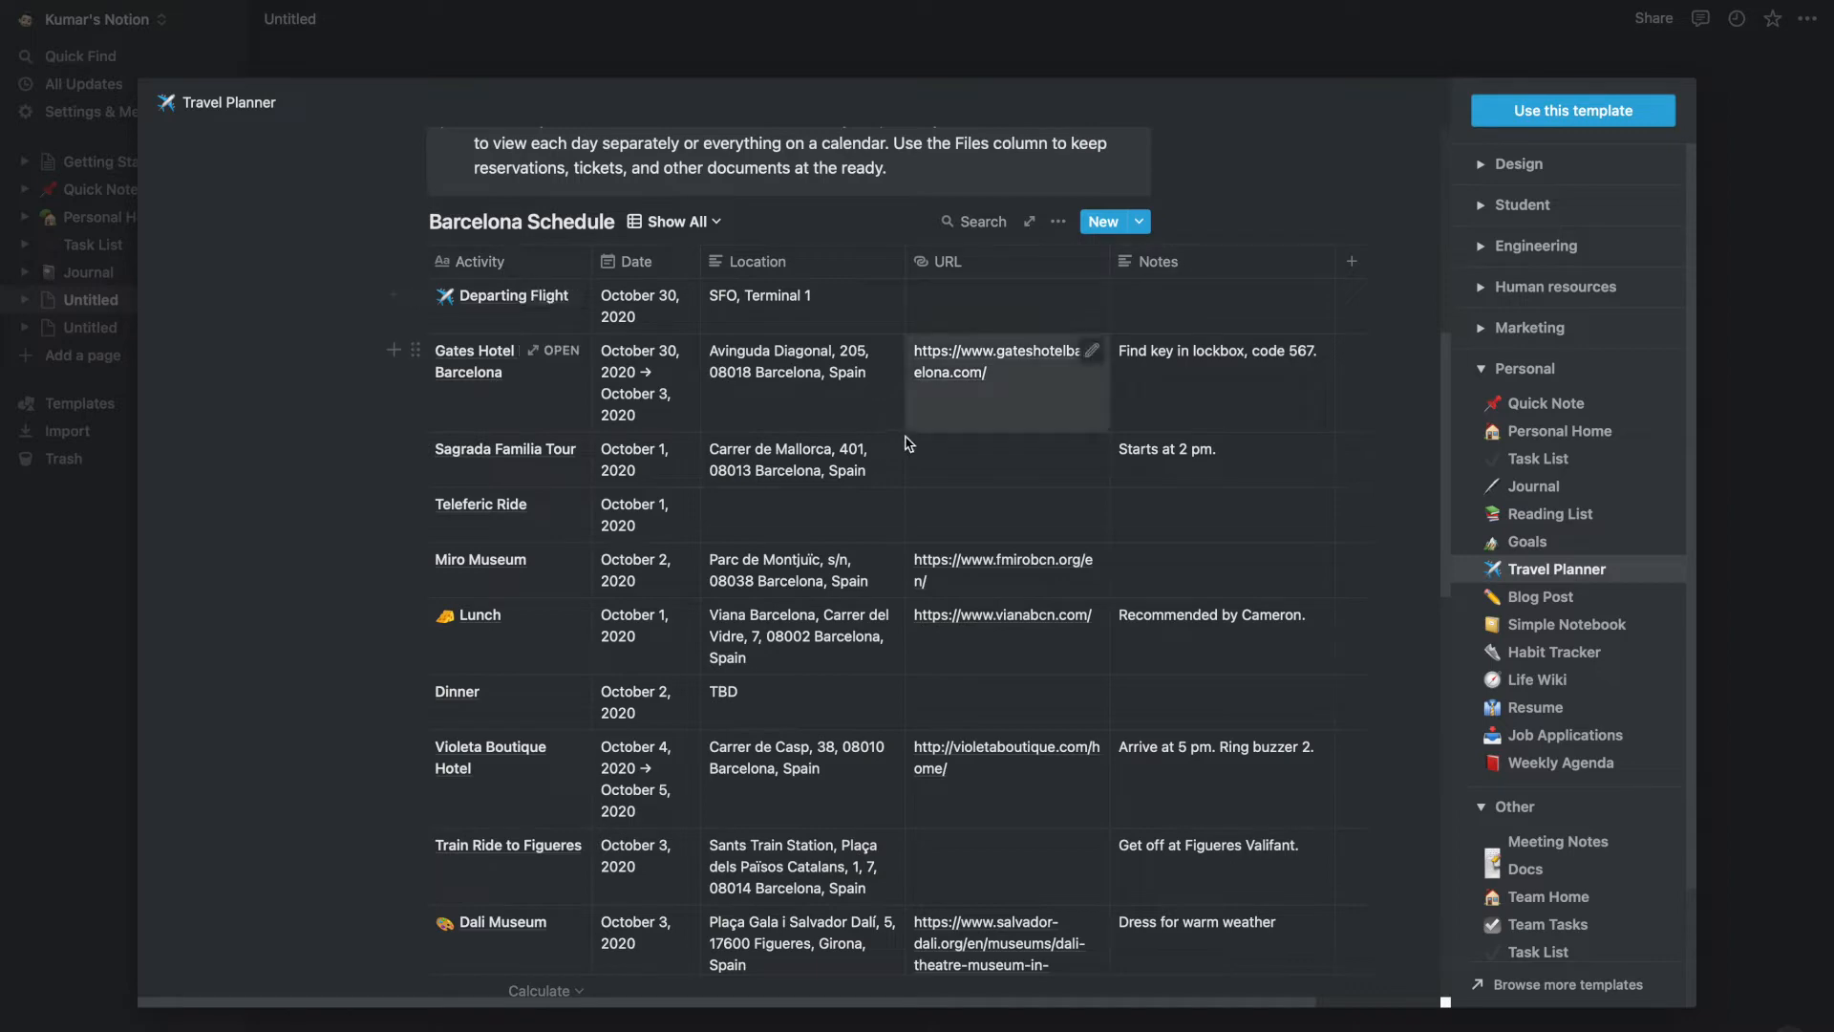
scroll(564, 841, "down", 2)
scroll(675, 483, "down", 2)
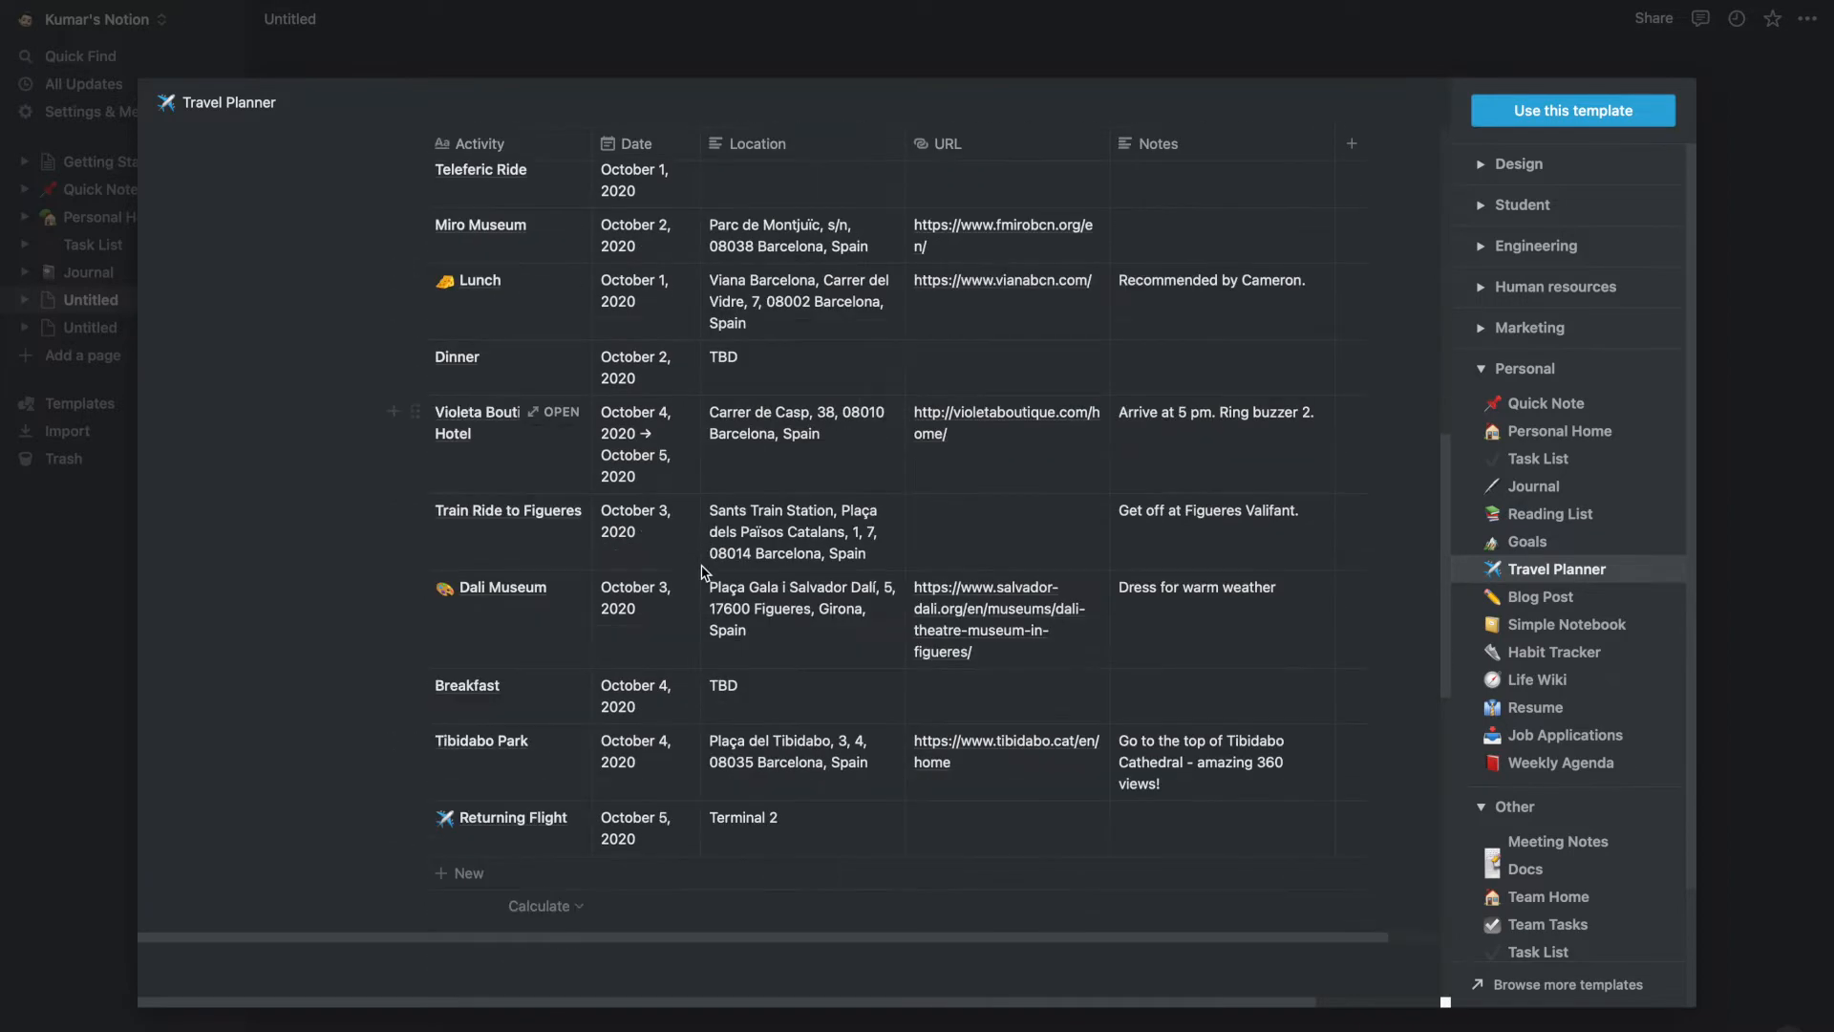
scroll(688, 302, "up", 5)
scroll(802, 567, "up", 5)
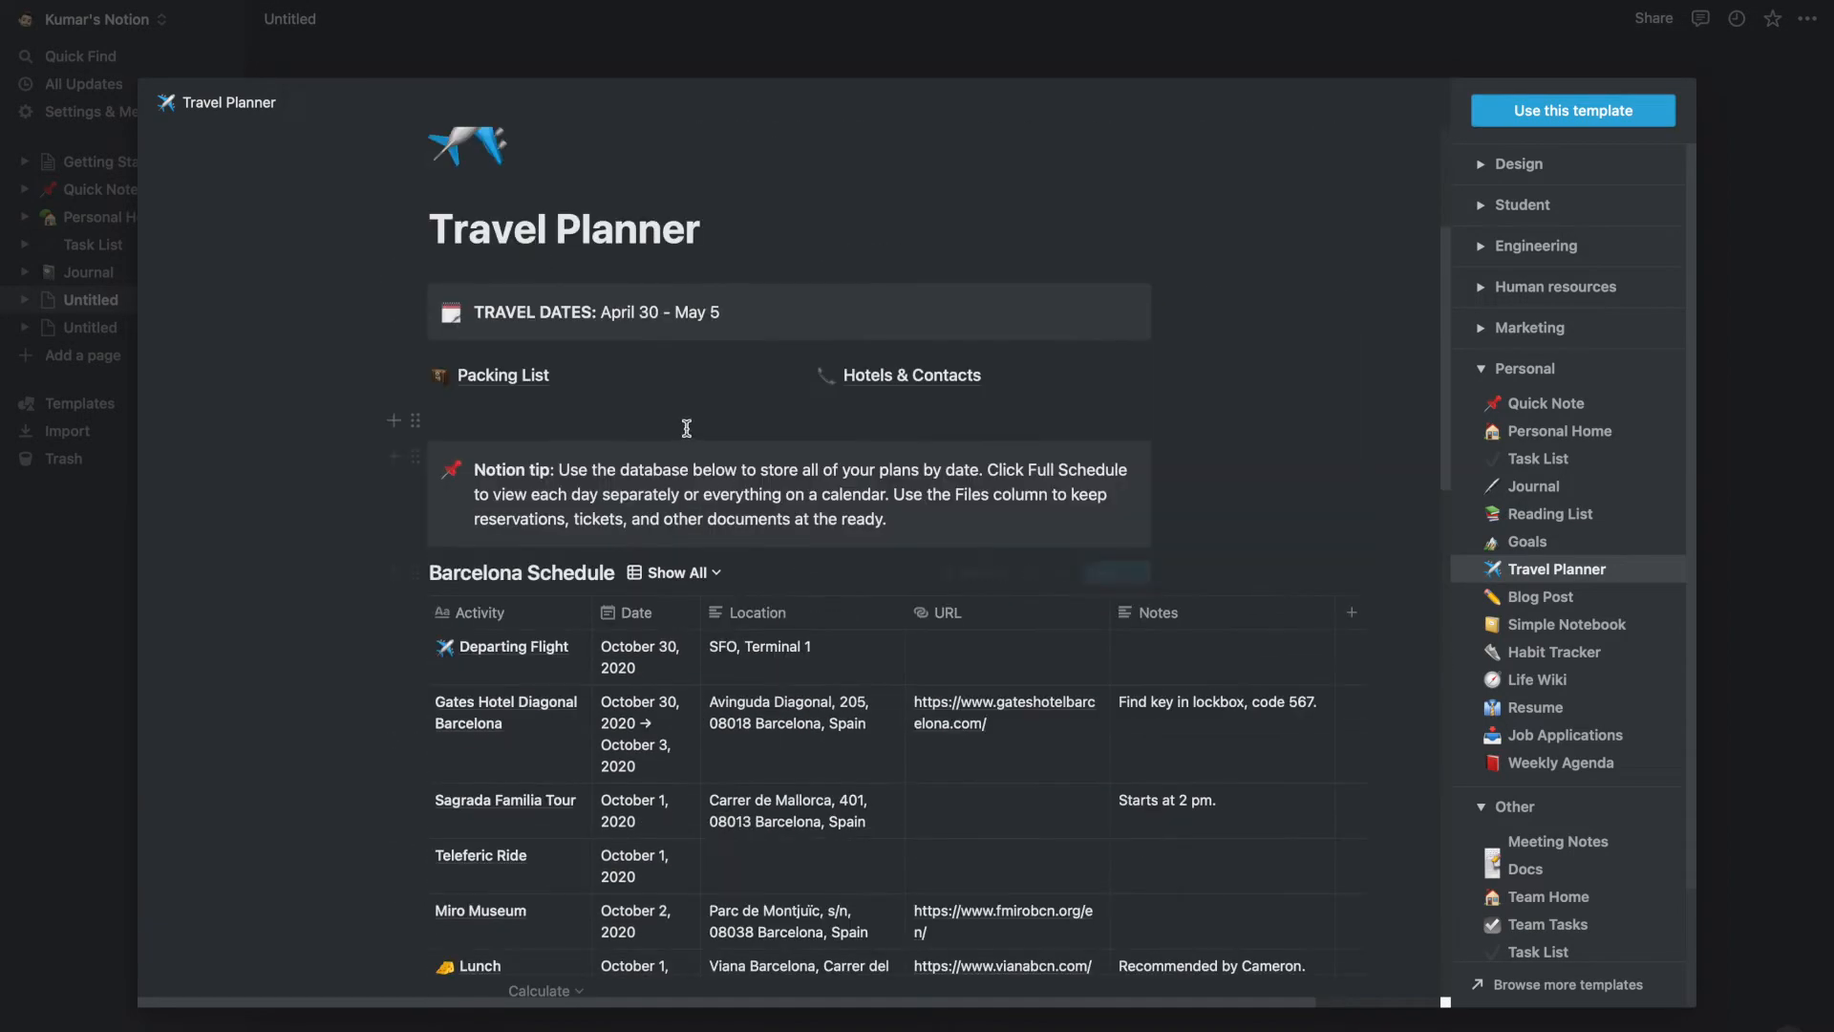
scroll(740, 416, "down", 4)
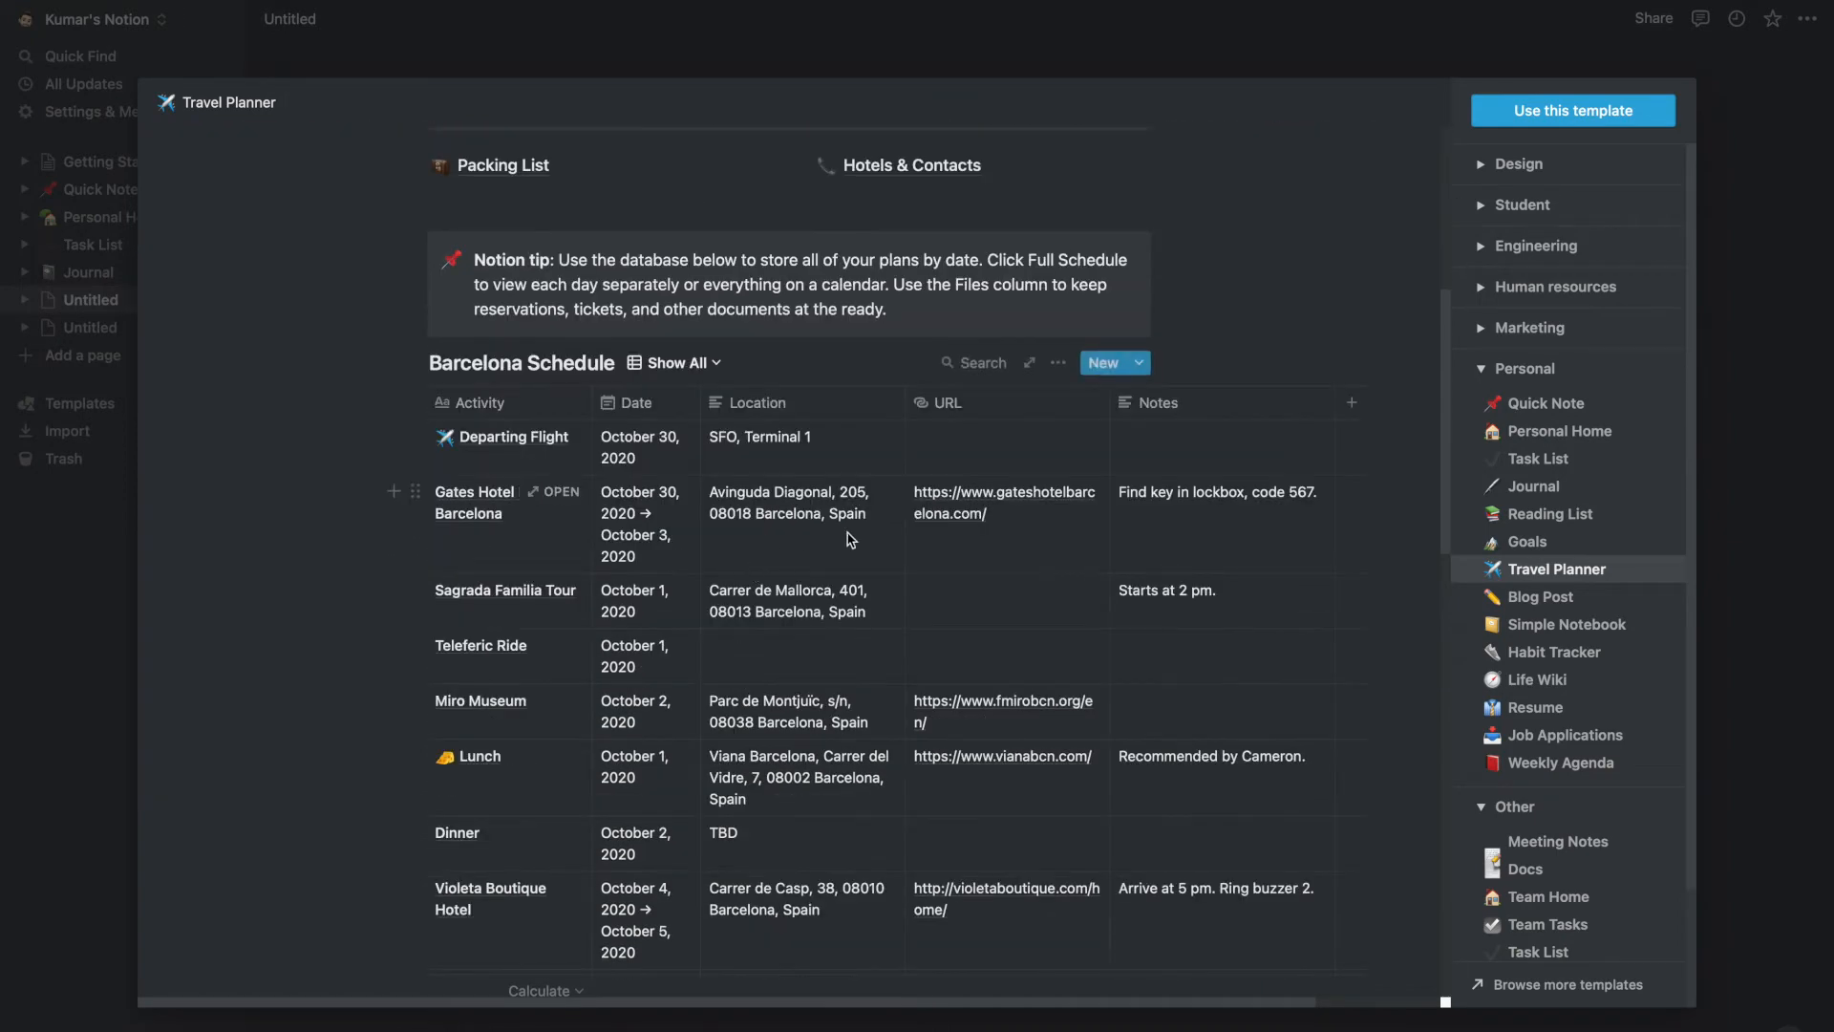
Preview the Quick Note, Personal Home, Task List and Journal templates in the Personal category.
scroll(907, 379, "up", 5)
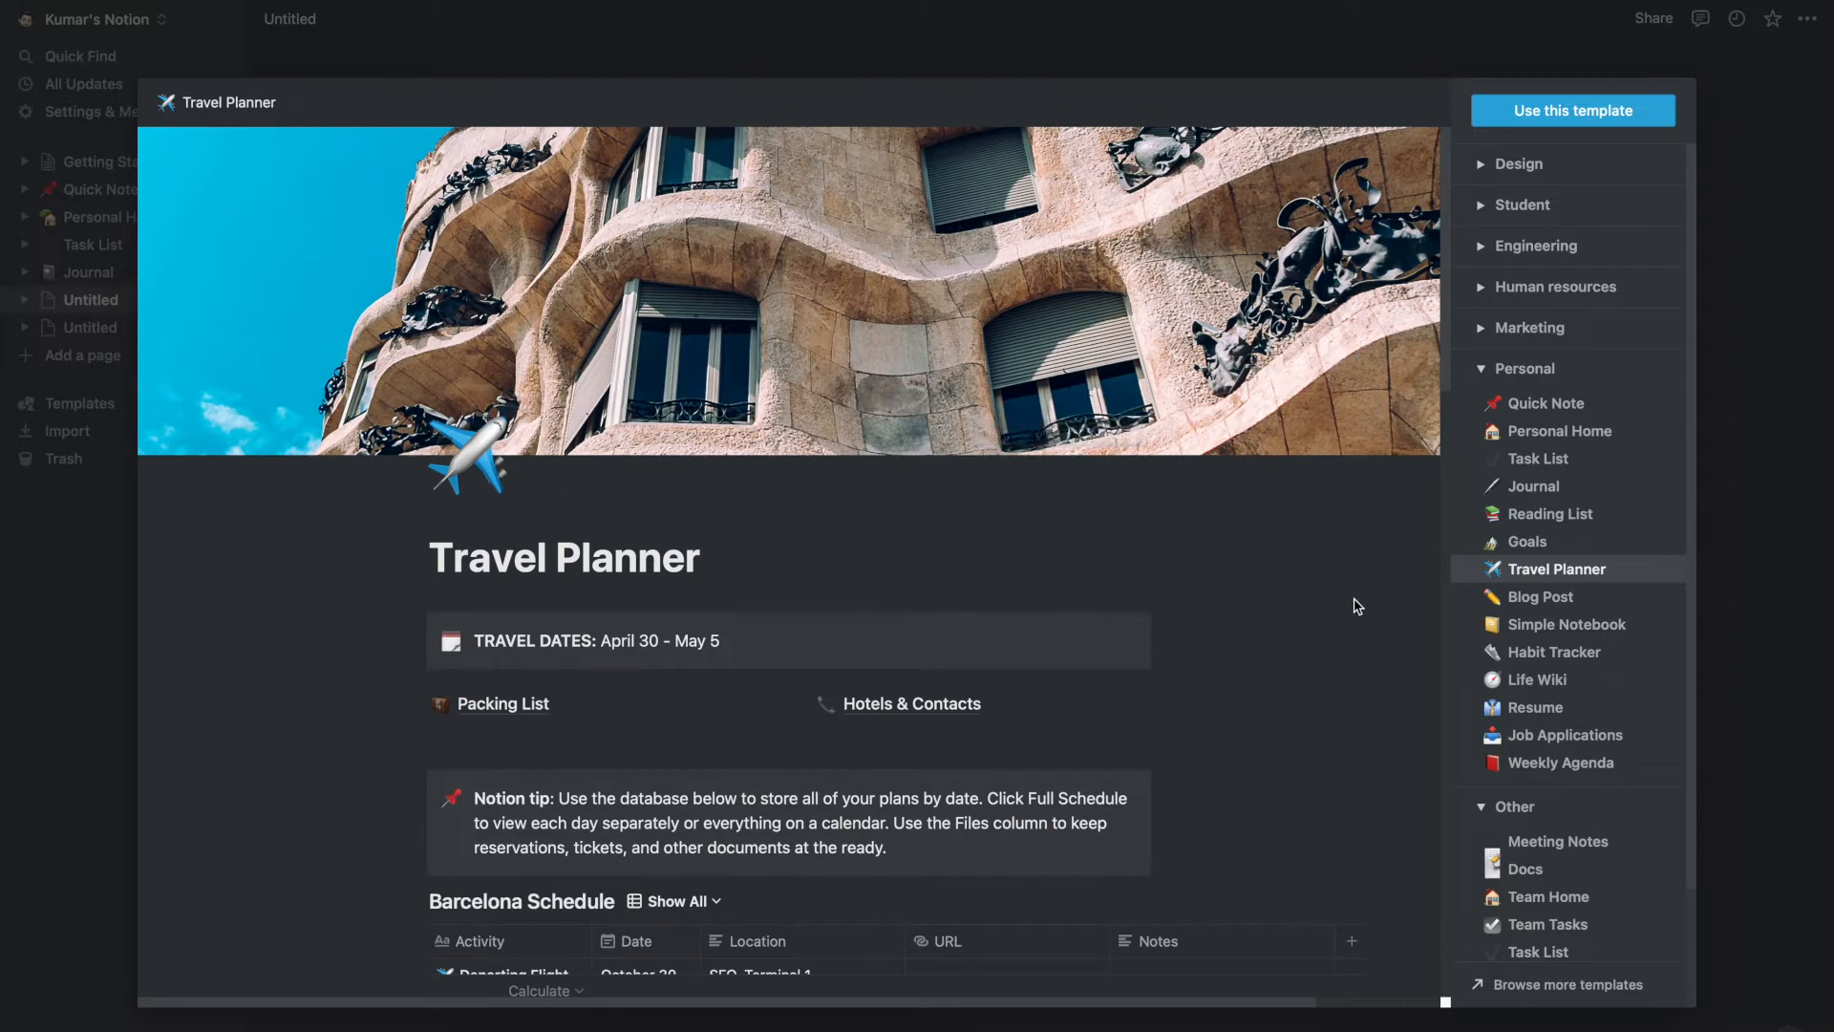
left_click(1521, 407)
left_click(1524, 435)
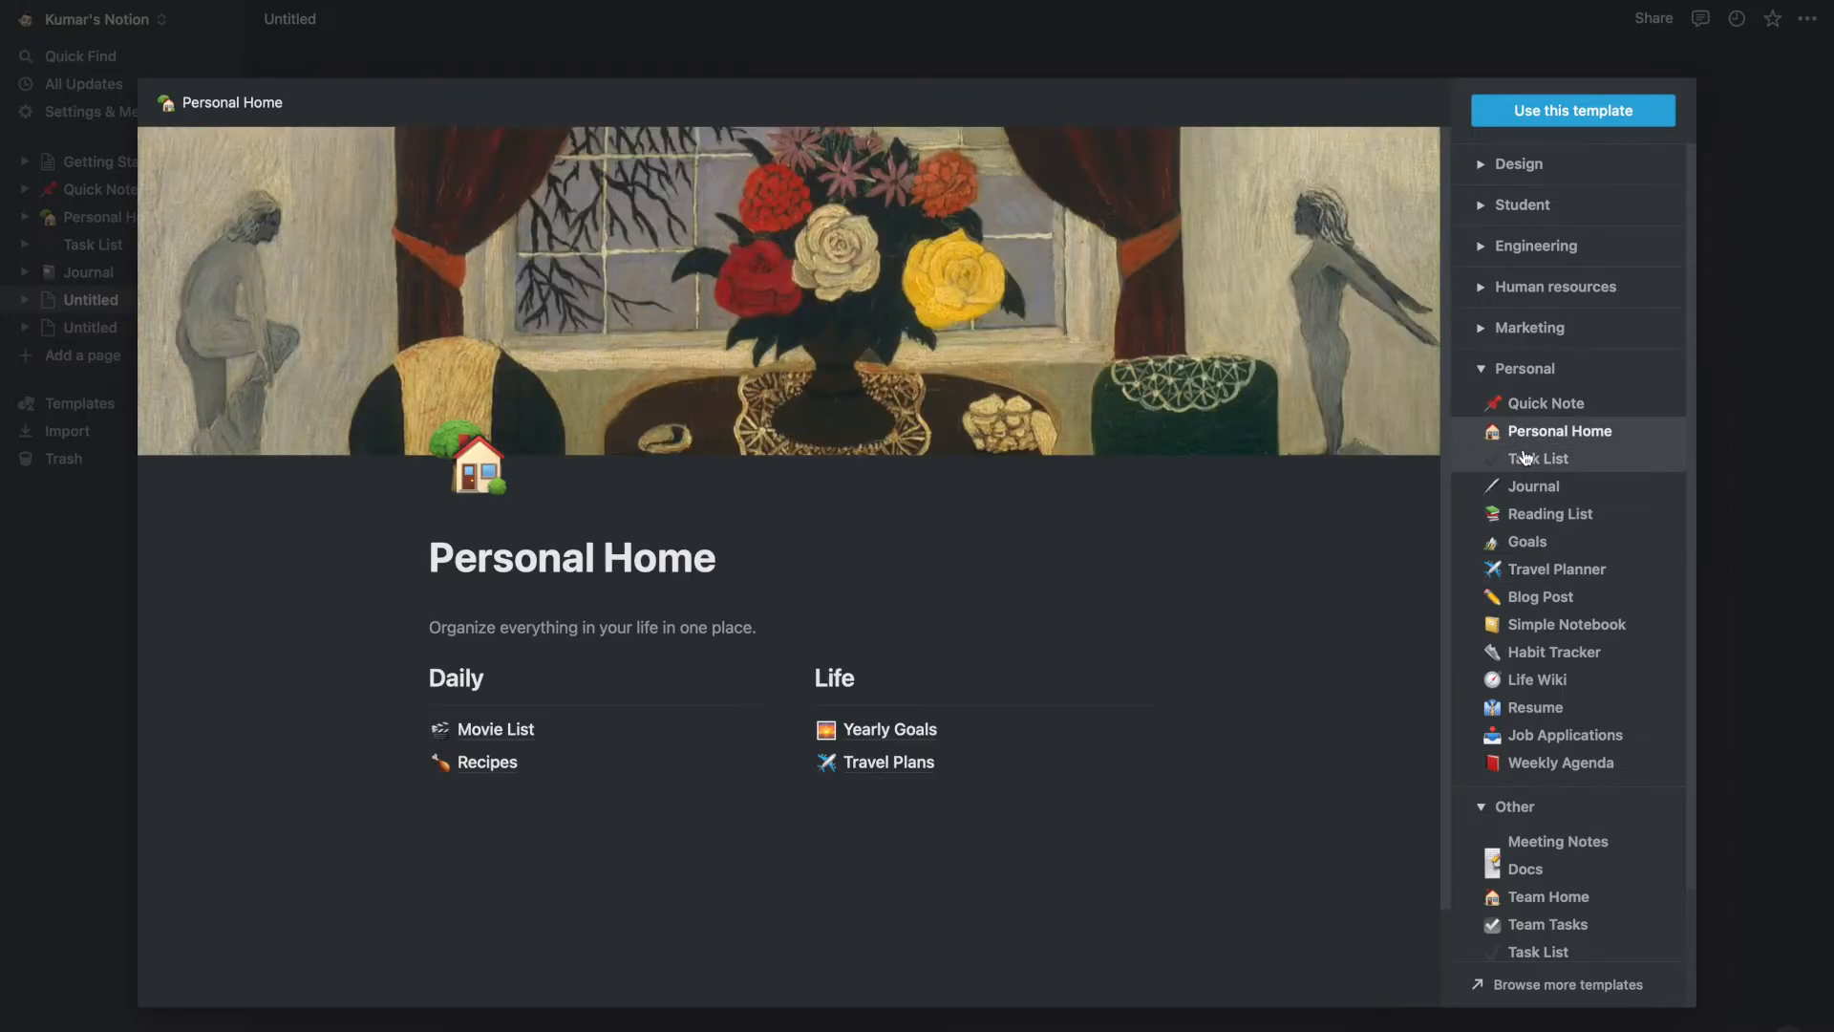
left_click(1526, 459)
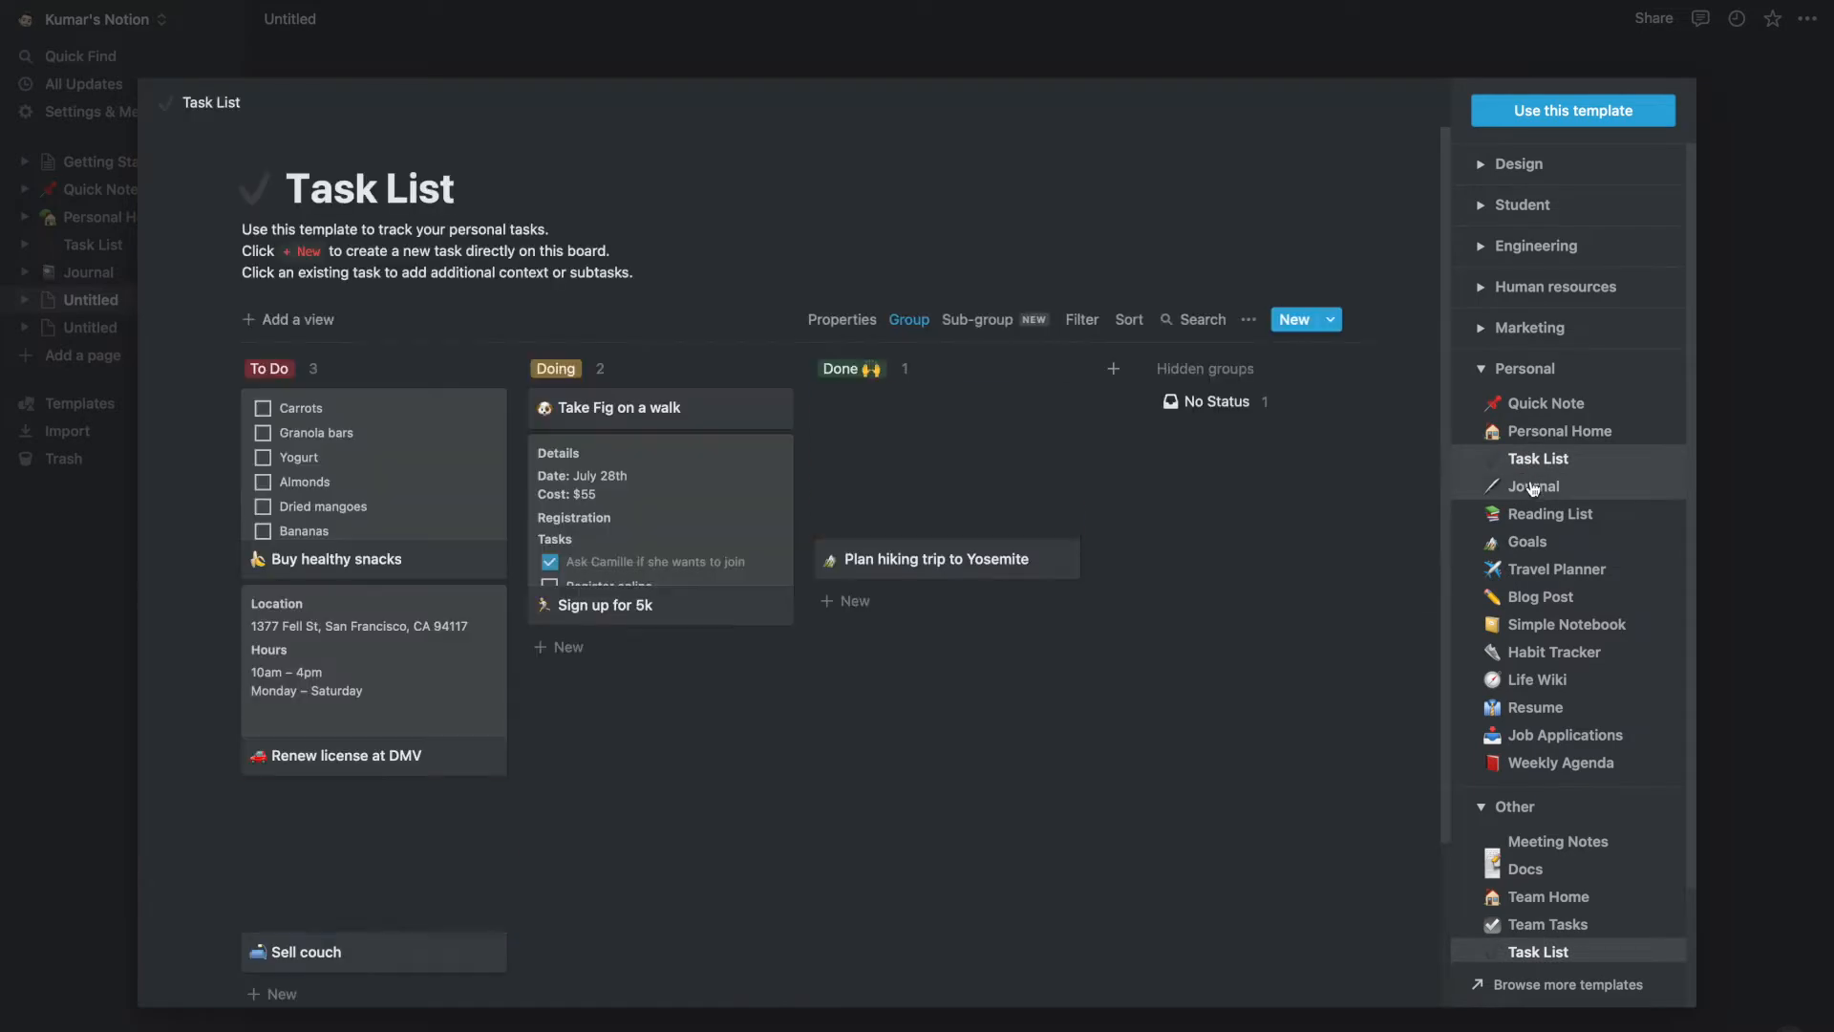
left_click(1534, 487)
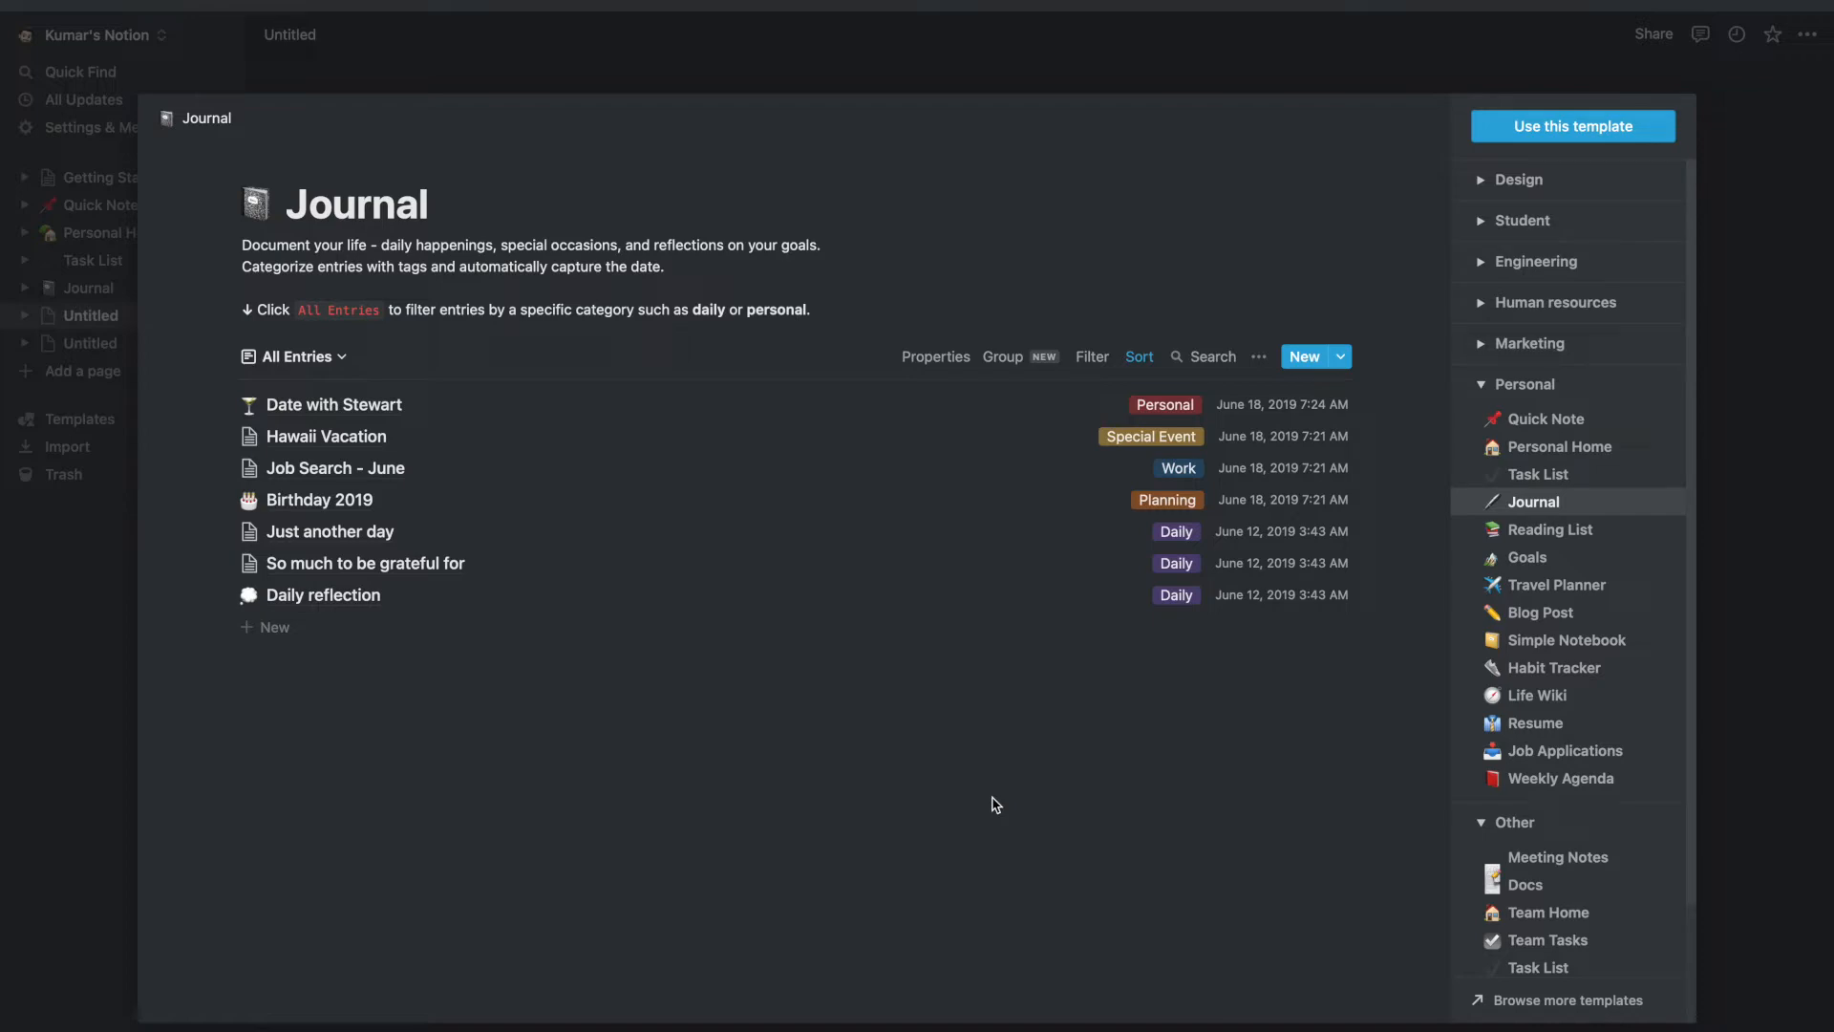
Open the full online Notion Template Gallery and examine its category list, startup templates and HR & People Ops templates.
scroll(1566, 476, "down", 3)
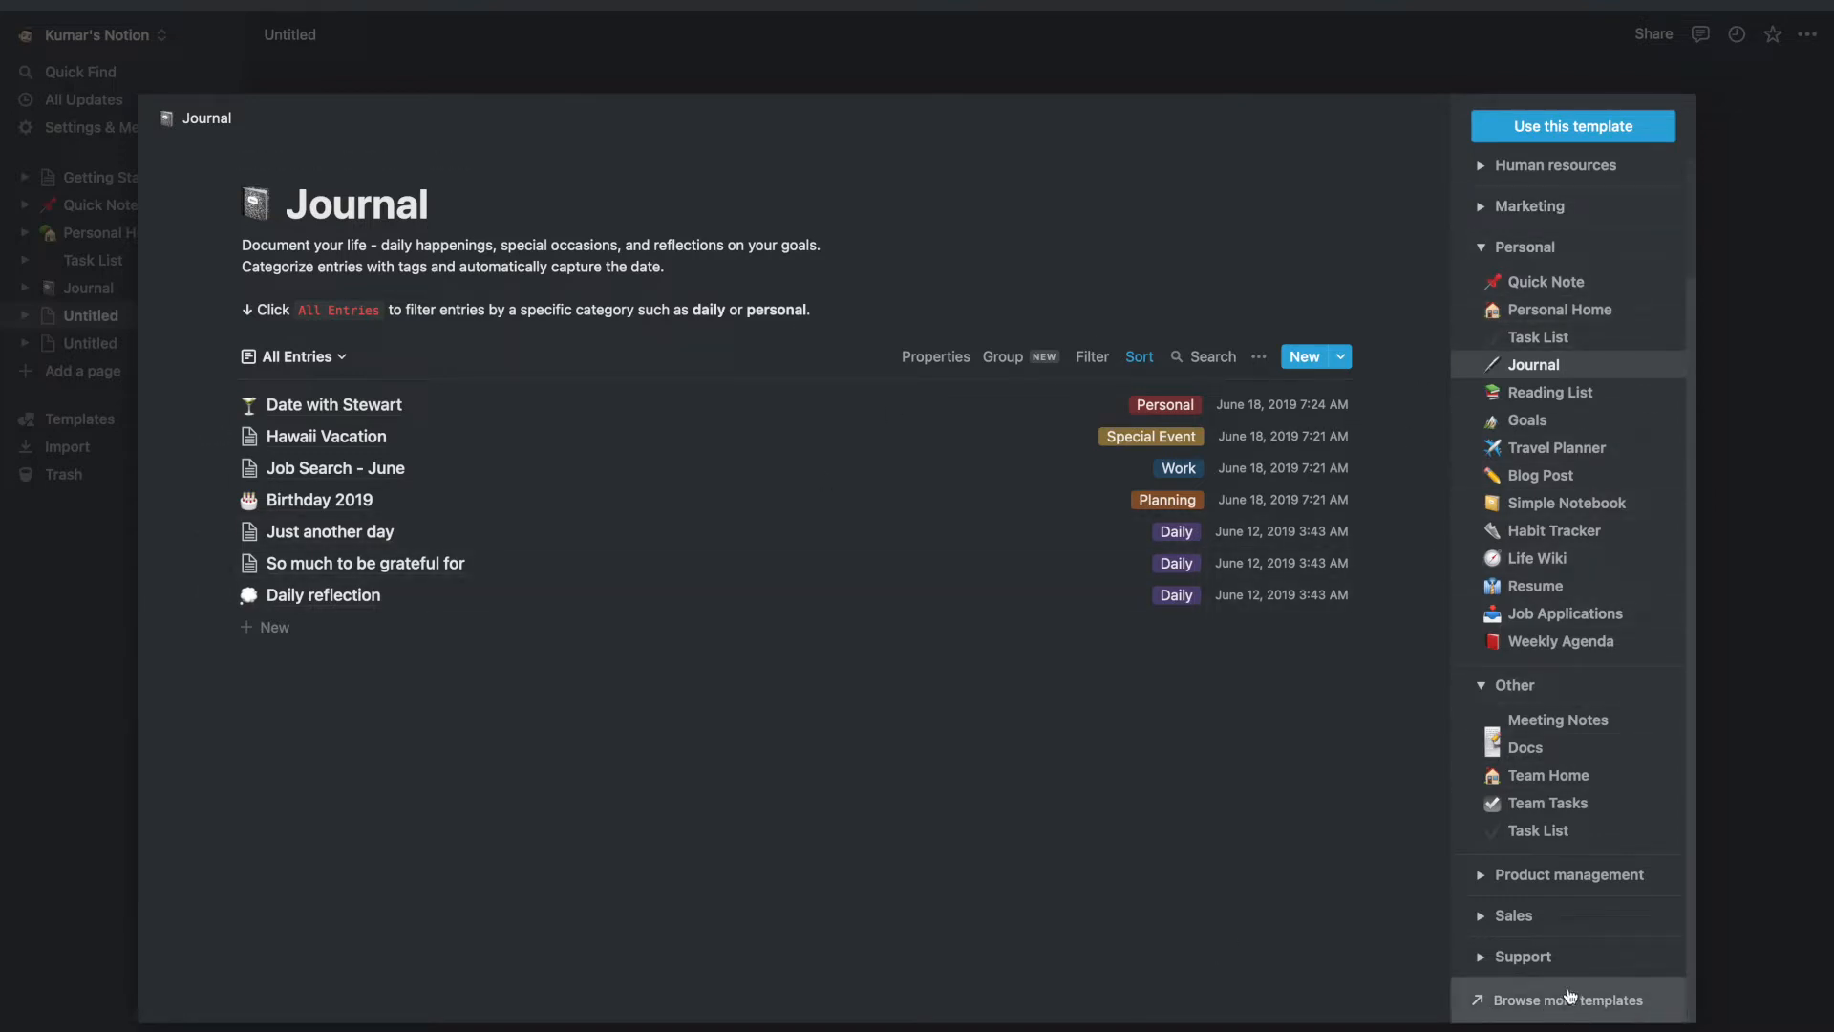
left_click(1544, 1003)
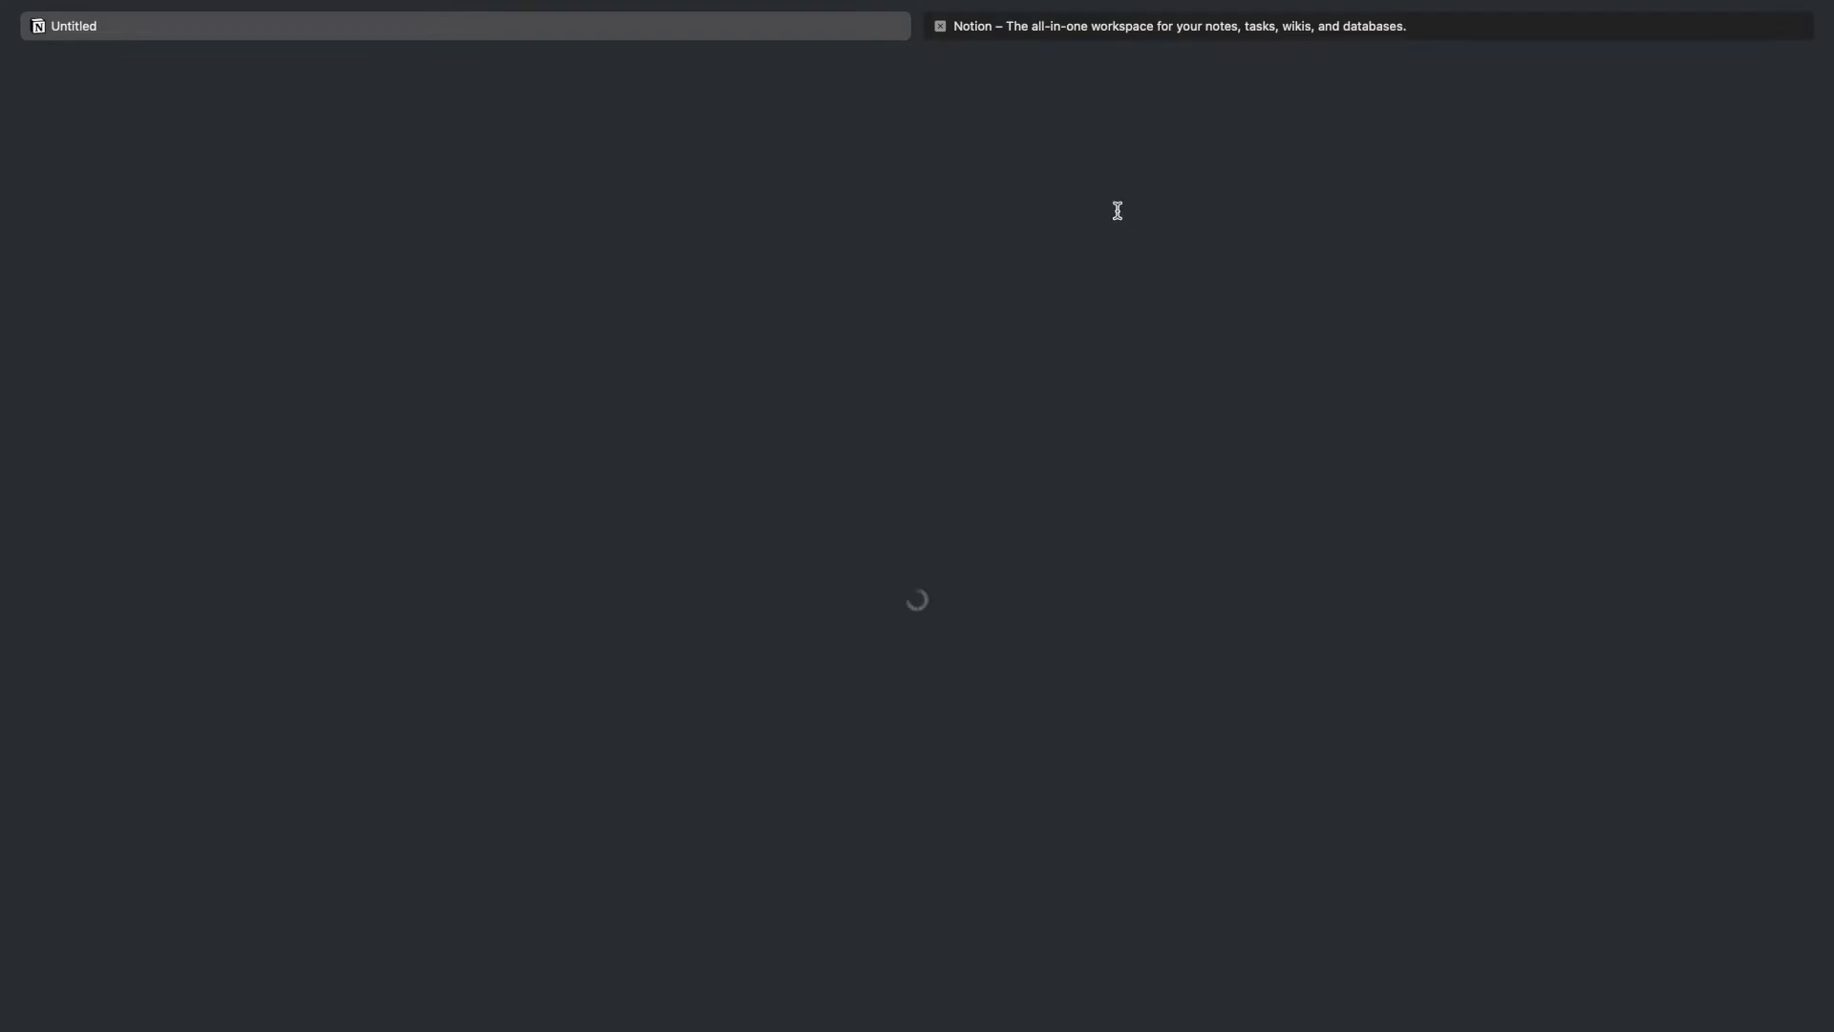
scroll(1060, 454, "down", 6)
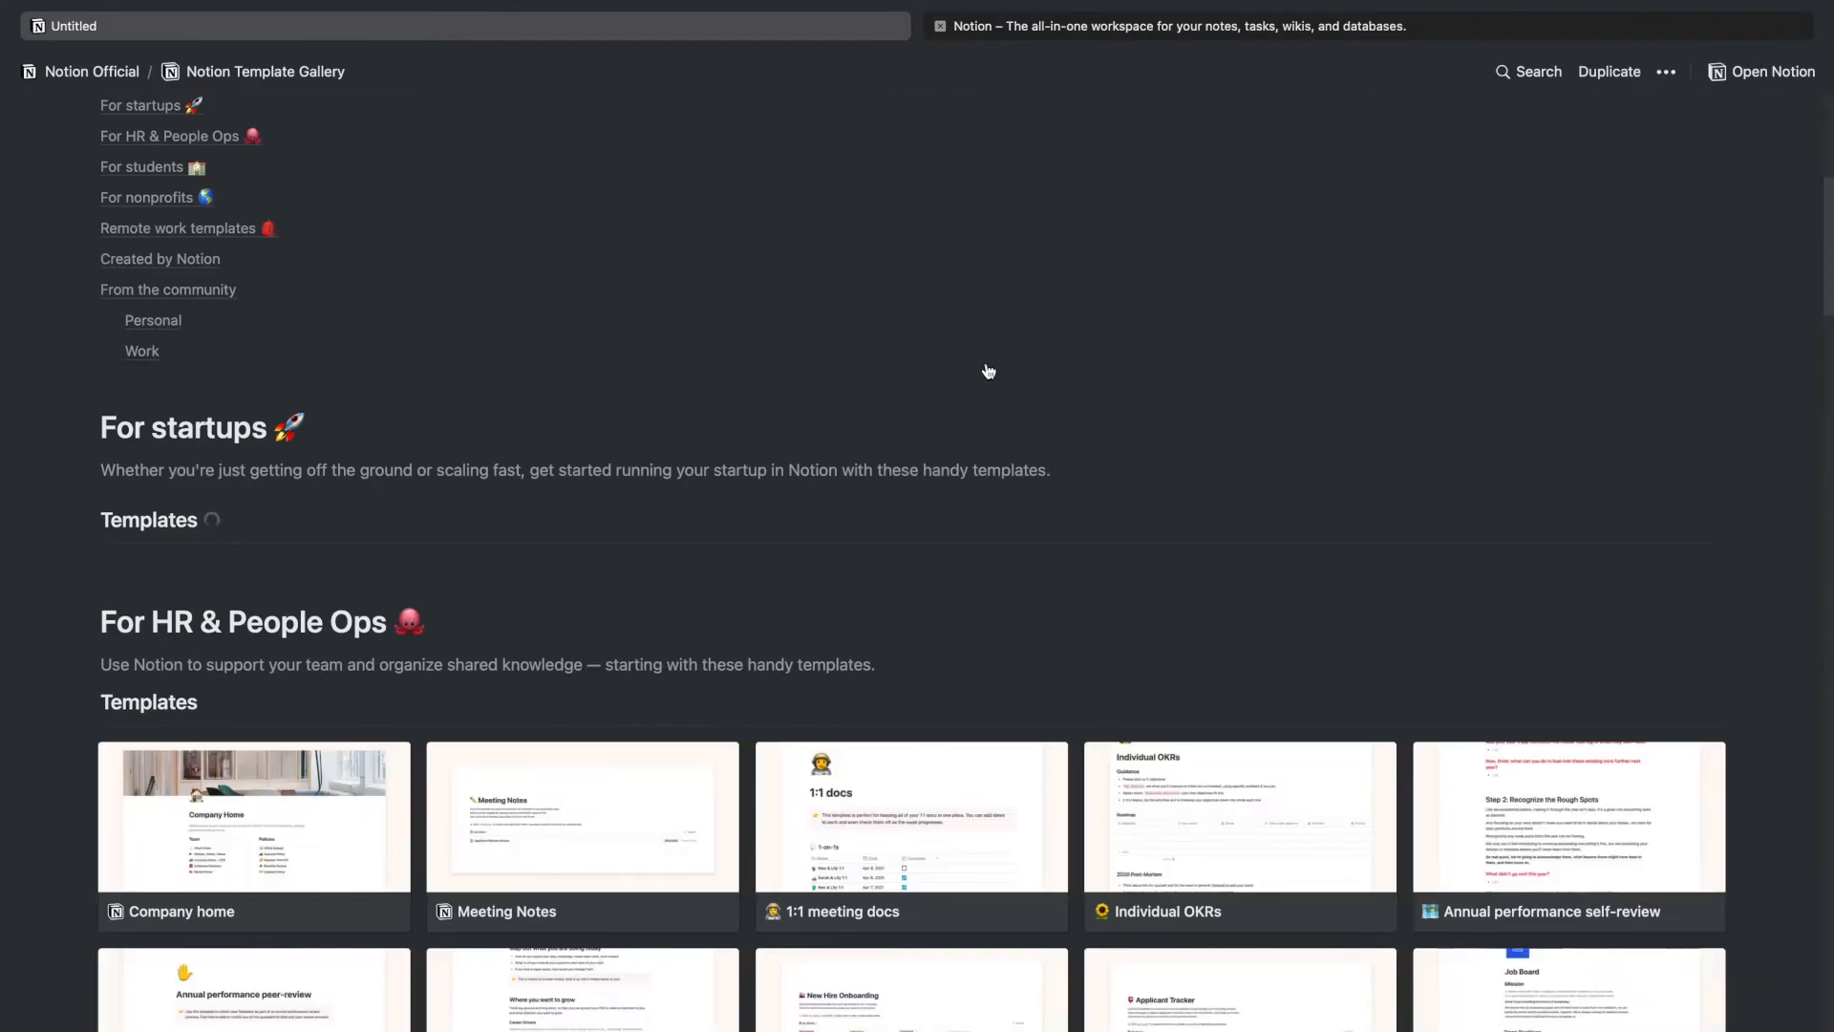
scroll(984, 370, "down", 4)
scroll(909, 325, "up", 2)
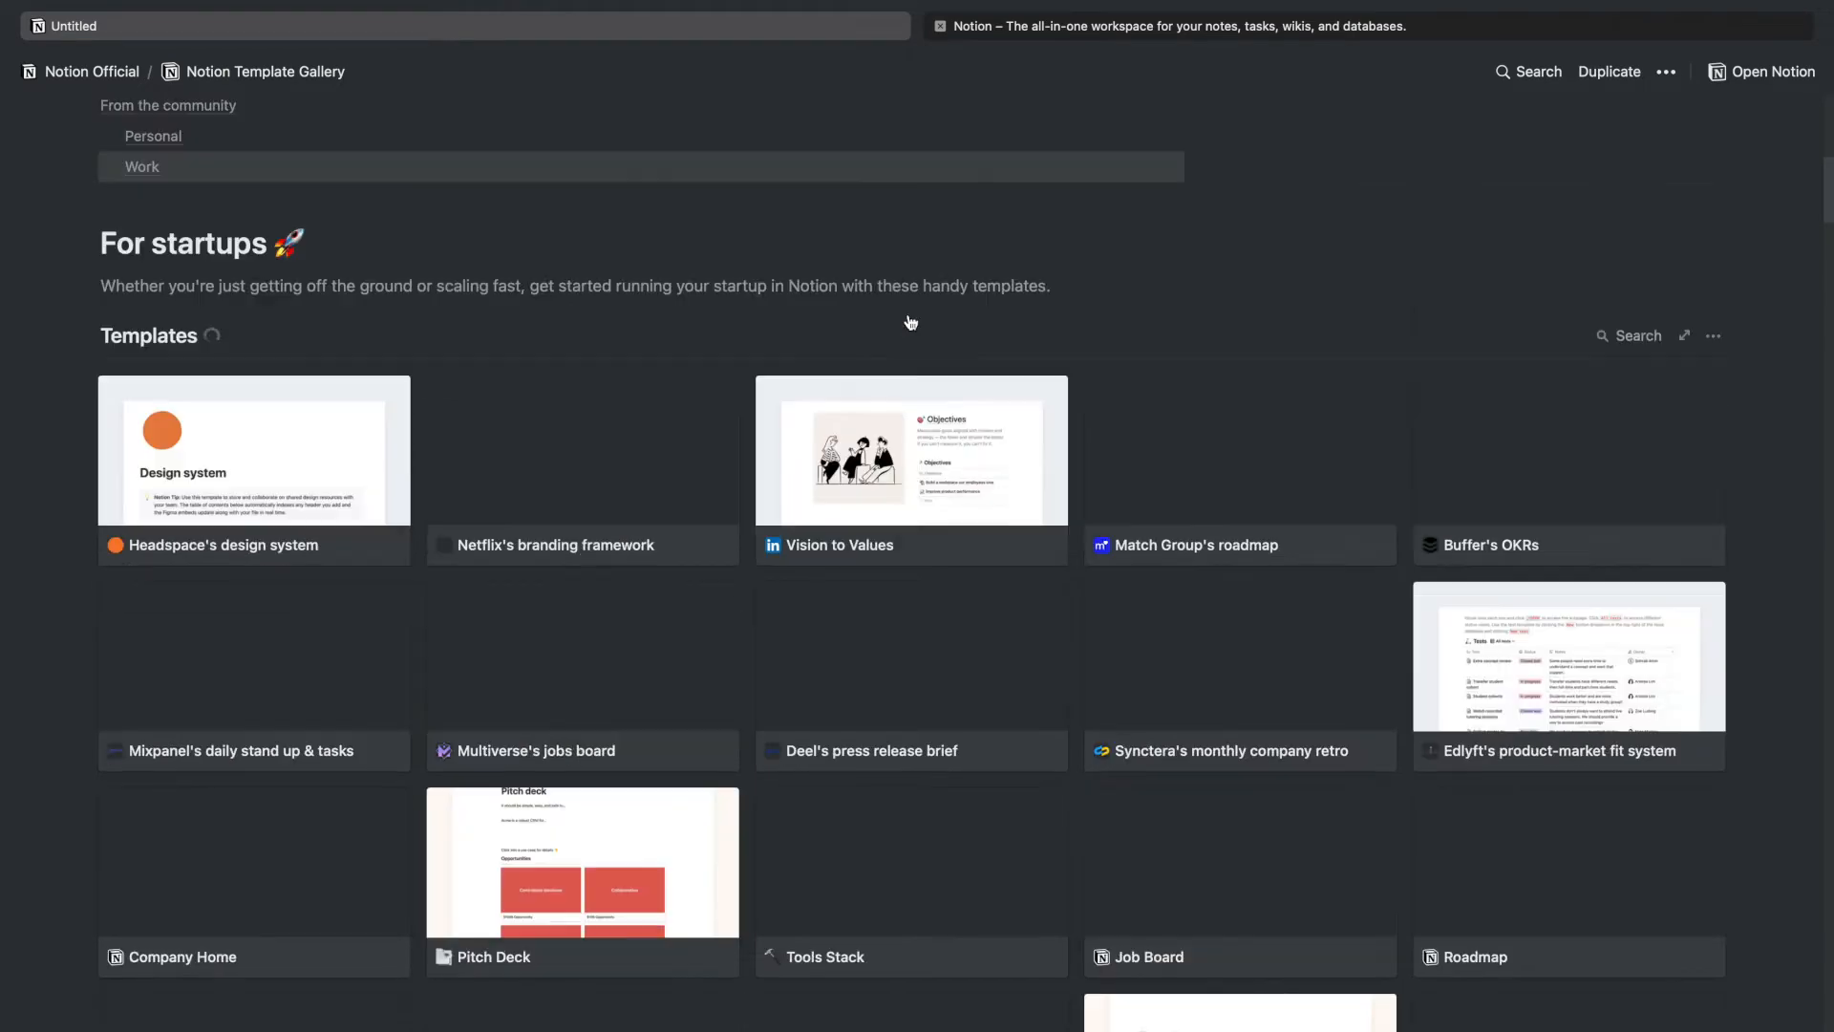
scroll(889, 307, "down", 6)
scroll(727, 183, "up", 7)
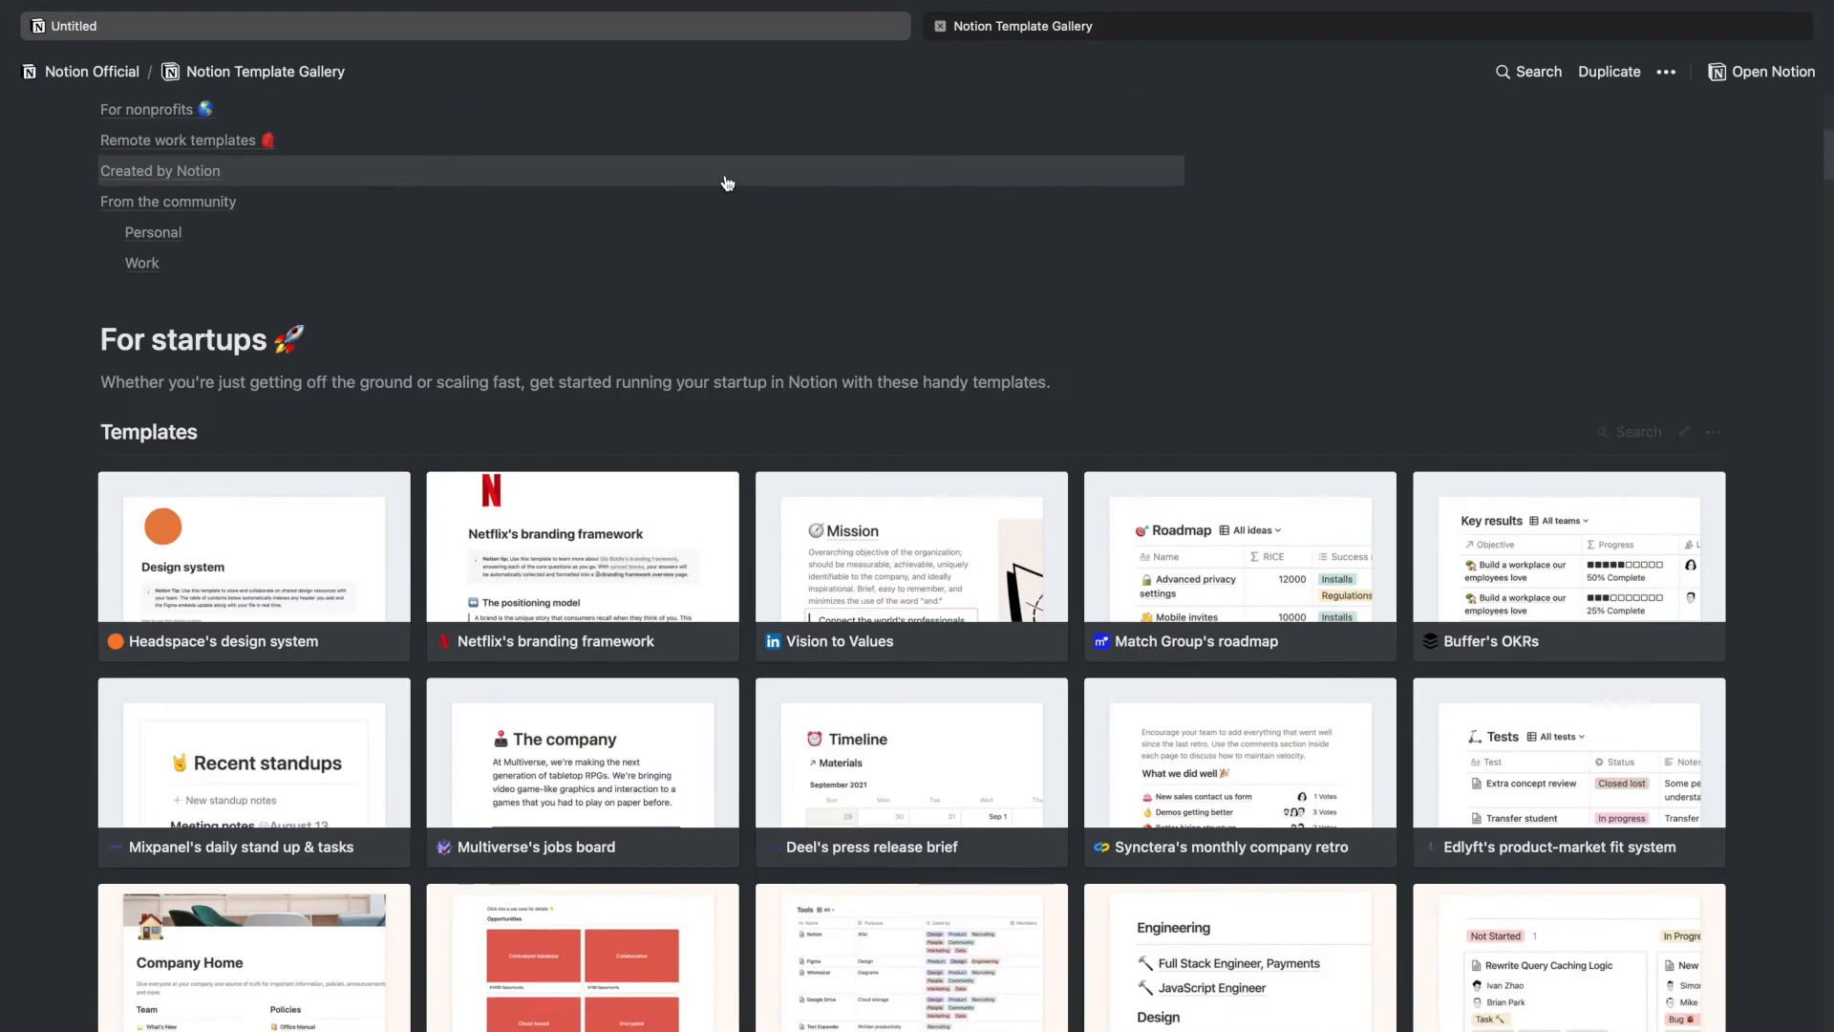
scroll(727, 184, "up", 7)
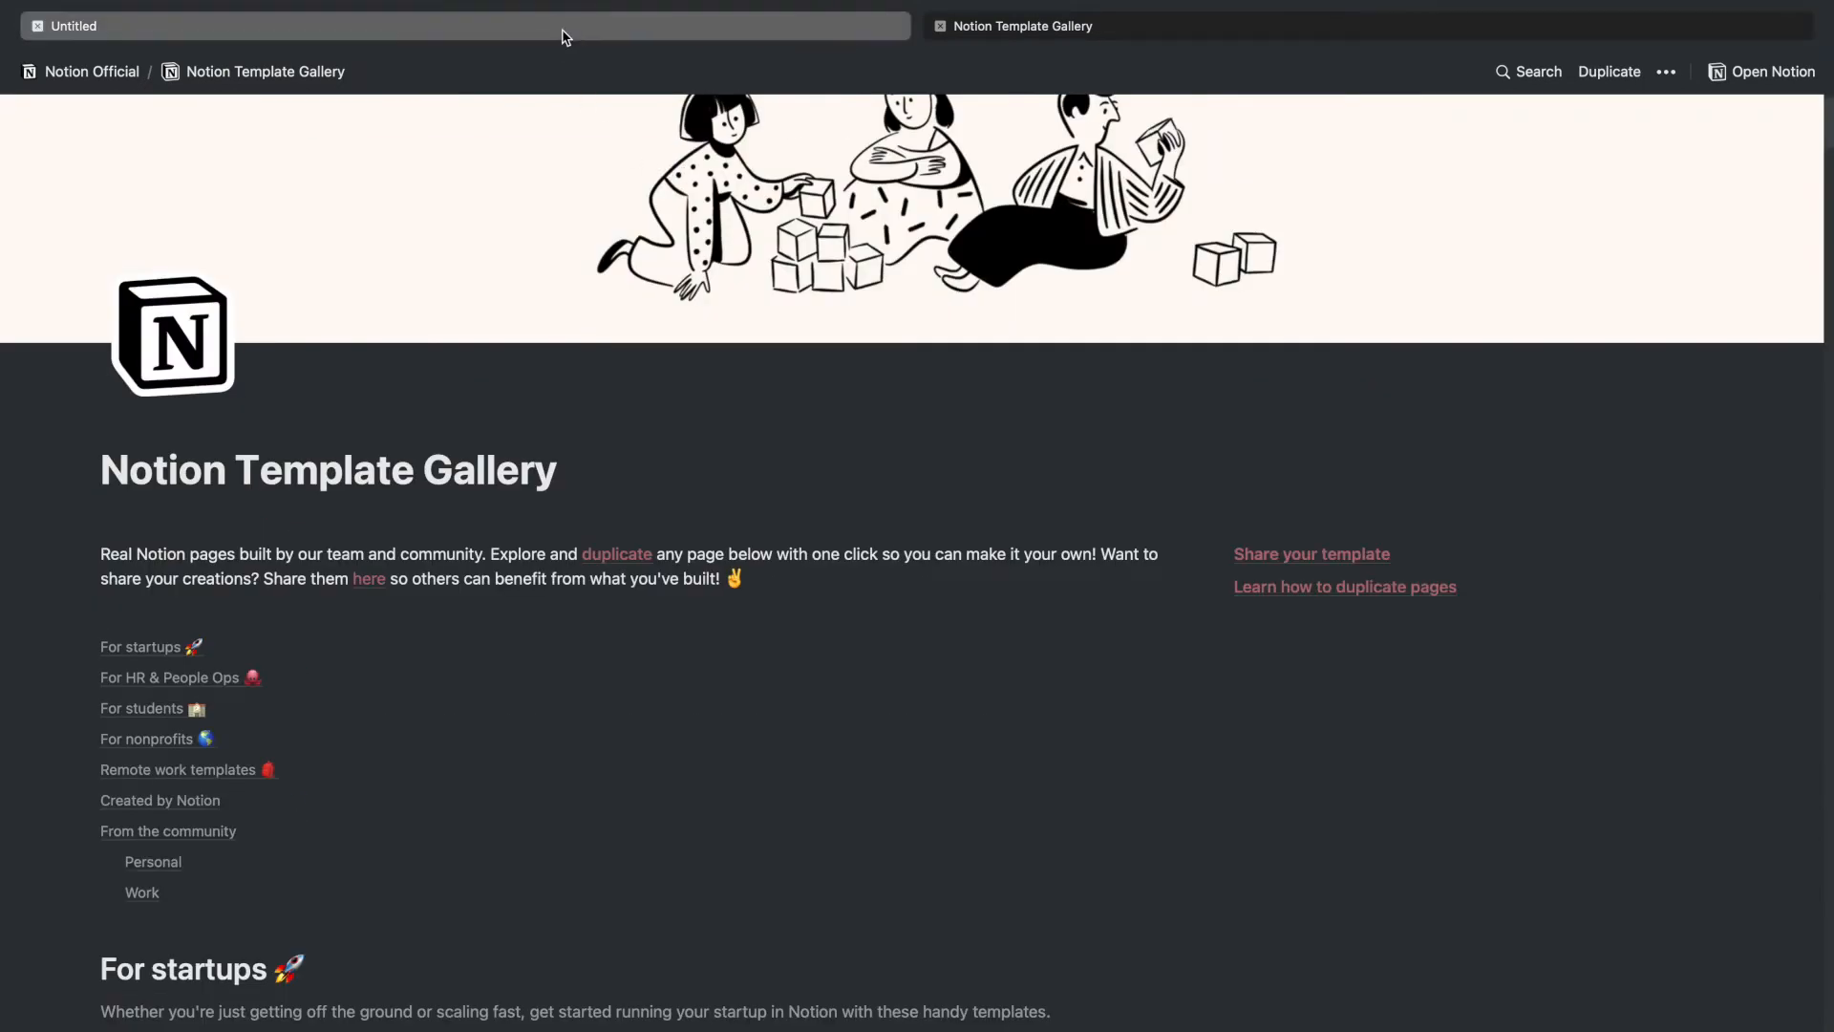
Return to the template picker, discard the Journal template edits and apply the Task List template to the untitled page.
left_click(565, 28)
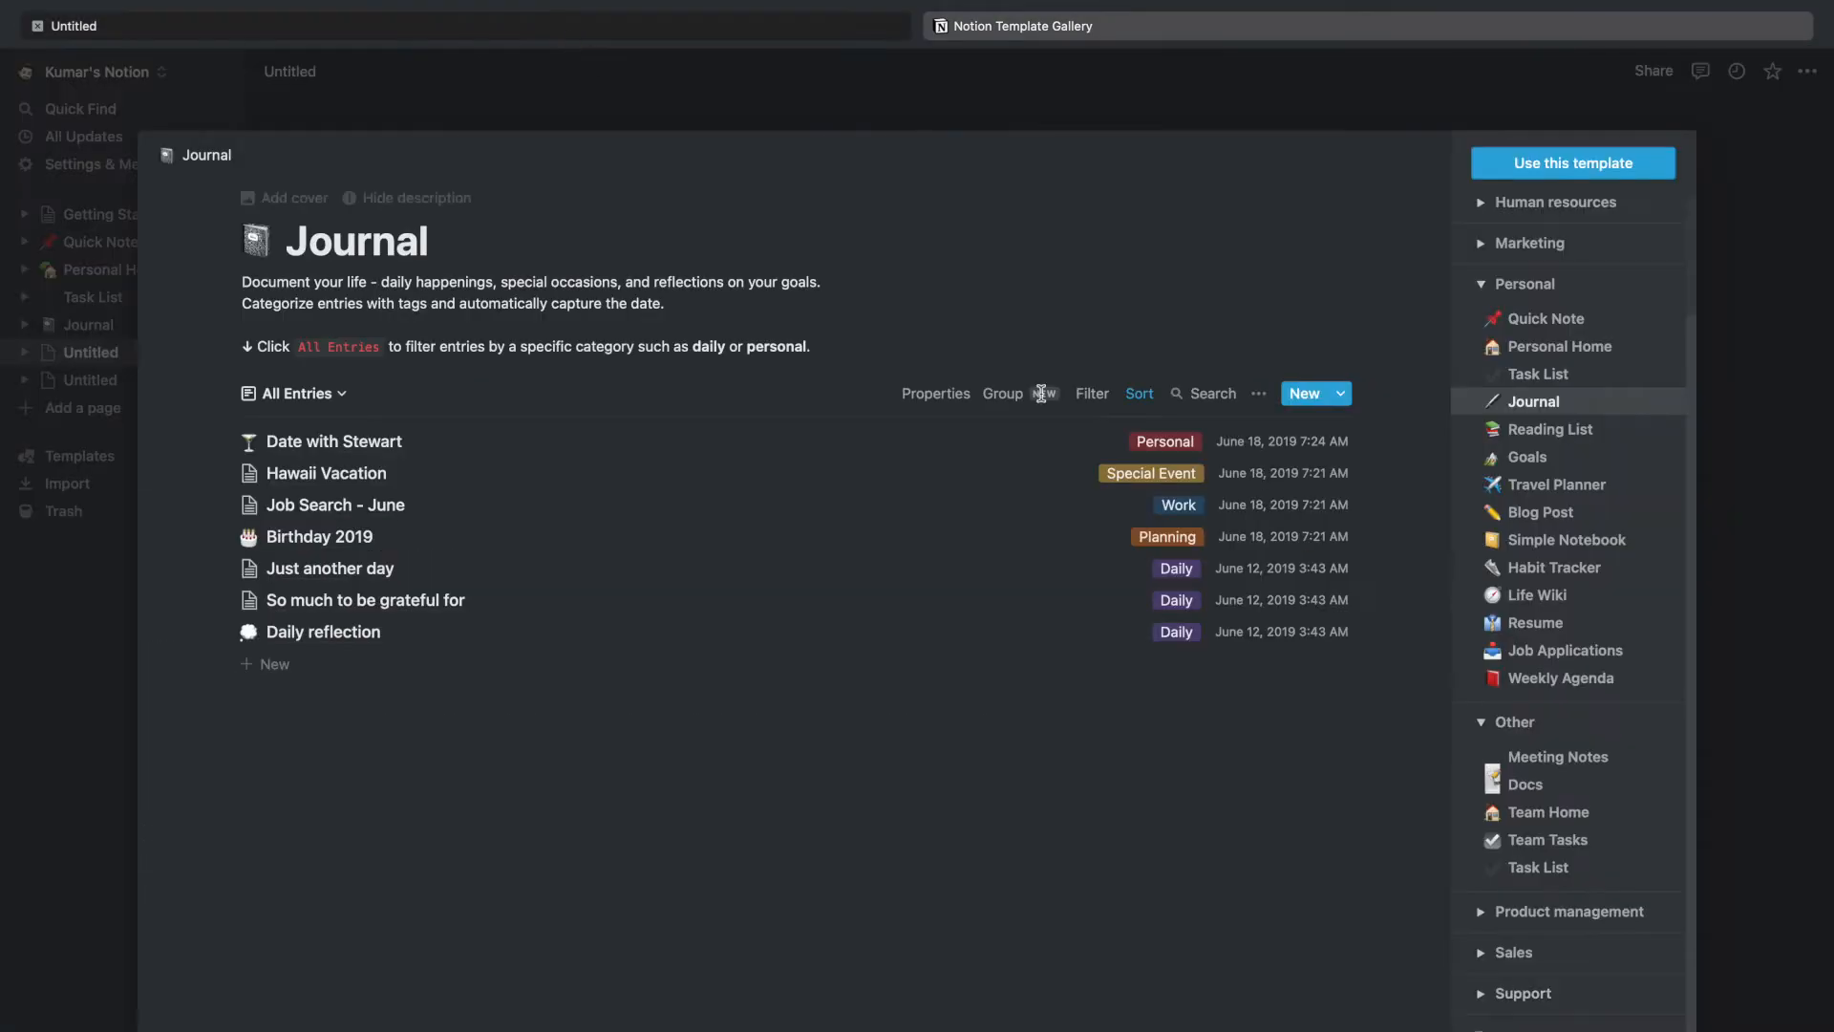
left_click(1500, 376)
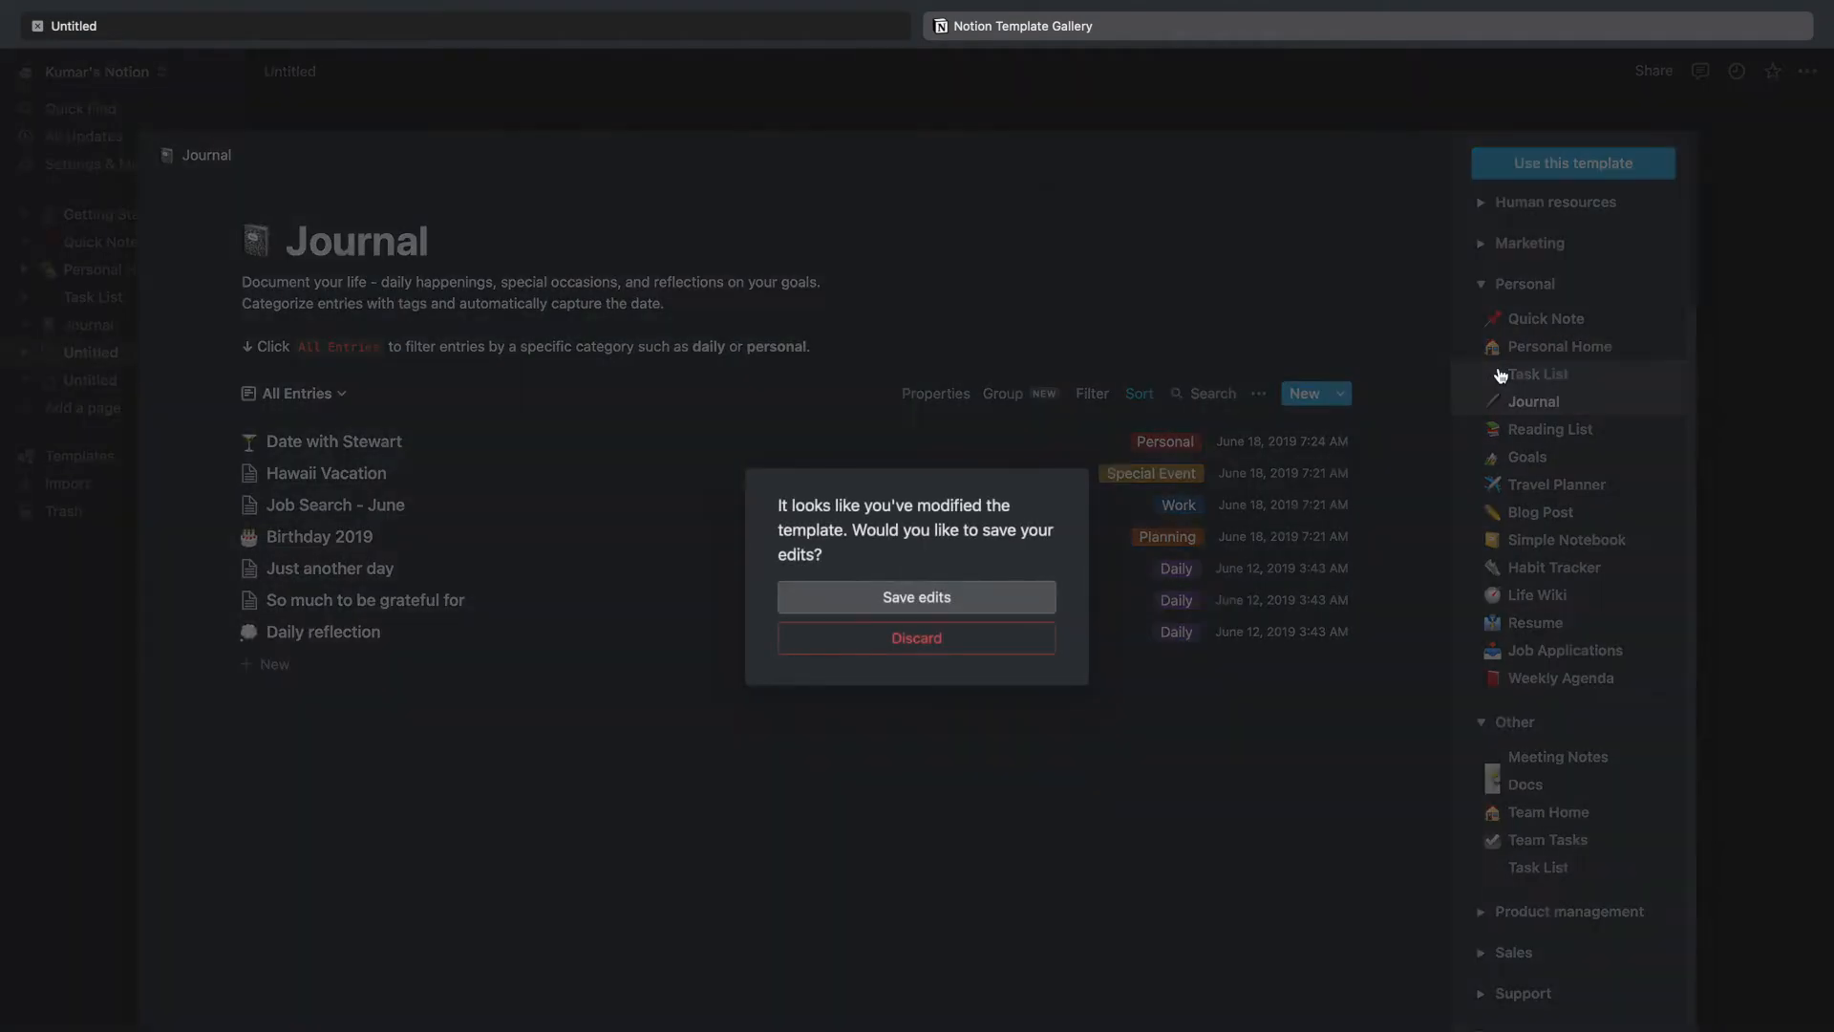
left_click(933, 636)
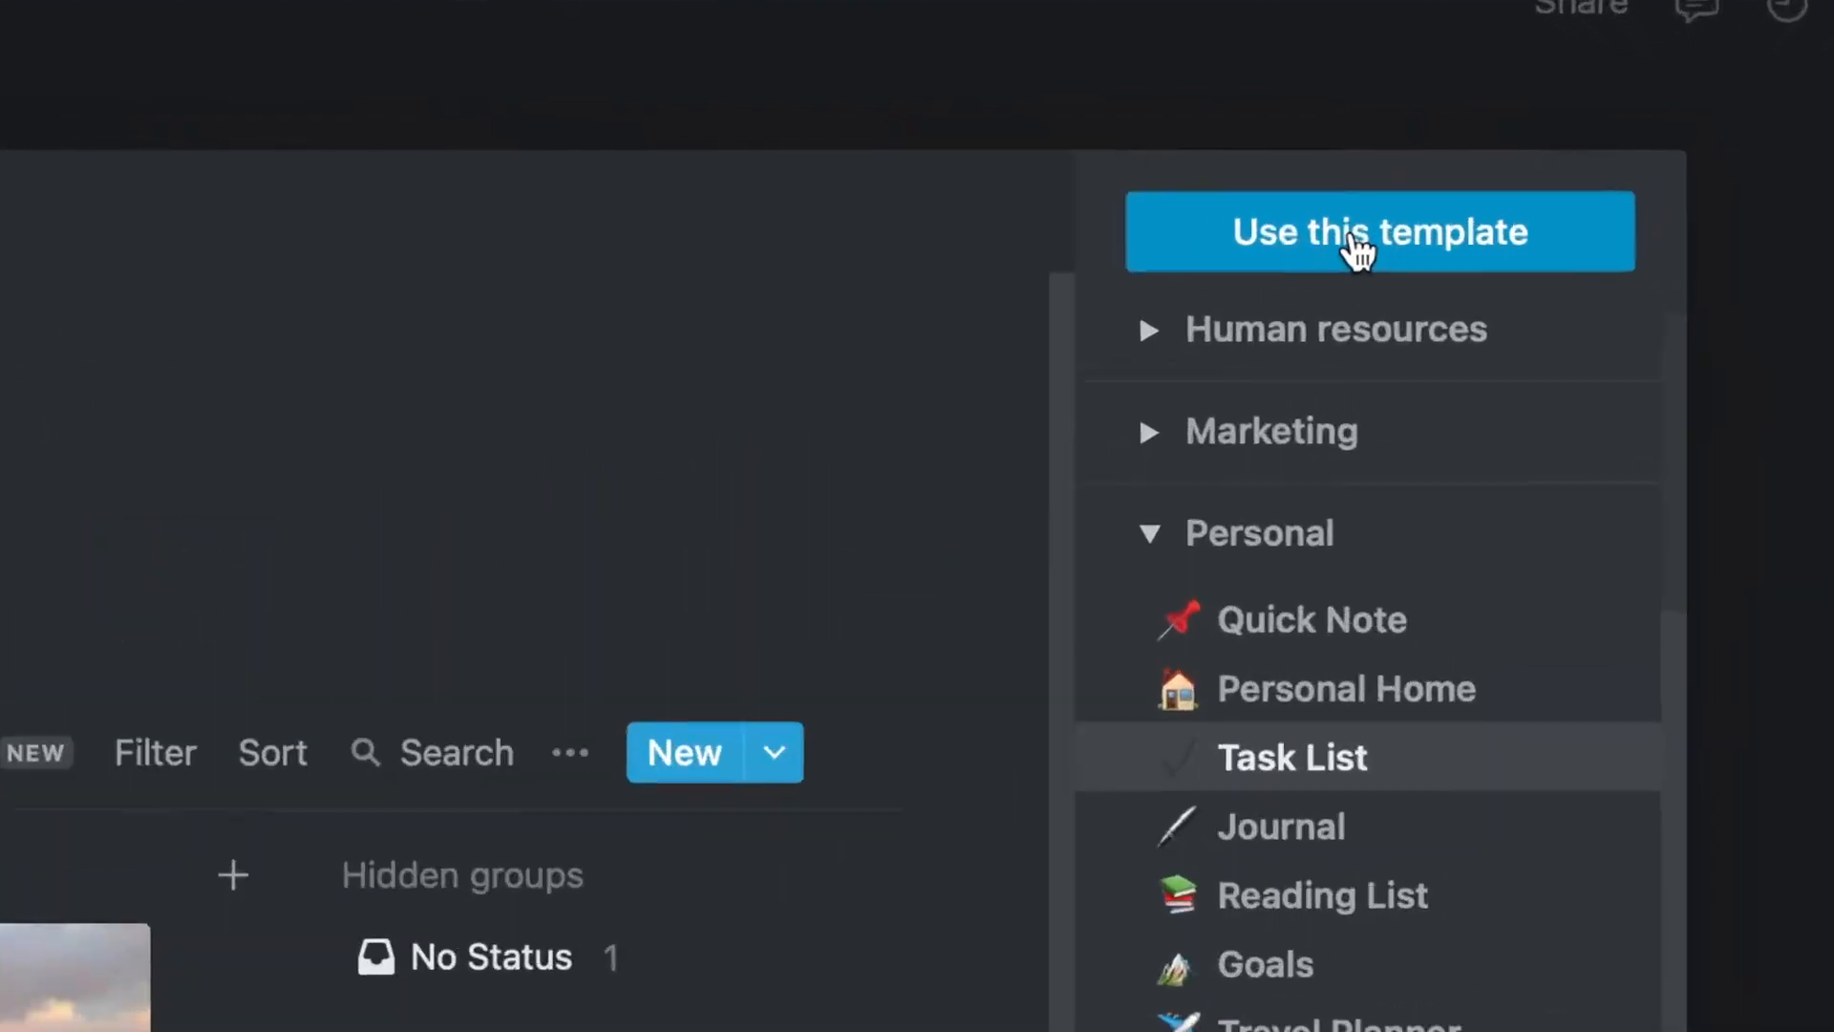
left_click(1563, 167)
left_click(960, 596)
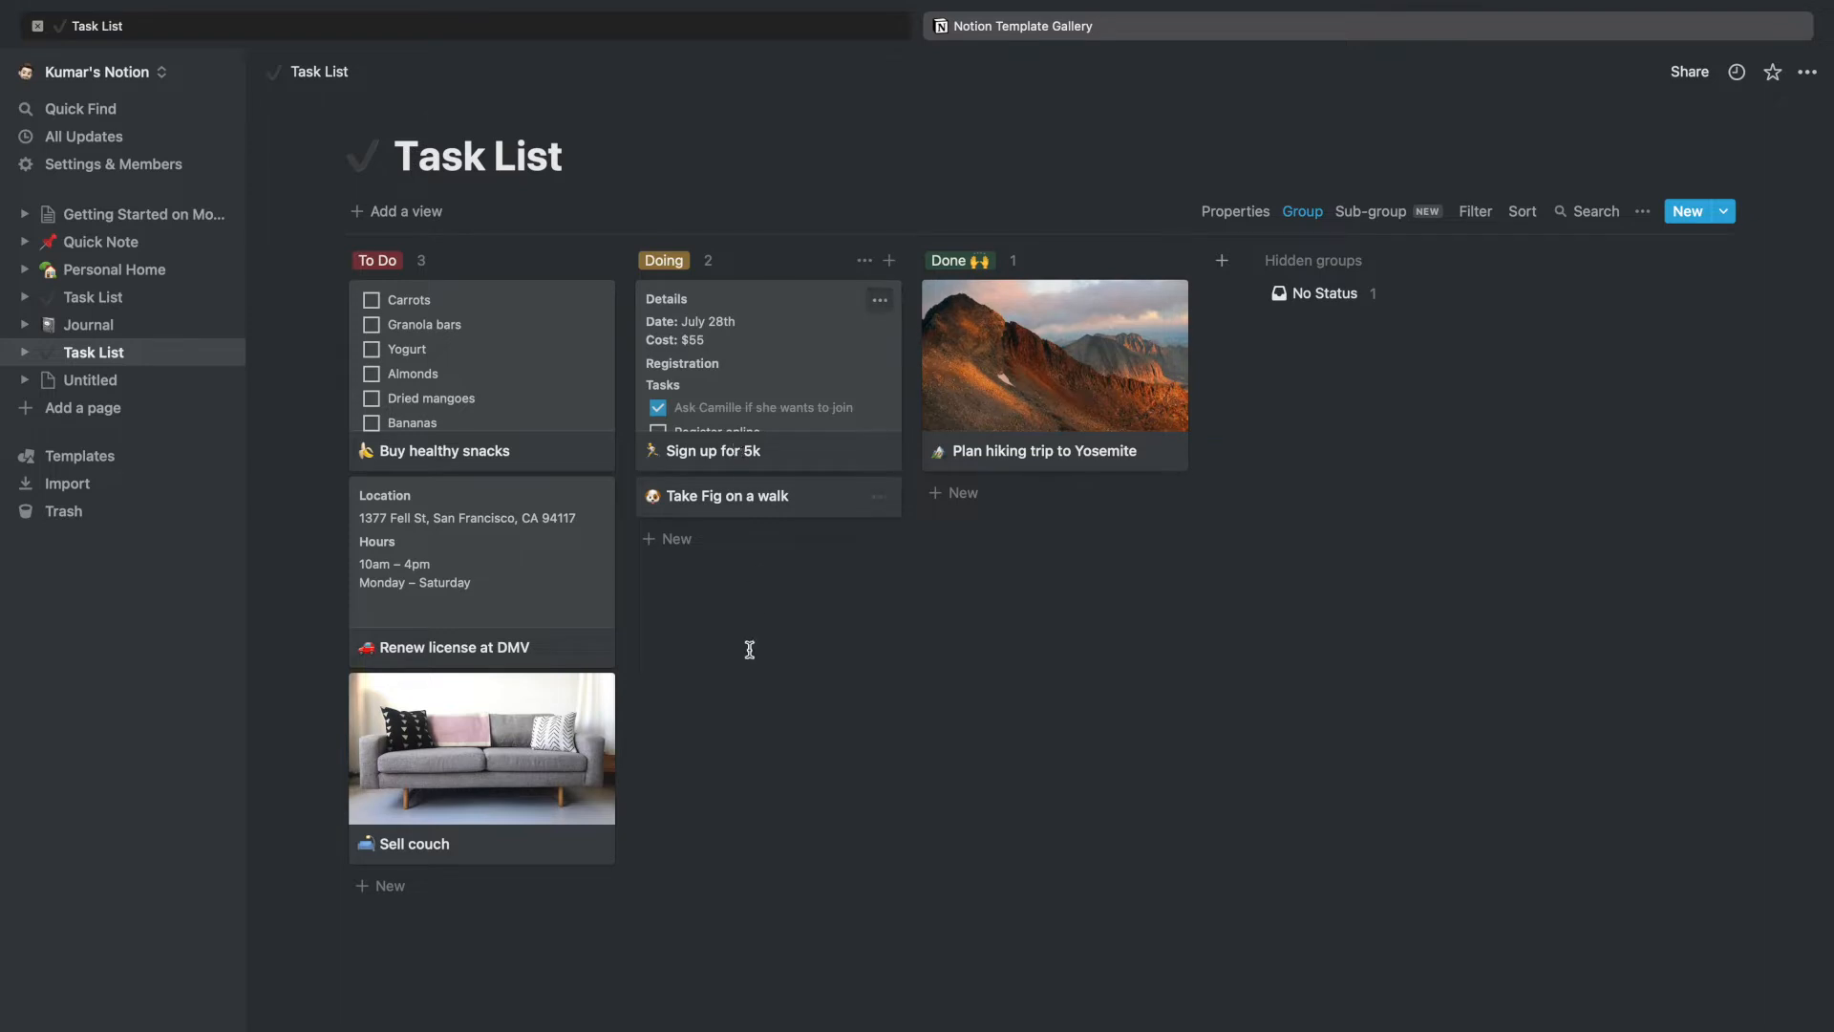
Open the online Notion Template Gallery from the remaining untitled page and go to the templates for startups.
left_click(105, 382)
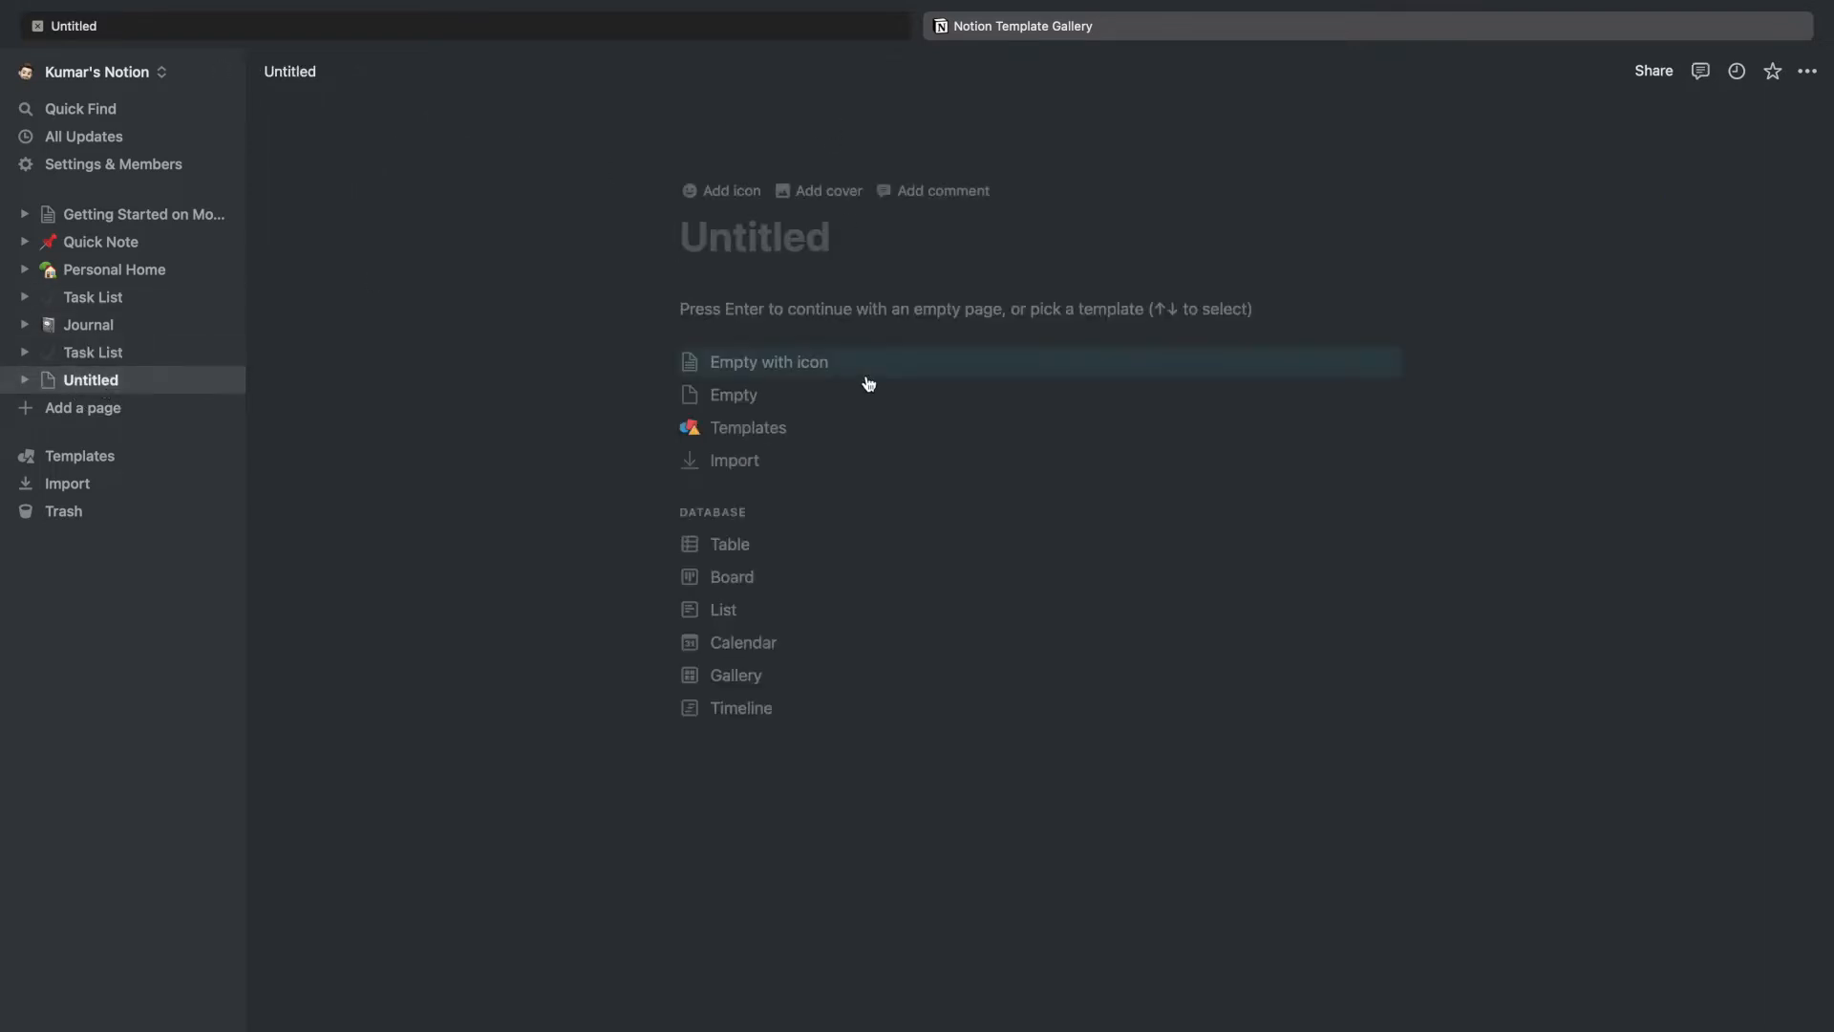
left_click(790, 425)
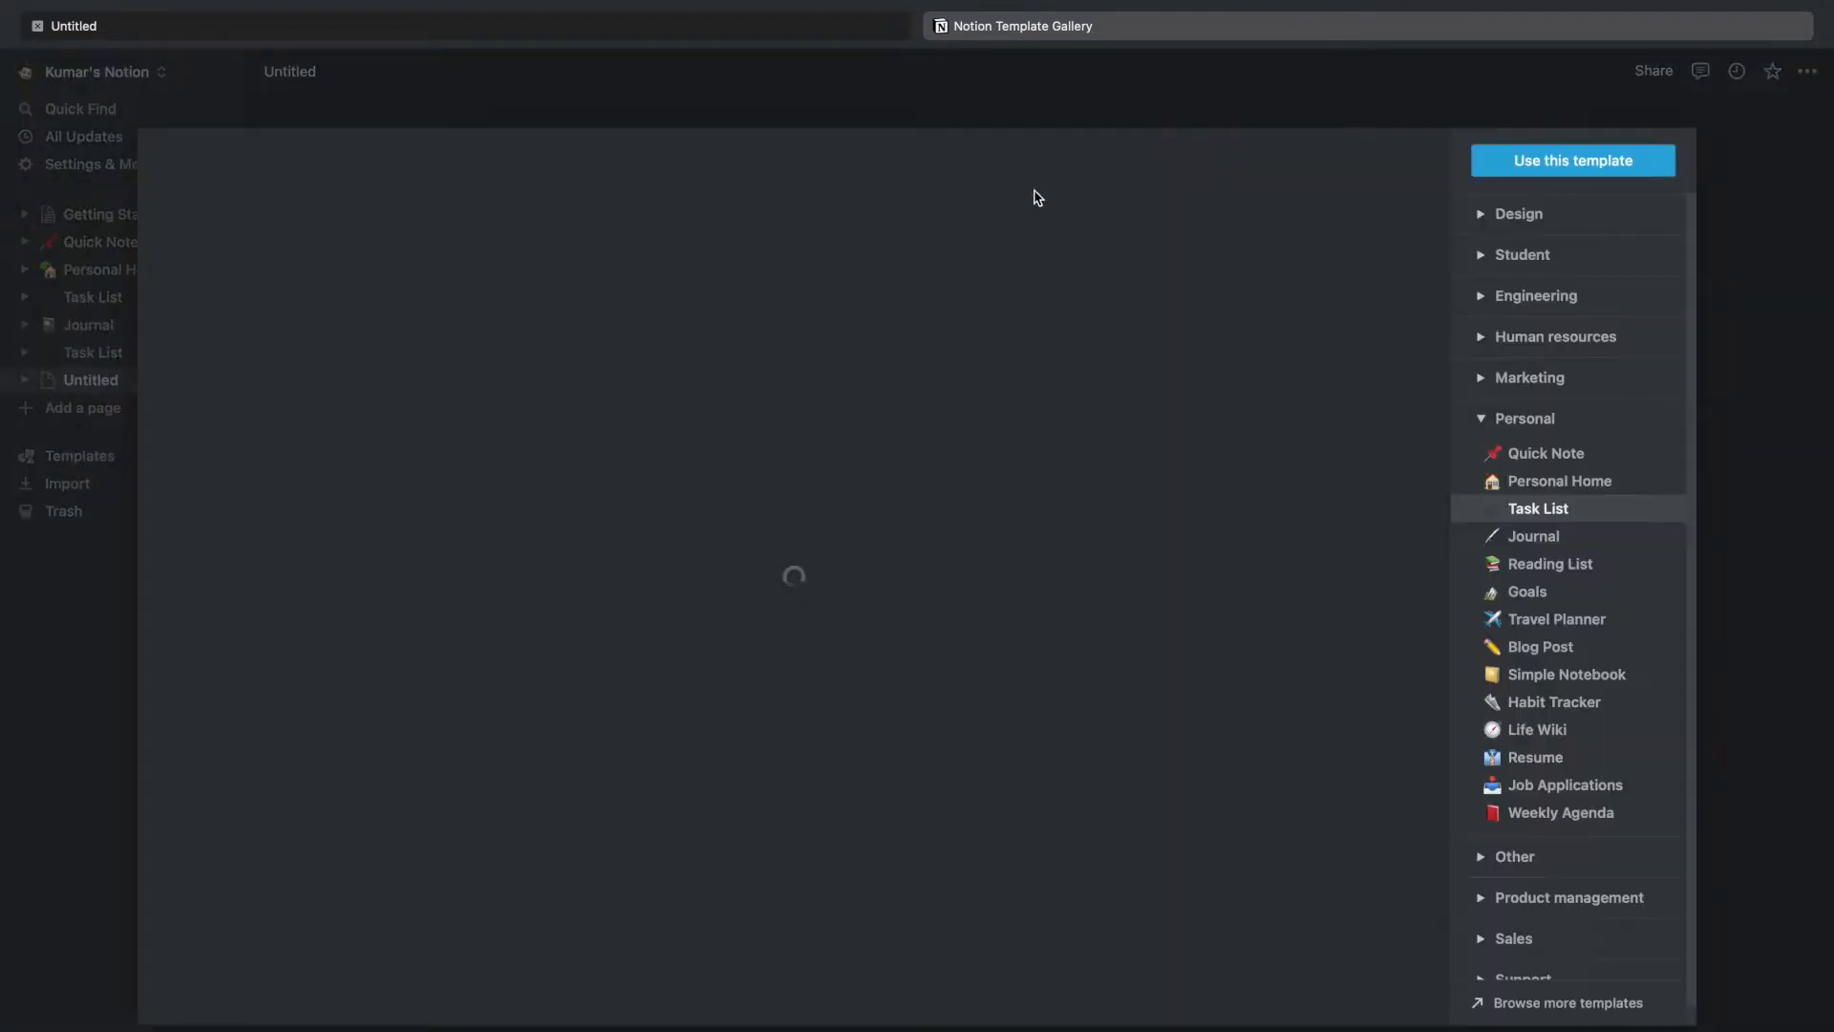
left_click(1478, 994)
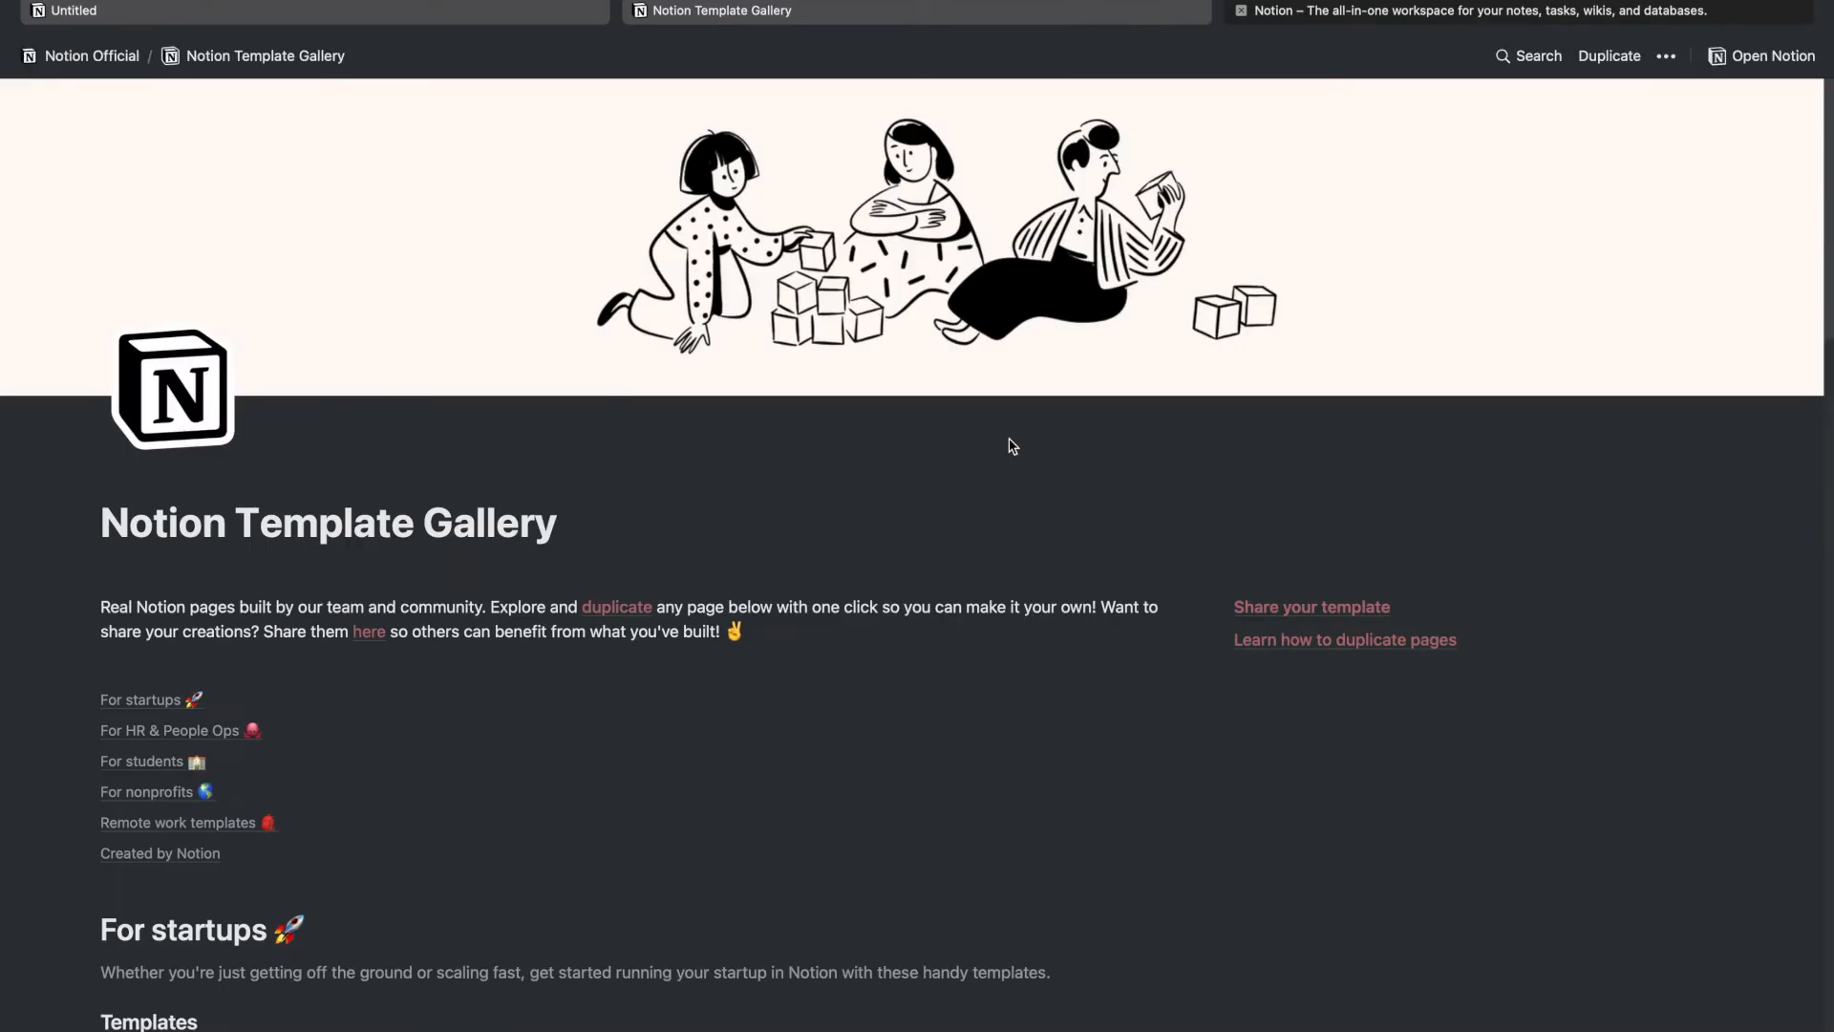
scroll(987, 576, "down", 5)
scroll(673, 600, "down", 2)
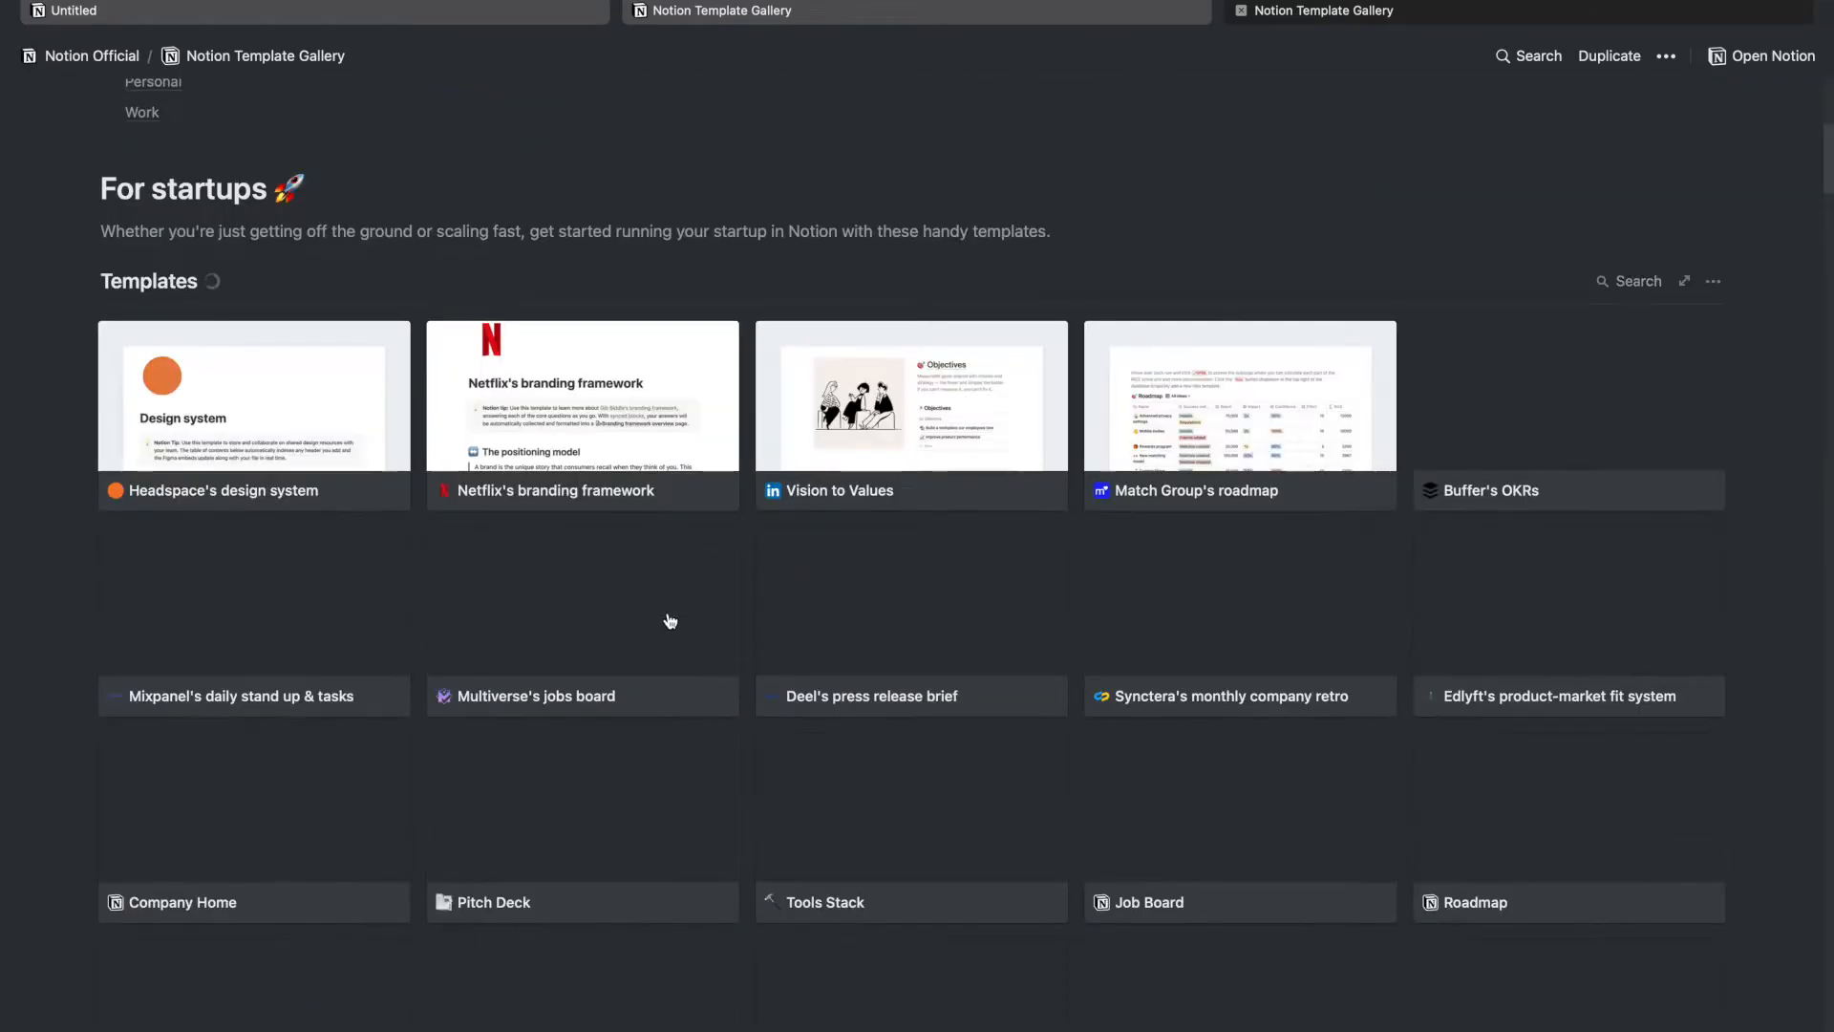
Review Netflix's branding framework, open it as a full page and duplicate it into the workspace.
left_click(560, 402)
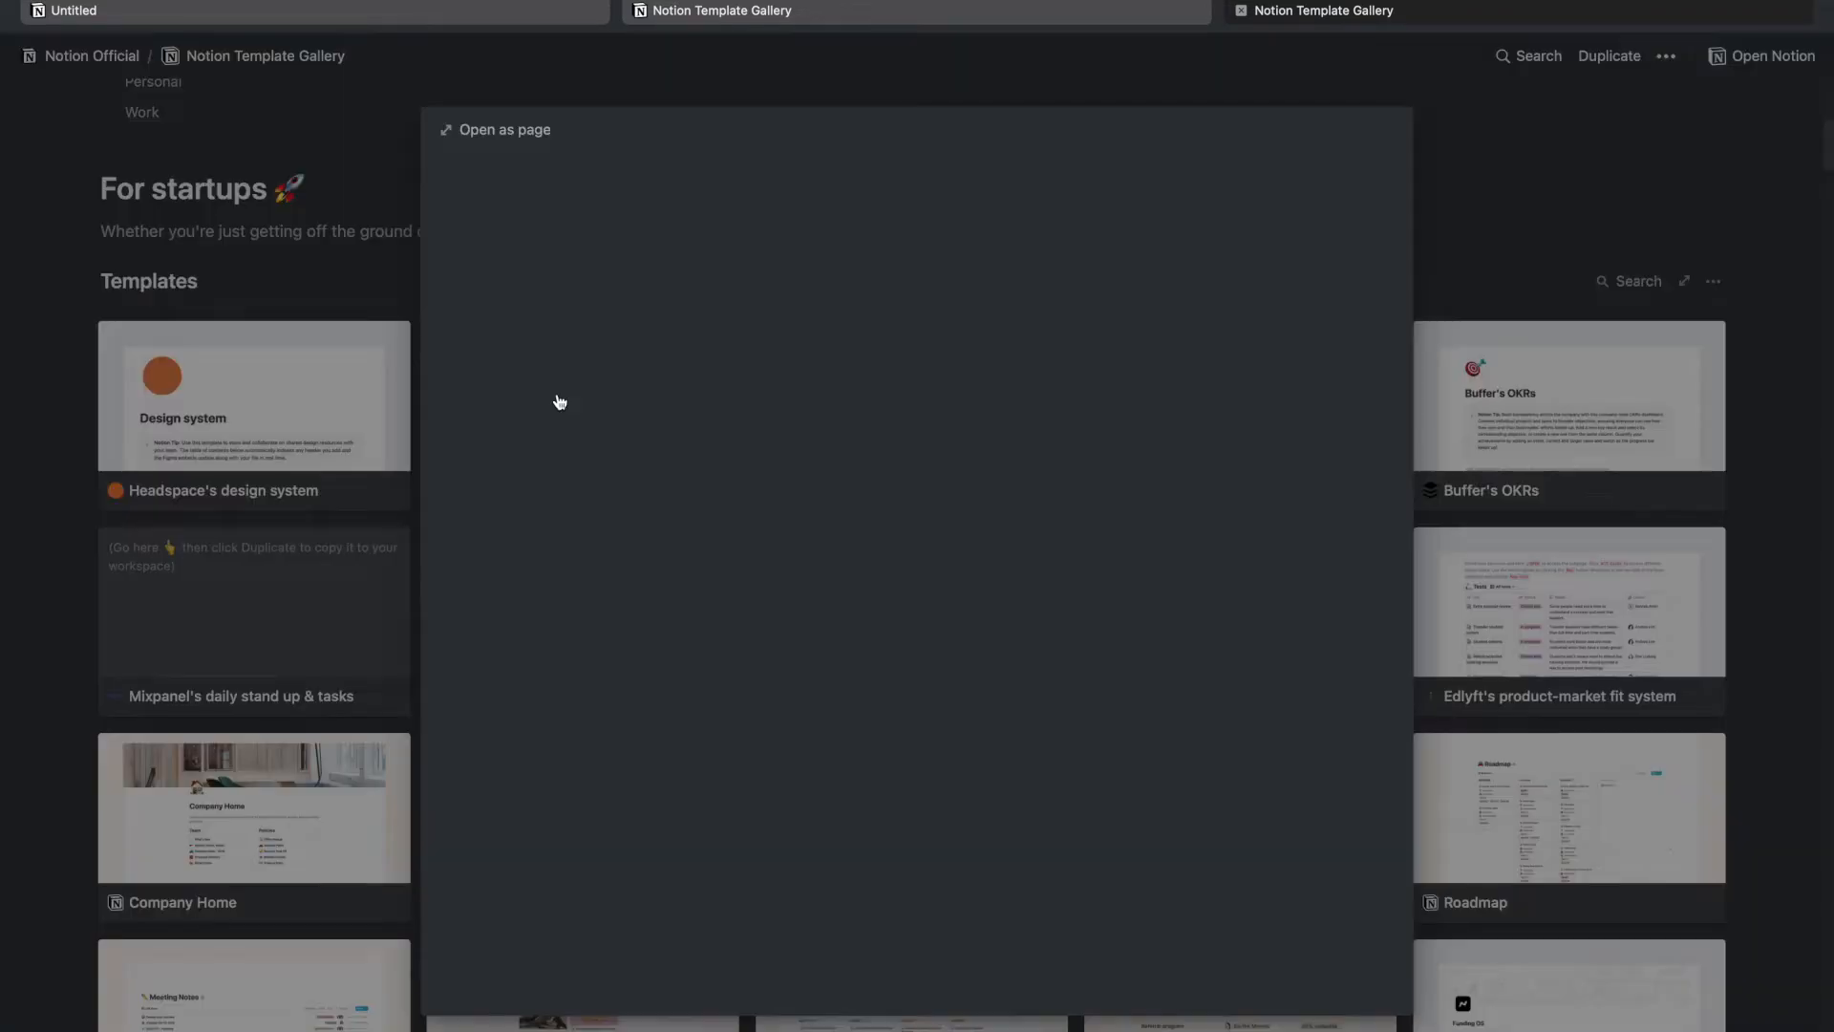
scroll(757, 650, "down", 15)
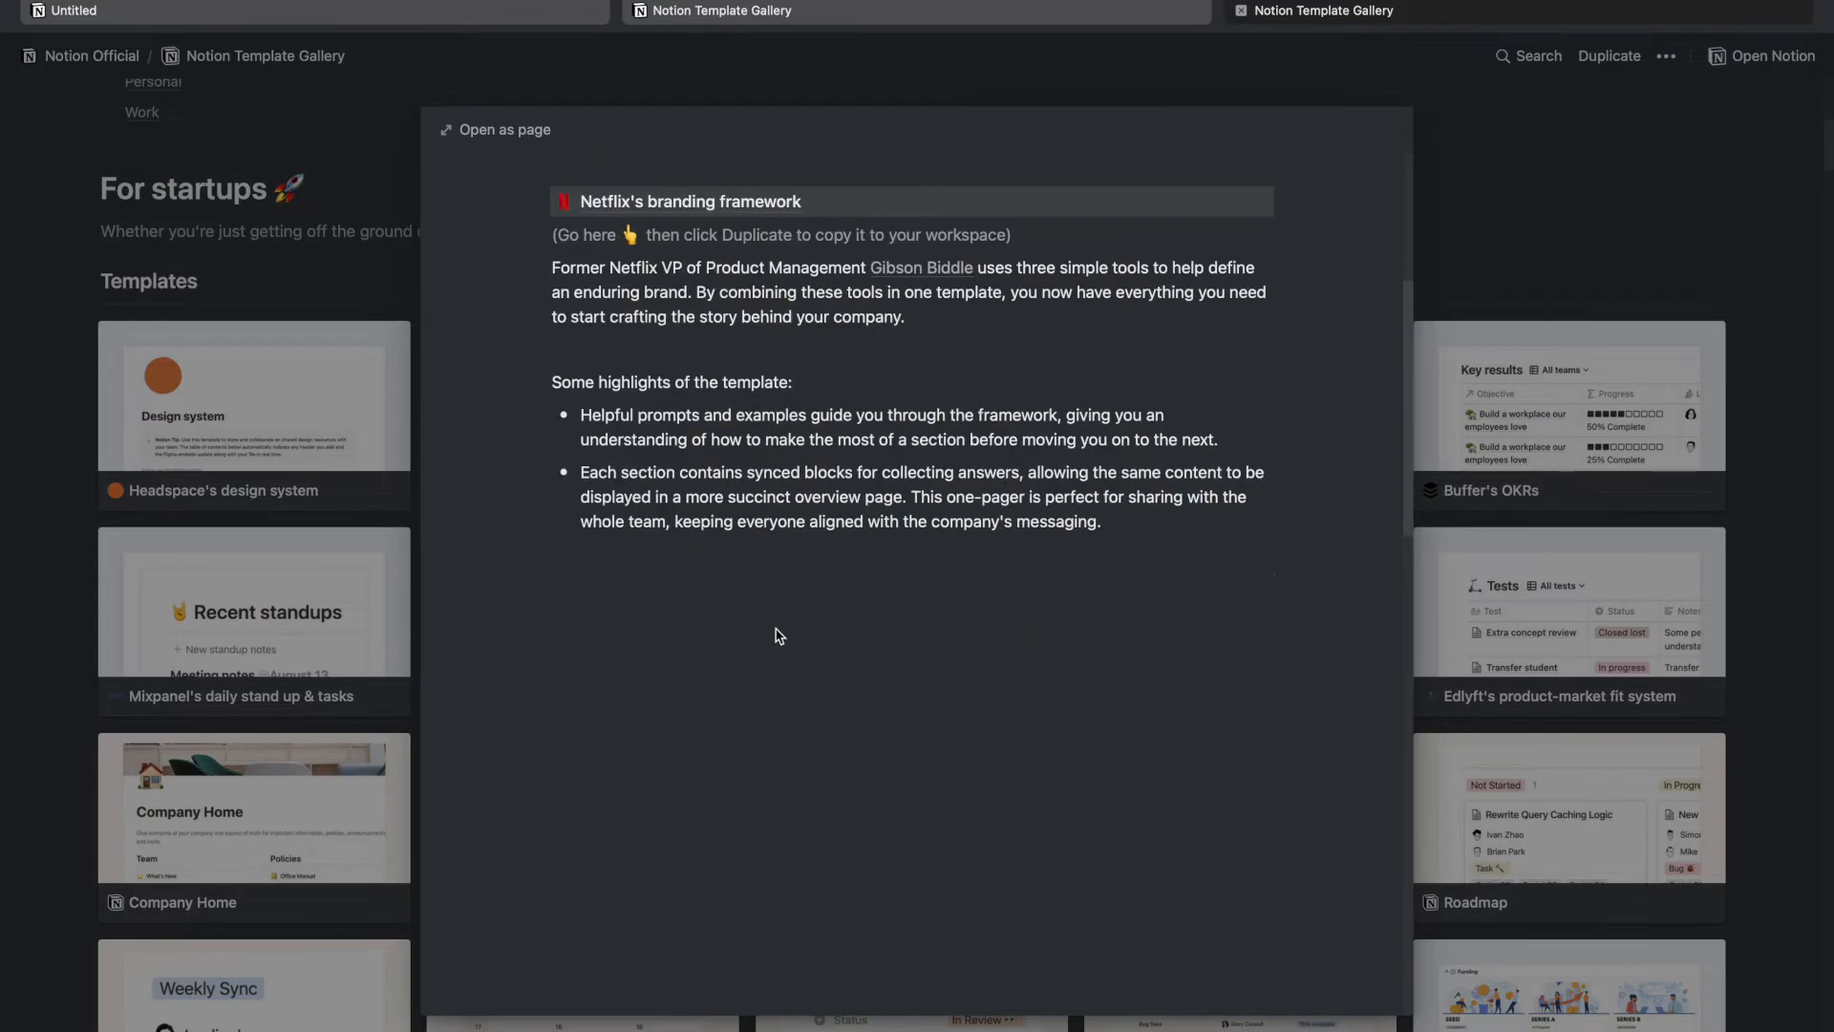
scroll(746, 638, "up", 15)
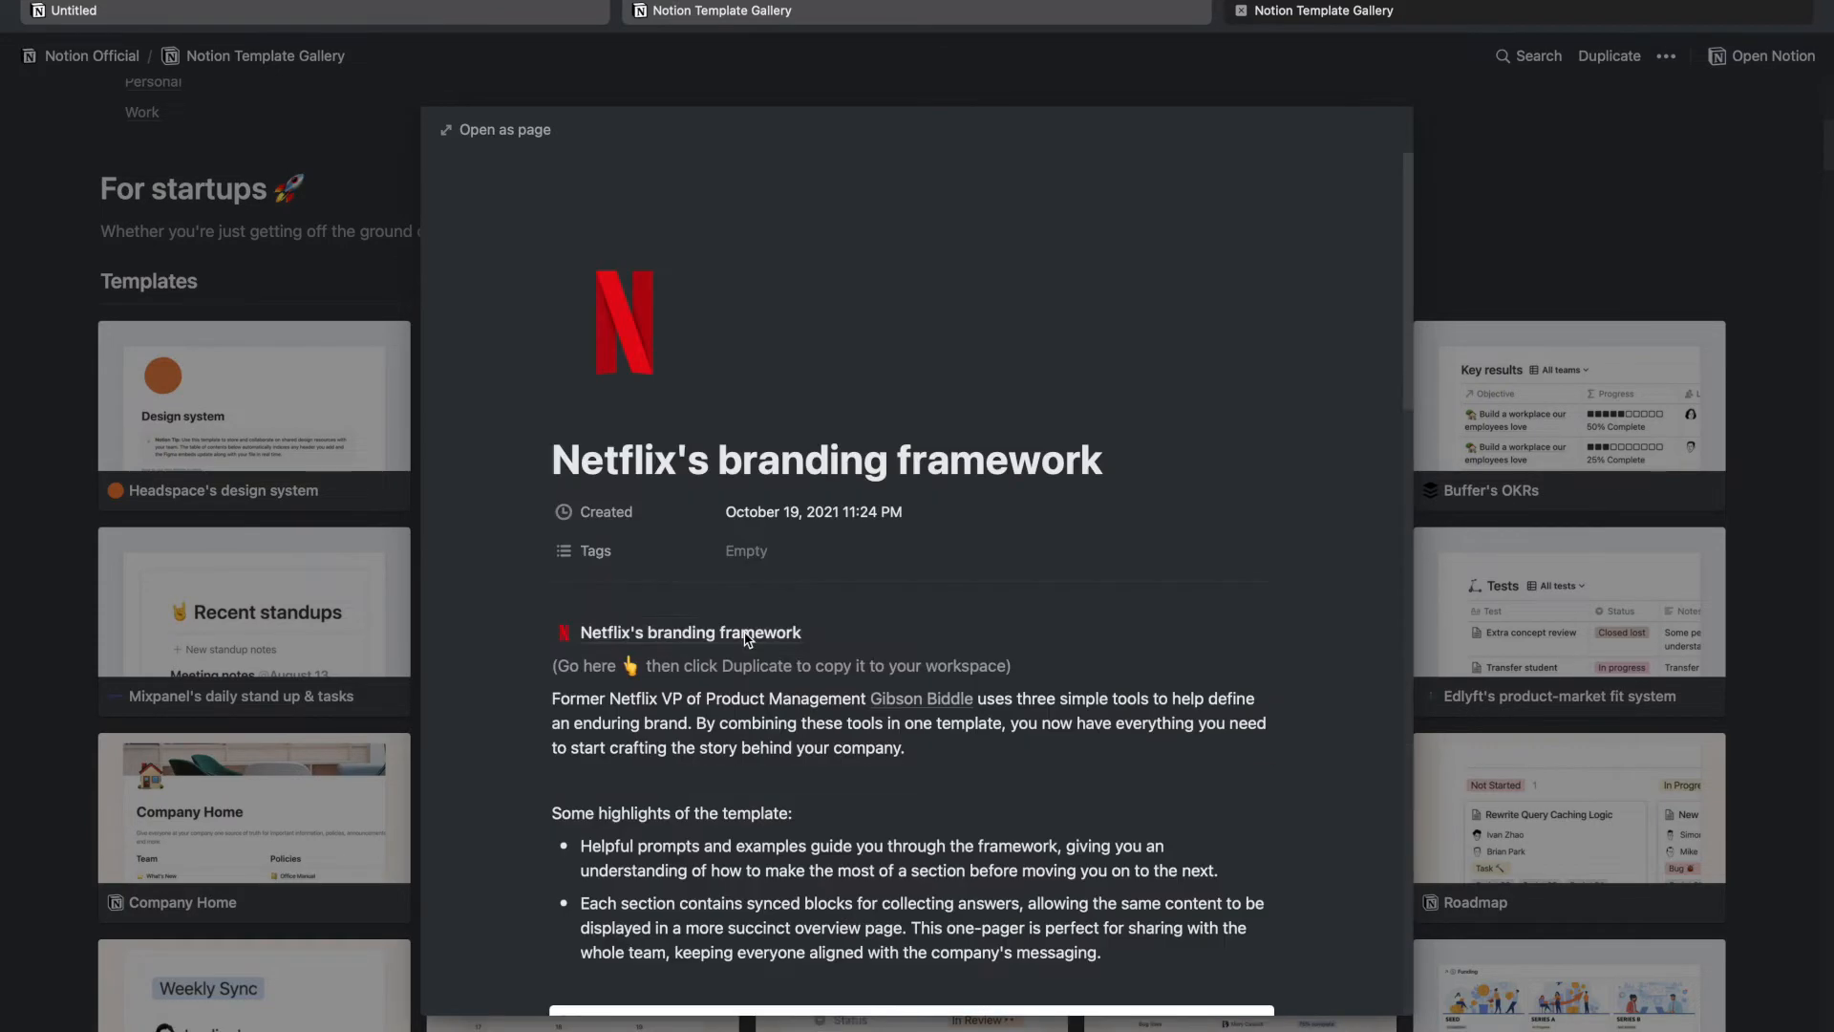
left_click(477, 130)
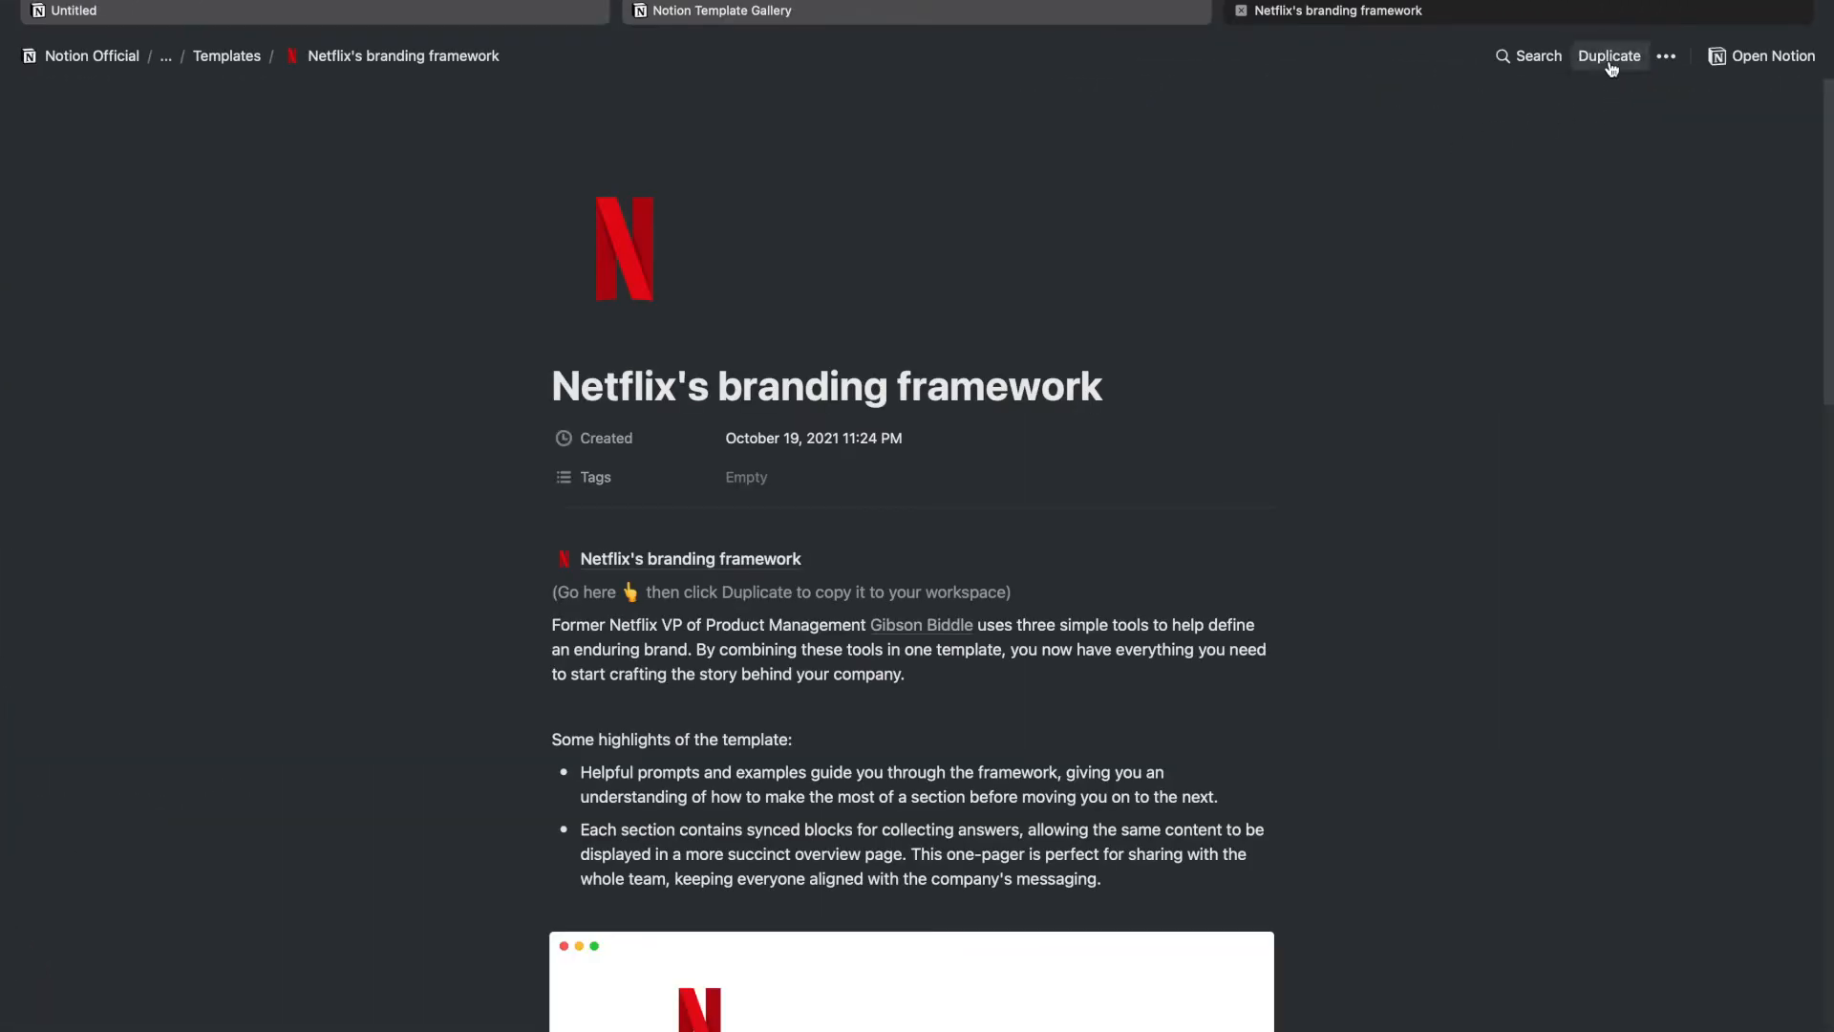
left_click(1609, 57)
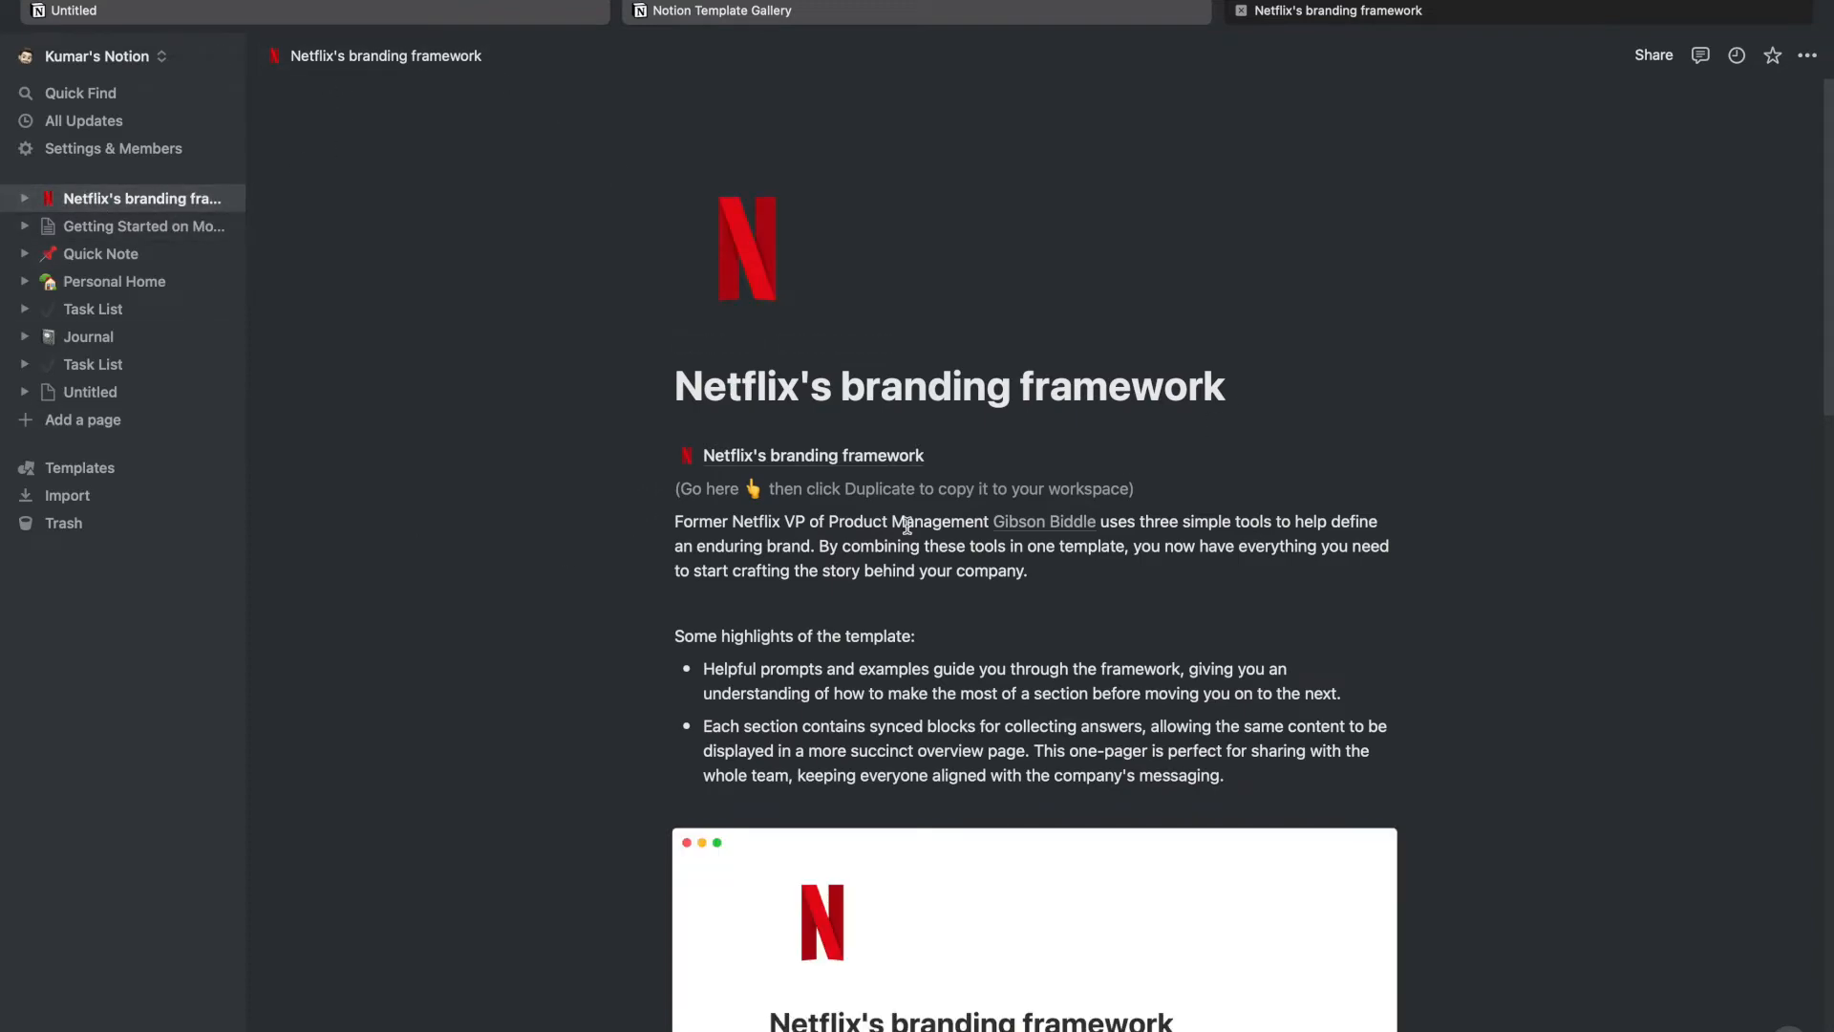
Look through the duplicated Netflix's branding framework page, including its positioning model and company questions.
scroll(908, 492, "down", 20)
scroll(955, 597, "up", 12)
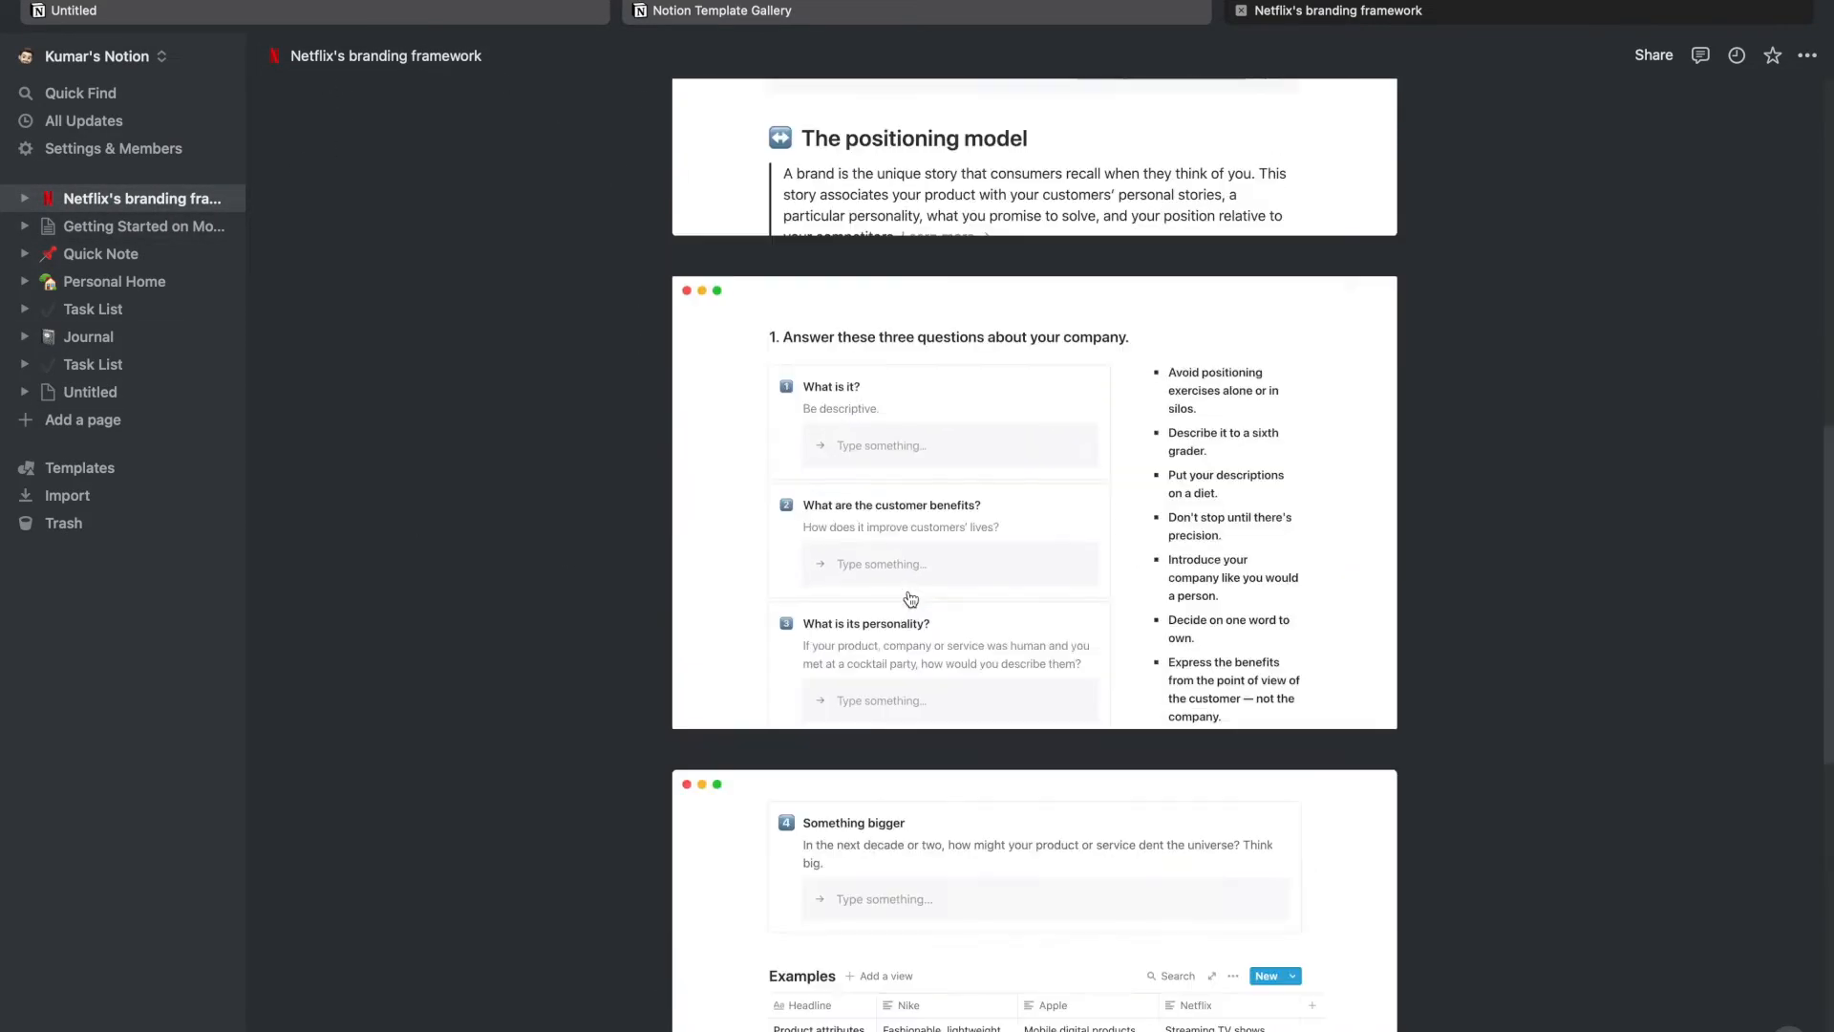
scroll(910, 599, "up", 10)
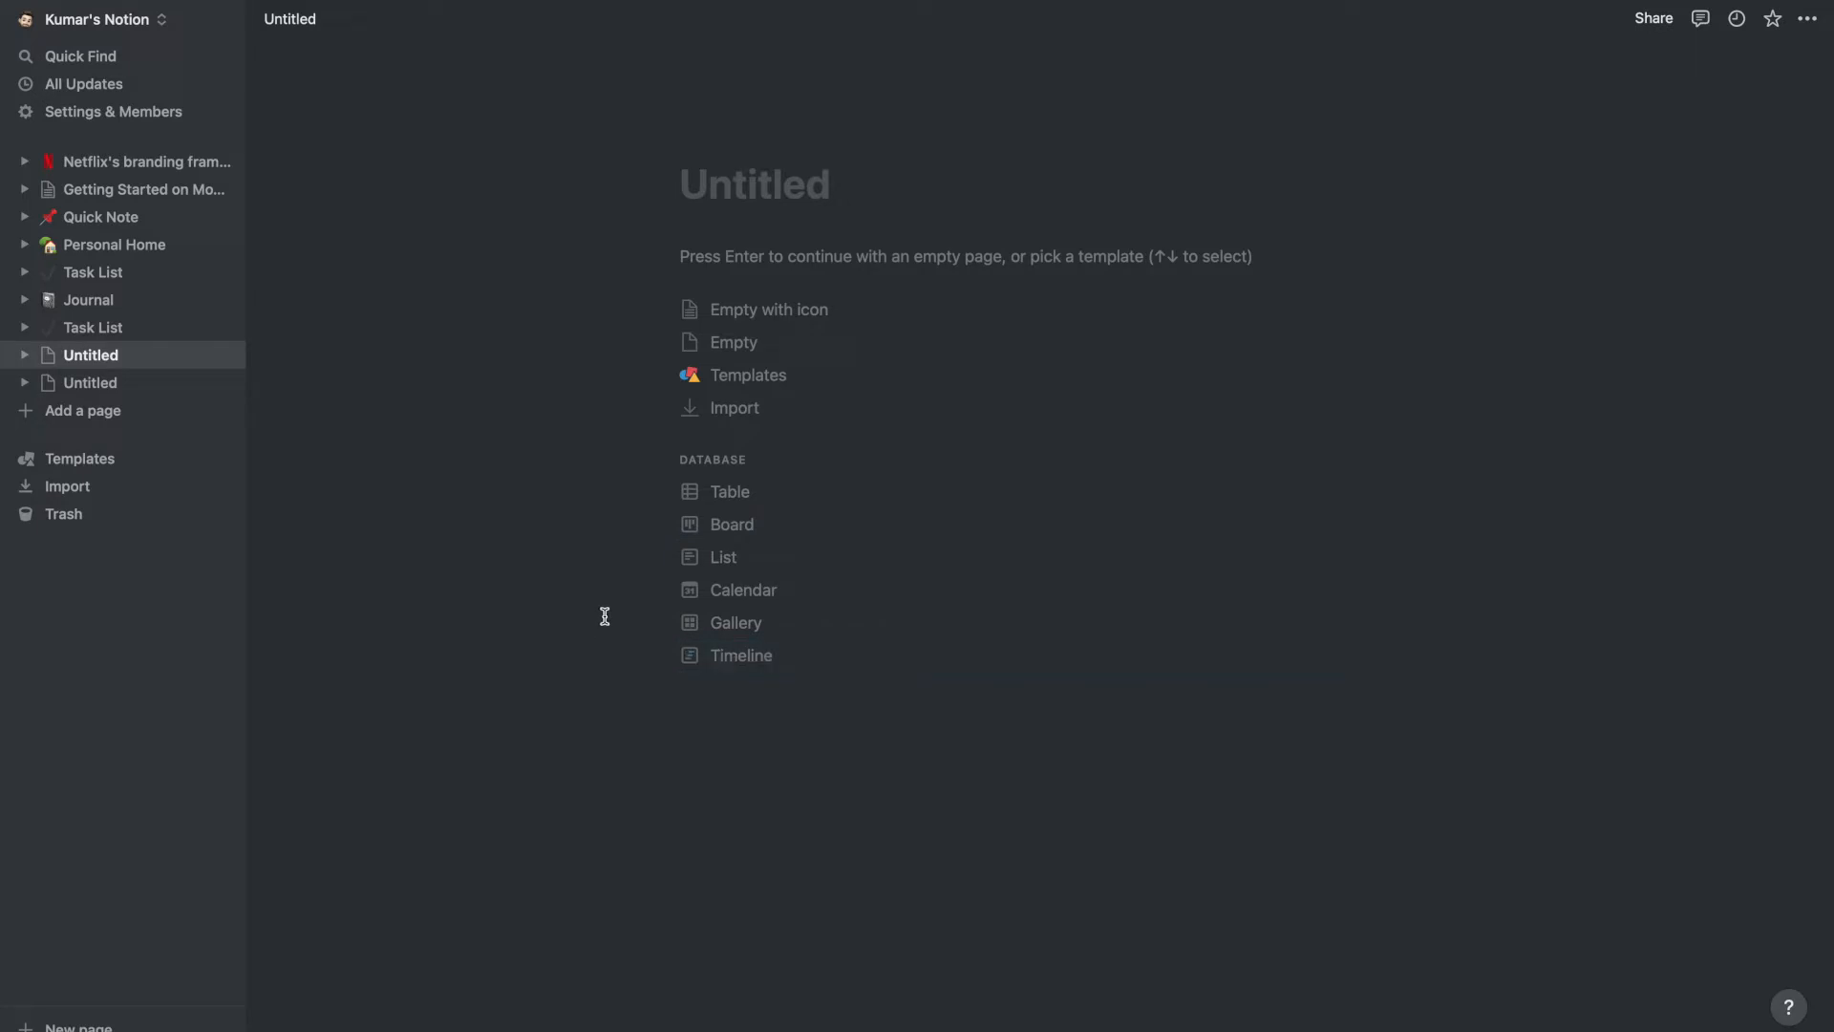
Turn the untitled page into a table database titled "Sample tabular database".
left_click(689, 498)
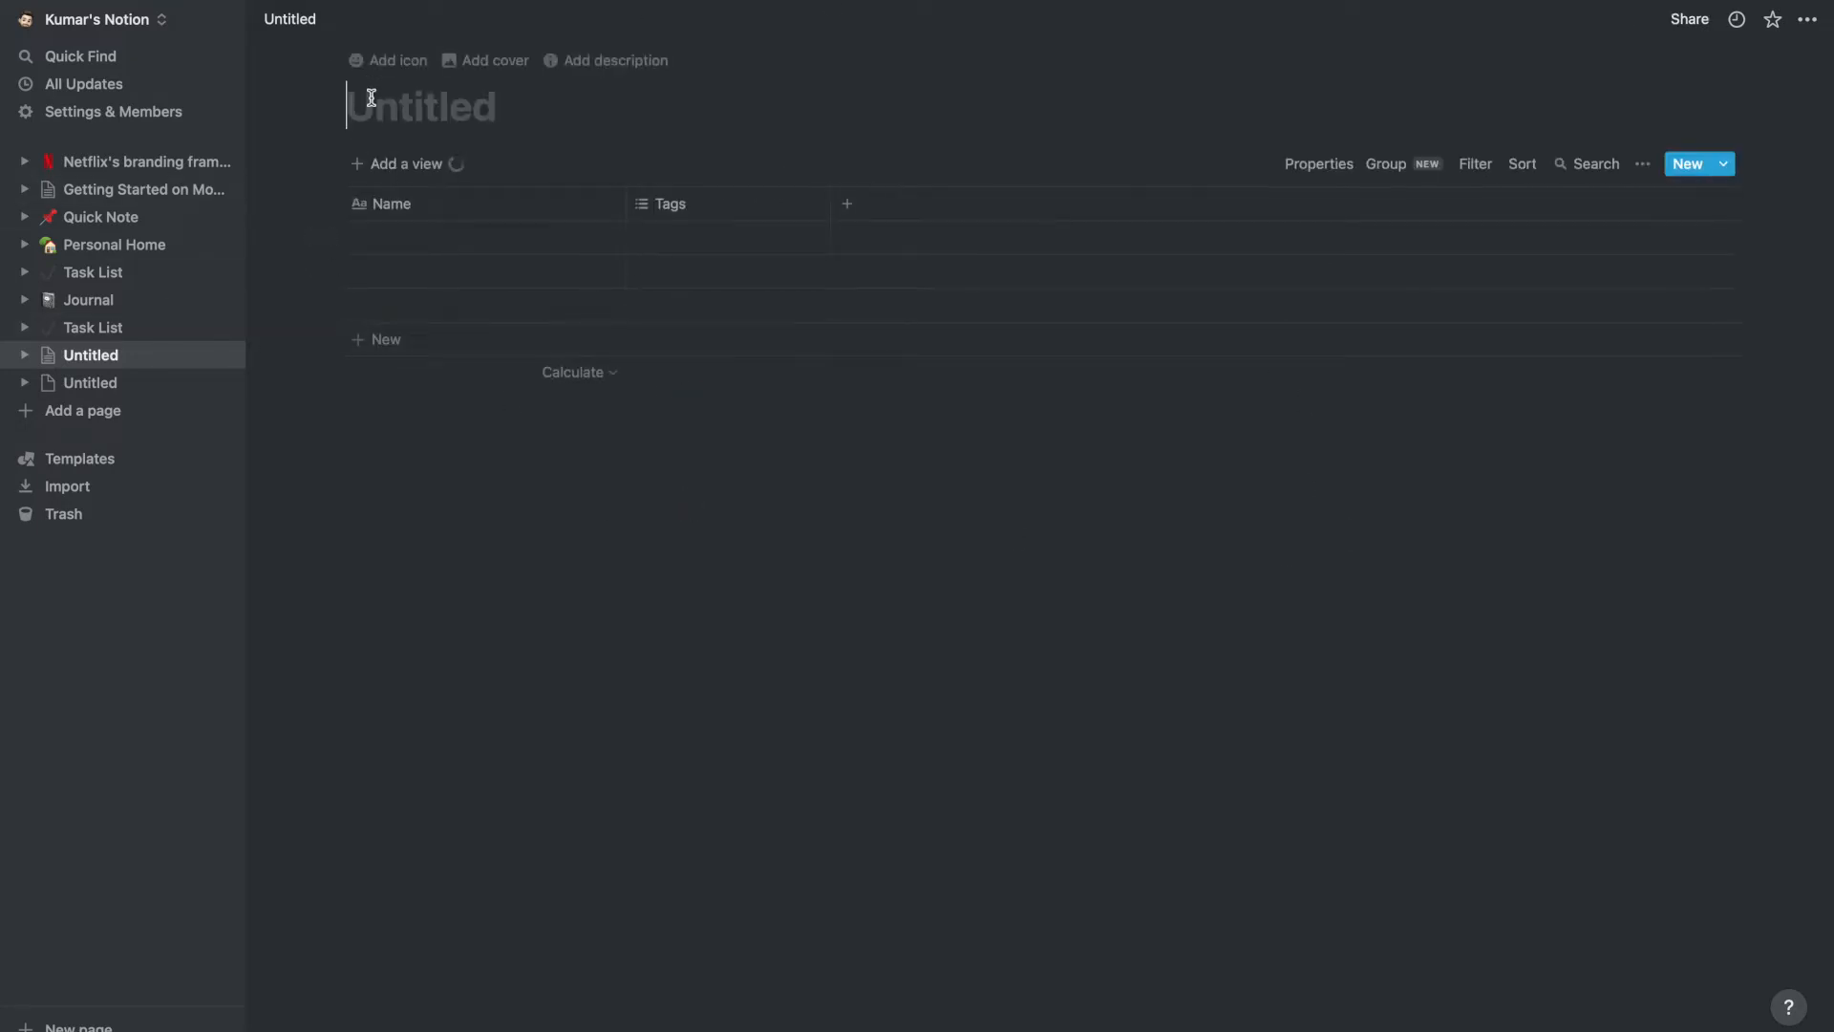
type("Sa")
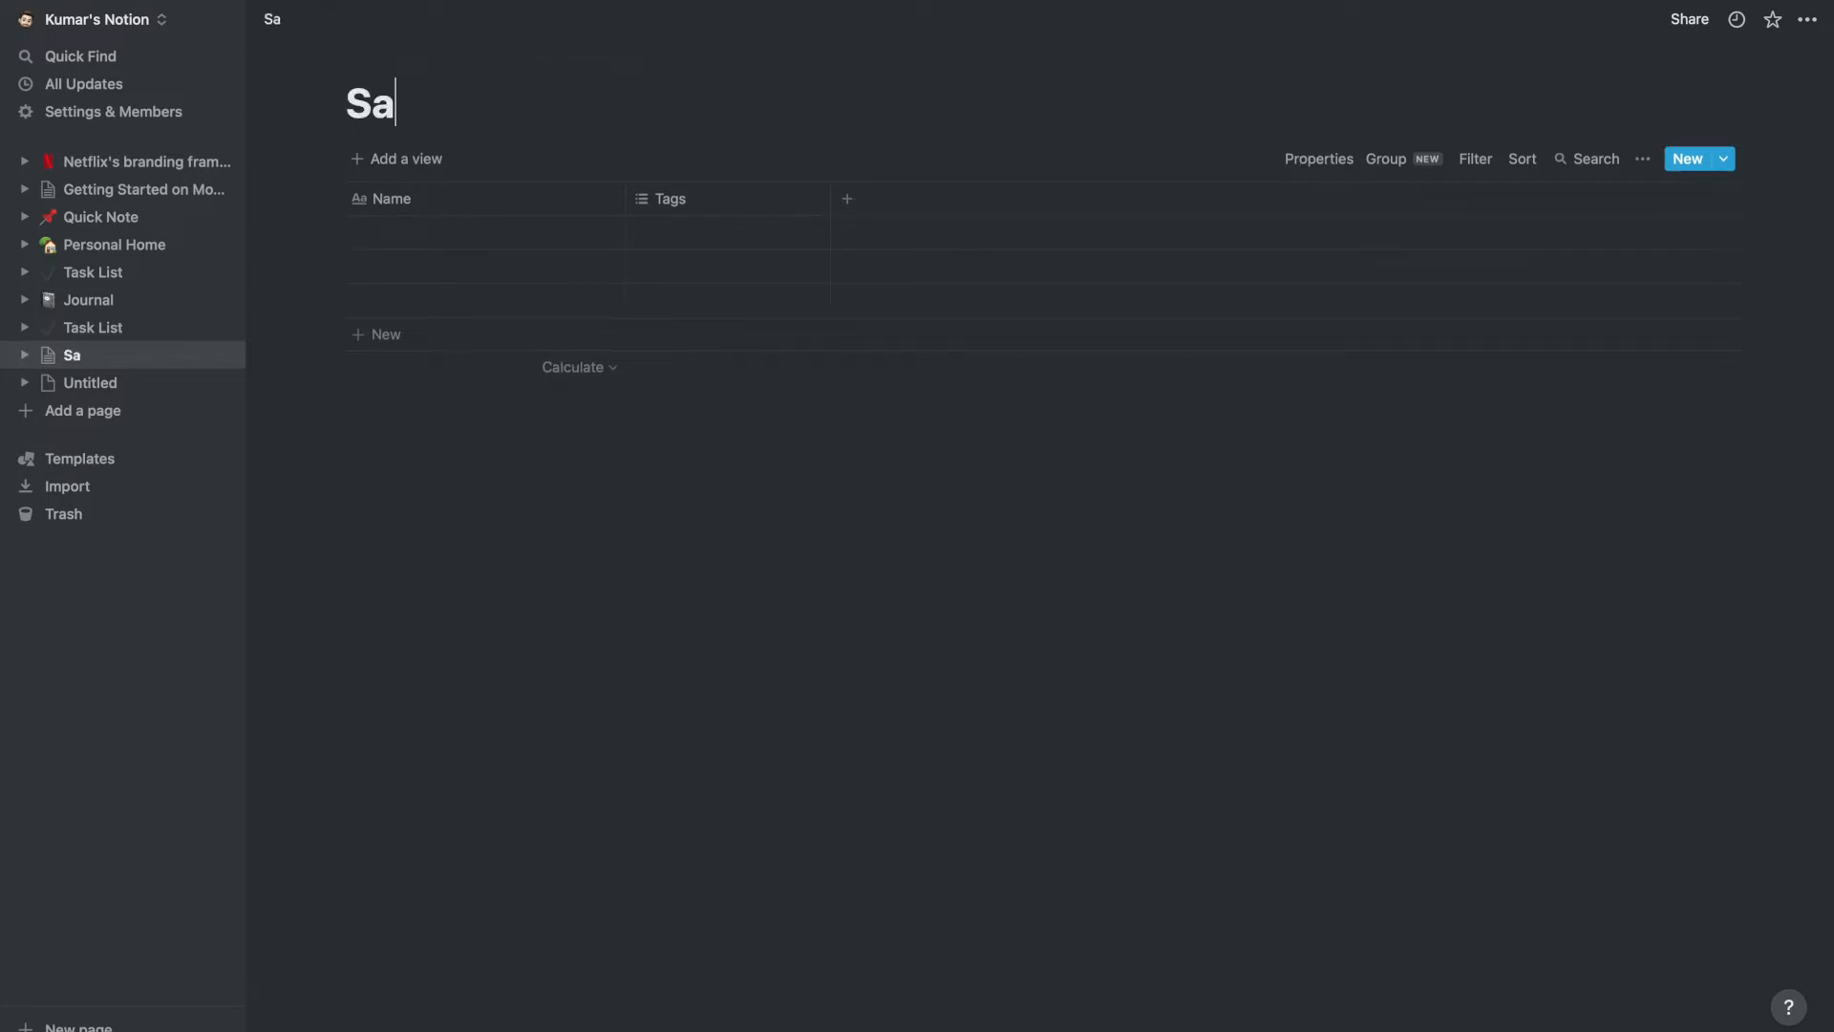
type("mple tab")
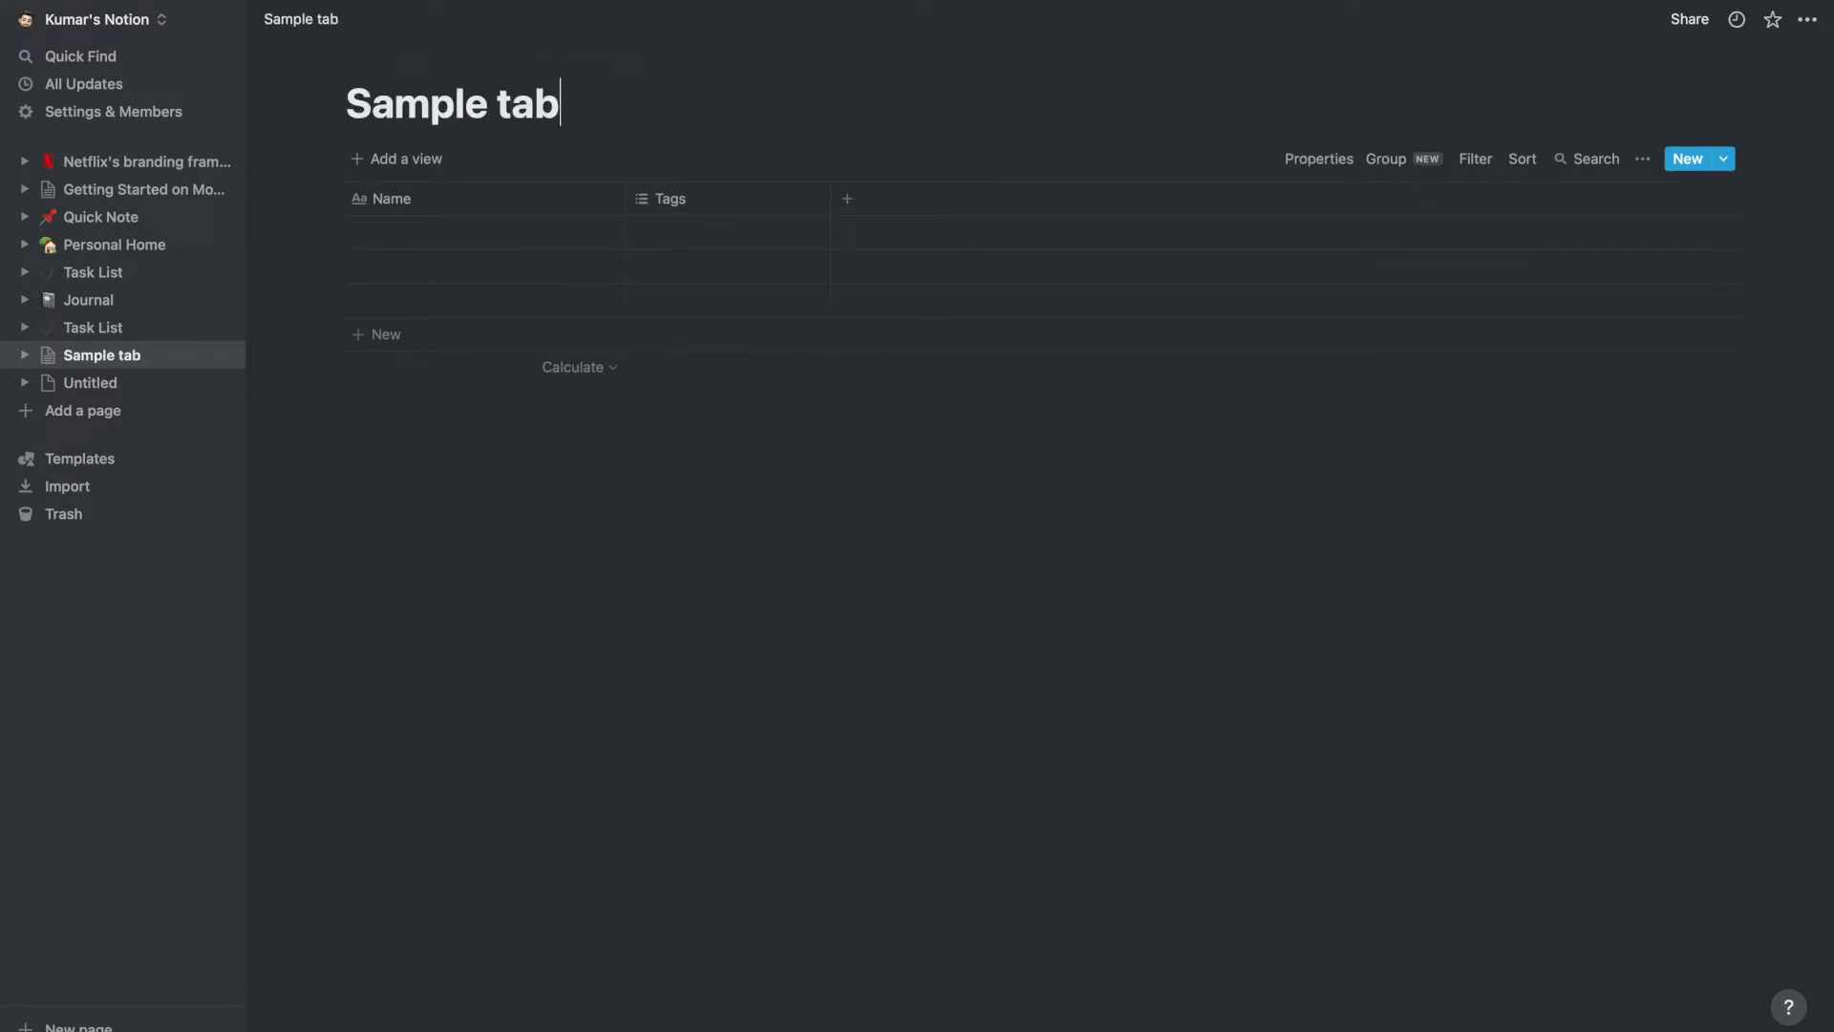
type("ular database")
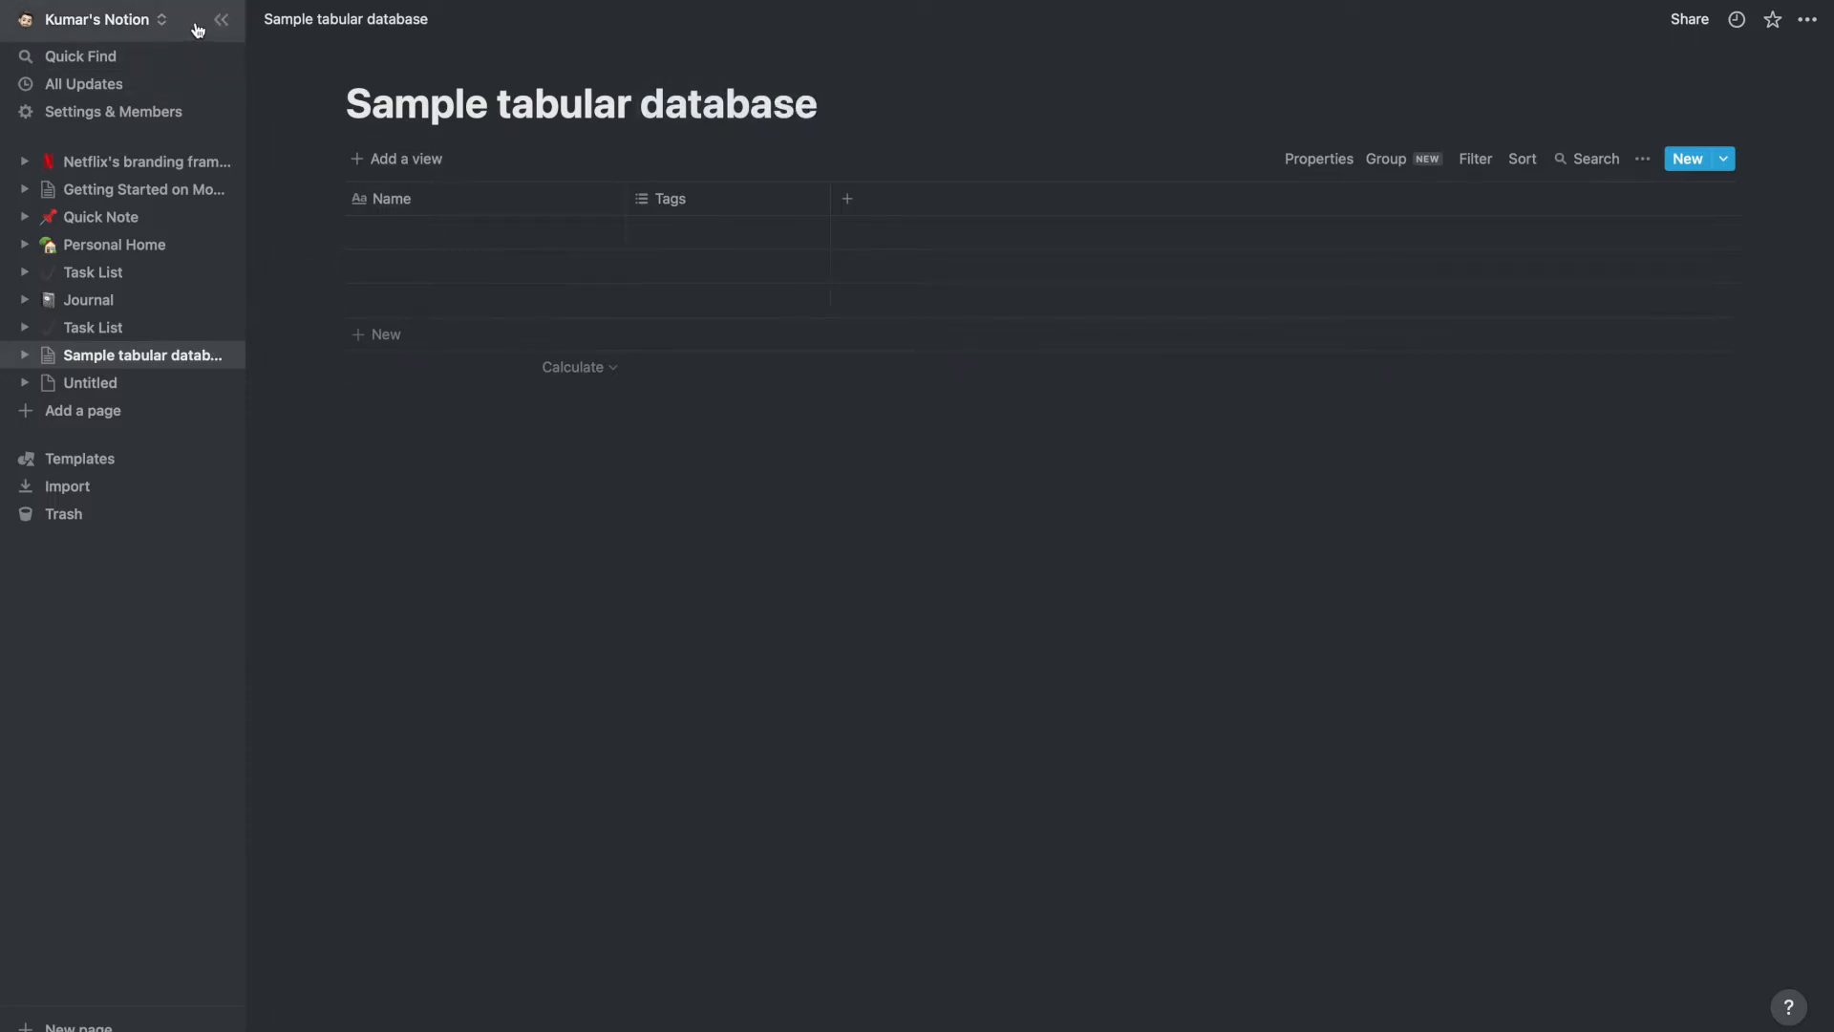
Collapse the sidebar and view the empty page behind the table's first row.
left_click(220, 20)
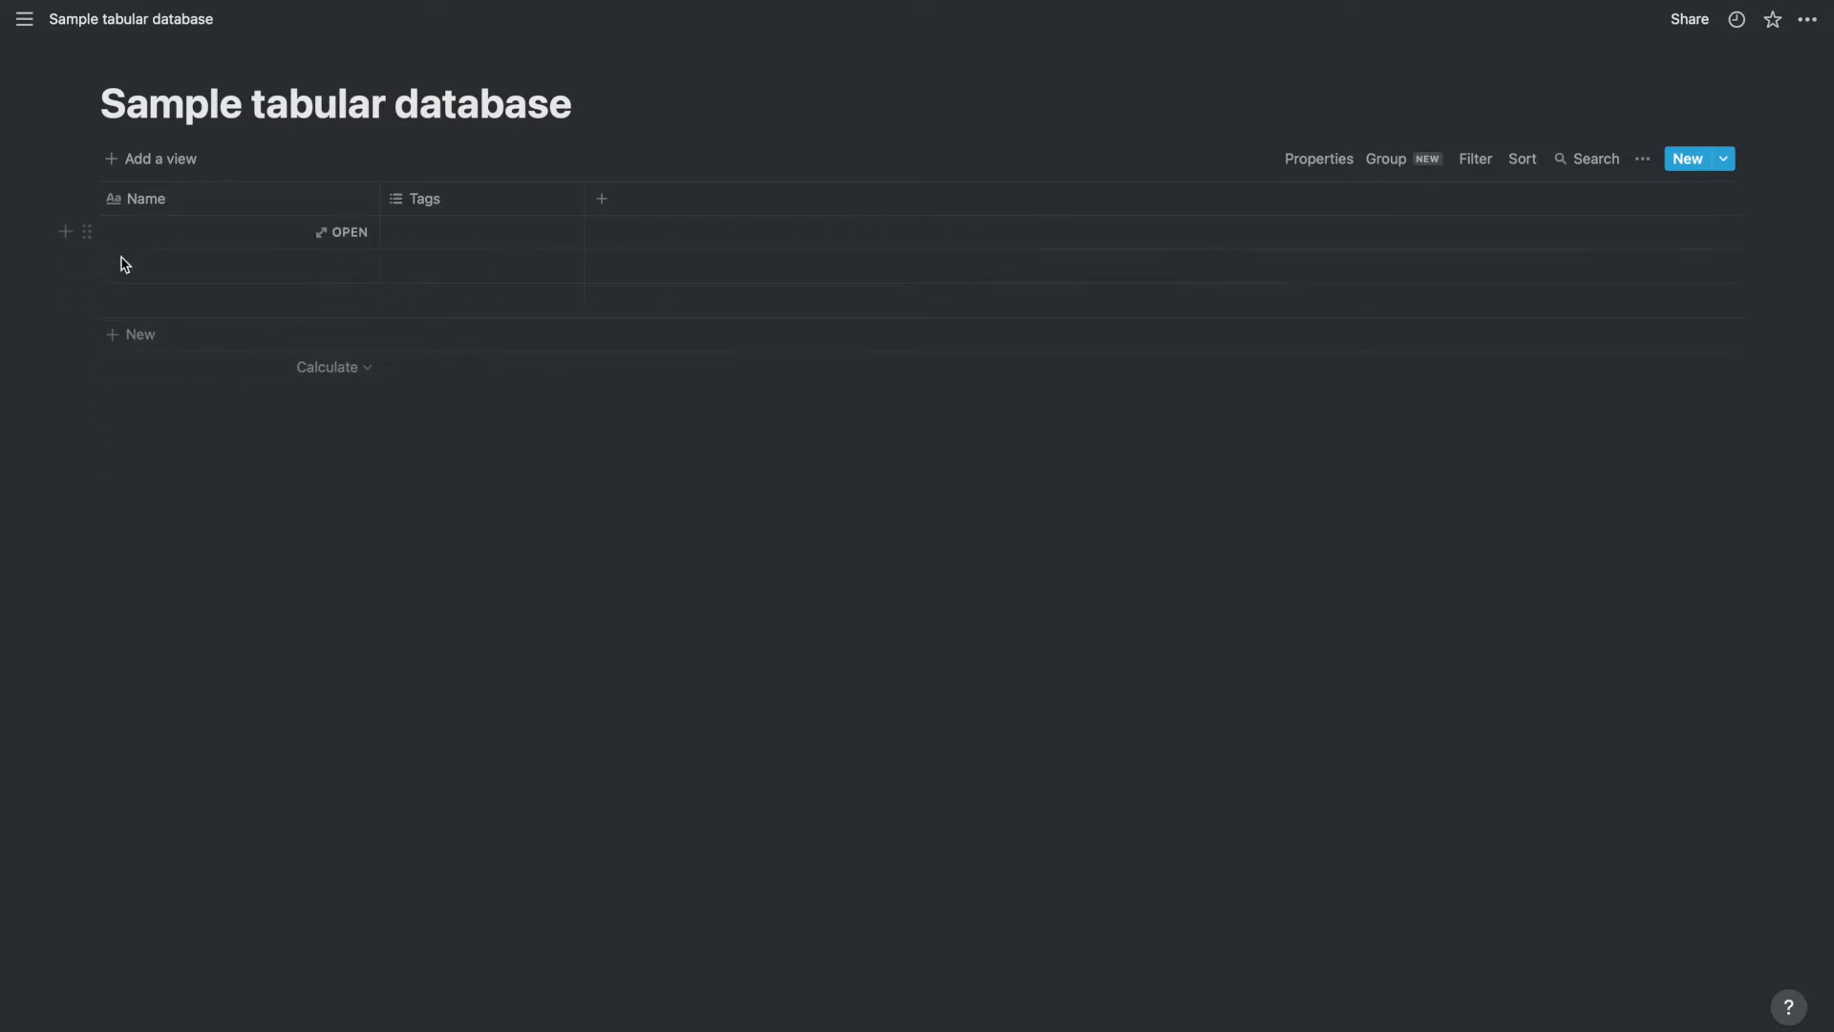
left_click(344, 233)
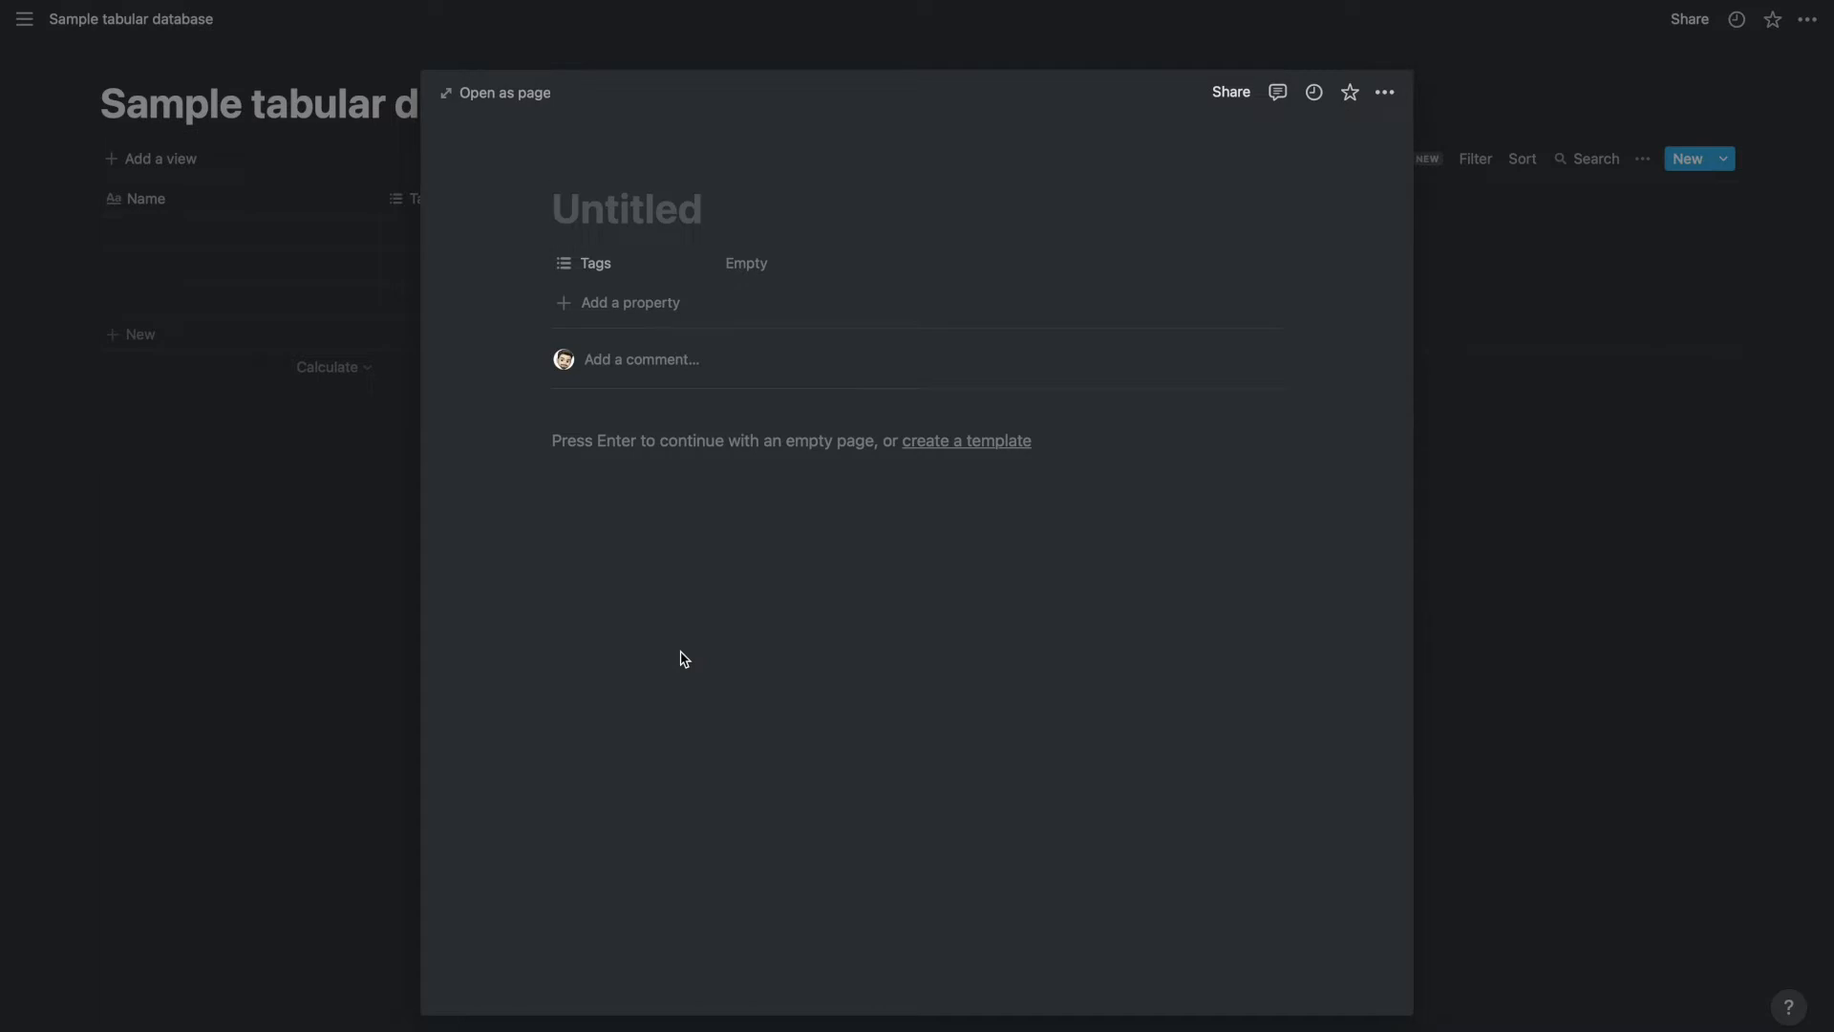
left_click(204, 786)
Retitle the table database as "Note taking database → physics".
left_click(627, 106)
type("->")
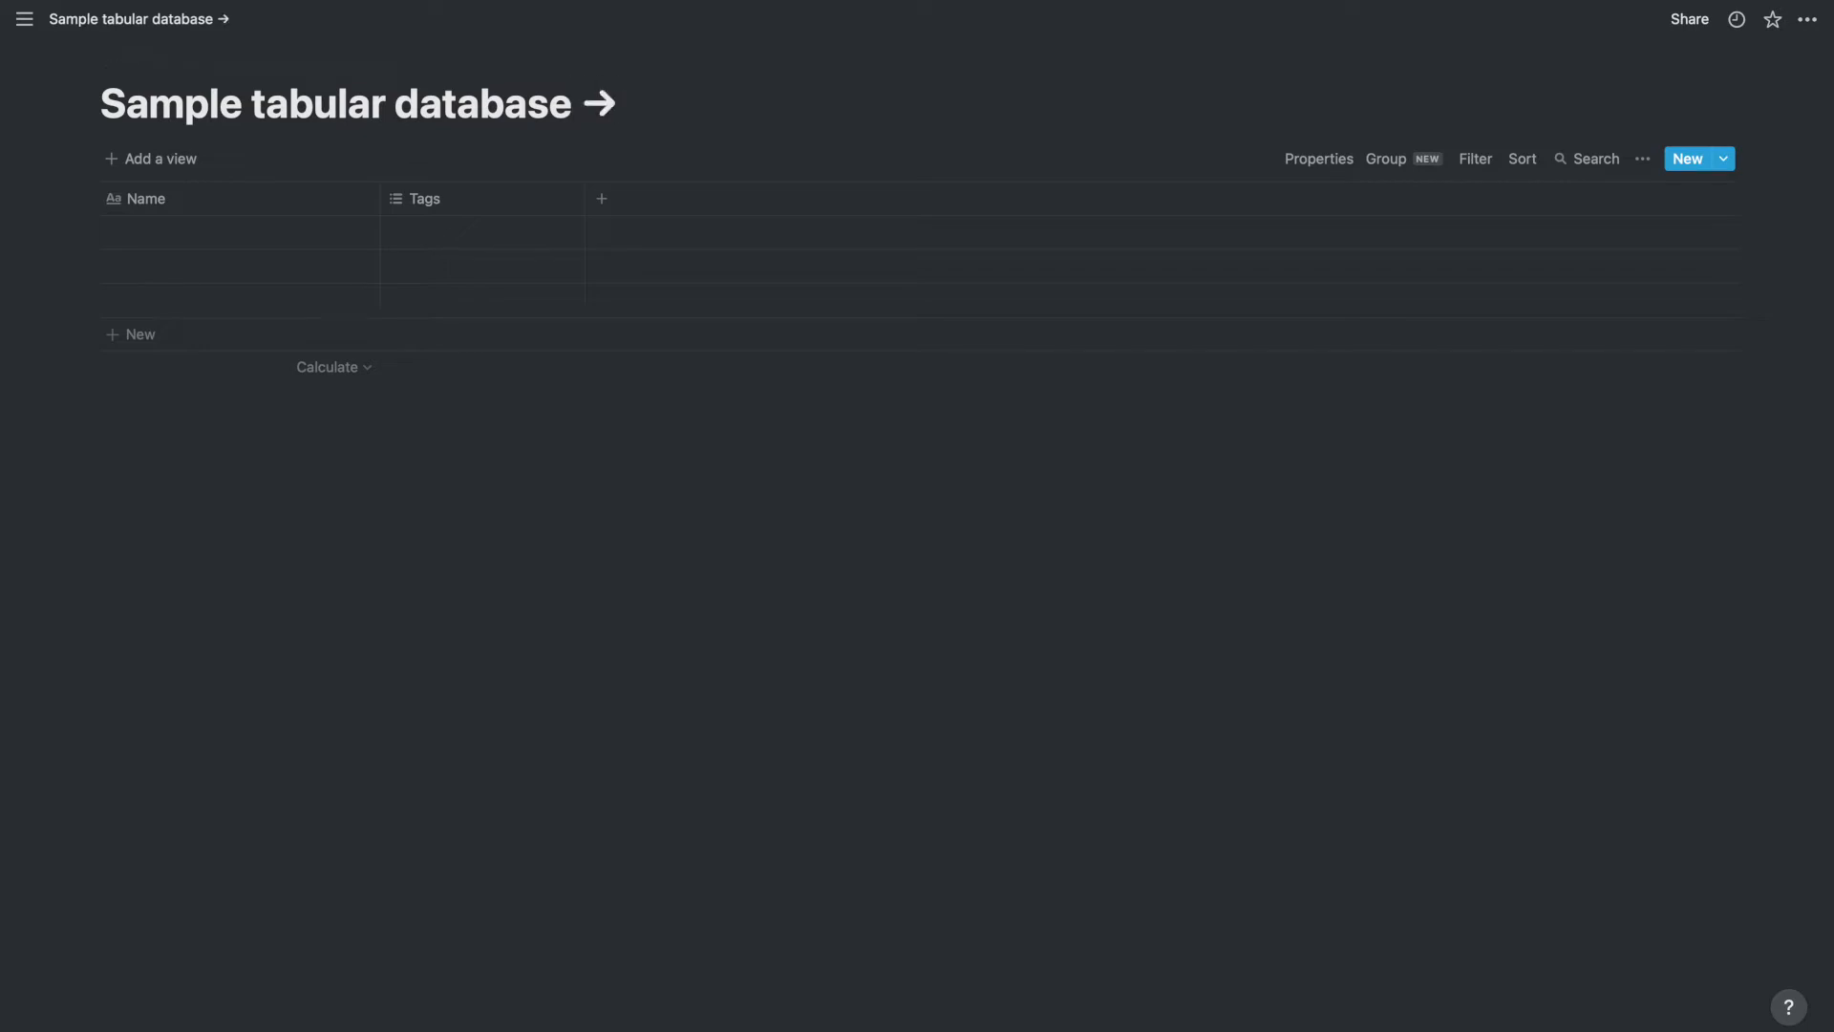
key("ctrl+a")
key("BackSpace")
type("Notes")
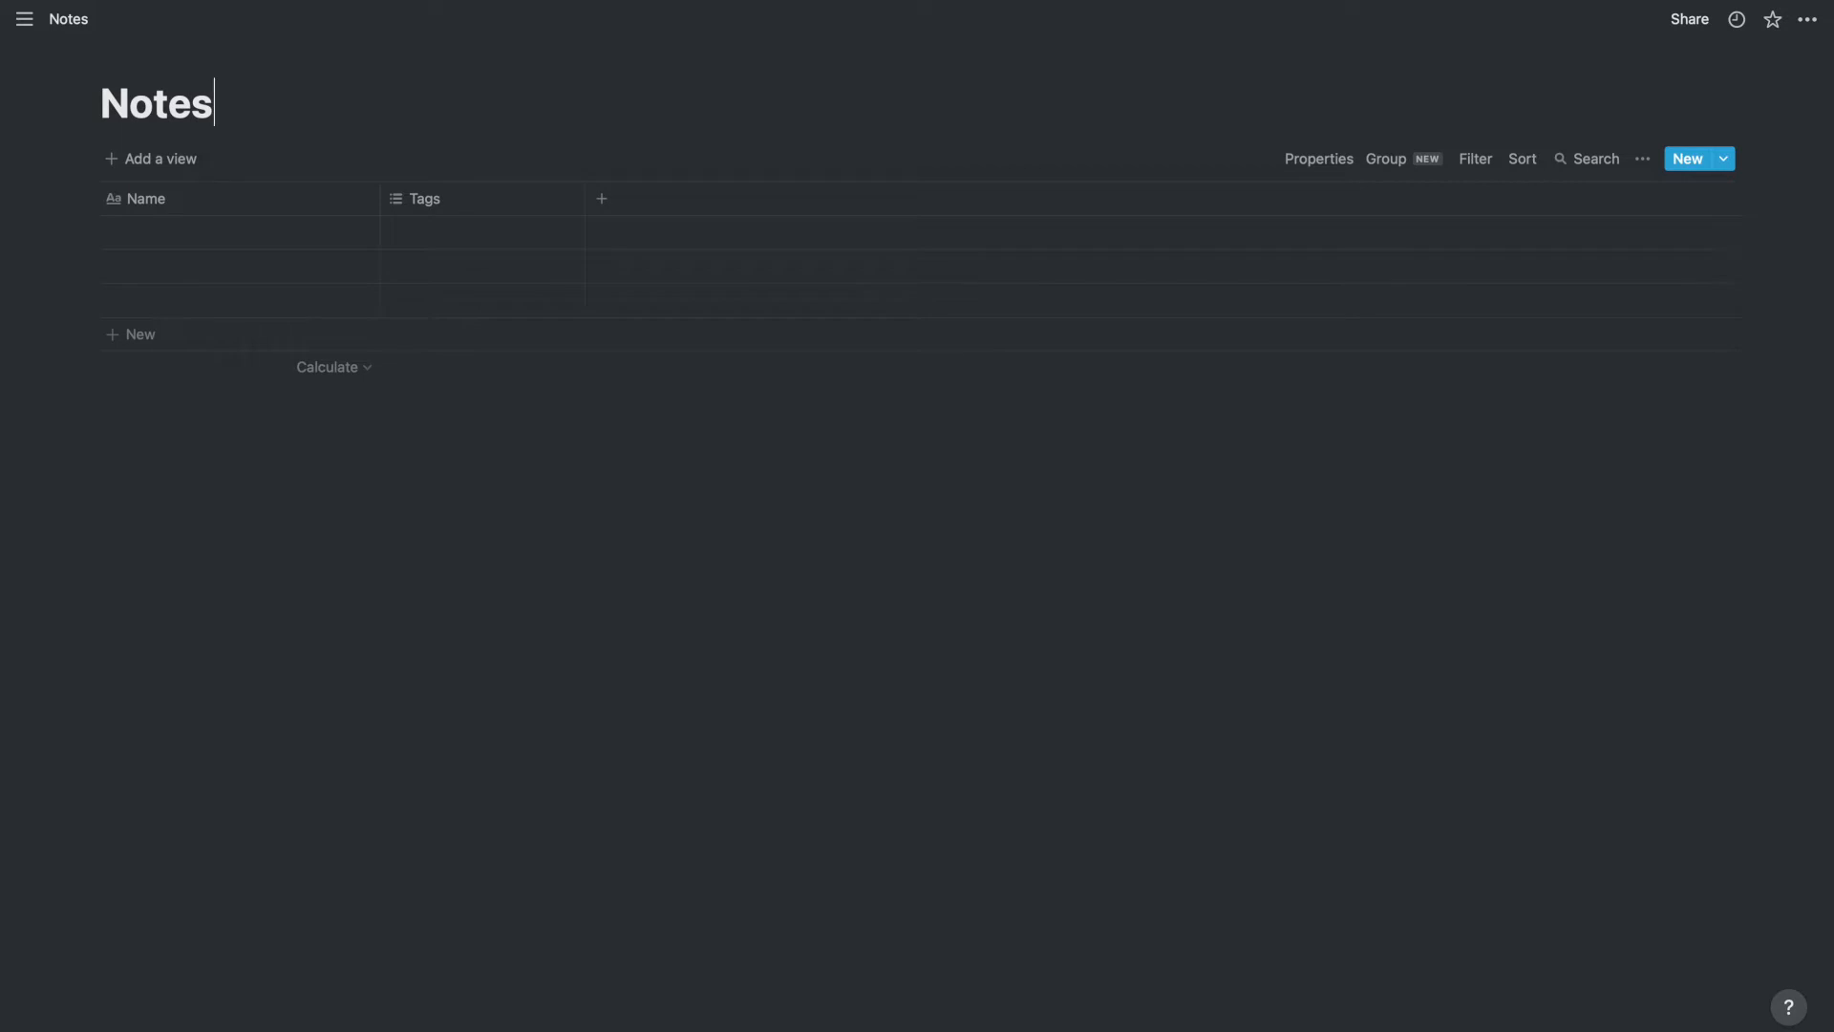
key("BackSpace")
type("taking d")
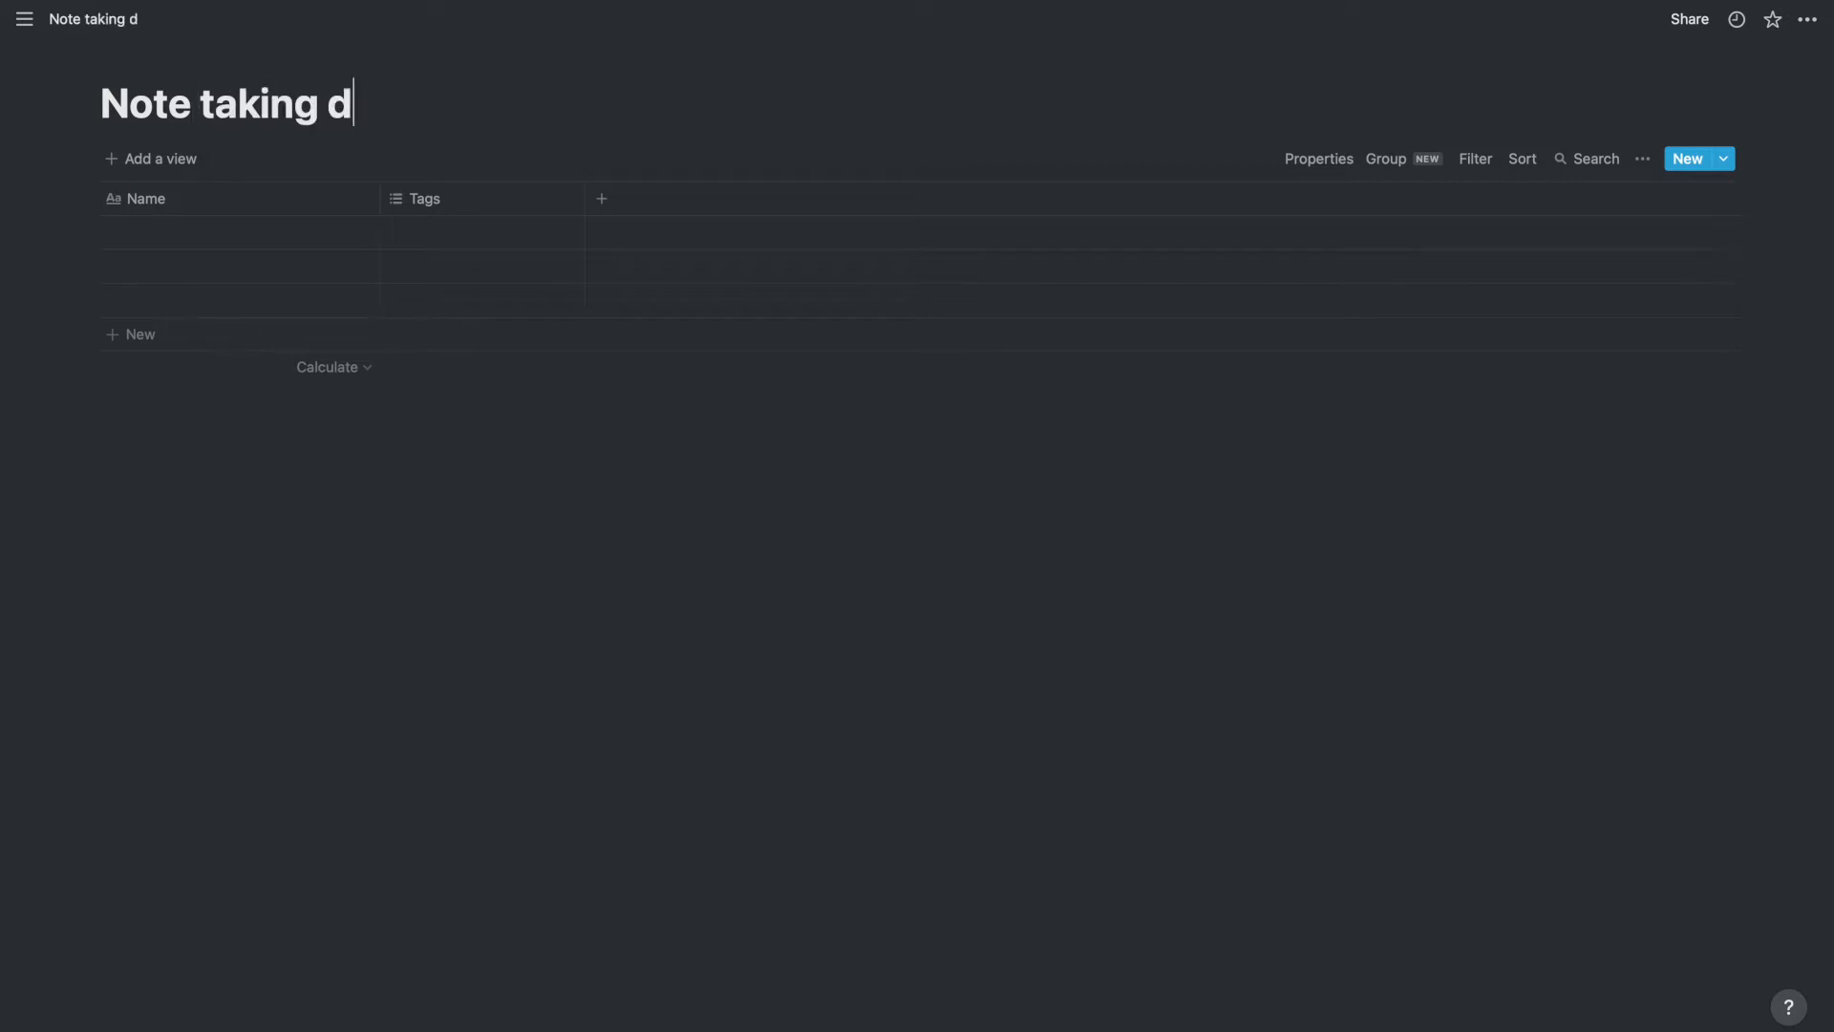
type("atab")
type("-> ")
type("physics")
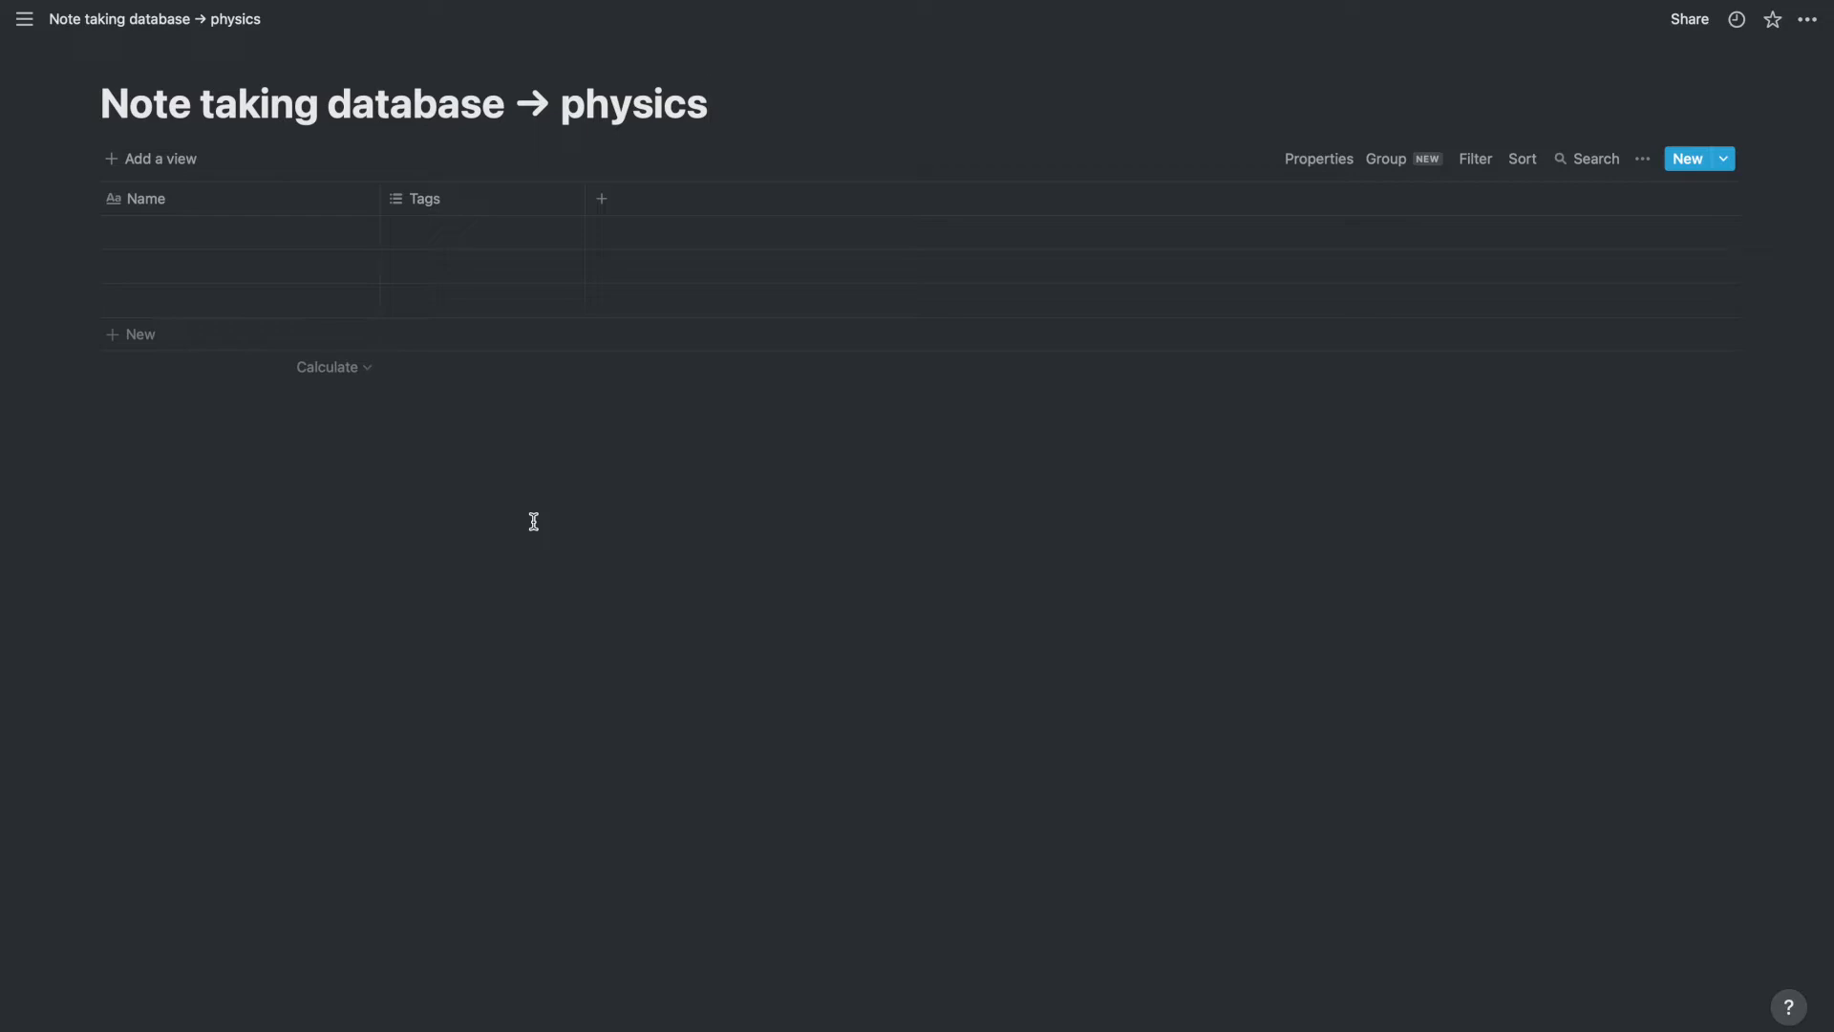
Title the page behind the table's first row "Thermodynamics" and reopen that page from its row.
left_click(253, 235)
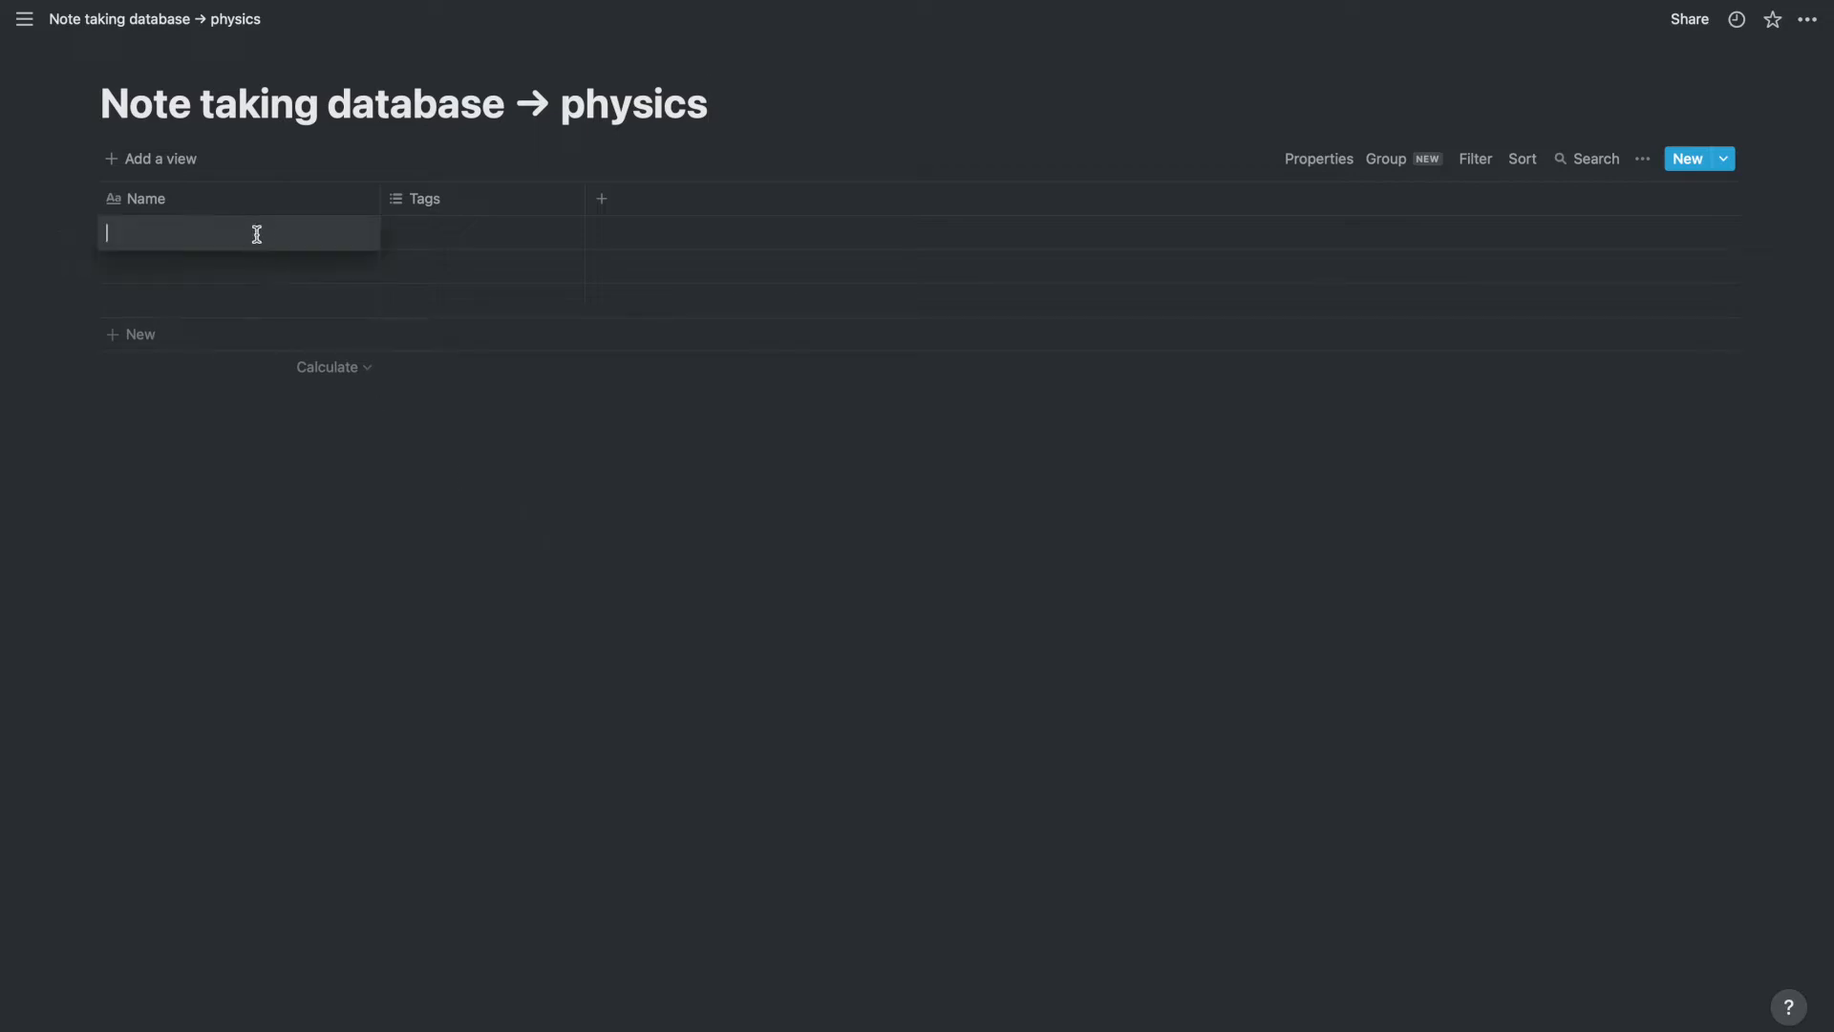
left_click(336, 235)
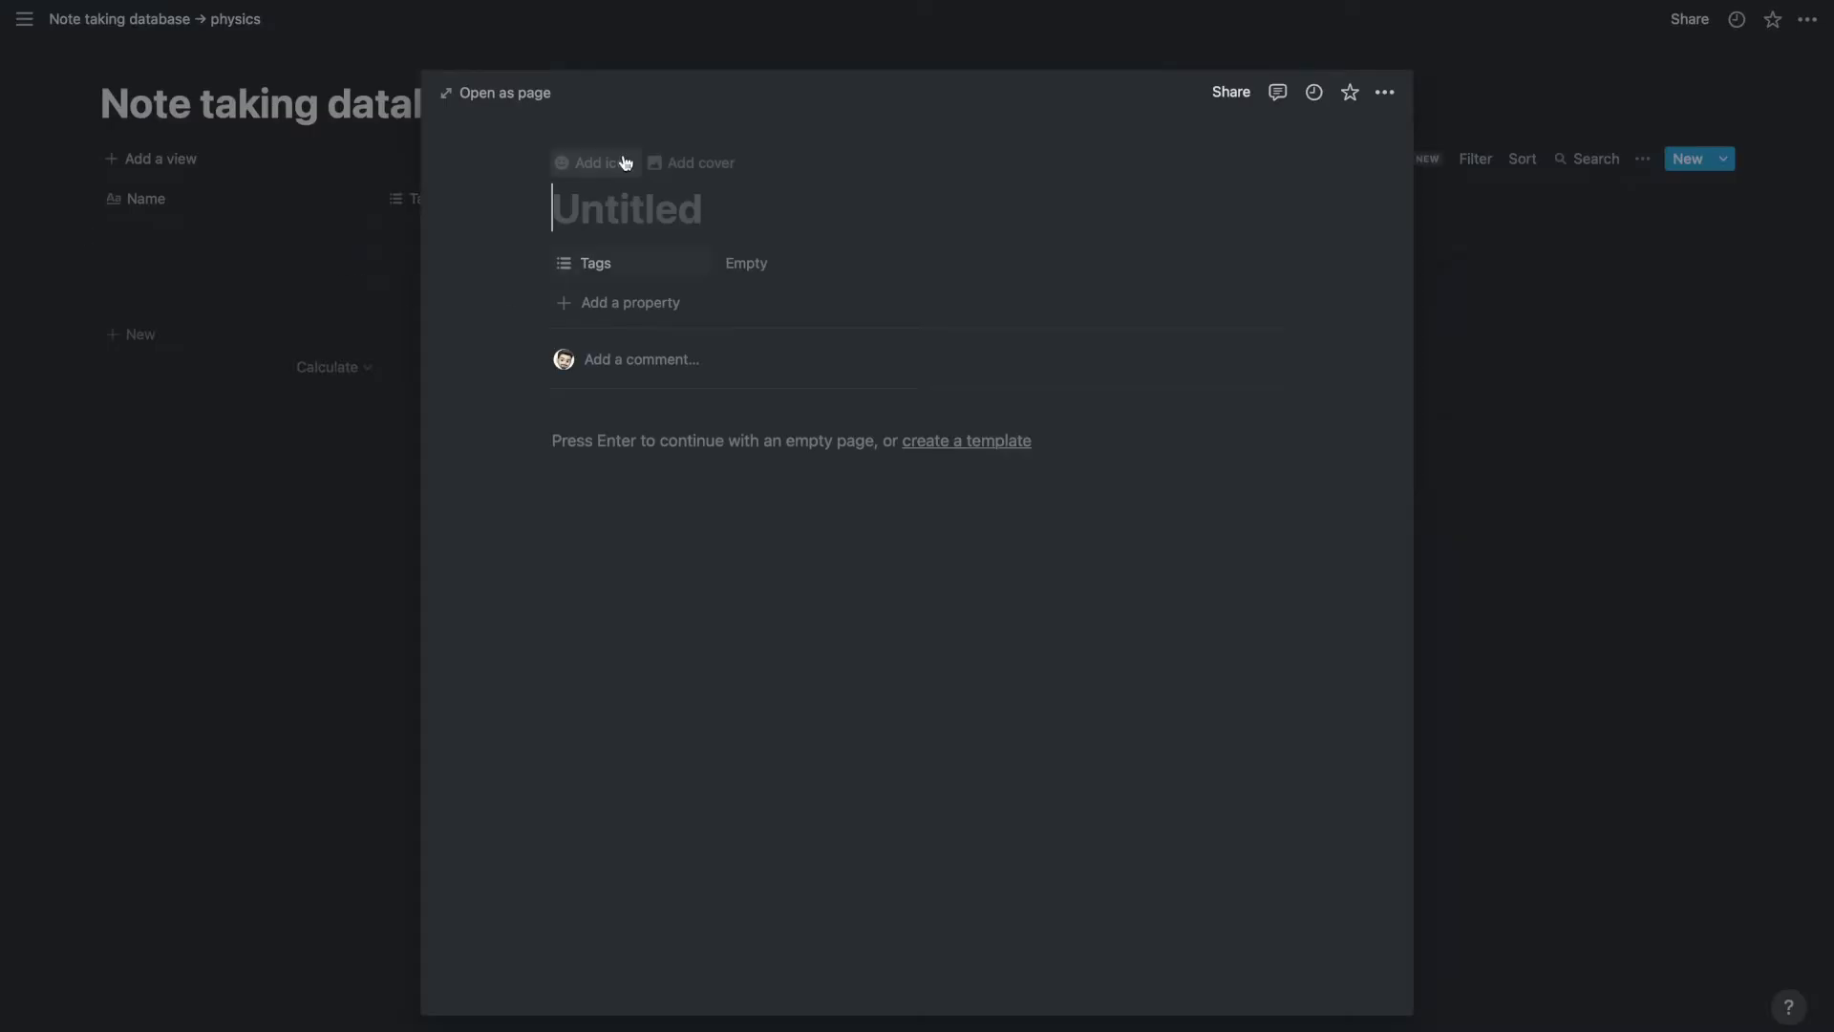
type("Thermodynamics")
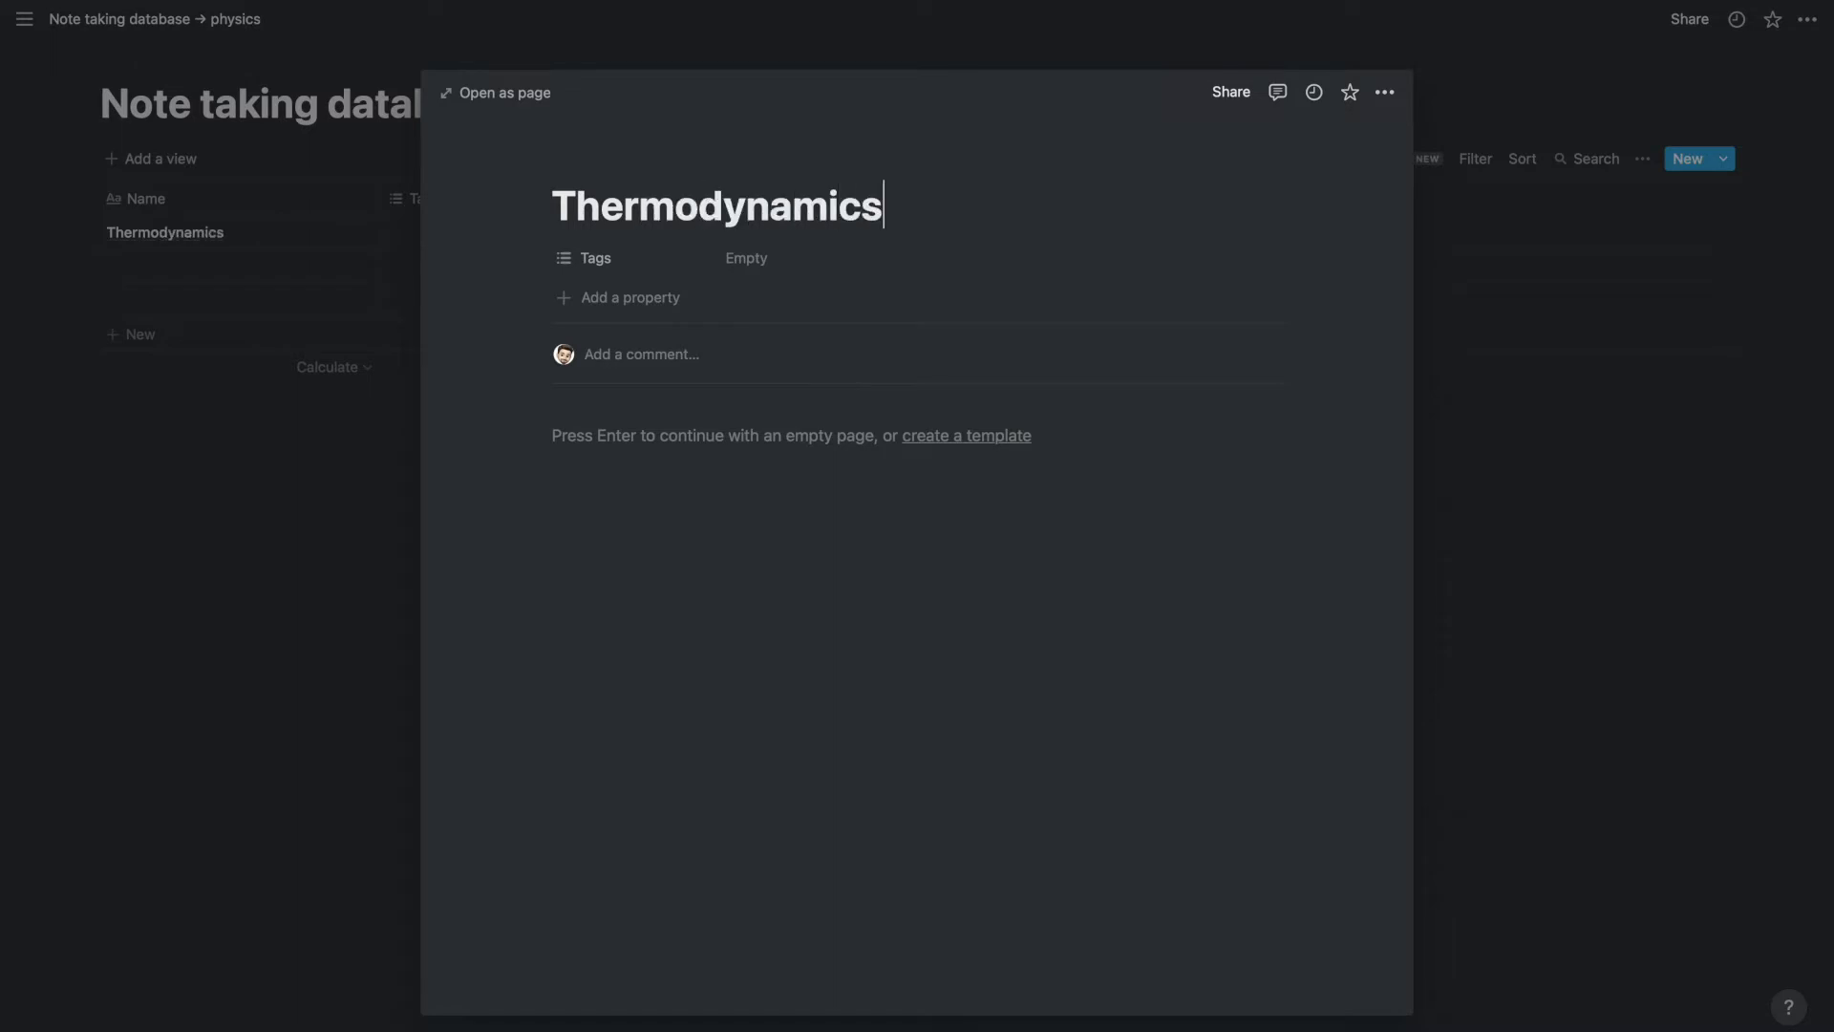
left_click(73, 638)
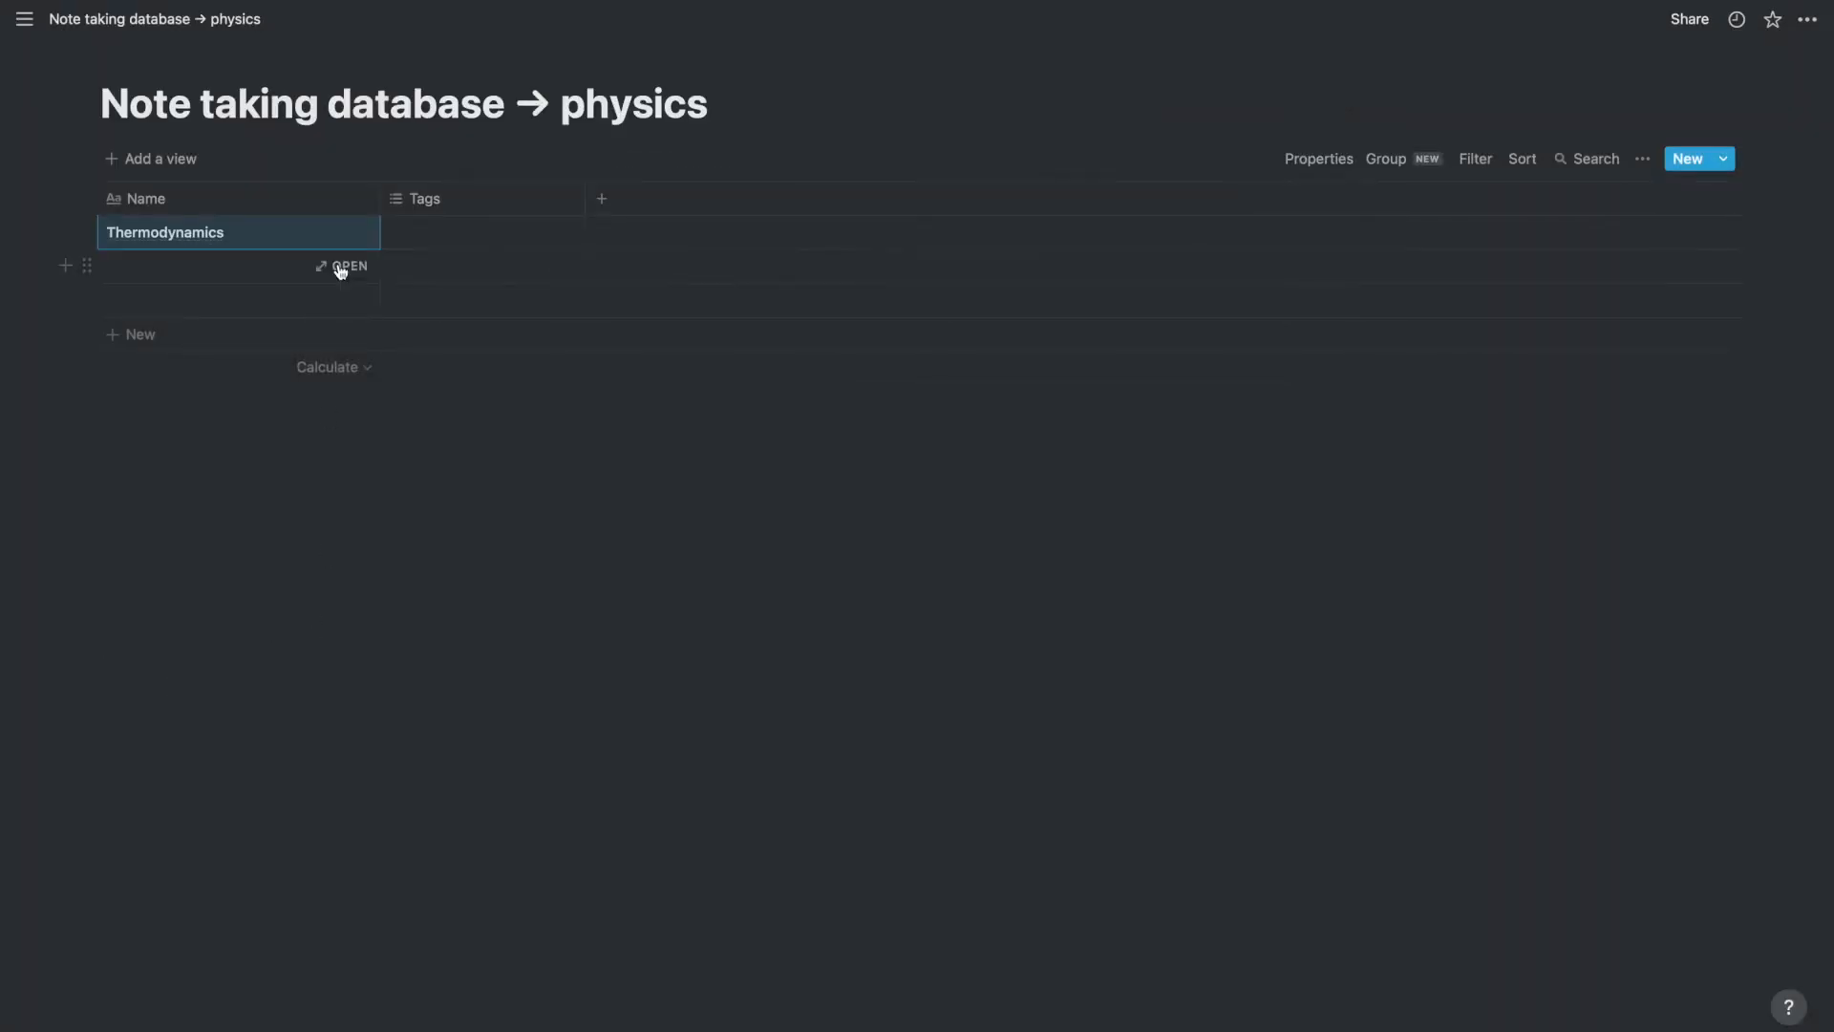
left_click(355, 231)
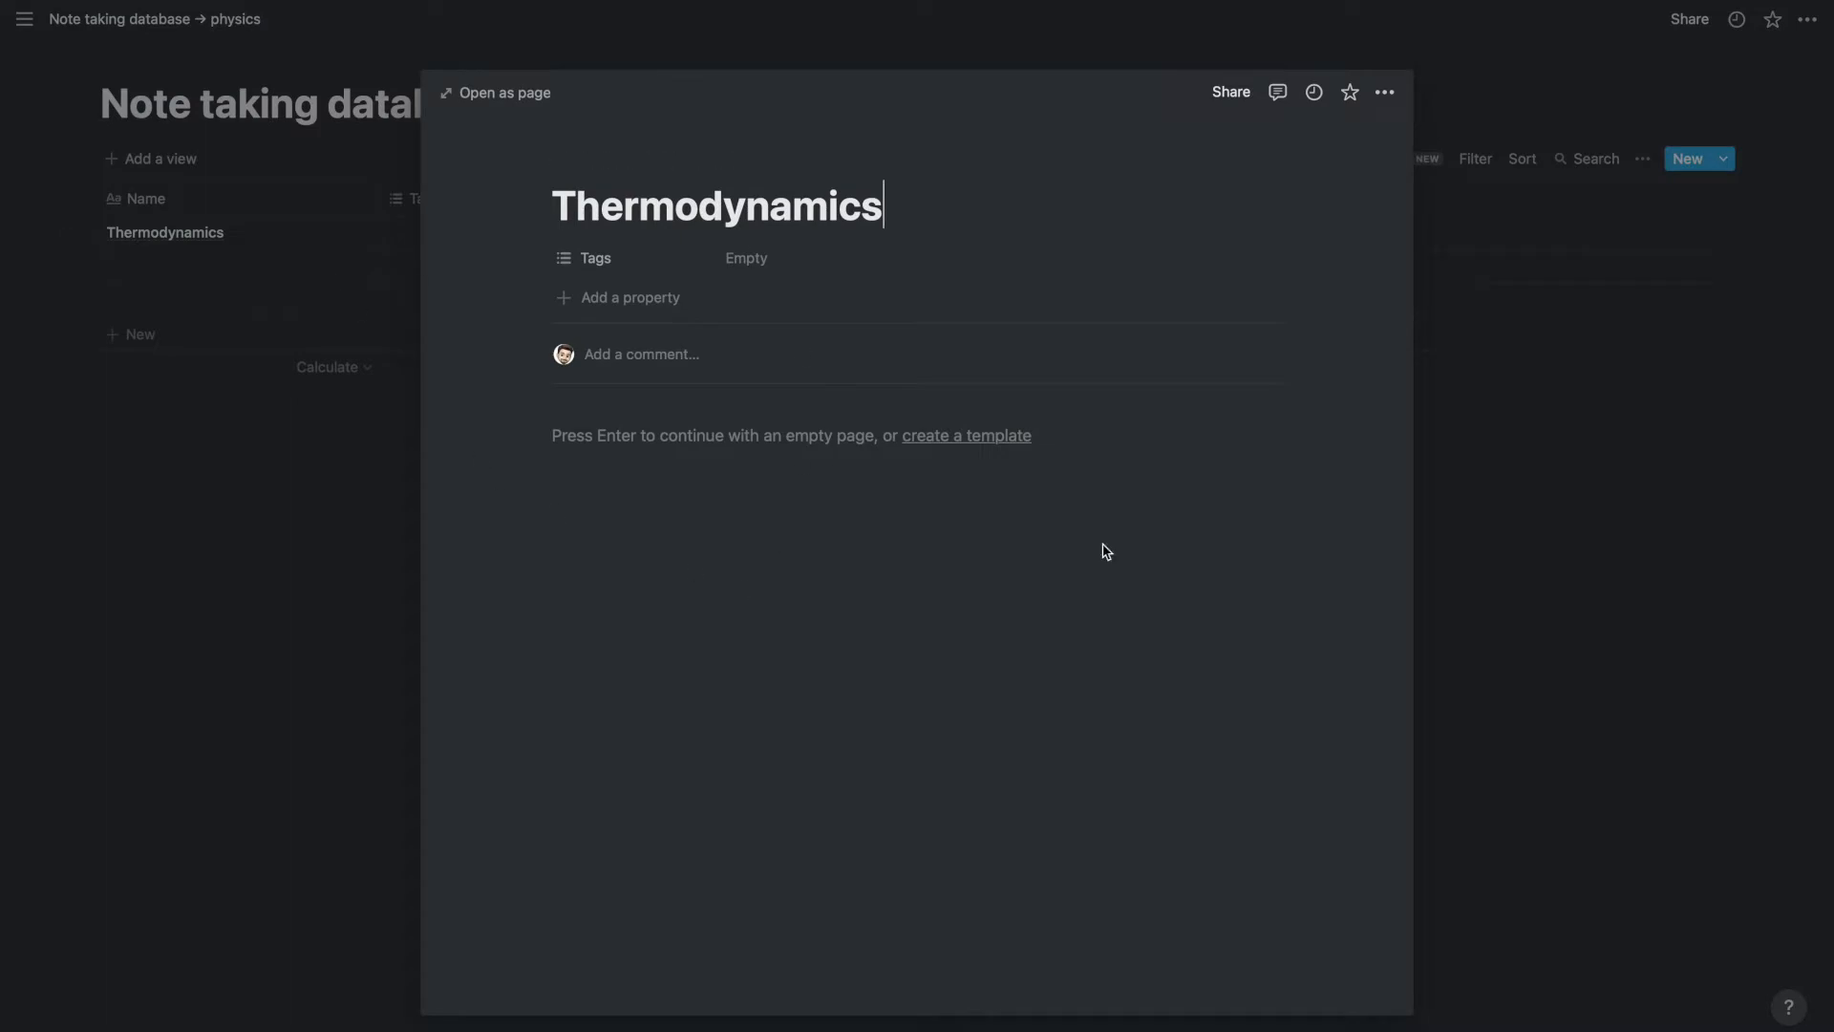
left_click(281, 556)
Name the second and third rows "part 2" and "part 3".
left_click(250, 268)
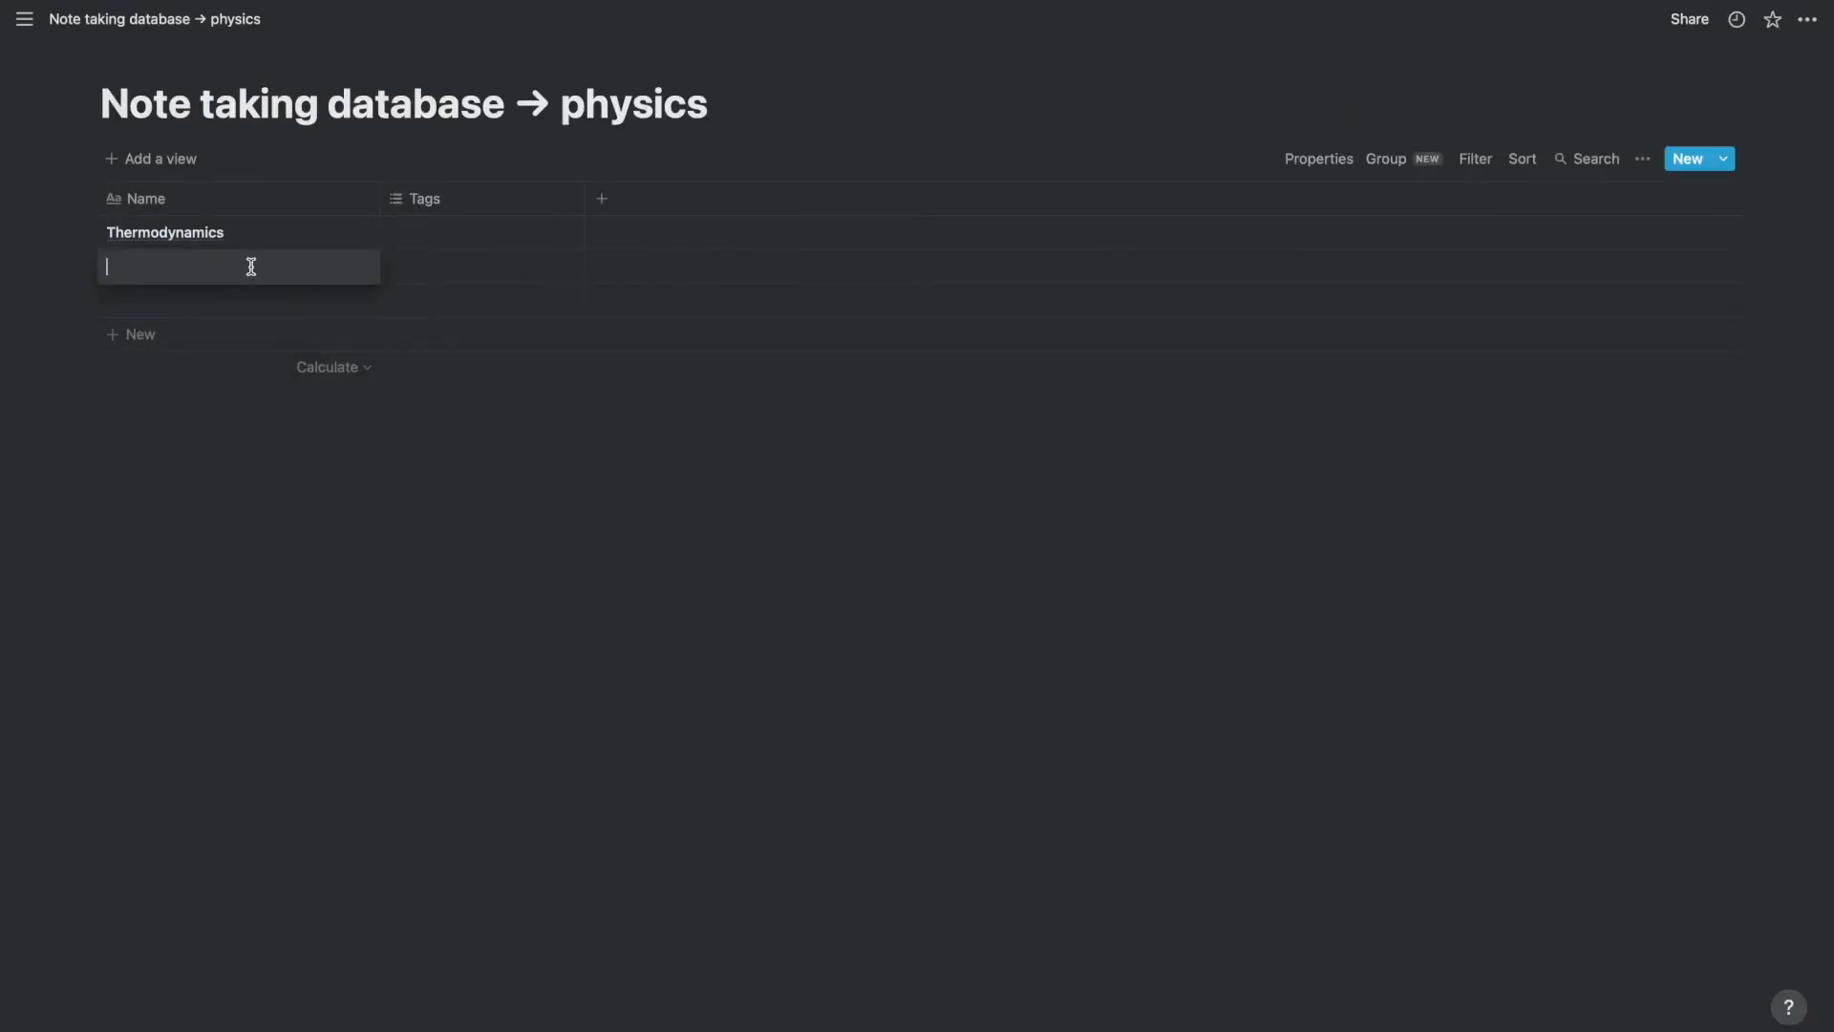
type("part 2")
left_click(222, 305)
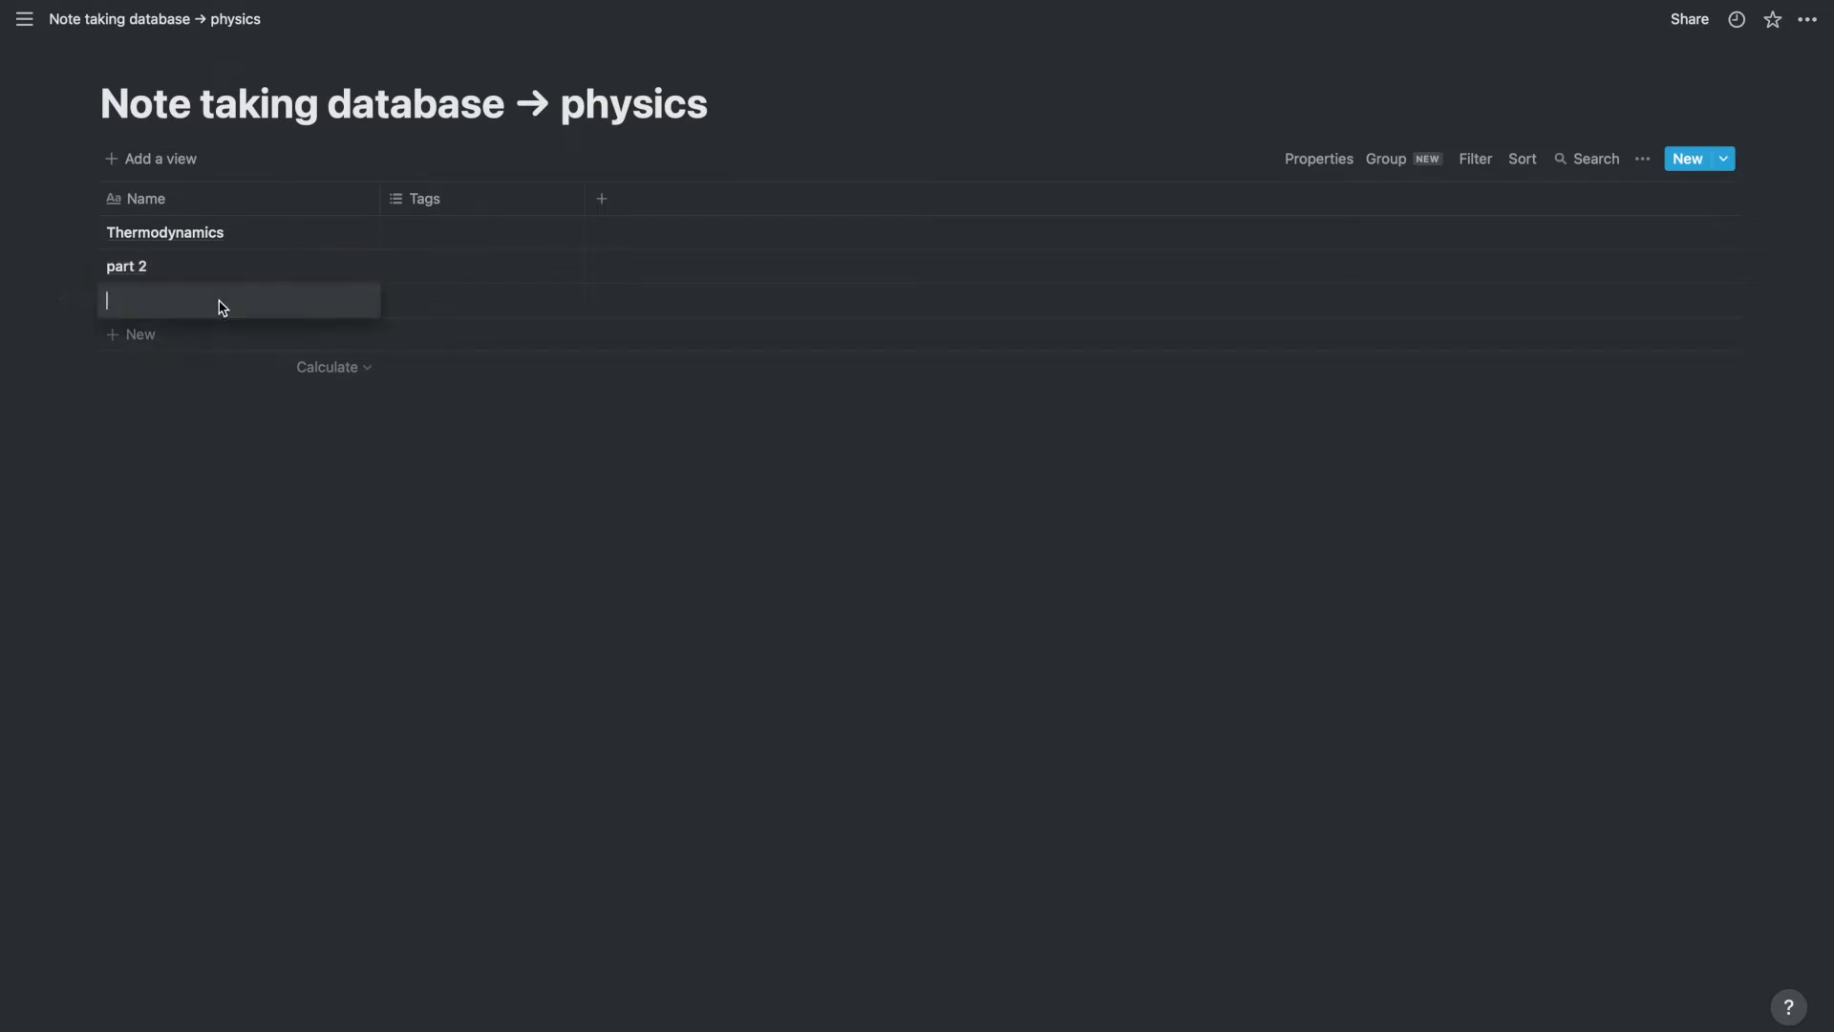
left_click(184, 535)
left_click(144, 544)
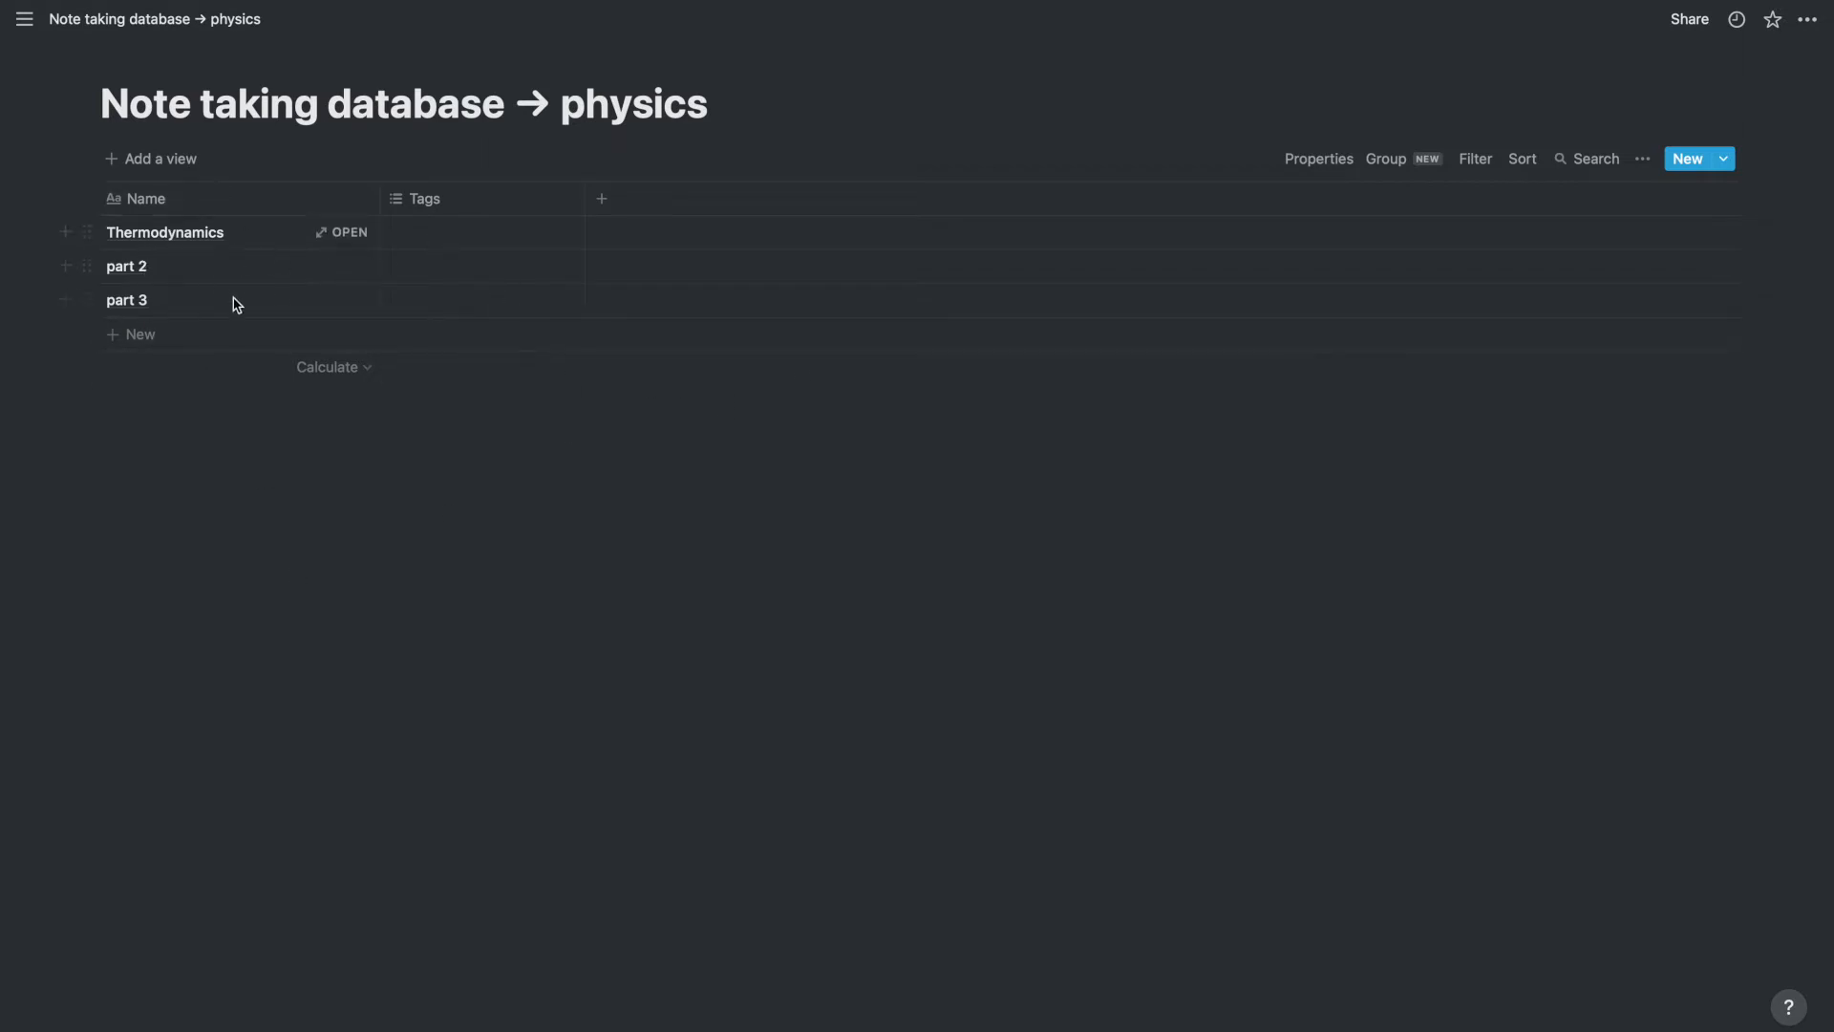
left_click(345, 234)
left_click(187, 822)
Add a Date property to the table and name it "Date of teaching".
left_click(604, 200)
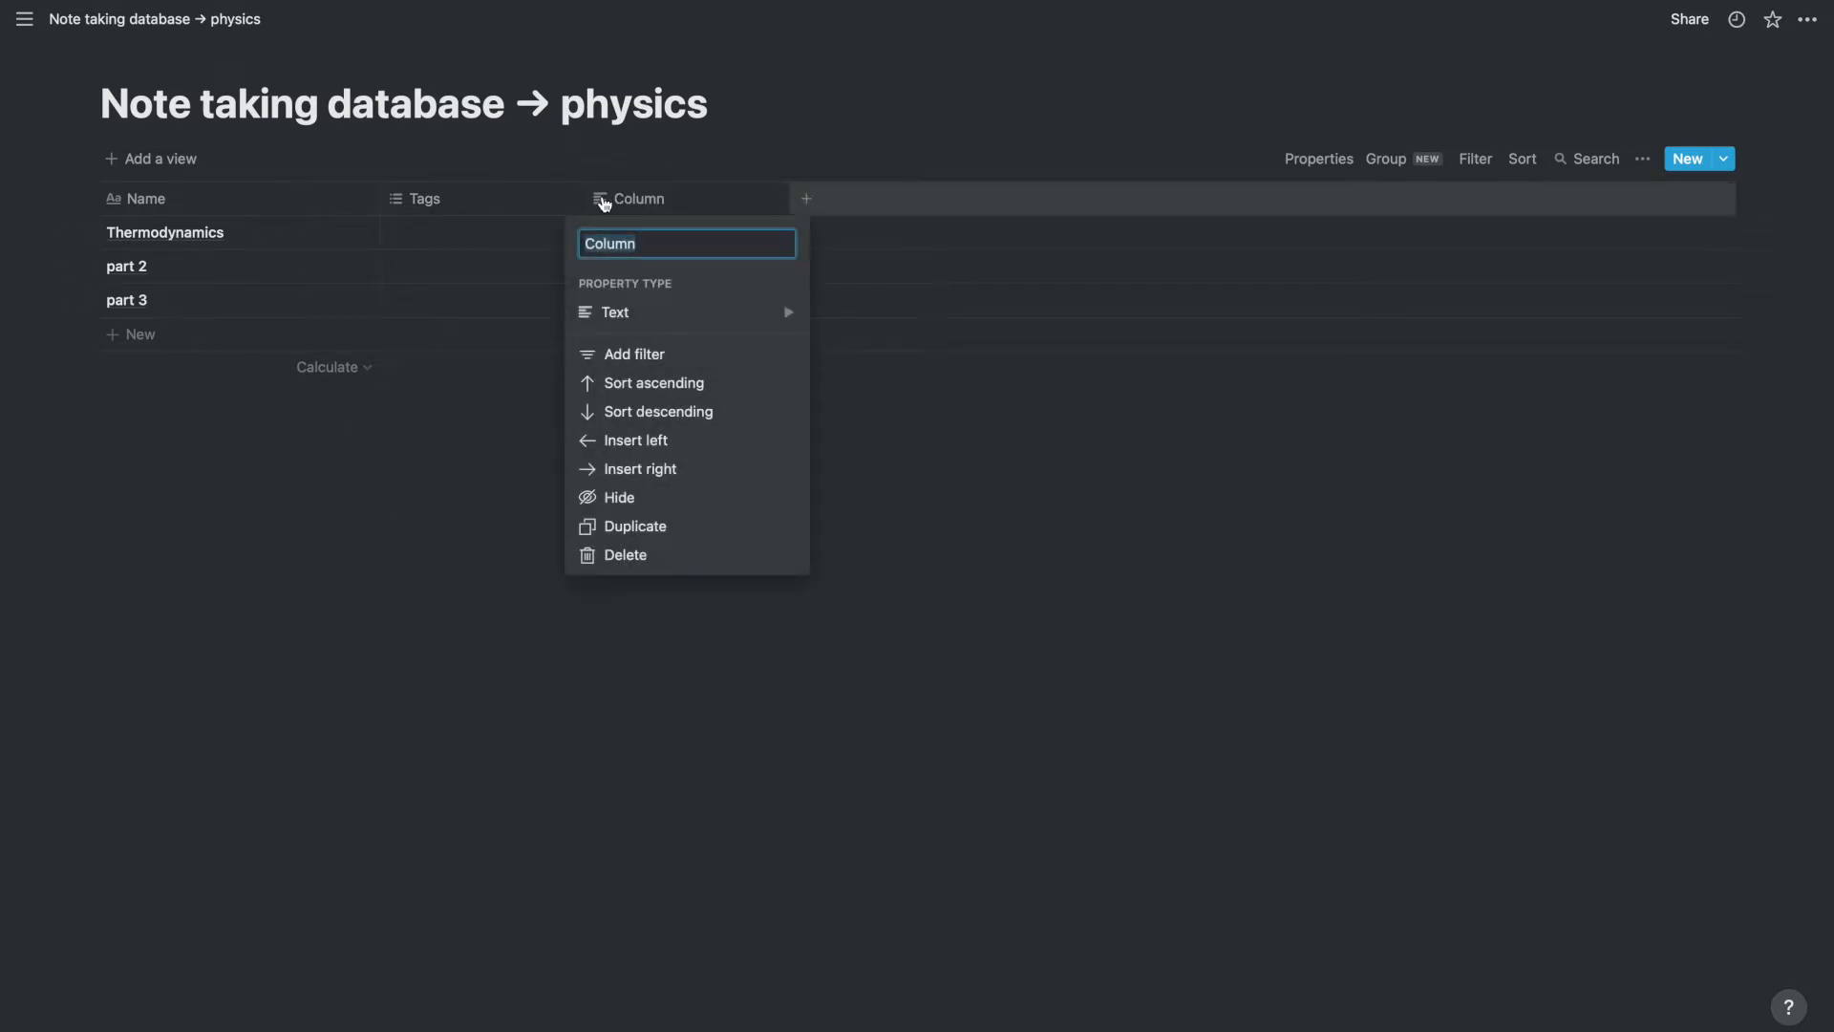
mouse_move(716, 315)
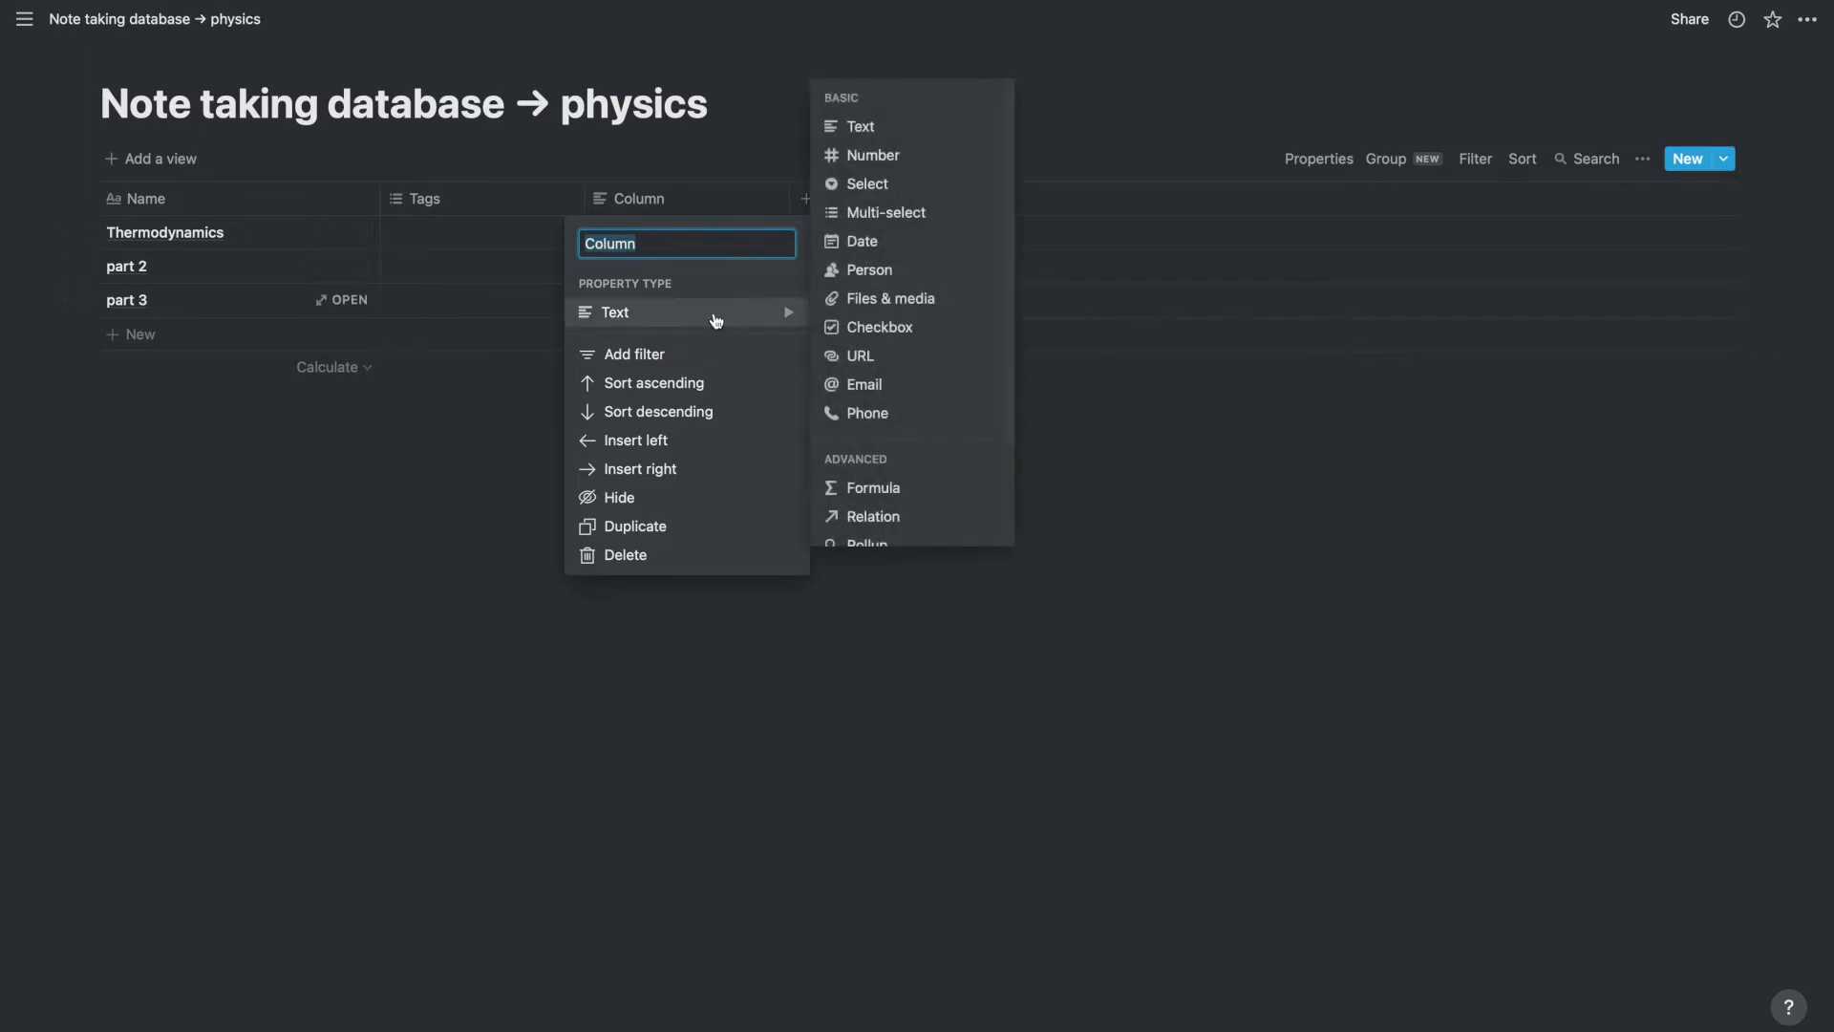
left_click(905, 245)
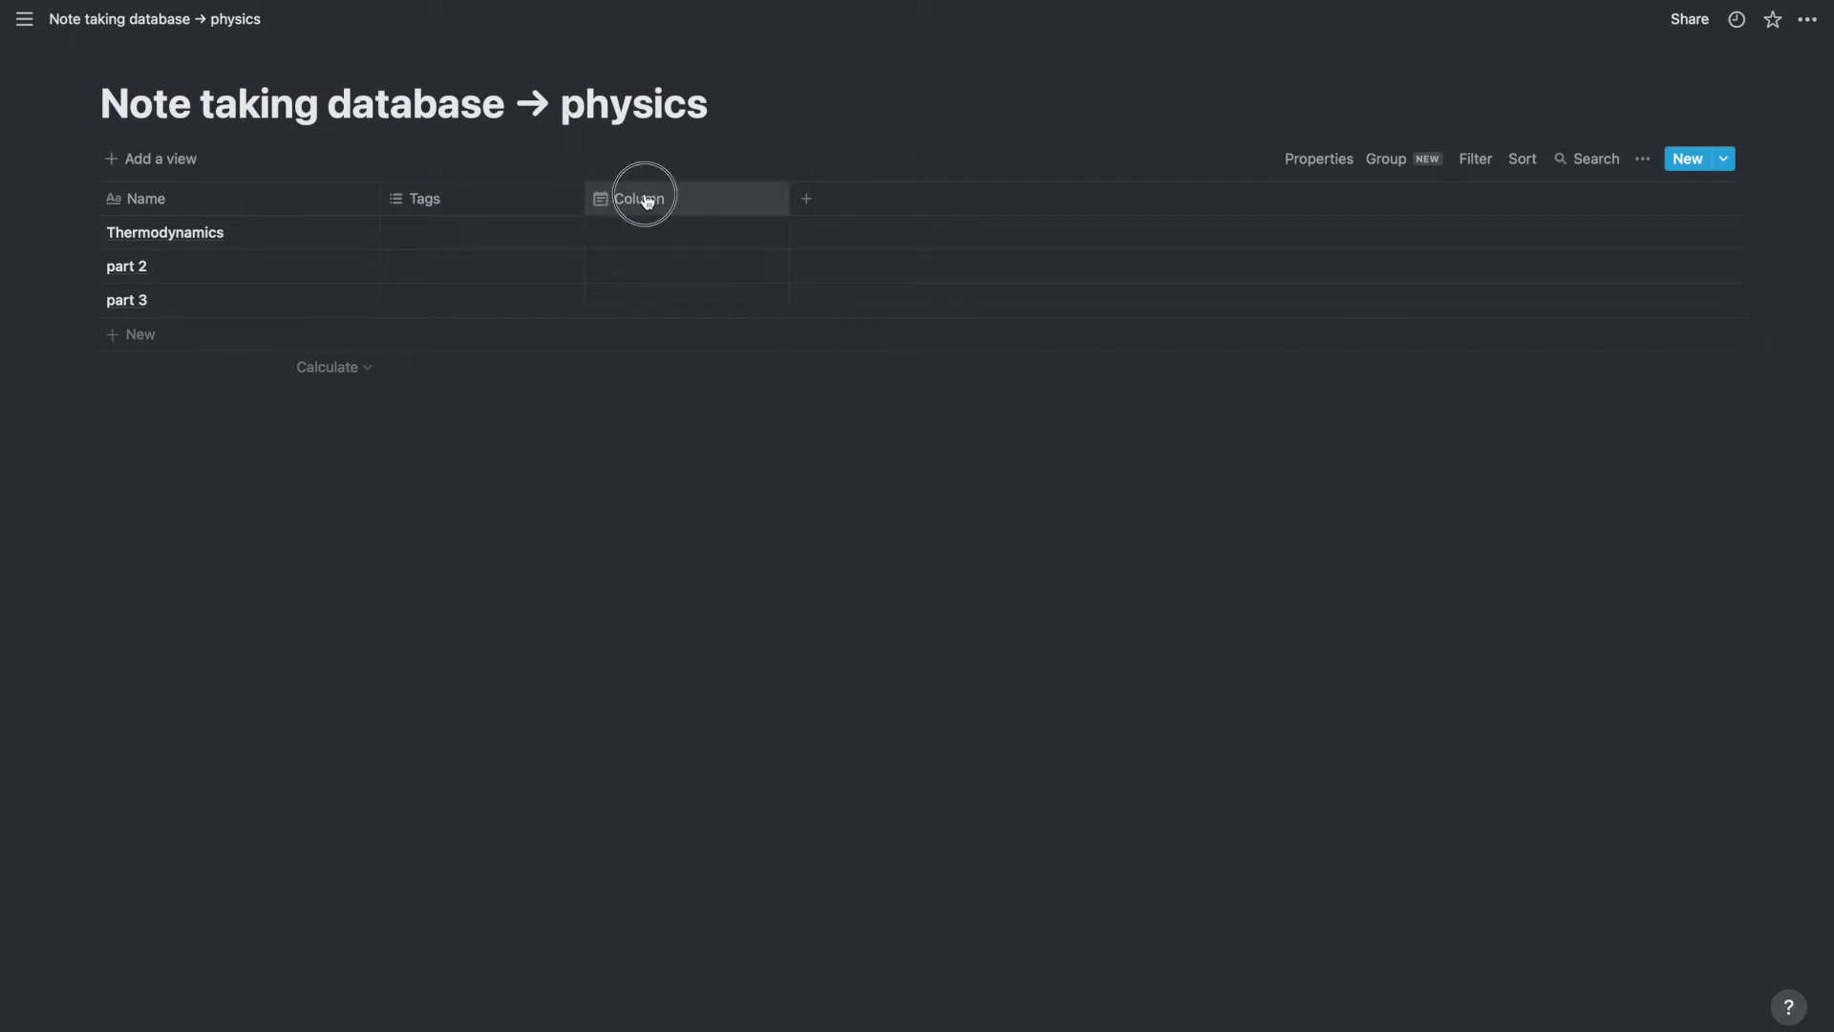
left_click(647, 200)
key("BackSpace")
type("Date of teaching")
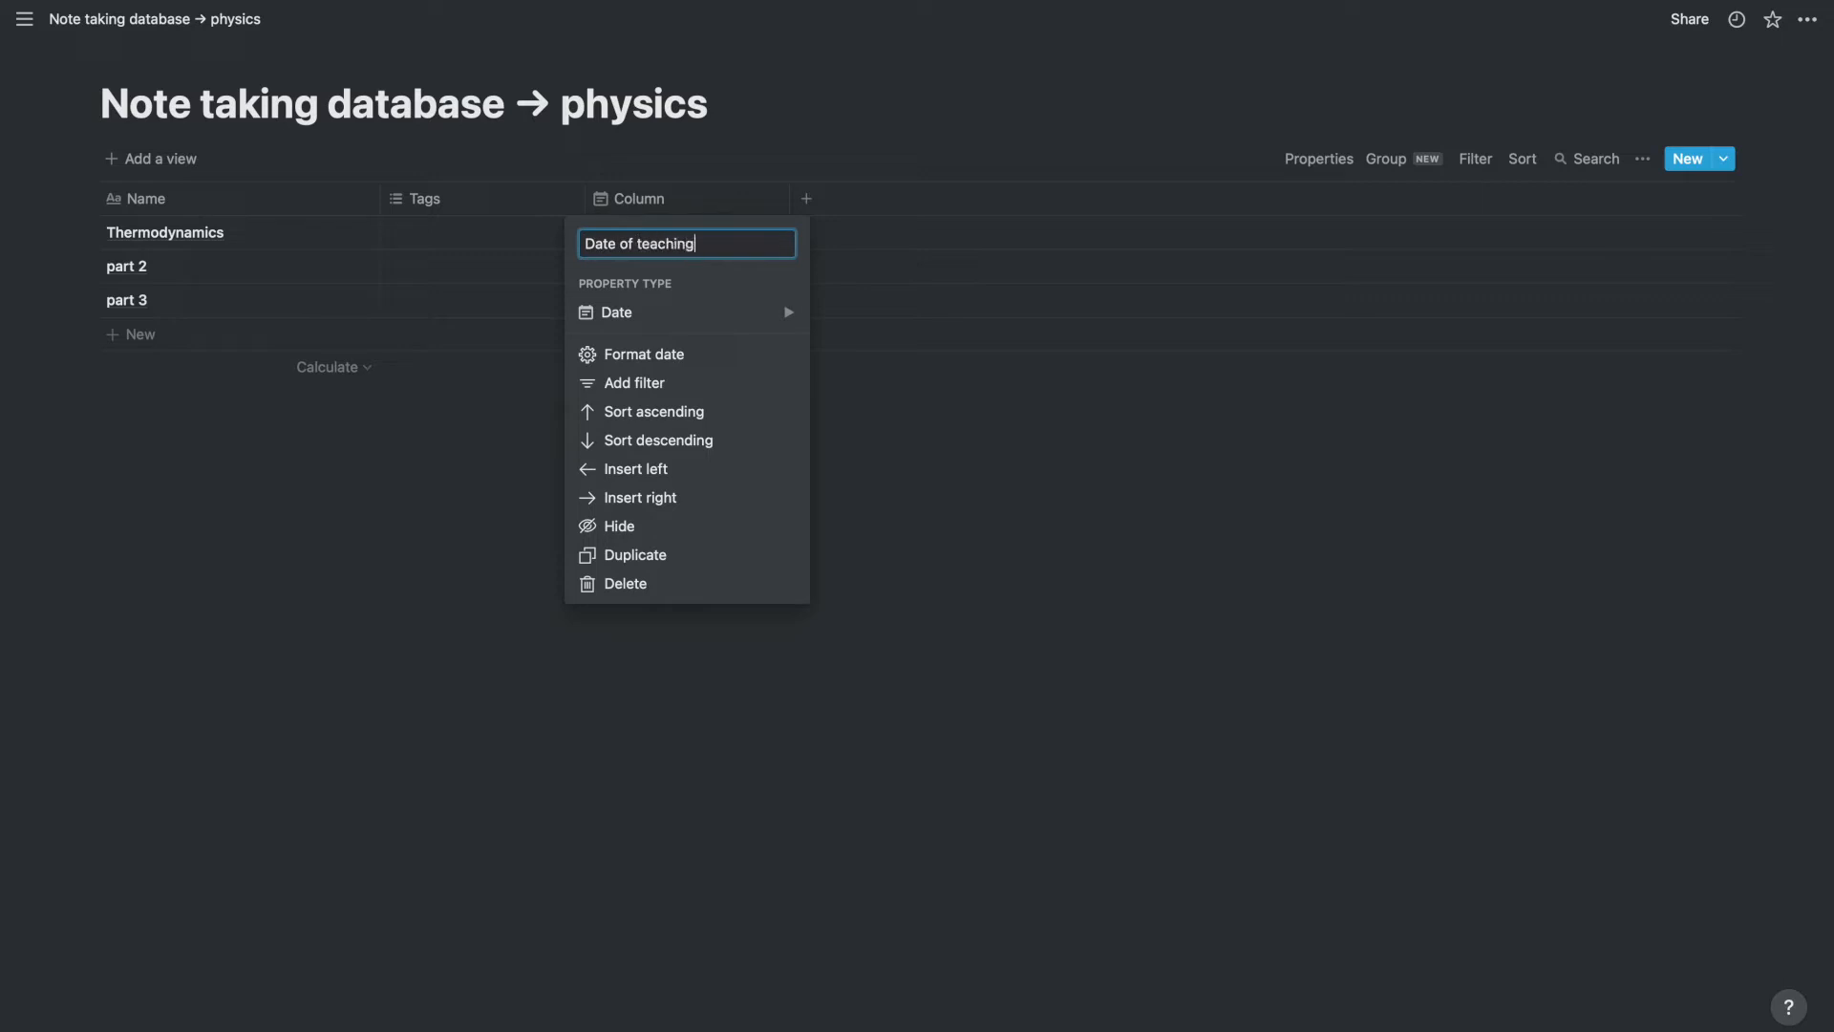
key("Return")
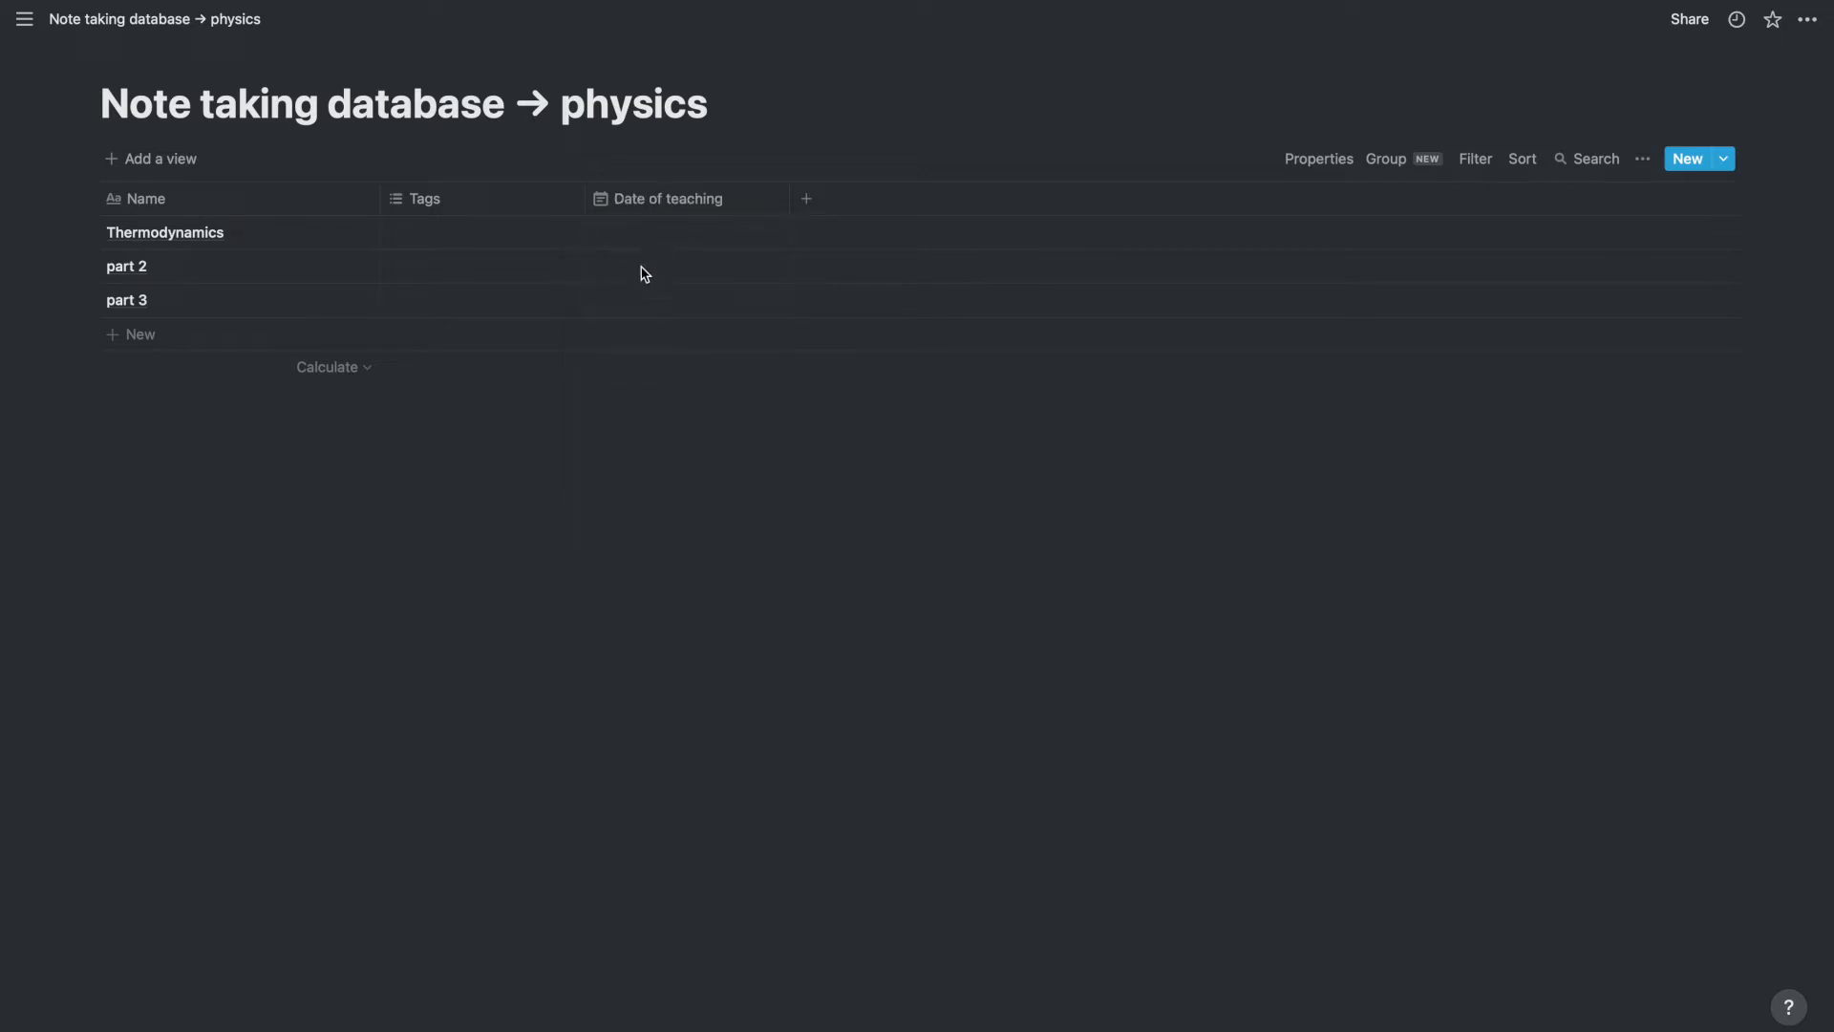
Set the Thermodynamics row's date of teaching to November 2, 2021.
left_click(656, 234)
left_click(689, 380)
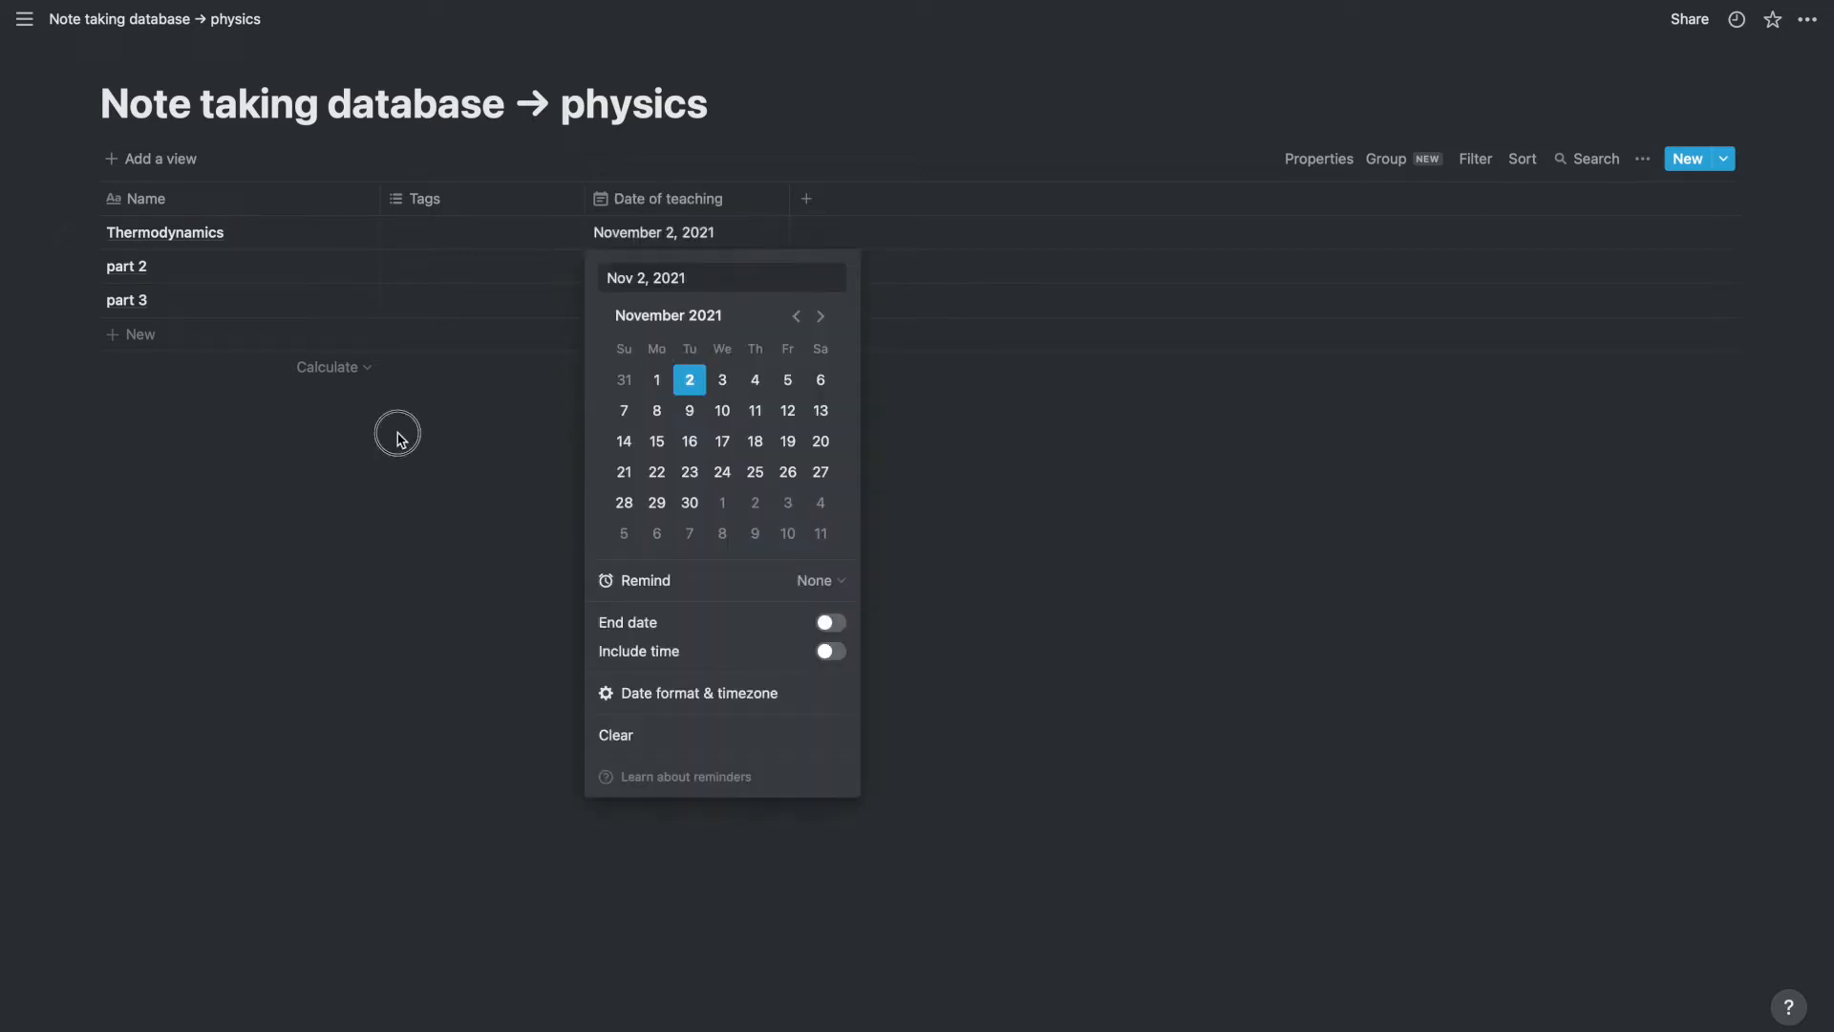
left_click(398, 434)
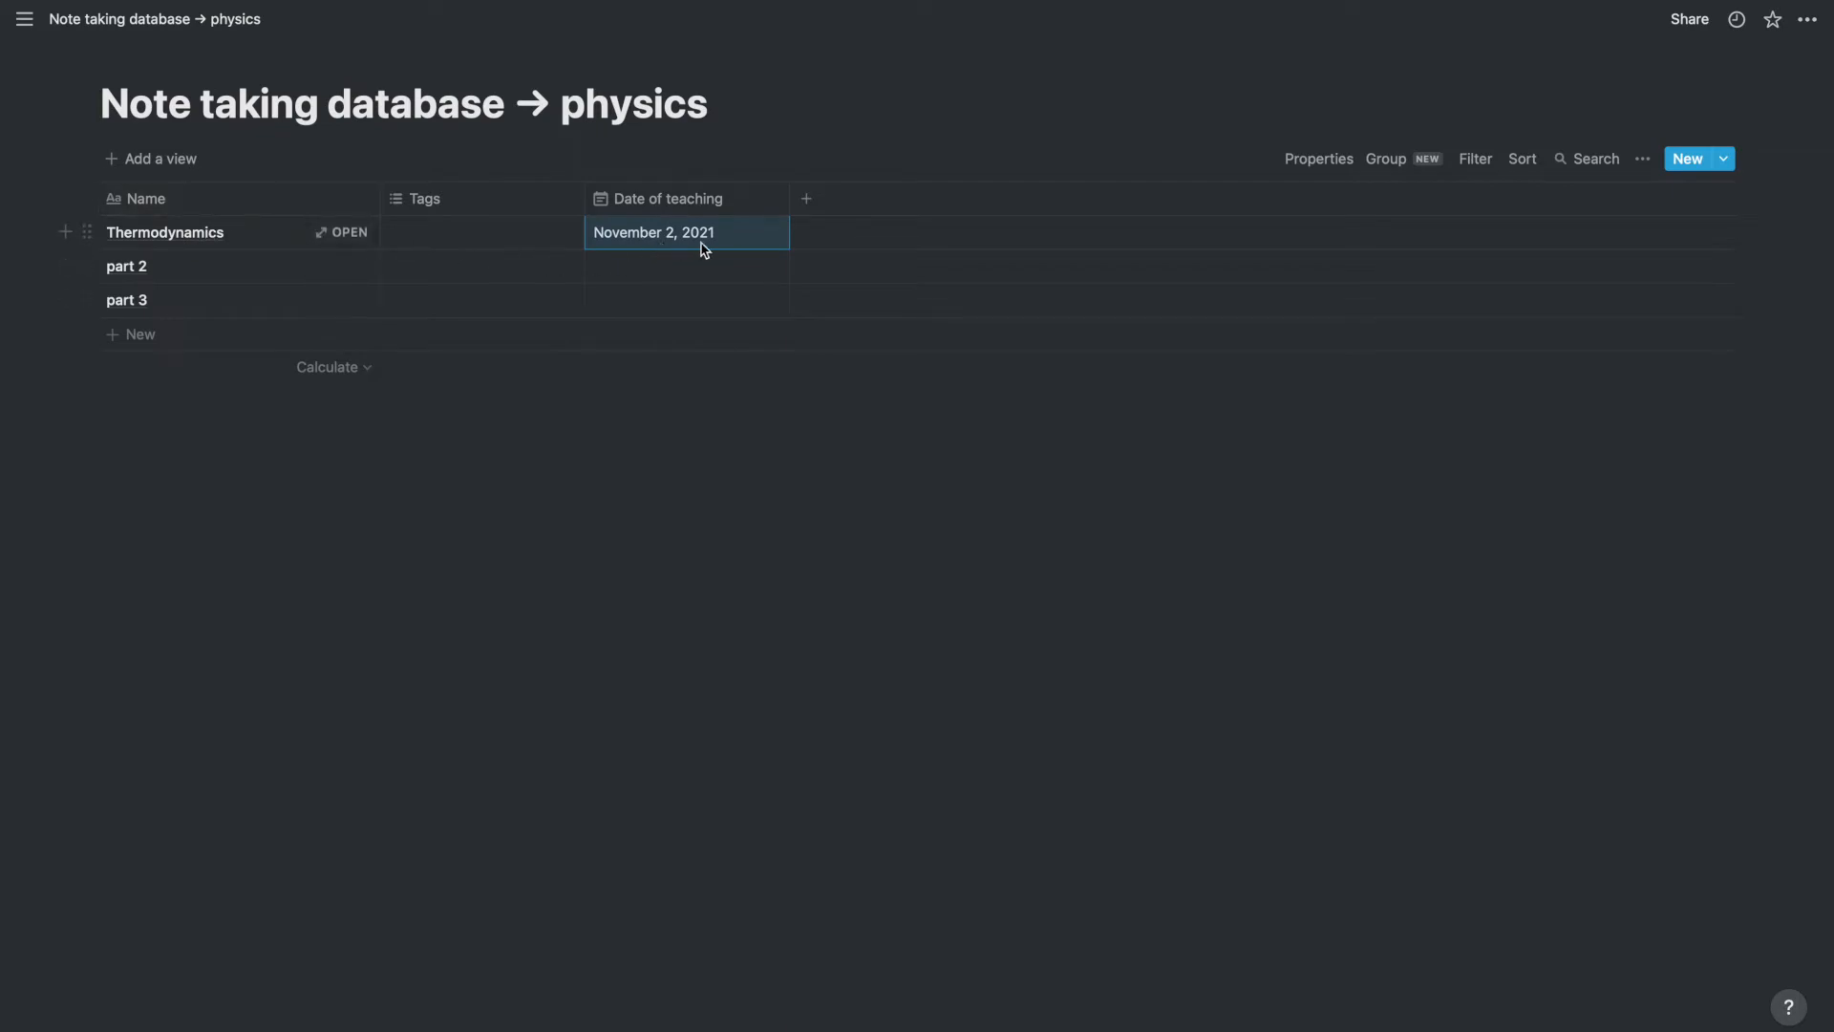
left_click(729, 409)
Add a Checkbox property named "Homework" and tick it for the Thermodynamics row.
left_click(816, 211)
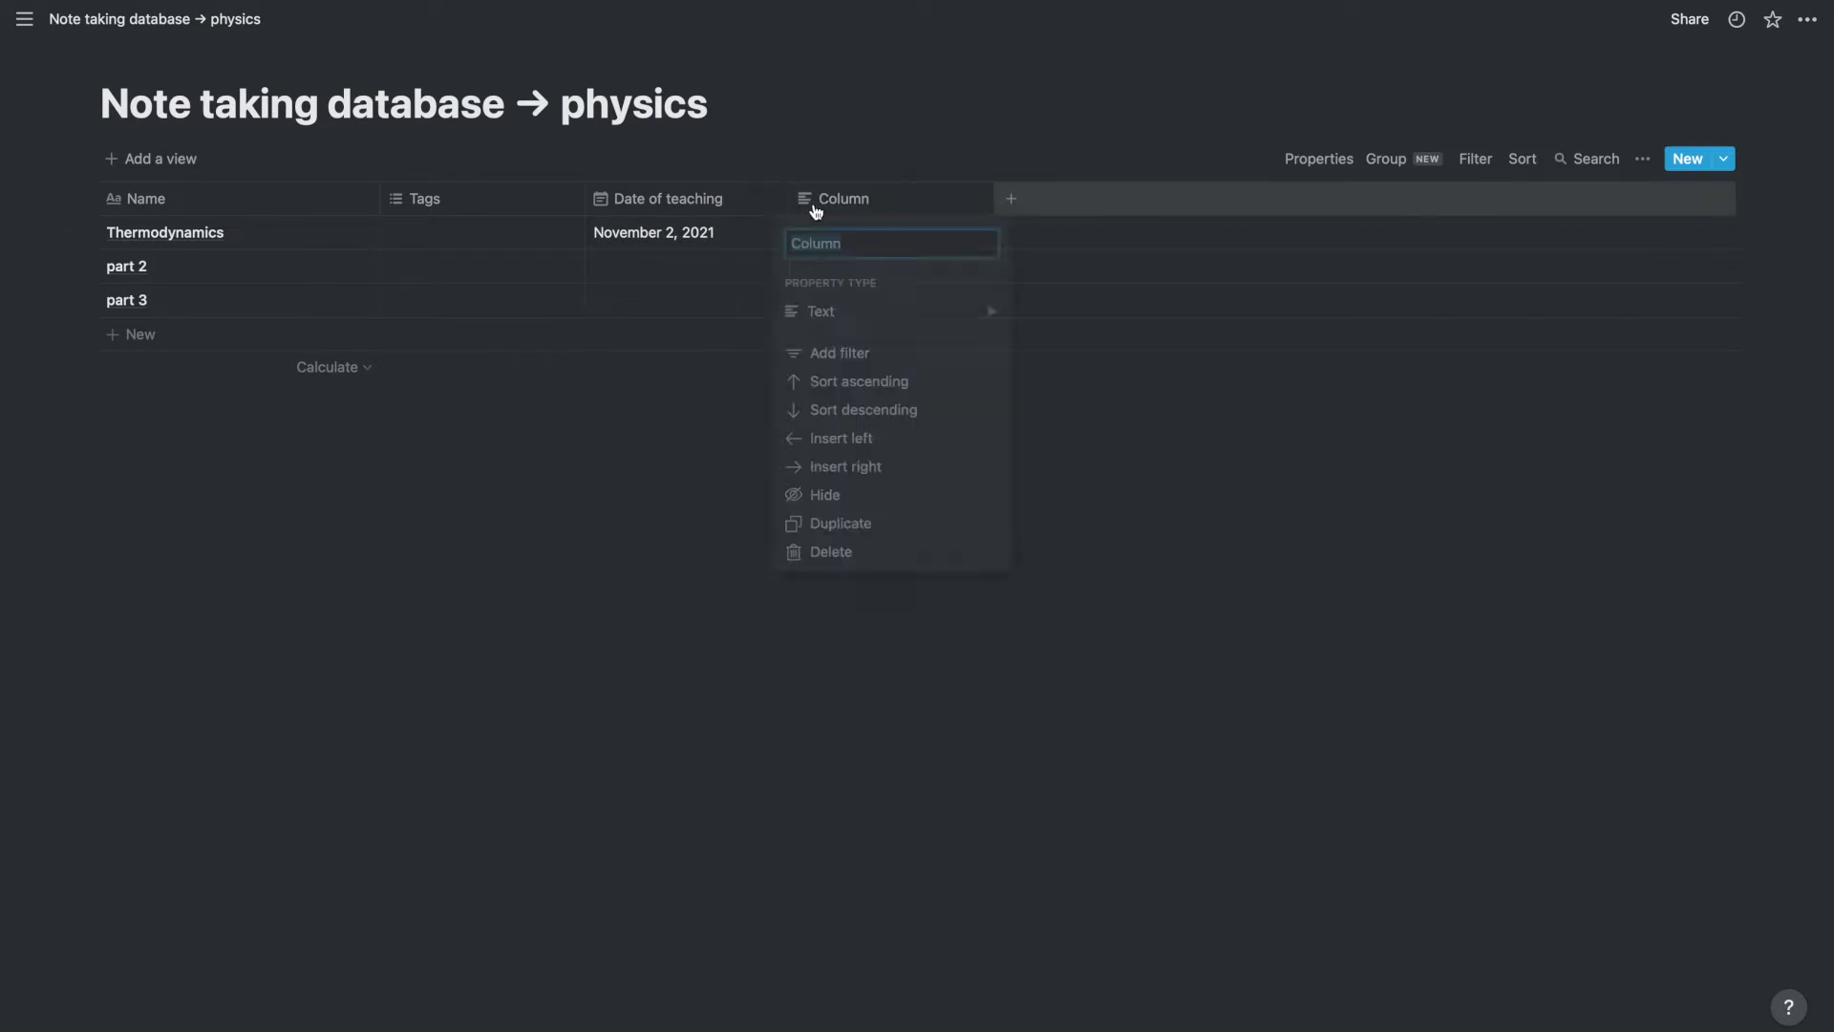
mouse_move(852, 314)
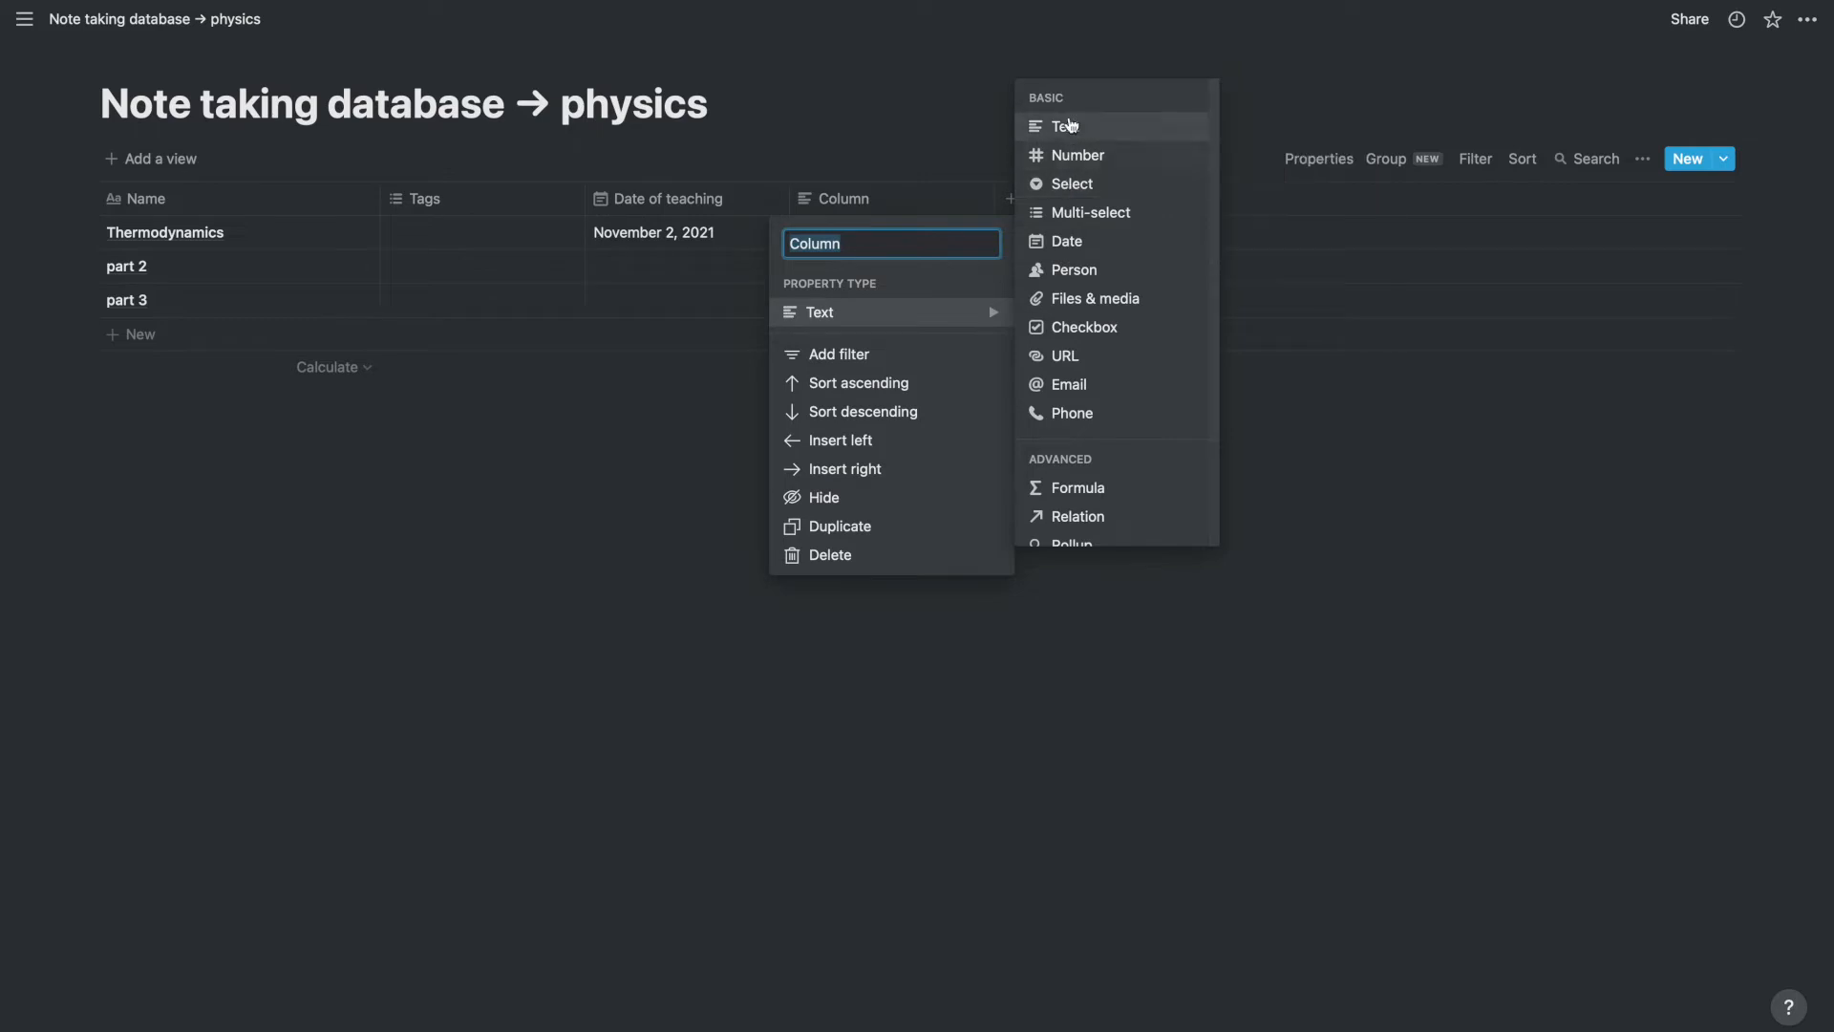
left_click(1087, 329)
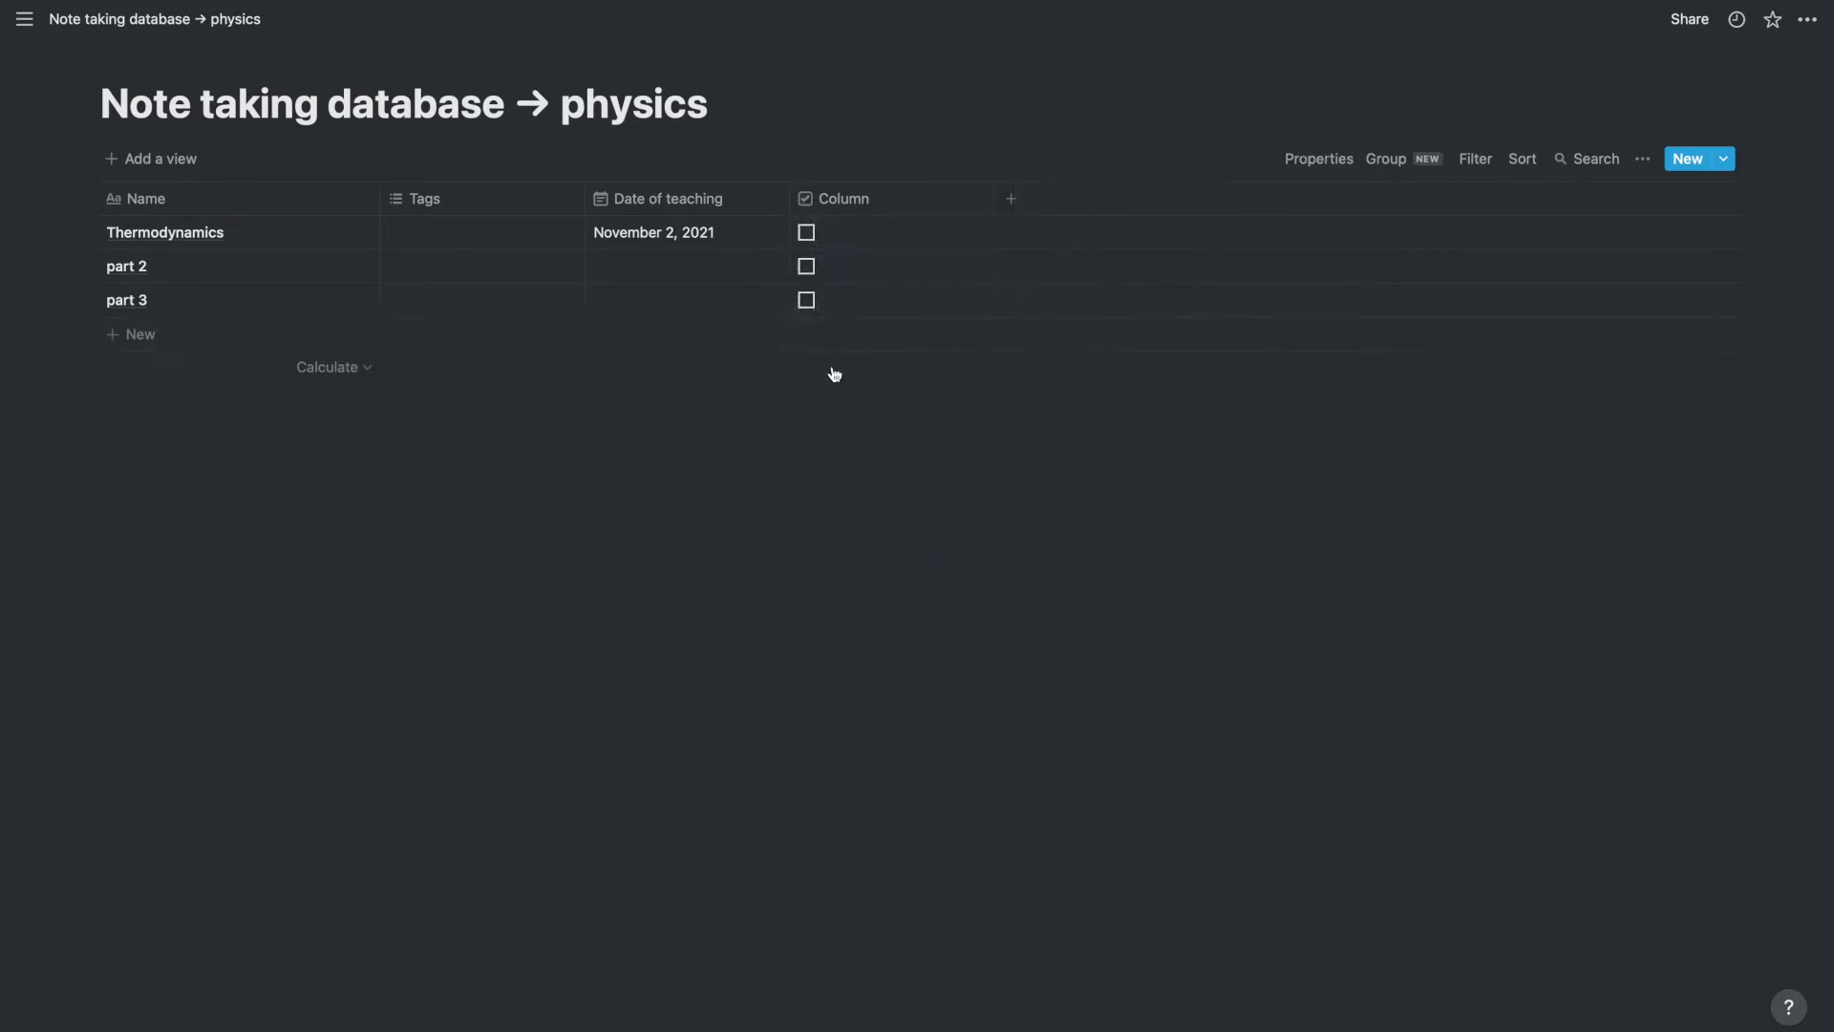
left_click(868, 200)
key("BackSpace")
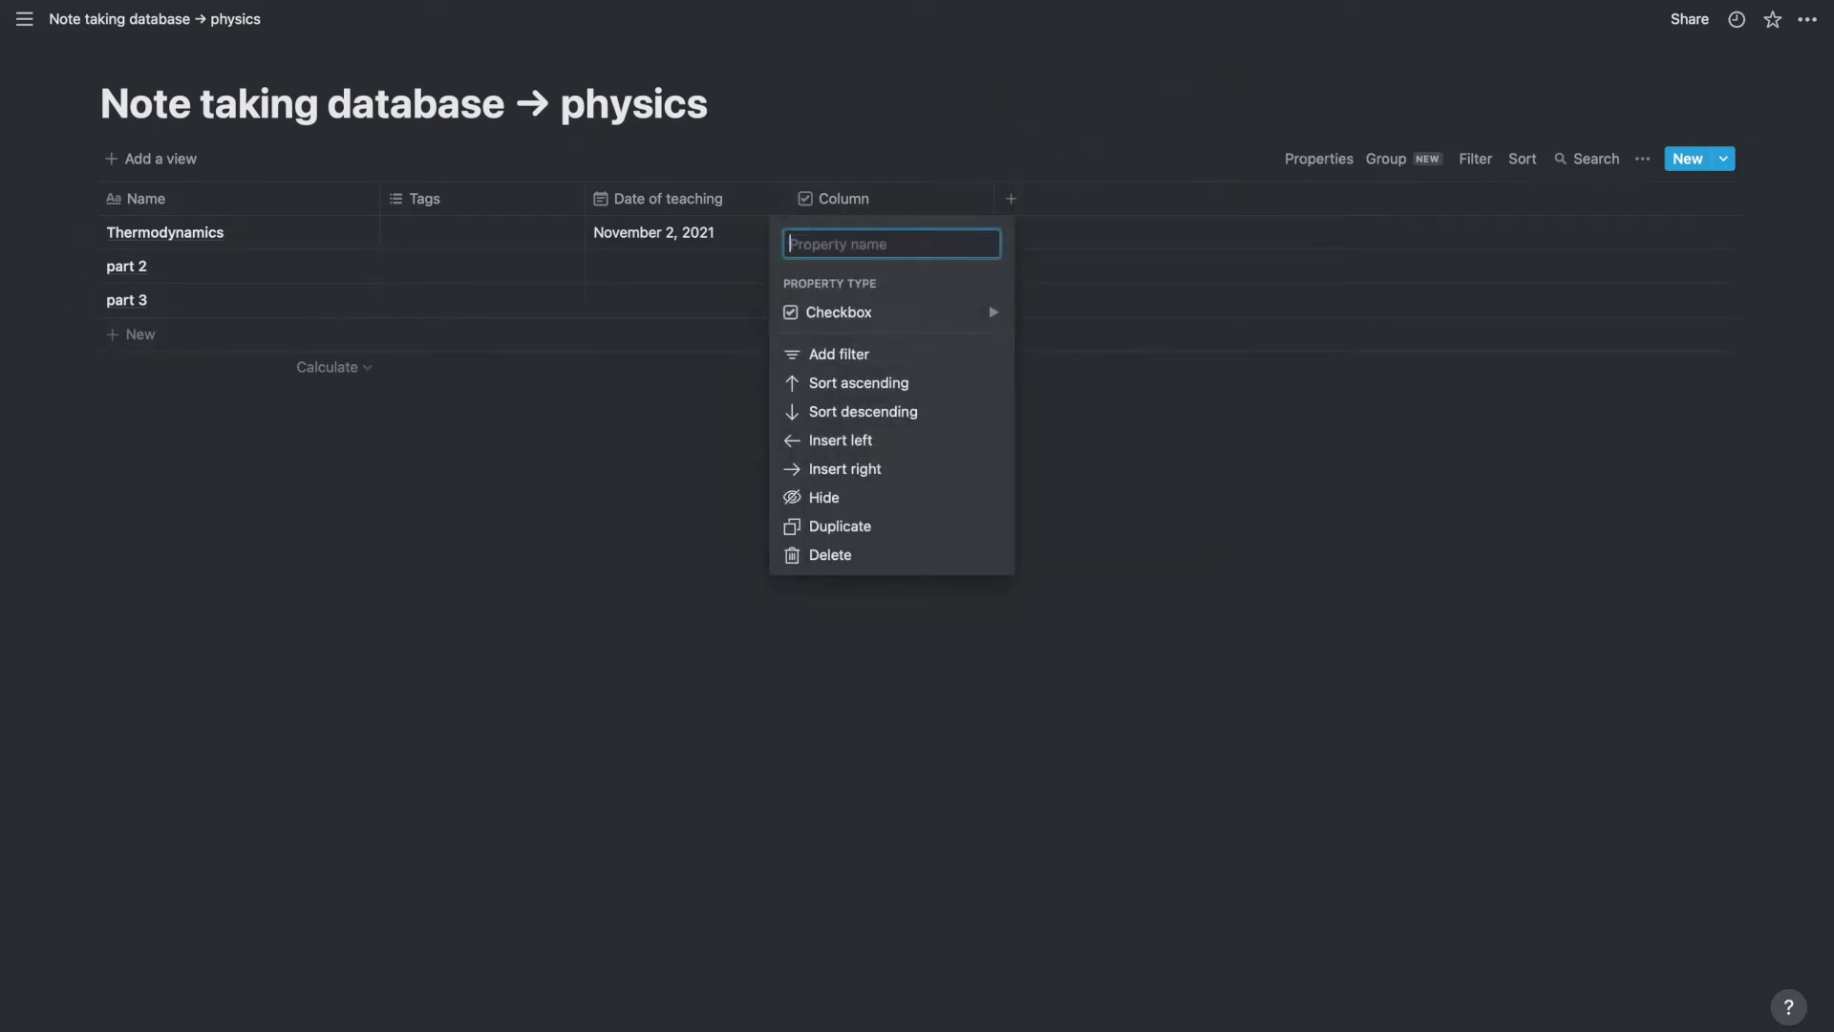
type("Homework")
key("Return")
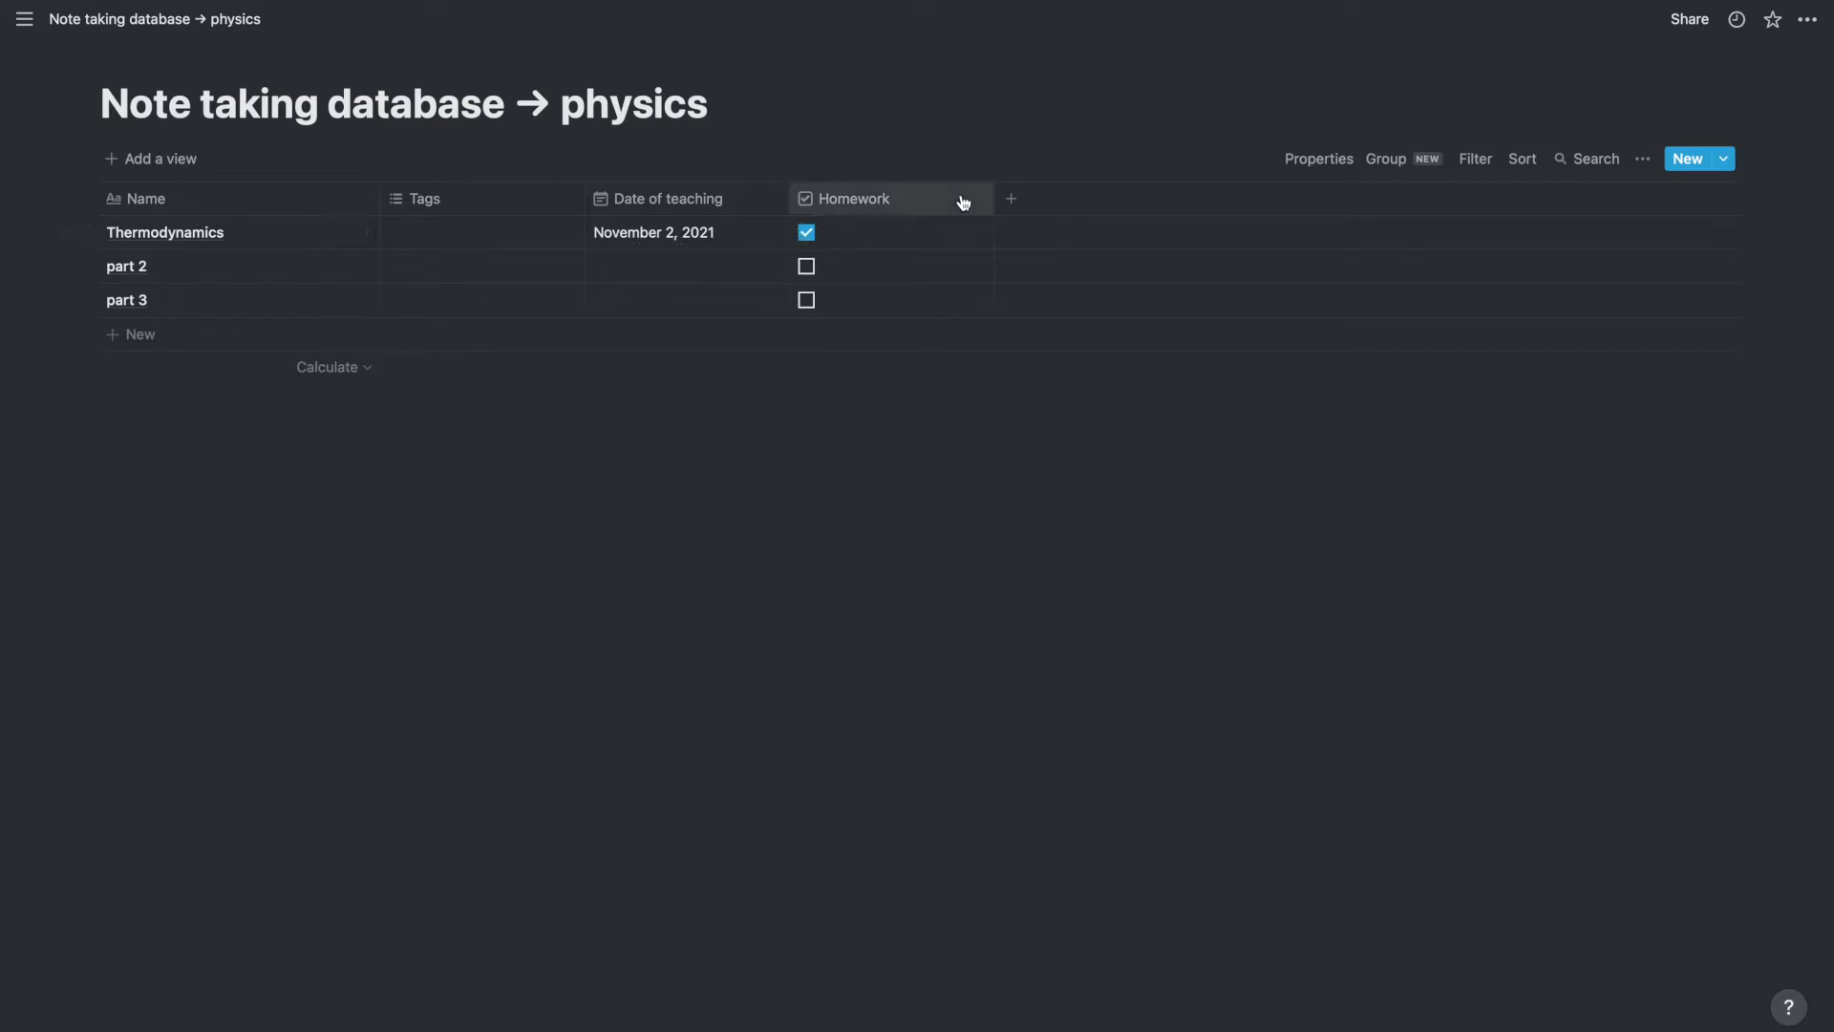
Add a Number property to the table and name it "Marks".
left_click(1010, 197)
mouse_move(1197, 313)
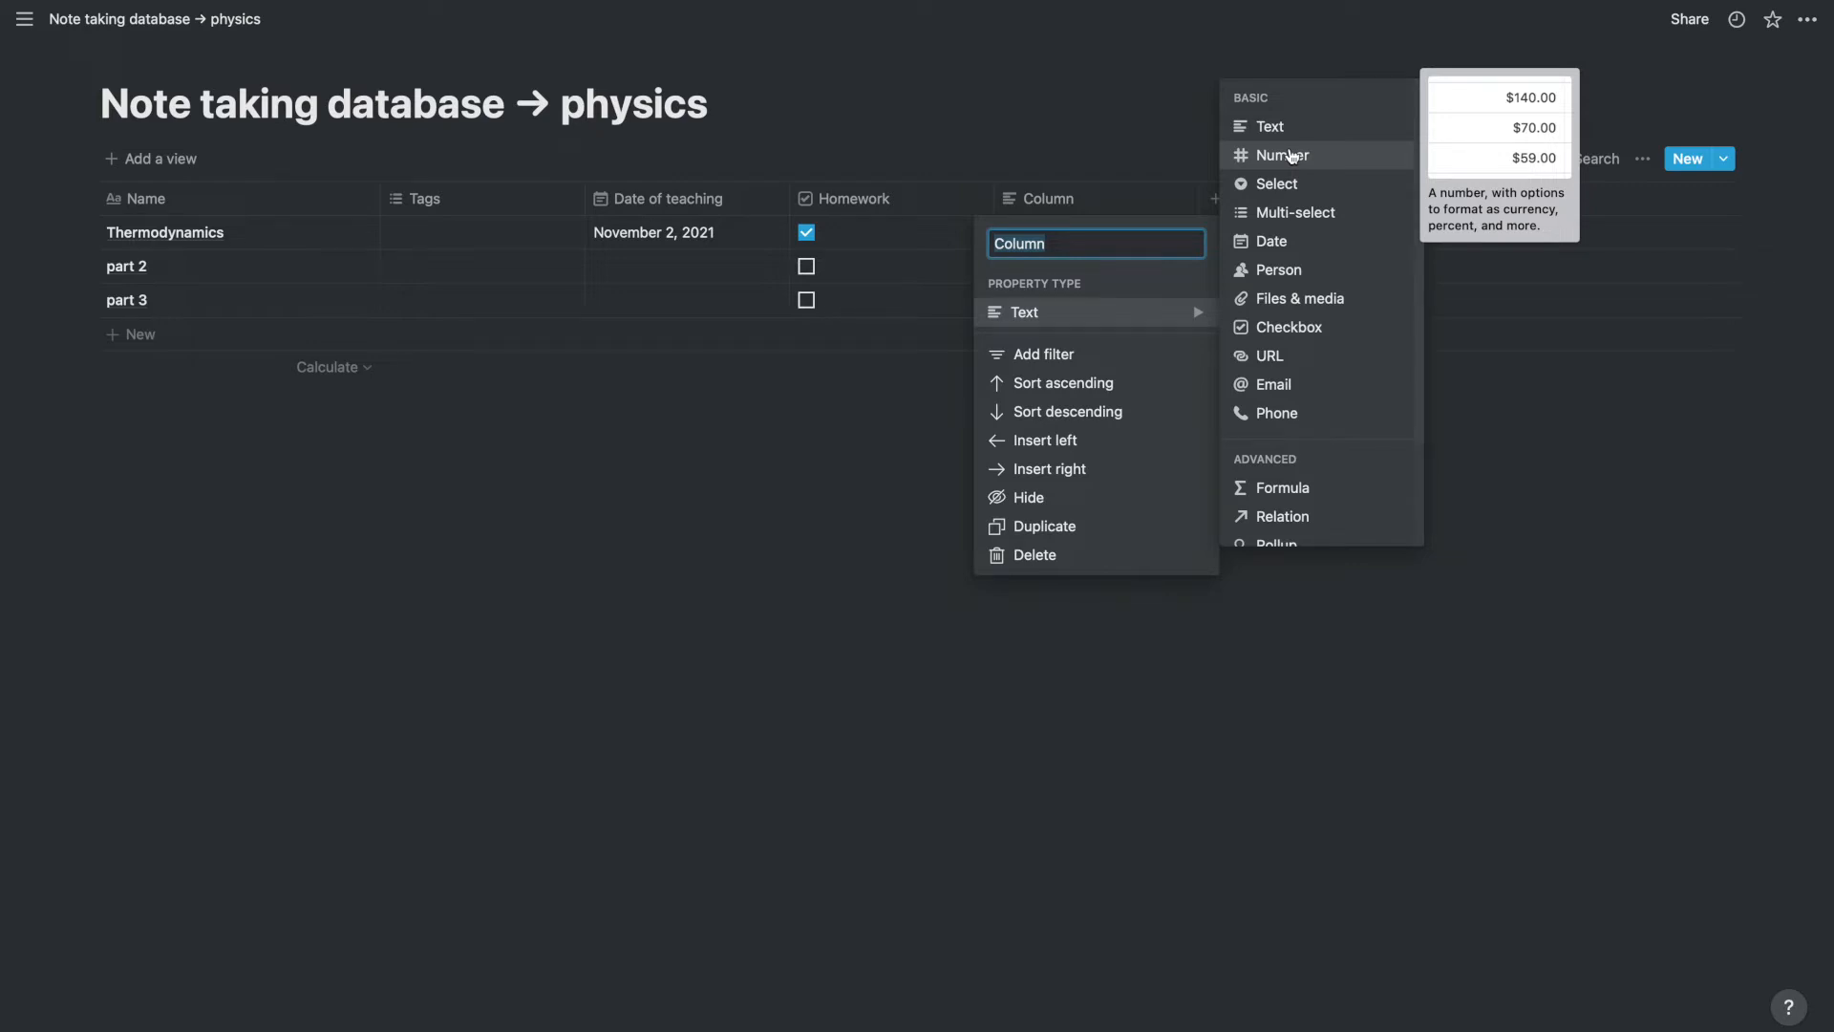
left_click(1289, 155)
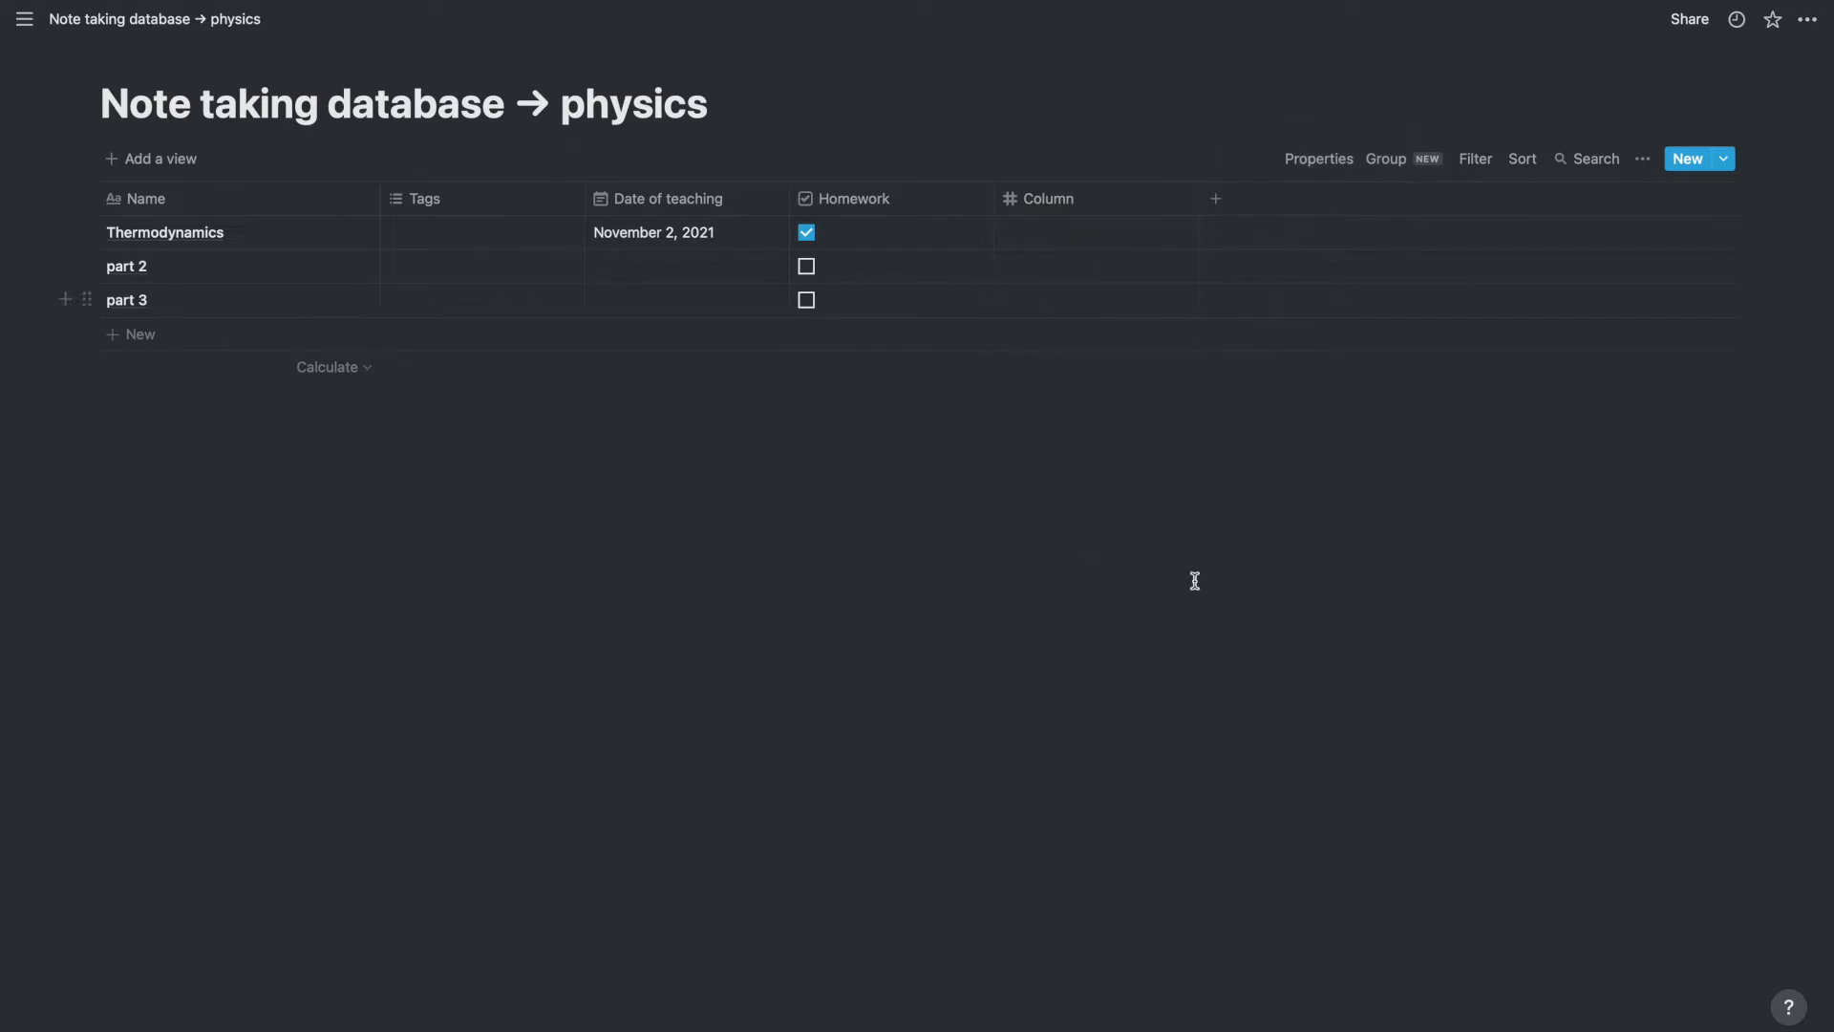
left_click(1089, 201)
key("BackSpace")
type("Marks")
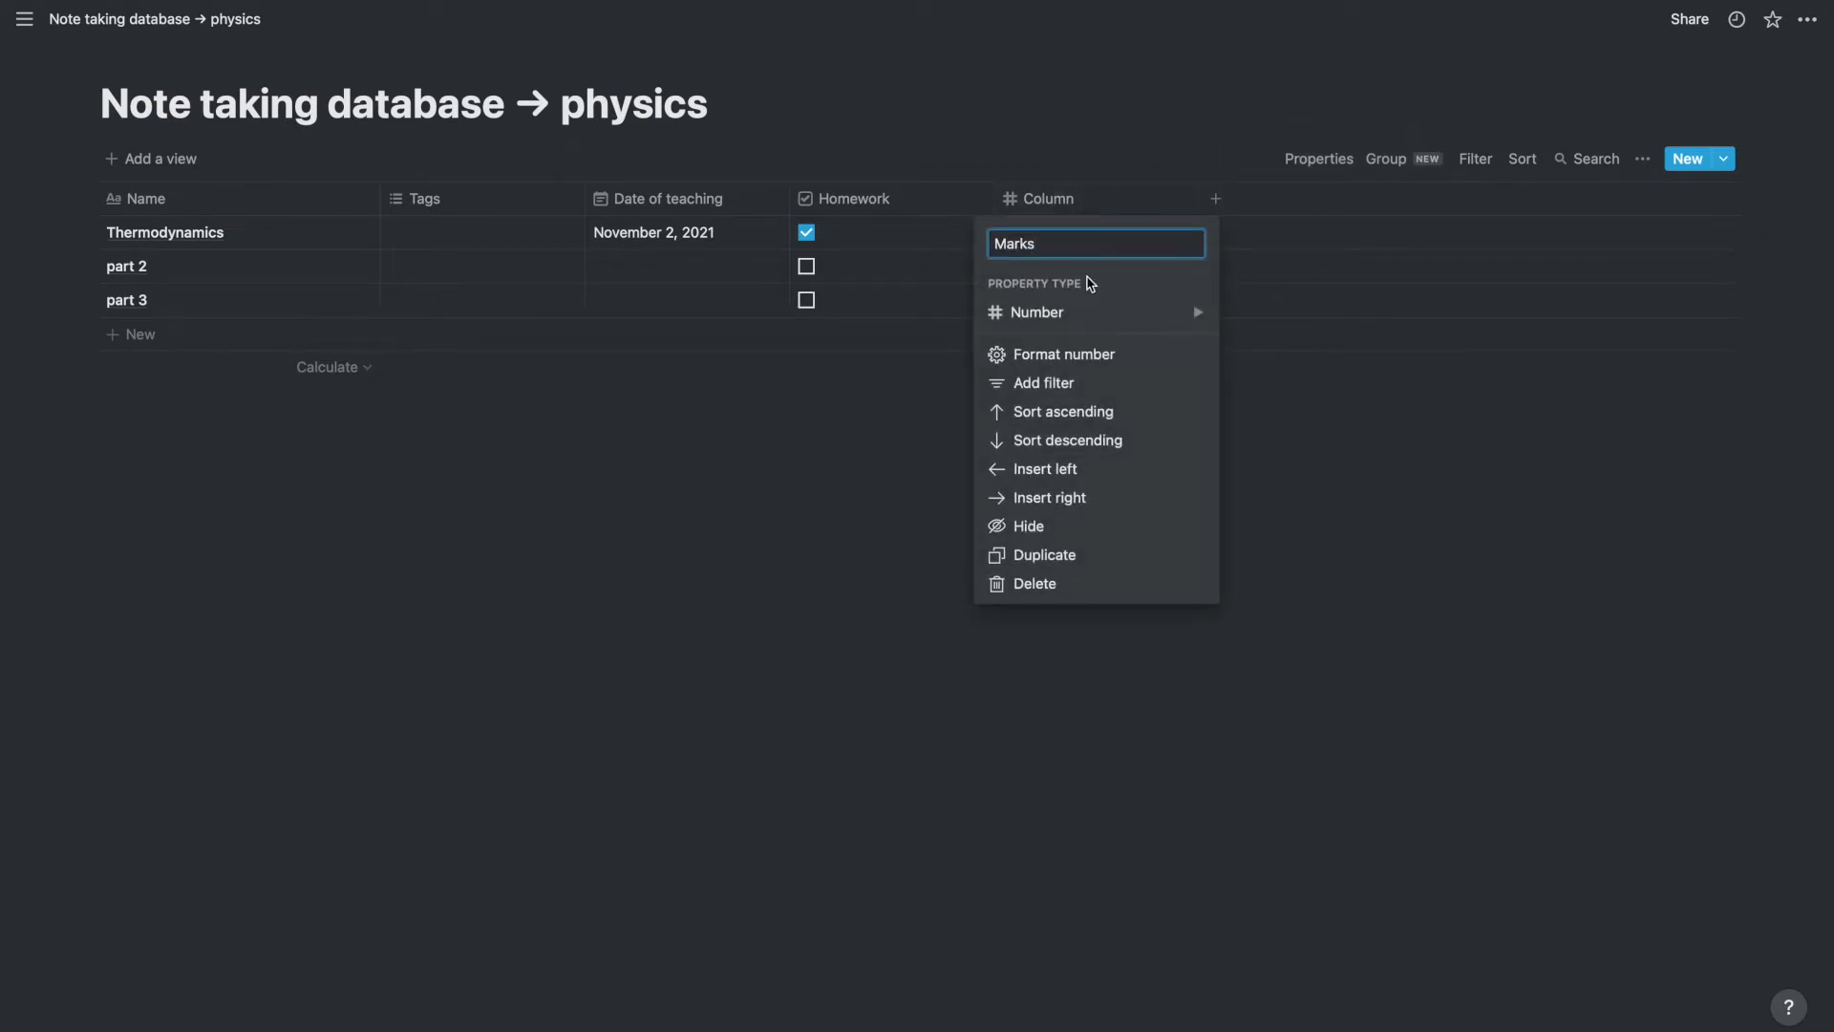
left_click(975, 323)
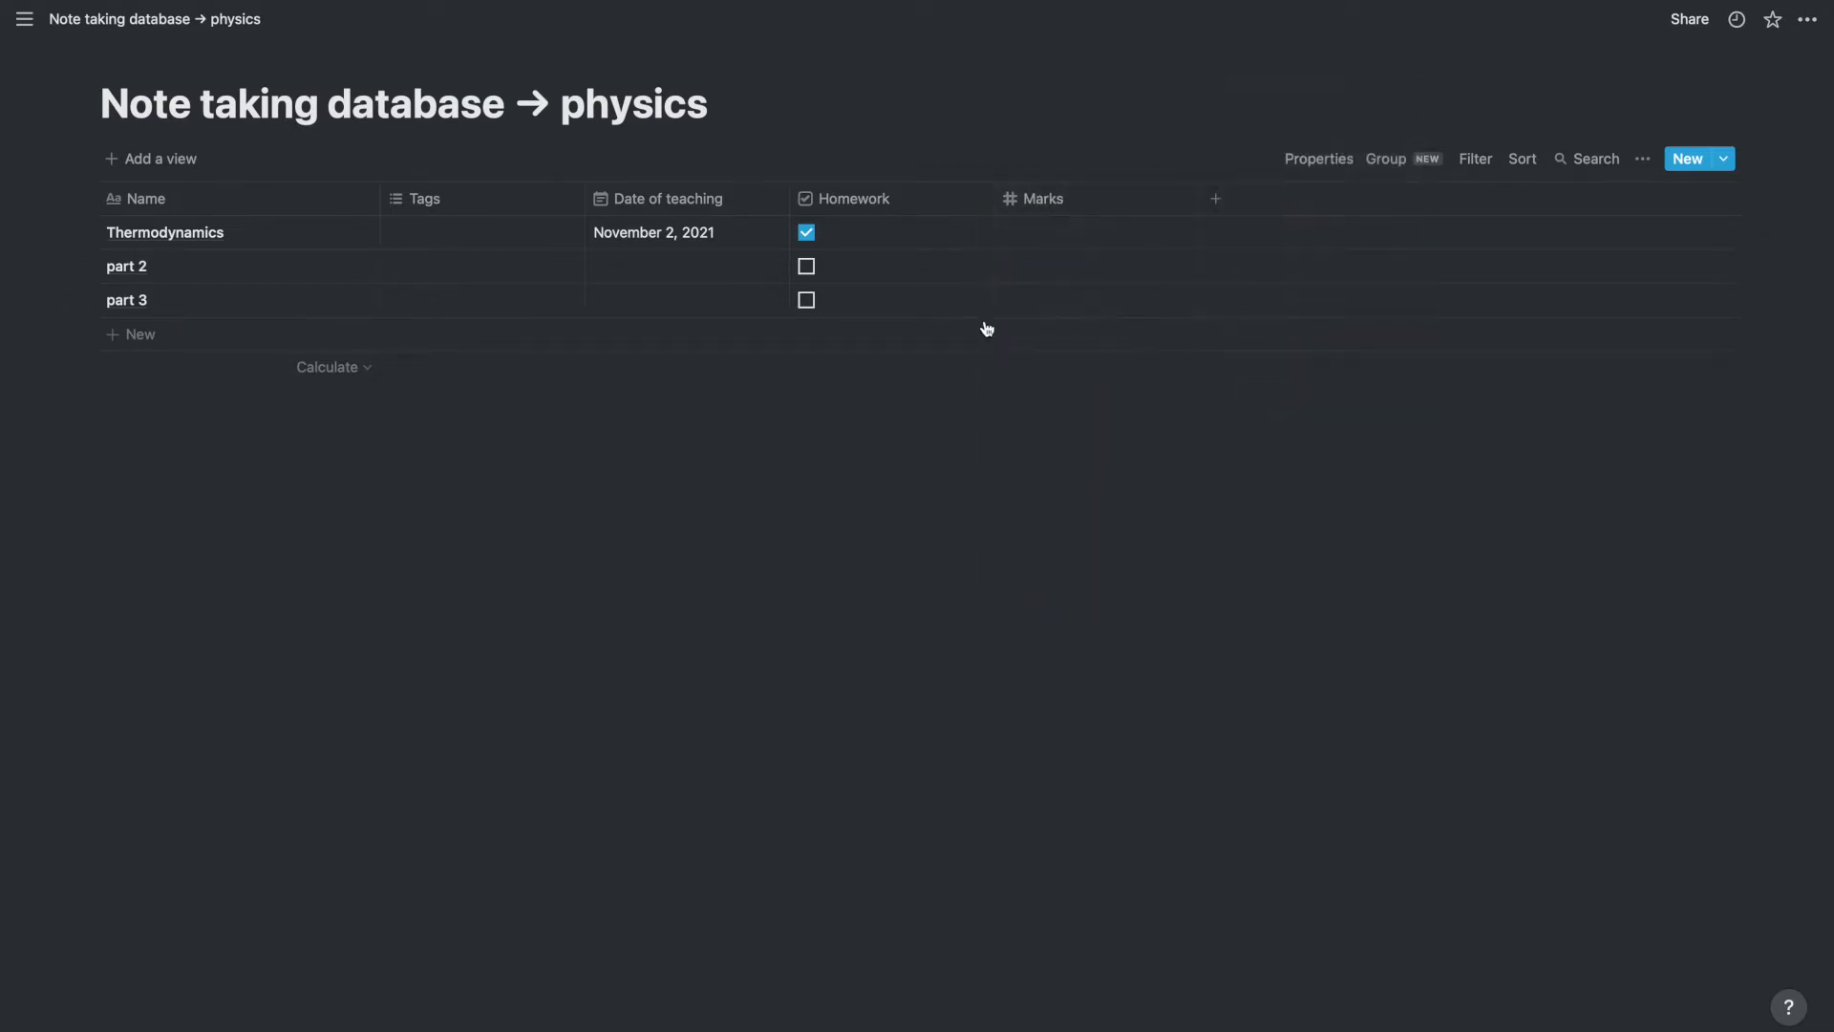
Enter 10 as the marks for the Thermodynamics row.
left_click(1104, 235)
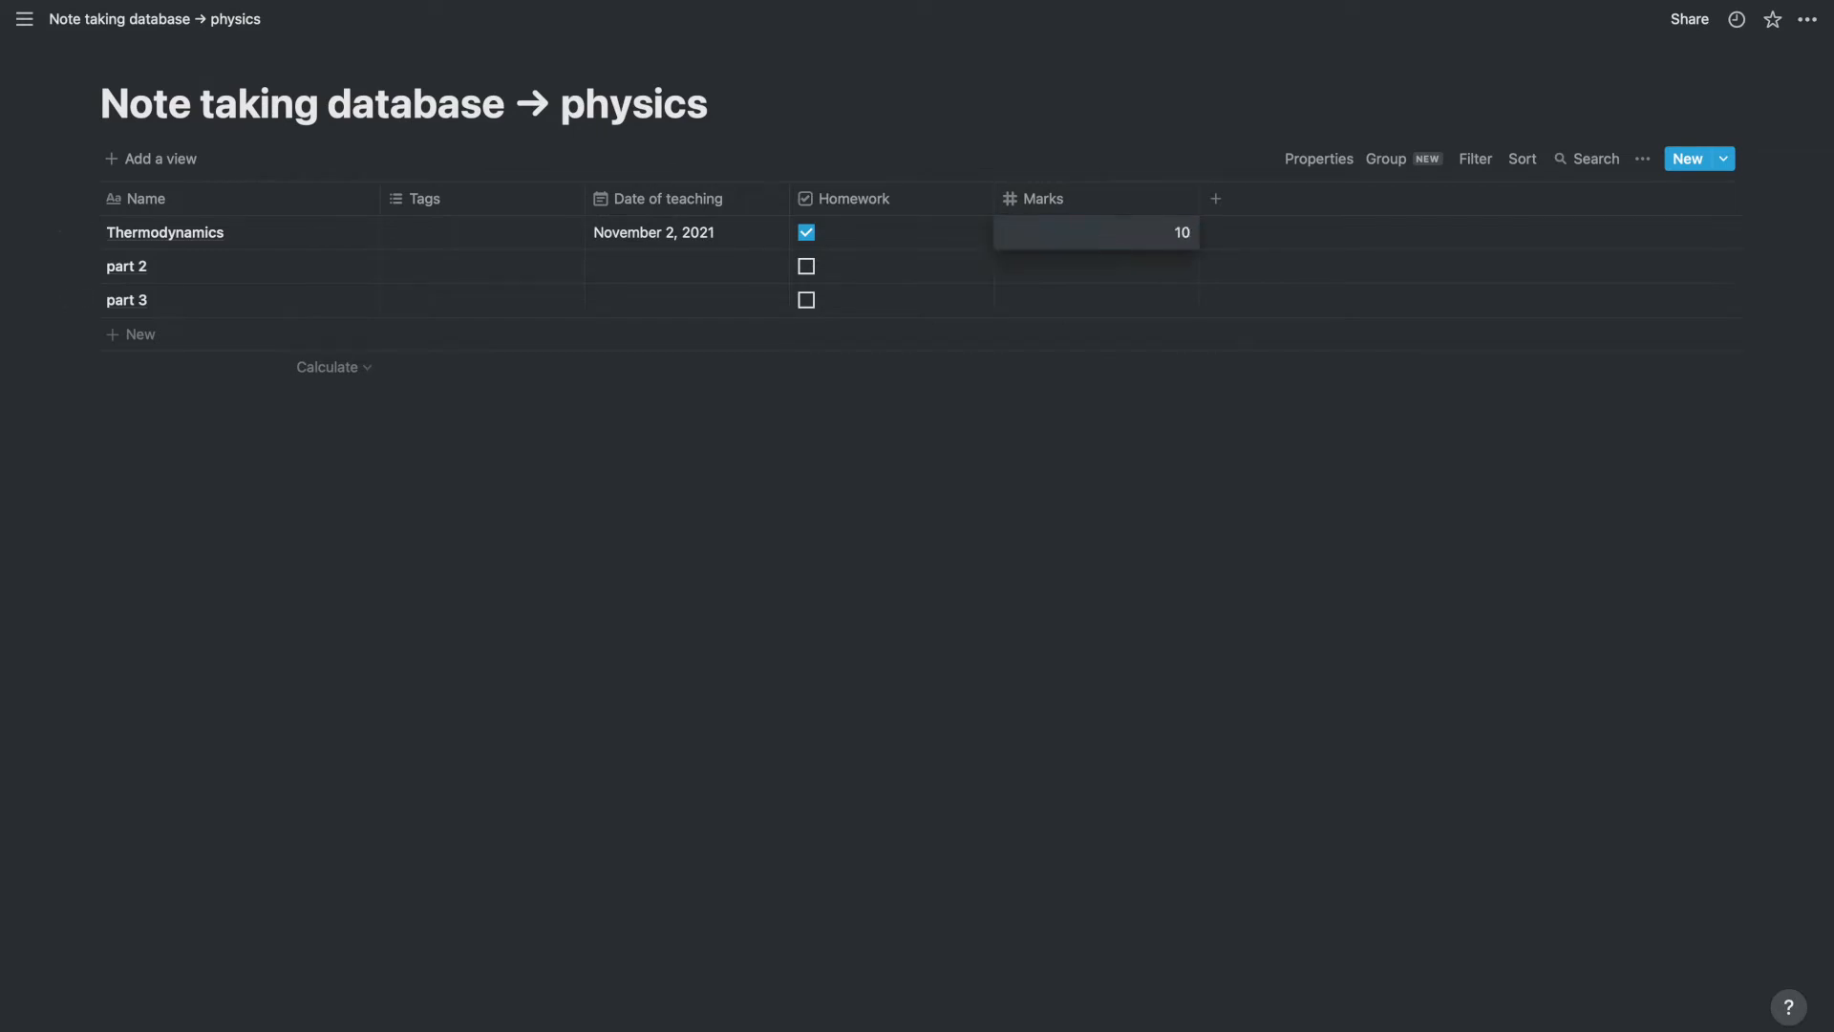
key("Return")
left_click(938, 623)
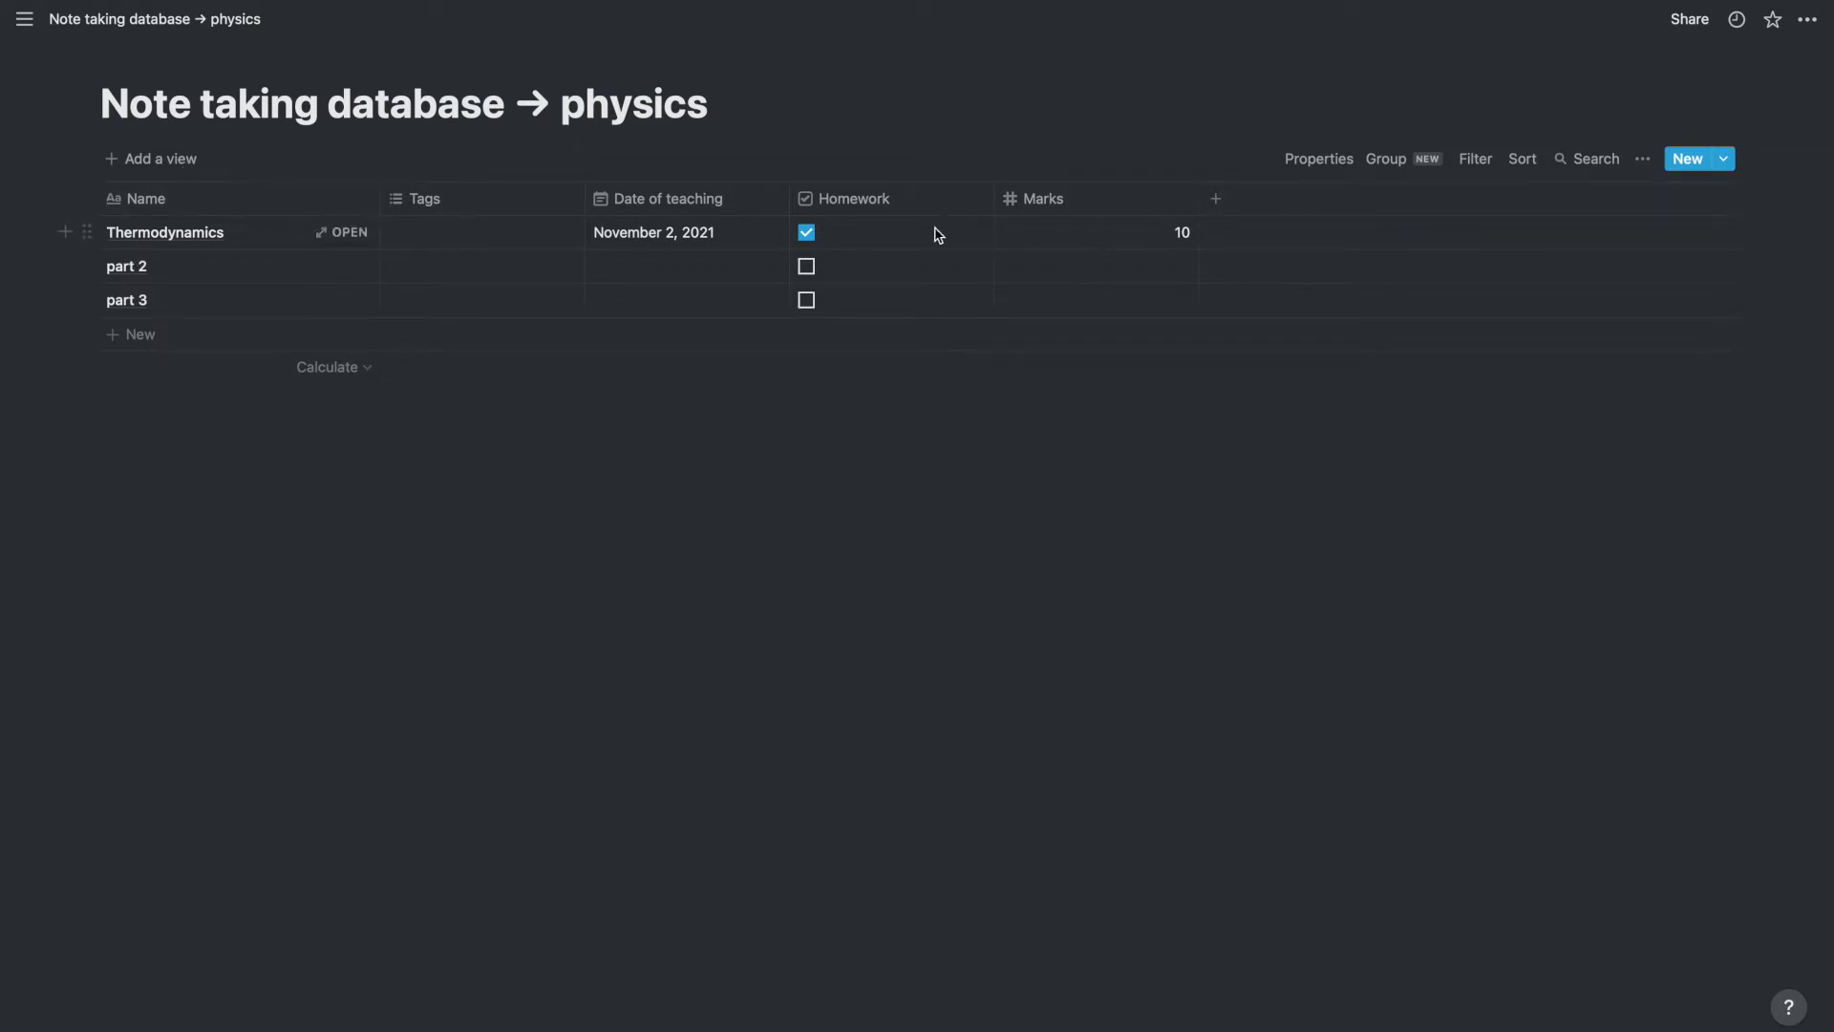
Set the date of teaching for the "part 2" row to November 1, 2021.
left_click(606, 272)
left_click(656, 413)
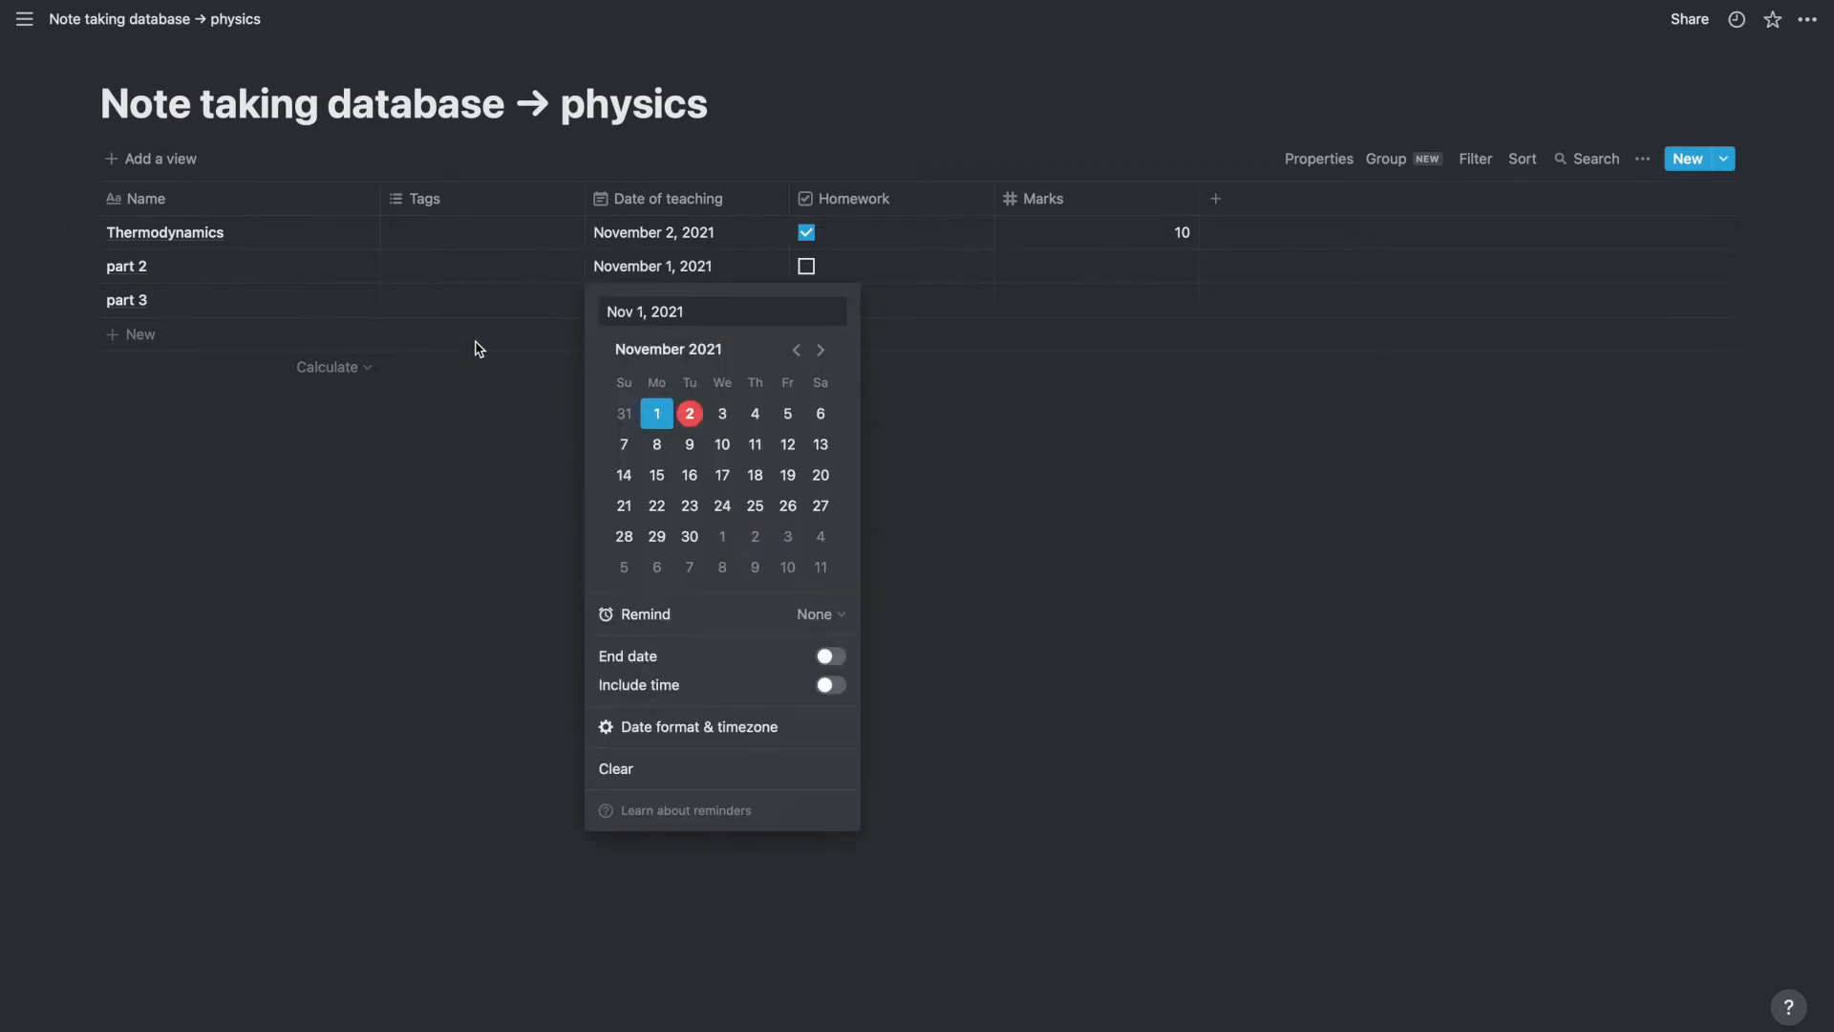
left_click(945, 457)
left_click(666, 294)
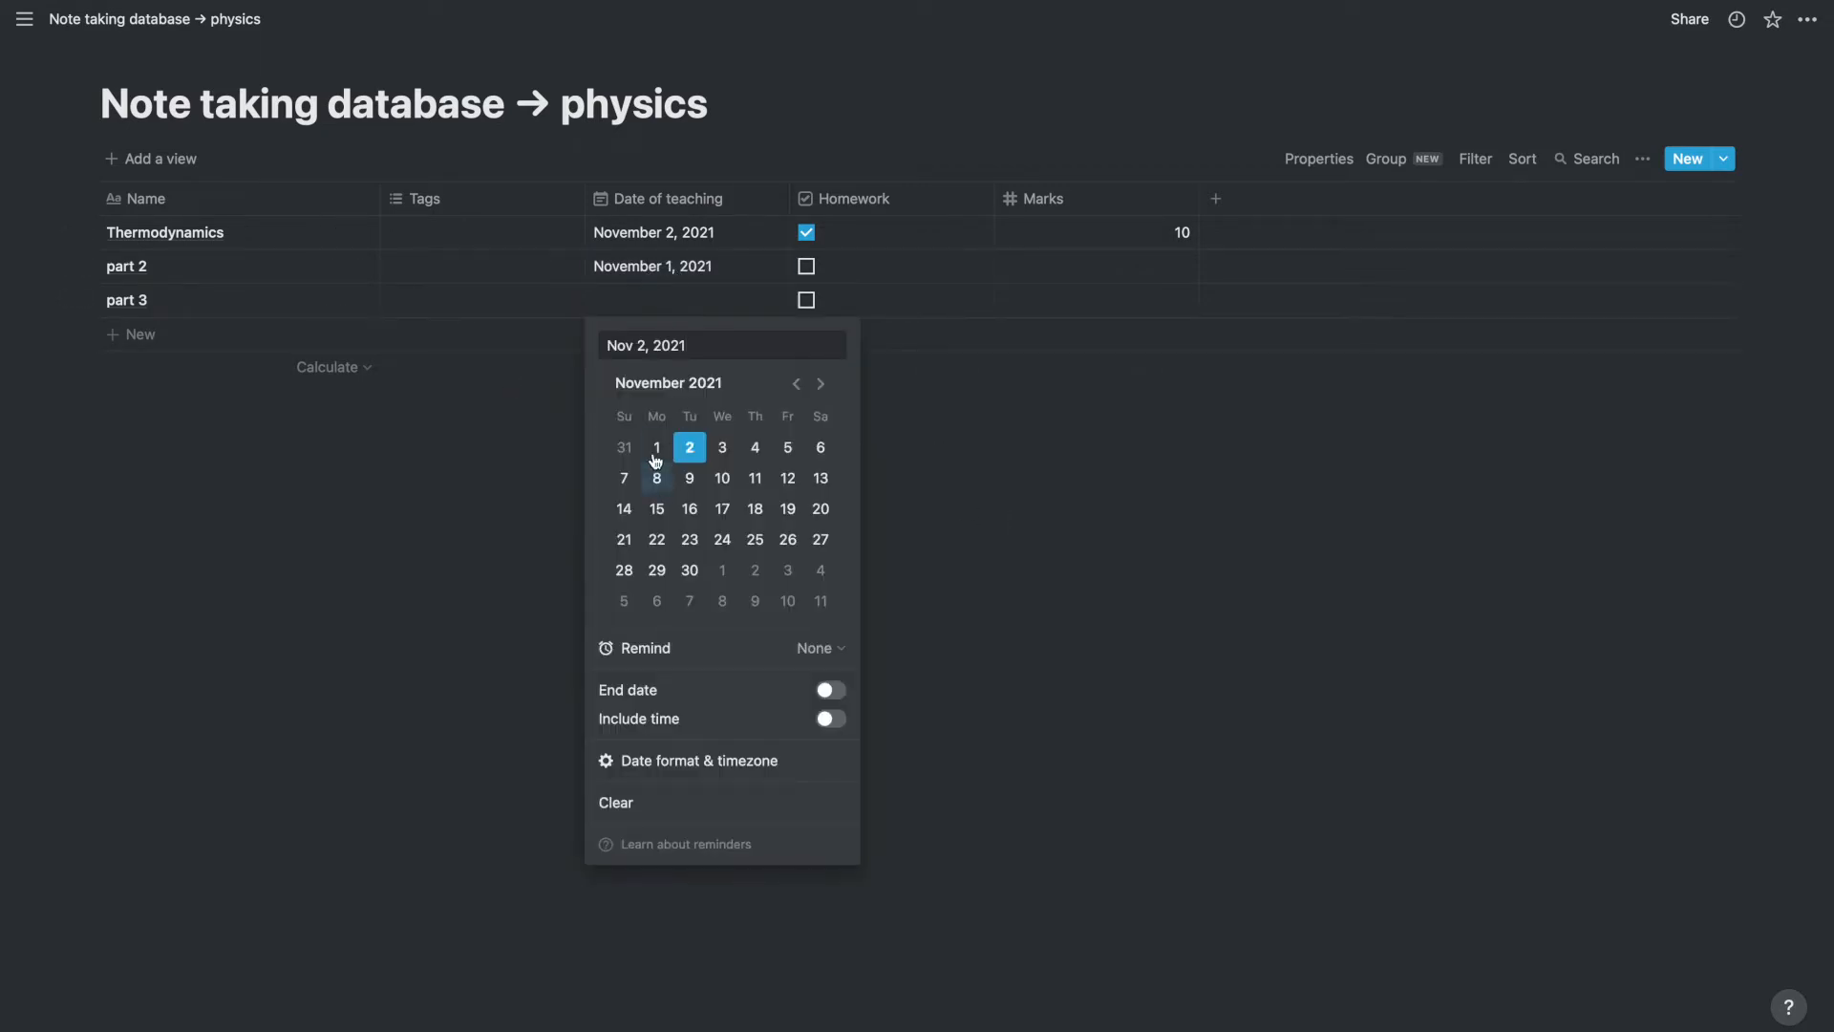
left_click(659, 277)
Change the date of teaching for the "part 2" row to November 3, 2021.
left_click(659, 274)
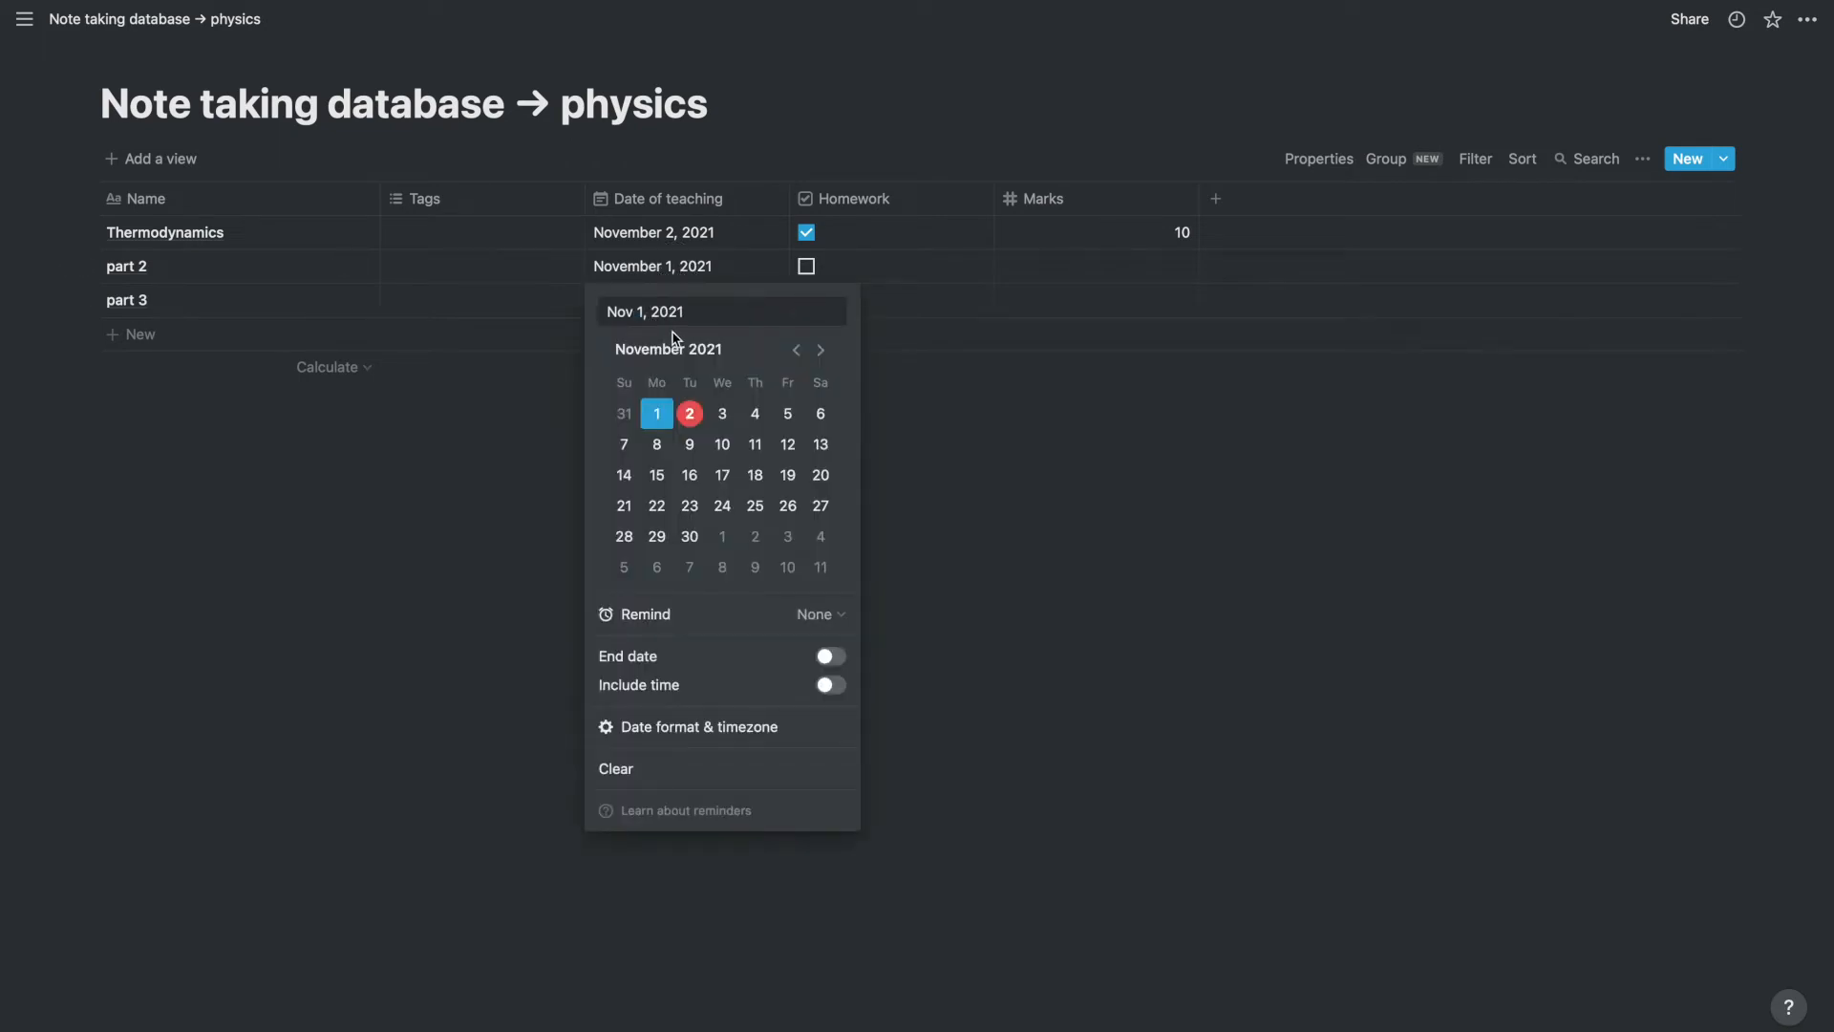
left_click(722, 417)
left_click(499, 503)
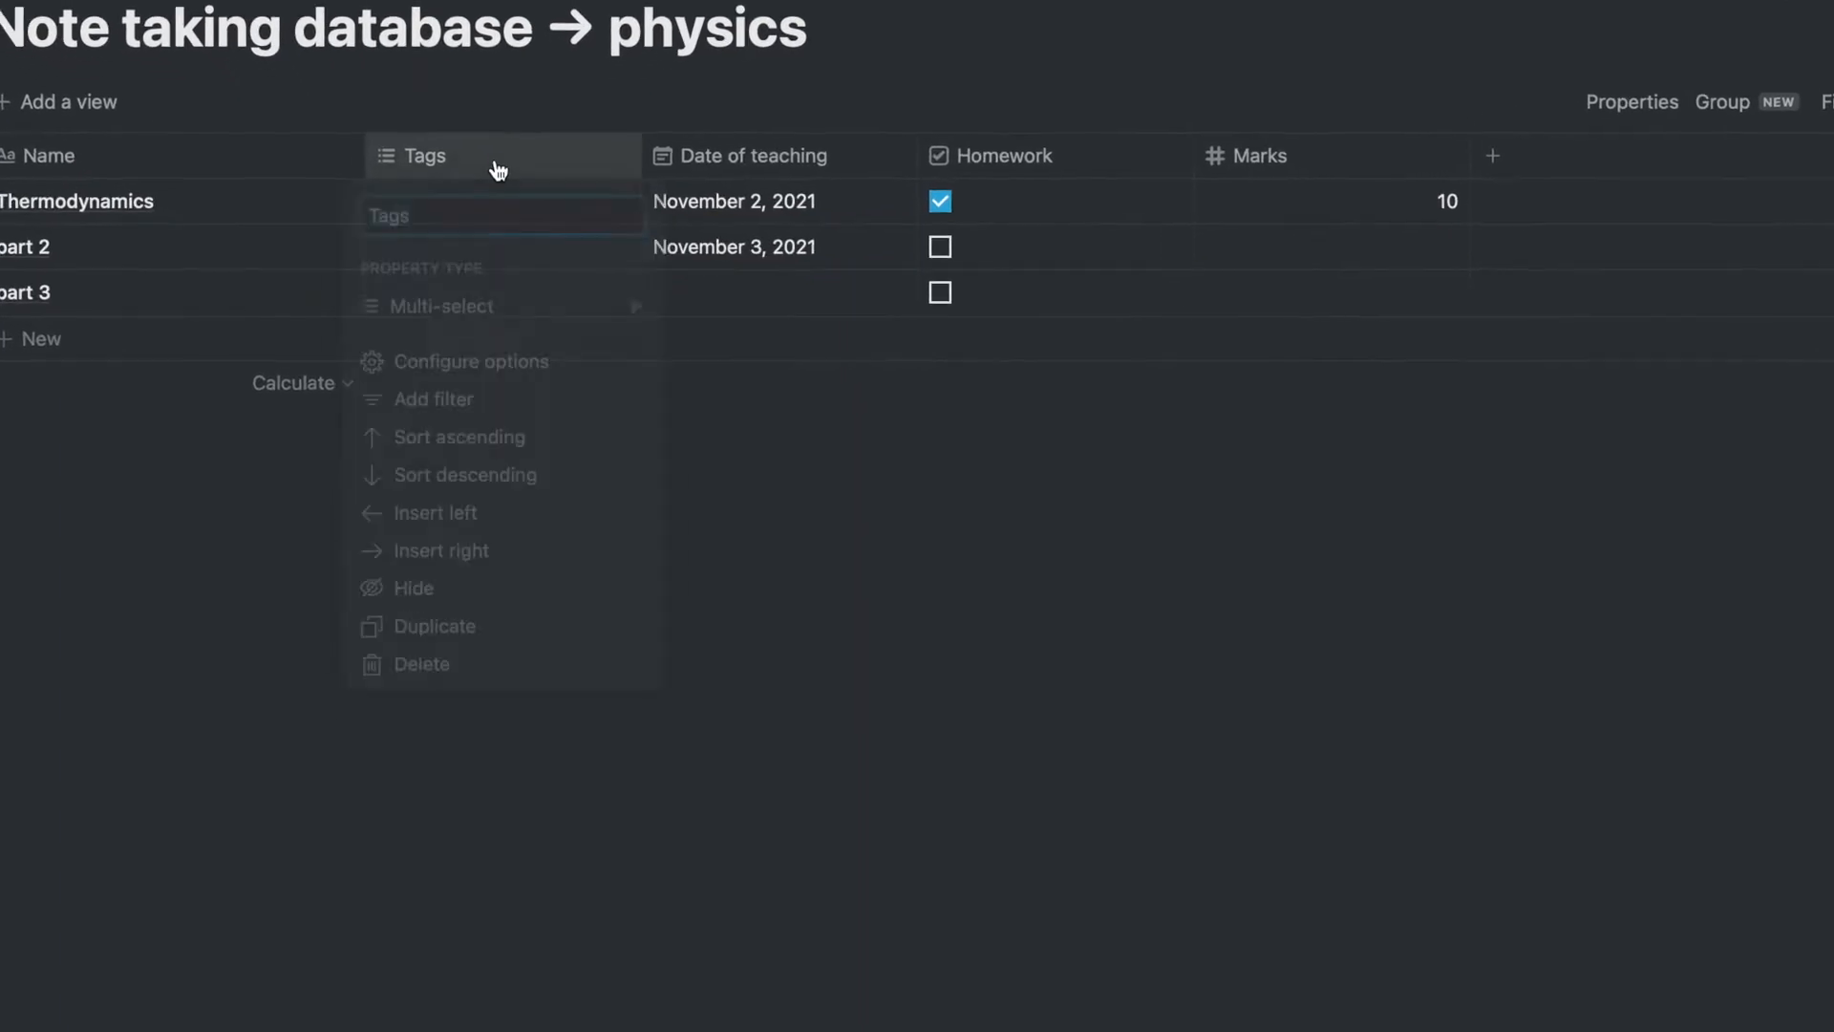
Delete the Tags property from the table.
left_click(484, 191)
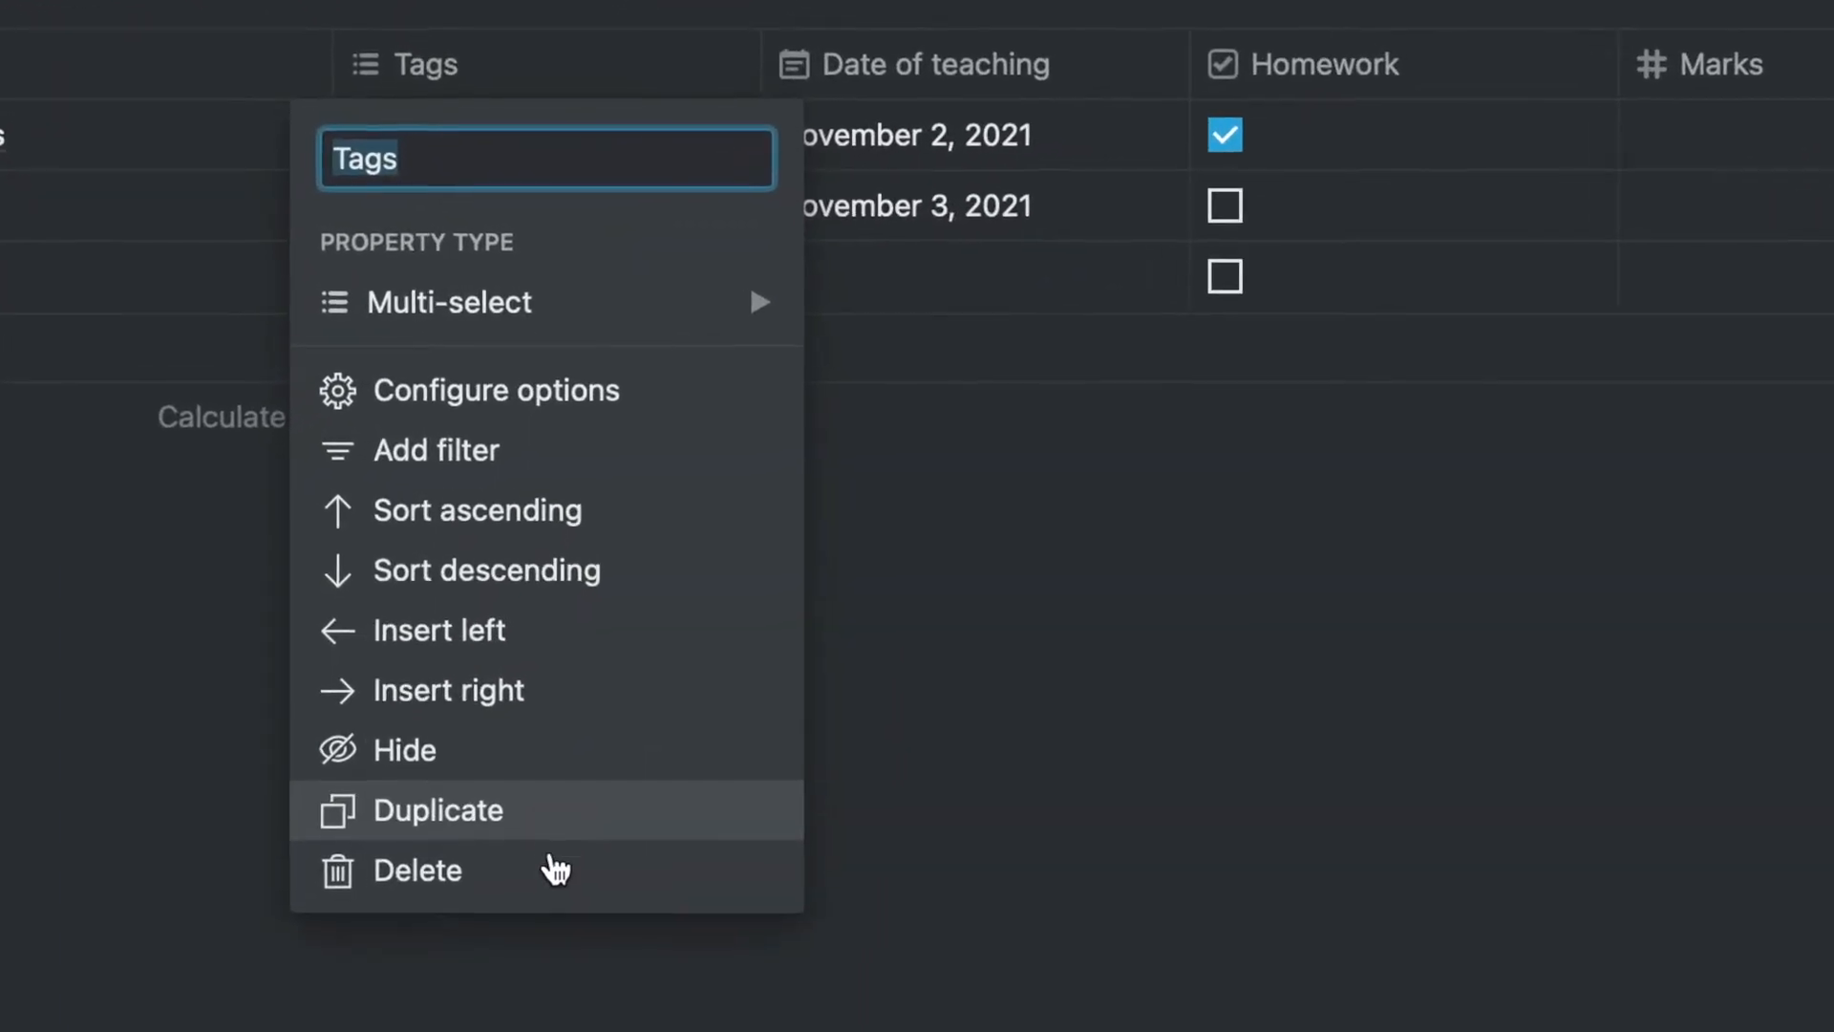
left_click(525, 765)
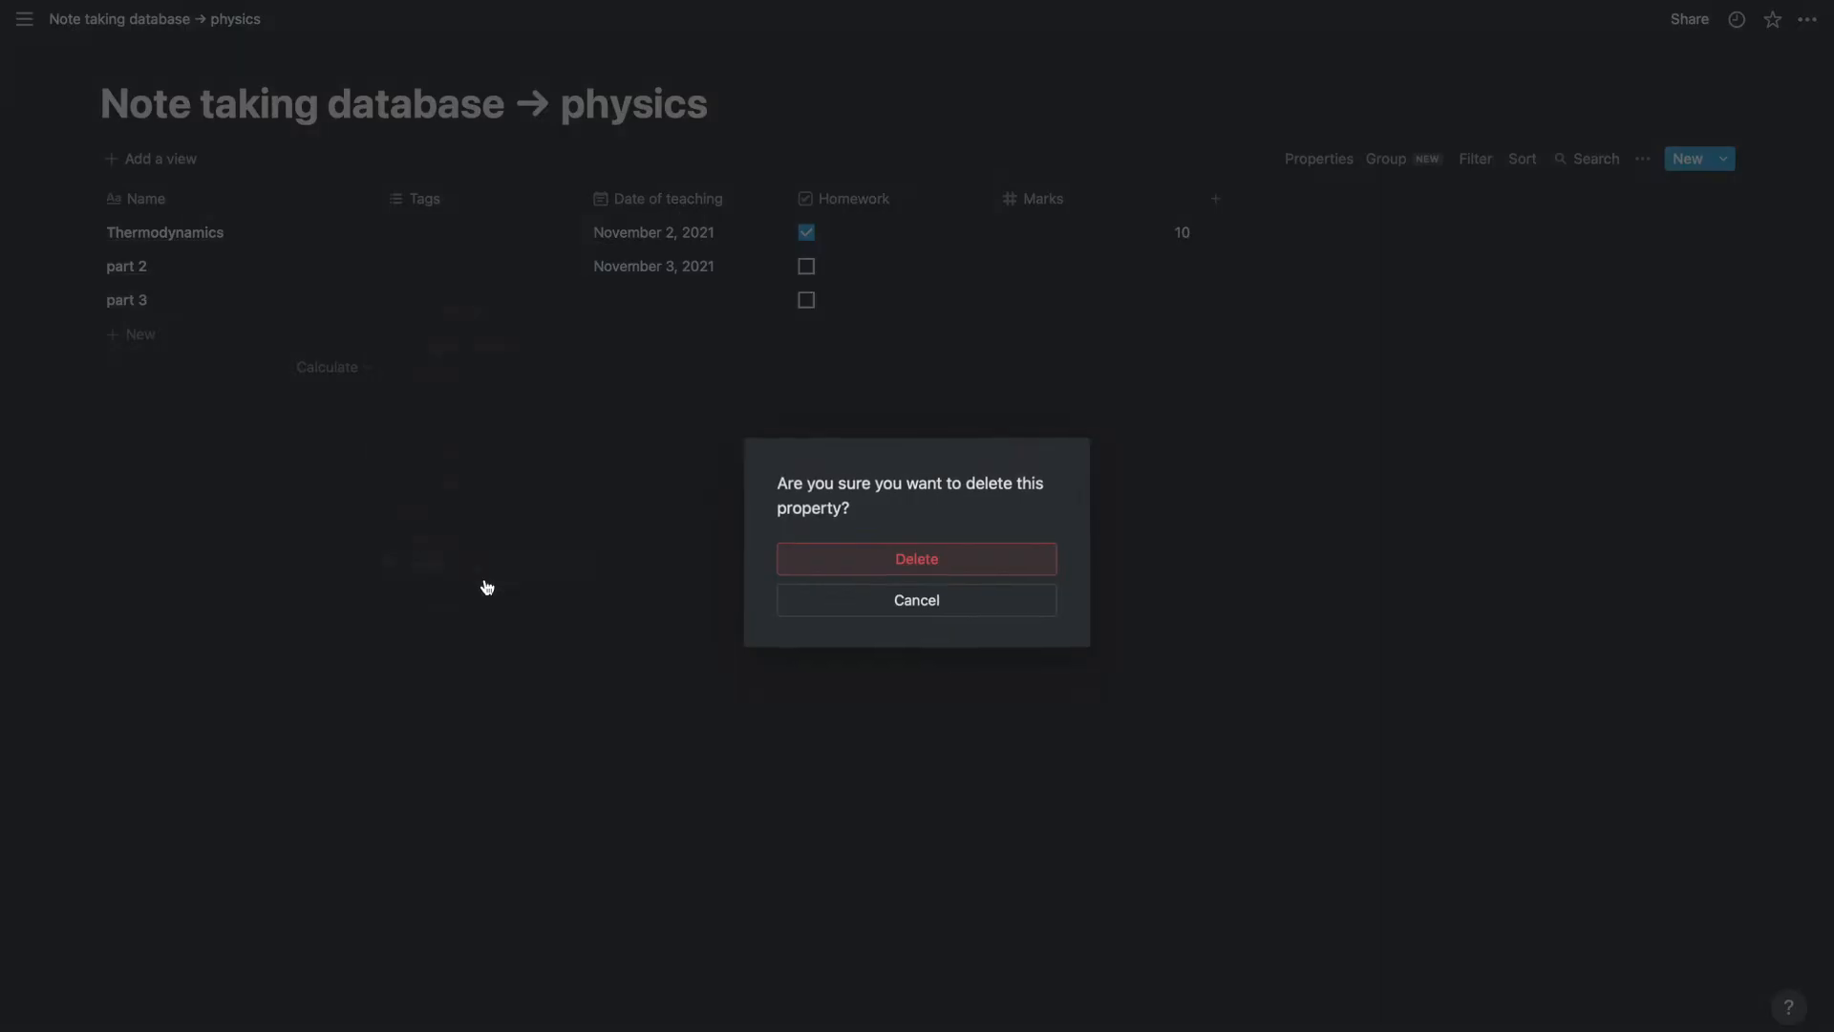
left_click(953, 569)
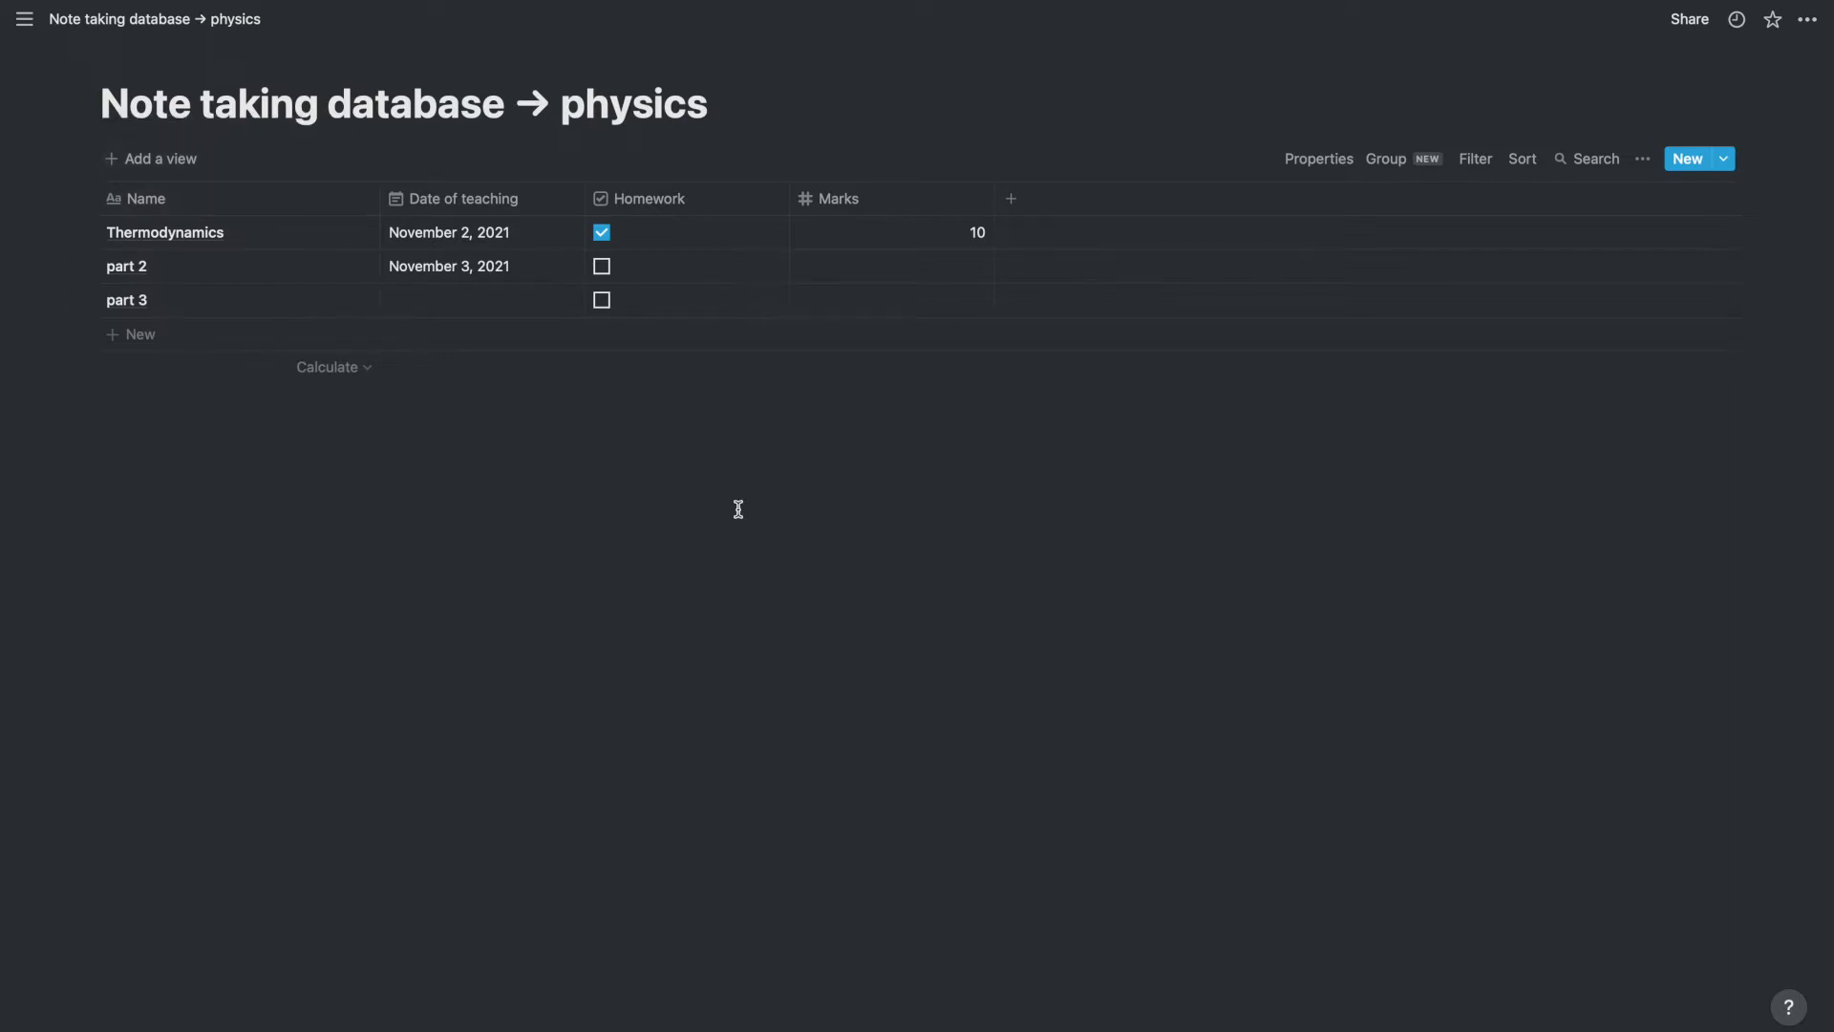
left_click(129, 160)
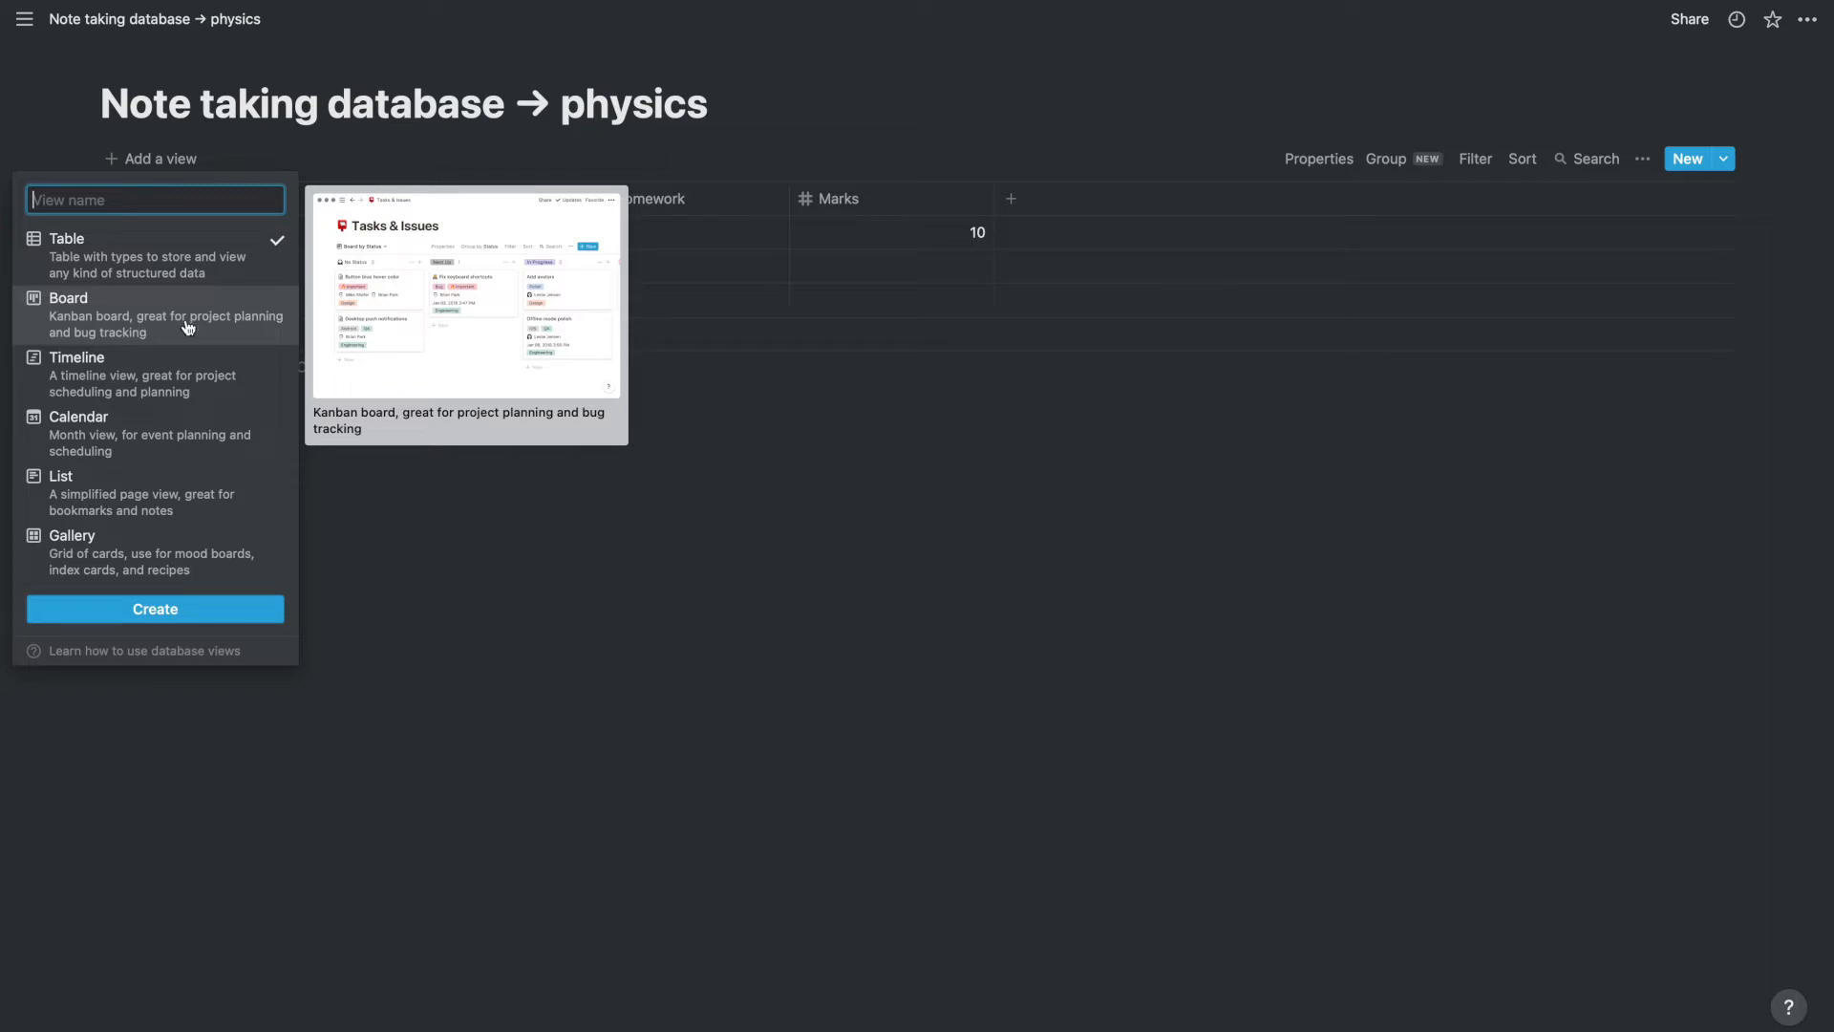
mouse_move(240, 315)
left_click(139, 320)
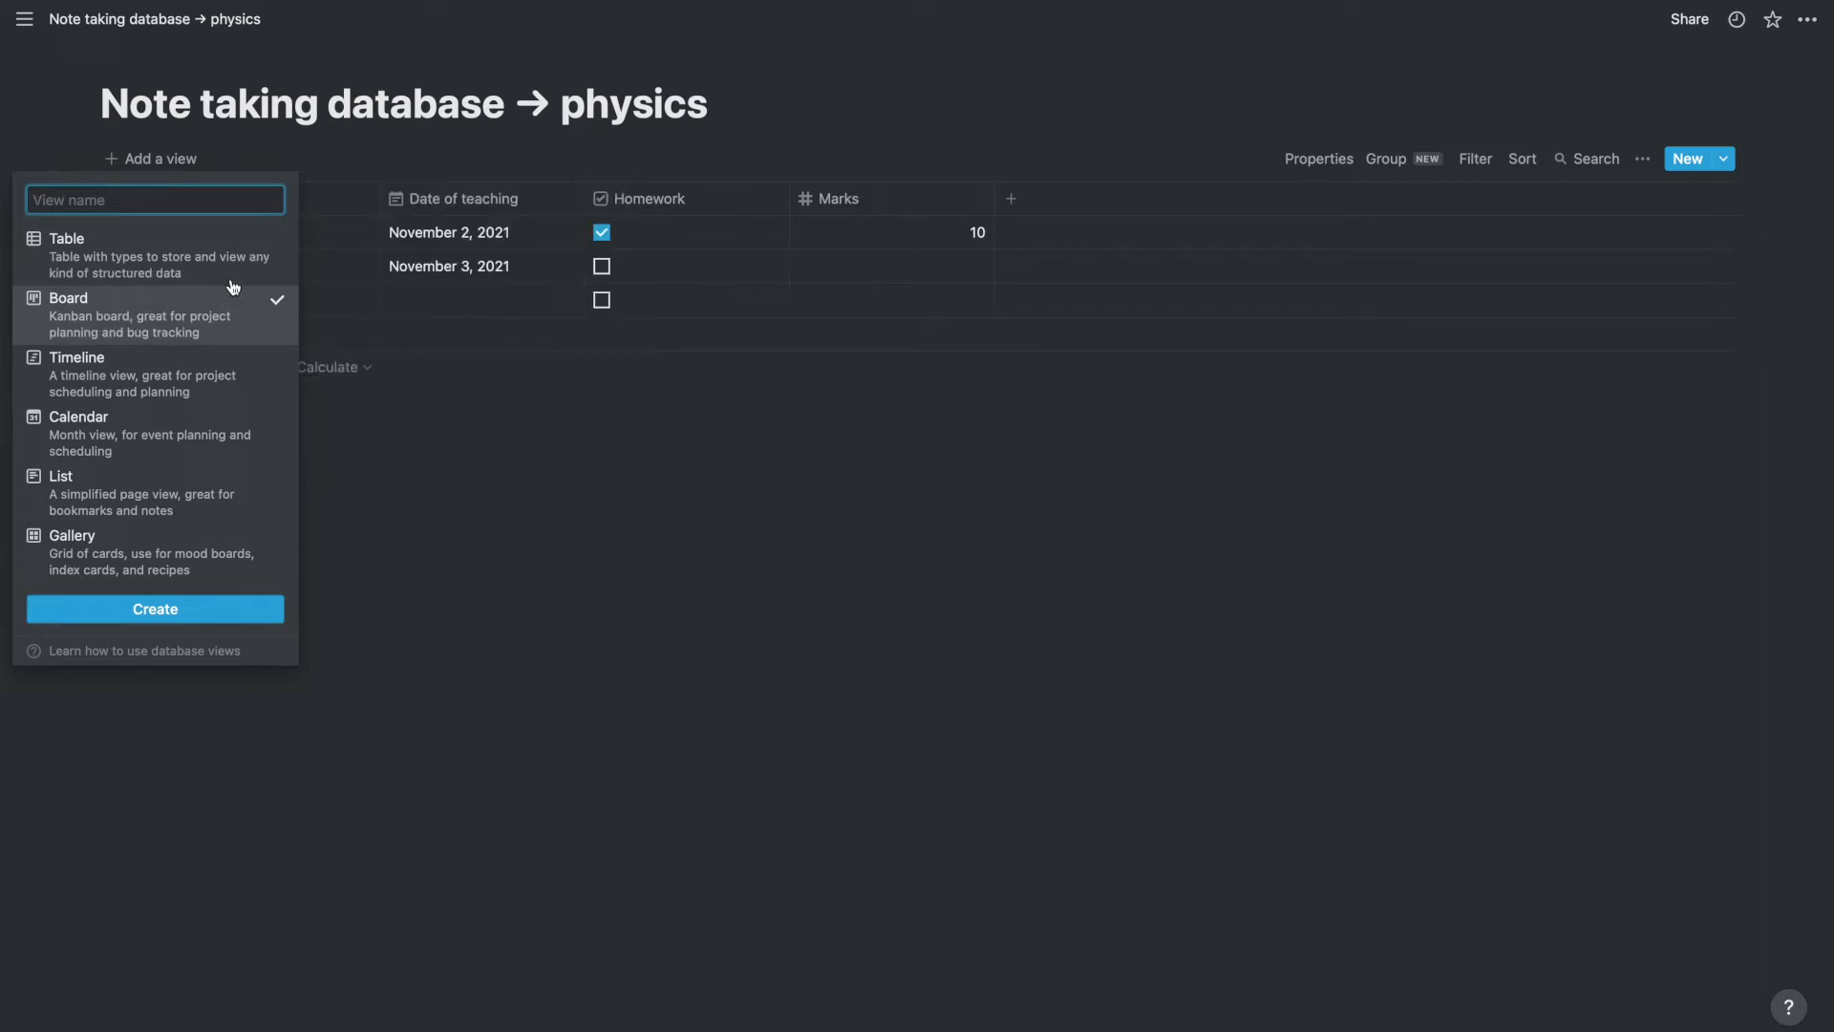
left_click(528, 603)
Add a Board view to the physics note-taking database.
left_click(157, 162)
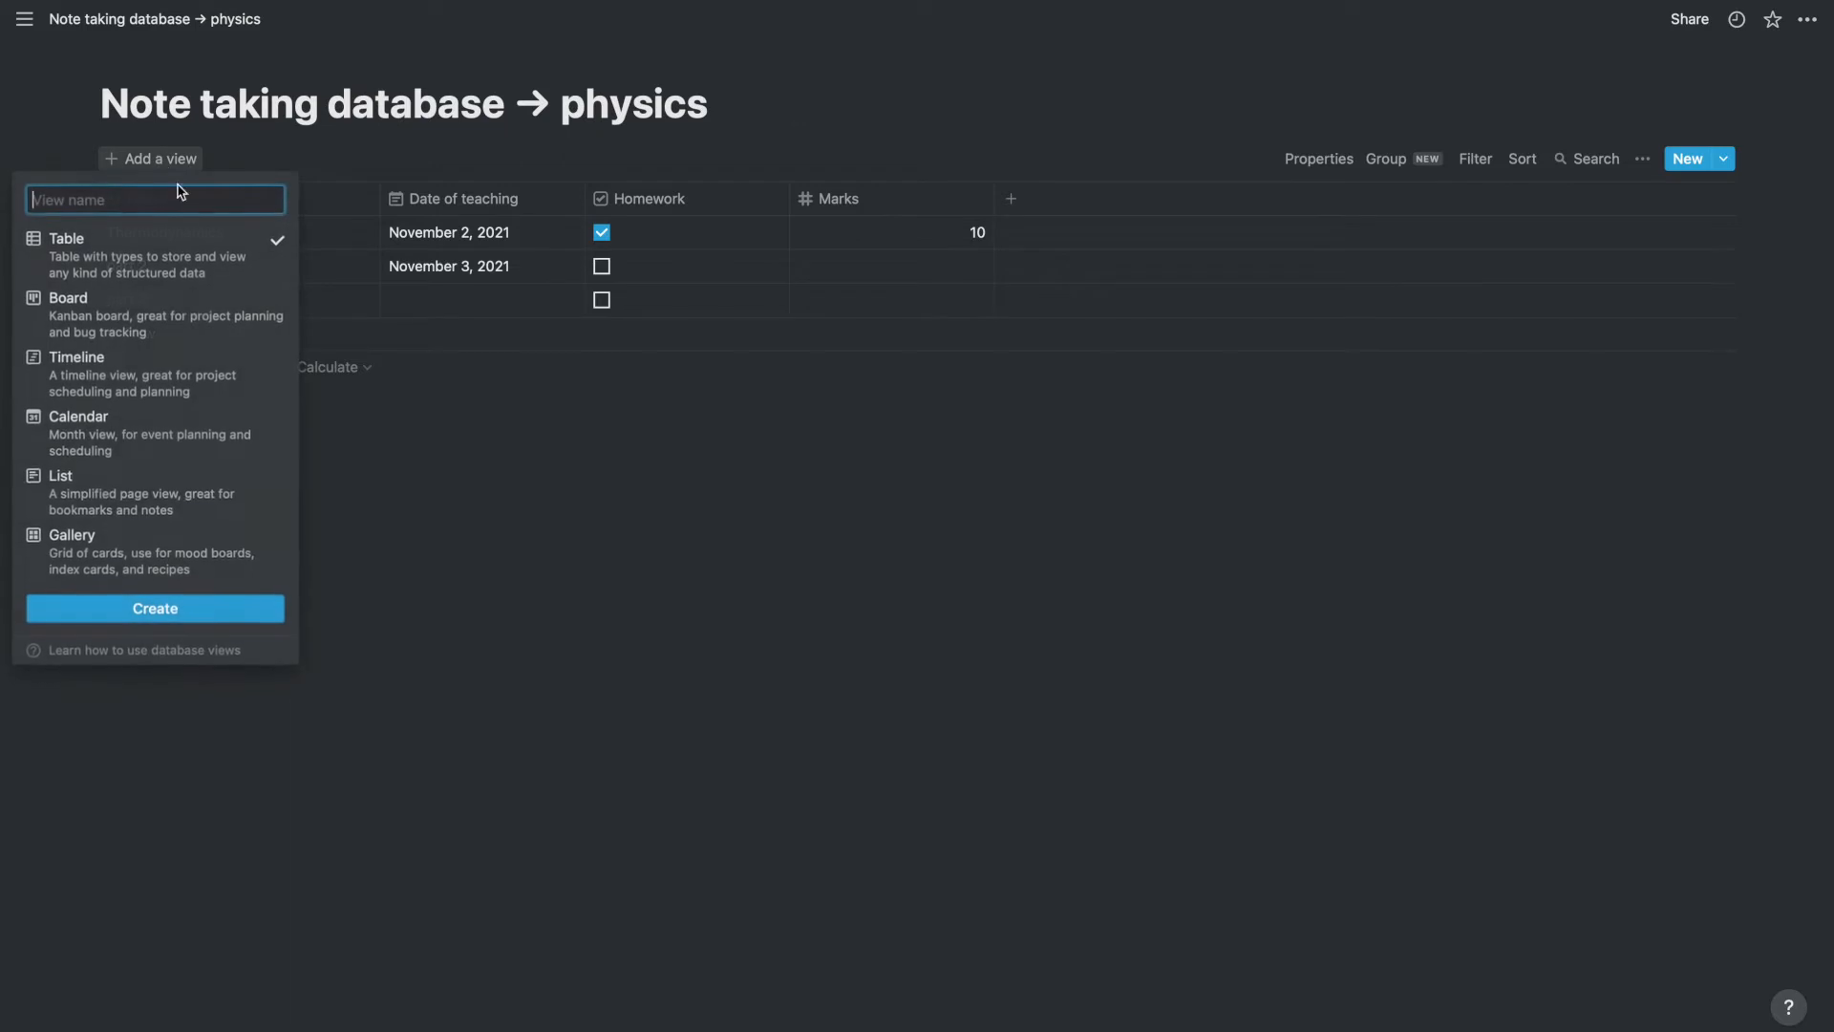
left_click(196, 310)
left_click(211, 606)
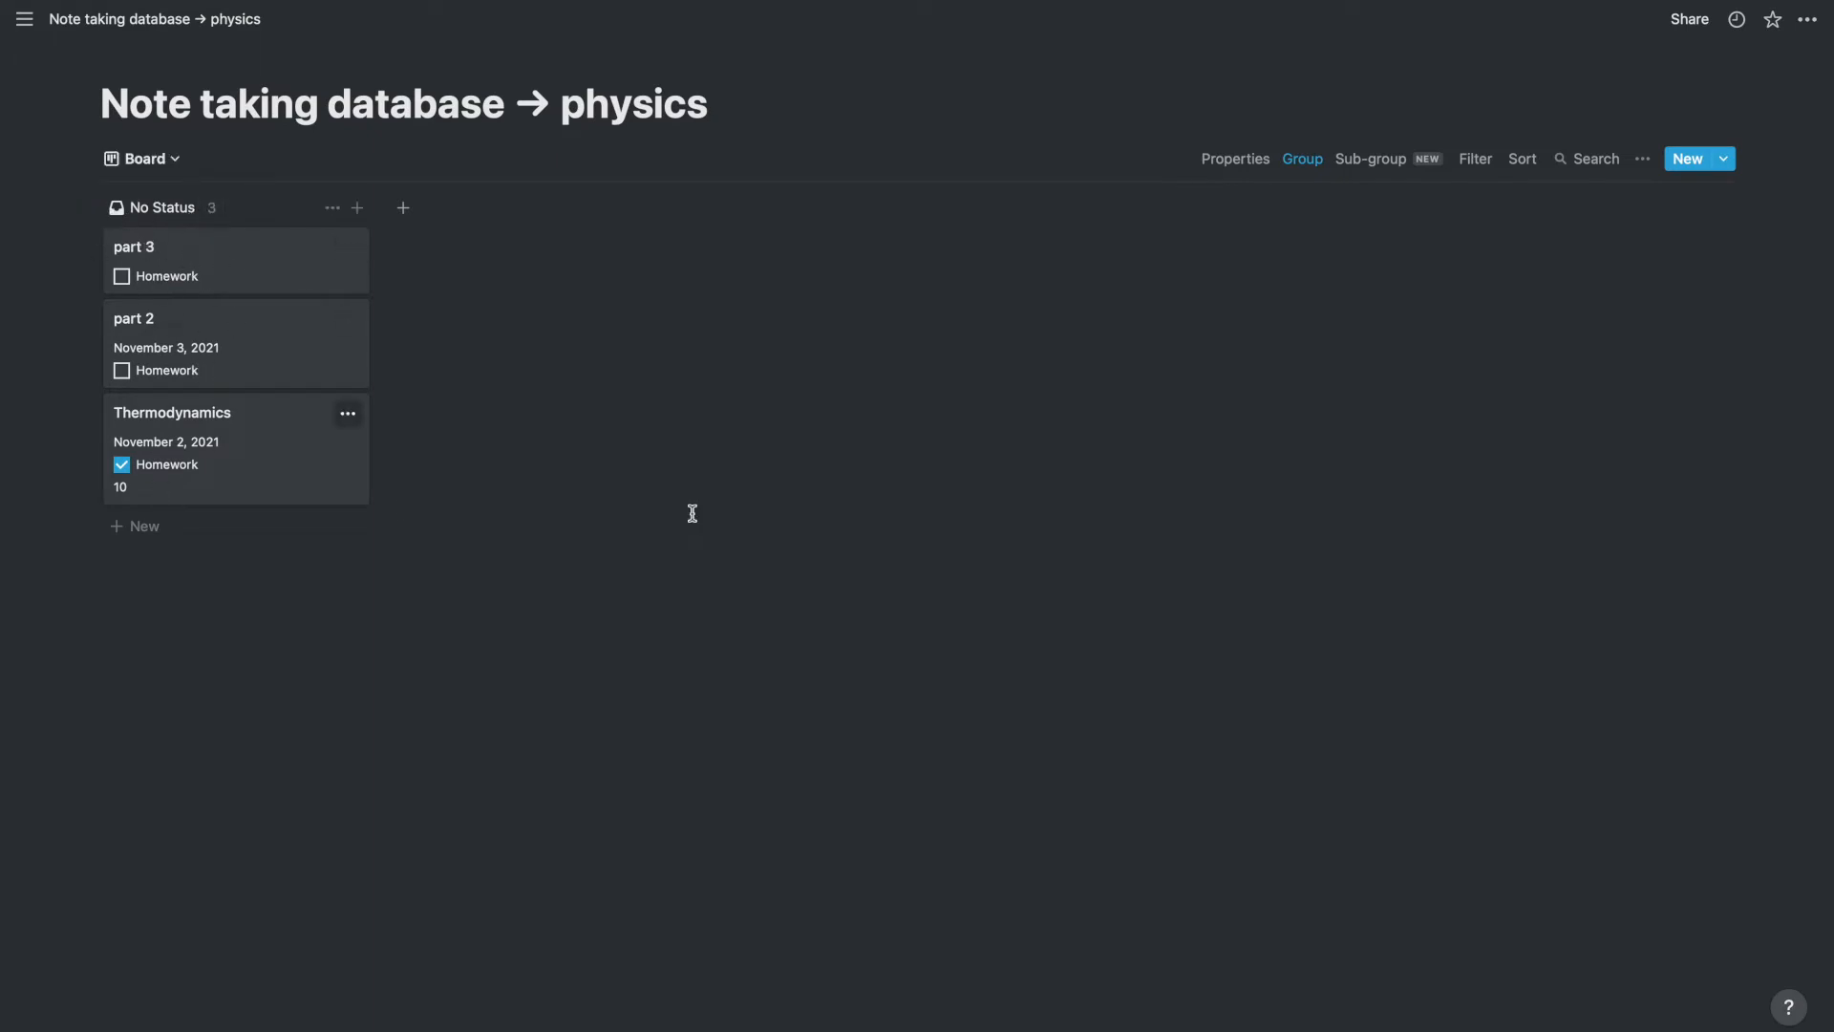
Show the Status property on the cards of the Board view.
left_click(1242, 165)
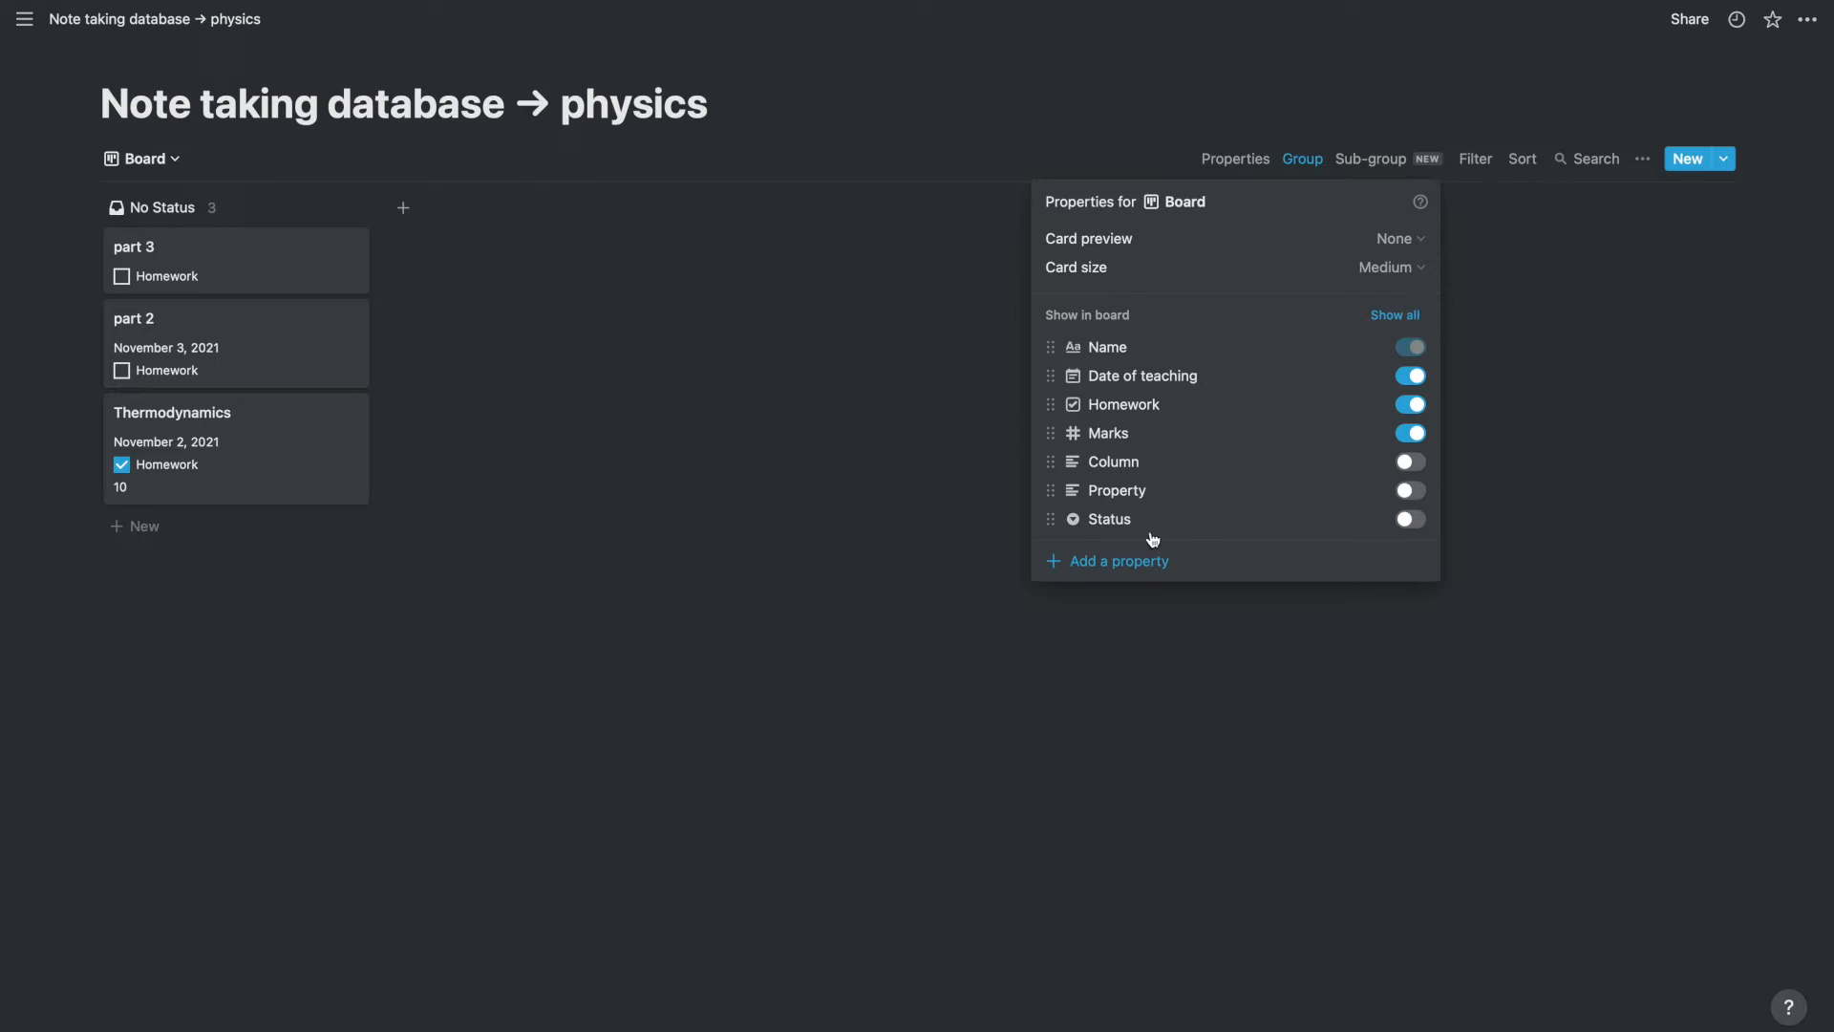
left_click(1412, 520)
left_click(1271, 814)
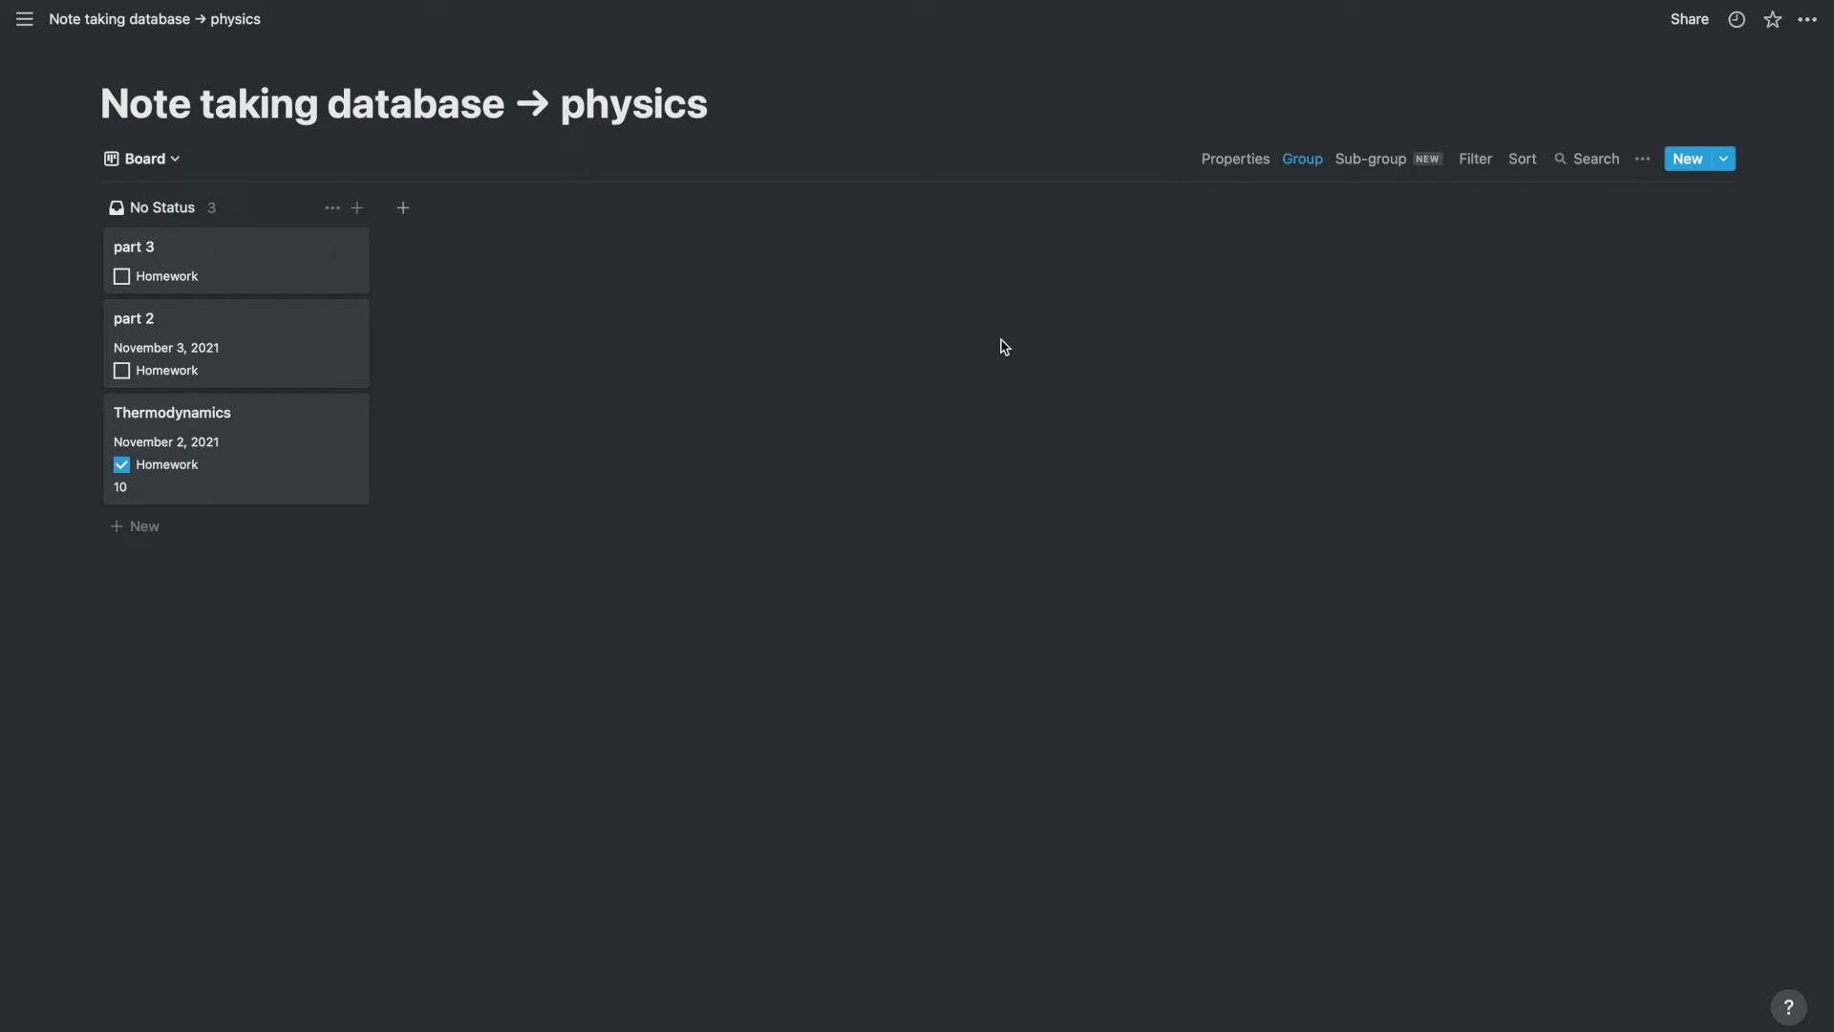
Return to the default table view and give the Thermodynamics row a new Status option named Complete.
left_click(145, 161)
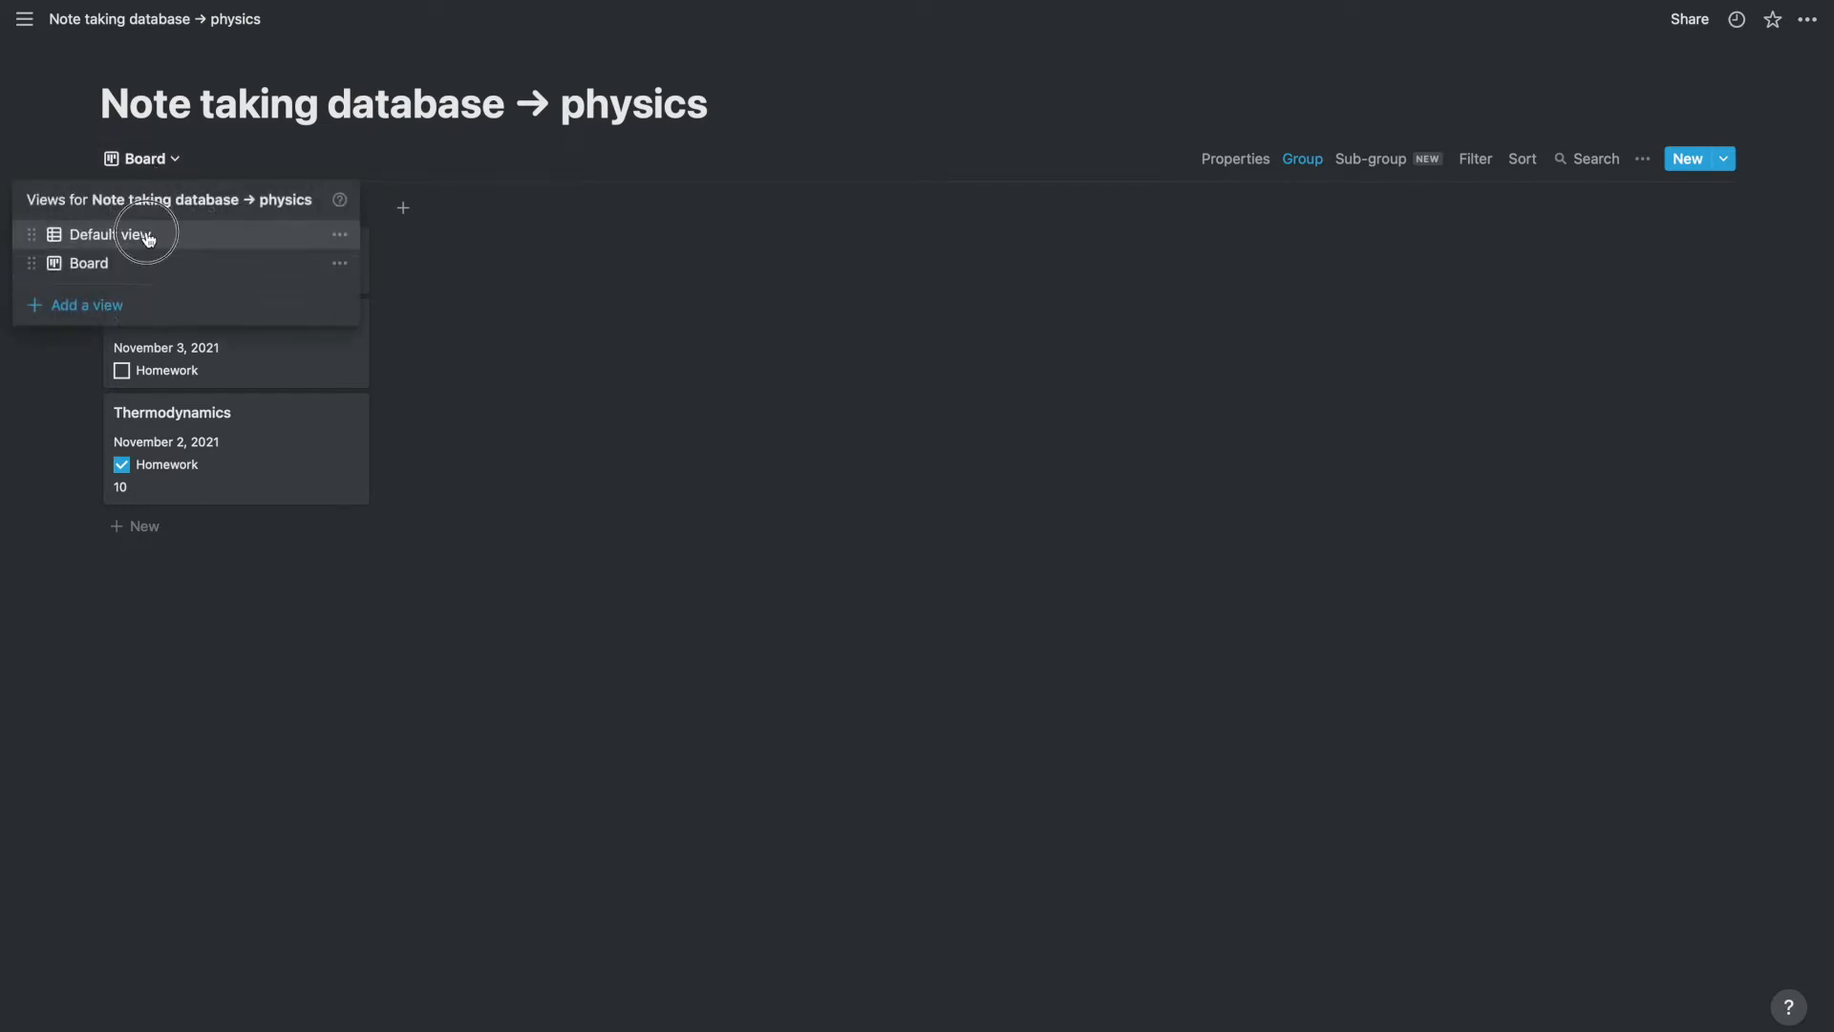
left_click(148, 237)
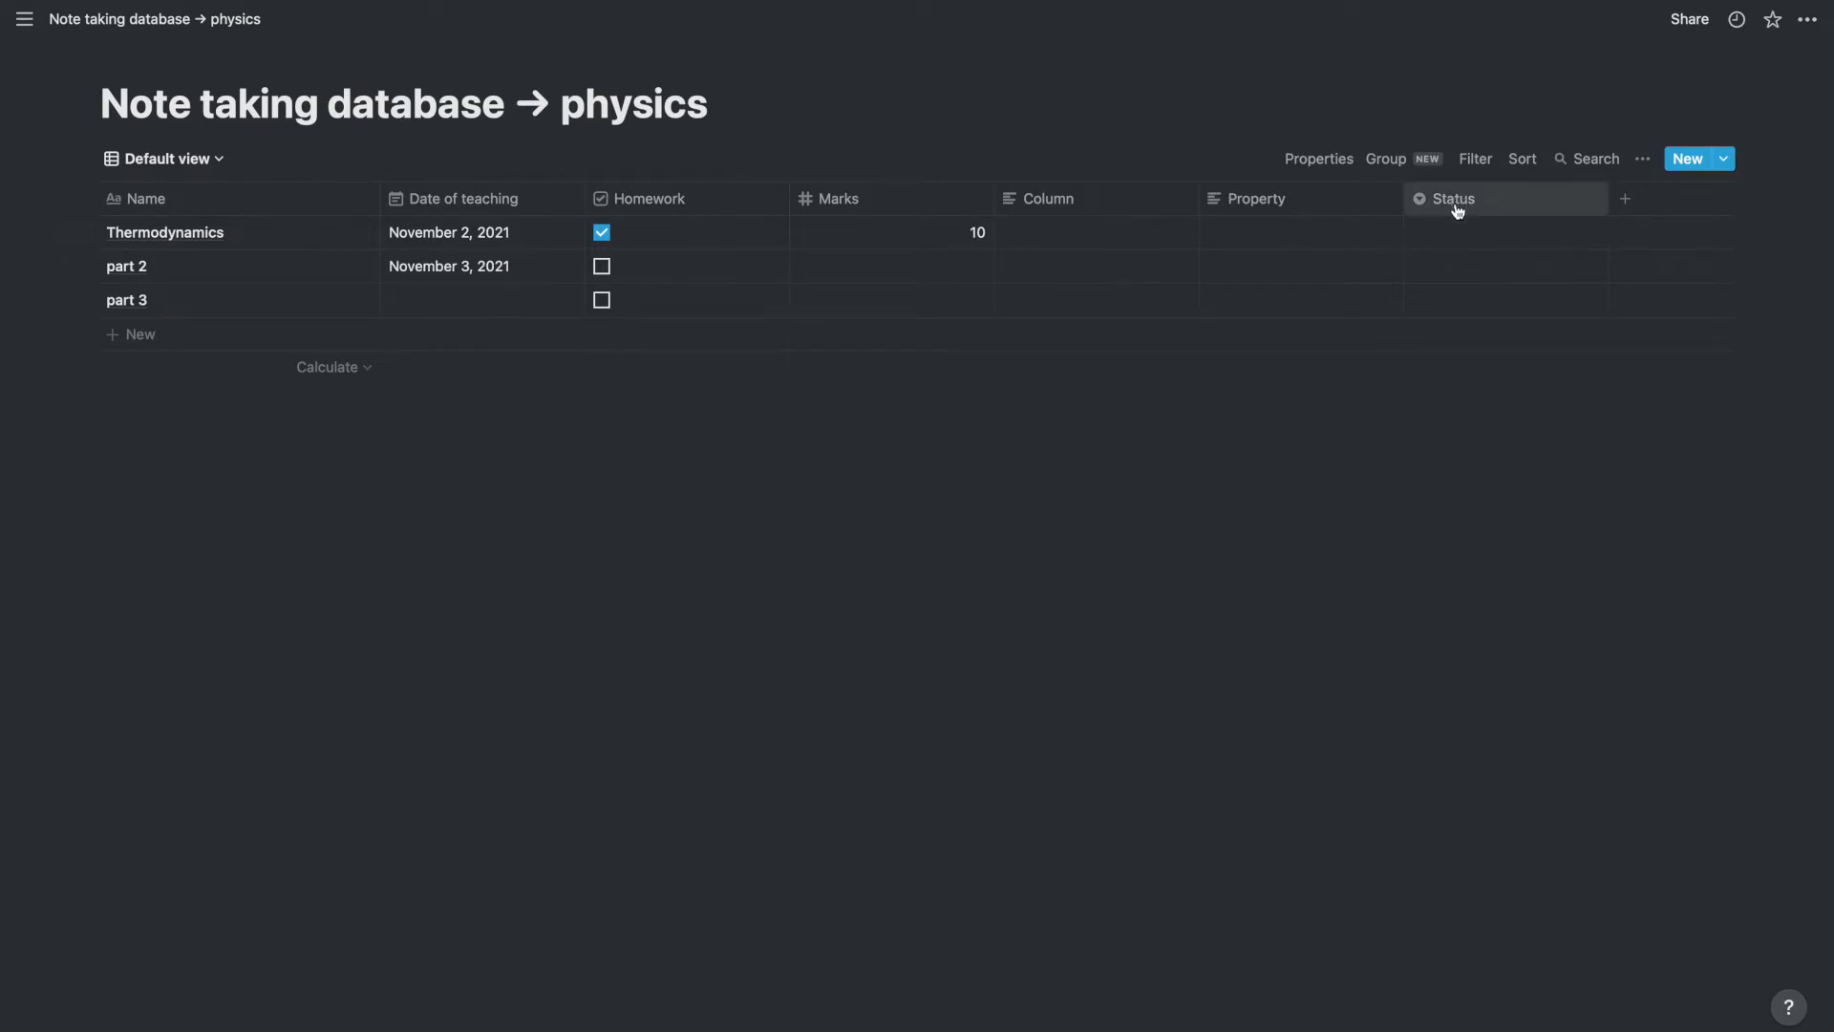
left_click(1456, 236)
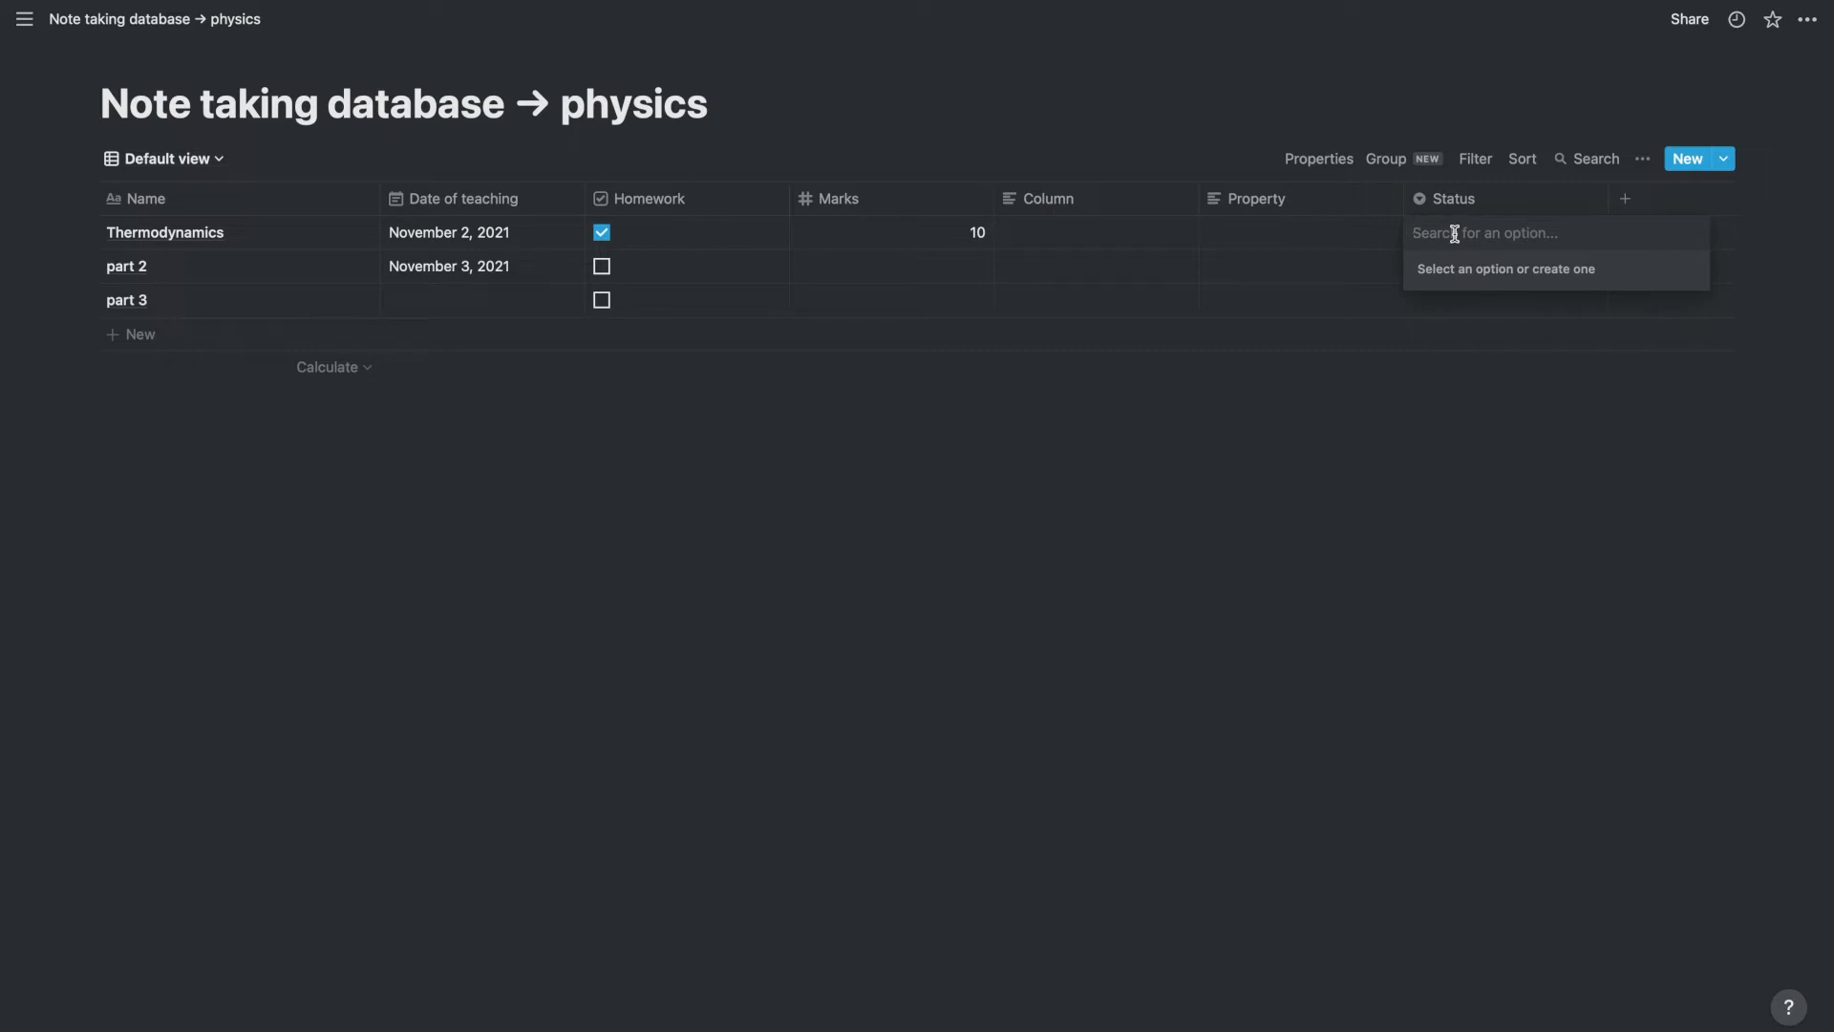
type("Complete")
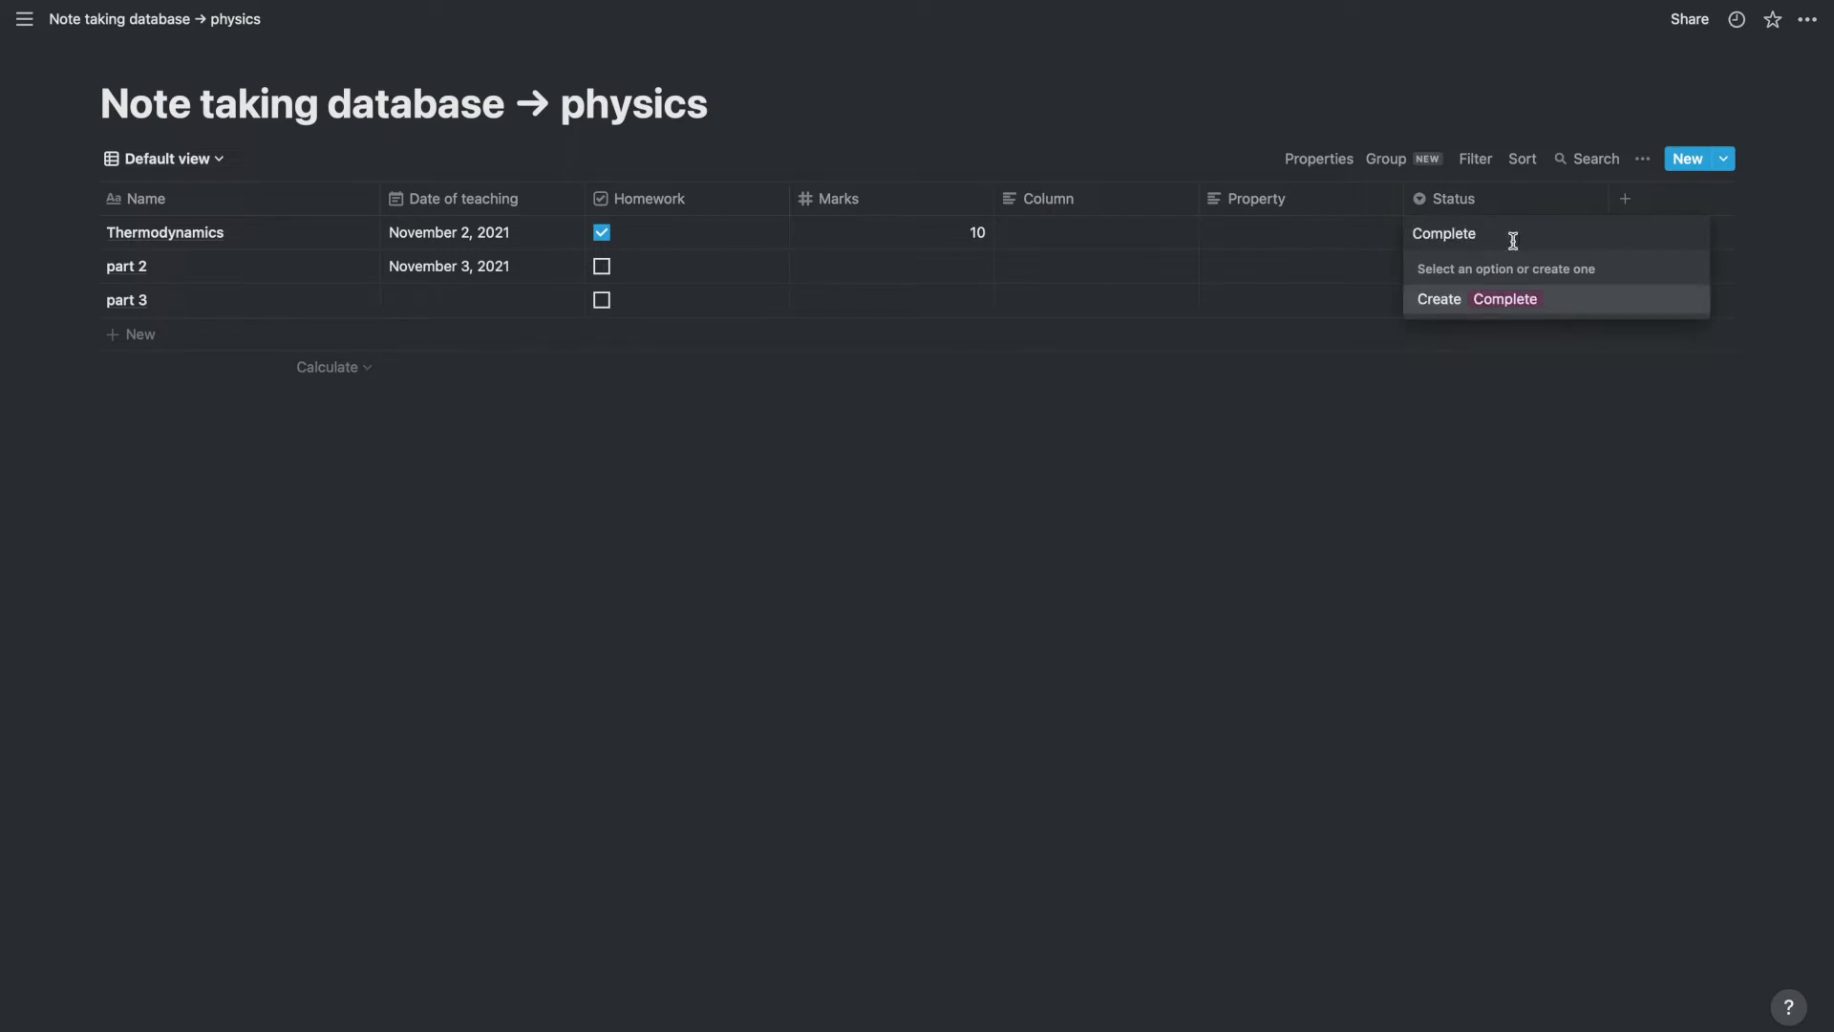
left_click(1445, 304)
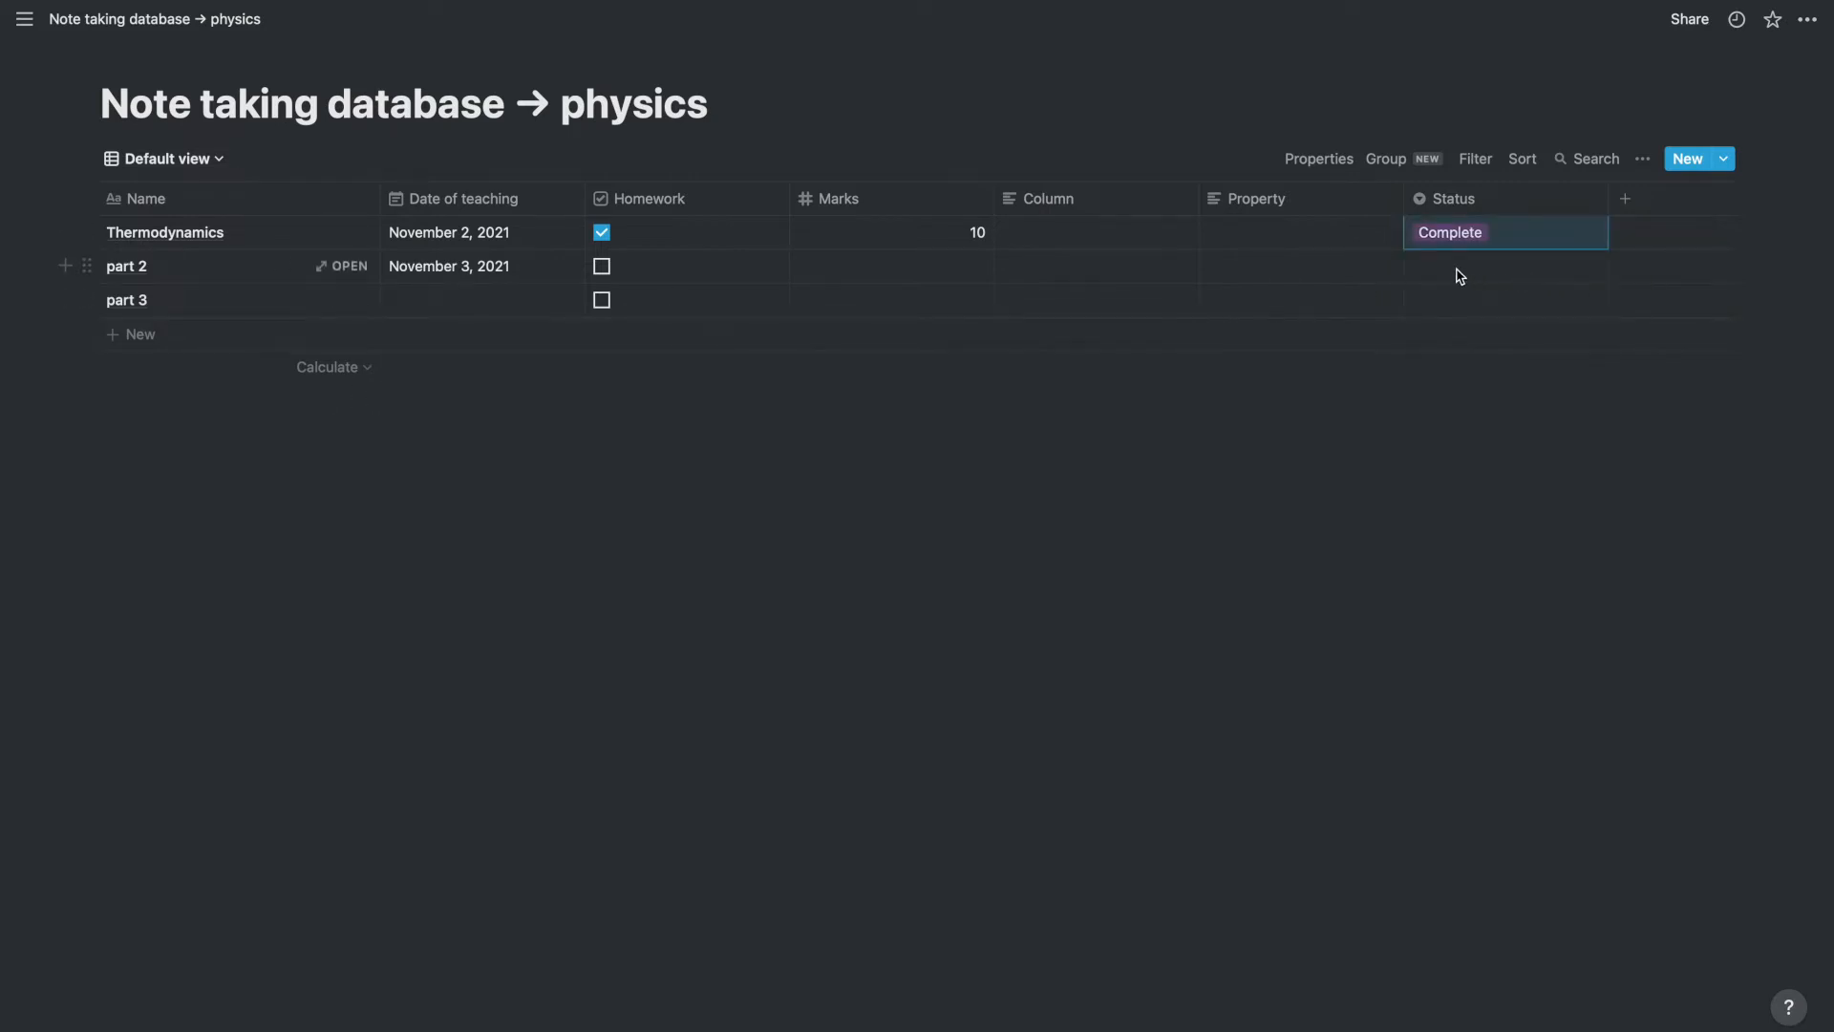
Create the Status option Incomplete and assign it to the "part 2" row.
left_click(1453, 269)
type("Incomplete")
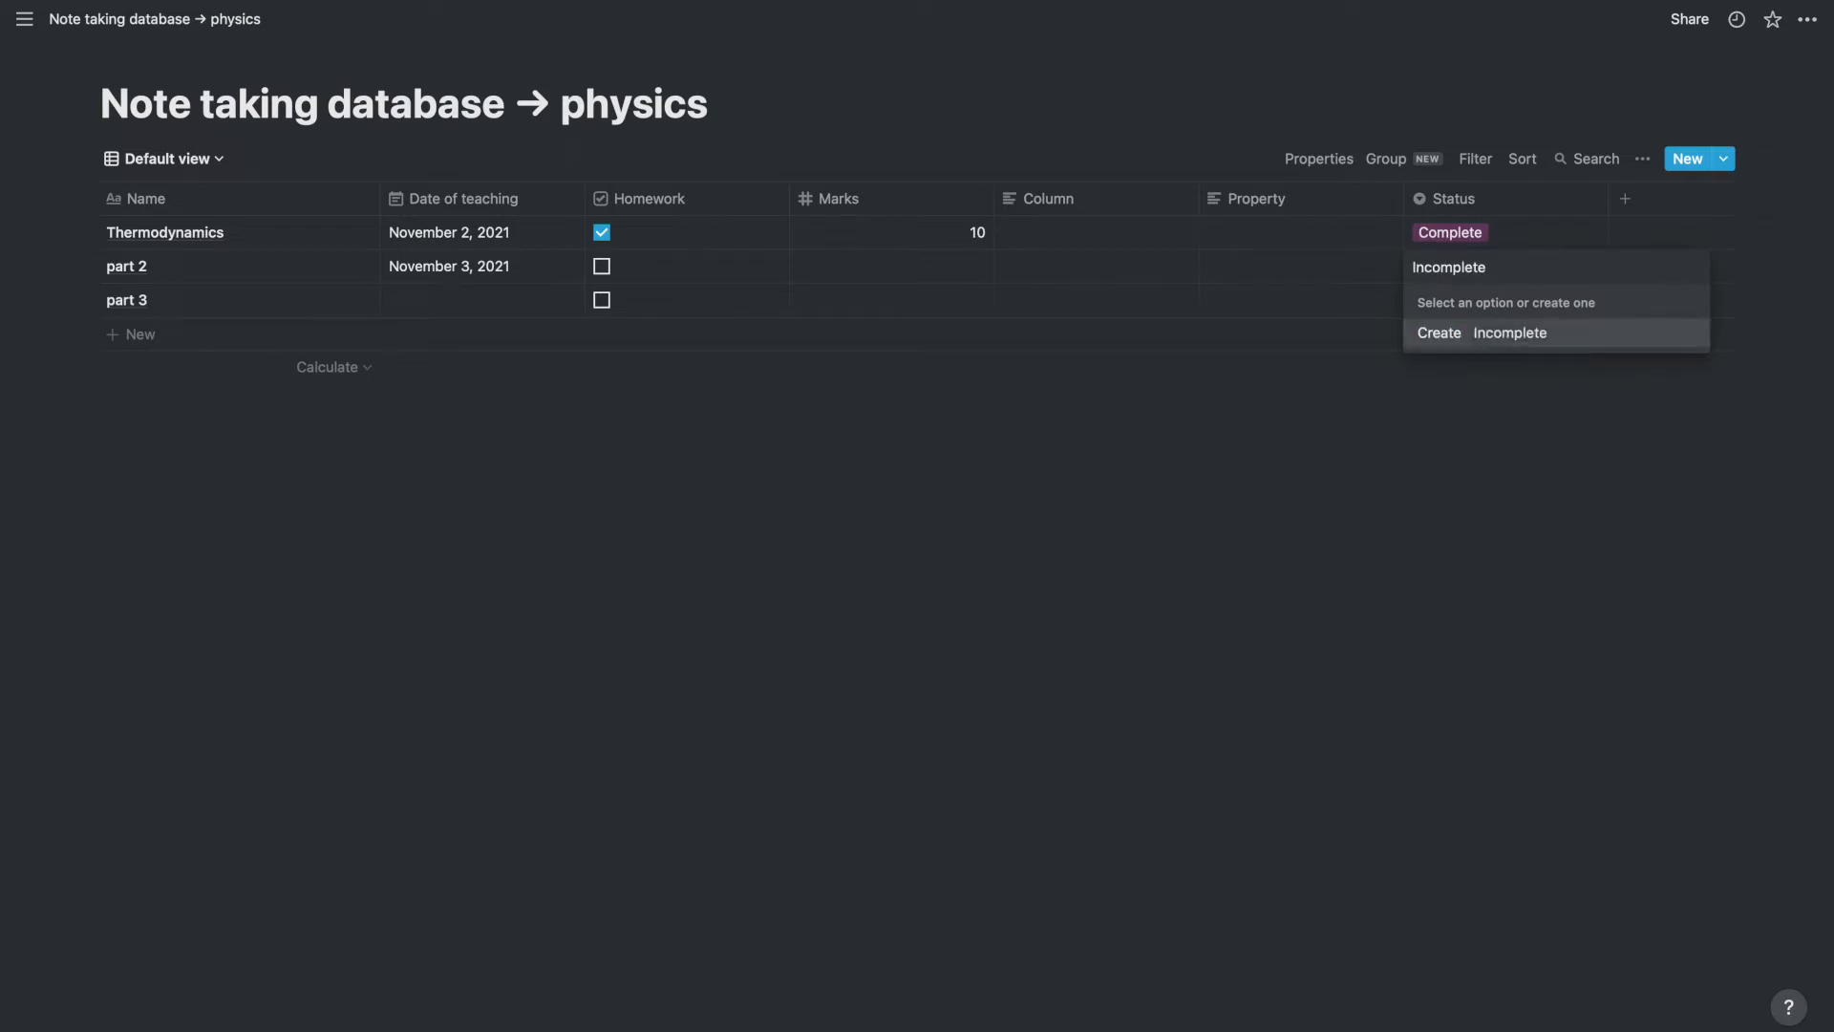
left_click(1438, 349)
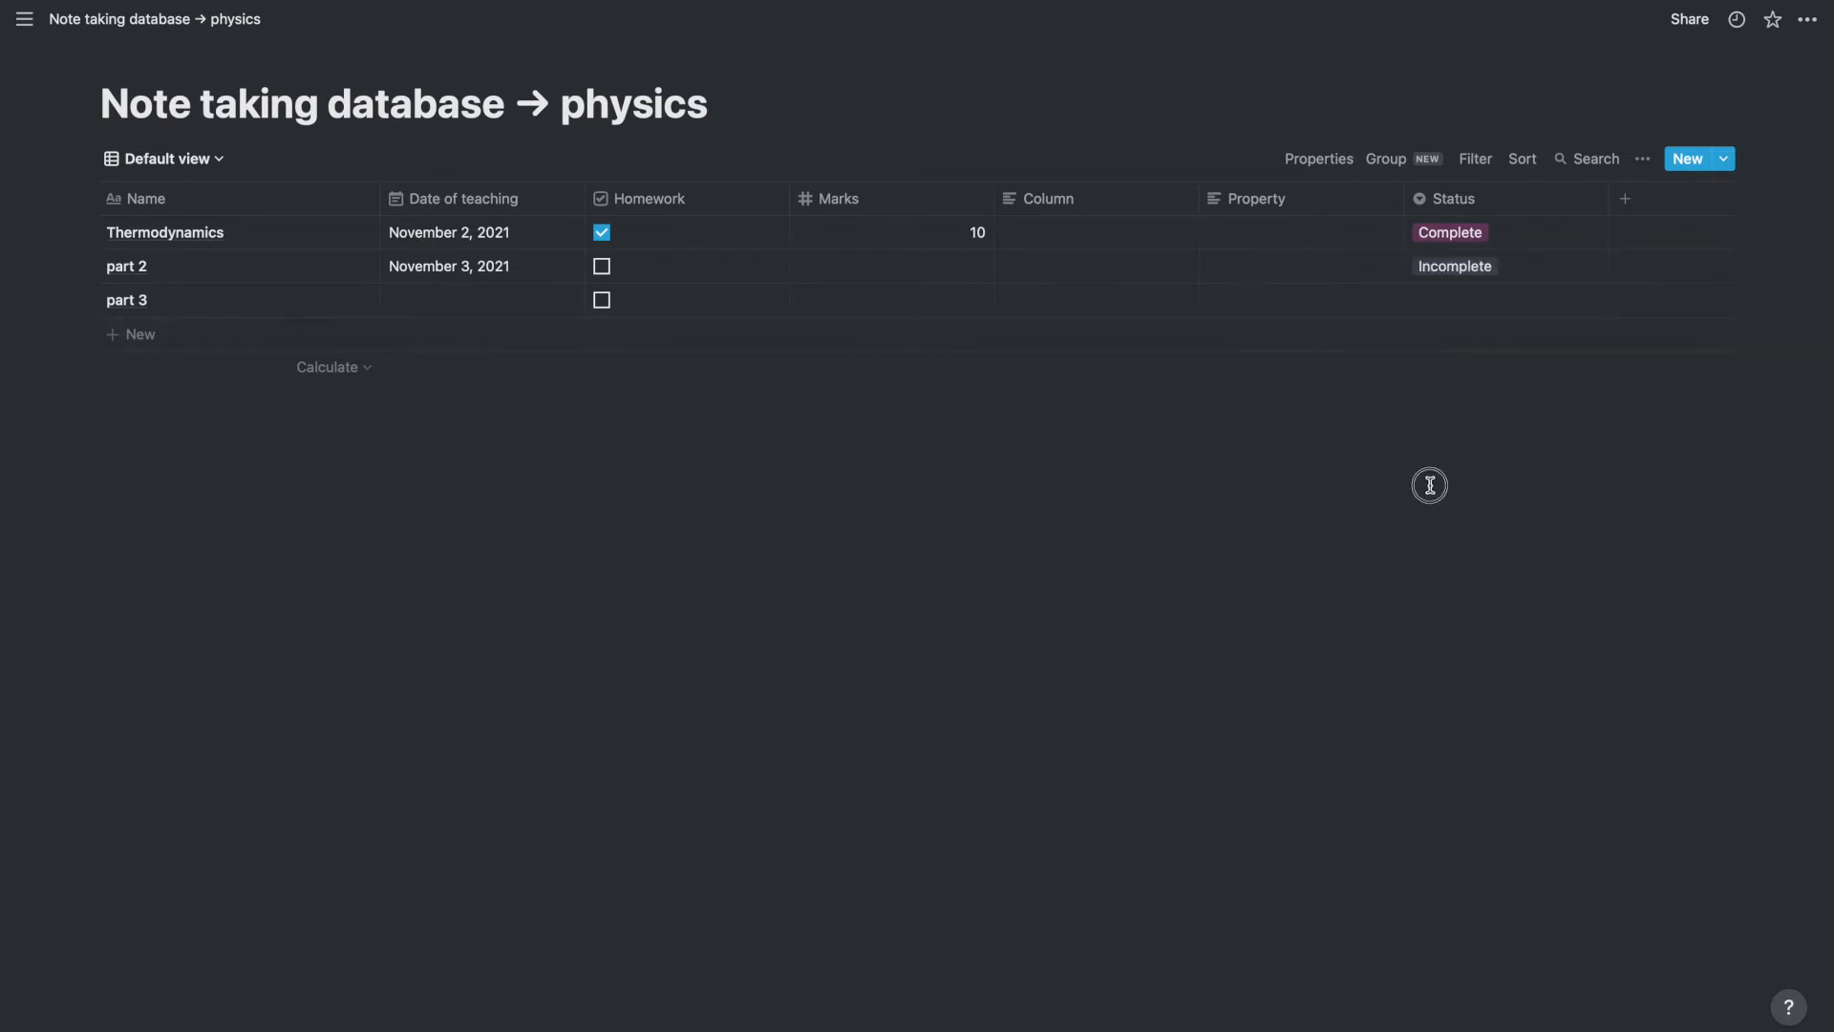
Create the Status option N/A and assign it to the "part 3" row.
left_click(1439, 304)
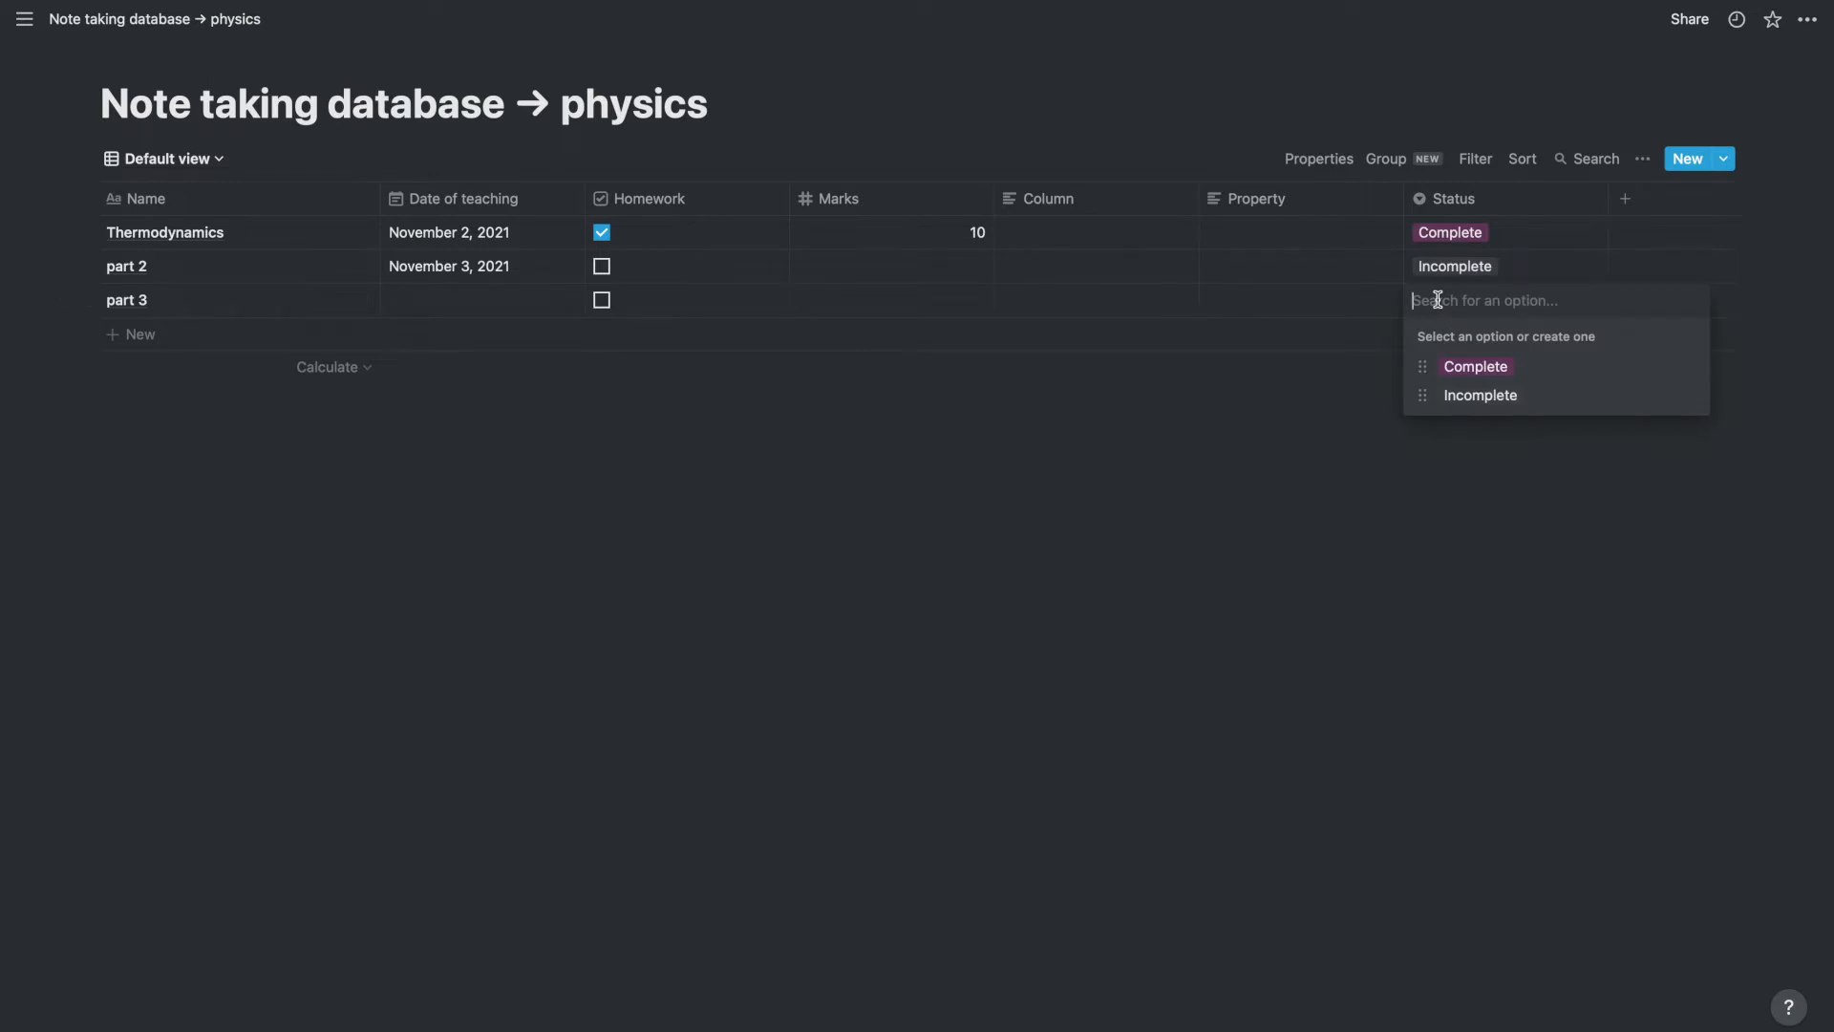
type("Not")
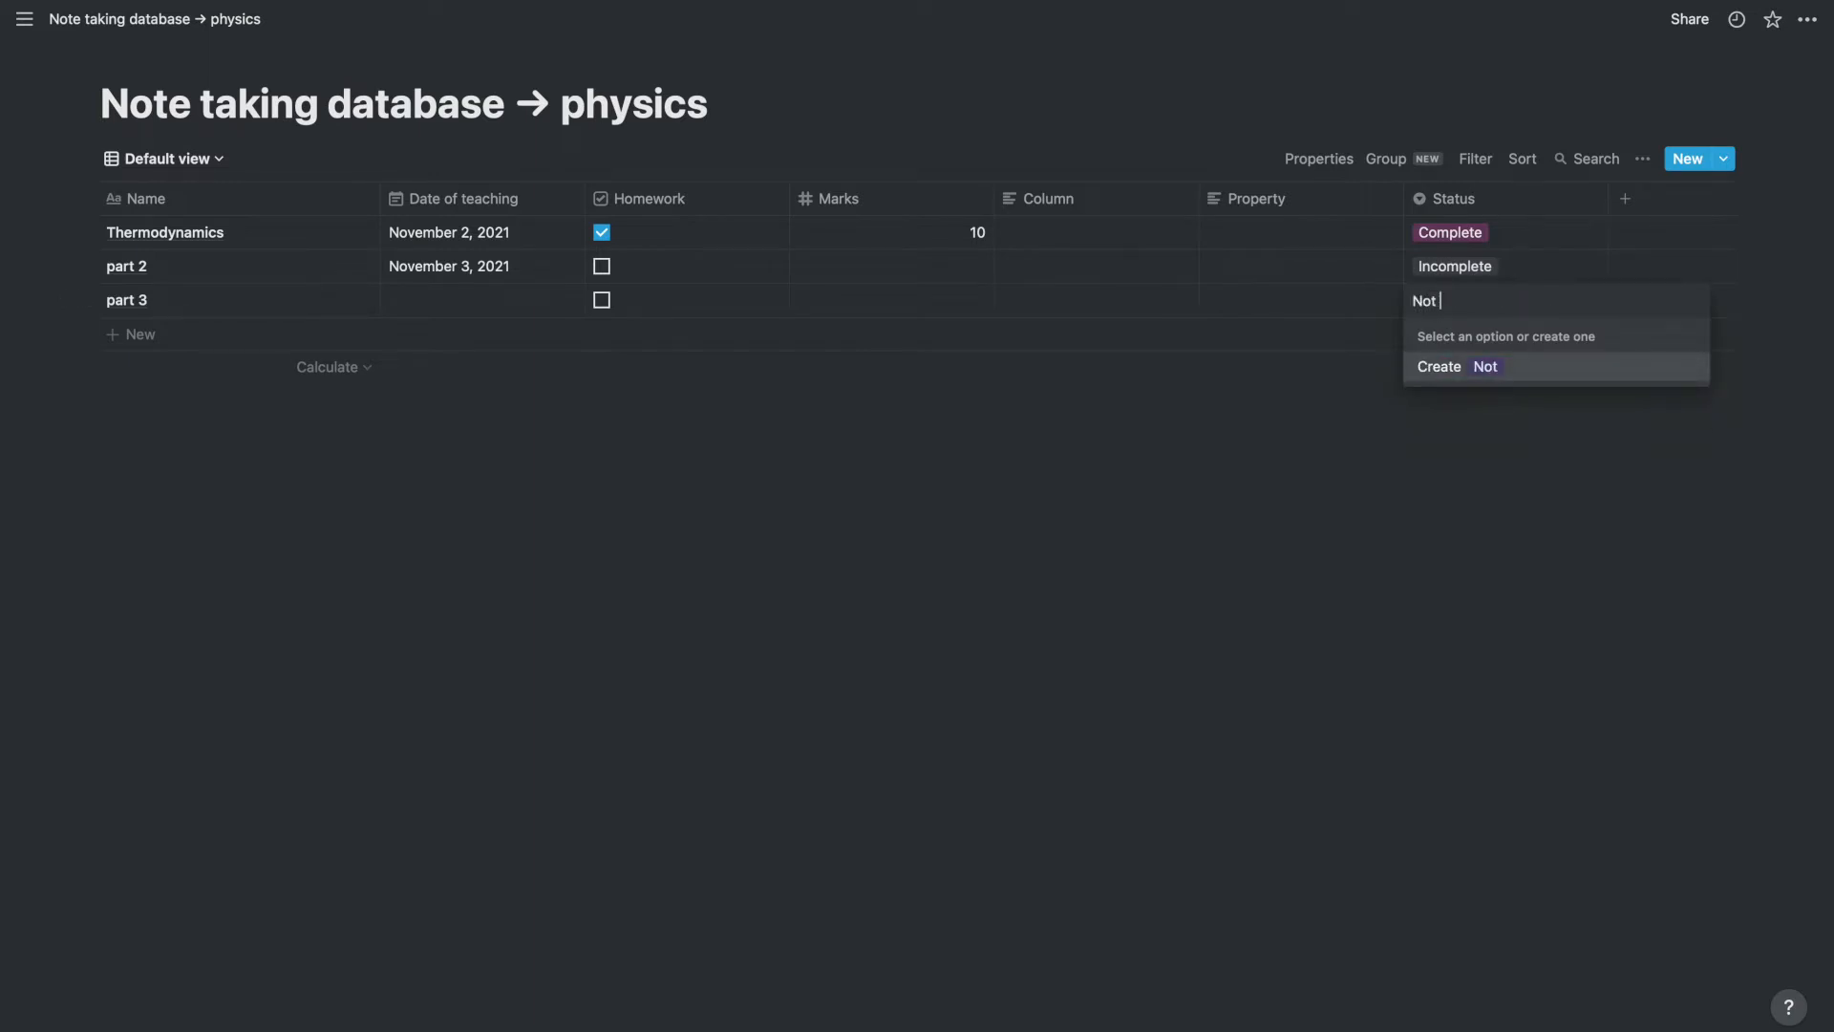
key("BackSpace")
key("BackSpace")
key("BackSpace")
key("BackSpace")
key("BackSpace")
key("BackSpace")
key("BackSpace")
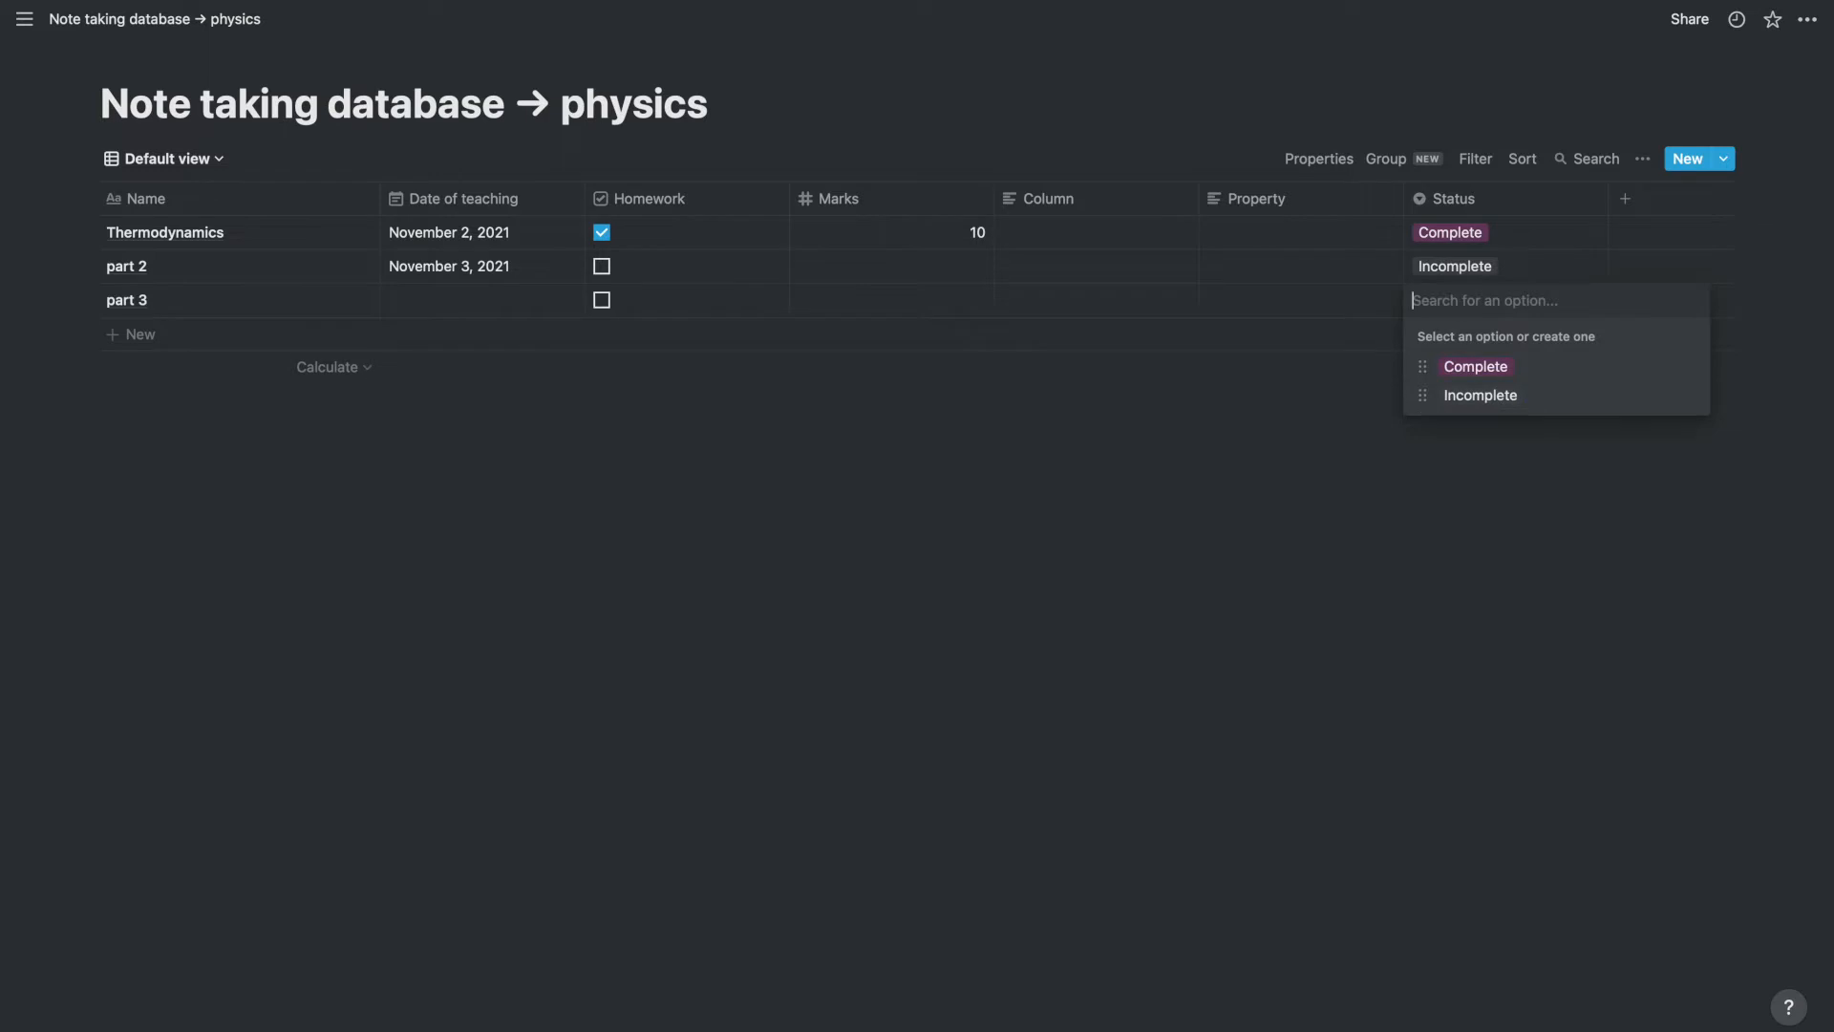
type("N/")
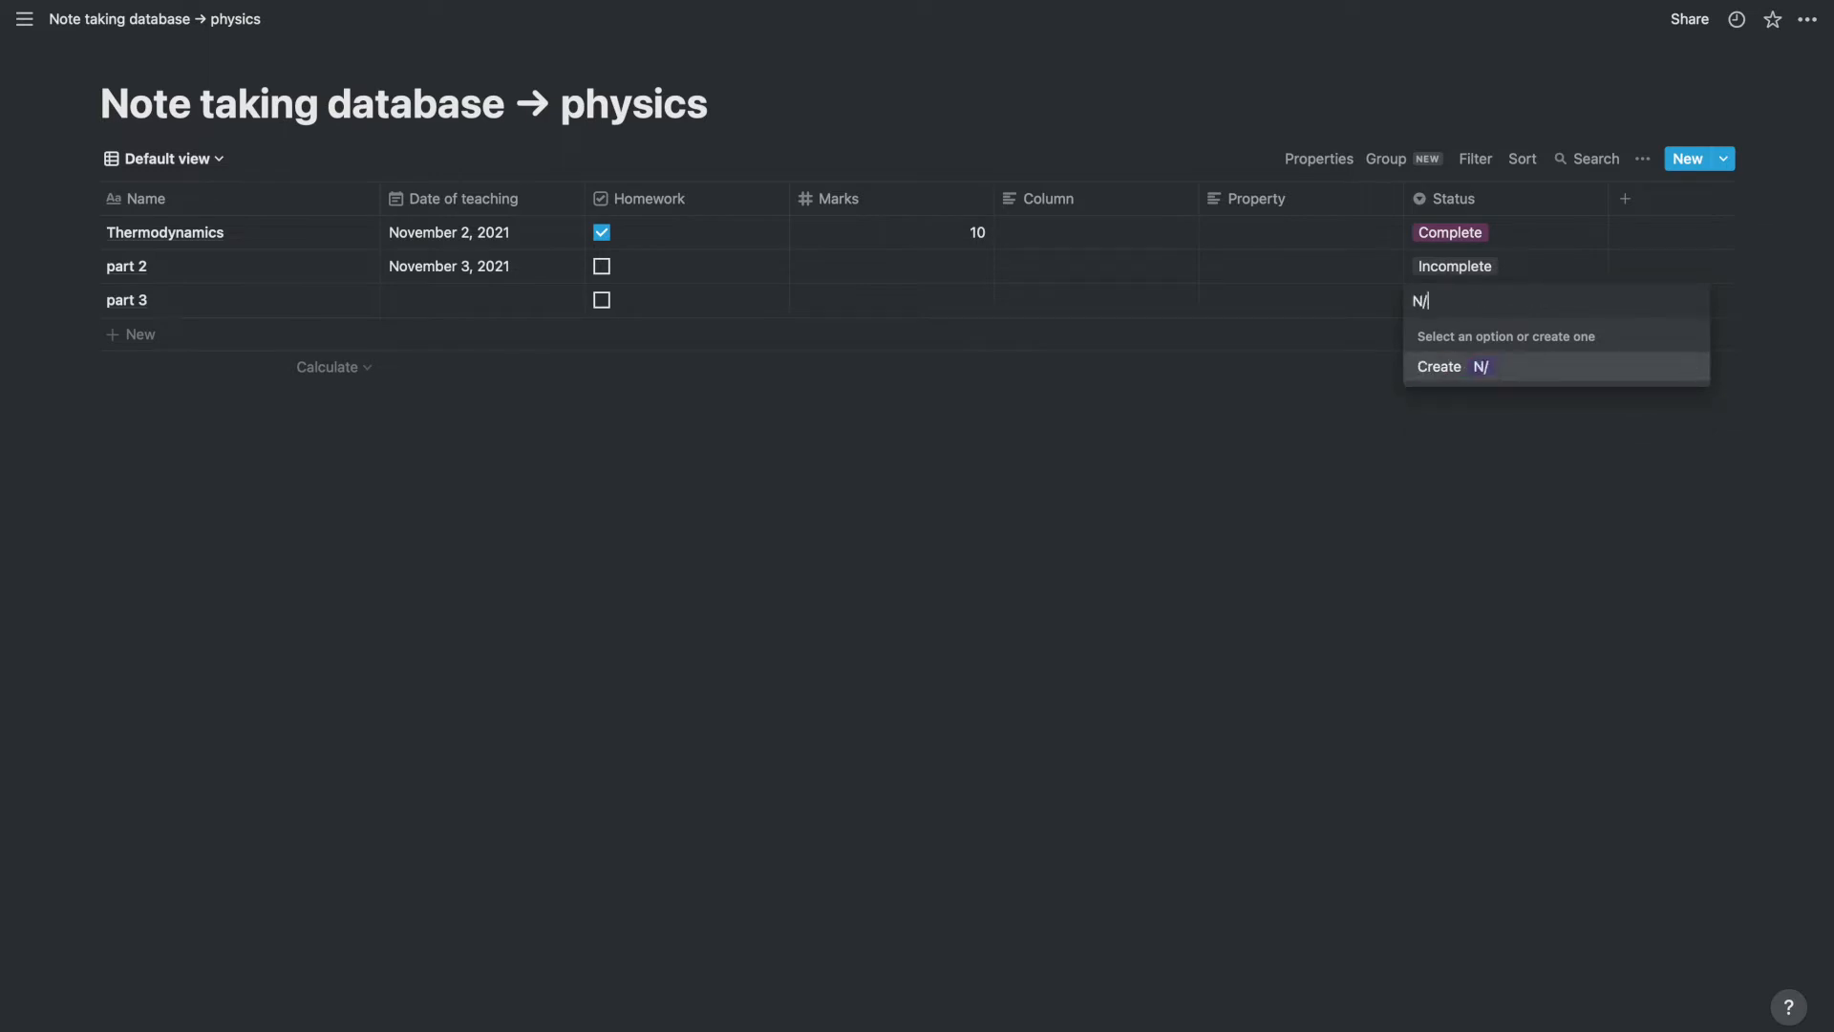
type("A")
left_click(1464, 368)
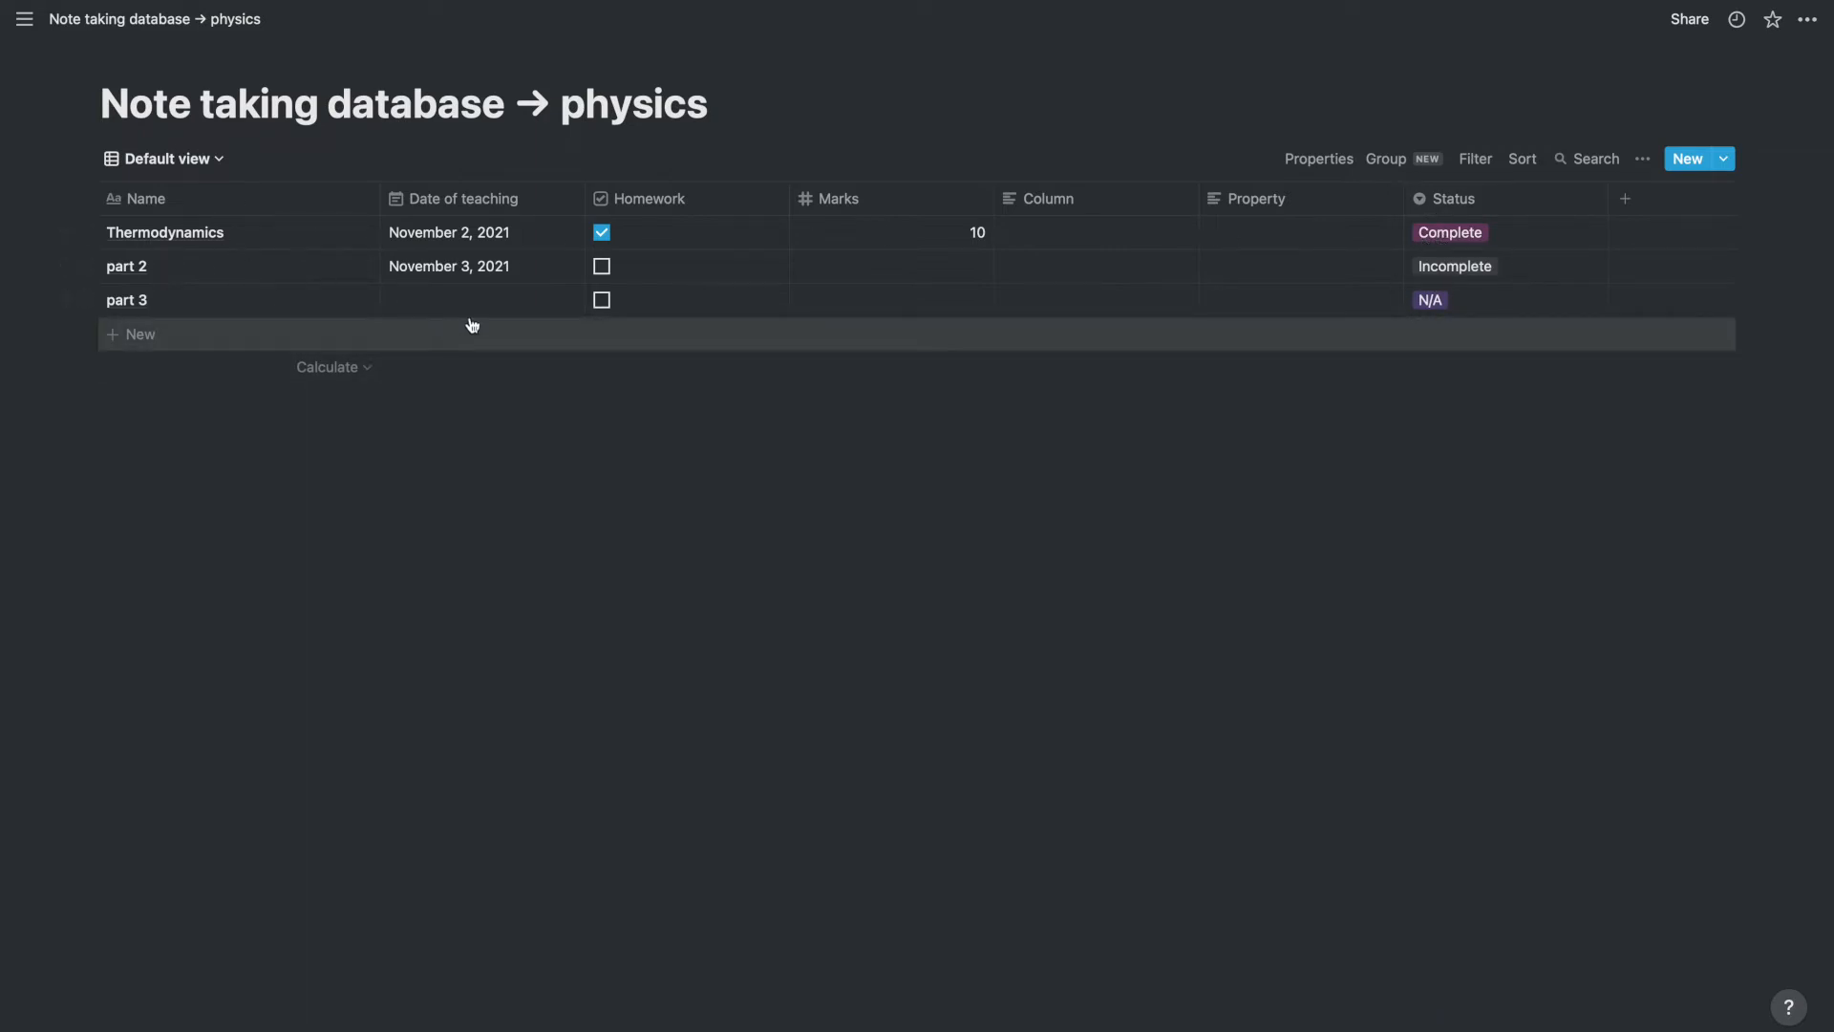
Add a row named "part 4" to the table and set its Status to Complete.
mouse_move(5, 411)
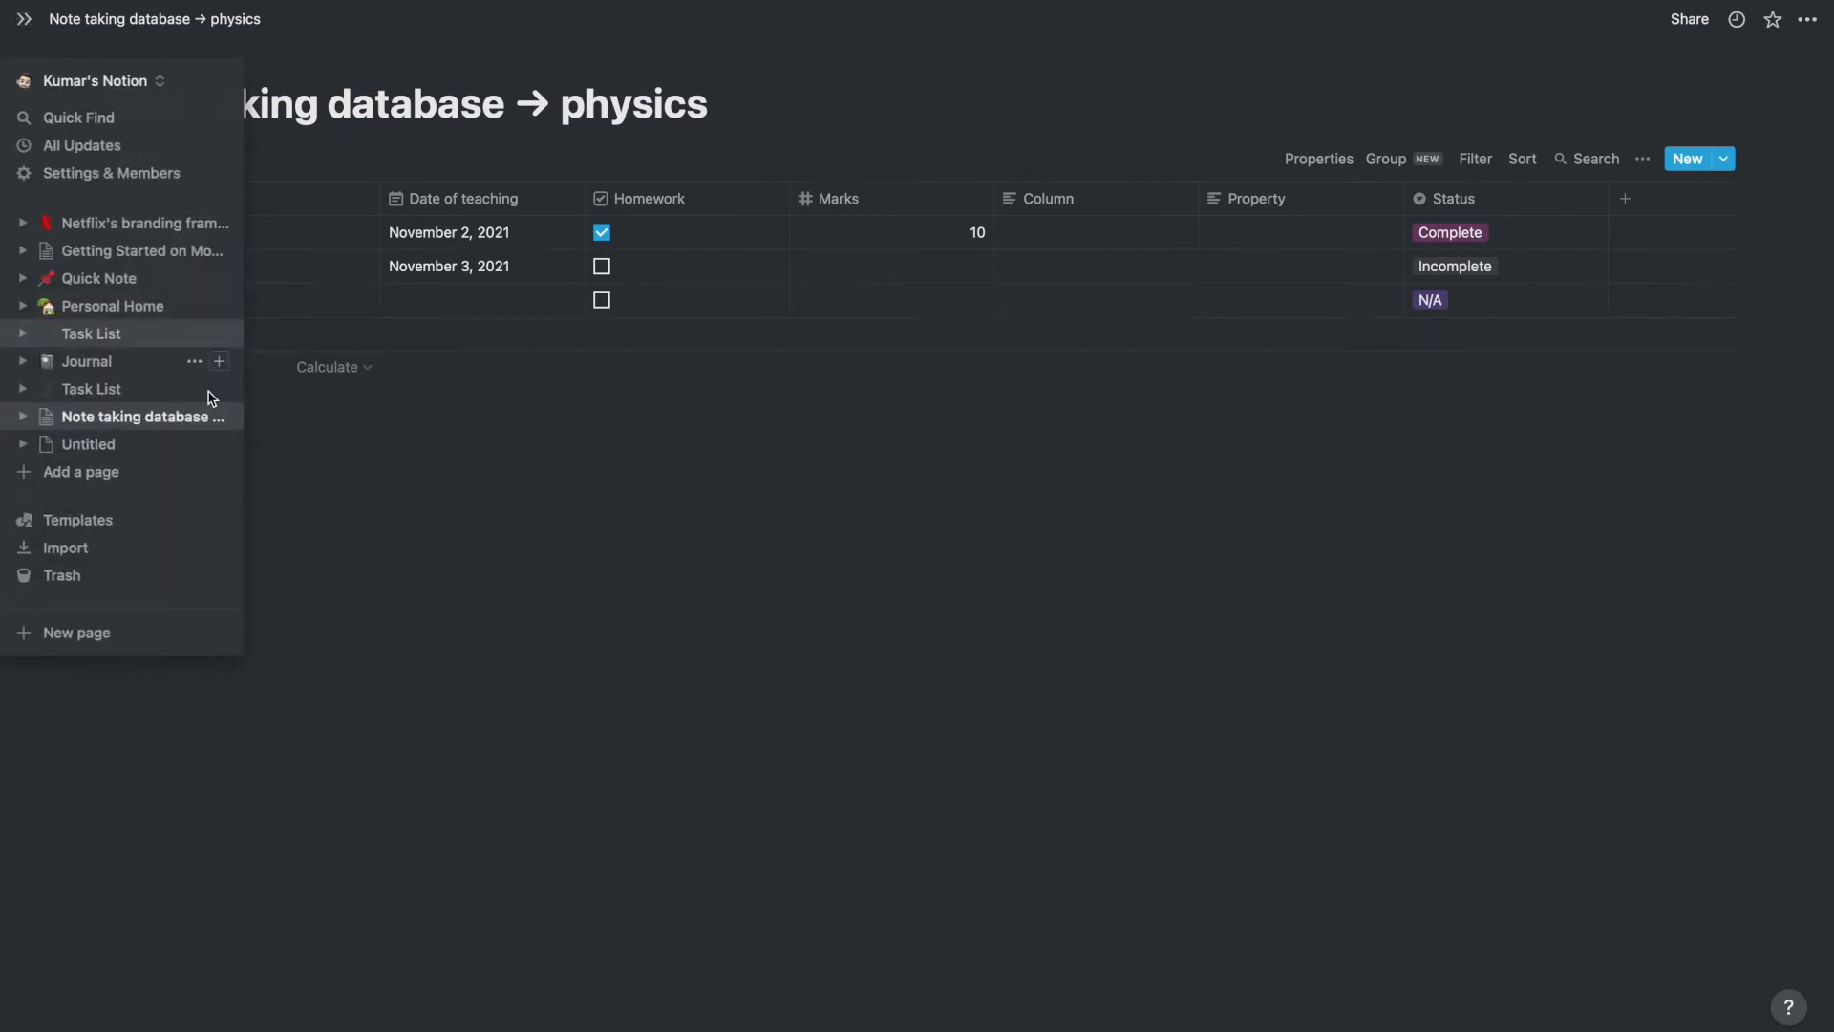
left_click(184, 334)
type("part 4")
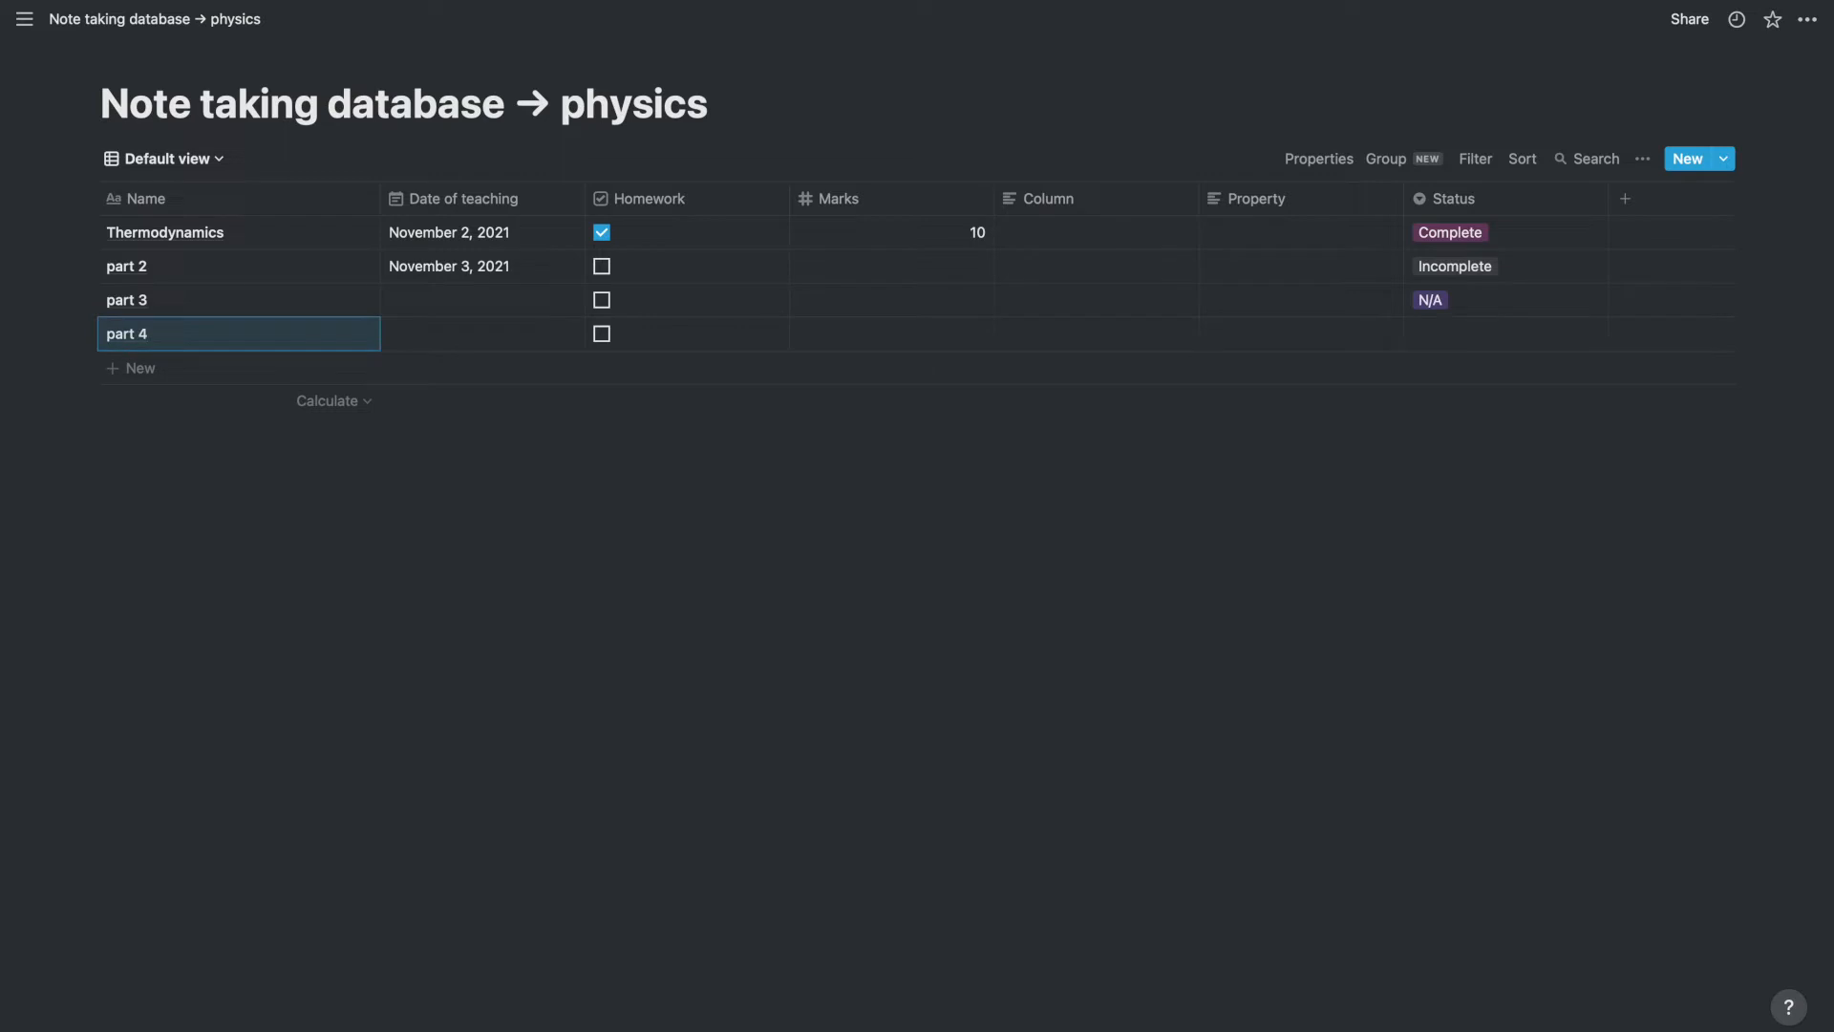
left_click(350, 676)
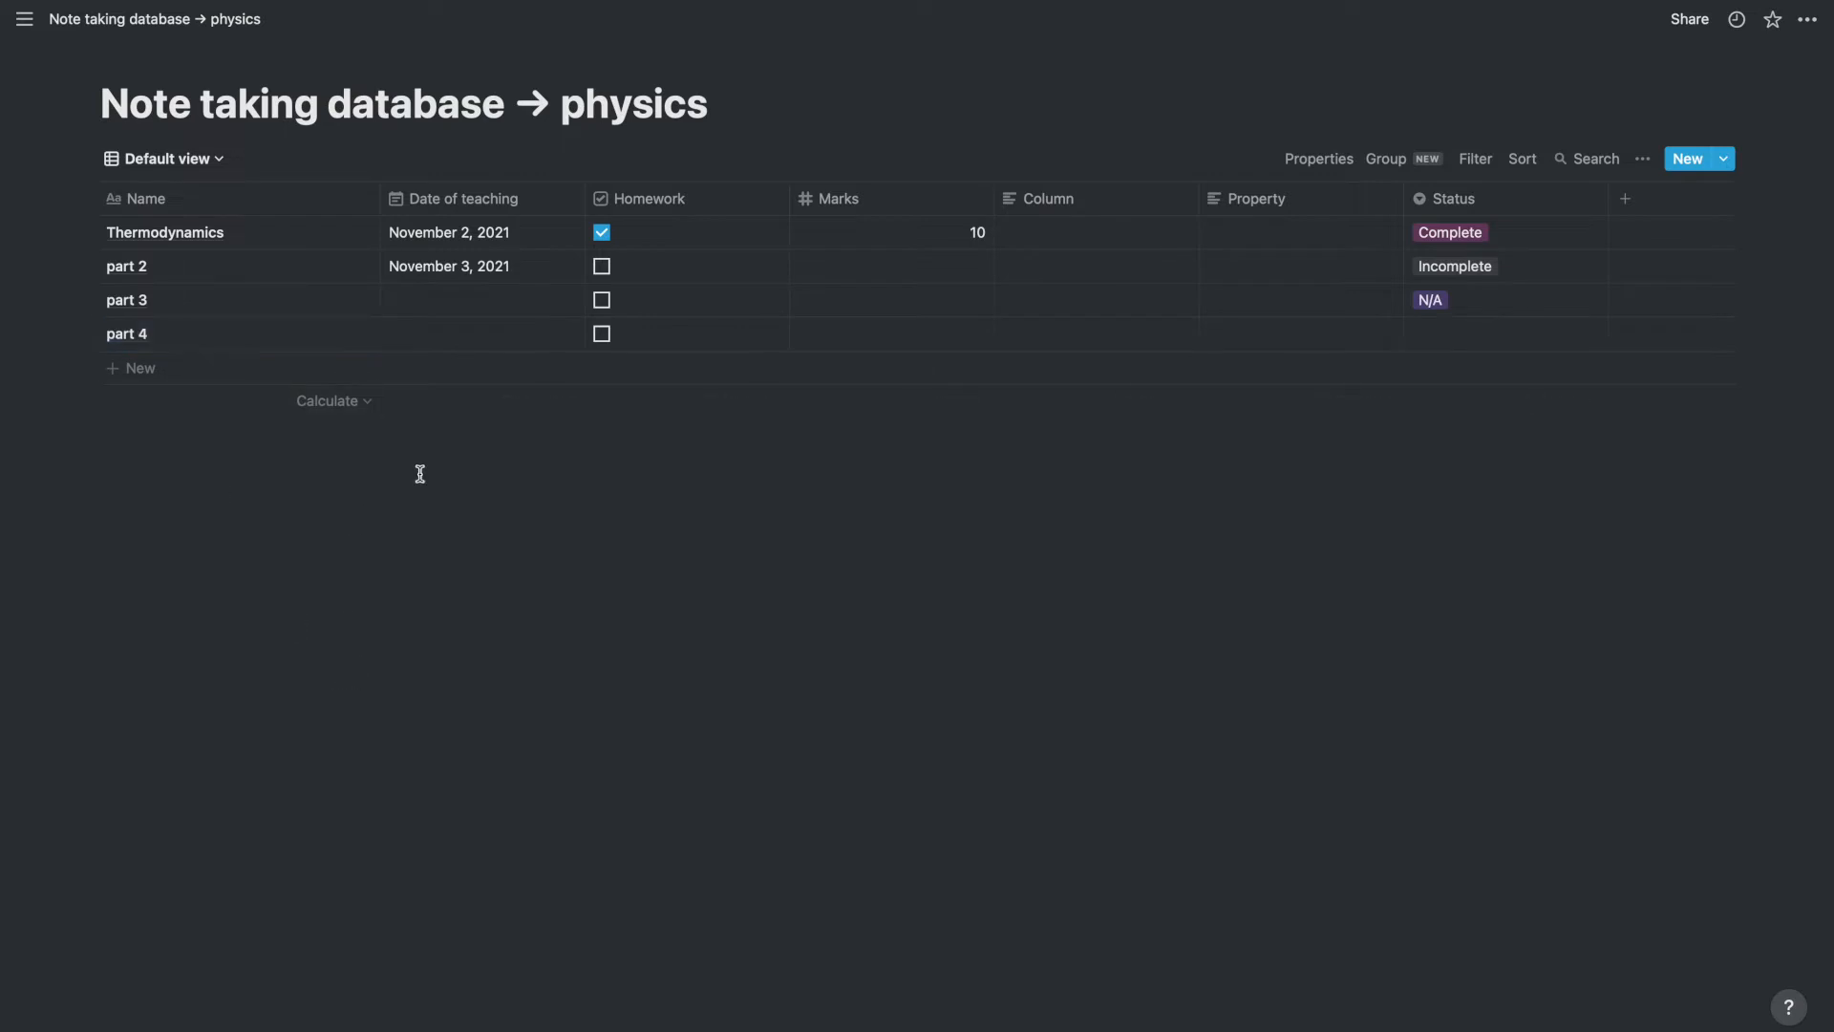
left_click(1480, 336)
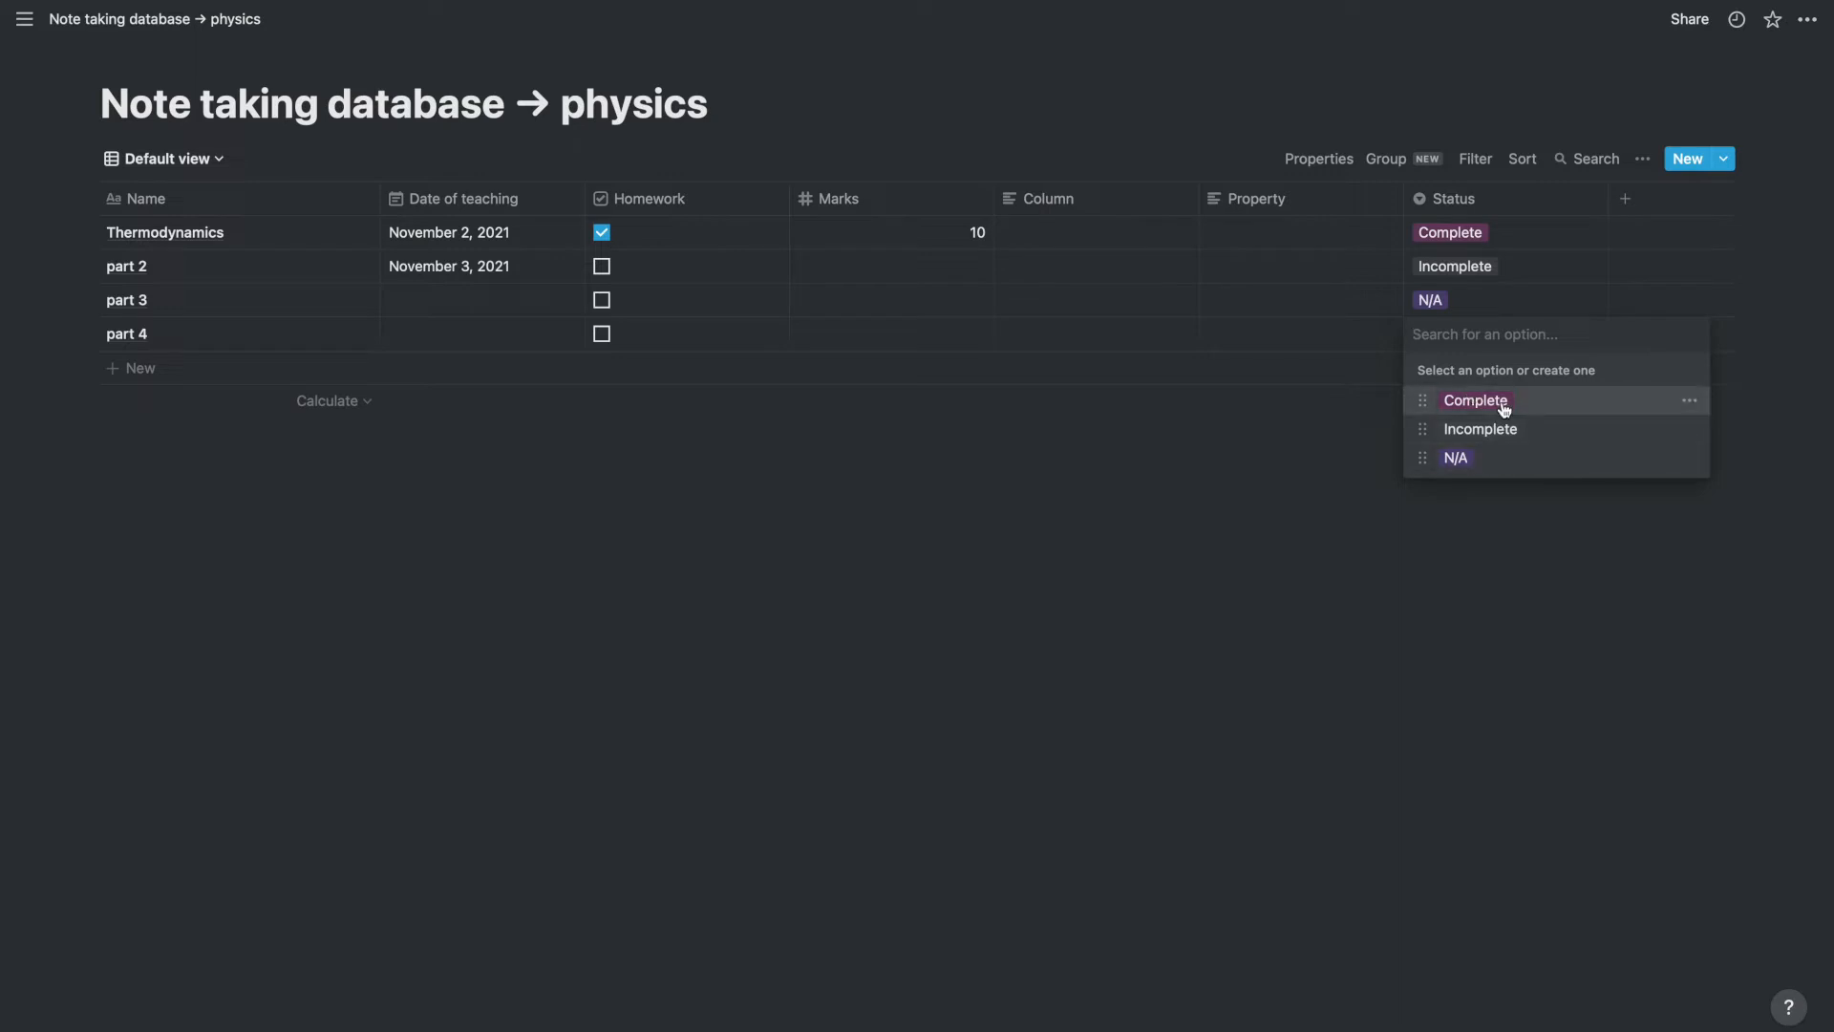
left_click(1462, 401)
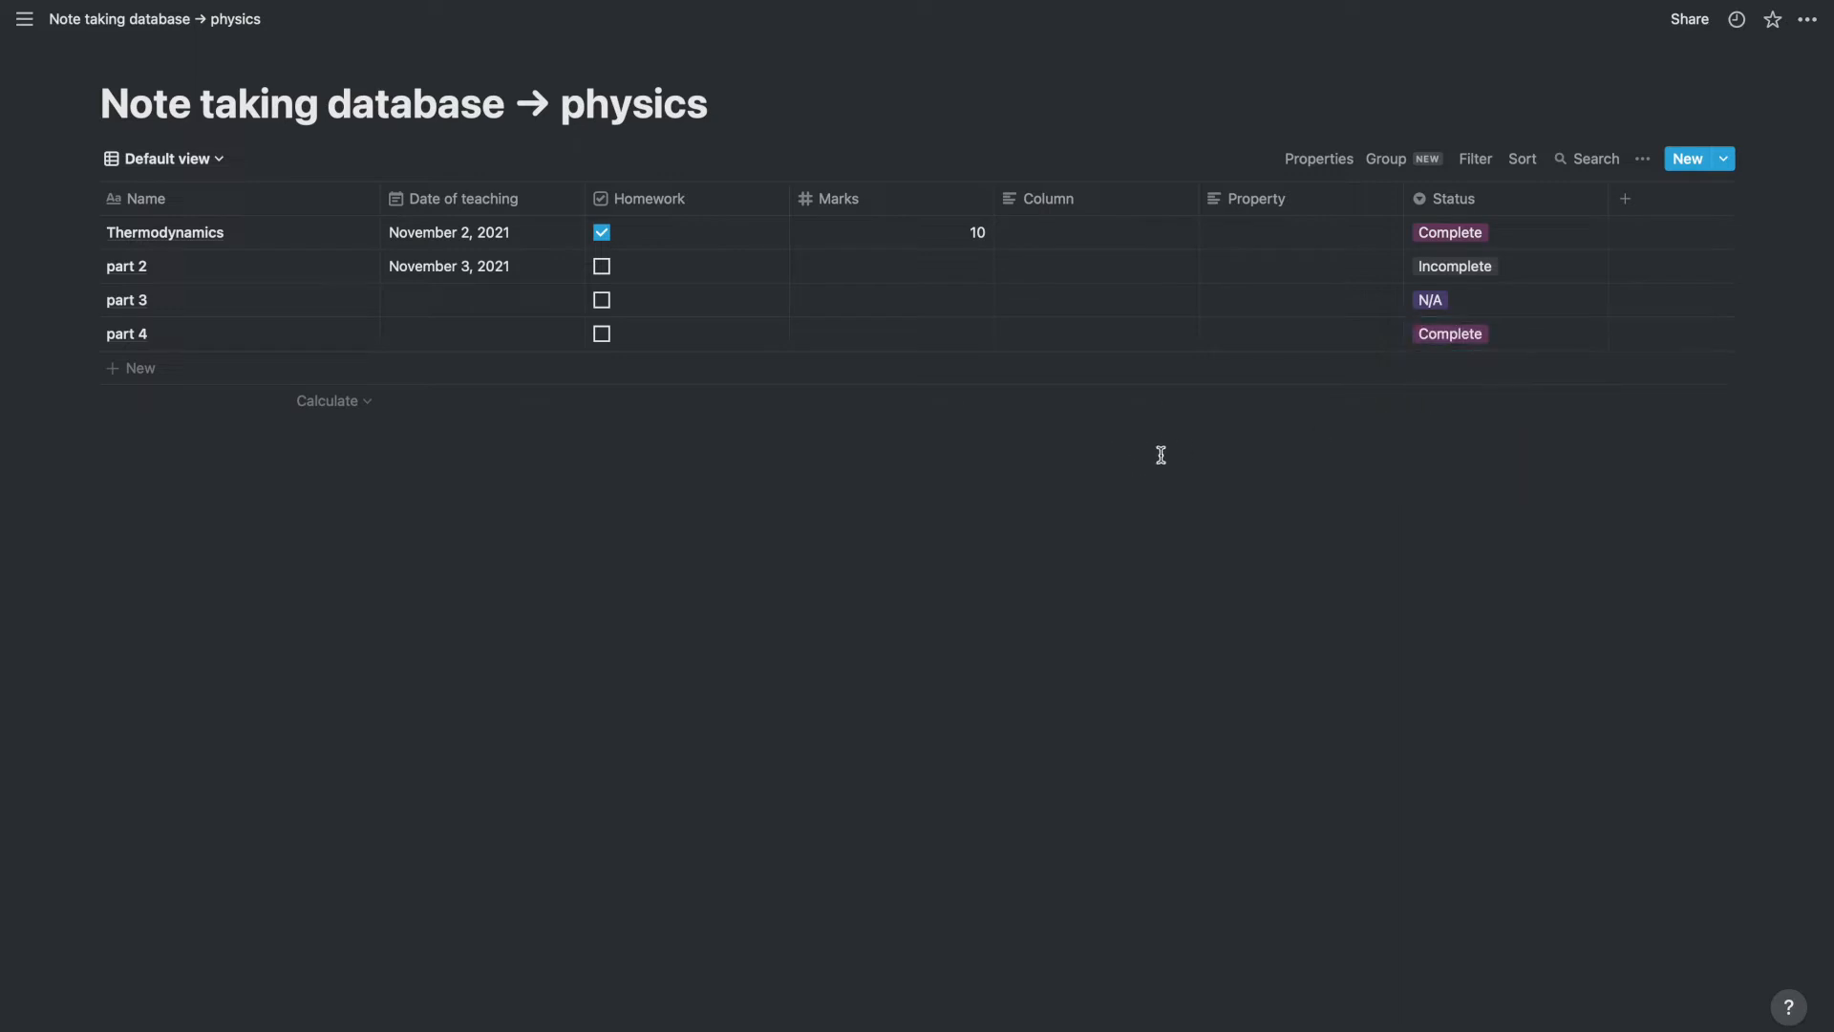
Switch to the Board view, look at the Thermodynamics card's properties, and close the card.
left_click(155, 159)
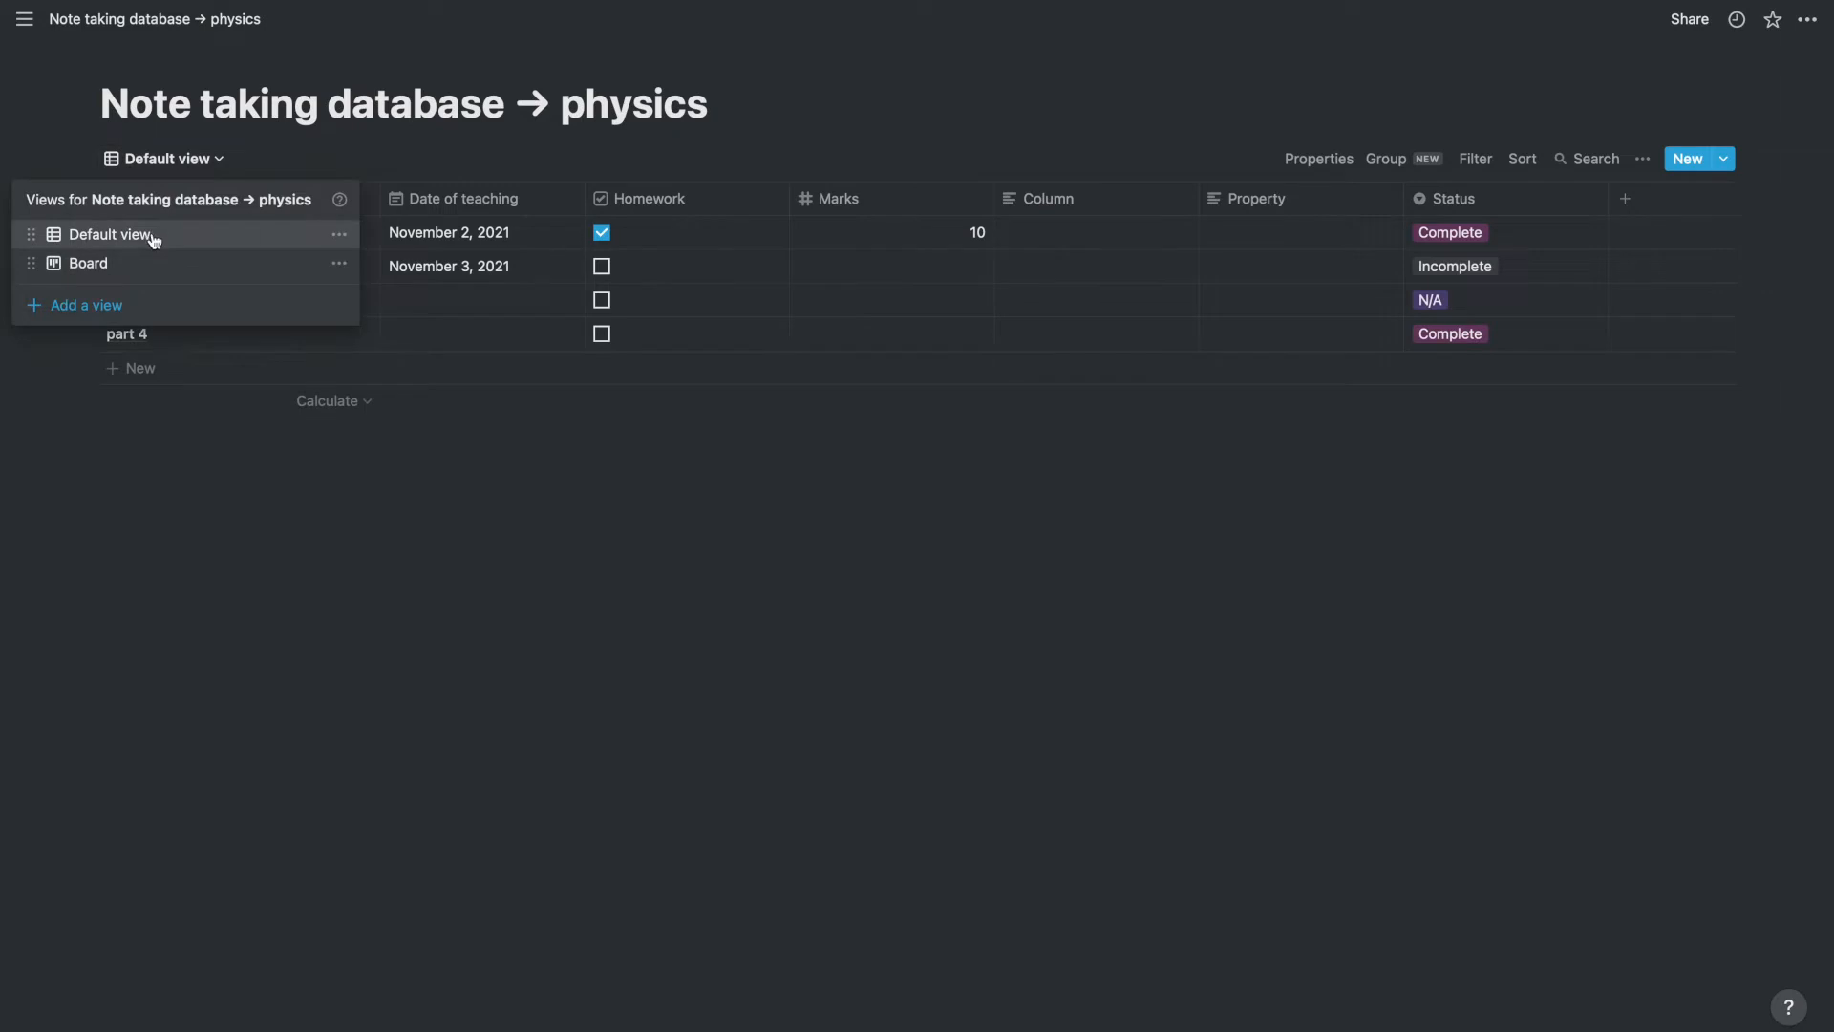
left_click(140, 264)
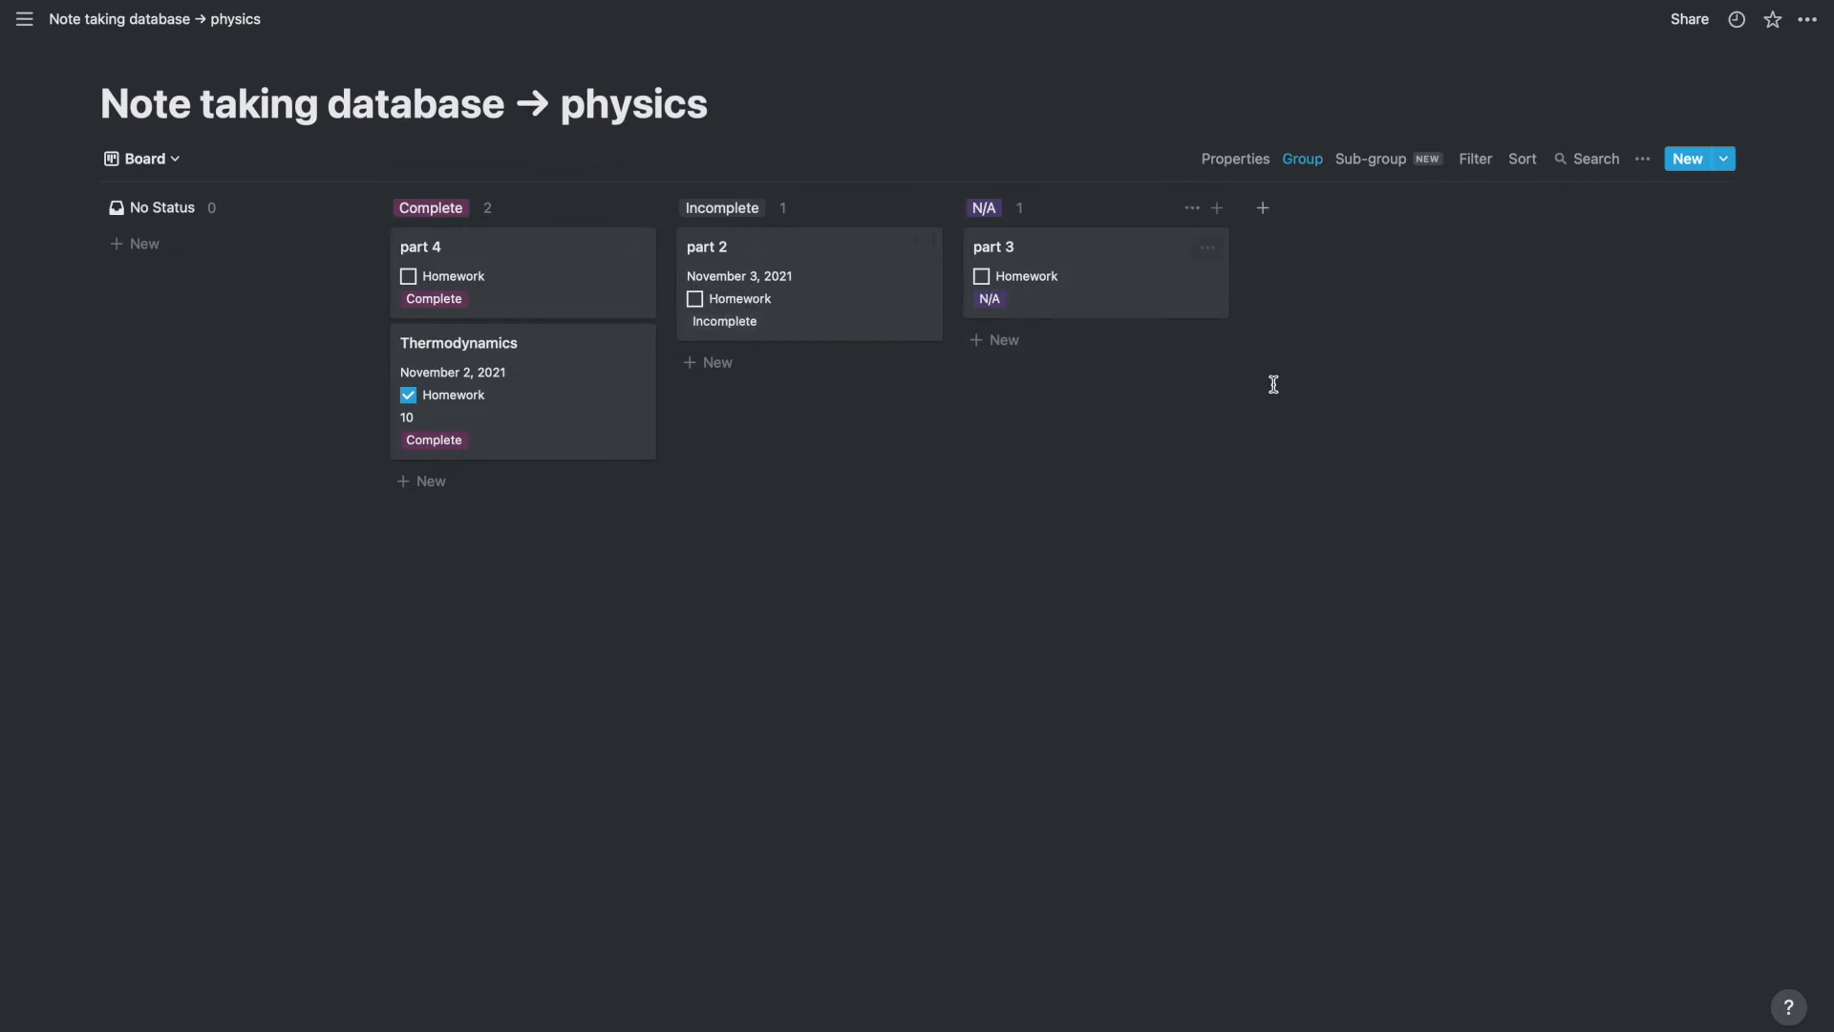
left_click(574, 422)
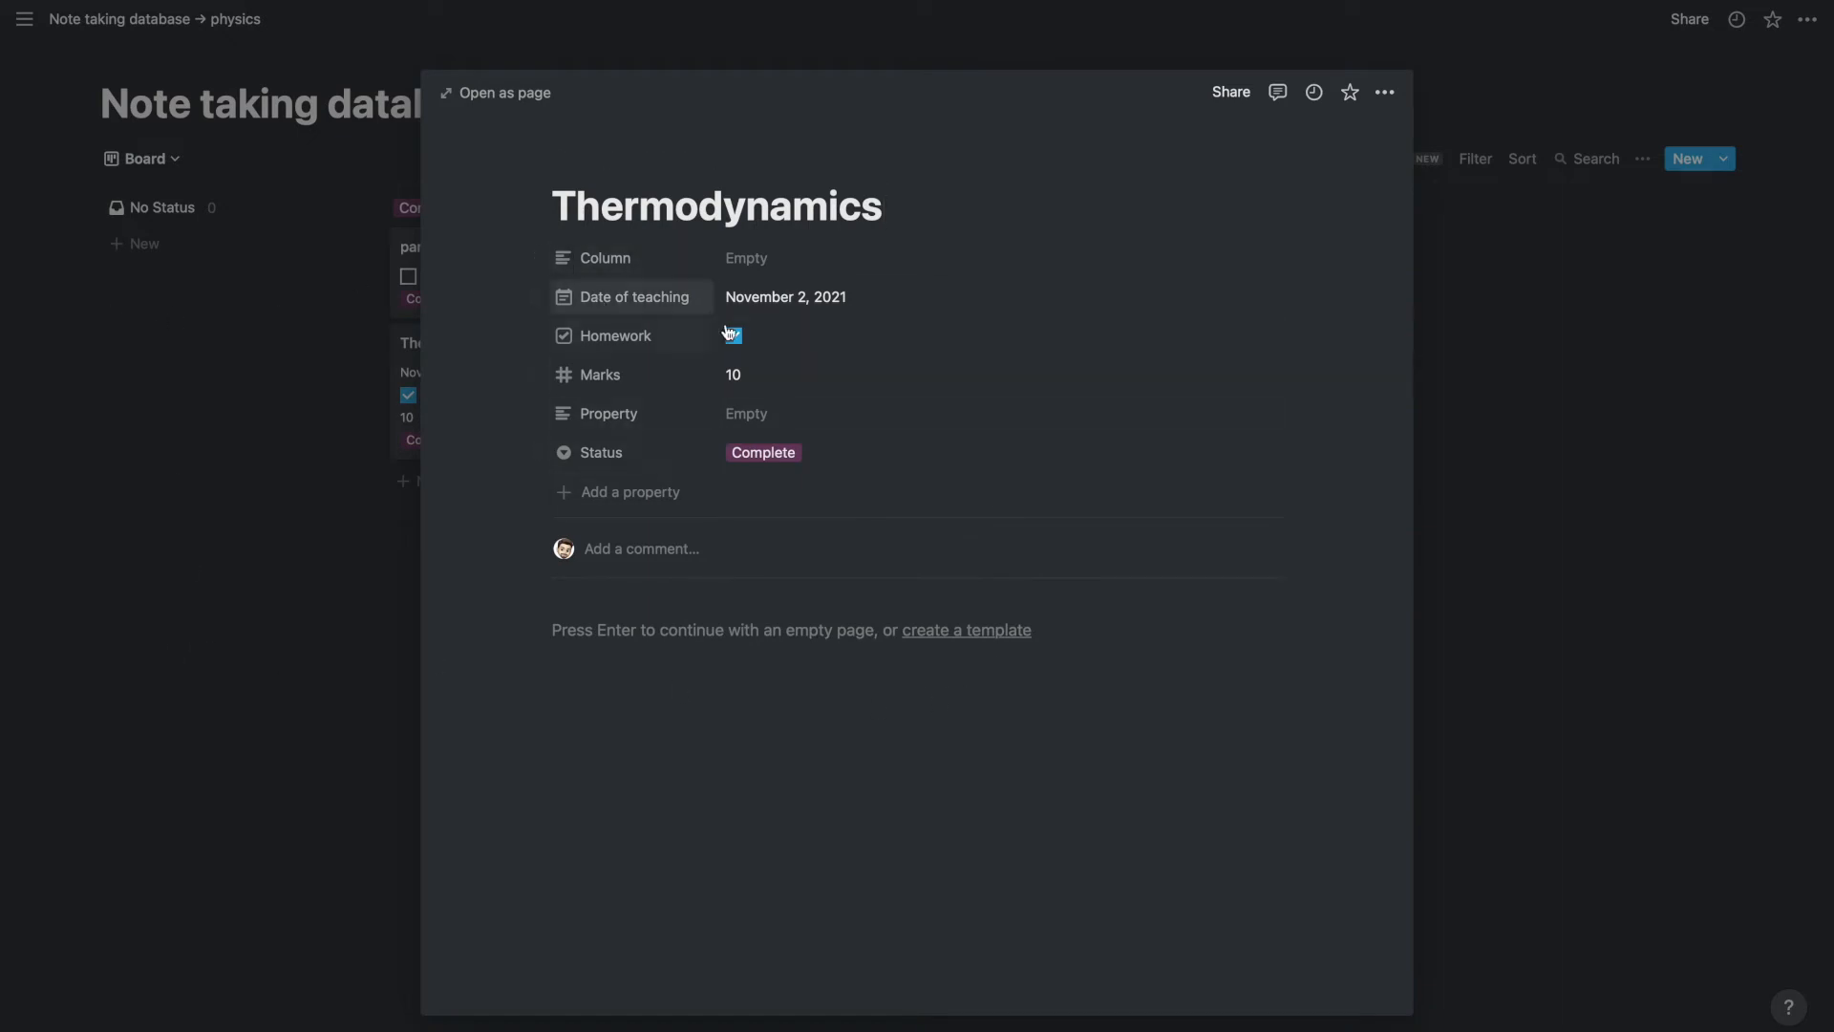
key("Escape")
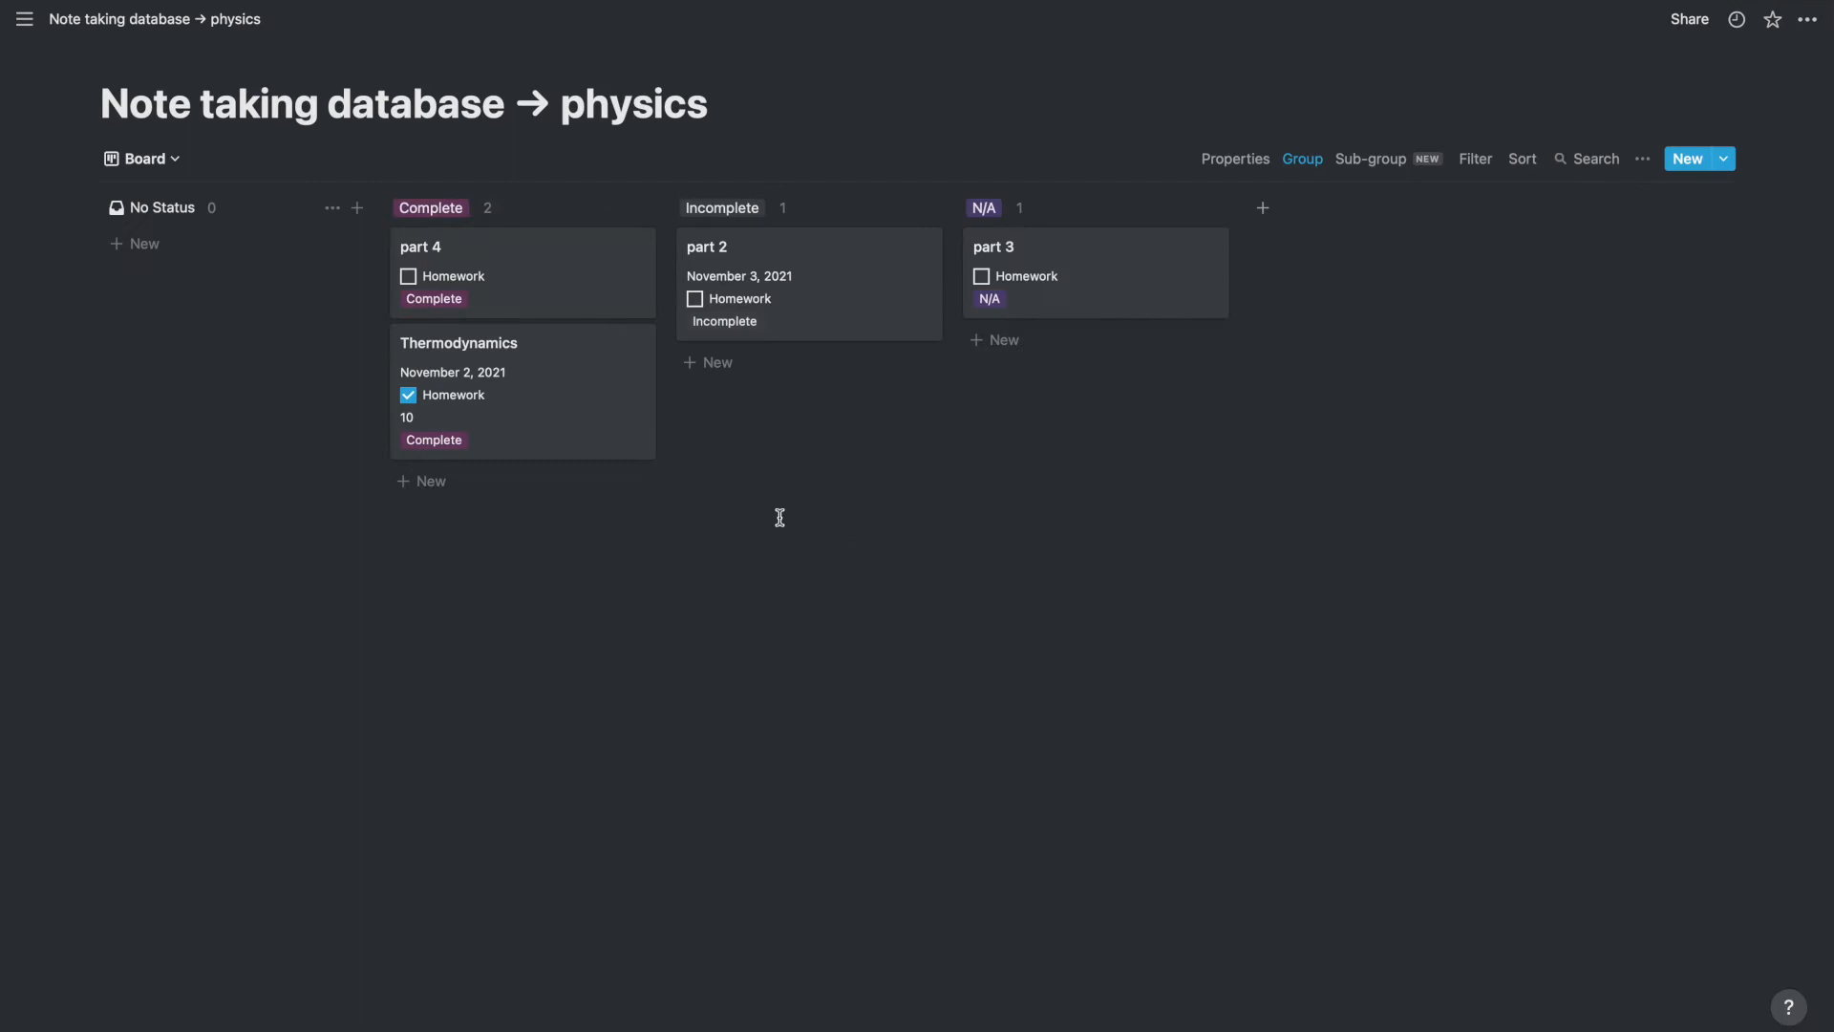
Add a Timeline view to the physics note-taking database.
left_click(141, 159)
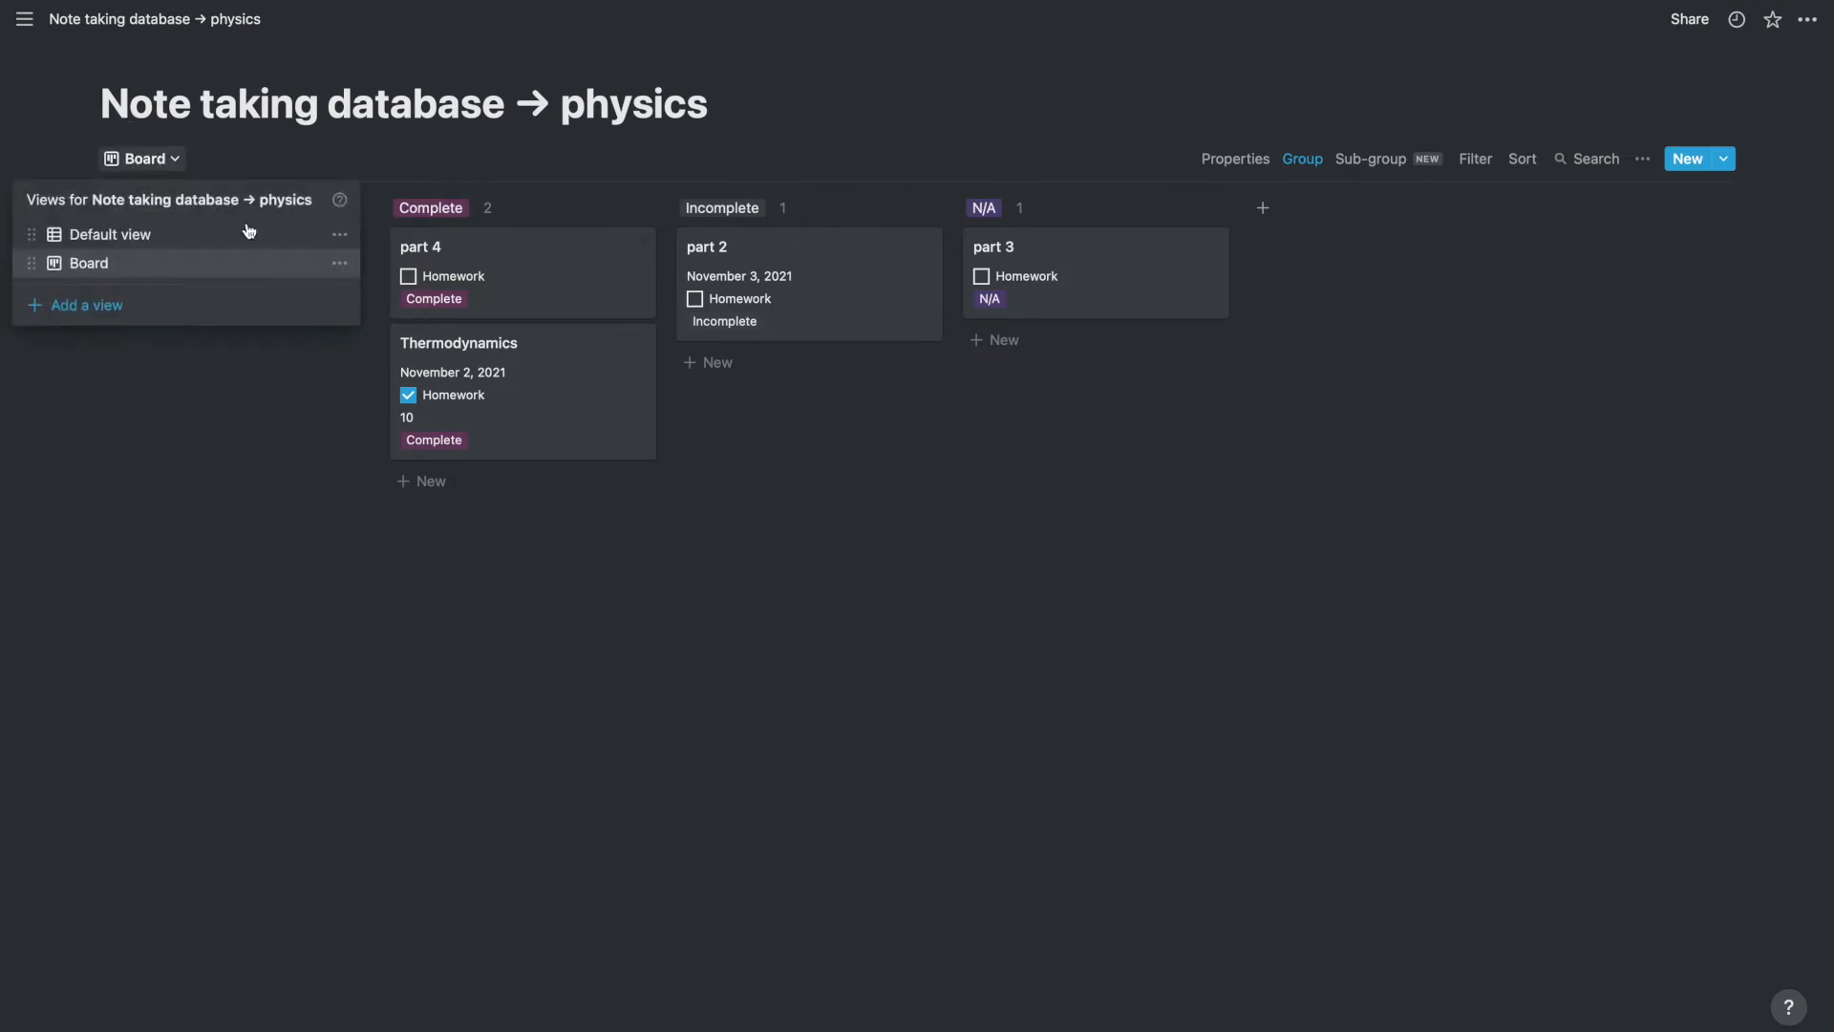
left_click(55, 306)
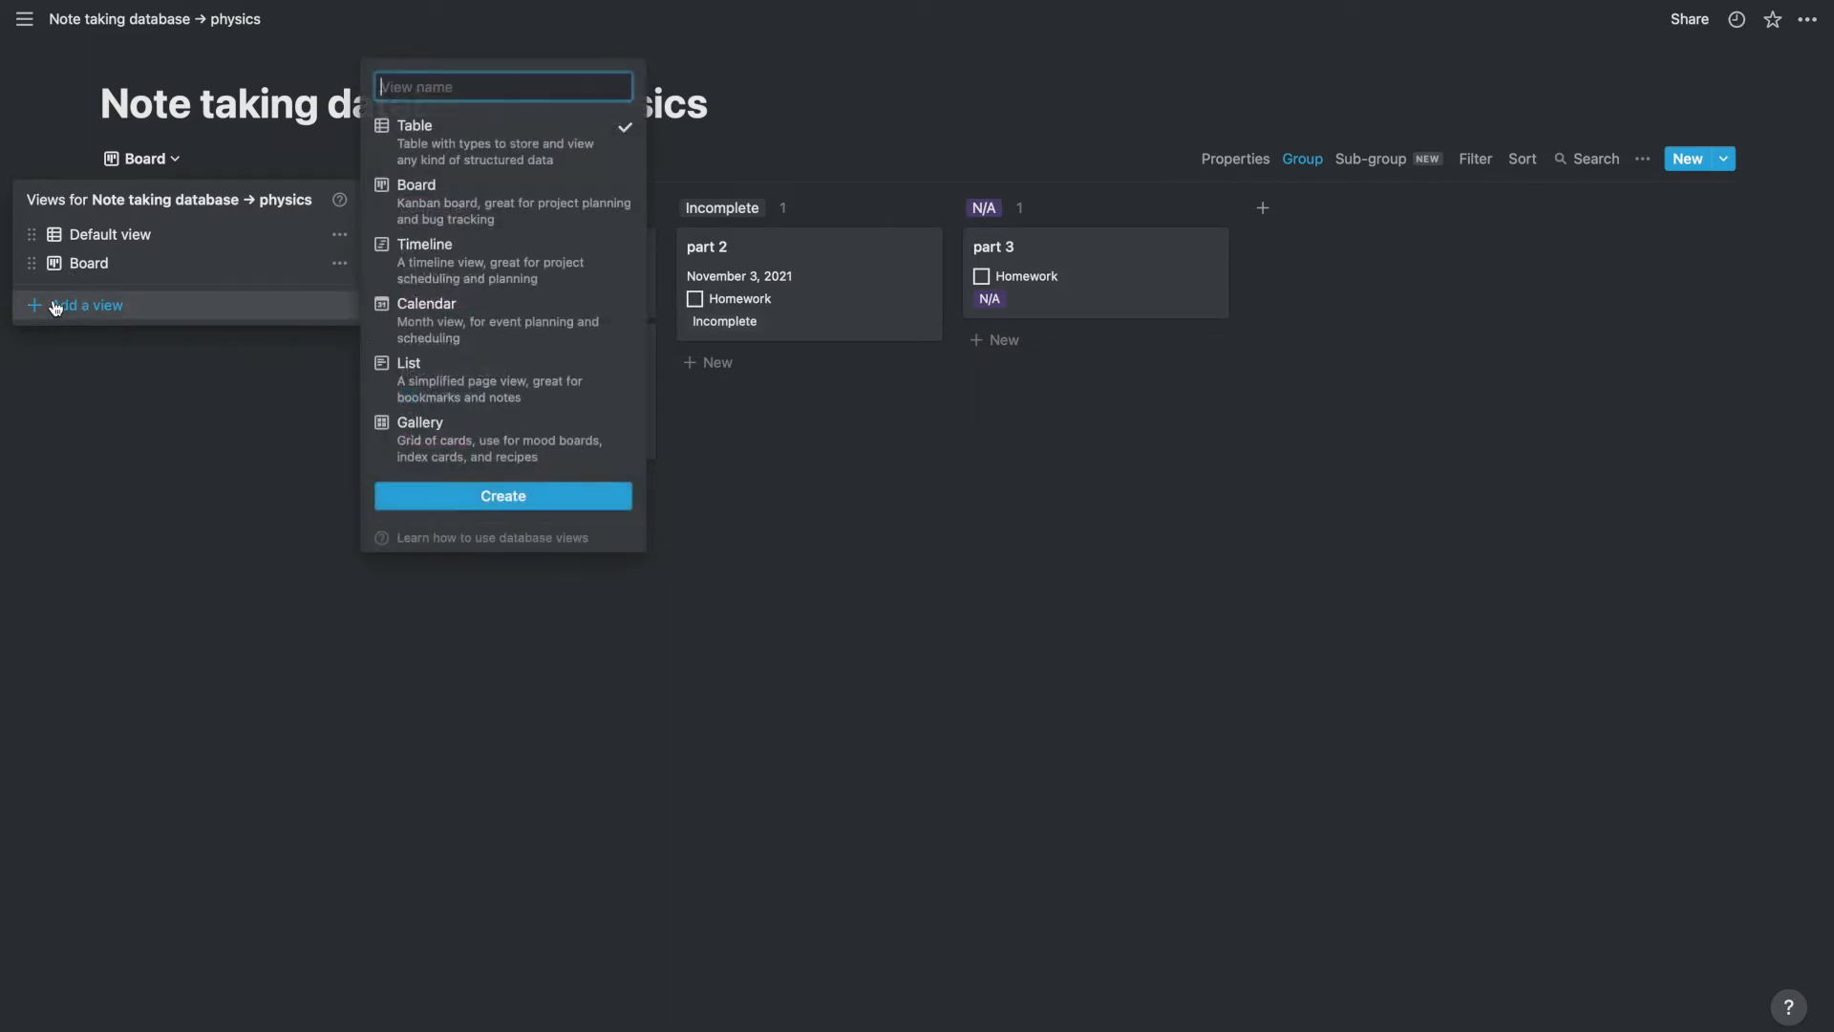
left_click(495, 272)
left_click(554, 507)
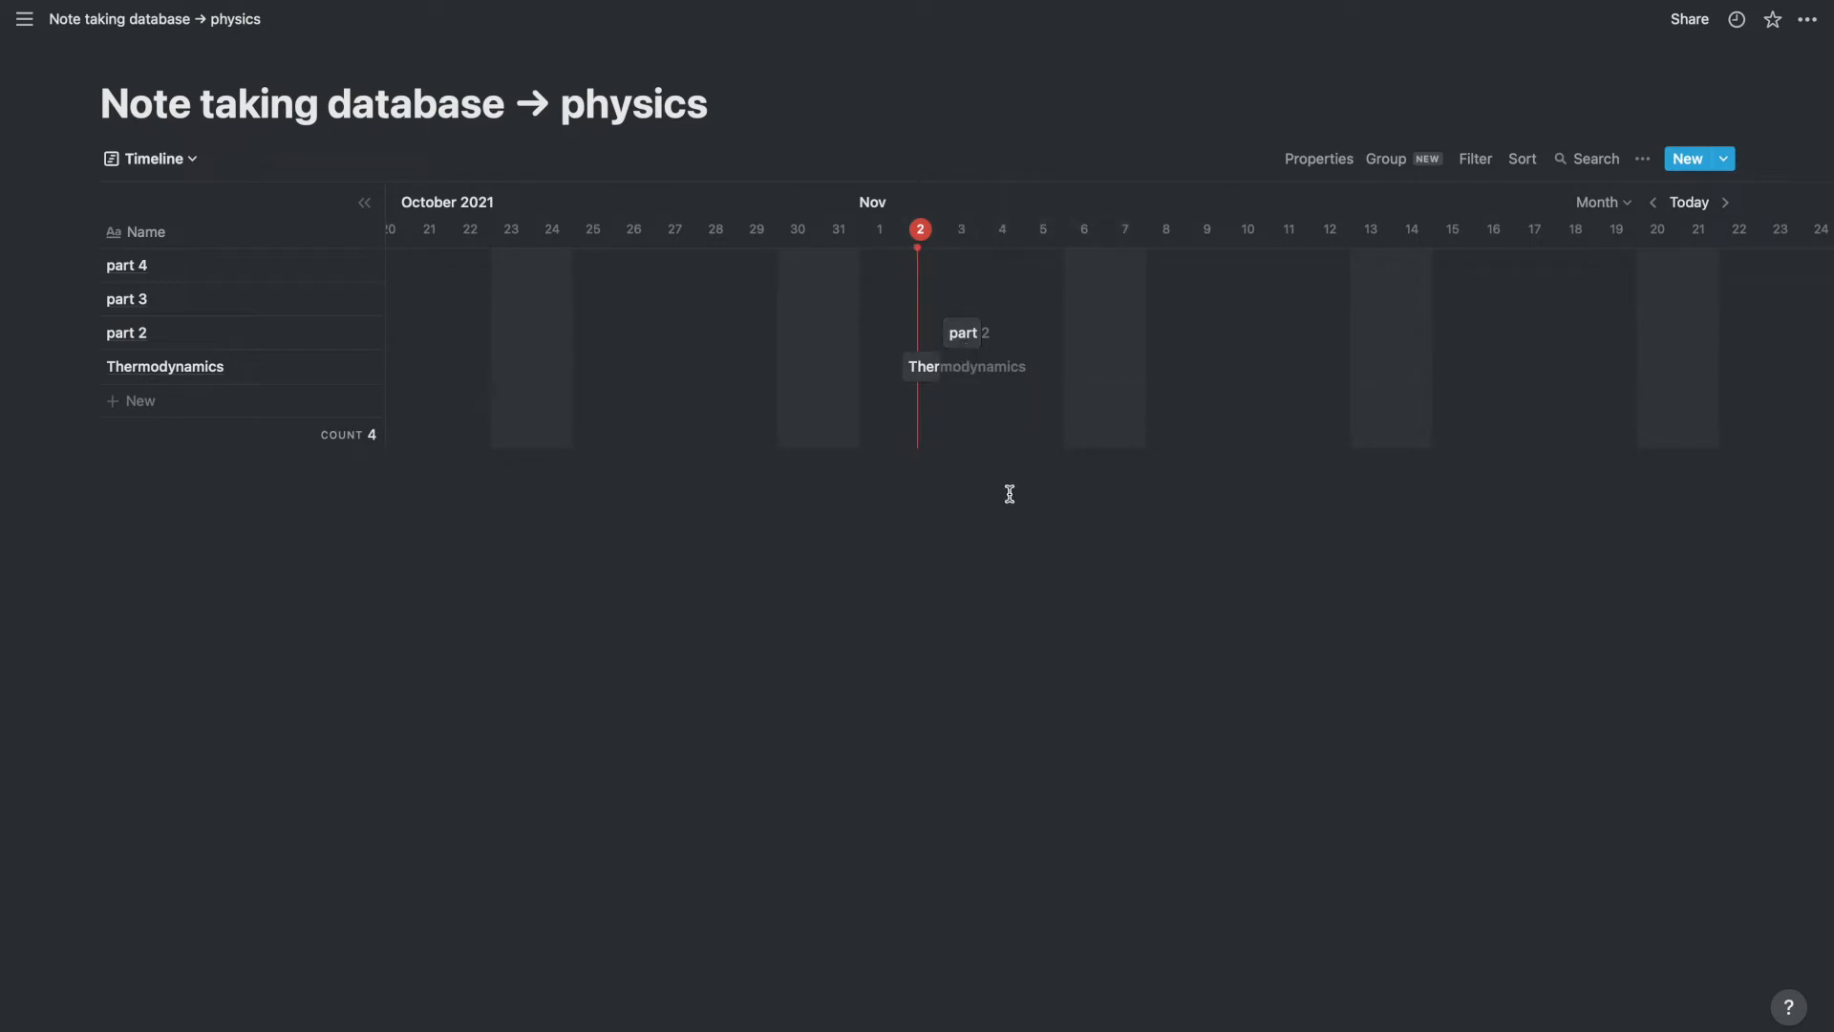
Add a Calendar view to the physics note-taking database.
left_click(164, 159)
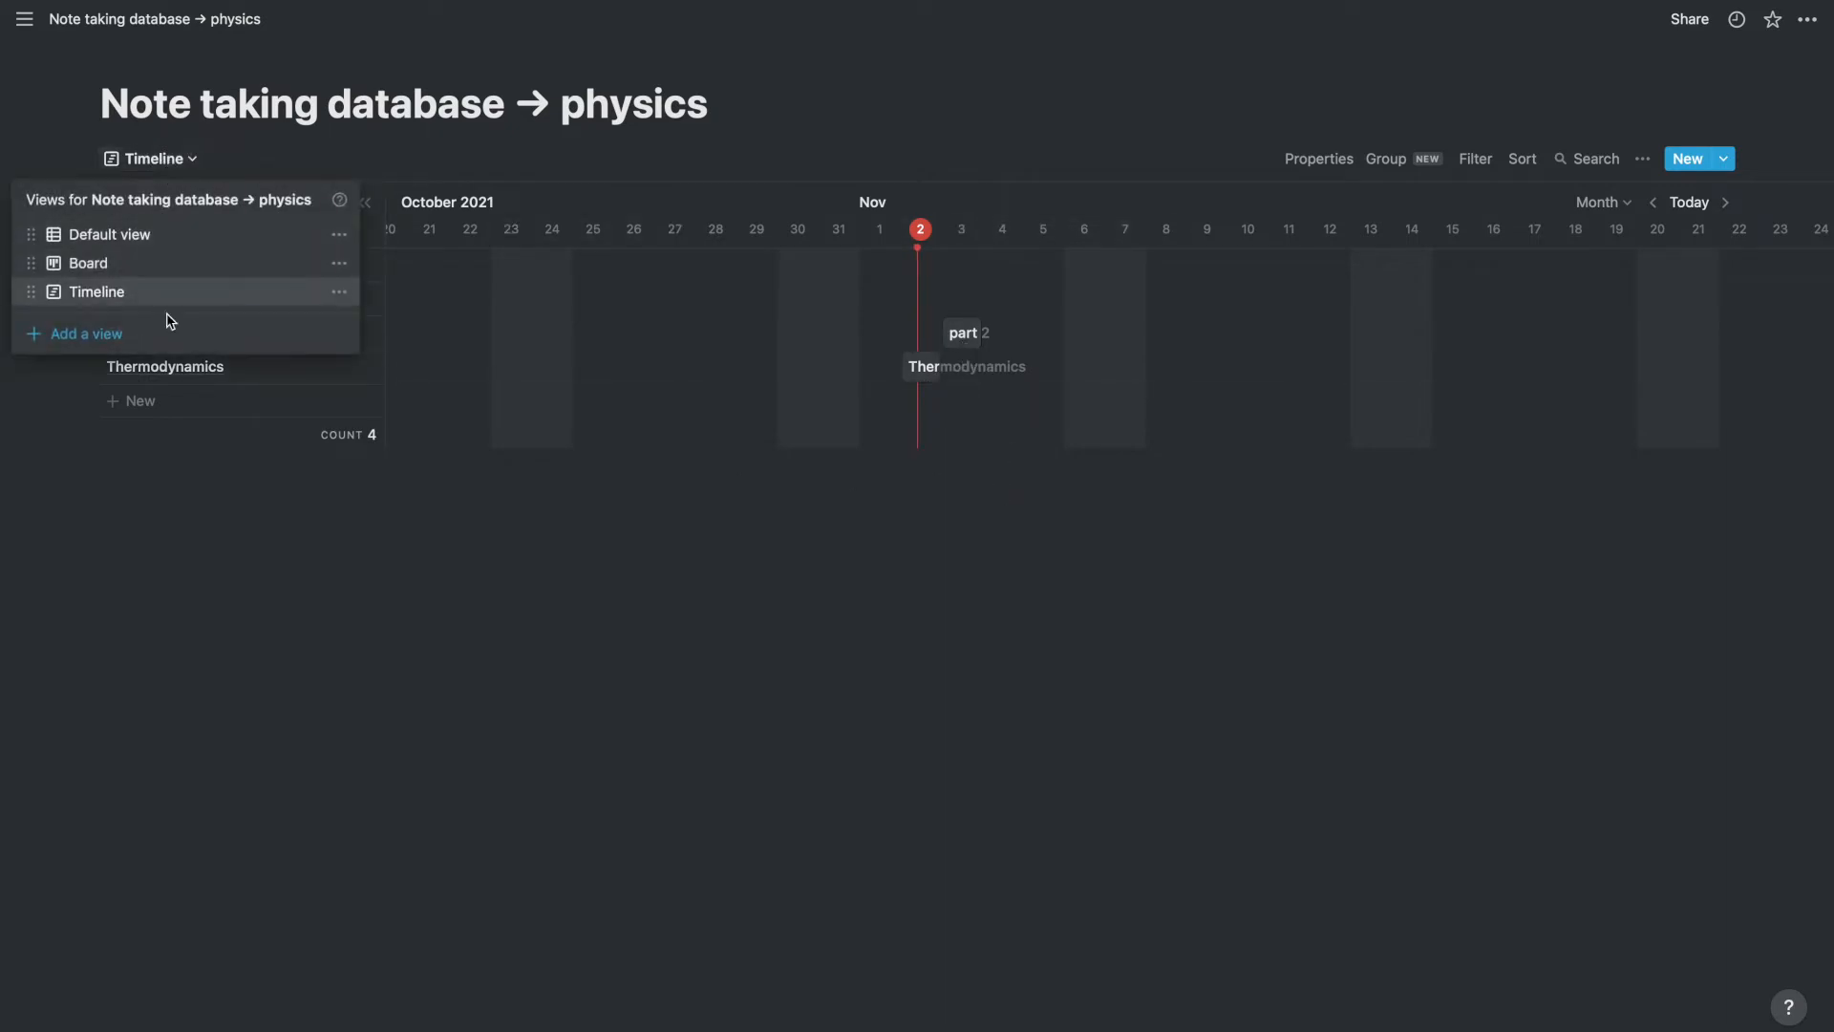
left_click(108, 334)
left_click(432, 350)
left_click(502, 524)
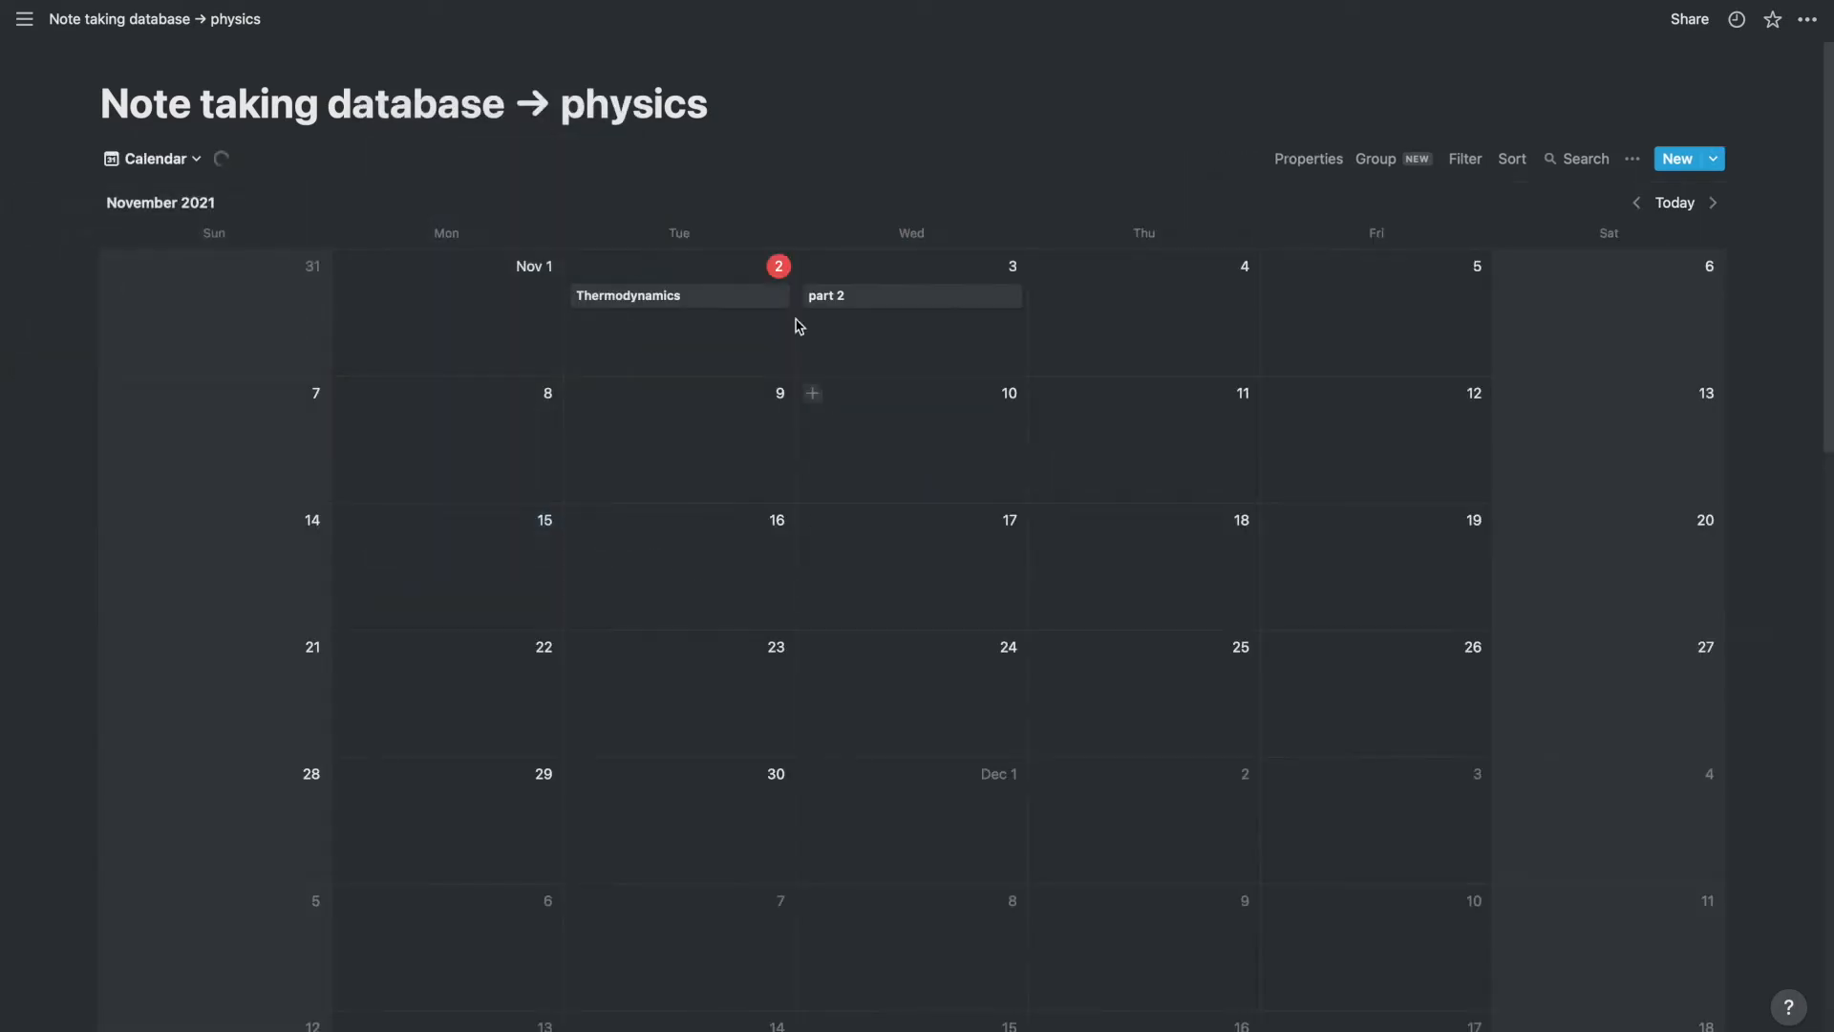
Add a List view to the physics note-taking database.
scroll(822, 349, "down", 1)
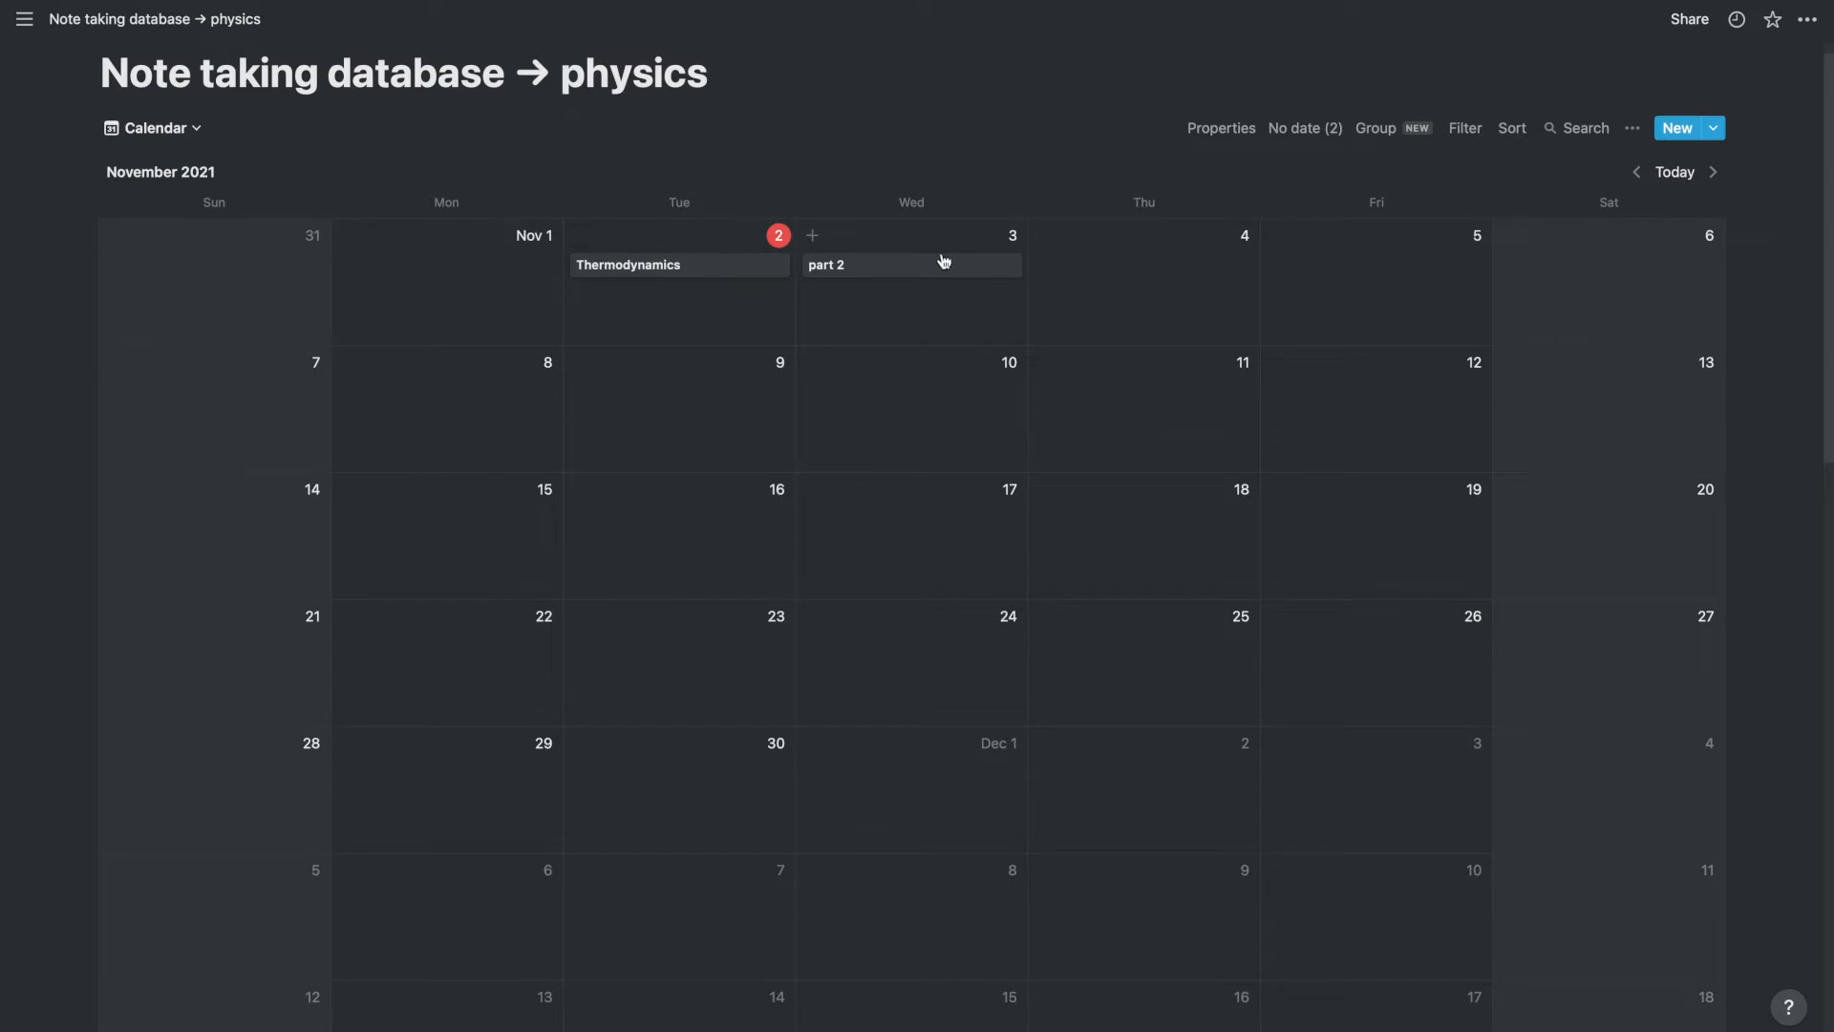
scroll(921, 245, "down", 1)
scroll(945, 261, "up", 2)
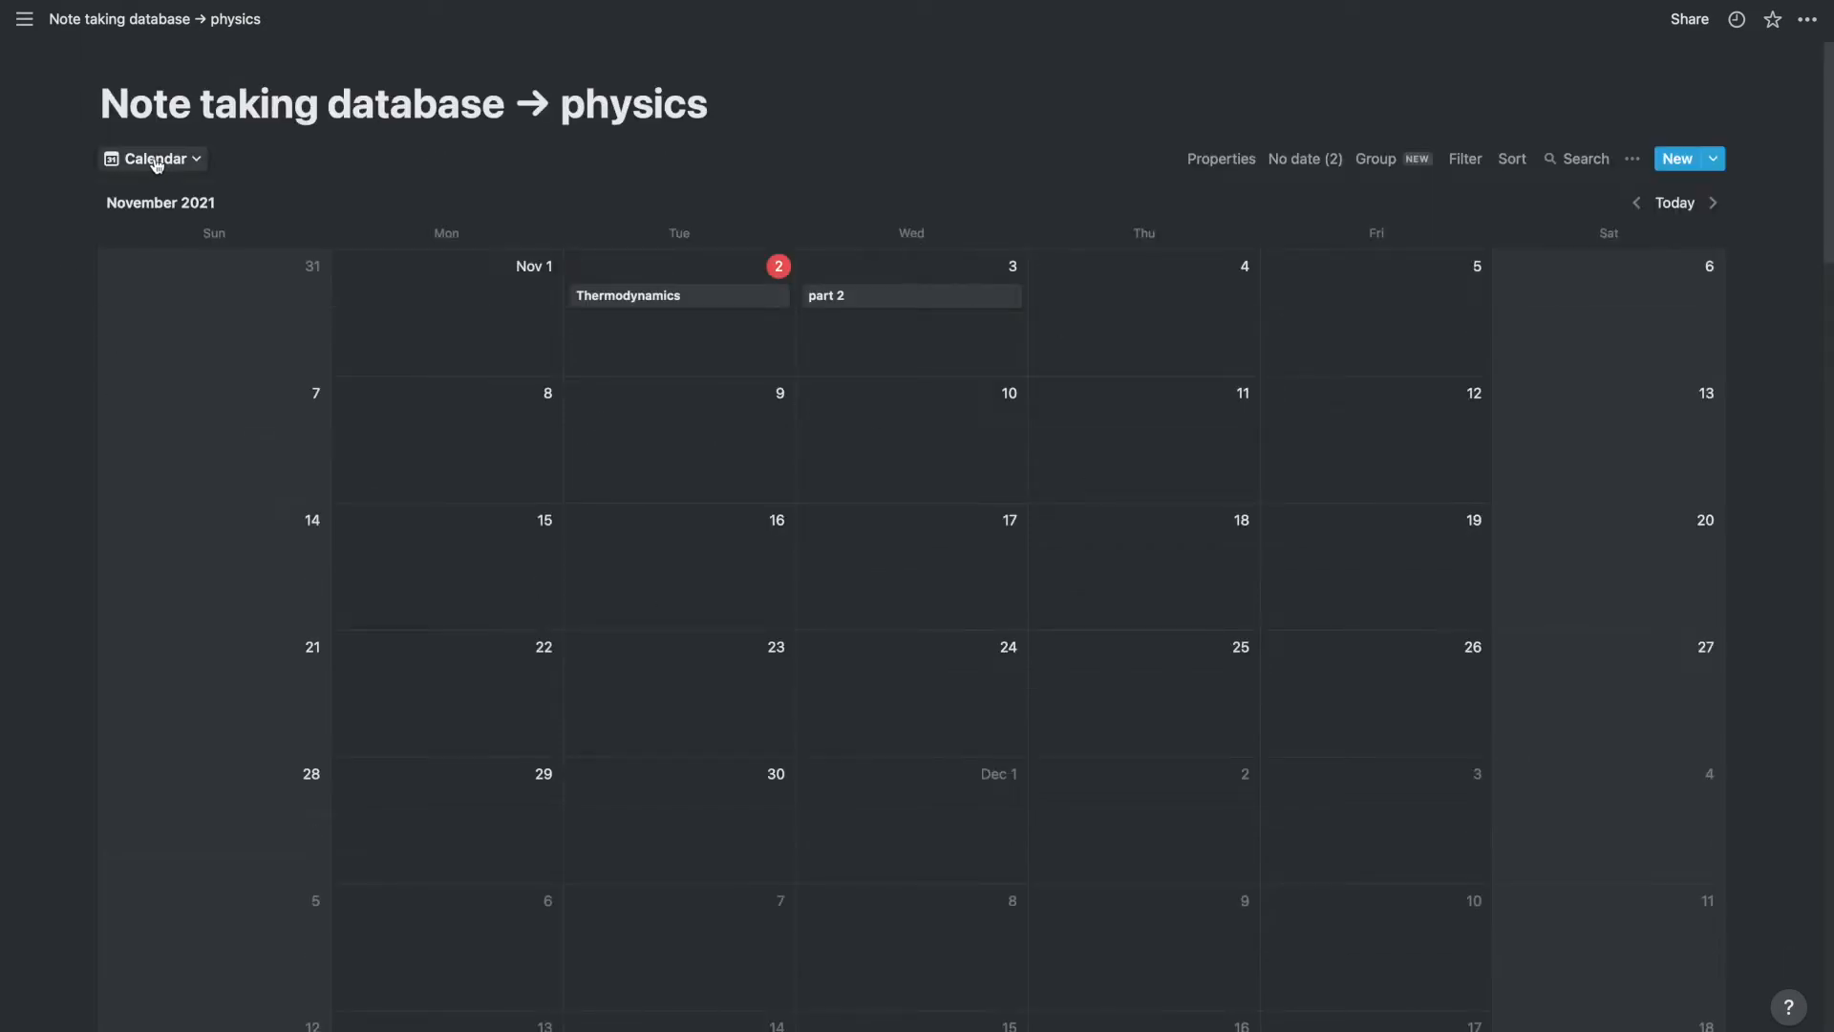
left_click(157, 162)
left_click(89, 368)
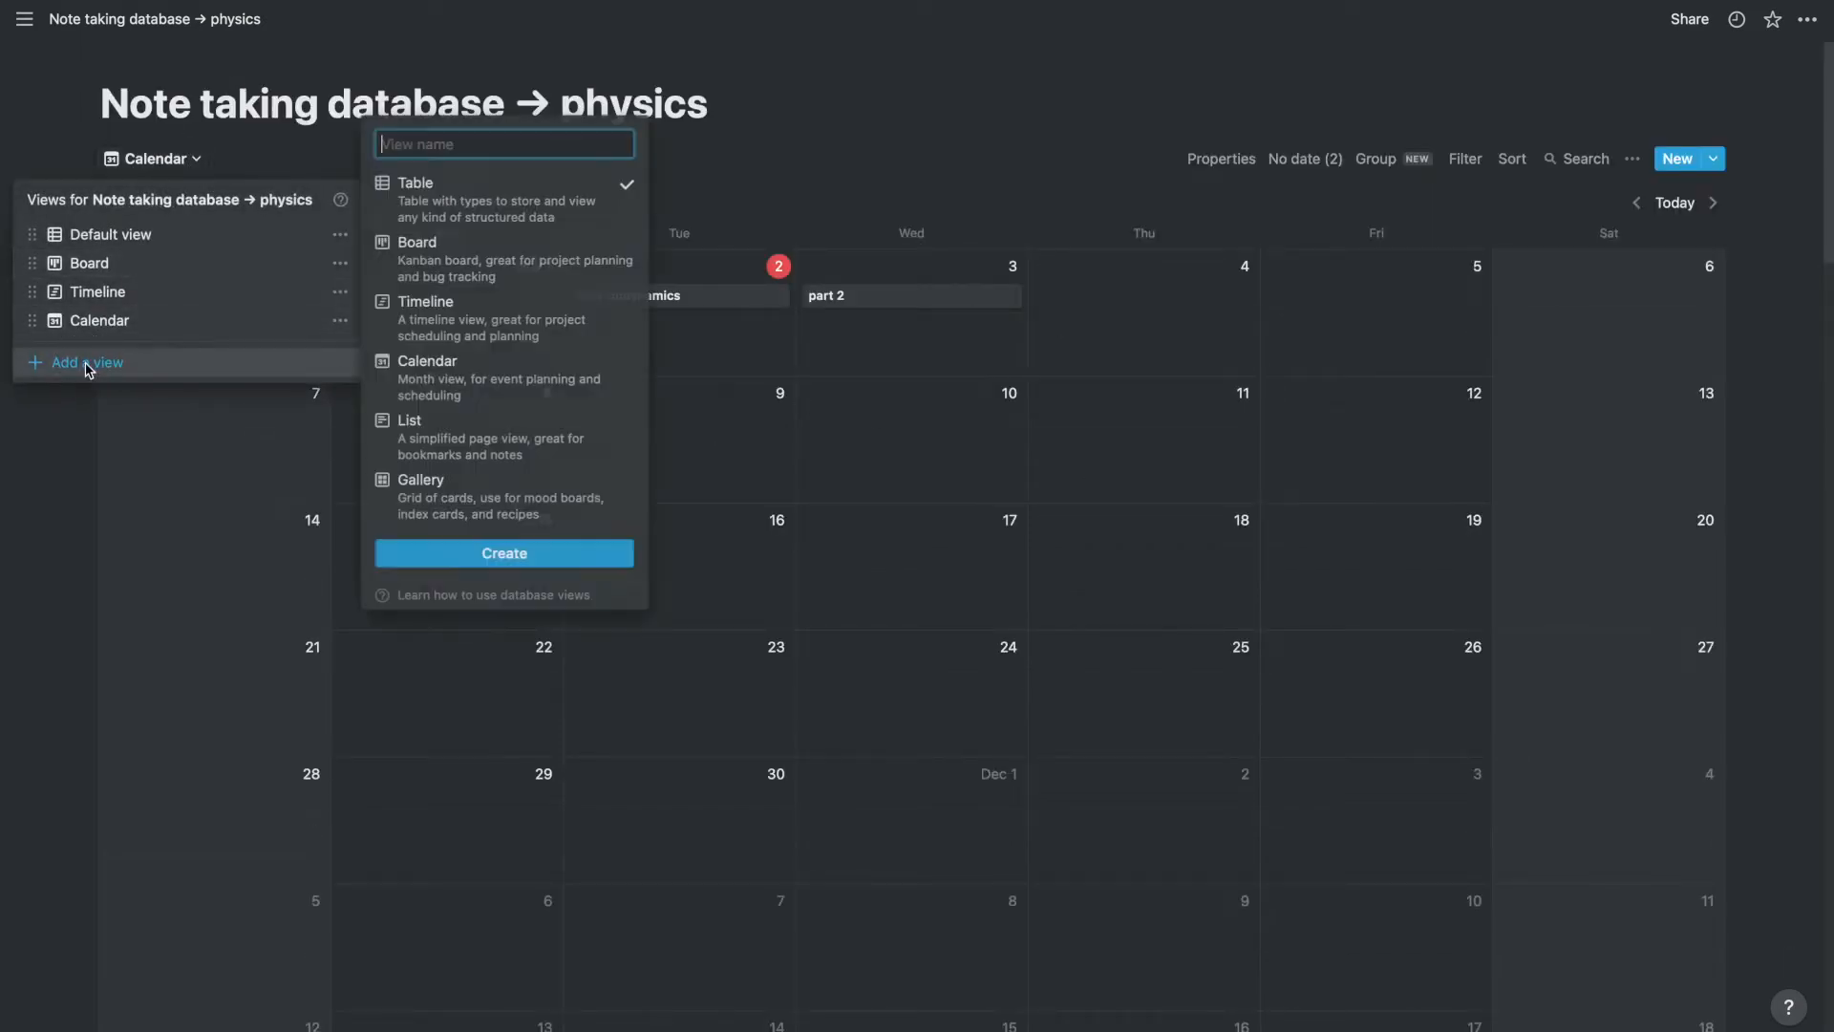
left_click(475, 445)
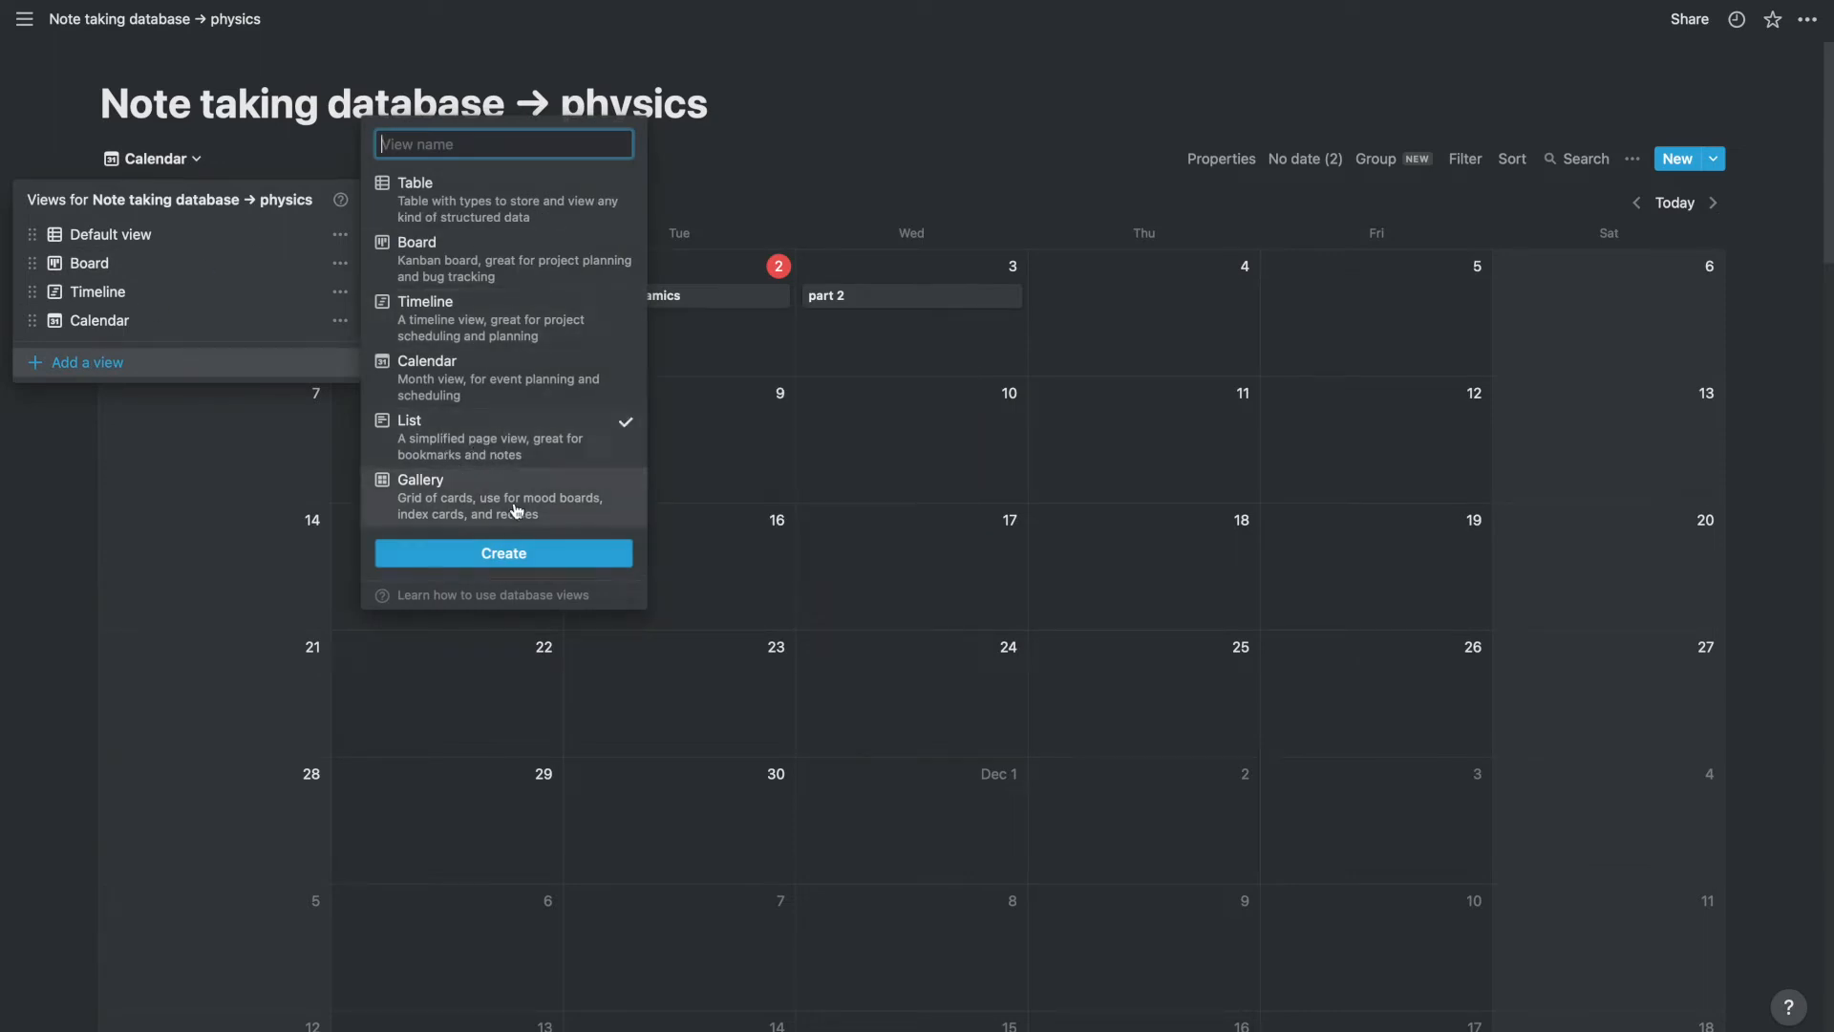
left_click(521, 552)
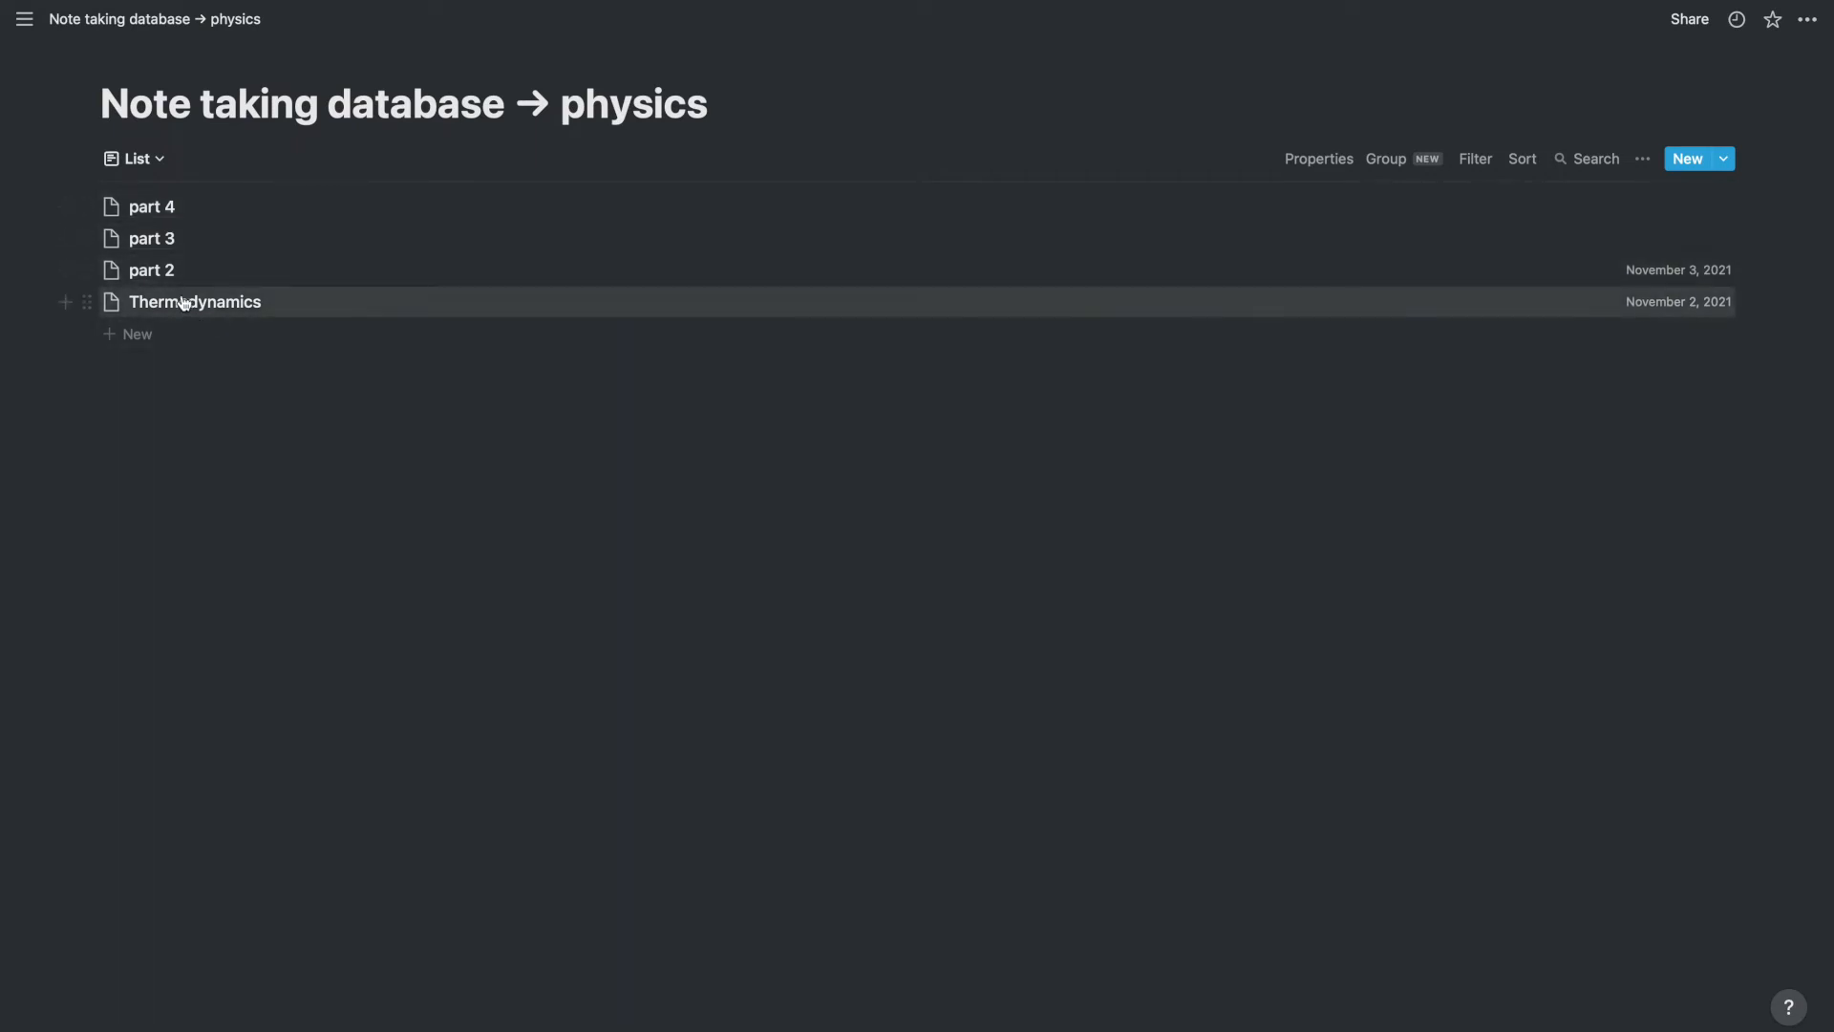
Switch the physics note-taking database back to its Default view table.
left_click(139, 159)
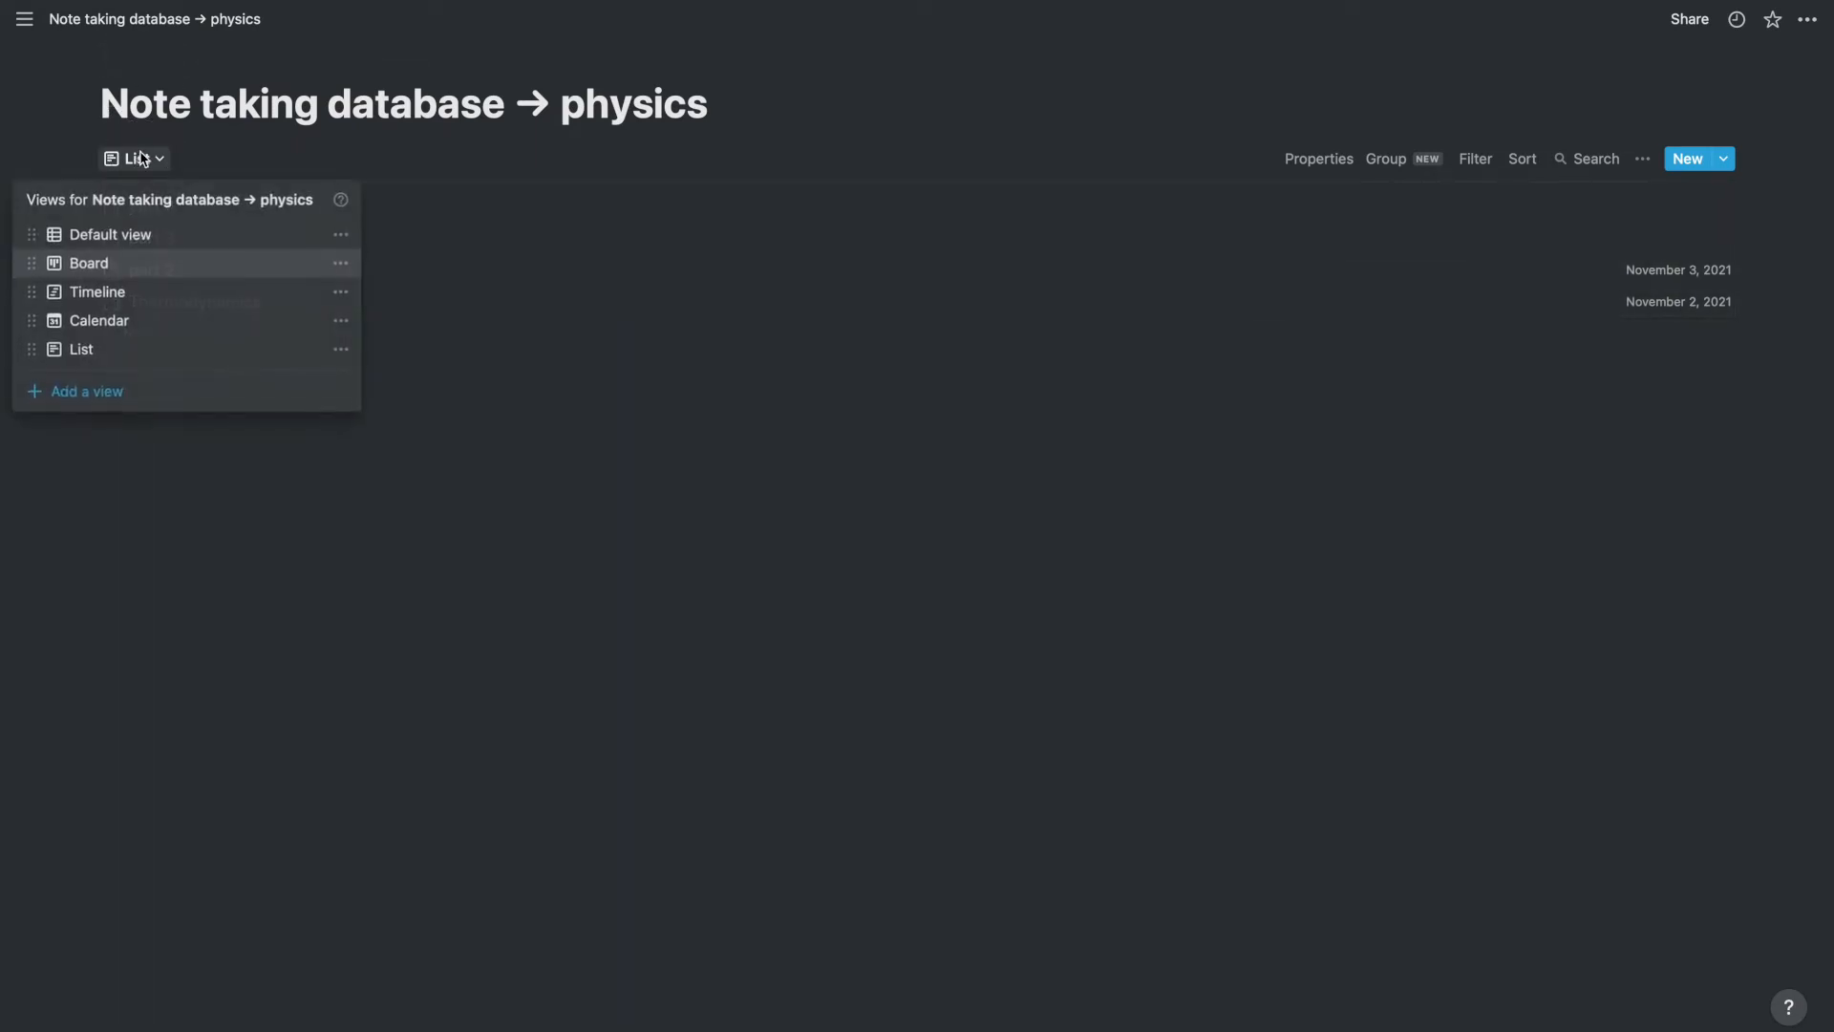
left_click(139, 245)
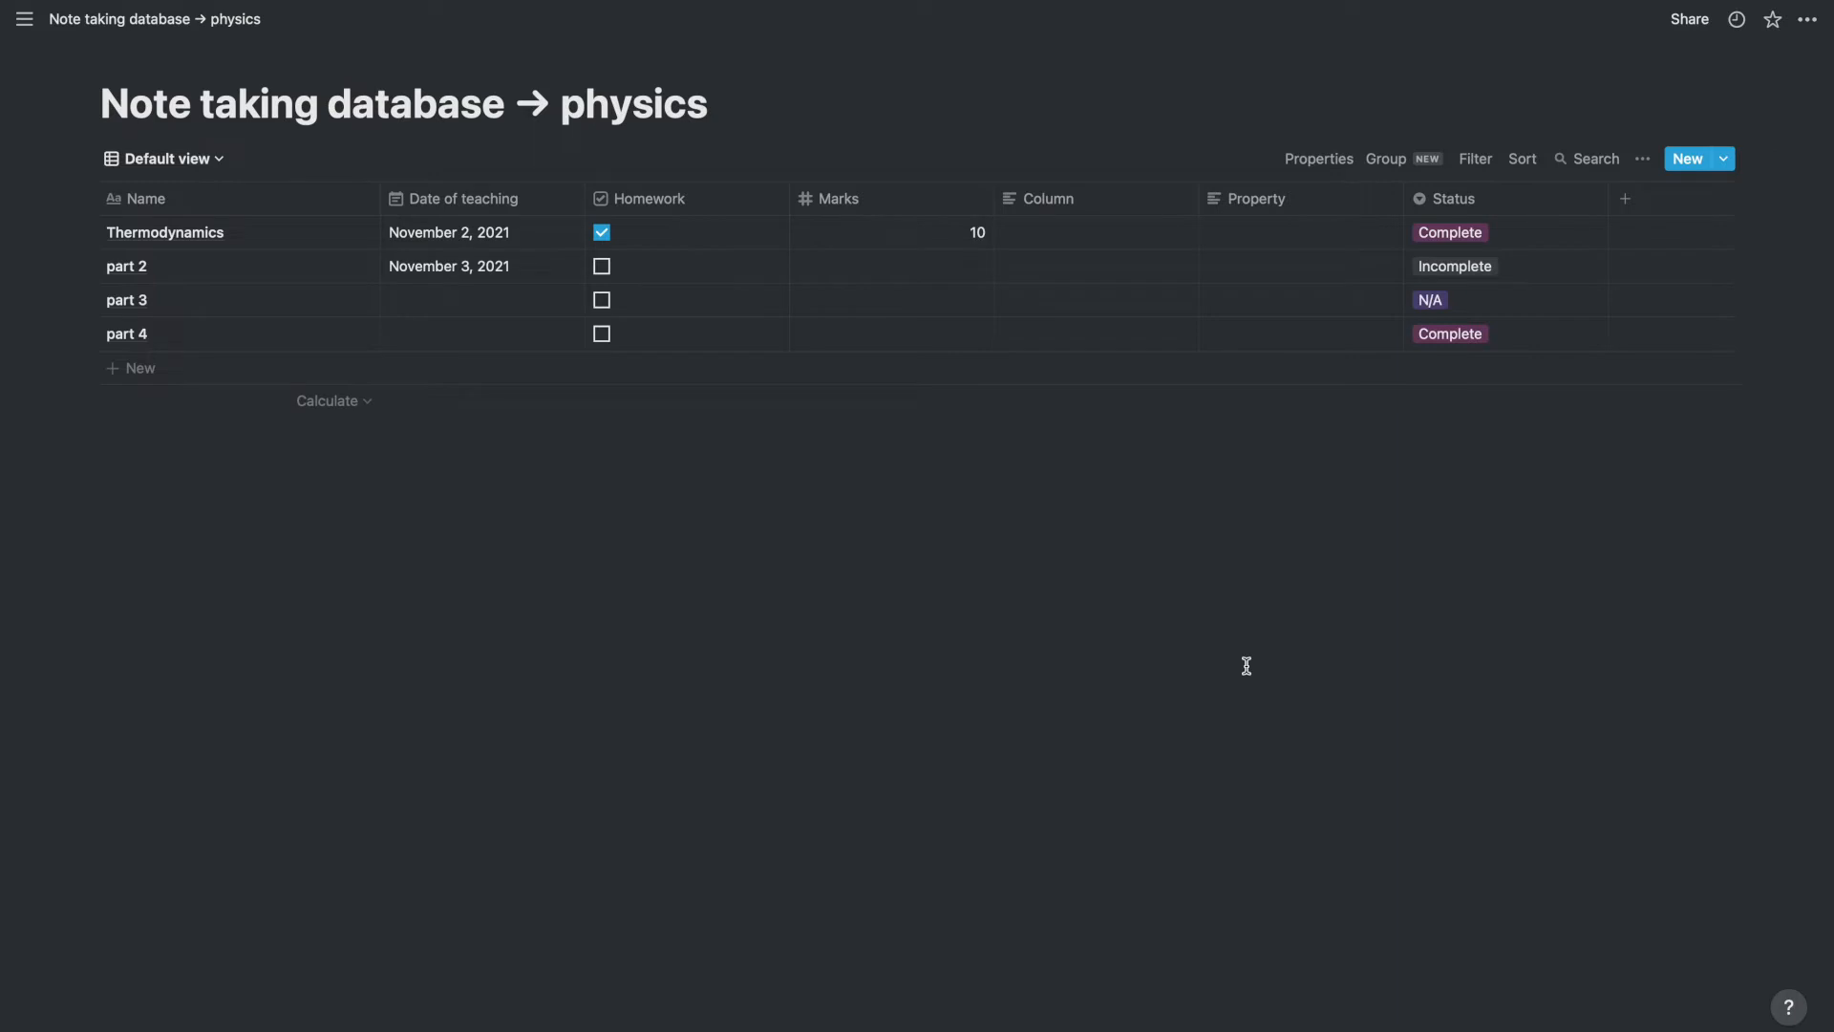
left_click(176, 164)
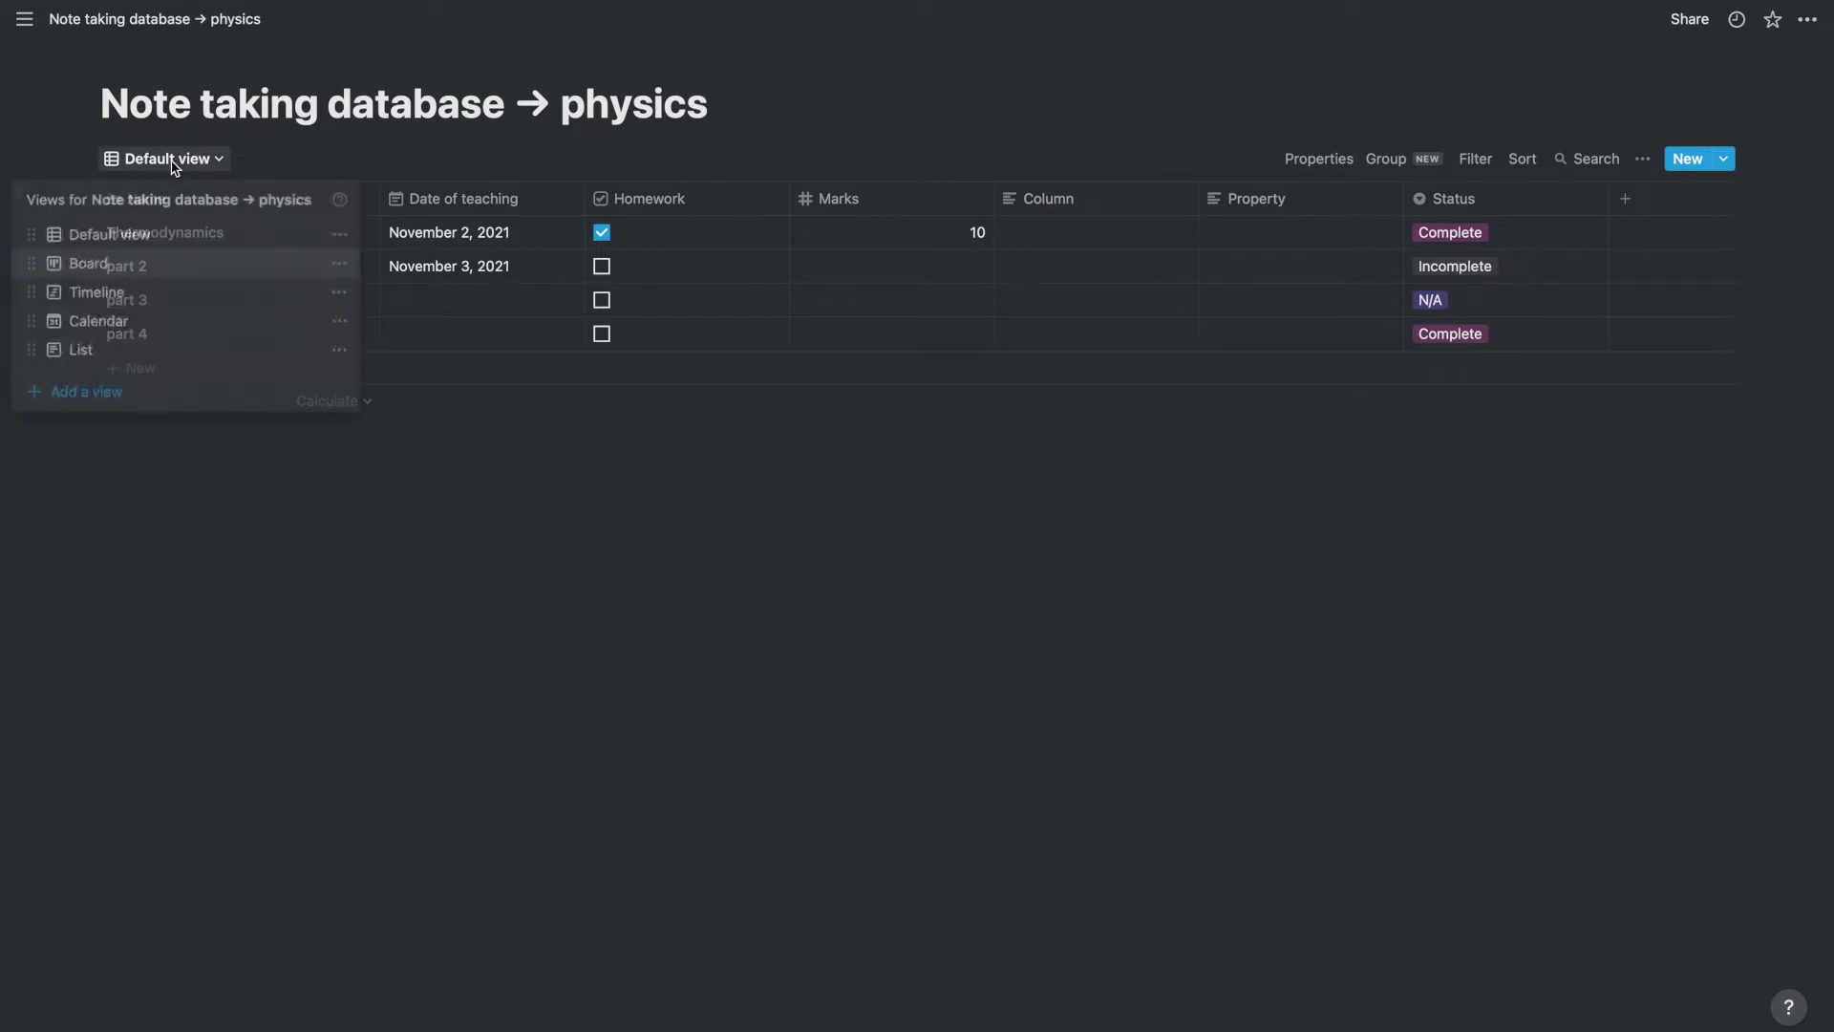
left_click(422, 782)
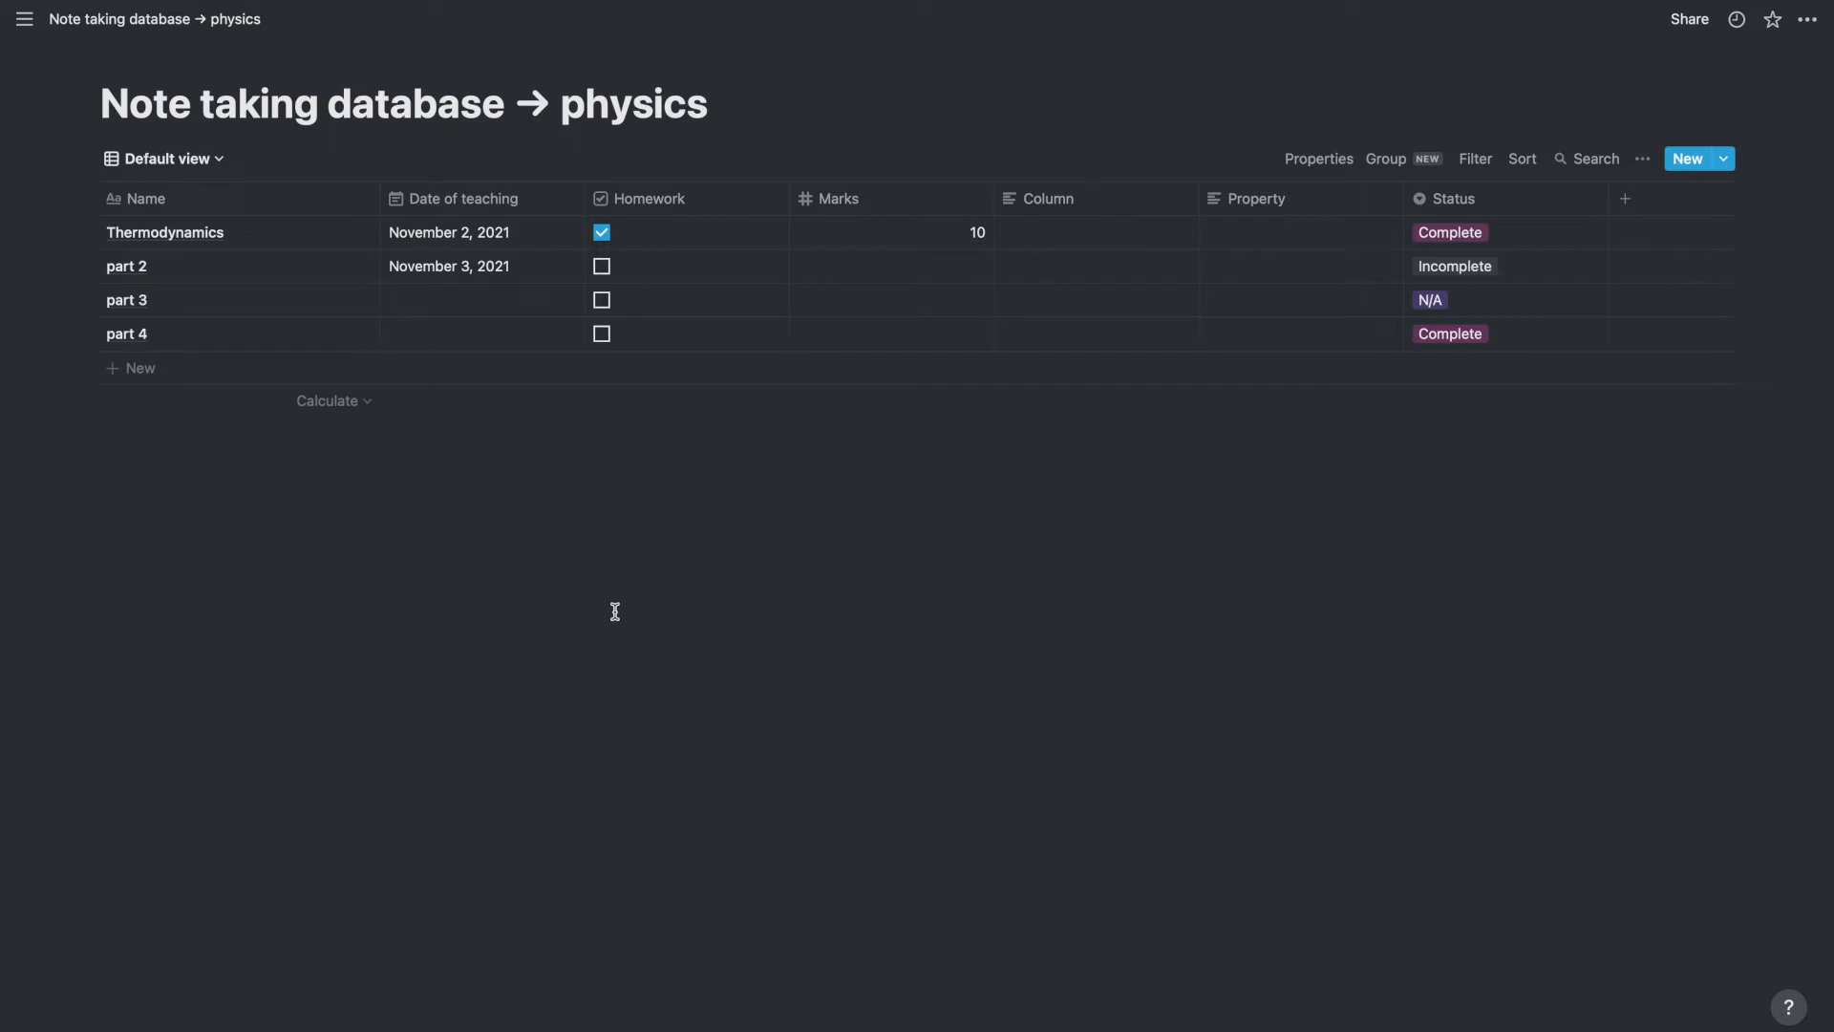
Add an Unchecked calculation below the Homework column of the table.
left_click(339, 402)
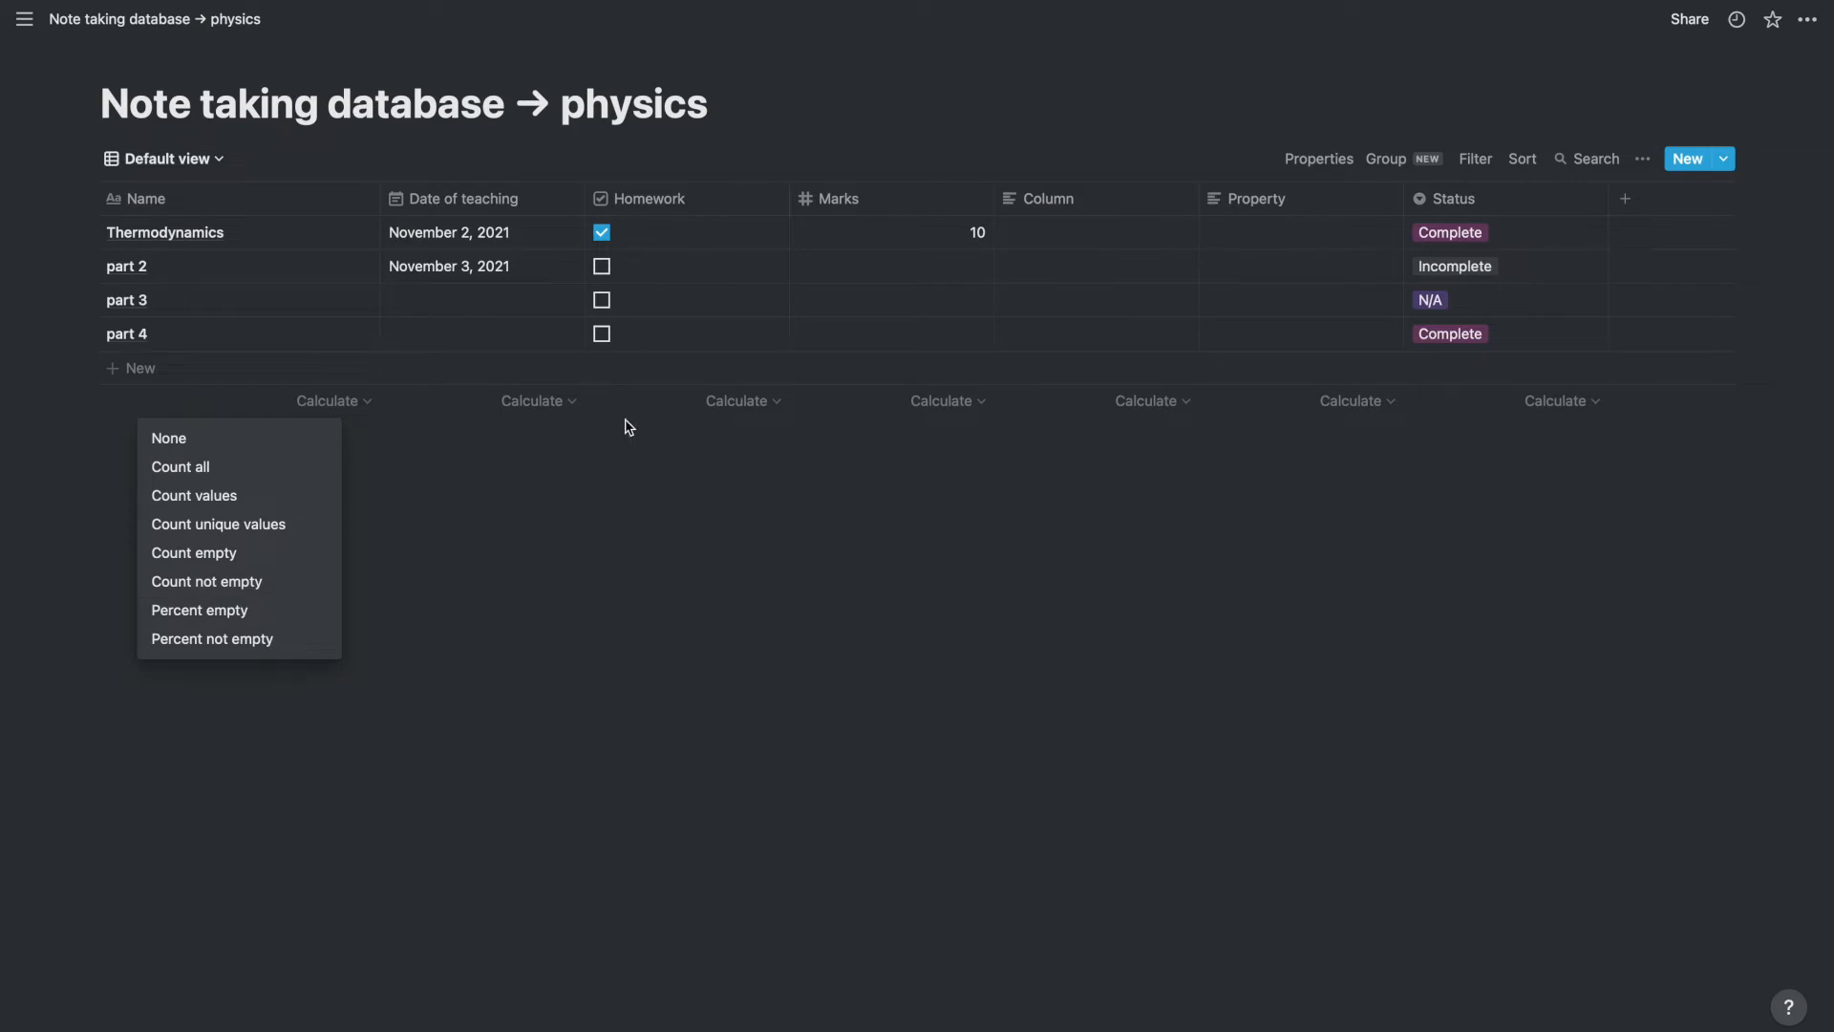
left_click(602, 596)
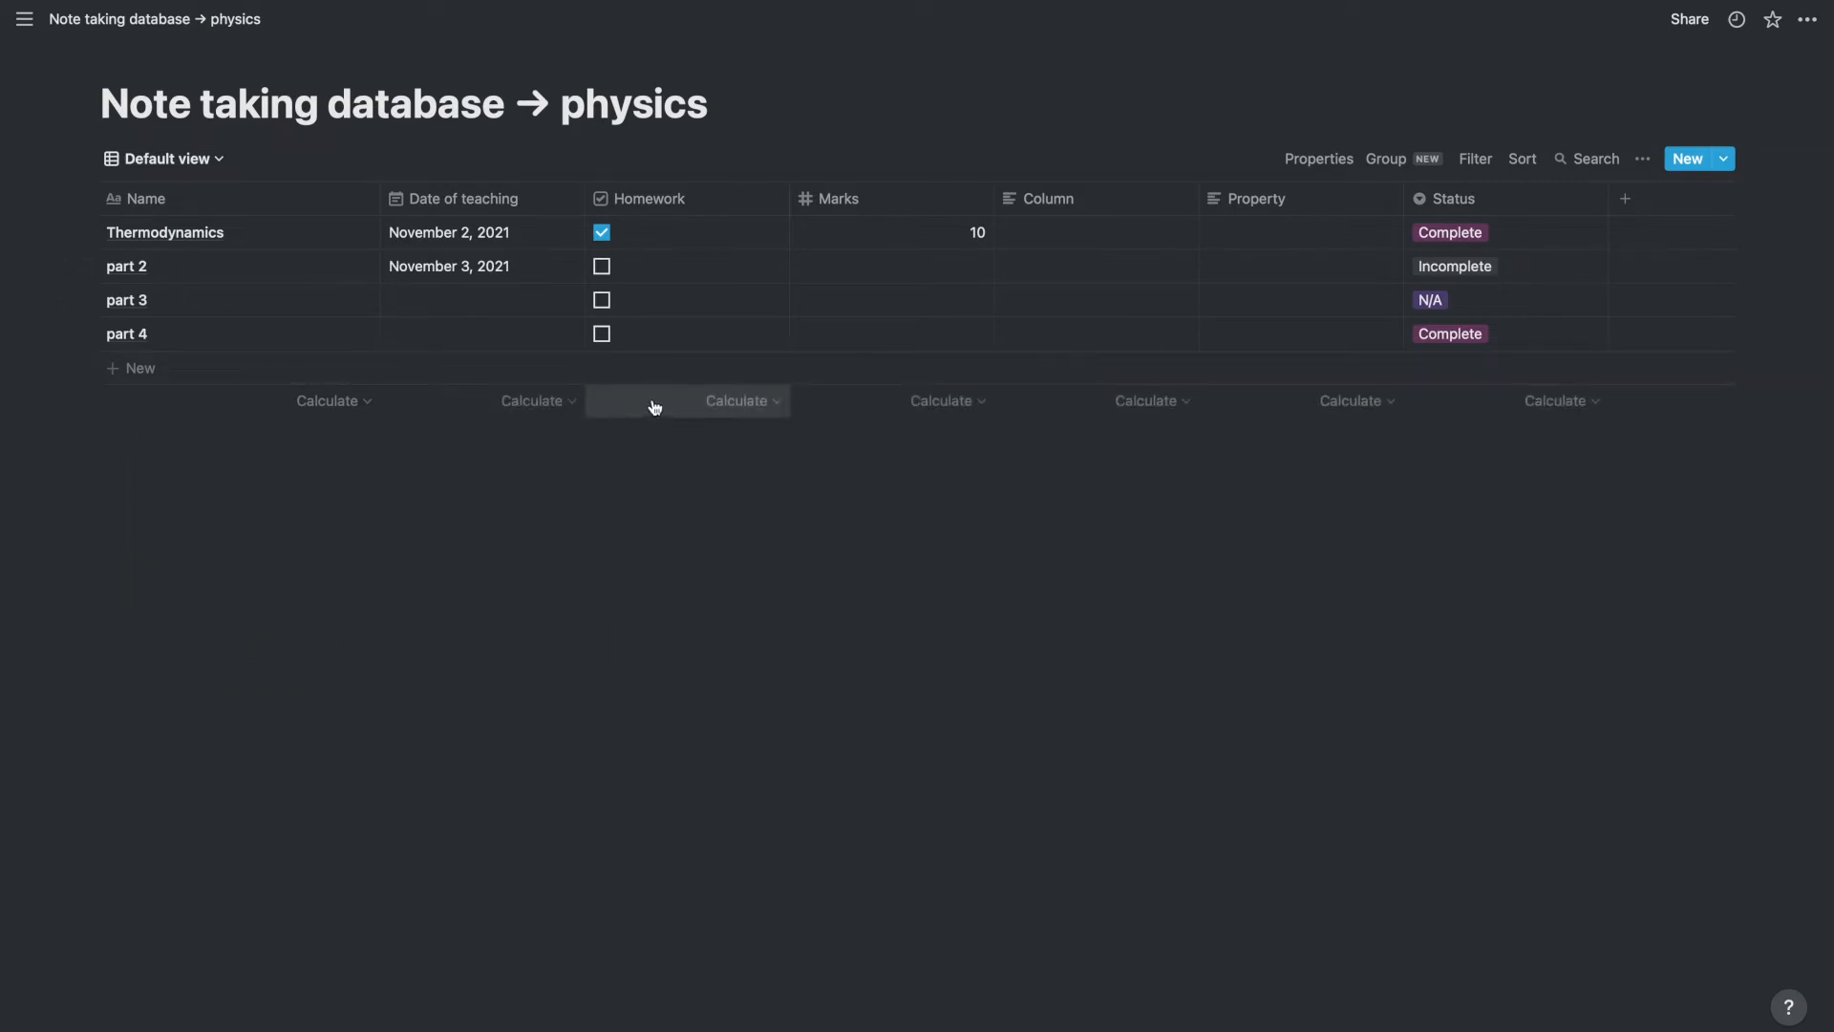
left_click(746, 409)
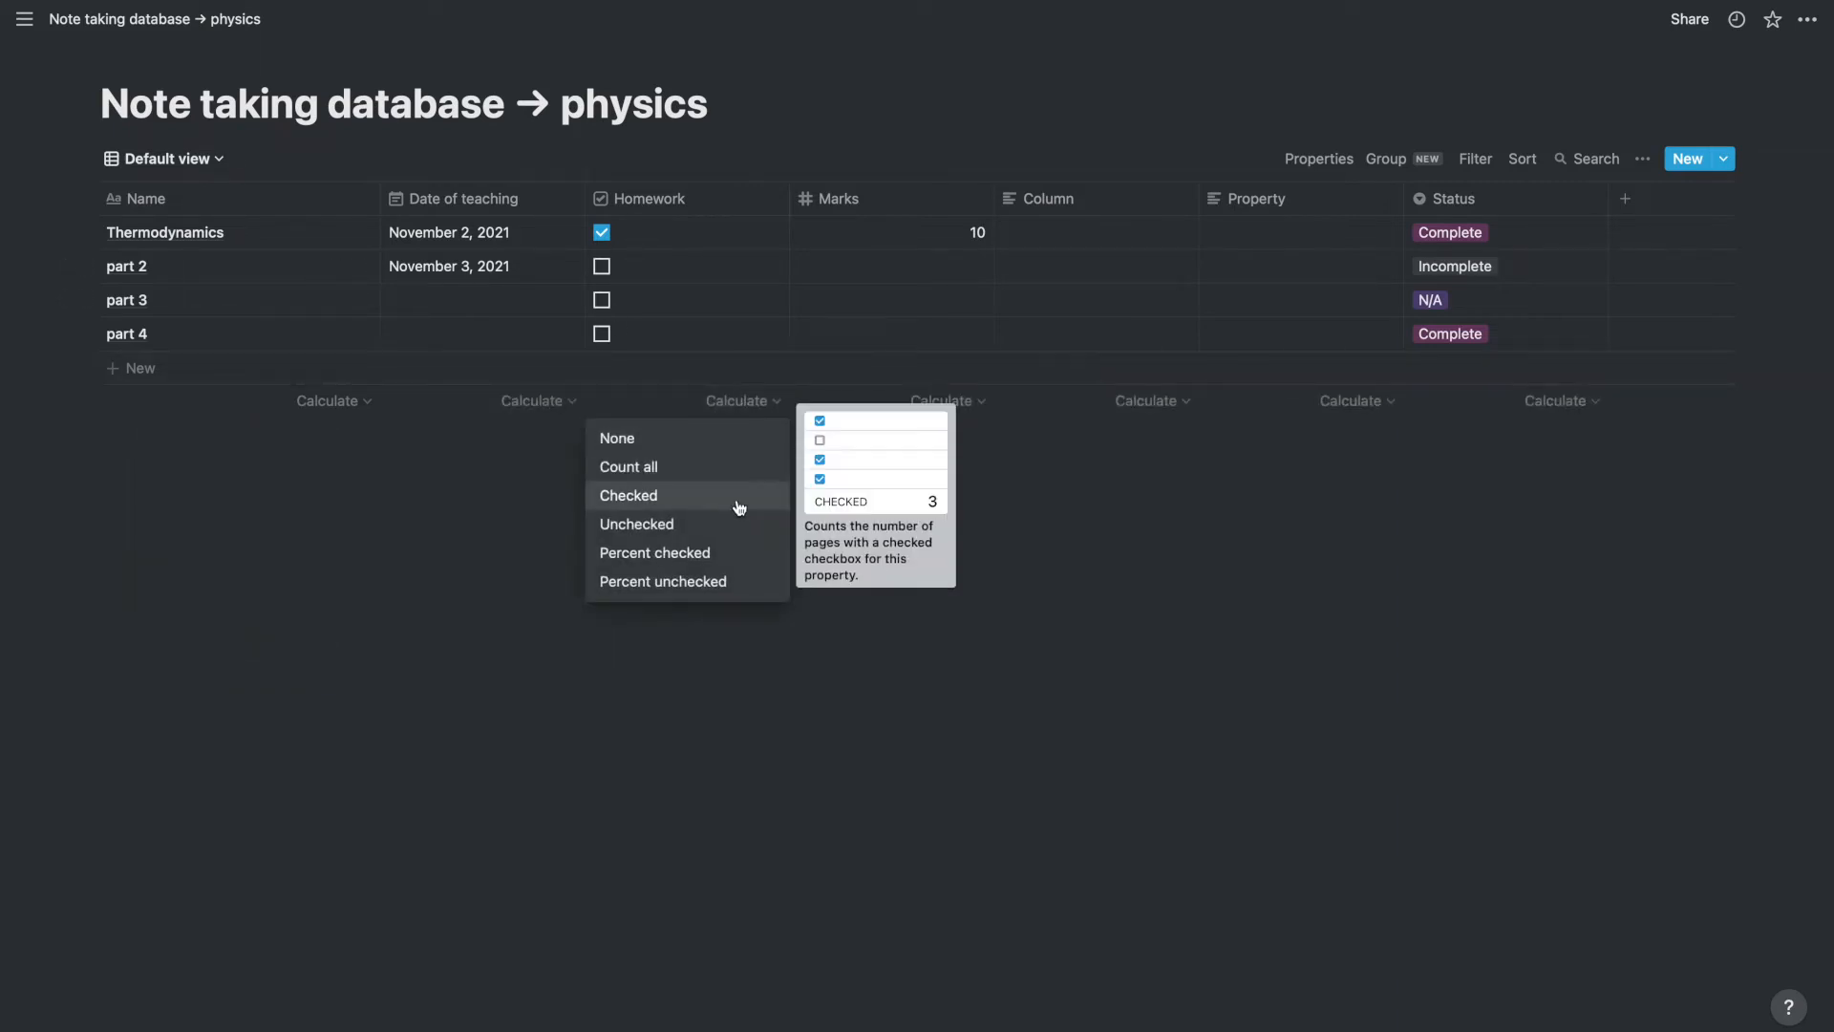
left_click(712, 524)
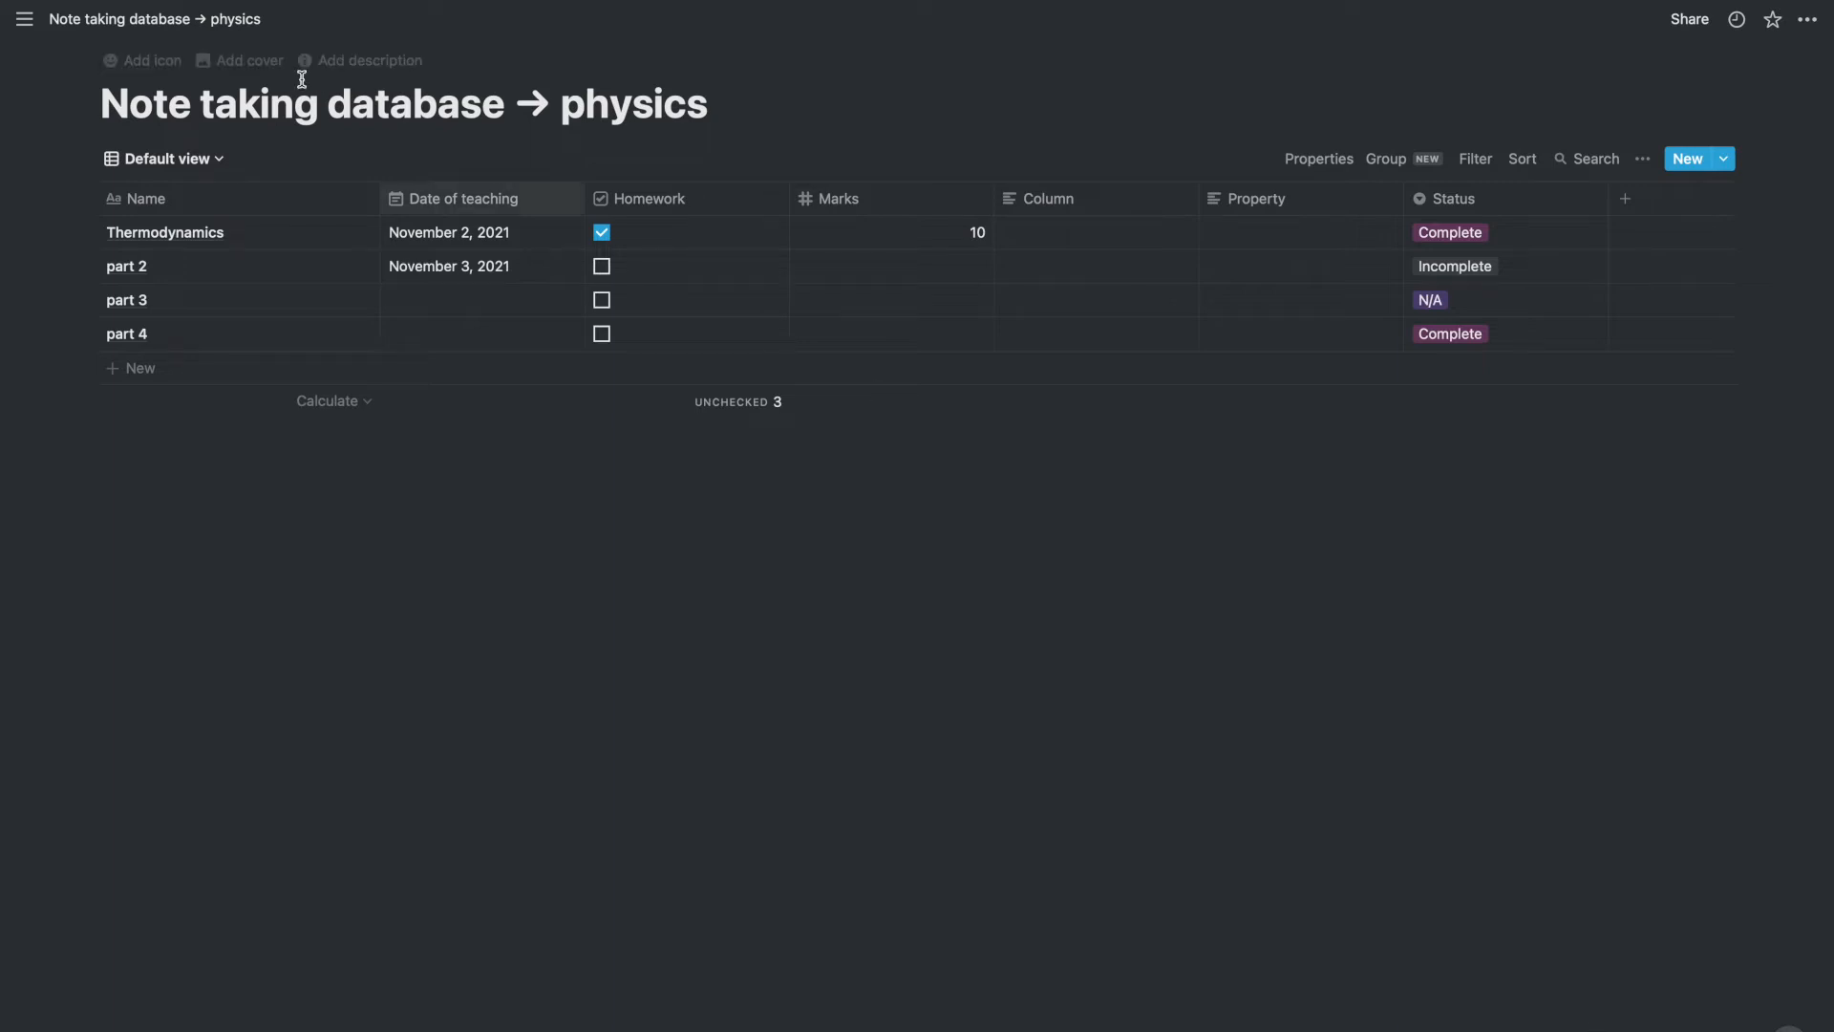
Open the last Untitled page of the workspace and collapse the sidebar.
left_click(25, 26)
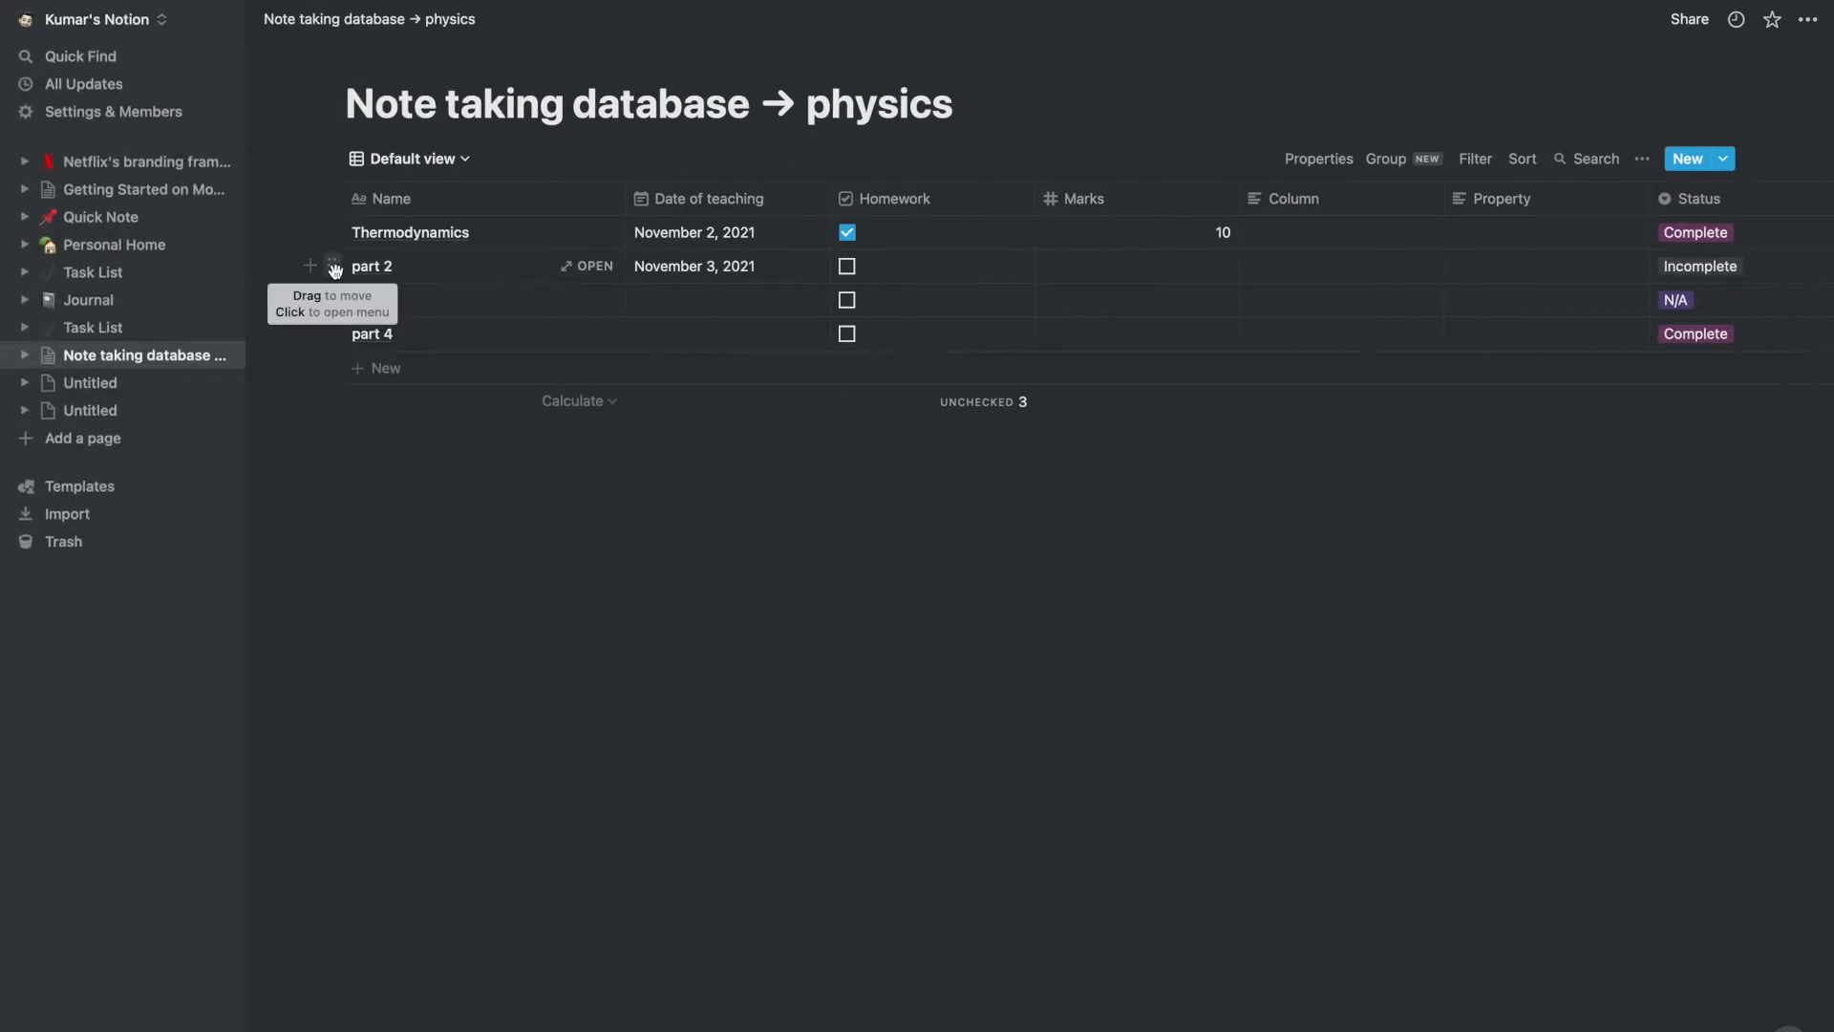
left_click(107, 410)
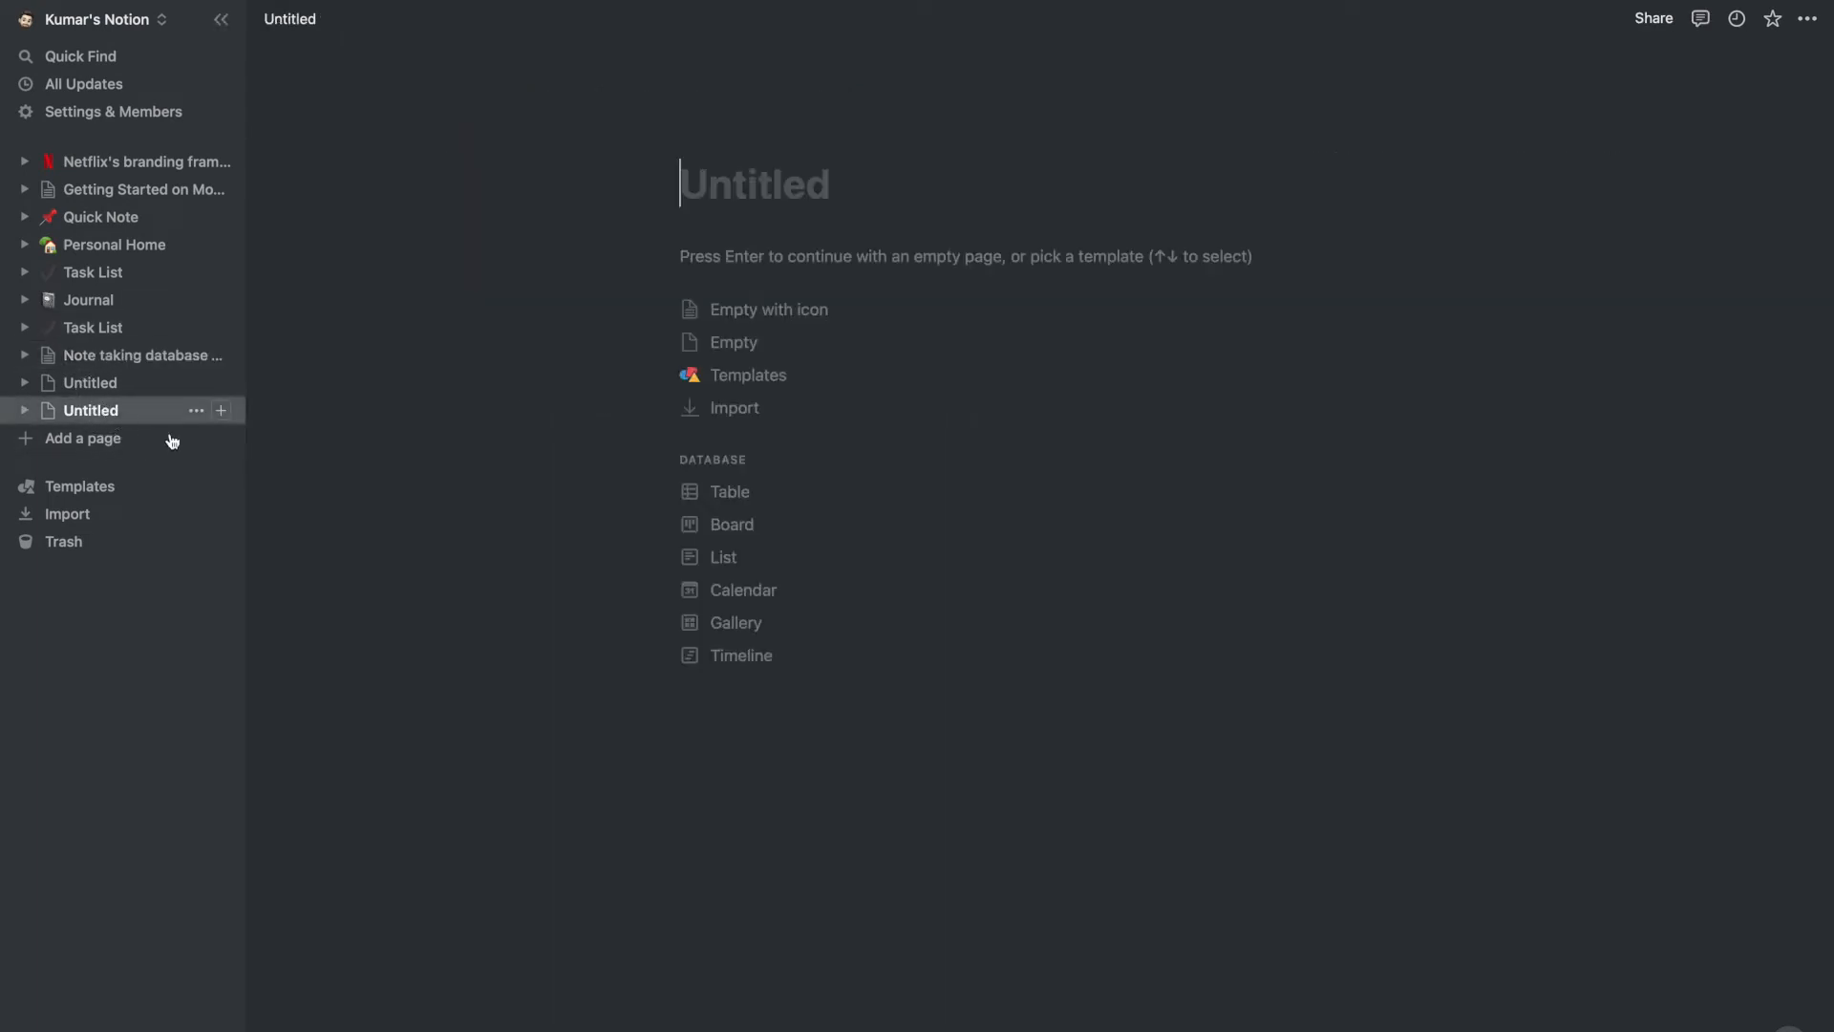
left_click(208, 23)
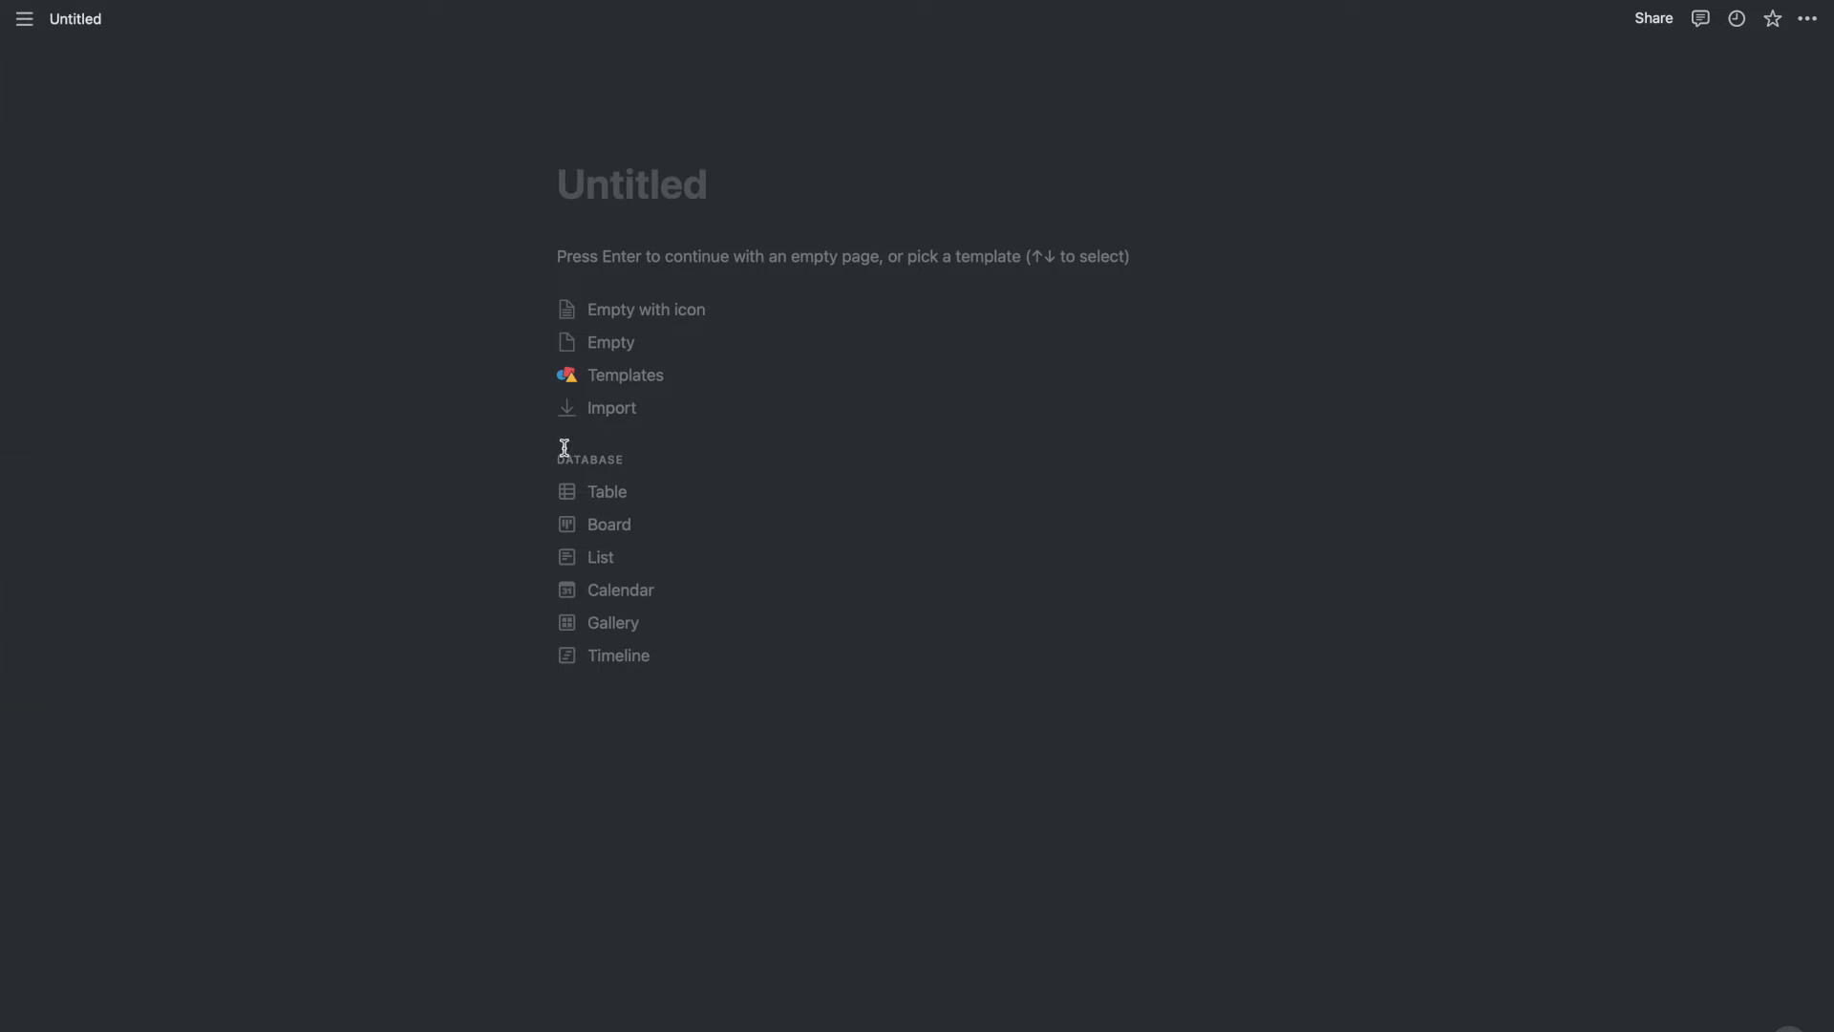
View the sources that can be imported into the blank page and close the import dialog.
left_click(581, 418)
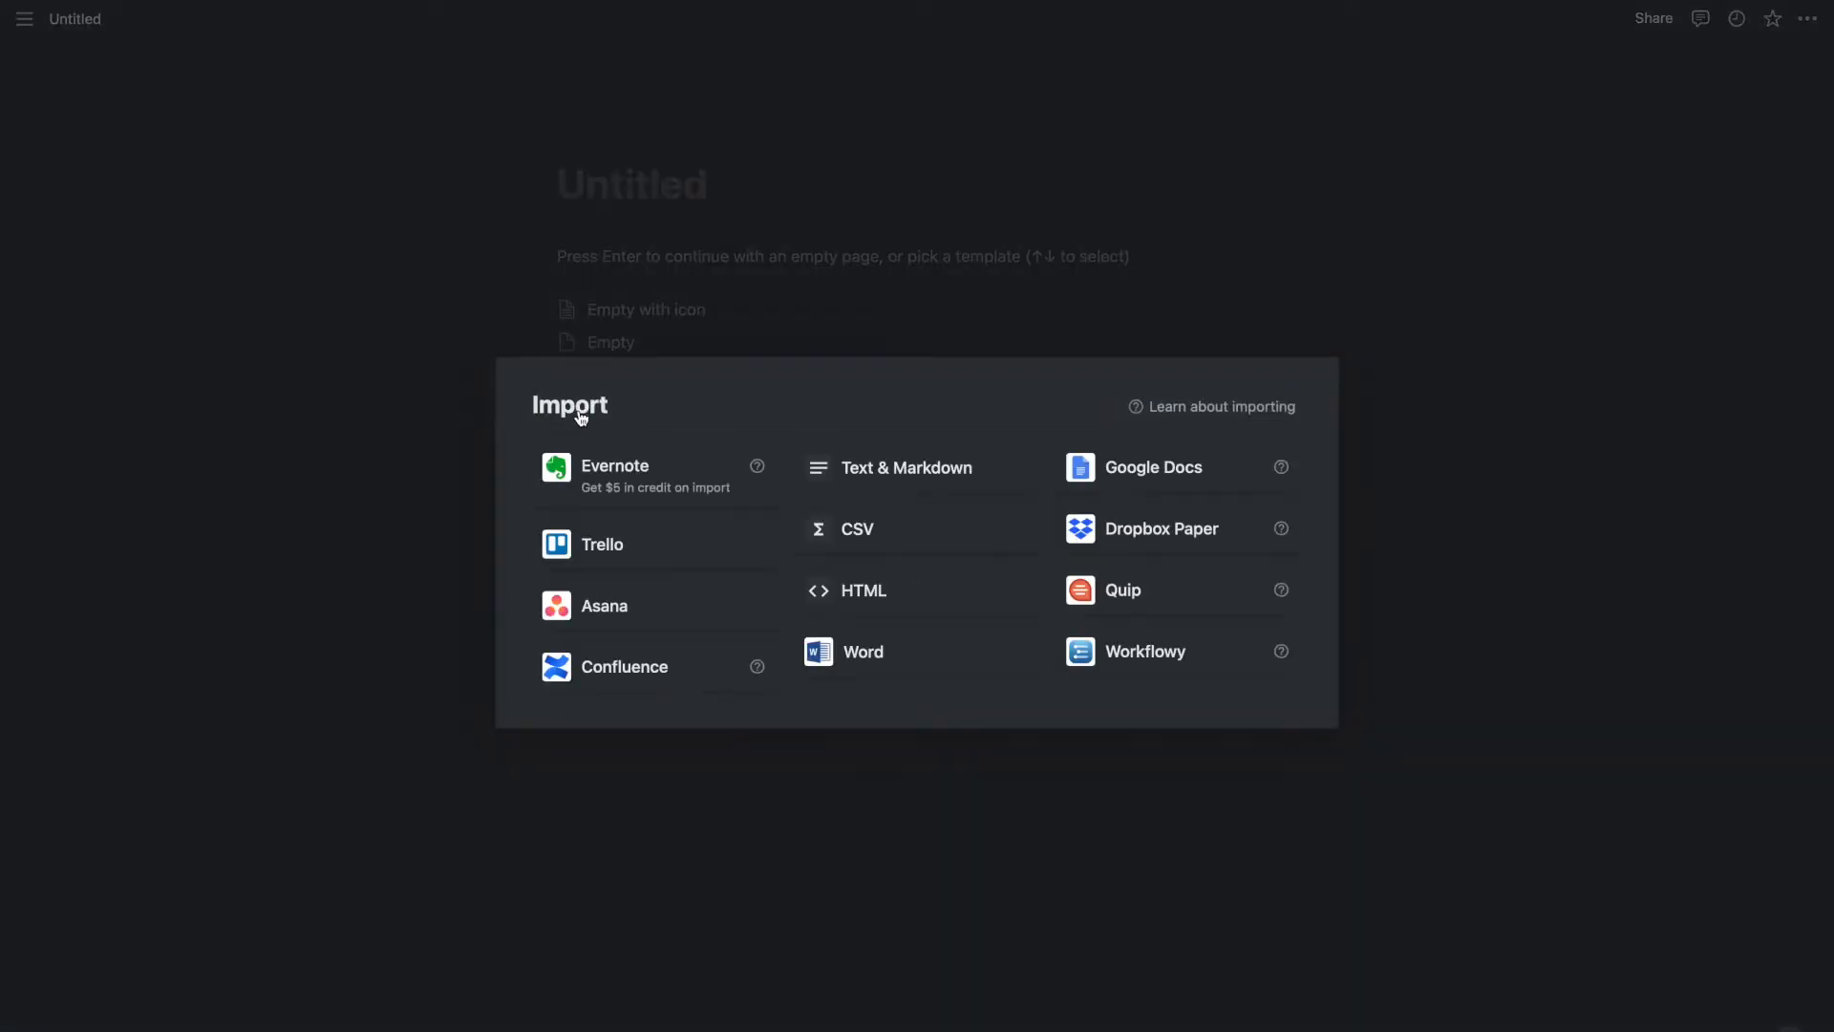
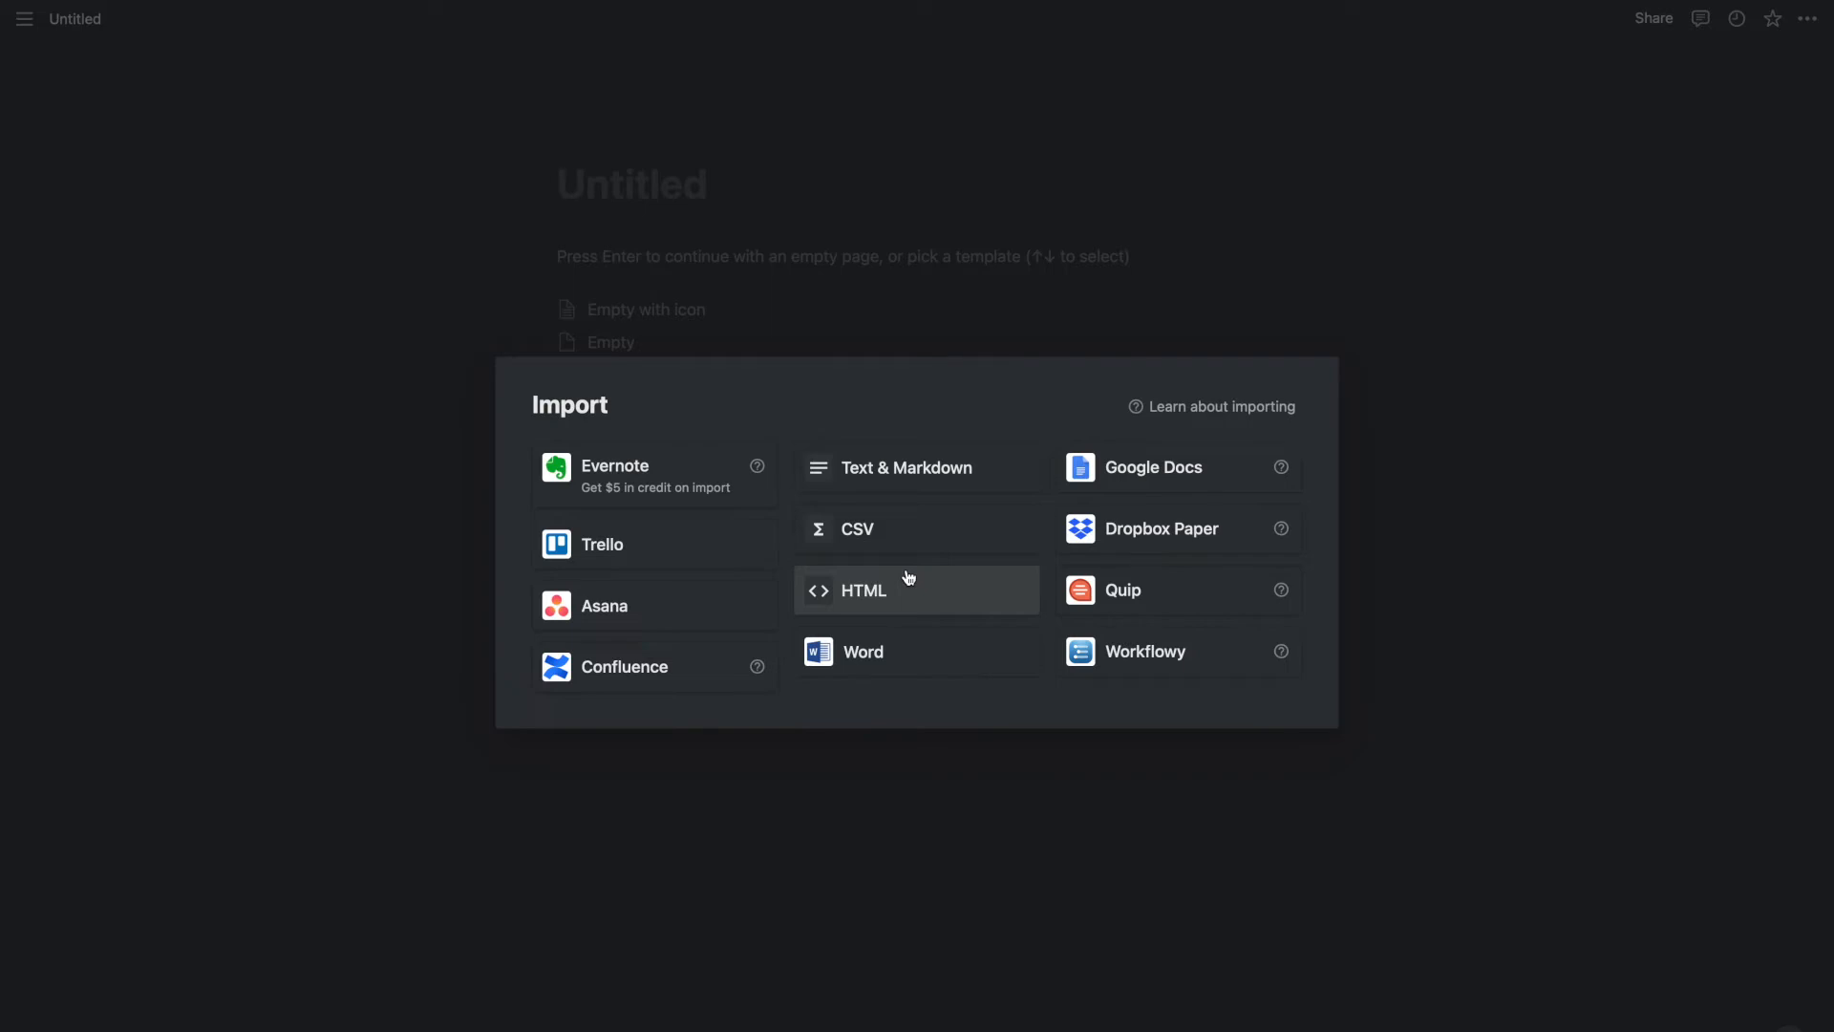
left_click(1230, 308)
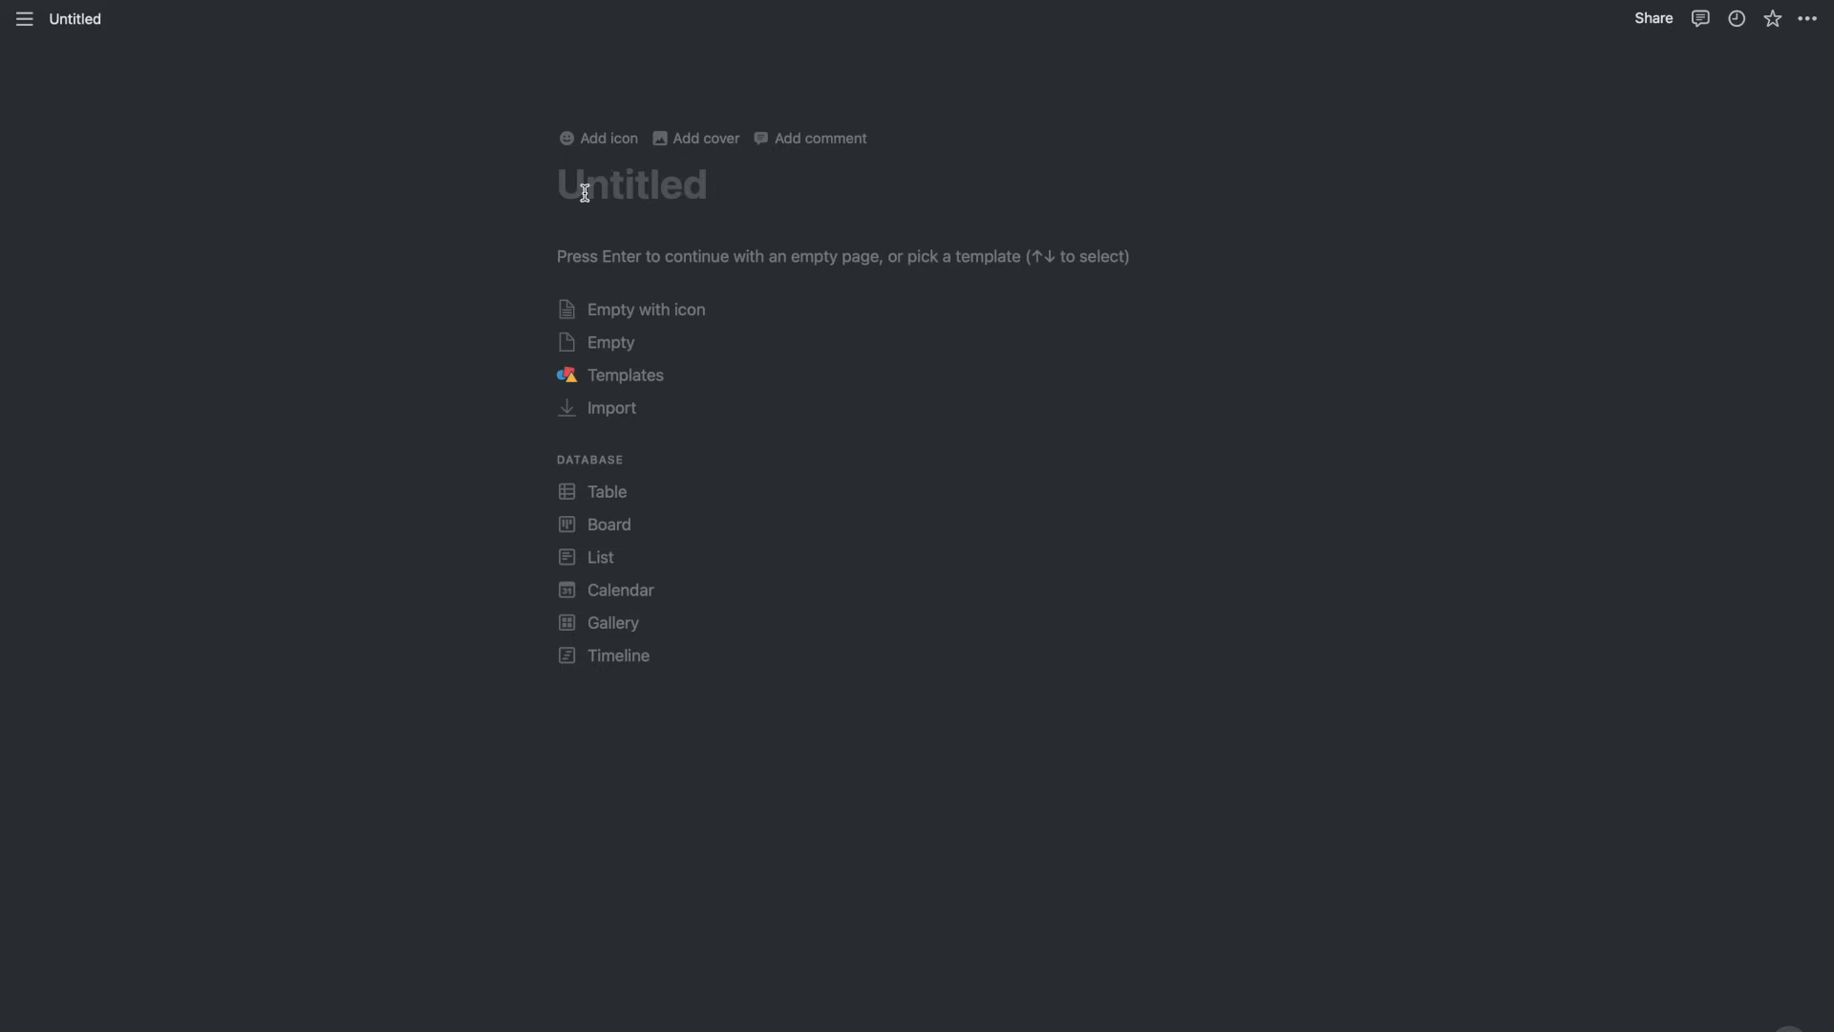
left_click(23, 19)
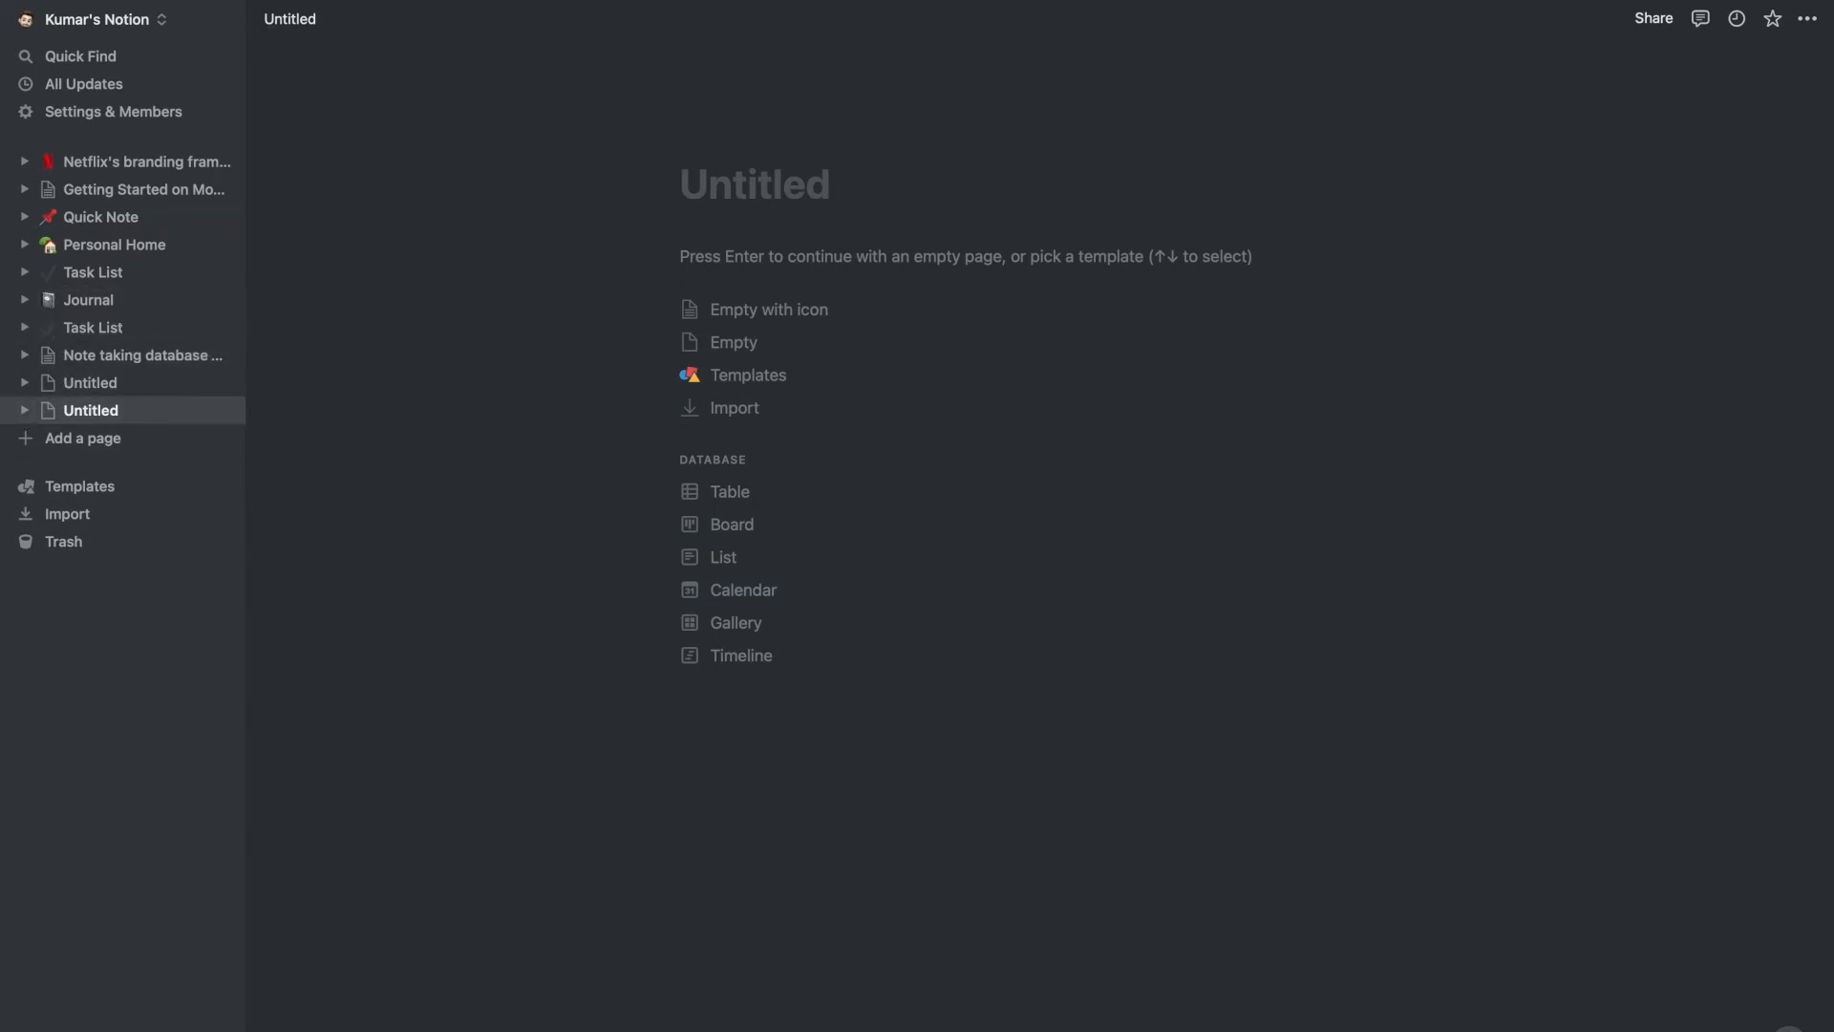
left_click(226, 20)
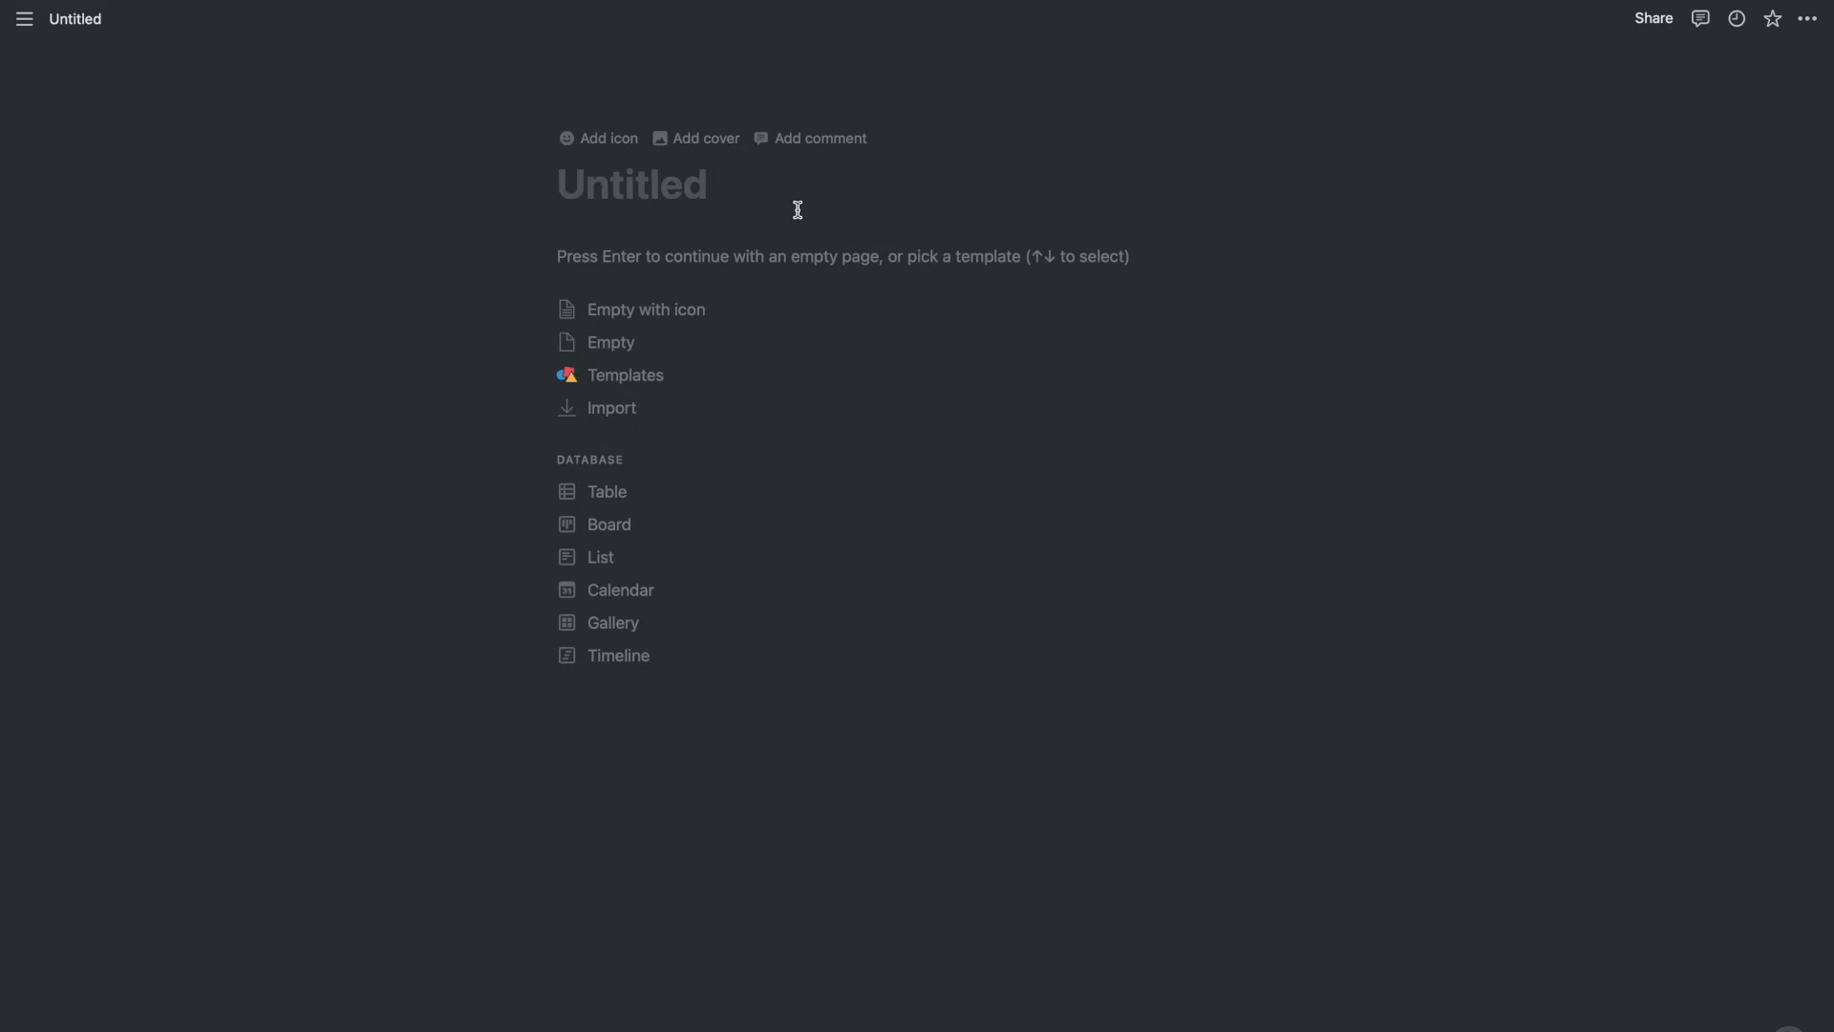
Continue with an empty page and title it "Sample".
key("Return")
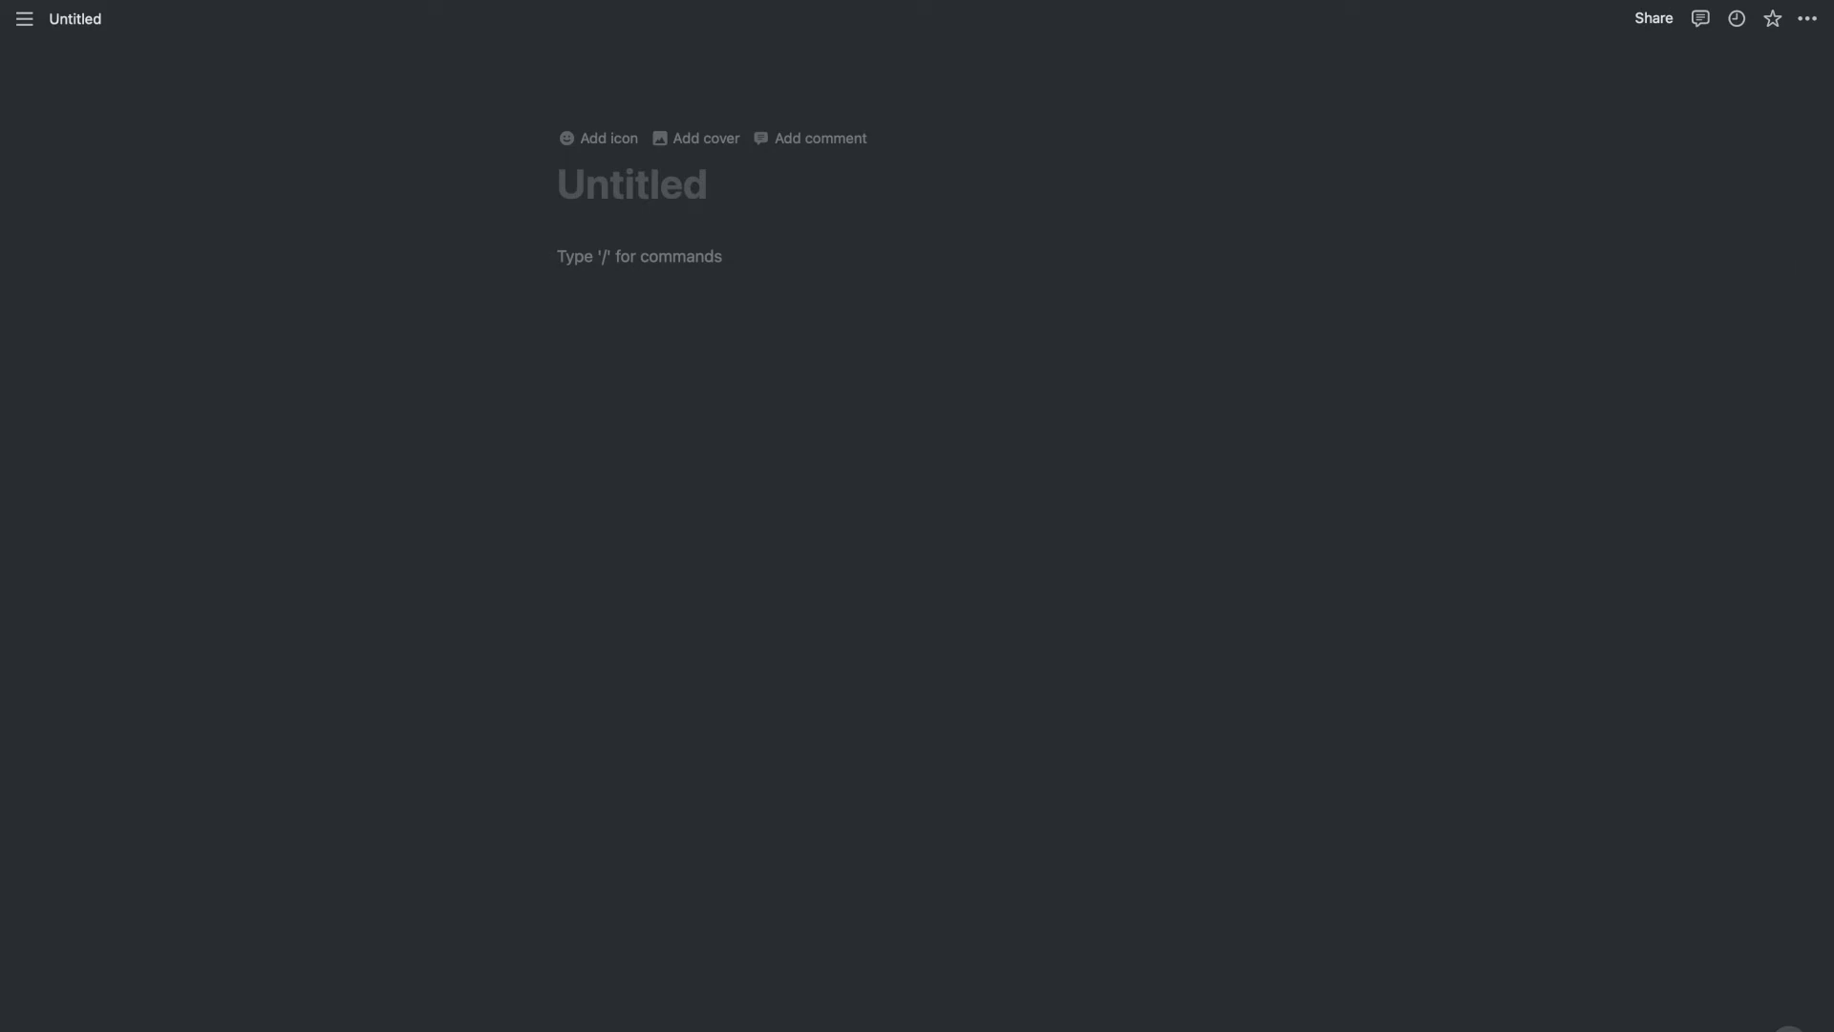
left_click(700, 164)
type("Samplw")
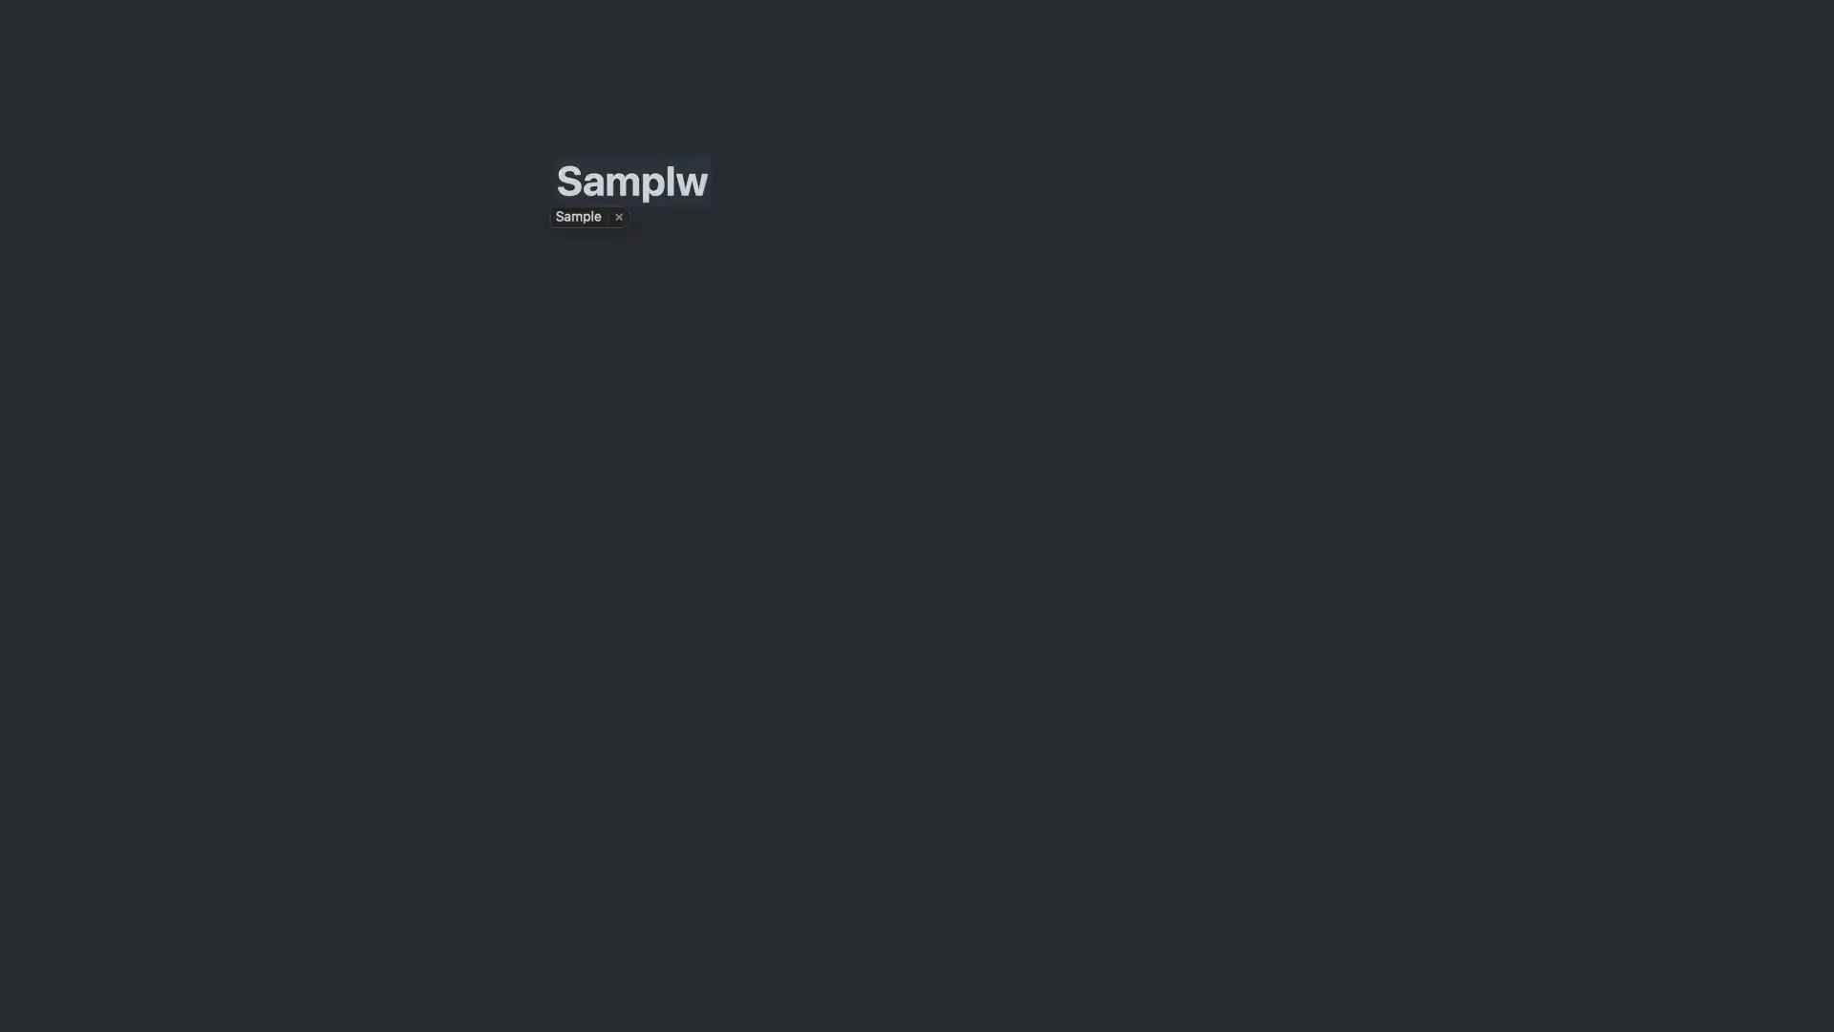
key("BackSpace")
type("e")
key("Return")
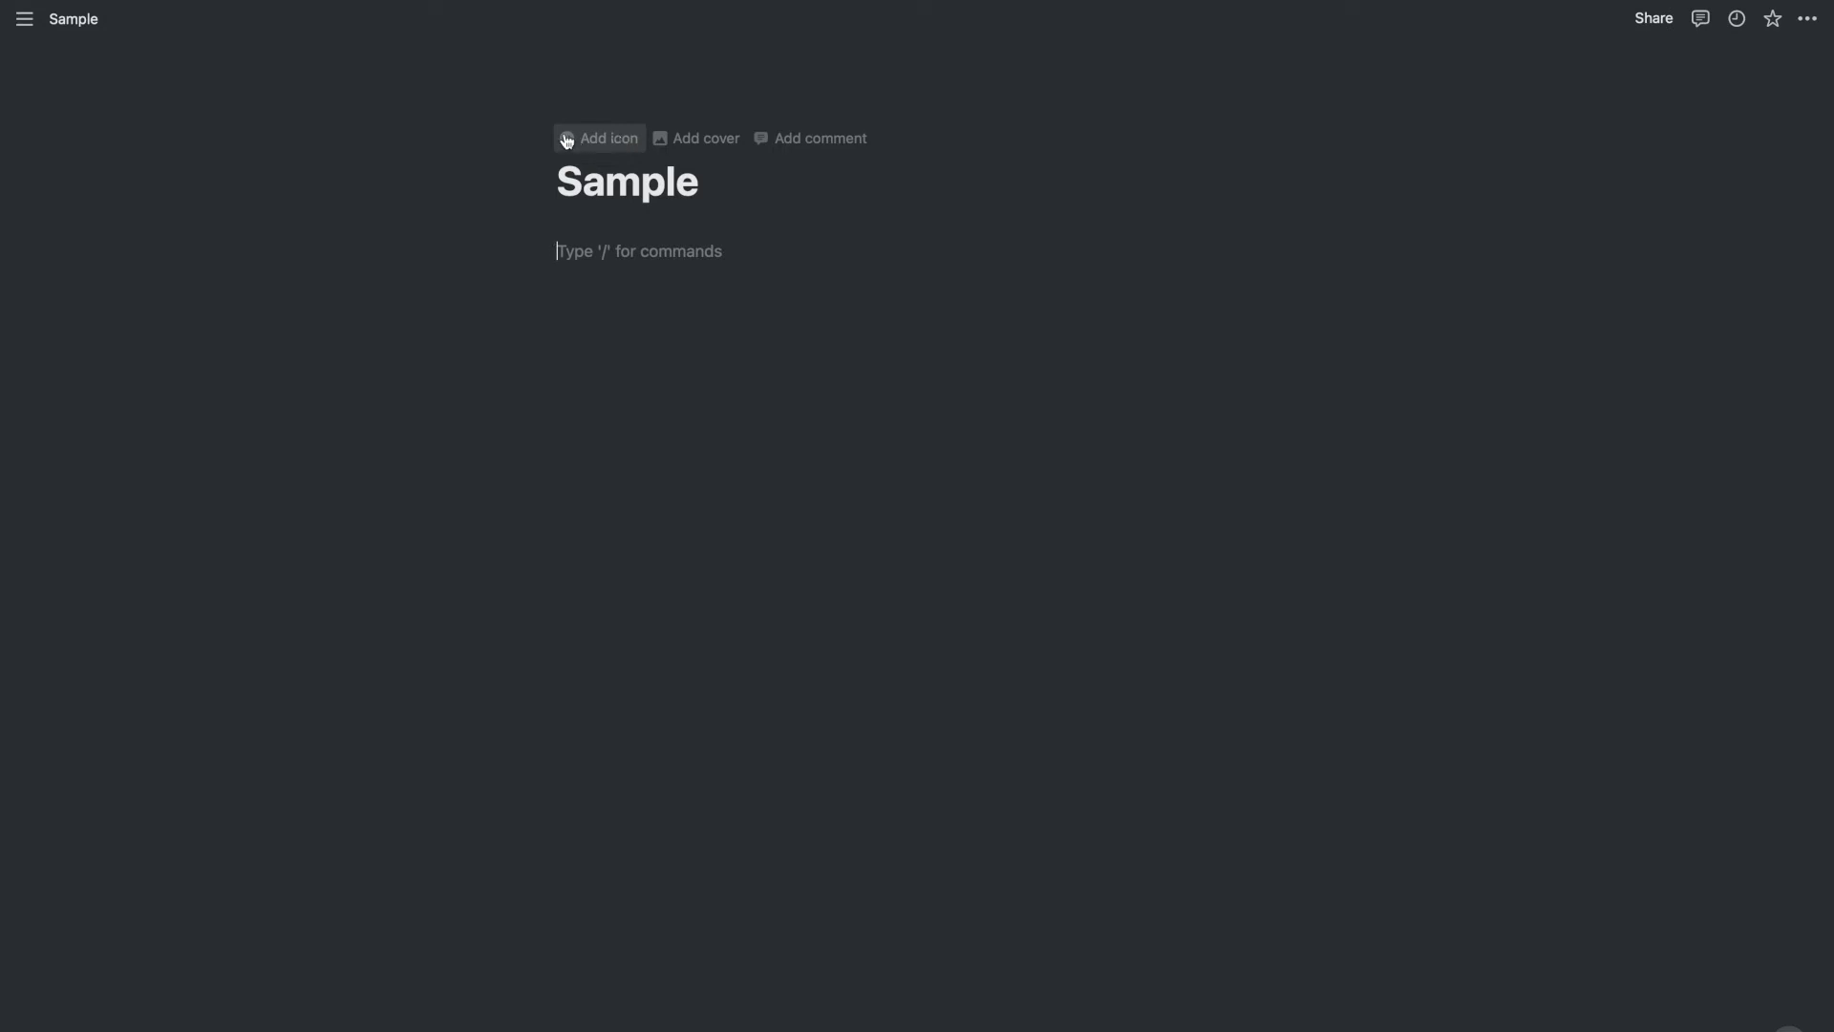
left_click(23, 18)
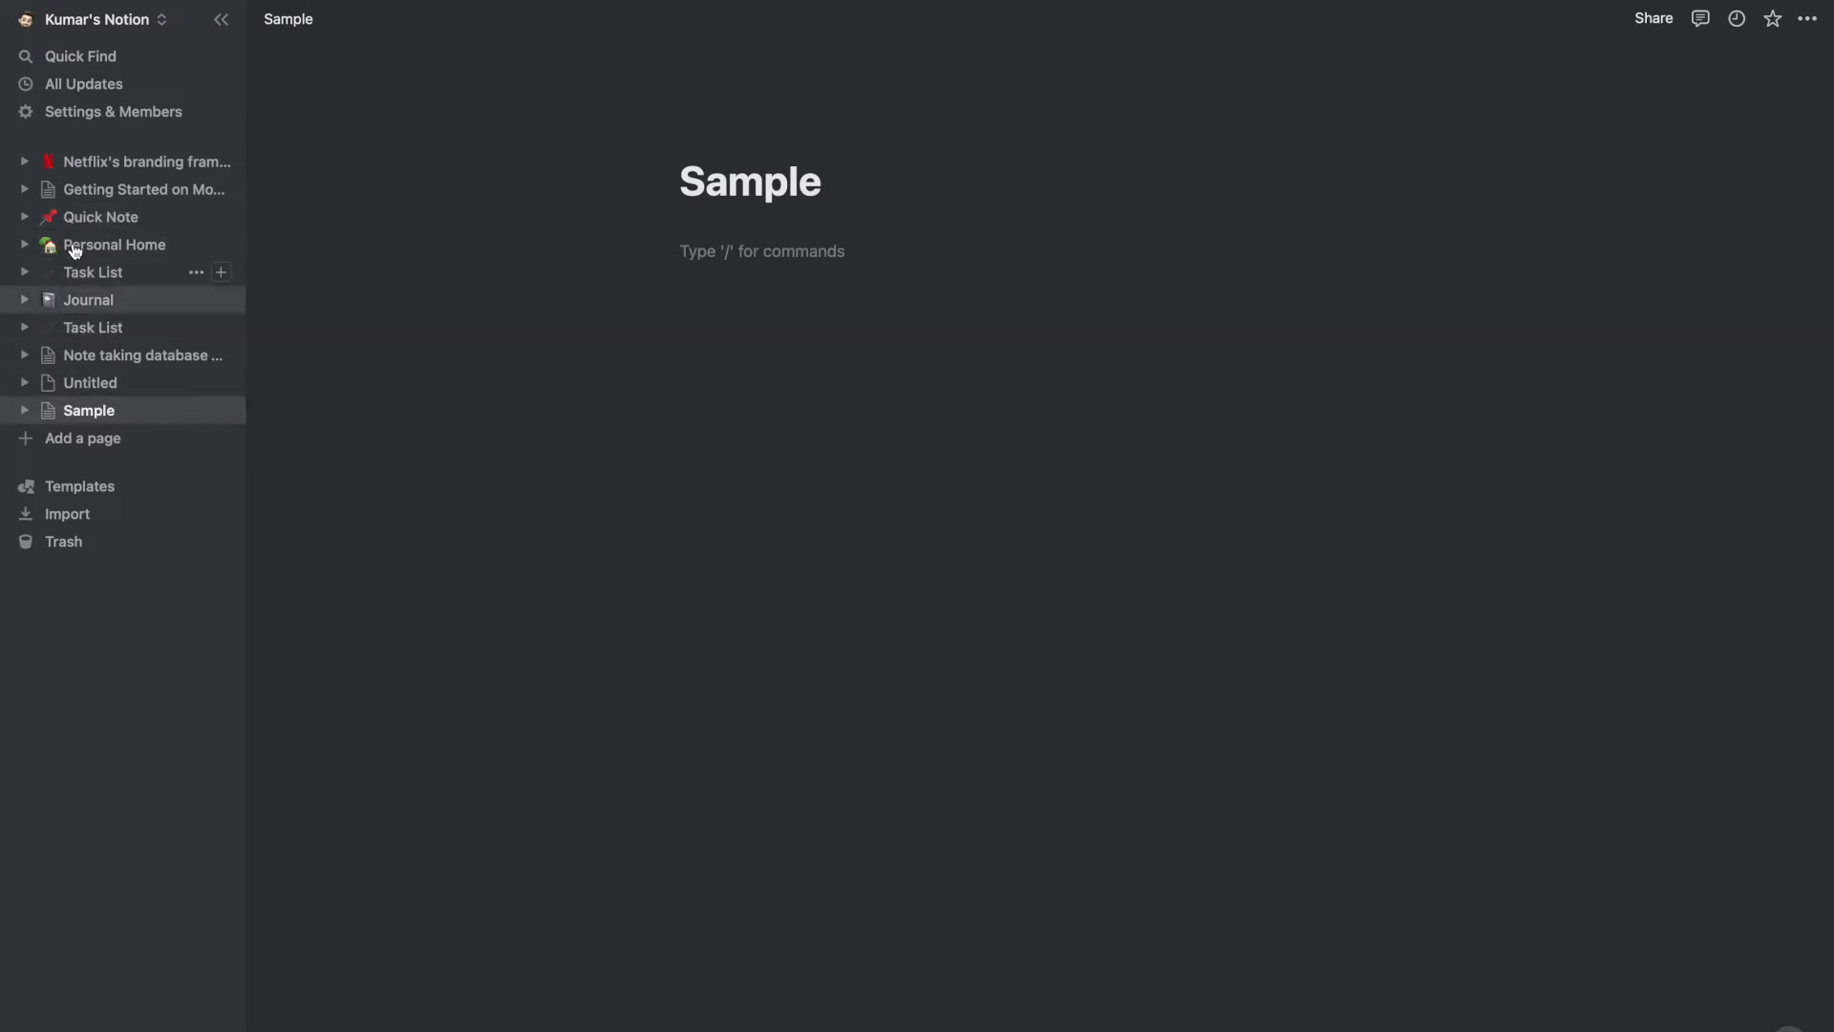
left_click(226, 23)
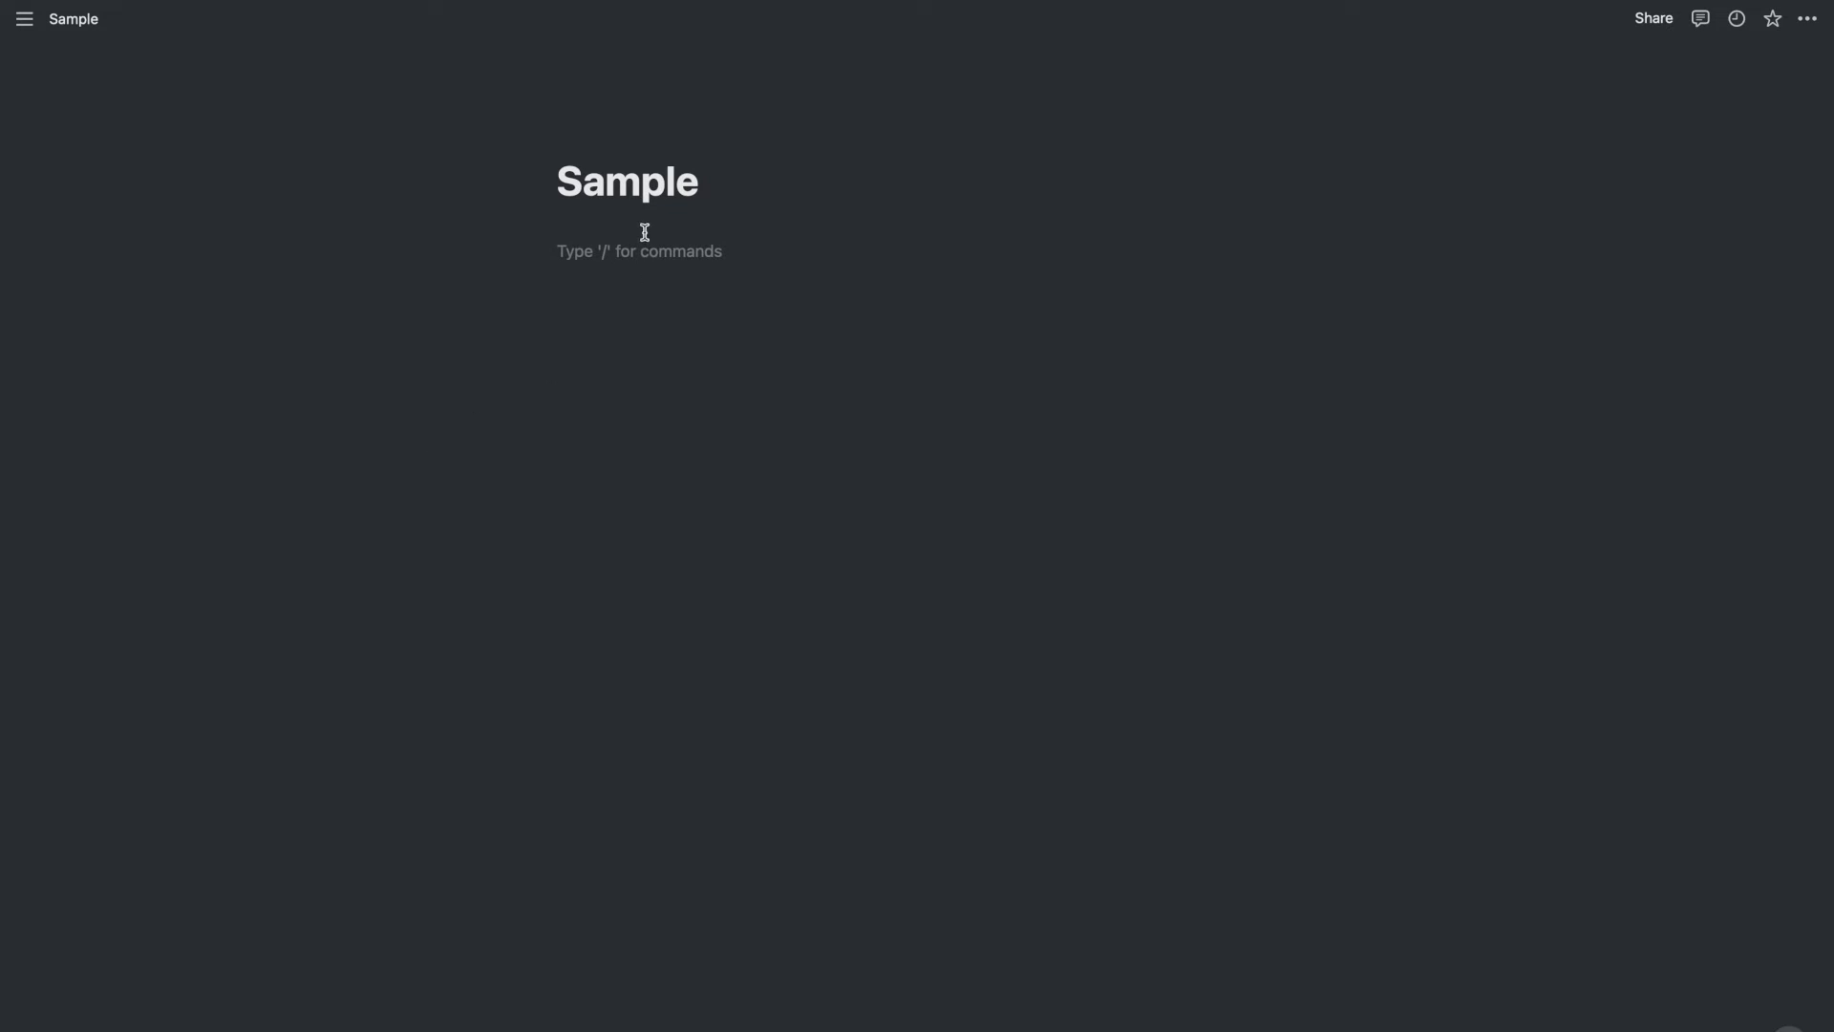
Add an icon to the Sample page and look through its emoji, image upload and link options.
left_click(564, 136)
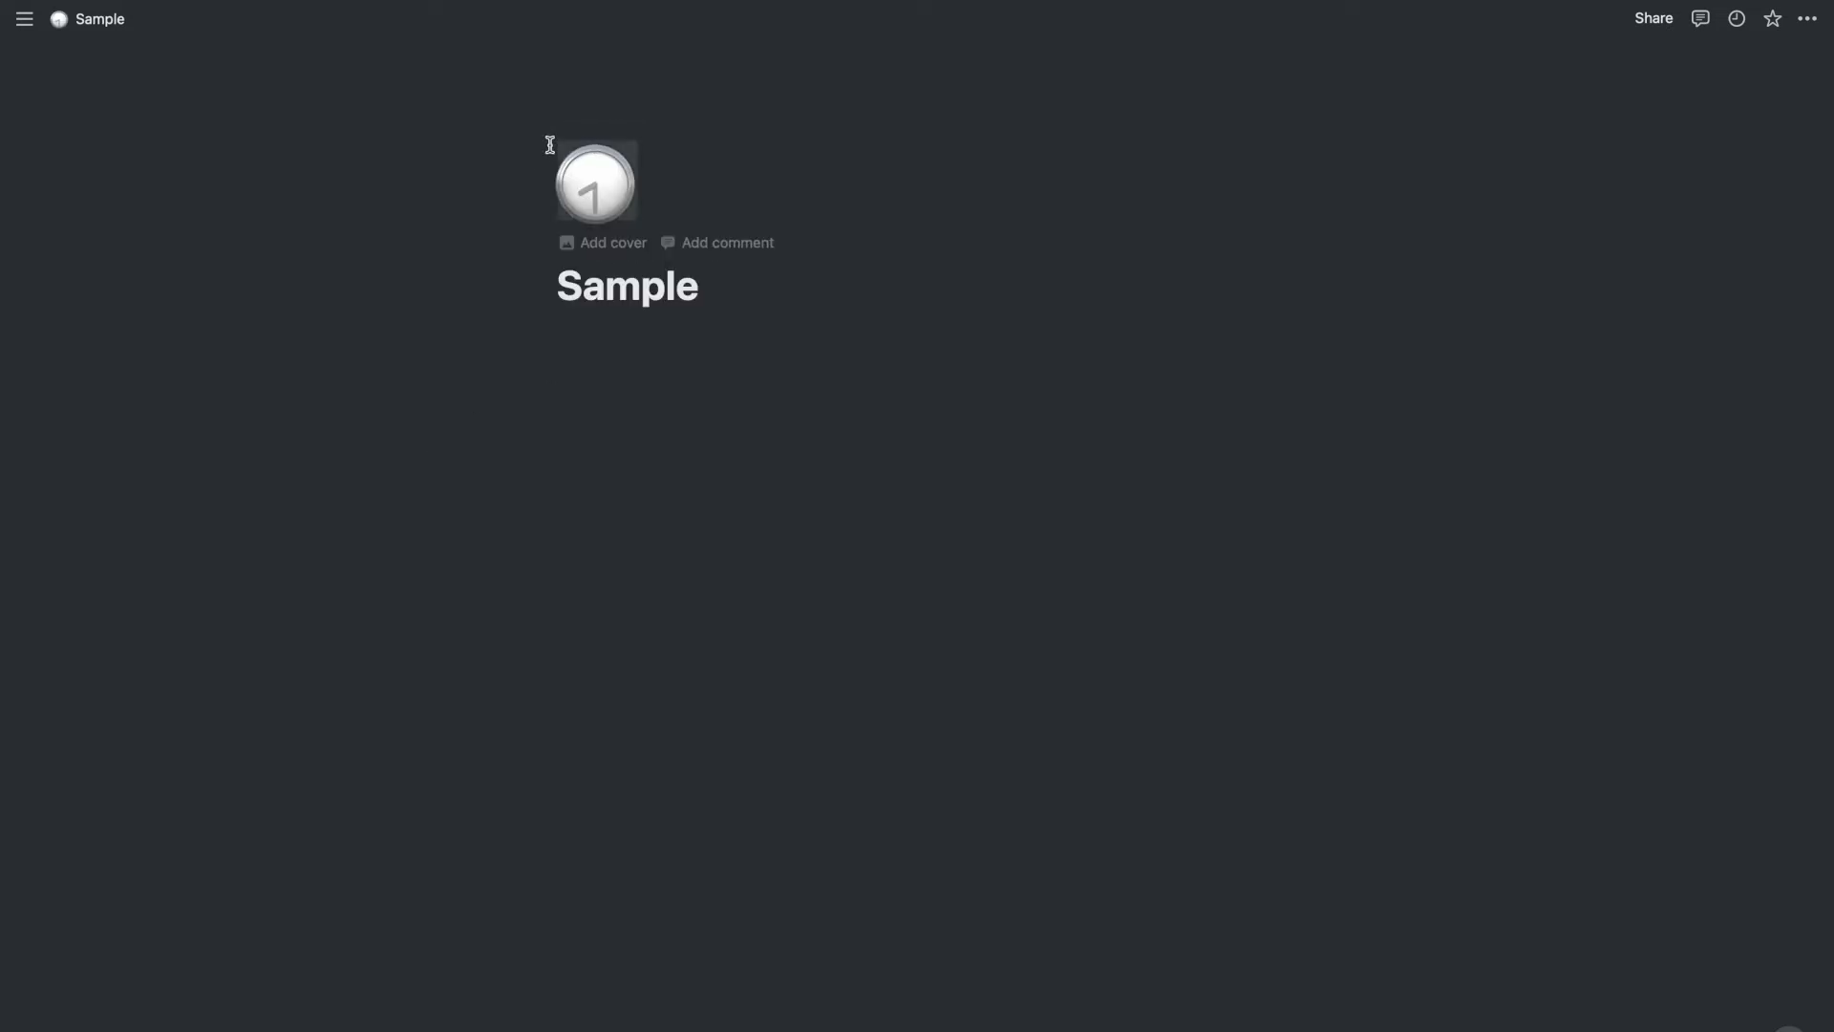
left_click(589, 189)
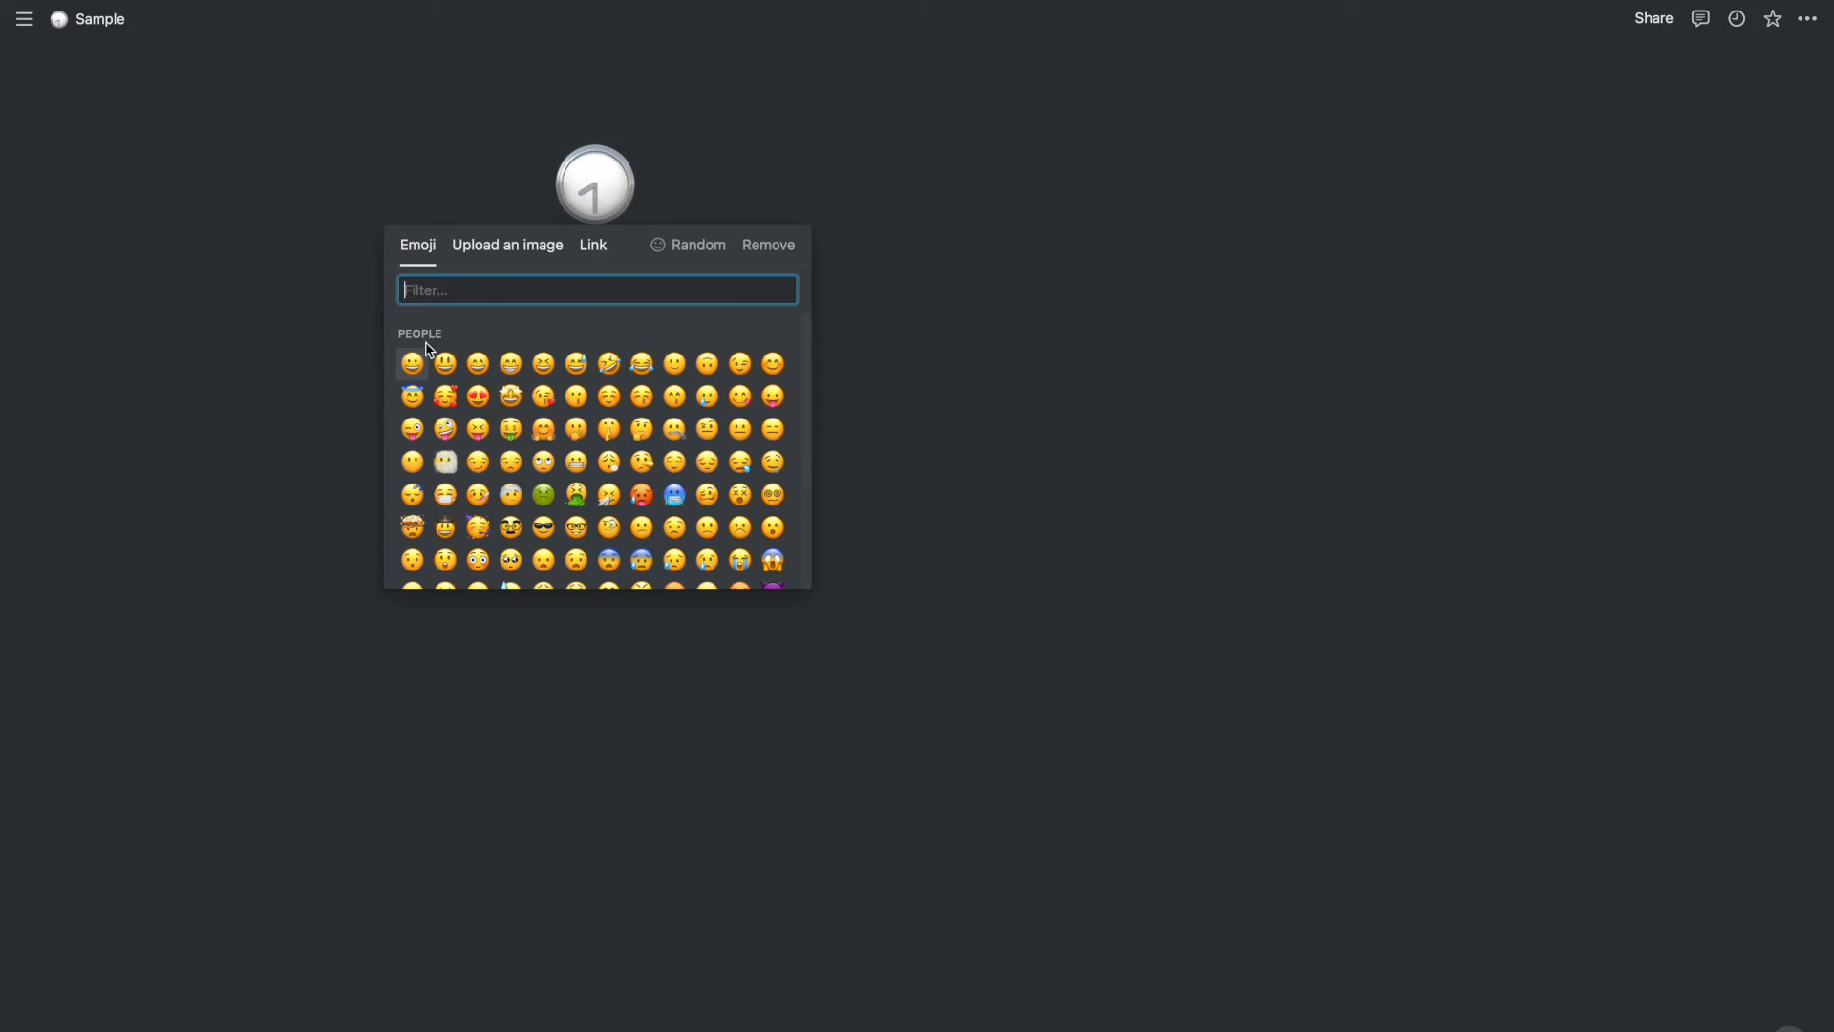
left_click(493, 248)
left_click(594, 246)
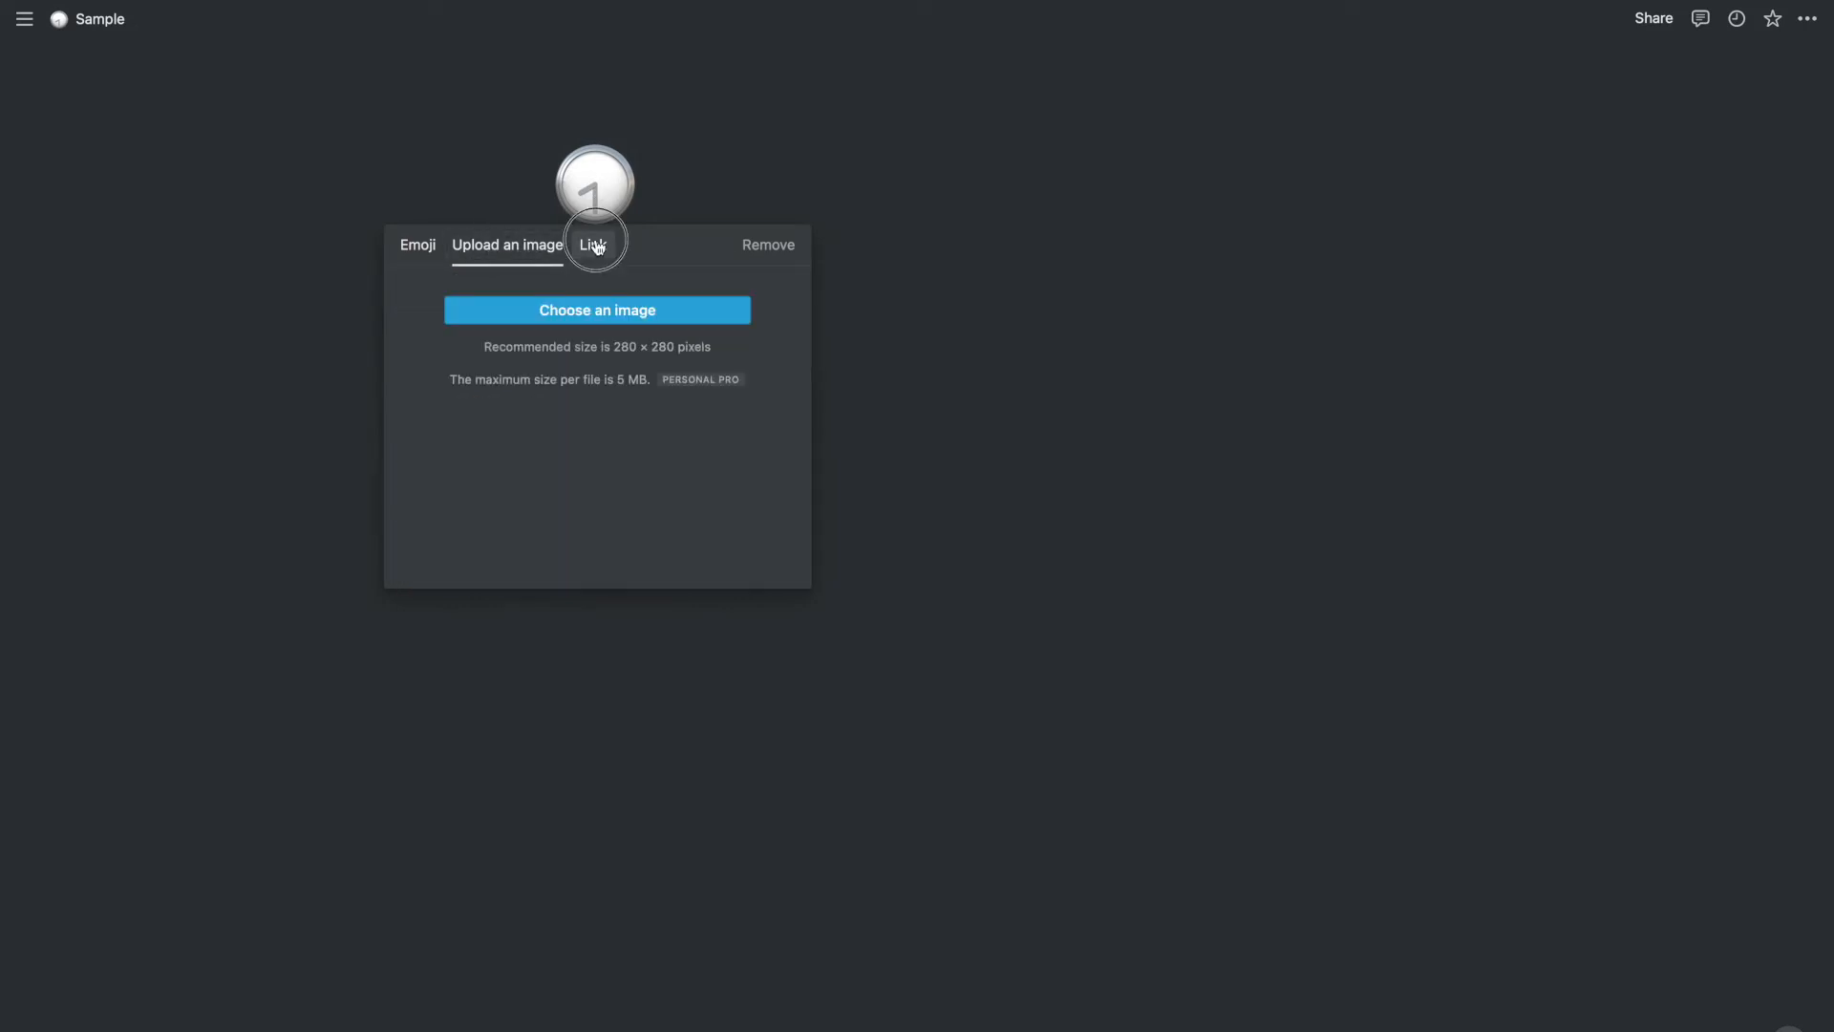
left_click(426, 264)
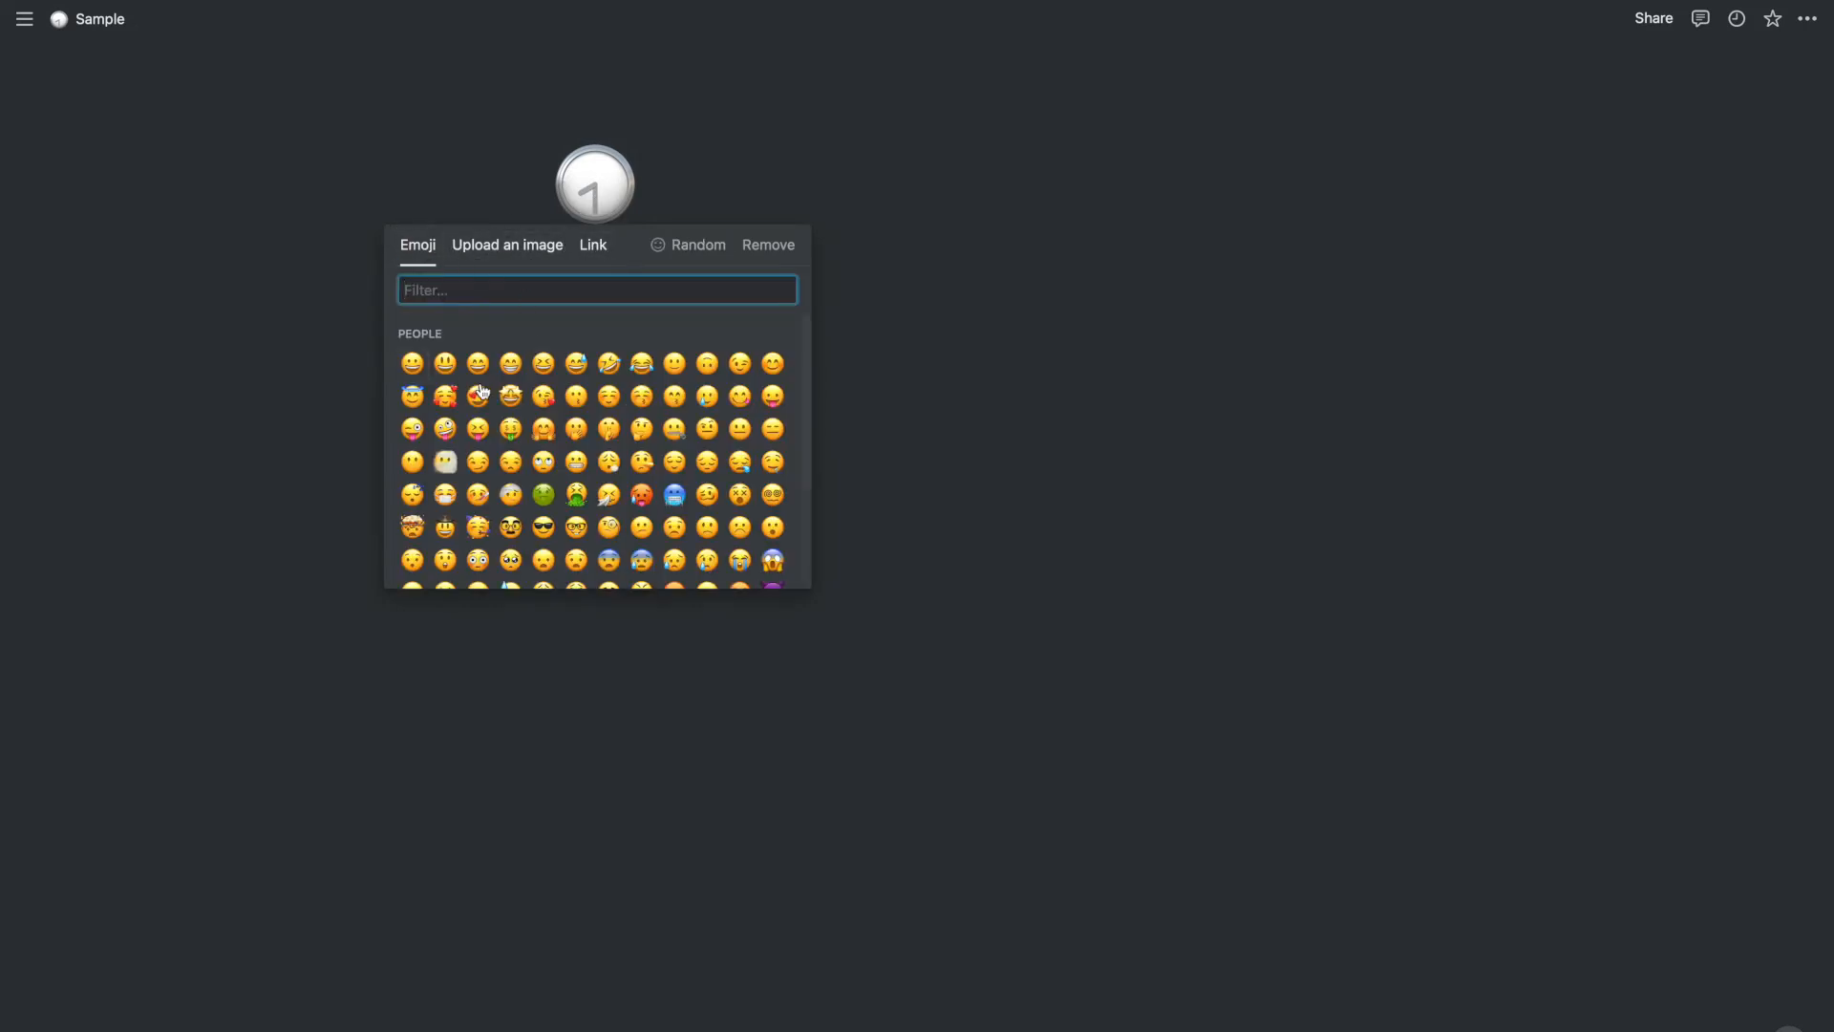
scroll(561, 423, "down", 3)
scroll(561, 423, "down", 5)
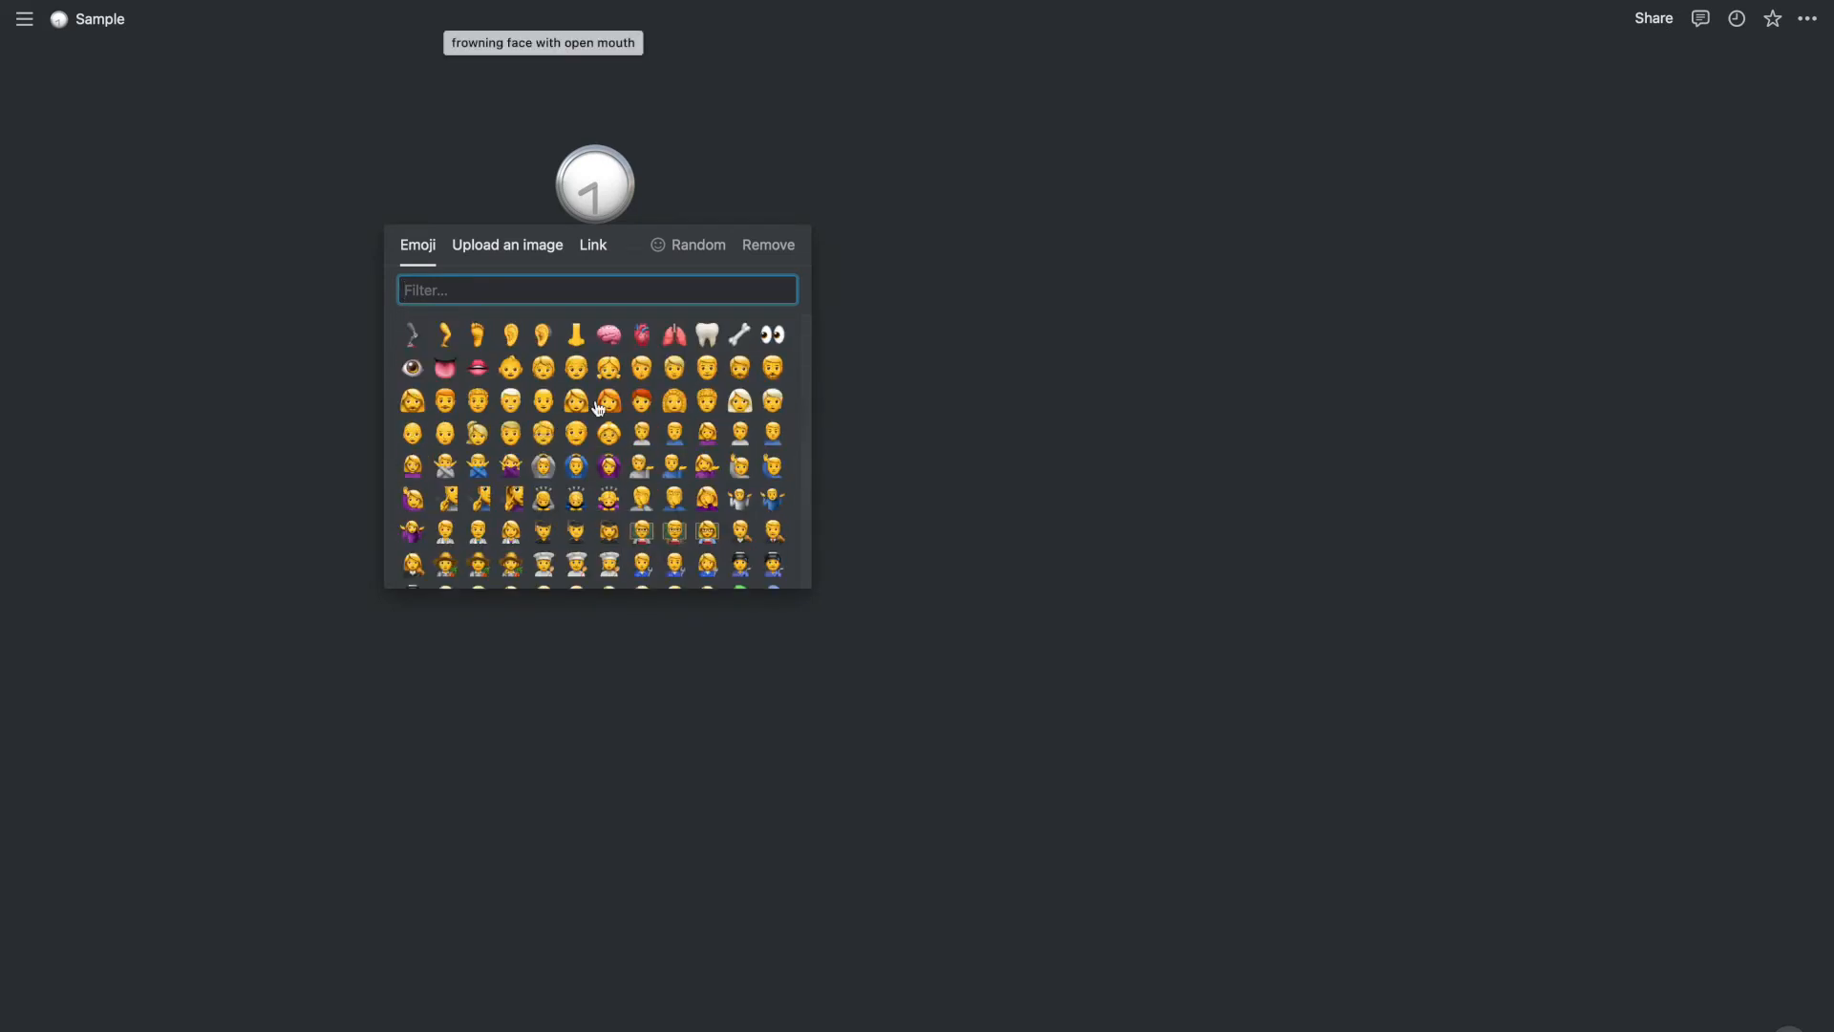
Change the Sample page's icon to random emojis repeatedly until it is a red balloon.
left_click(682, 256)
left_click(685, 256)
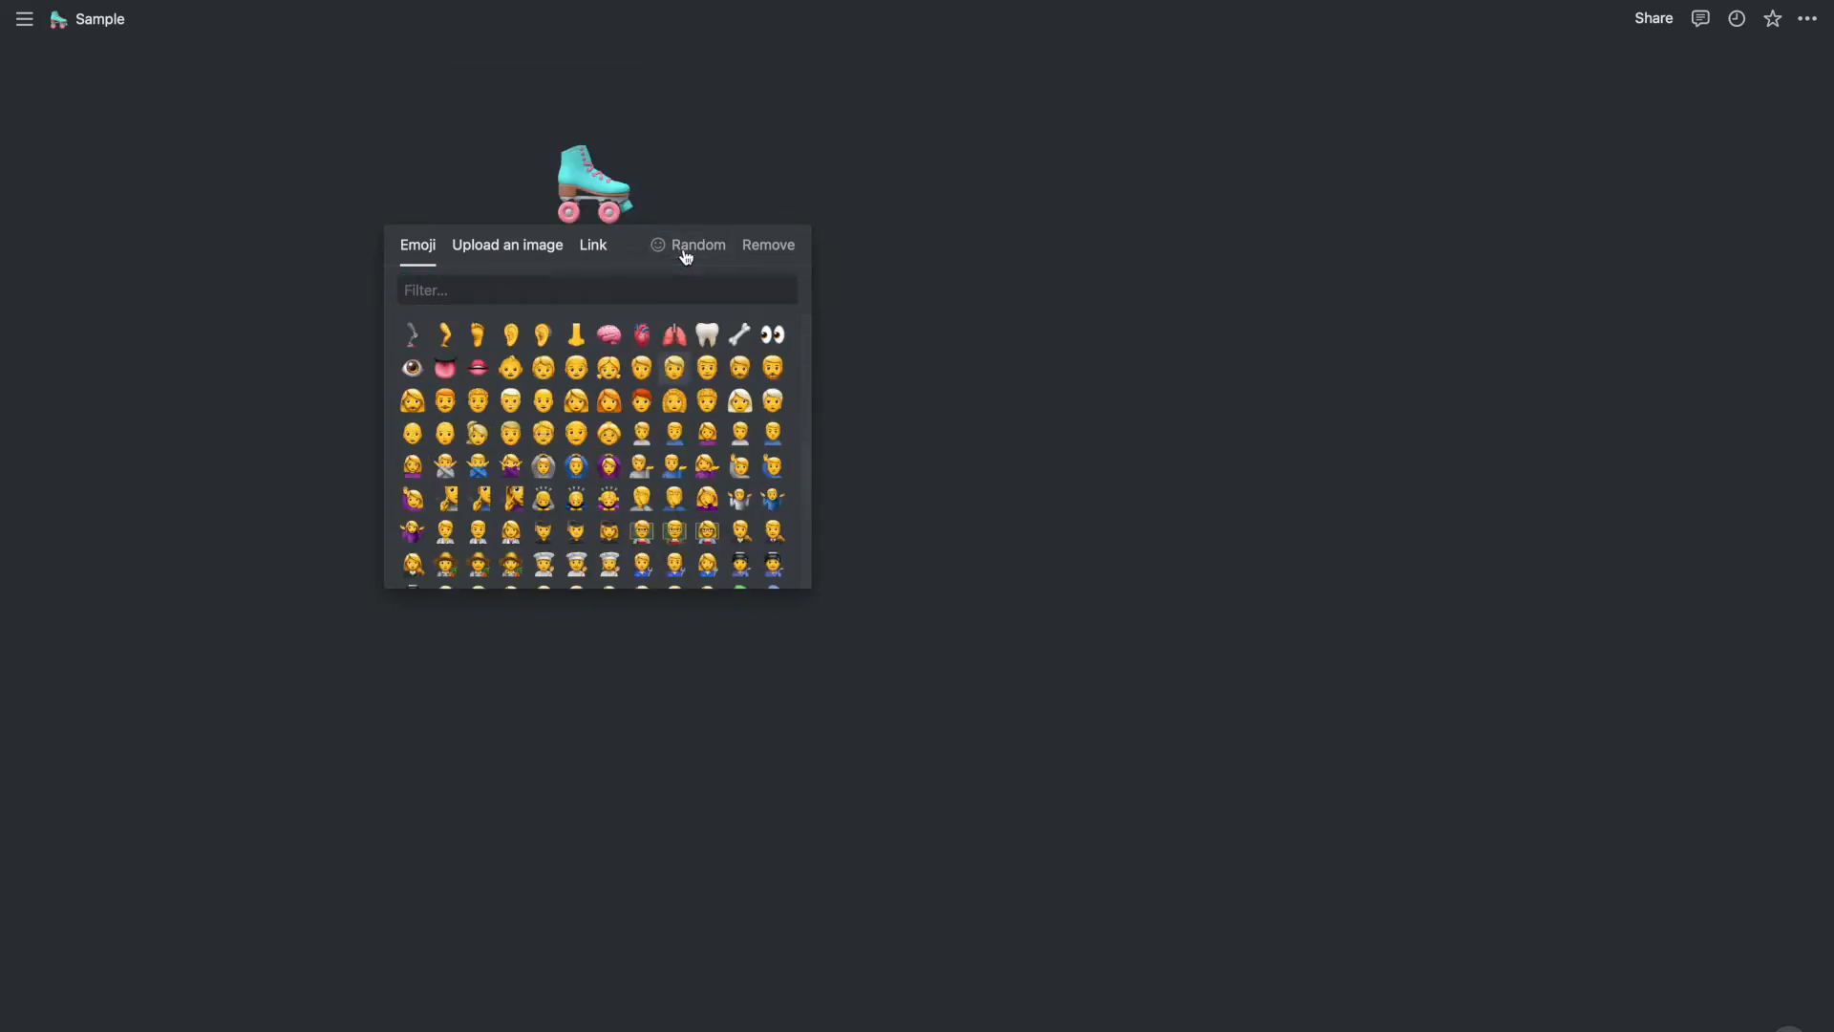
left_click(684, 256)
left_click(685, 256)
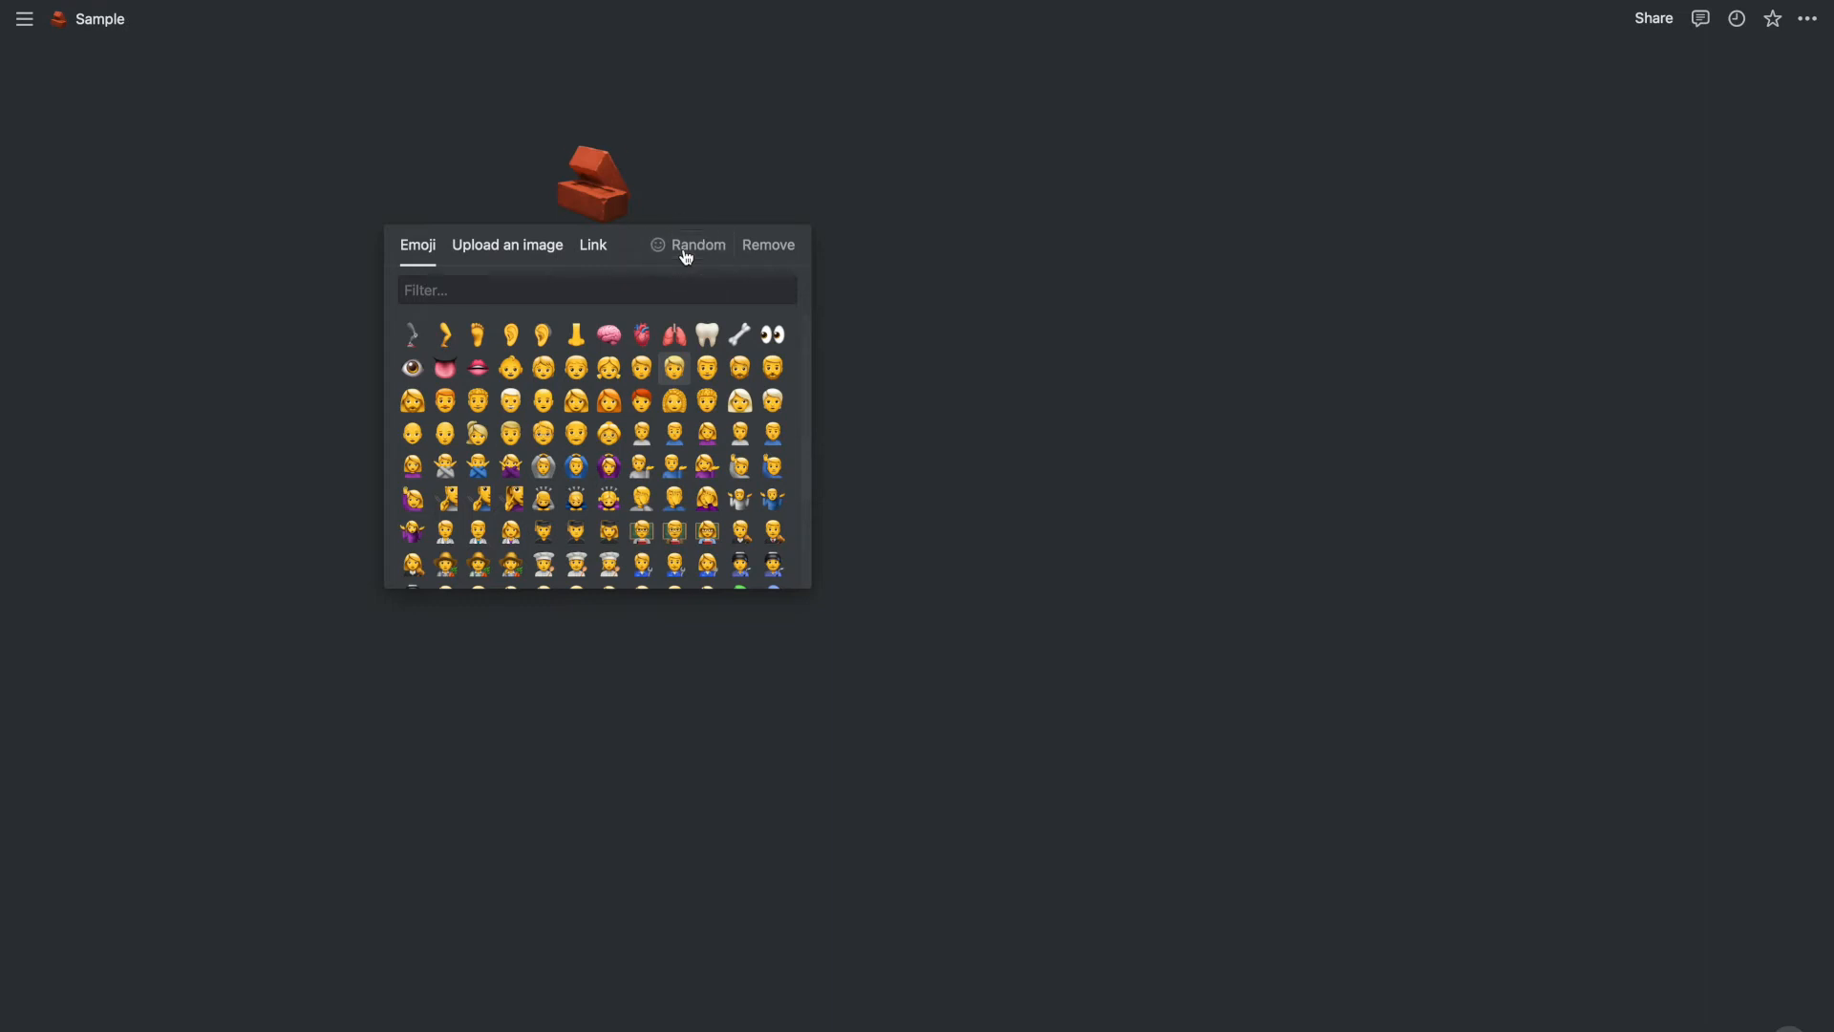
left_click(685, 256)
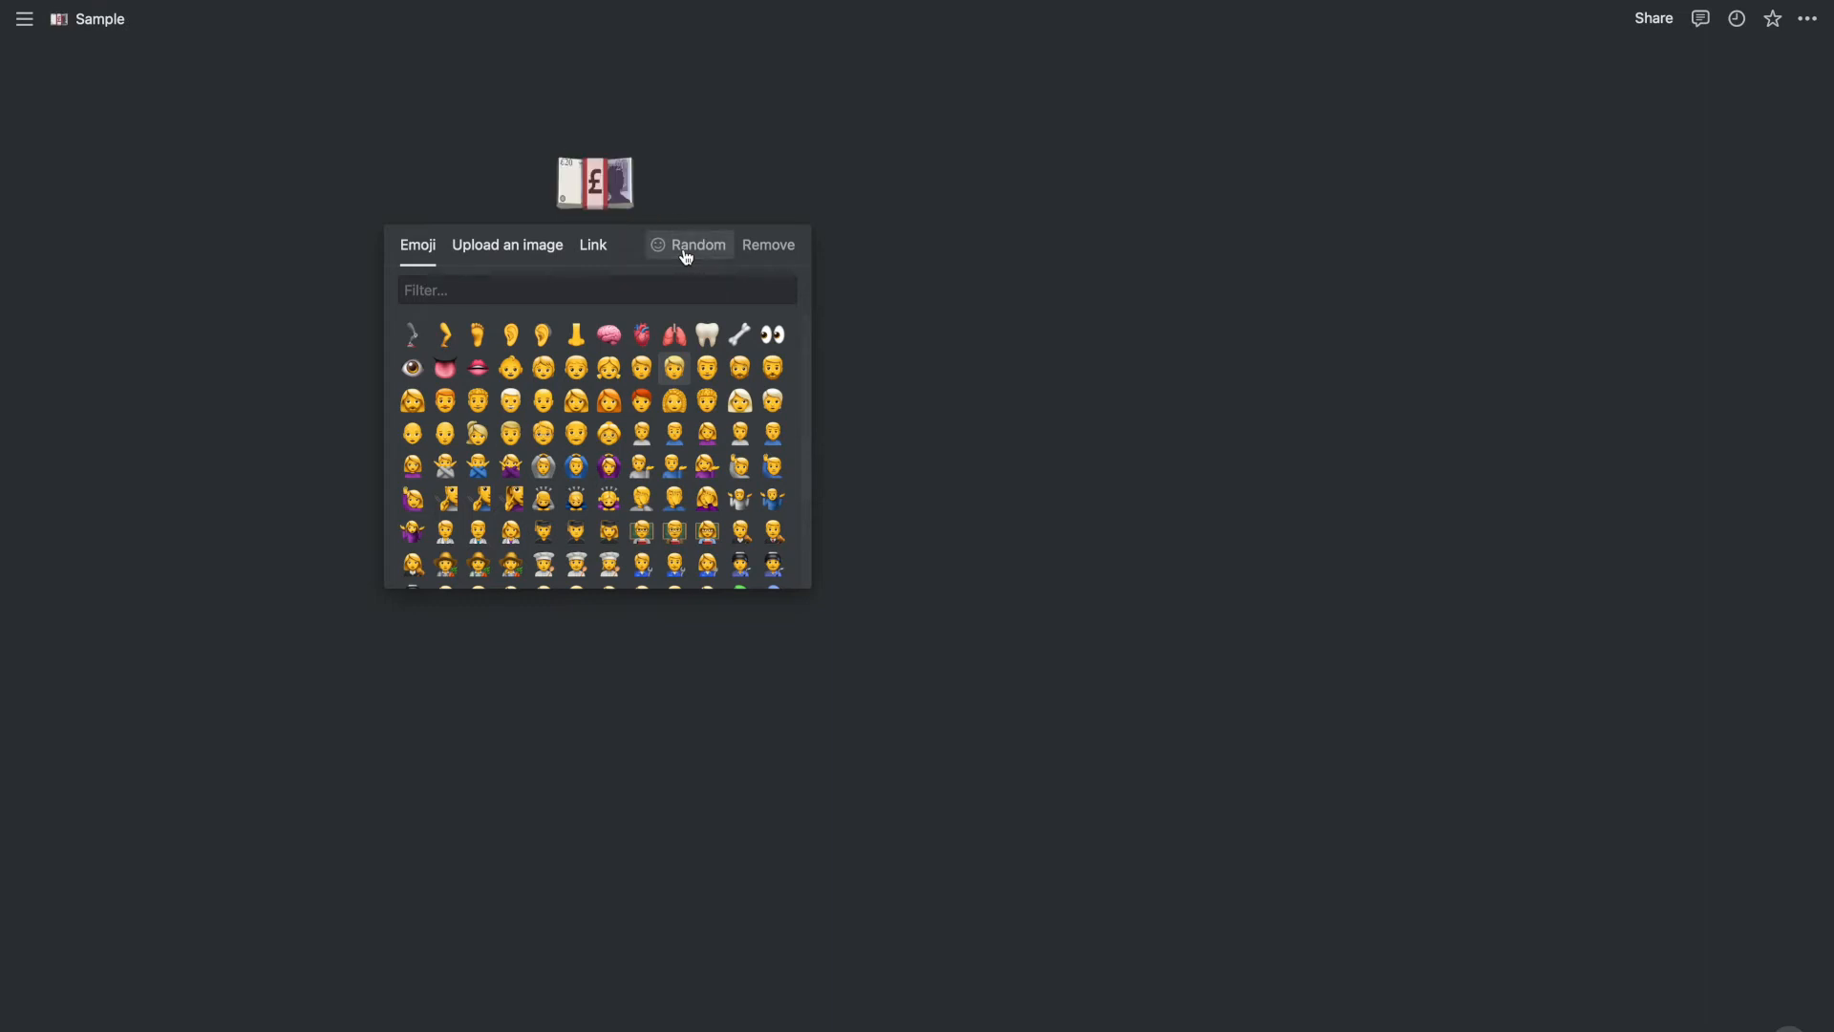
left_click(685, 256)
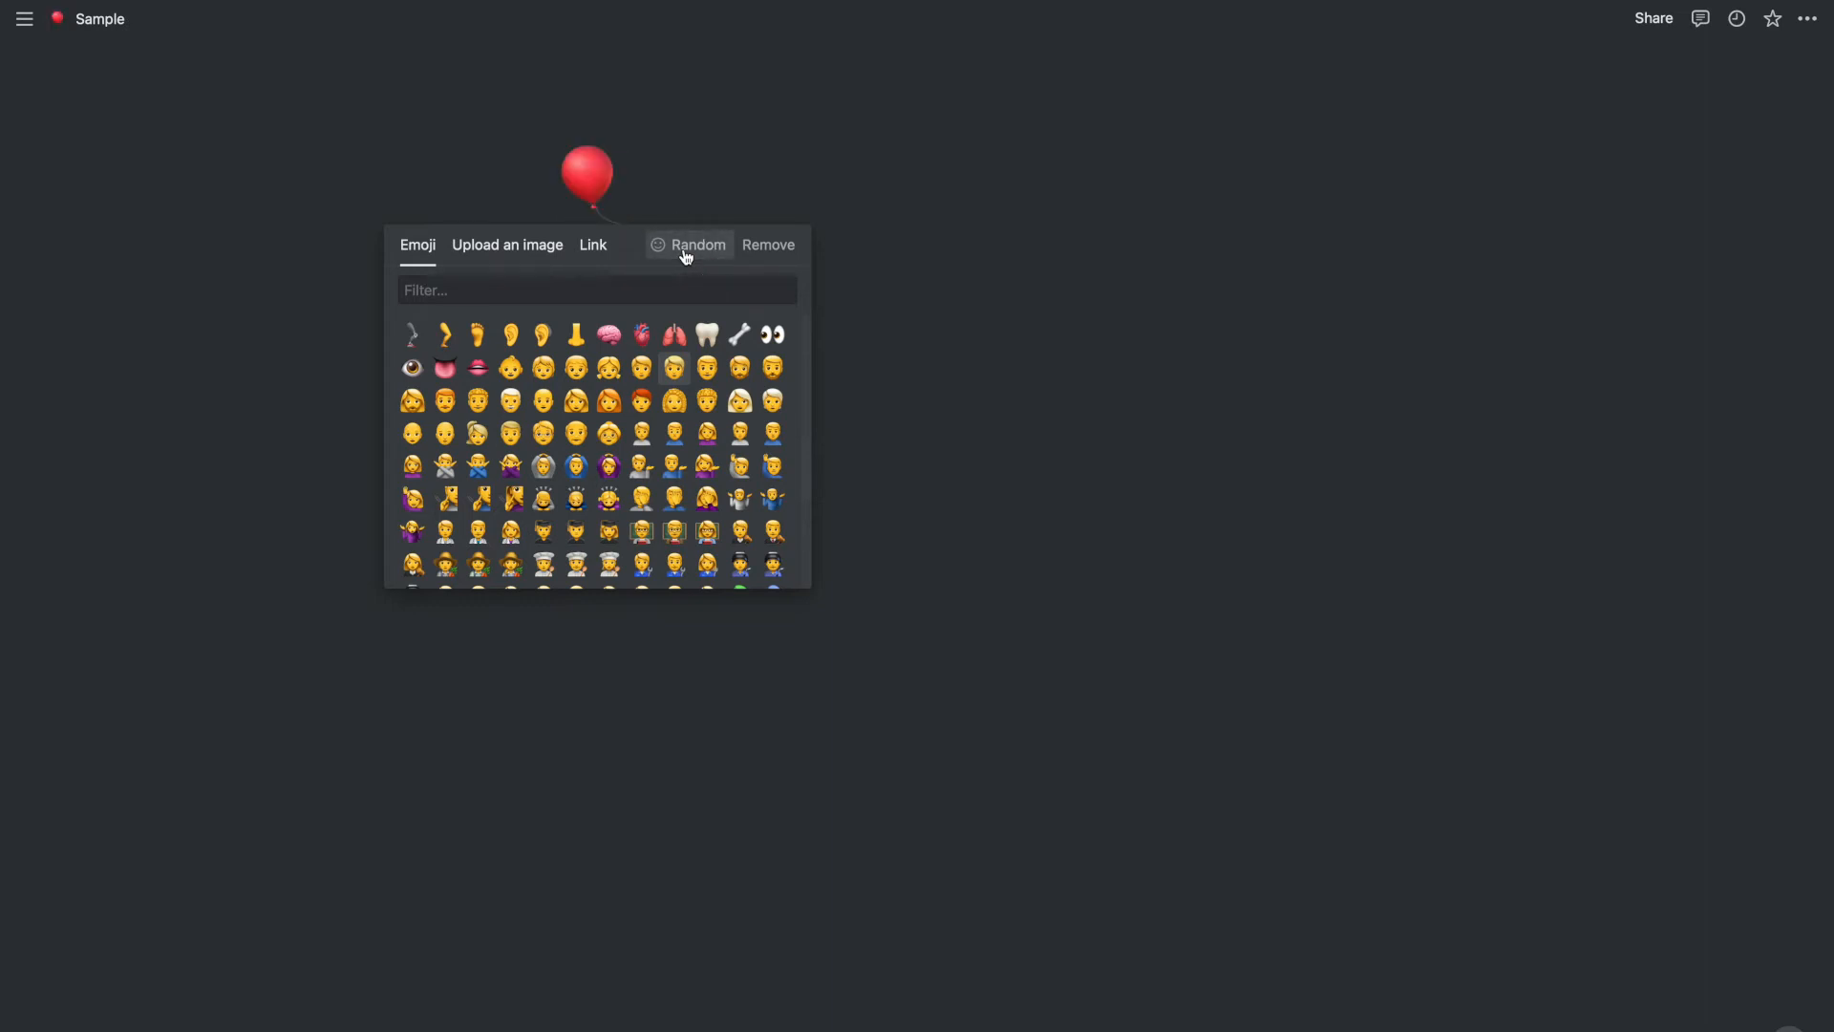
Change the Sample page's icon to random emojis repeatedly until it is a red admission ticket, and close the emoji picker.
left_click(690, 252)
left_click(700, 254)
left_click(700, 253)
left_click(700, 252)
left_click(700, 252)
left_click(700, 253)
left_click(700, 252)
left_click(700, 252)
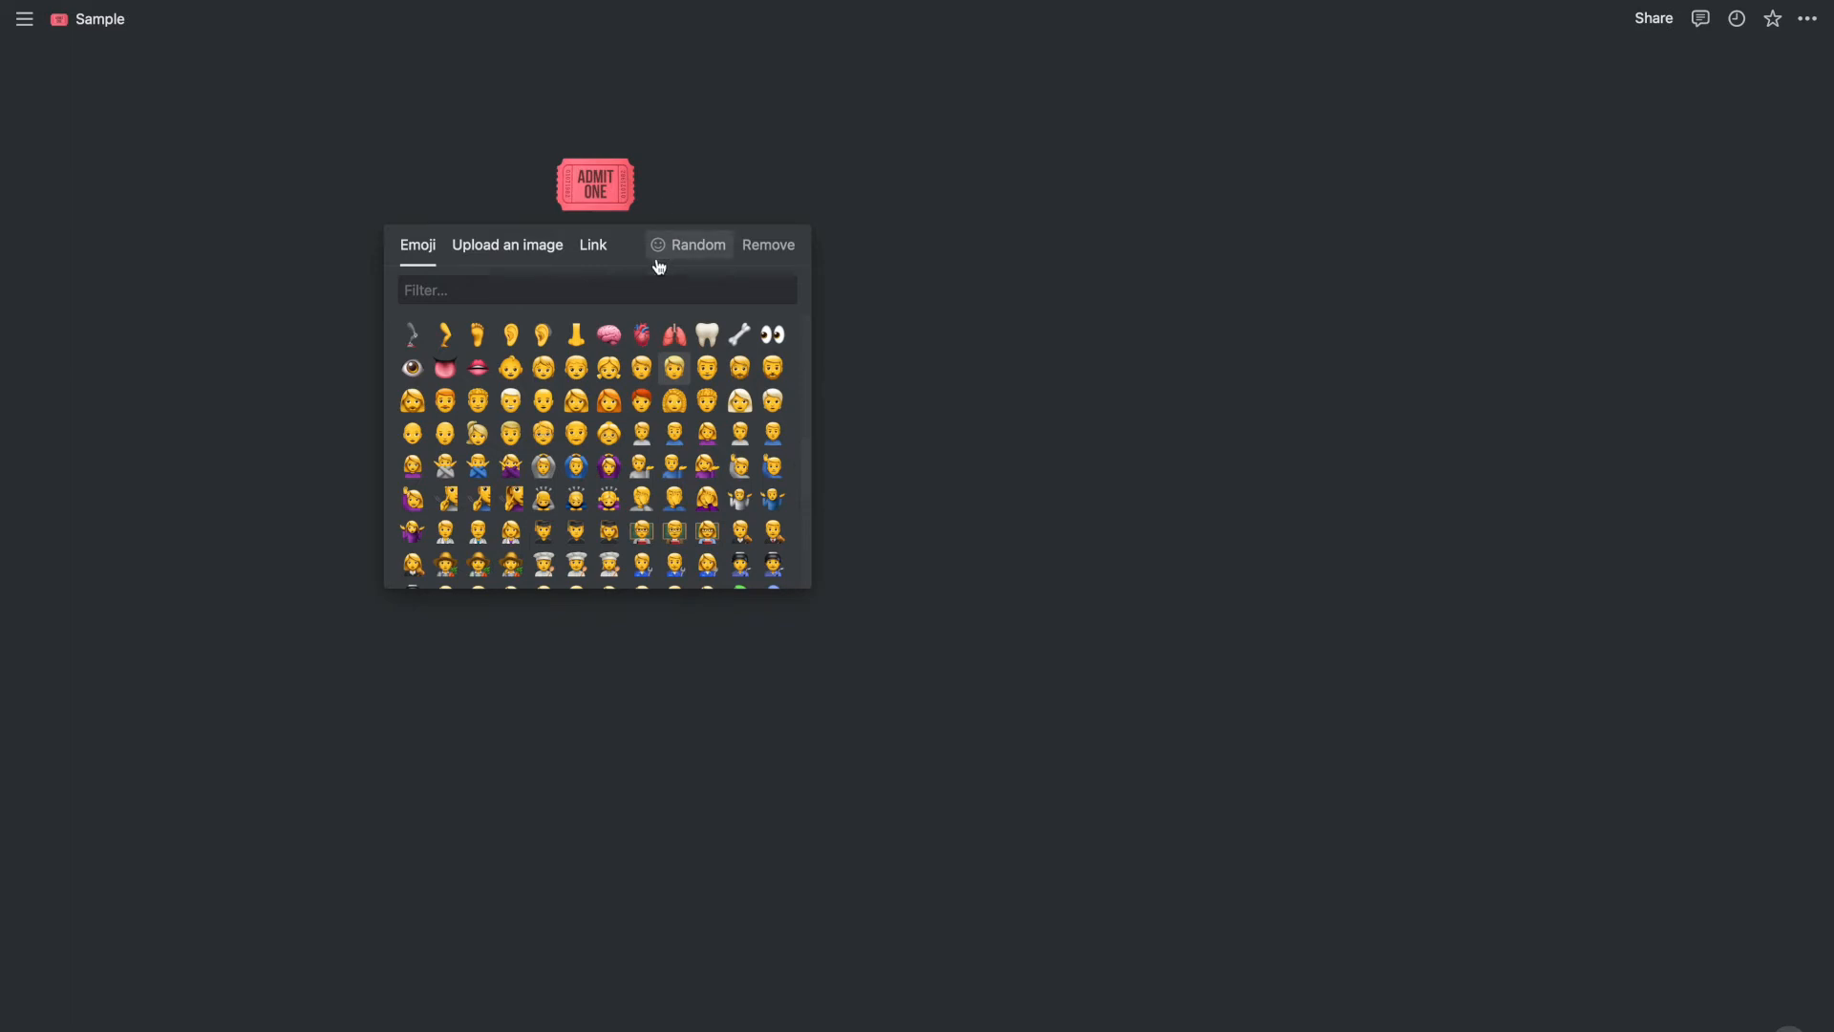
left_click(269, 334)
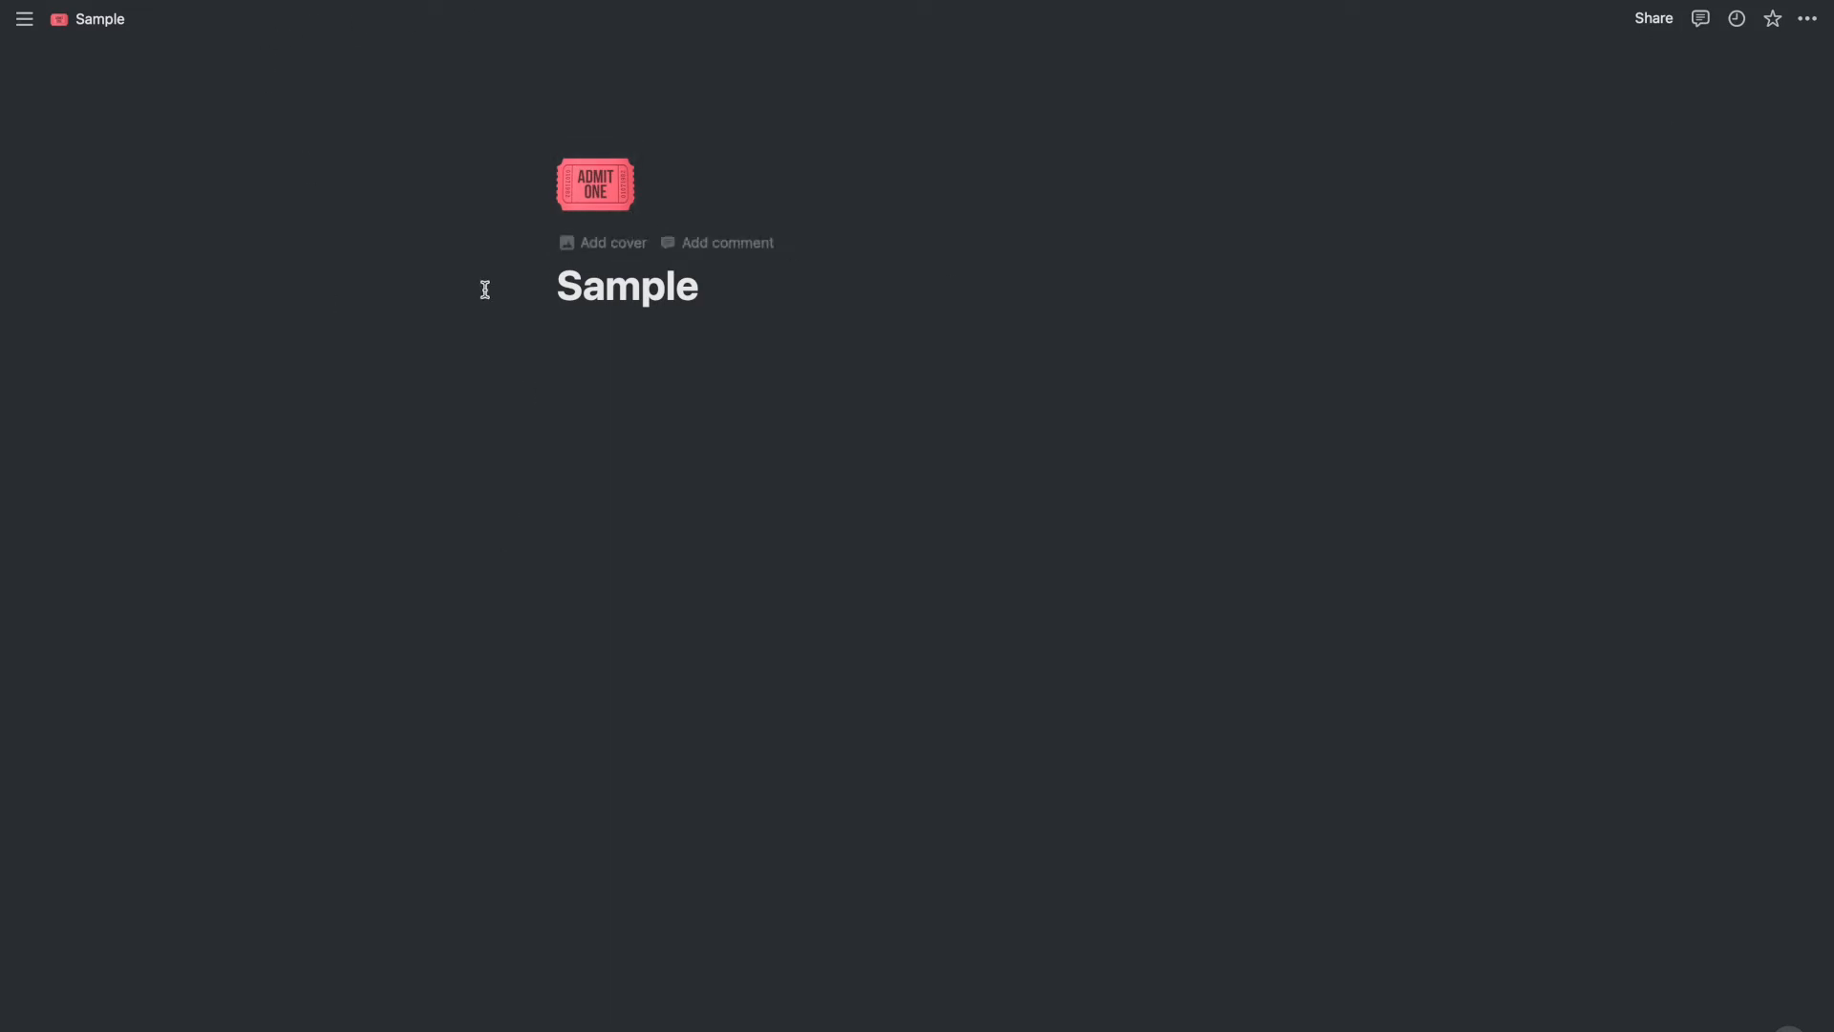
Add a cover to the Sample page and browse the gallery of alternative colours, gradients and images.
mouse_move(597, 251)
left_click(597, 250)
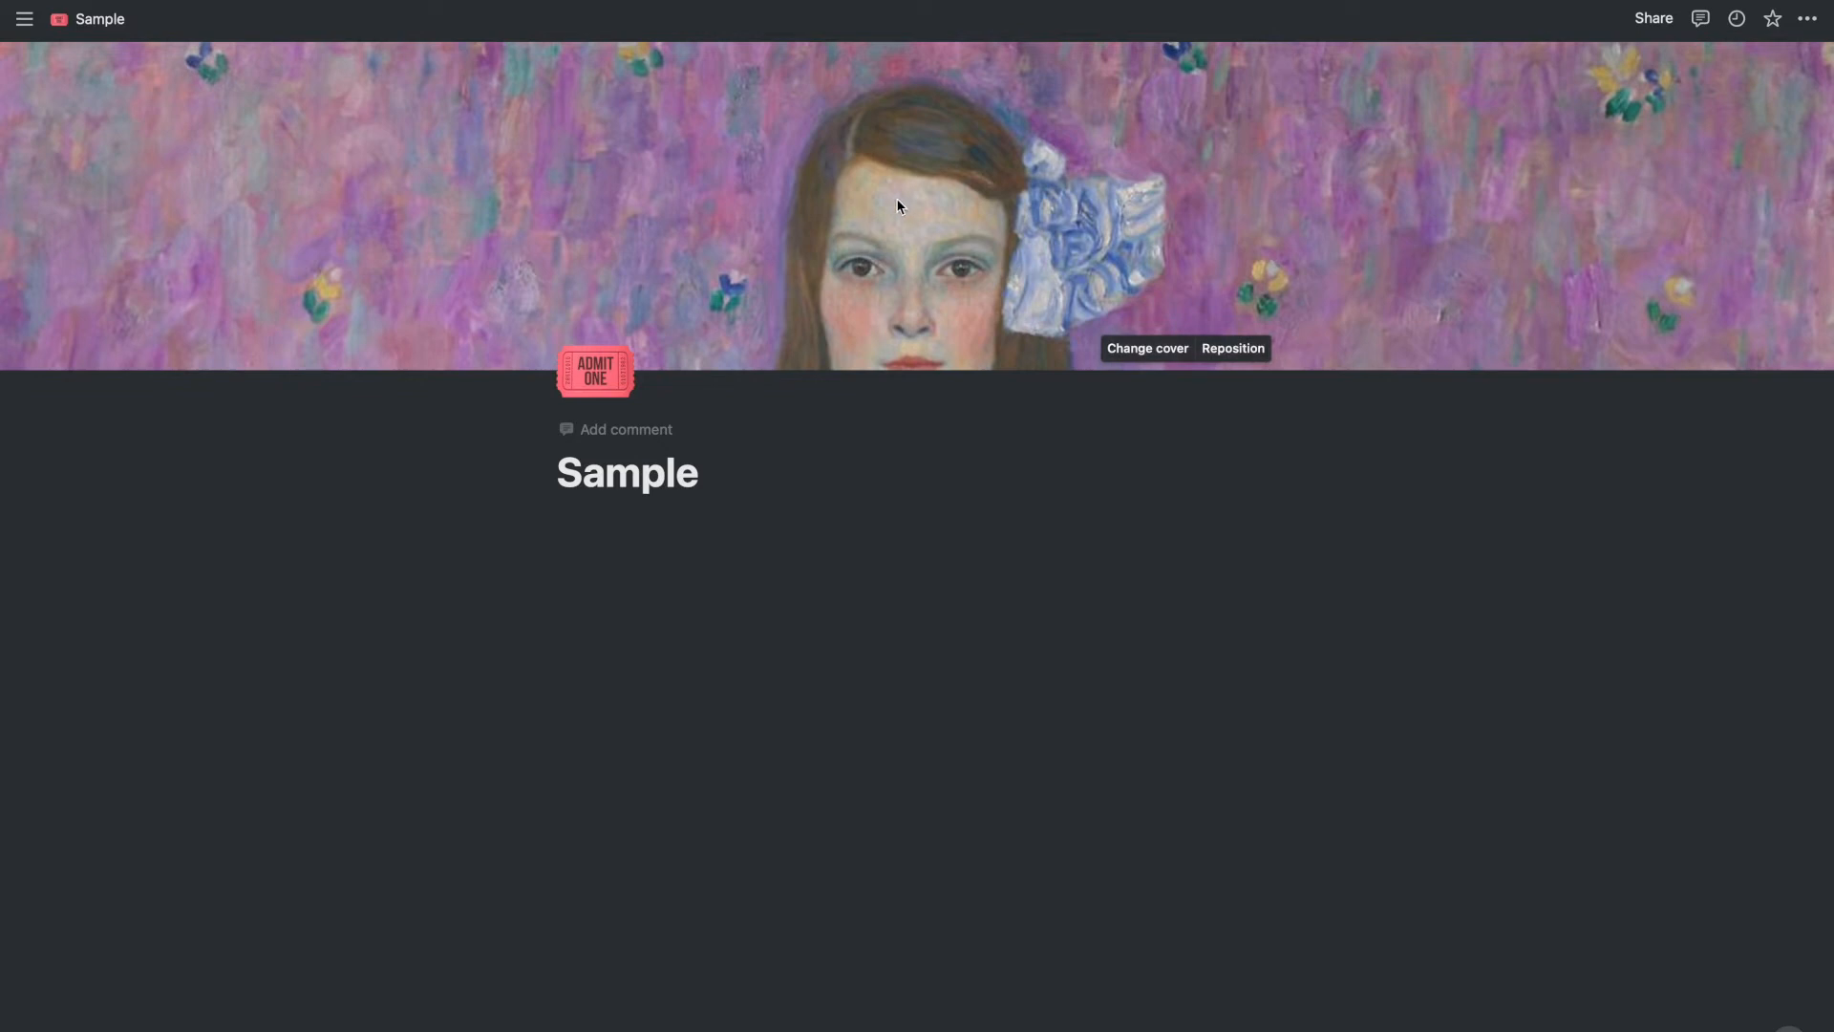
left_click(1156, 352)
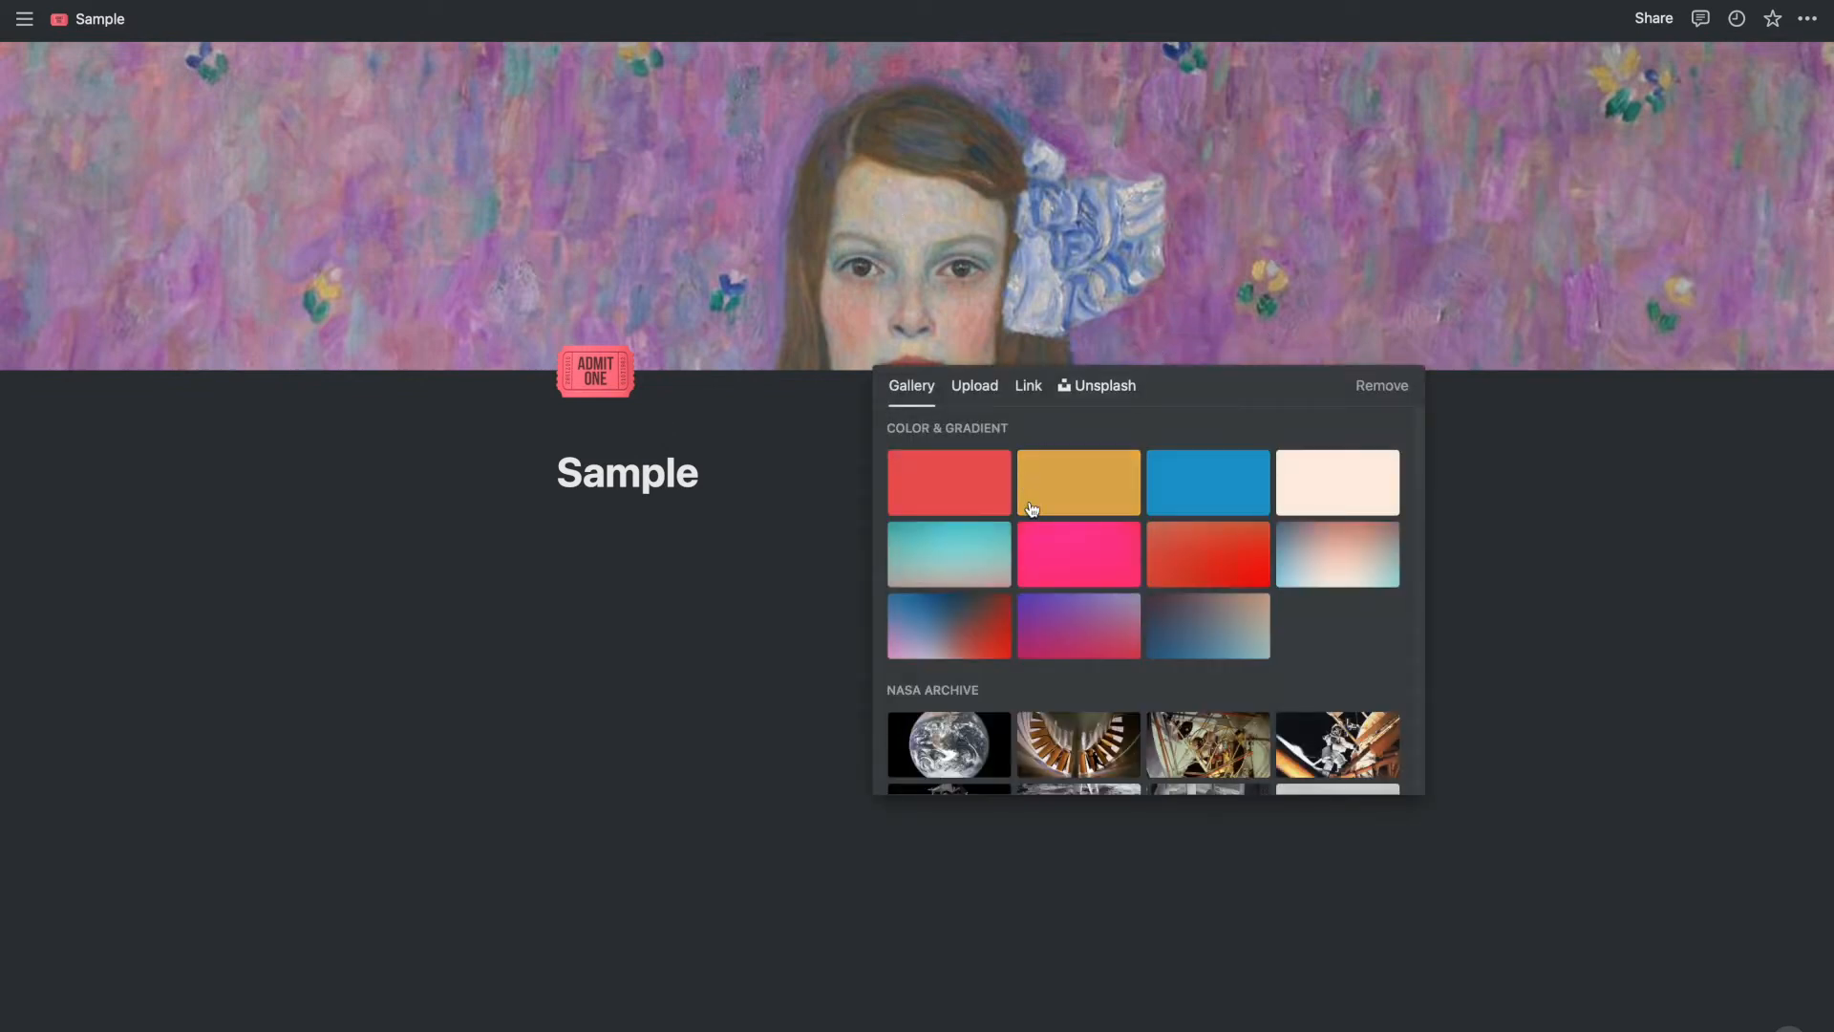
scroll(1092, 586, "down", 3)
scroll(1092, 586, "down", 15)
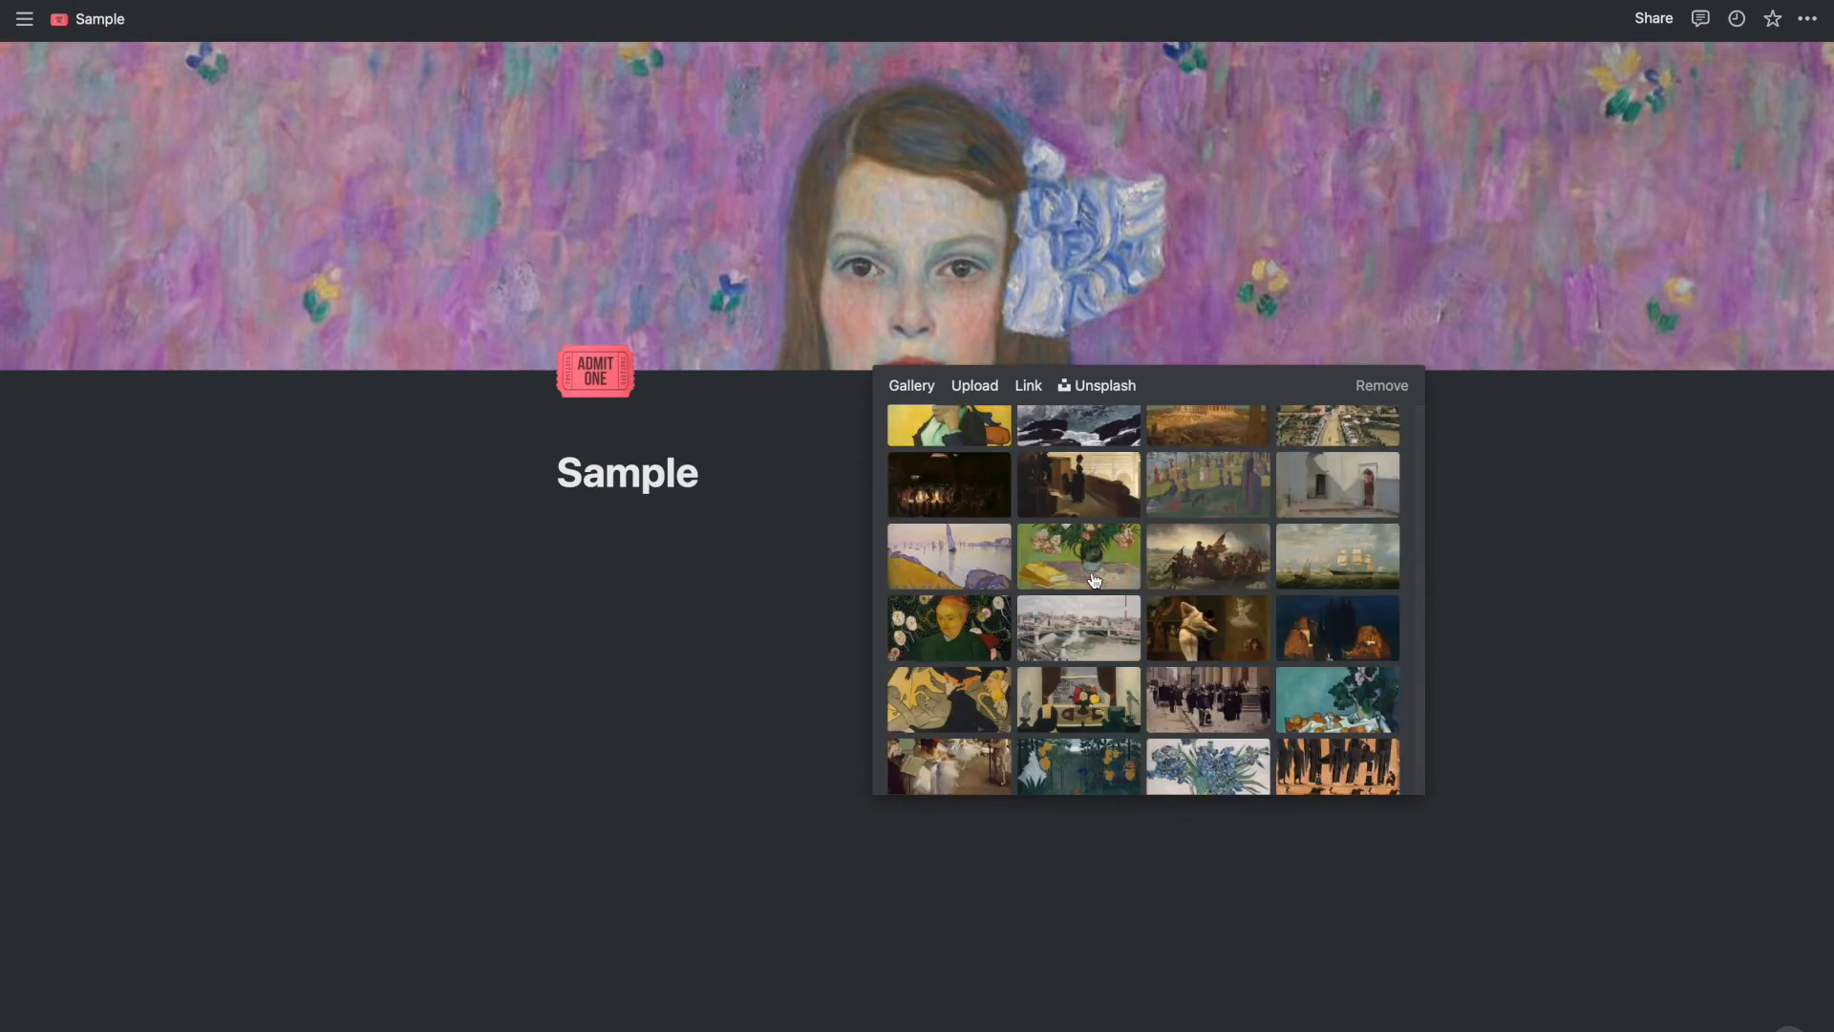
scroll(1094, 577, "up", 15)
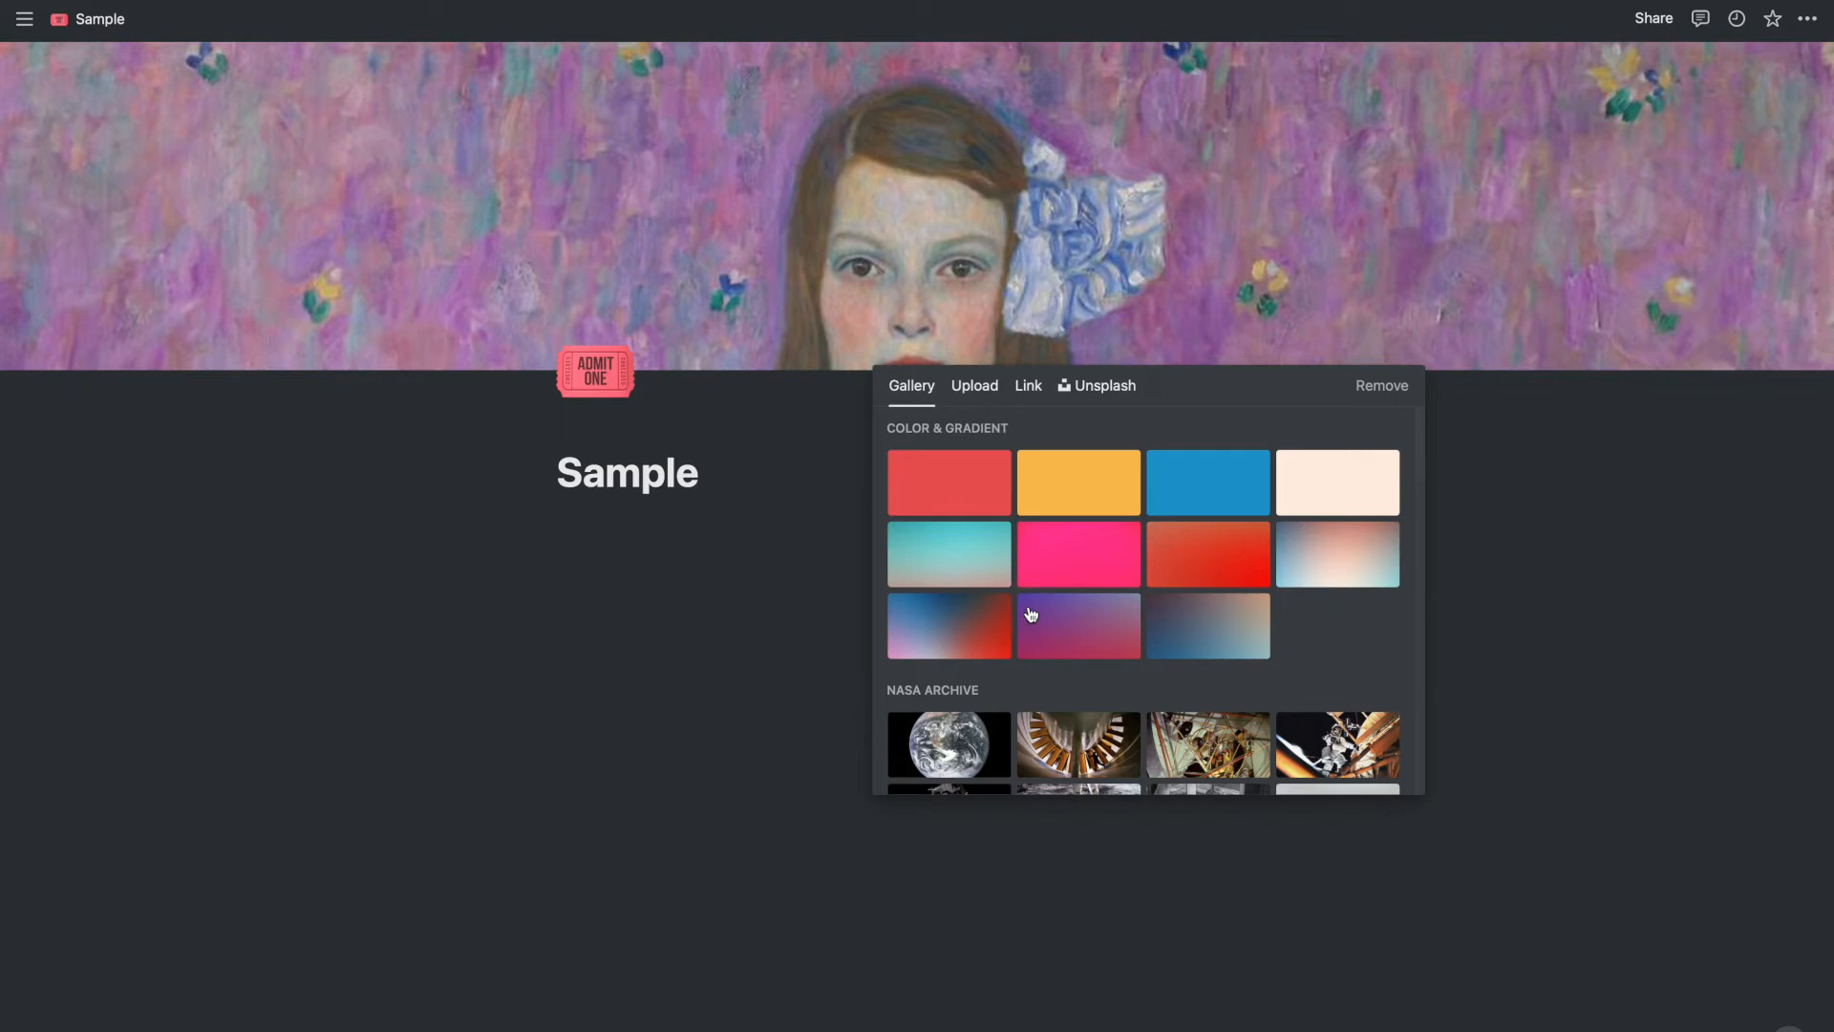
Search Unsplash for "technology" and set the half-open laptop photo on a black background as the cover.
left_click(1095, 392)
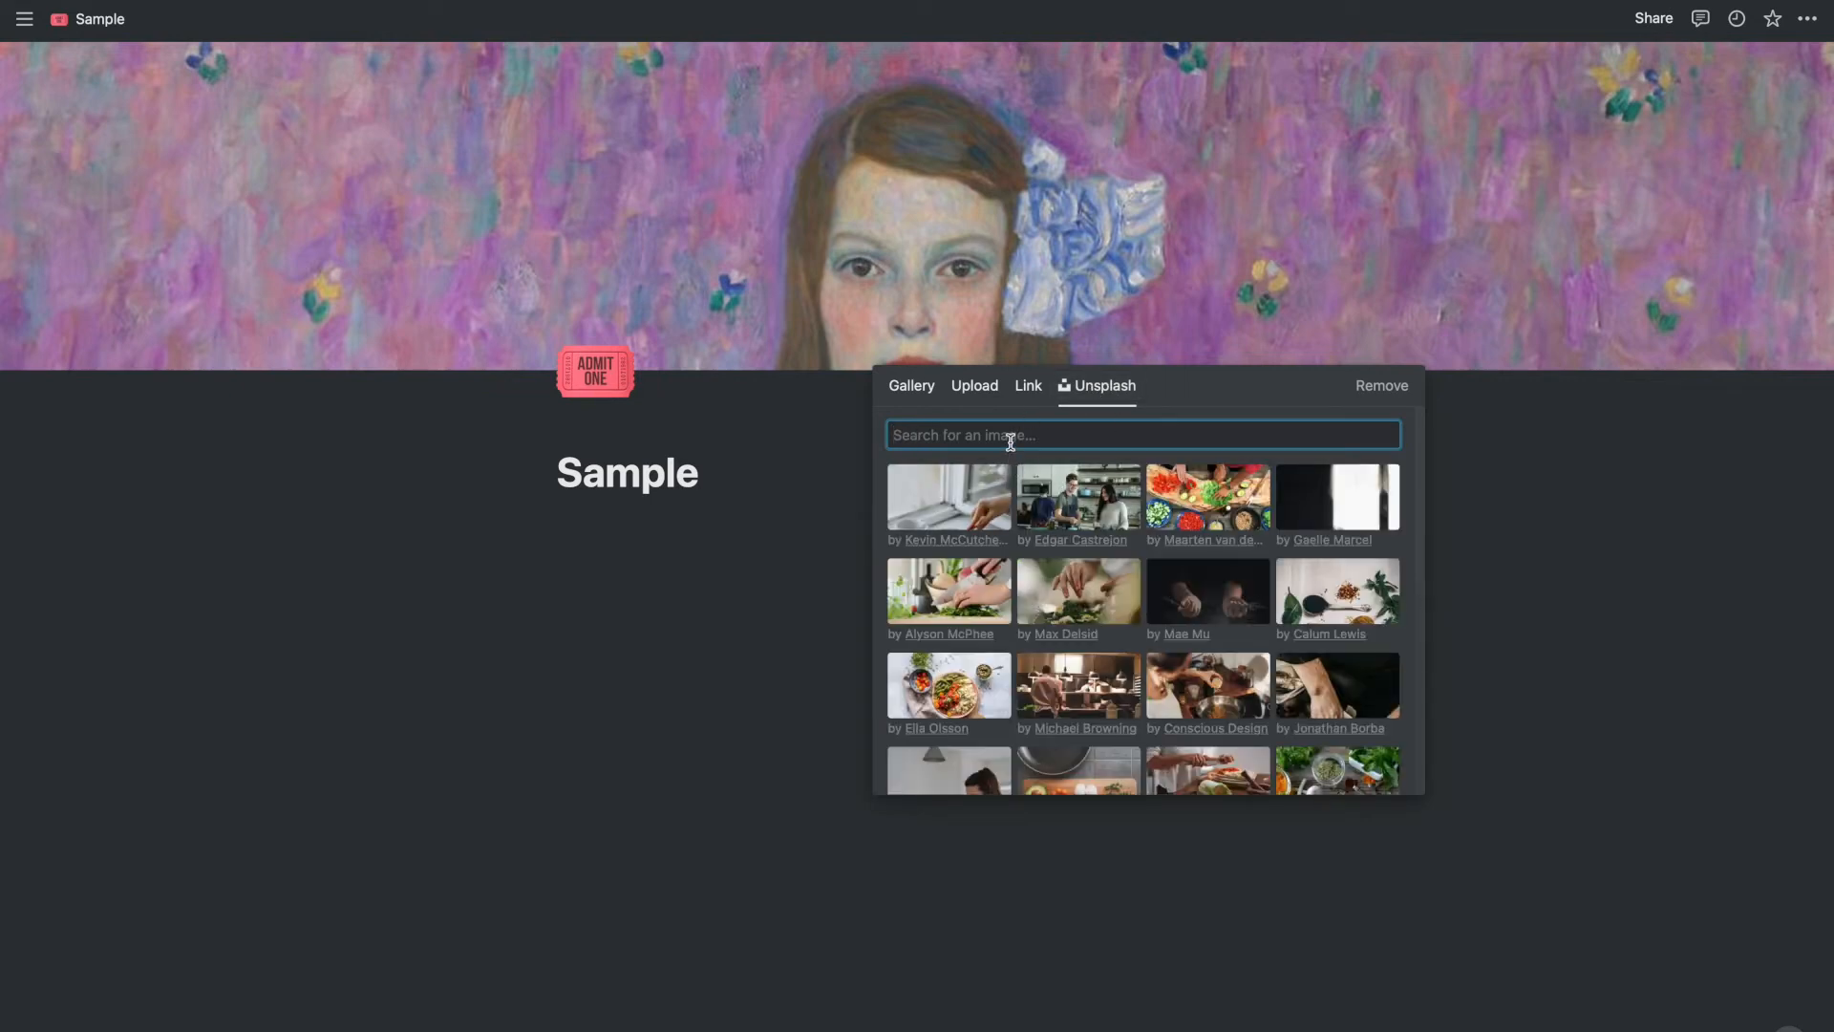
type("t")
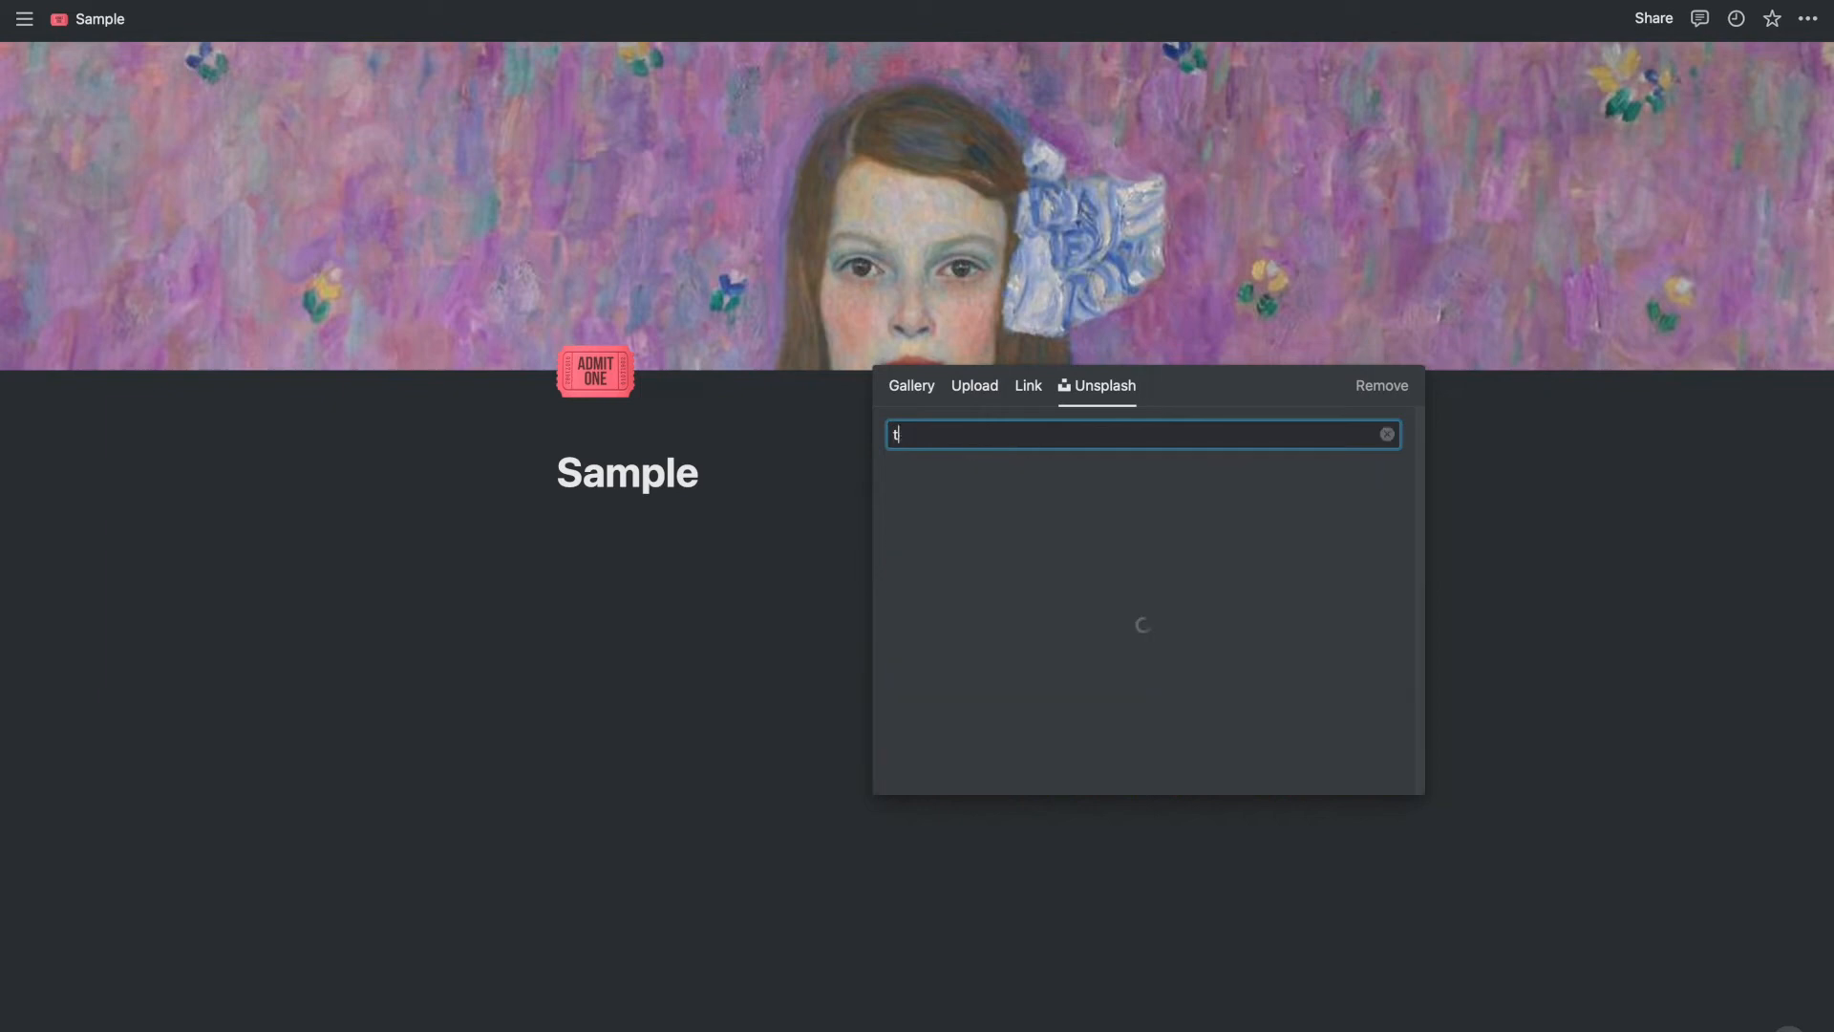
type("echnology")
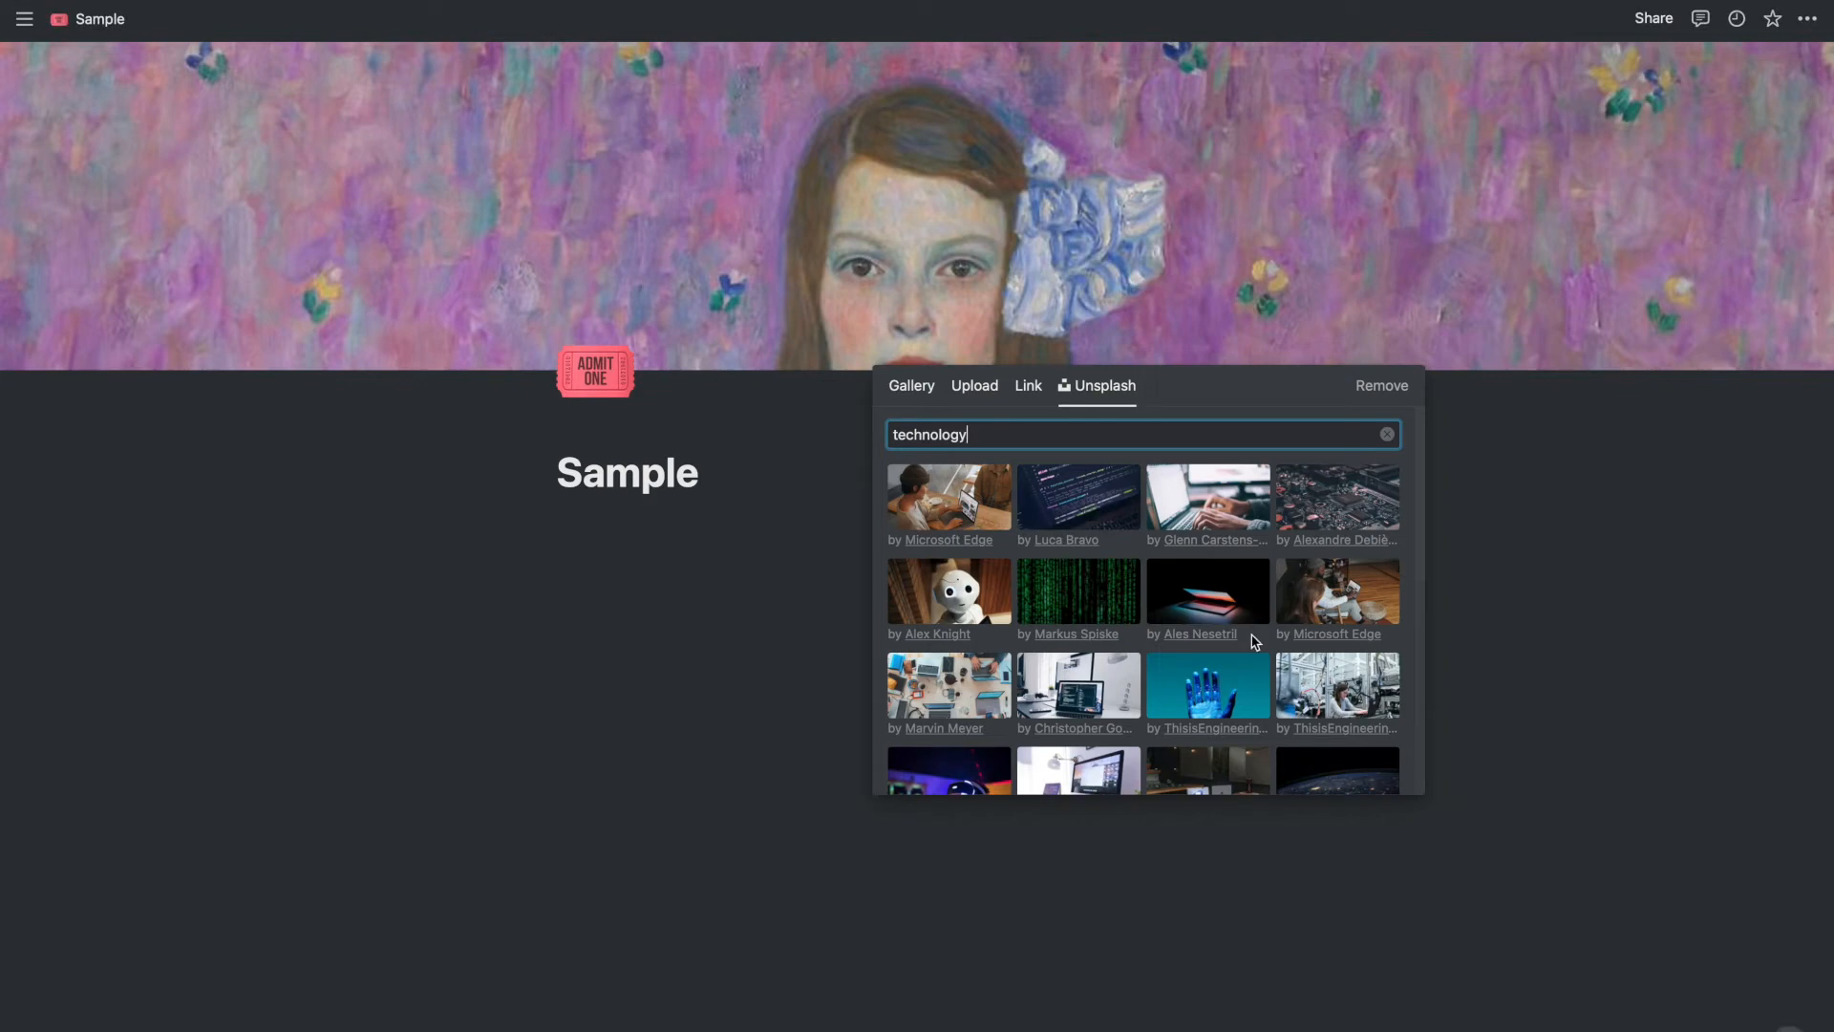
left_click(1205, 607)
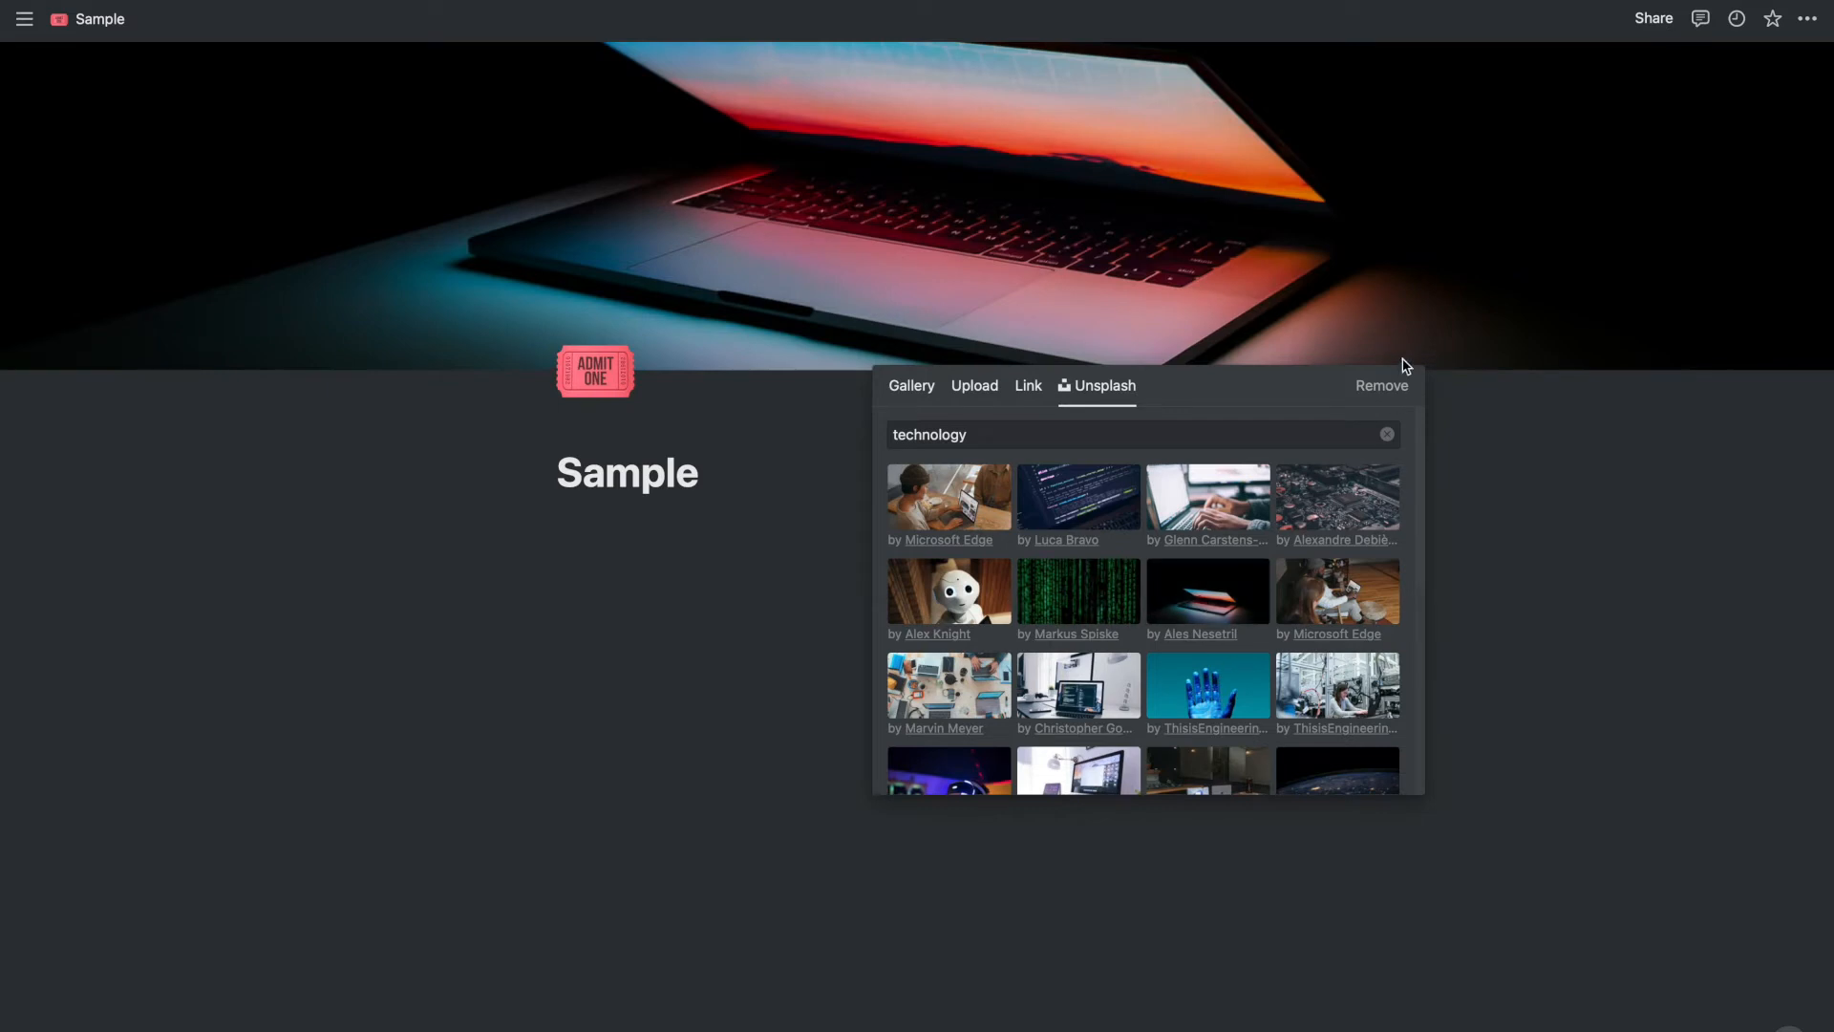
left_click(1727, 570)
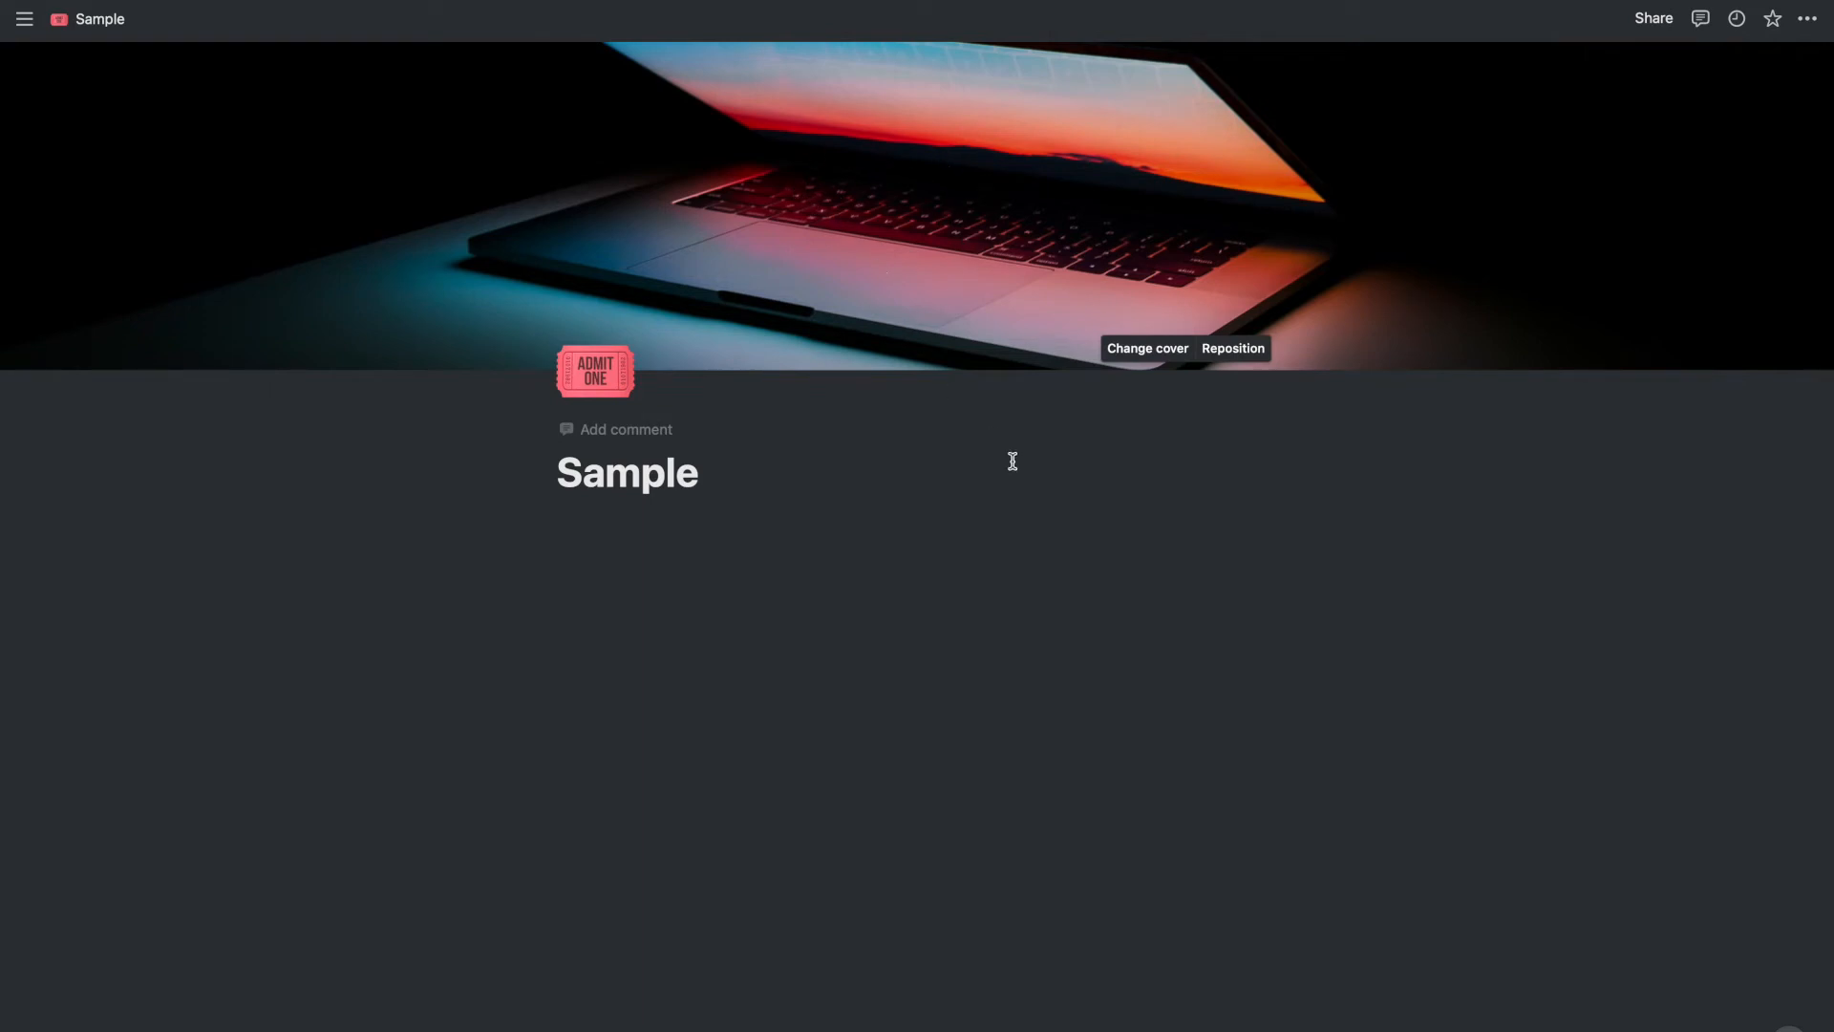
Reposition the cover image downwards so the laptop's upper edge shows, and save the position.
left_click(1237, 349)
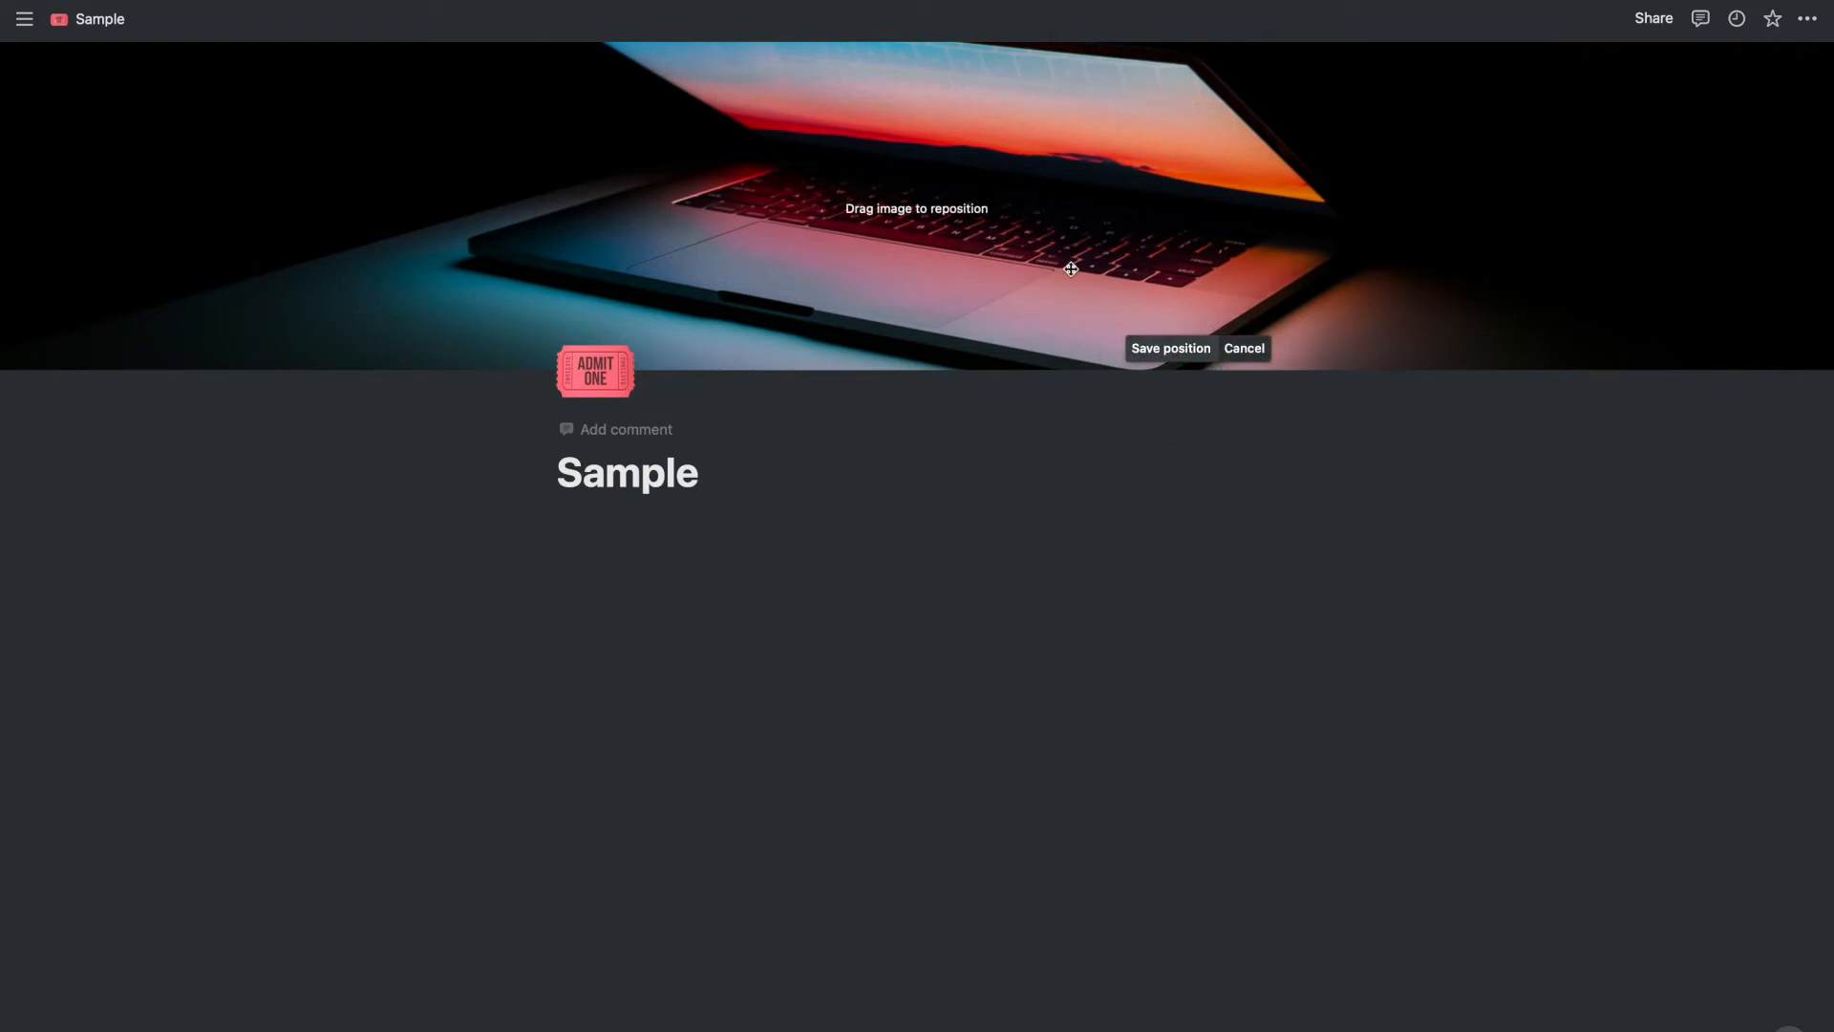
left_click_drag(1015, 194, 991, 242)
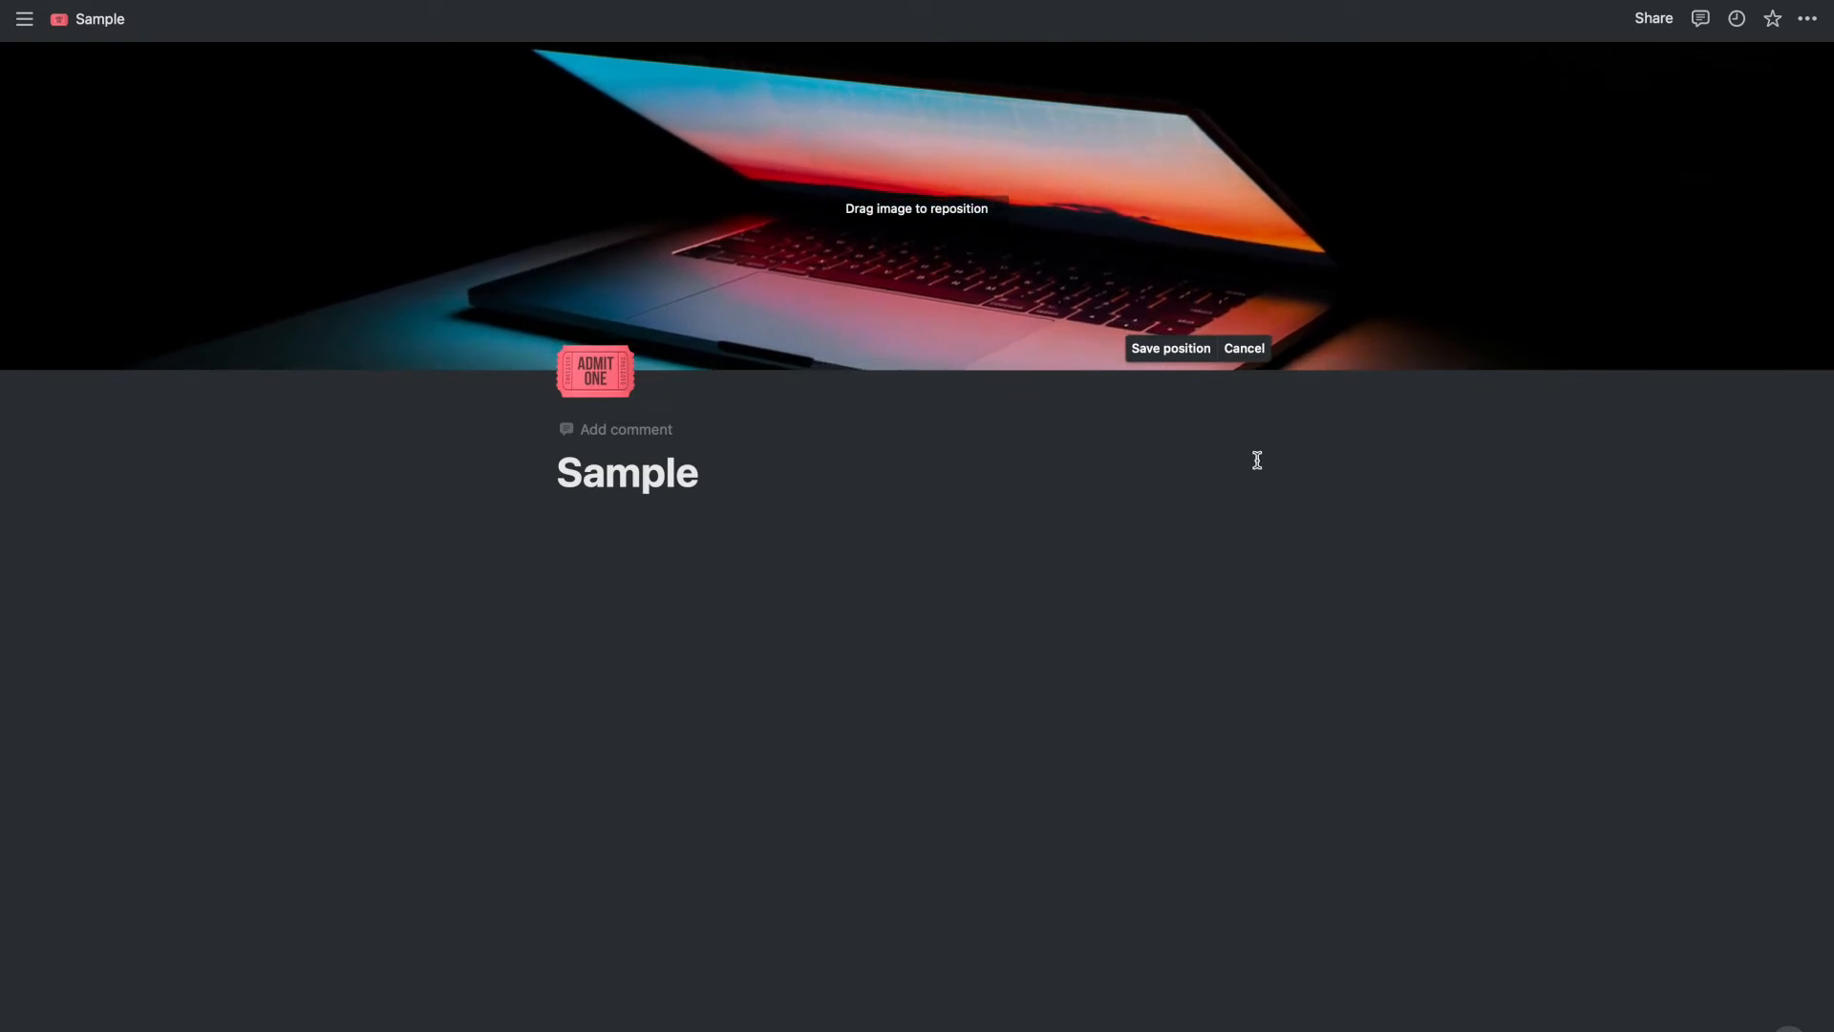
left_click(1167, 359)
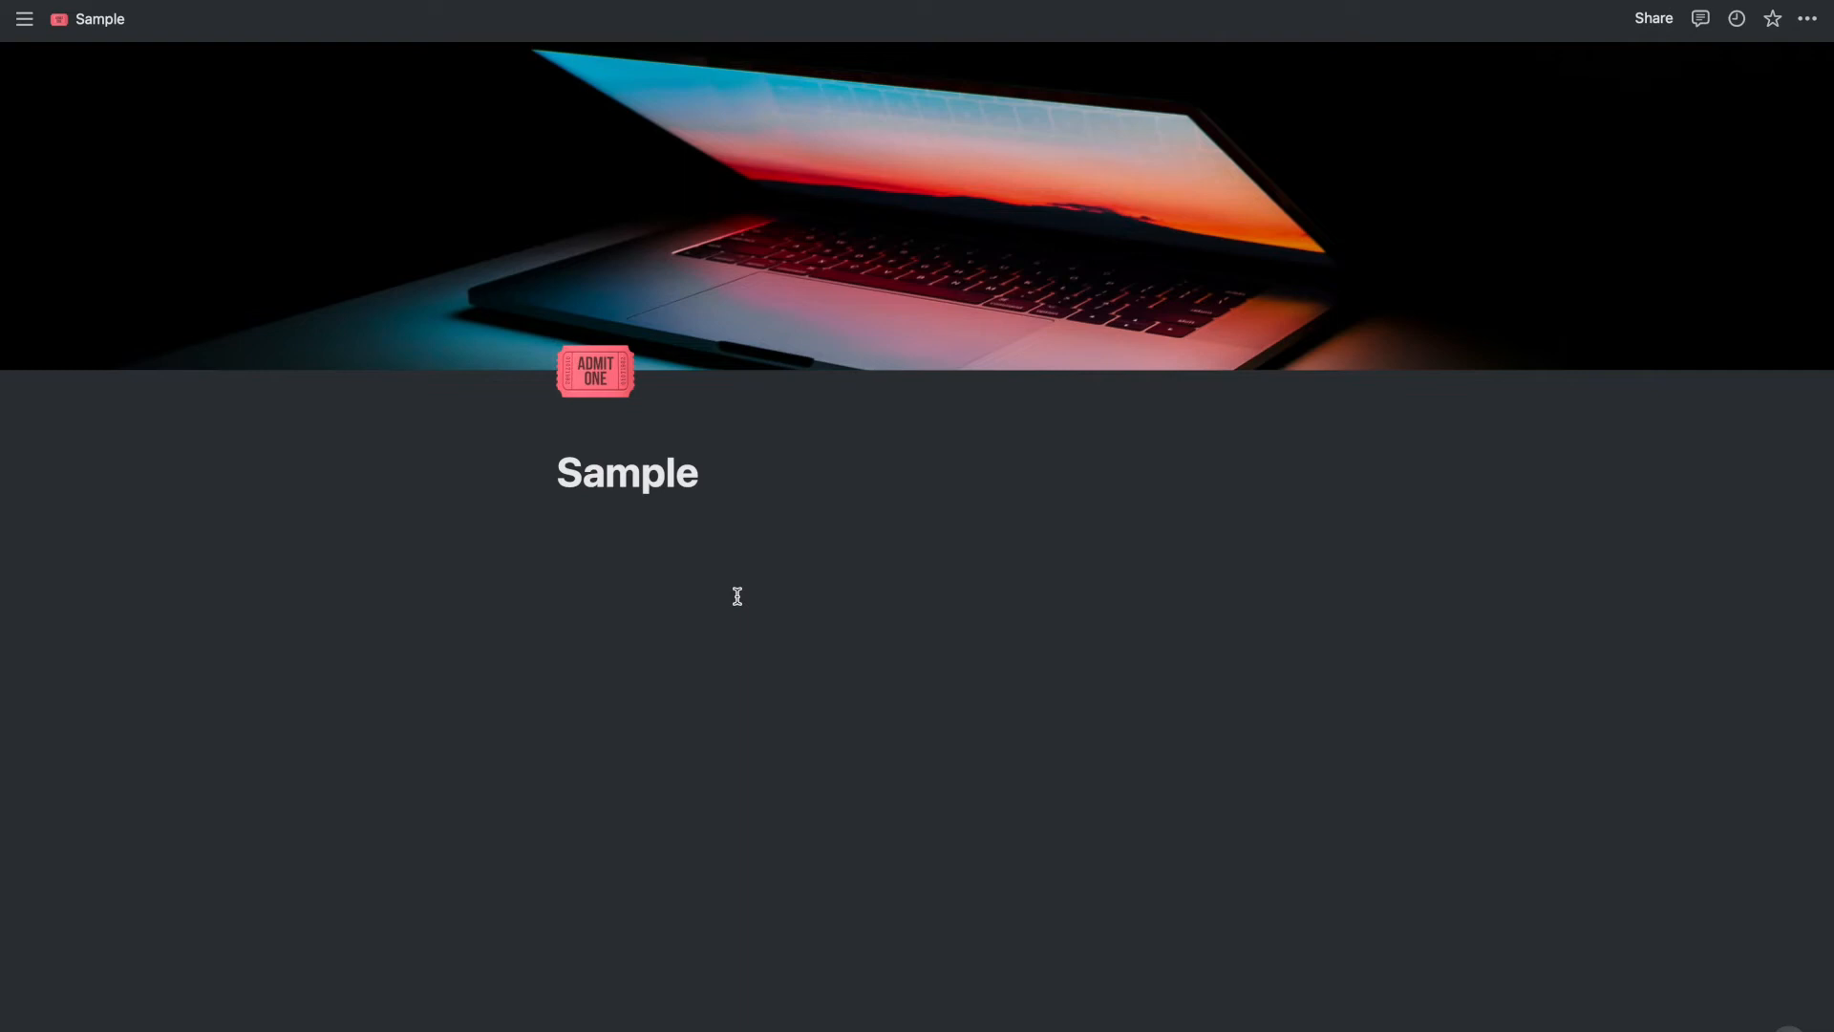
Paste the copied lorem ipsum paragraphs into the body of the Sample page and look over the text.
key("super+v")
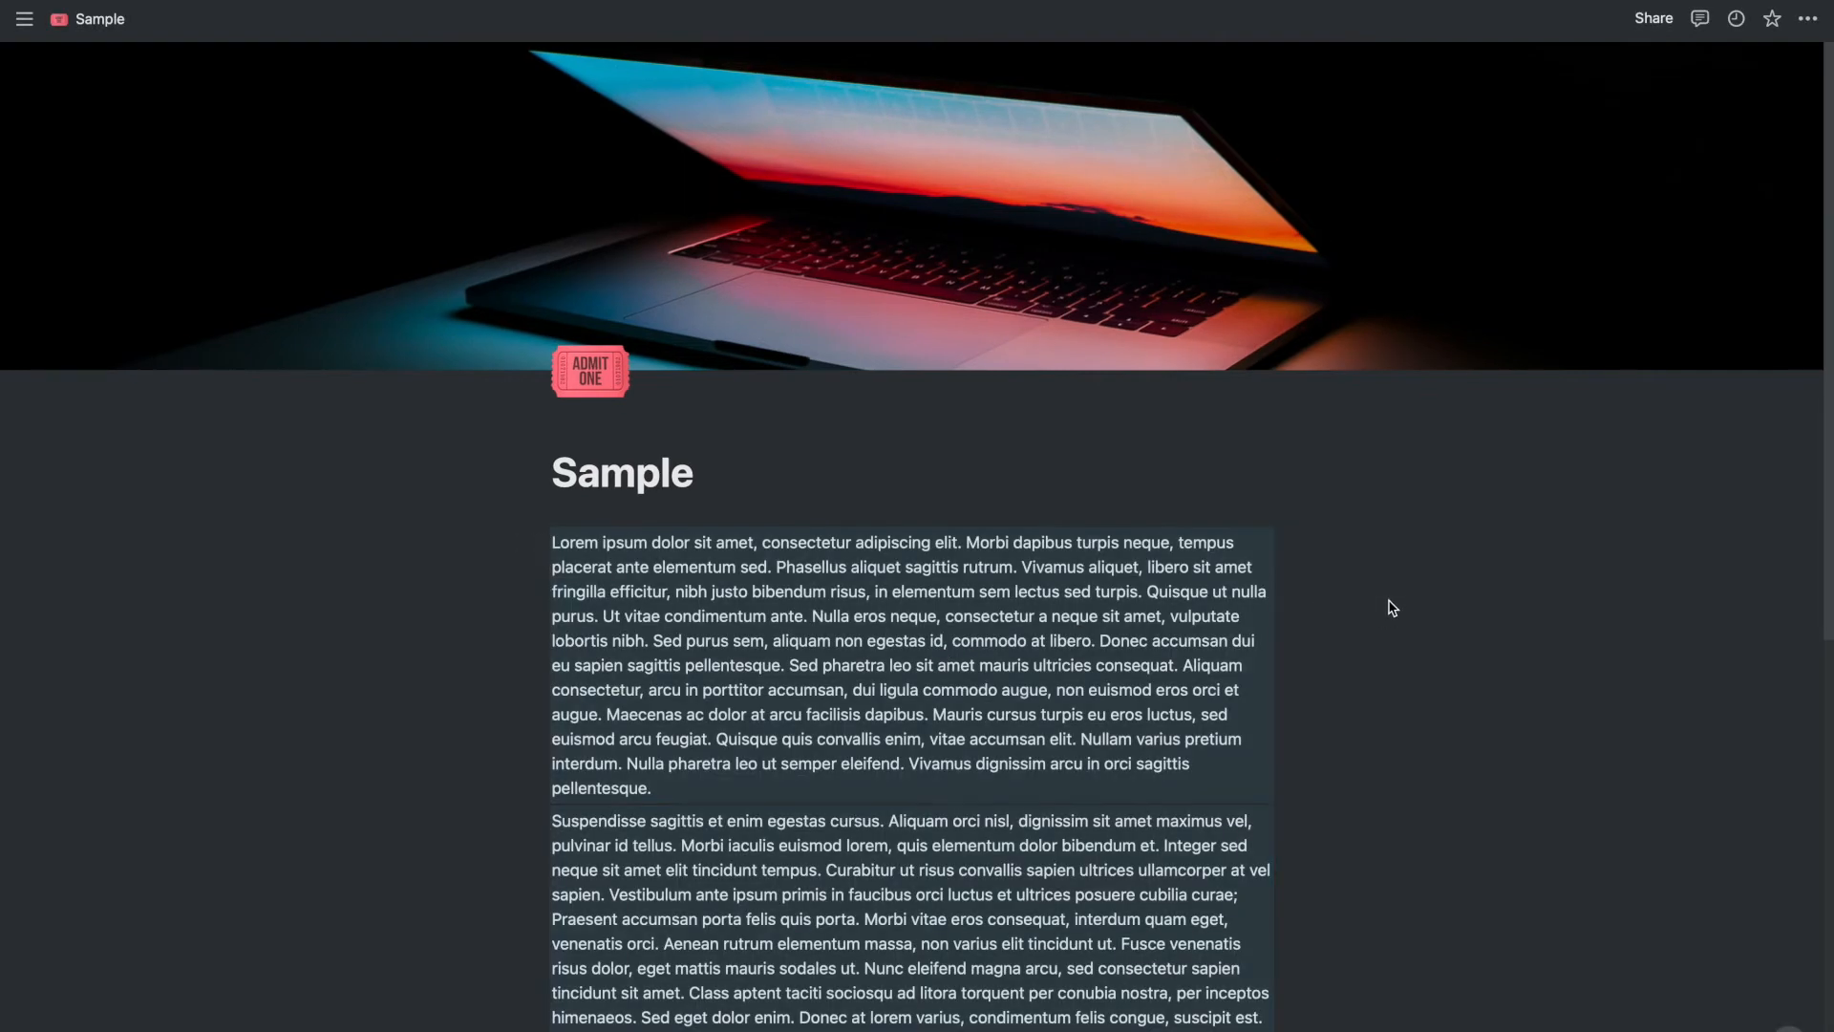
scroll(1146, 650, "down", 4)
scroll(647, 638, "down", 5)
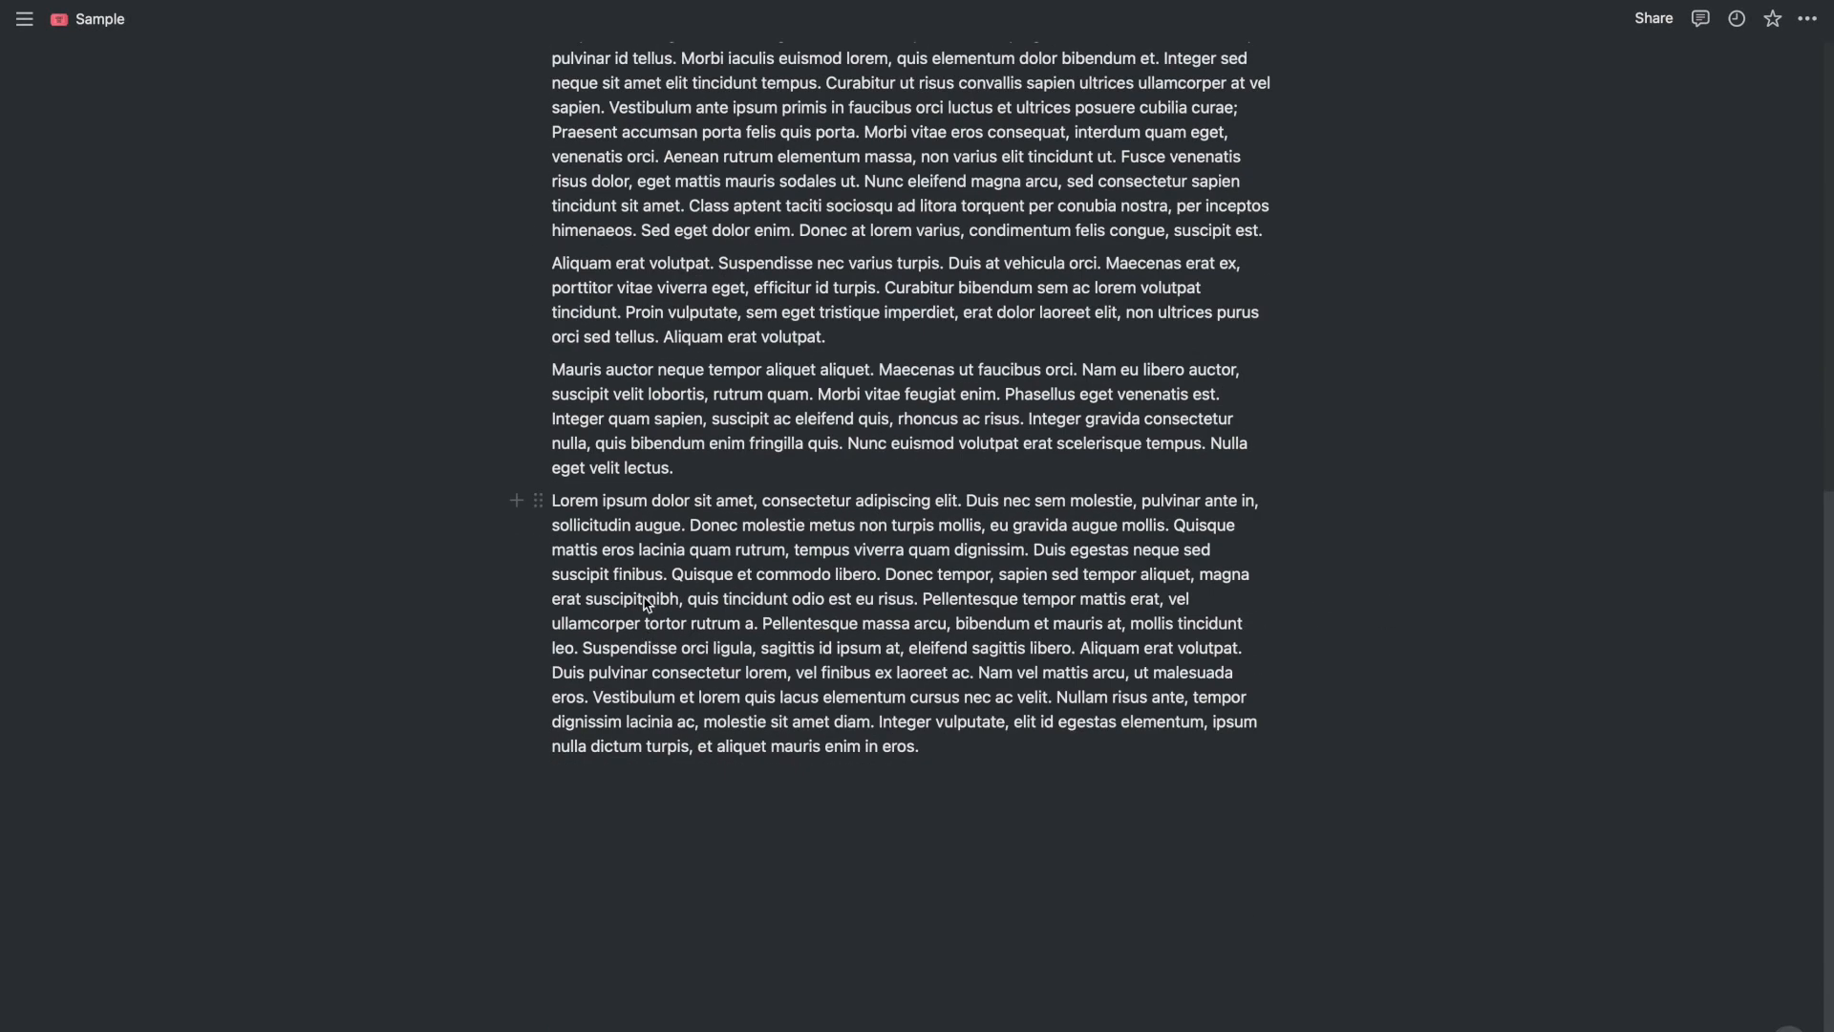
scroll(693, 497, "up", 7)
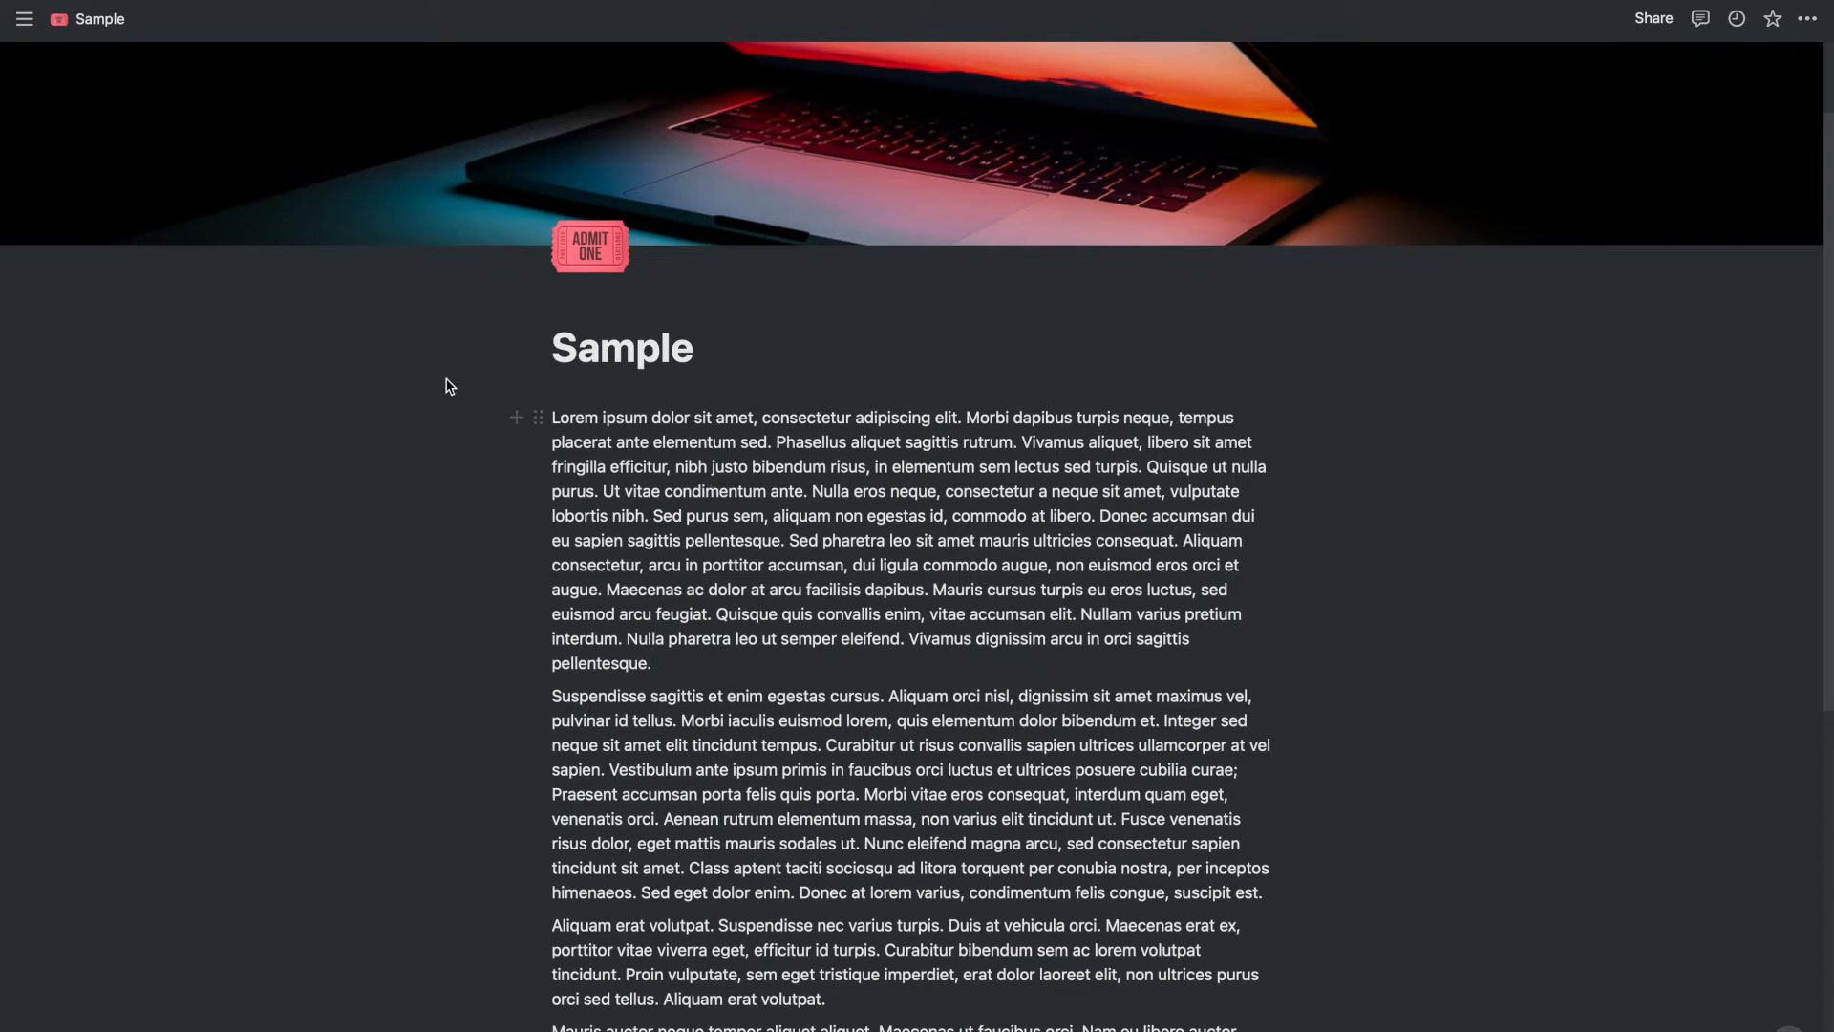
Make the opening words from "Lorem ipsum" to "Morbi dapibus turpis" bold, italic, underlined and struck through.
left_click(553, 417)
left_click_drag(552, 417, 1149, 423)
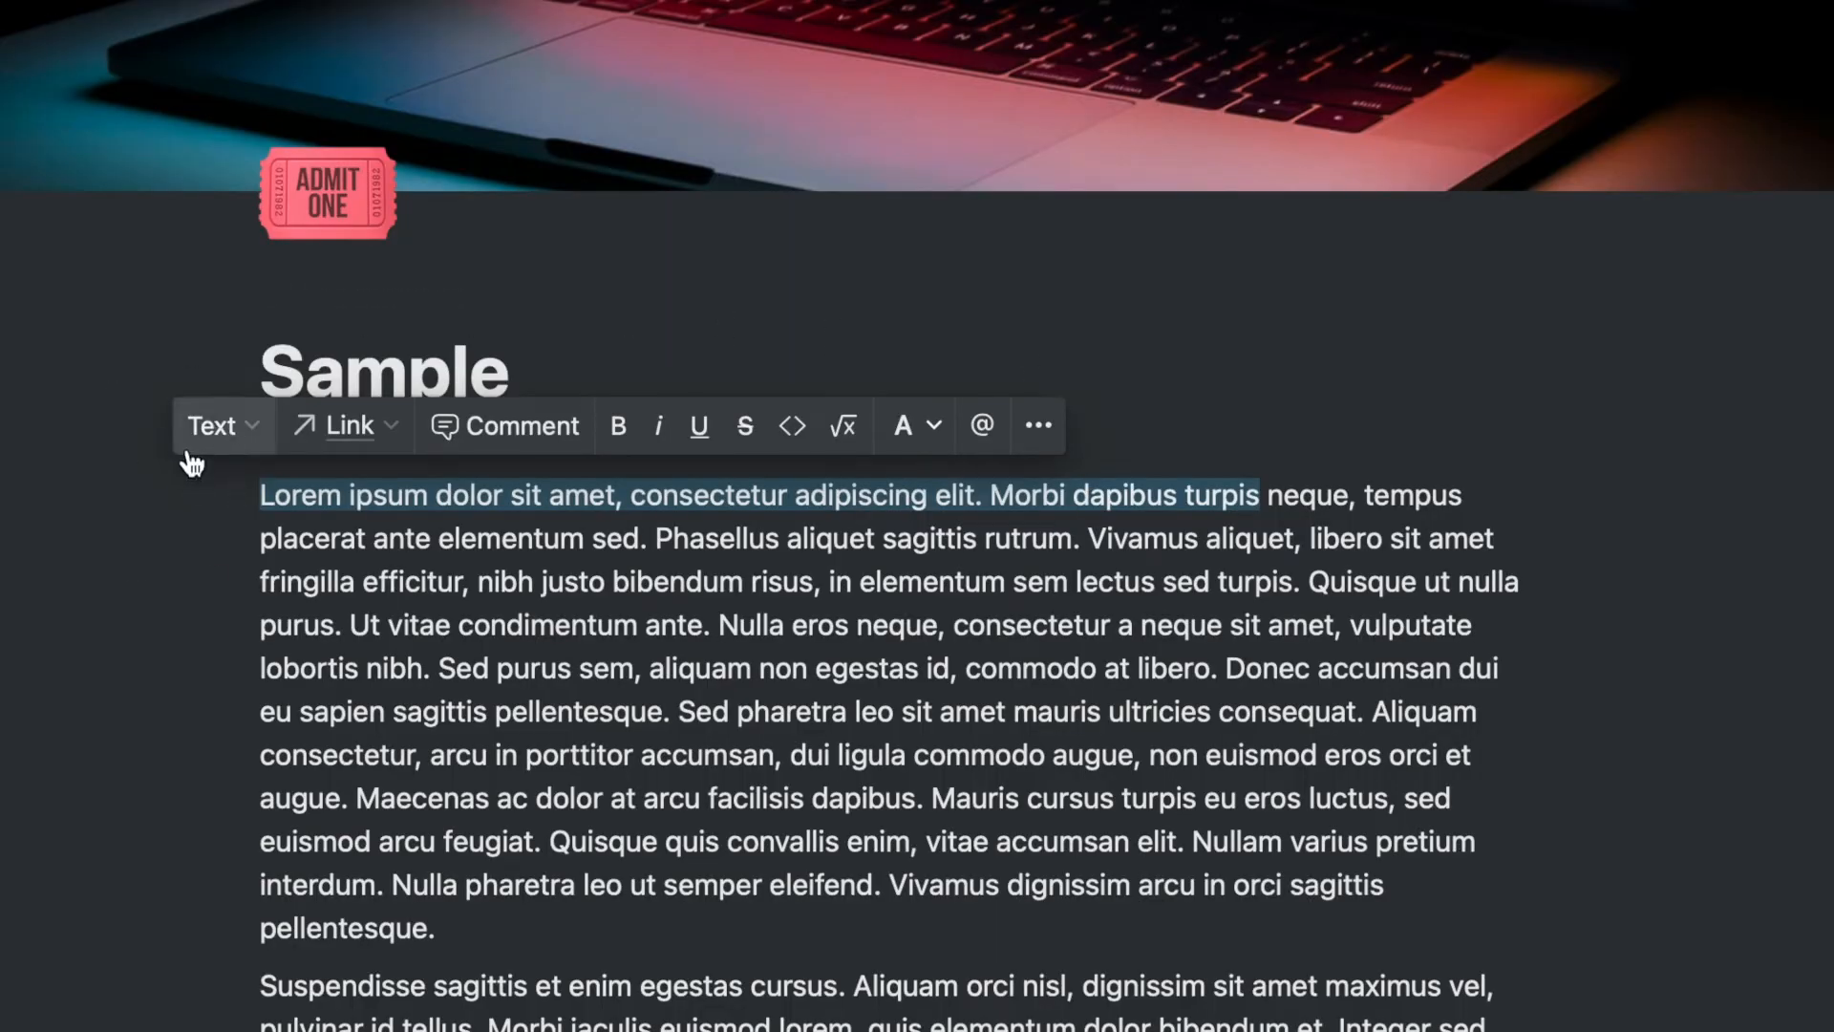
left_click(621, 438)
left_click(655, 437)
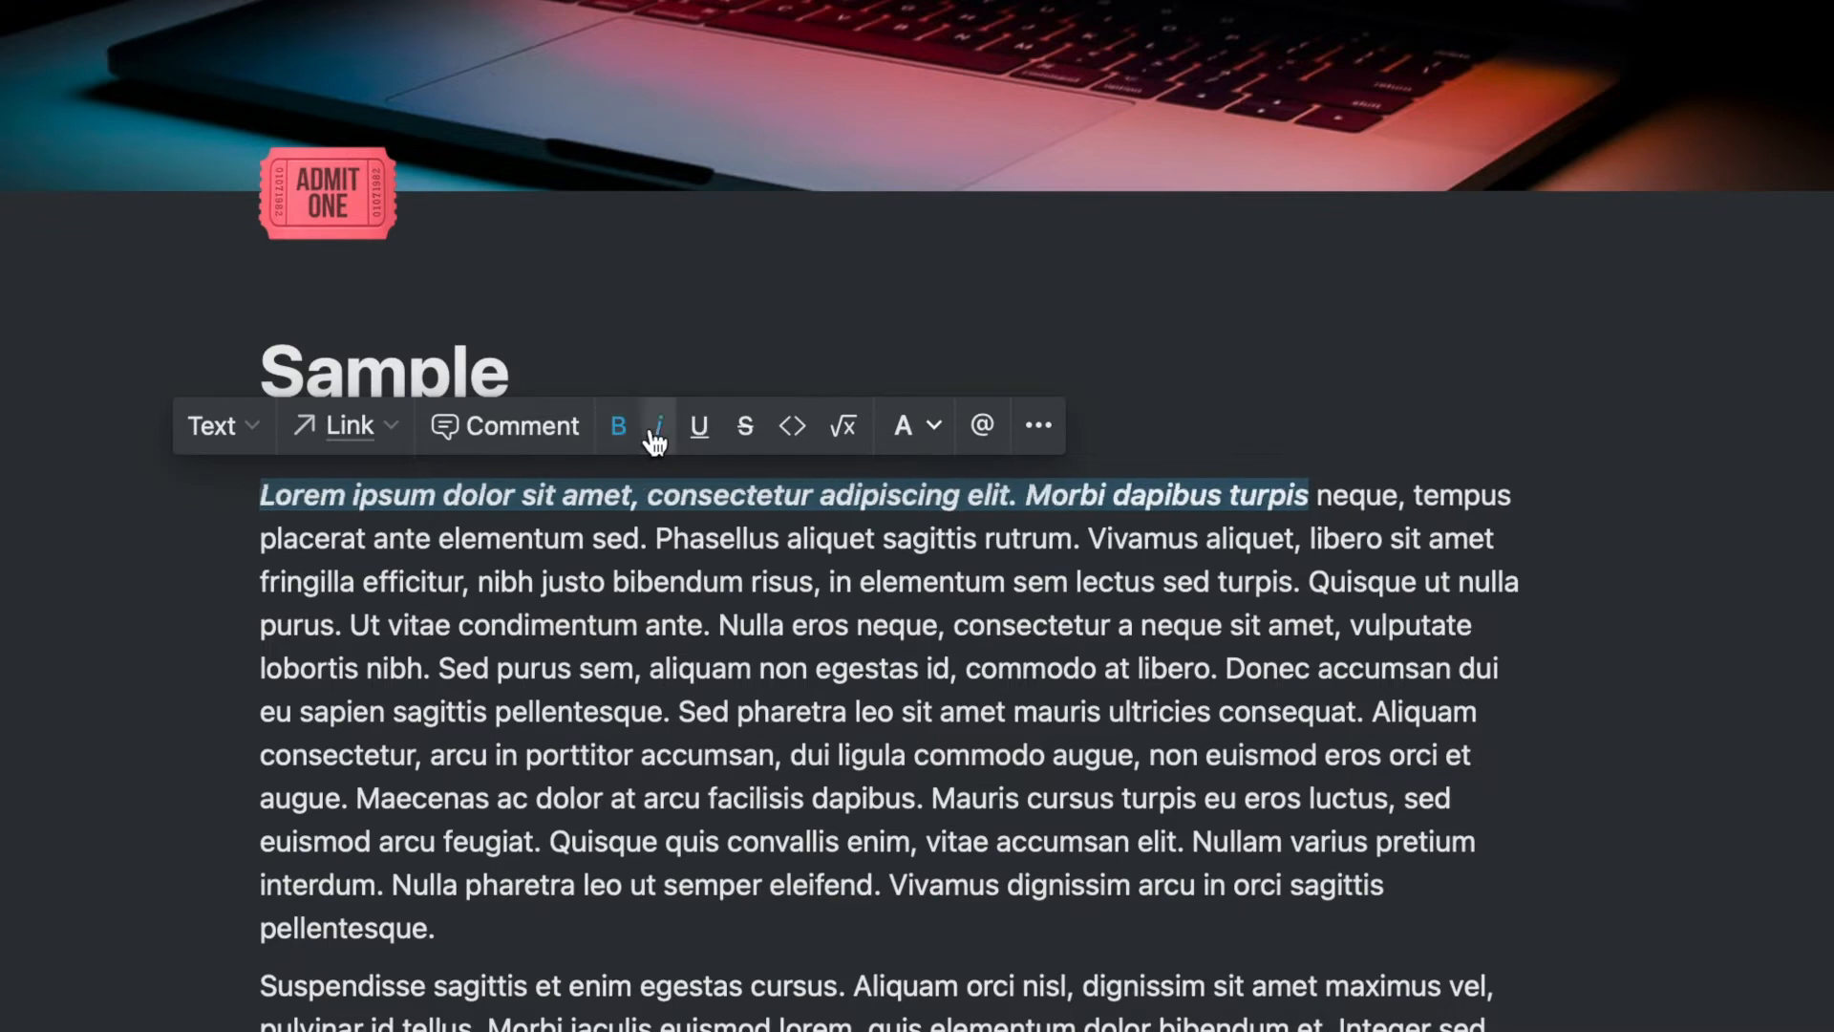
left_click(696, 437)
left_click(743, 430)
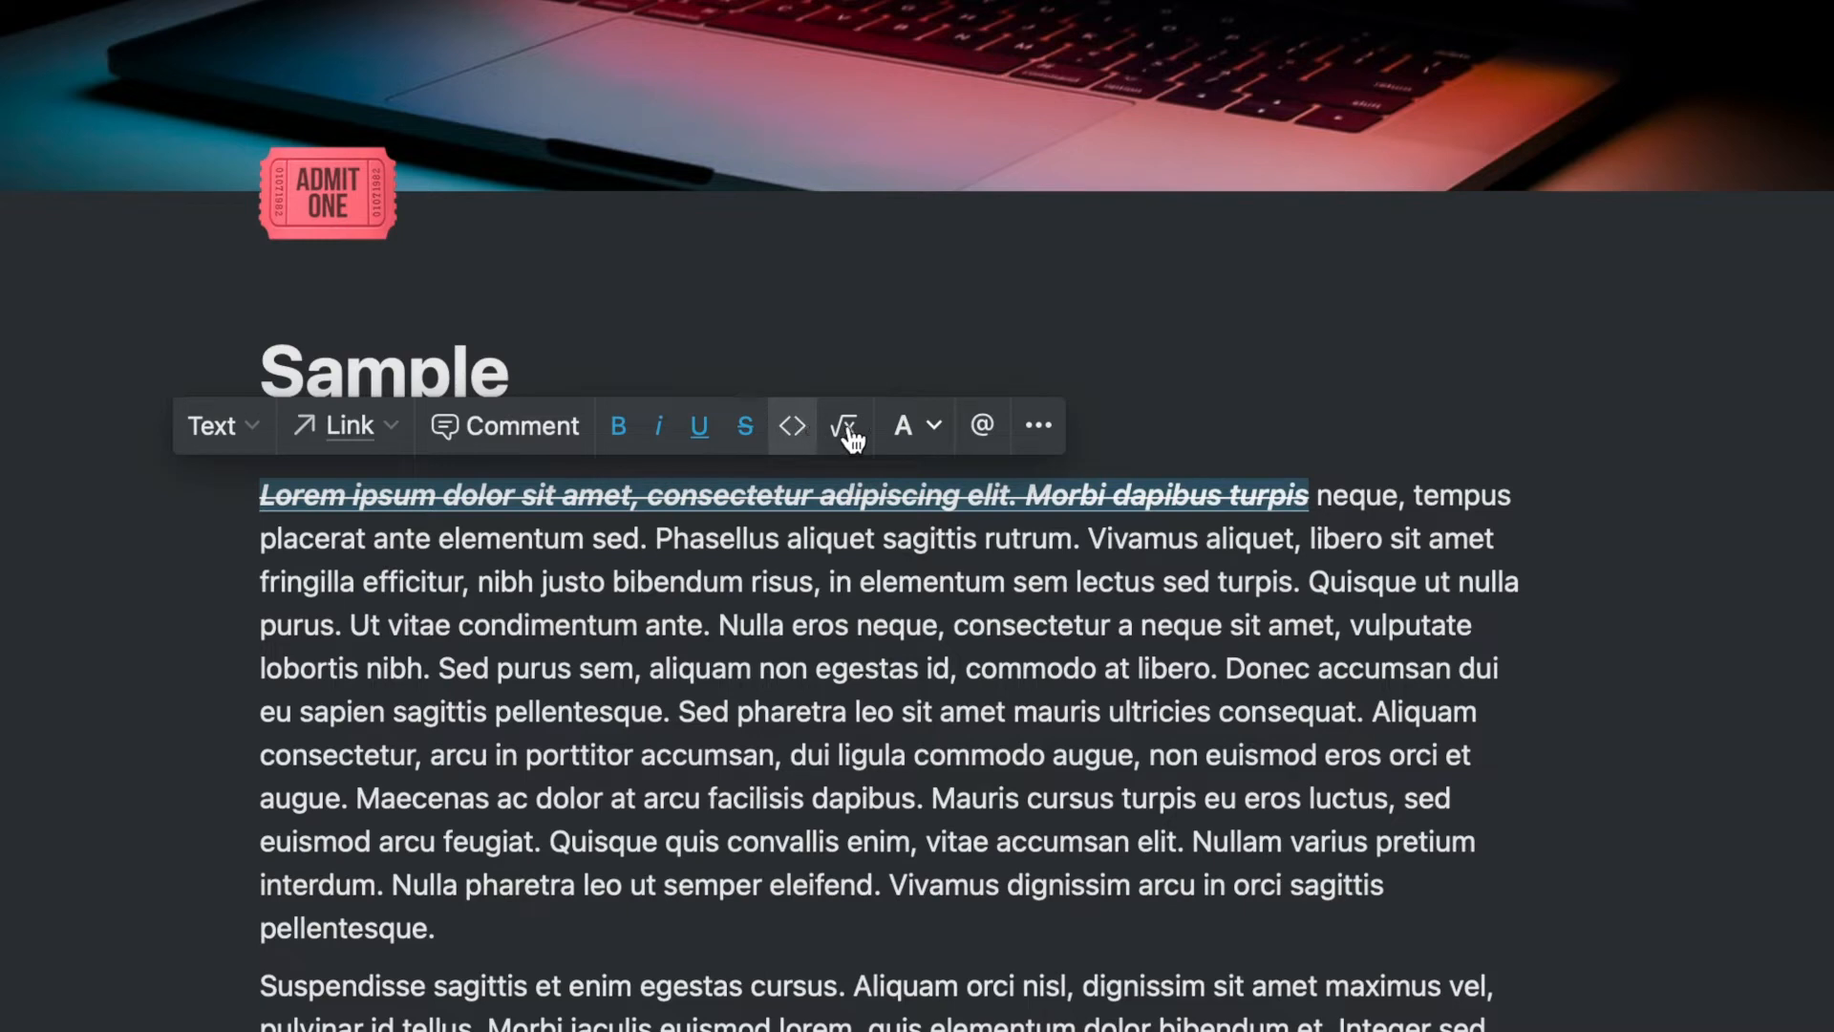
View the date, people and page suggestions for a mention after the formatted words, and discard the mention.
left_click(984, 427)
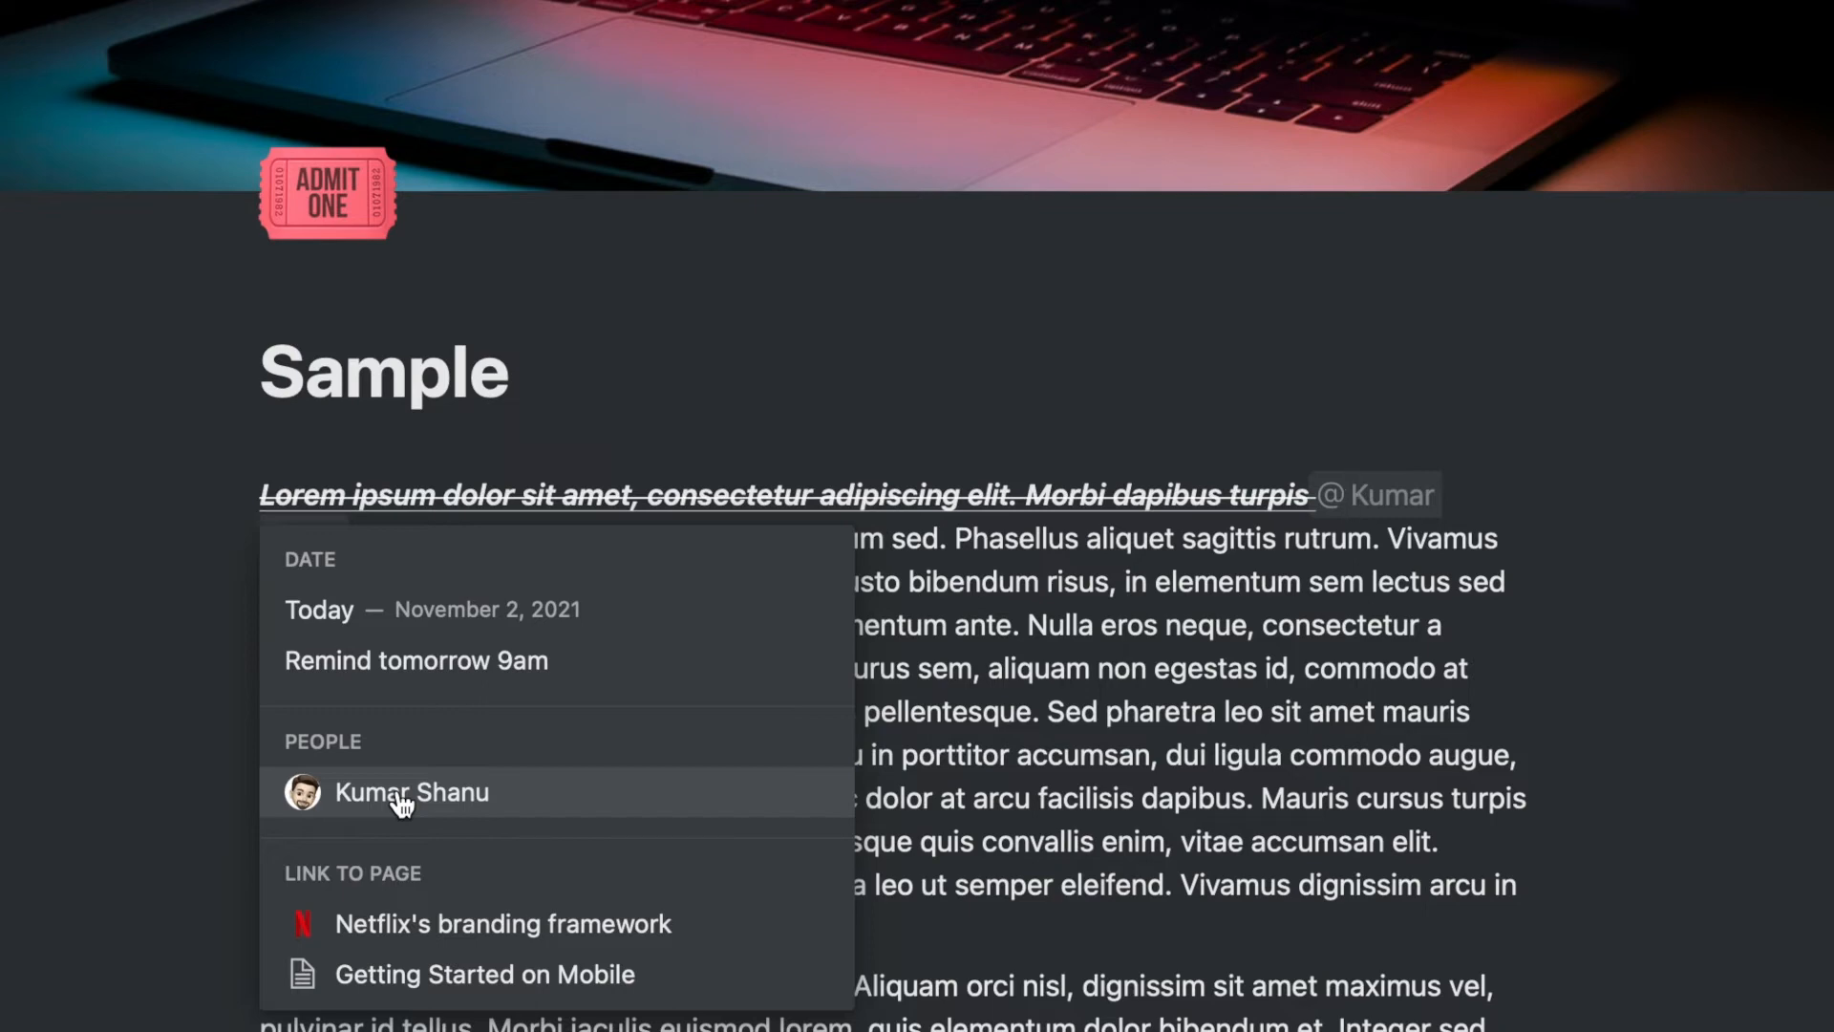
key("Escape")
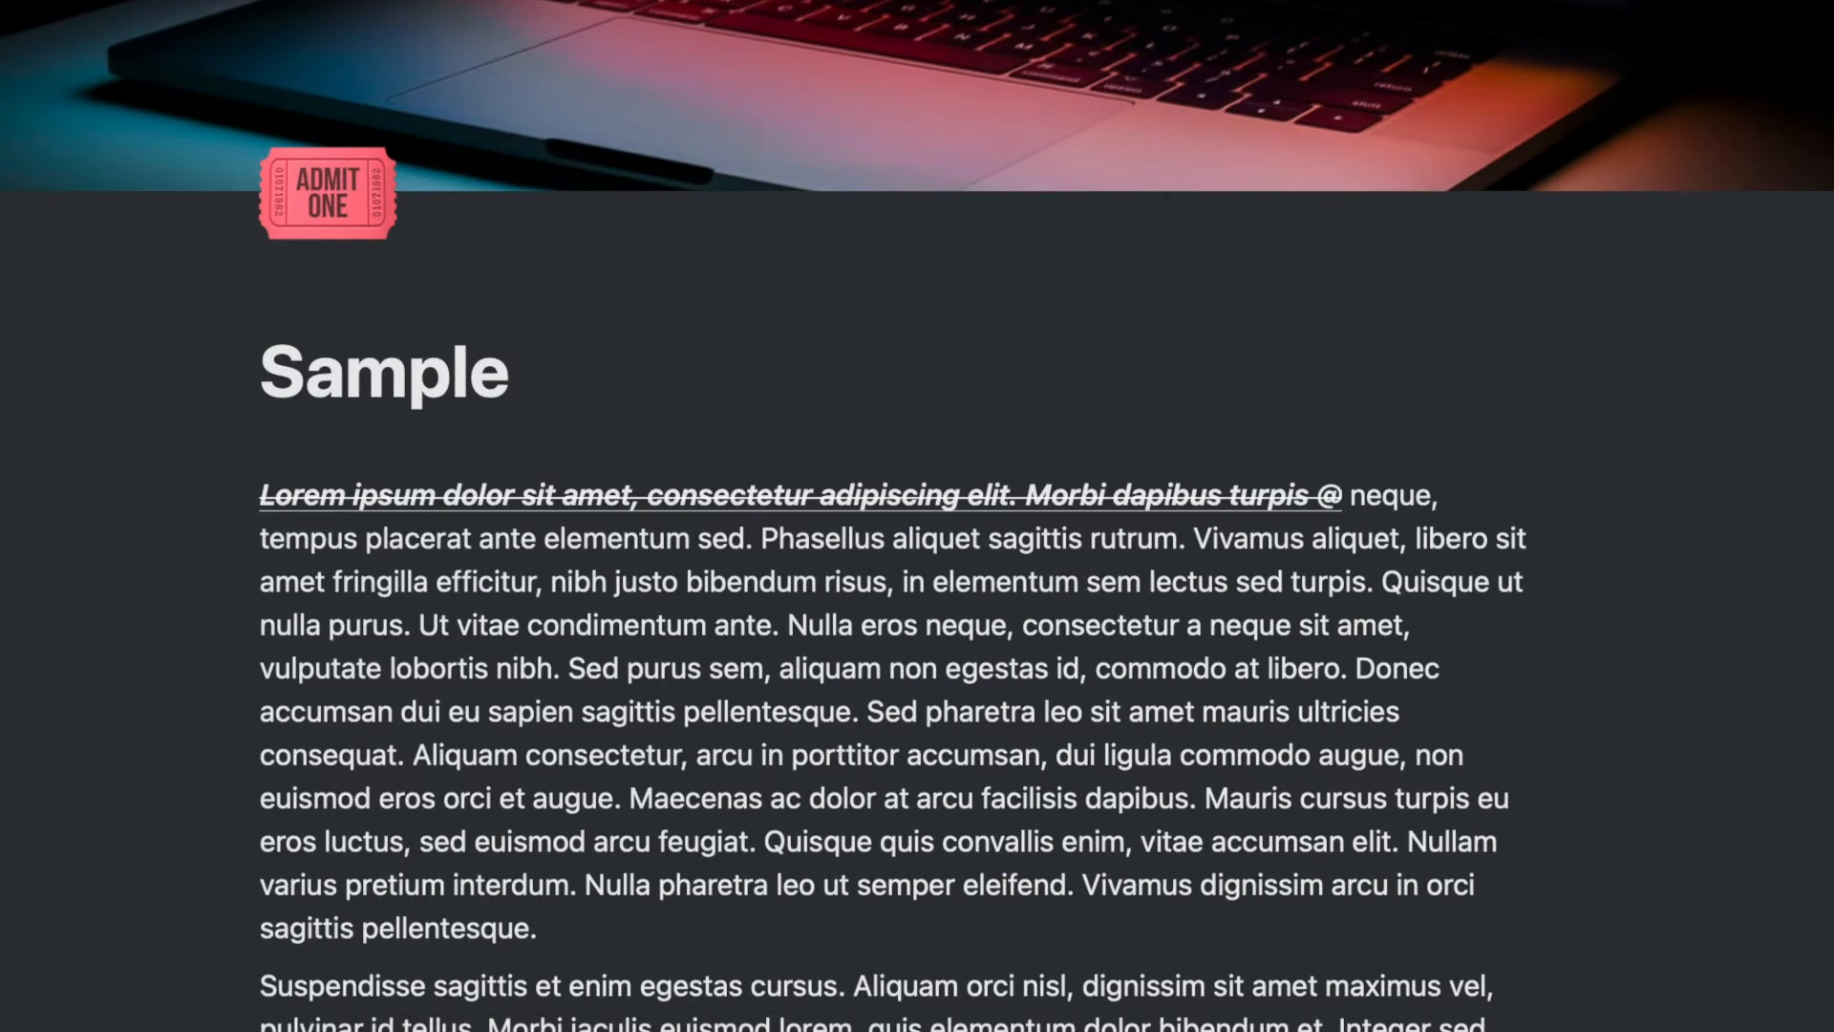
key("BackSpace")
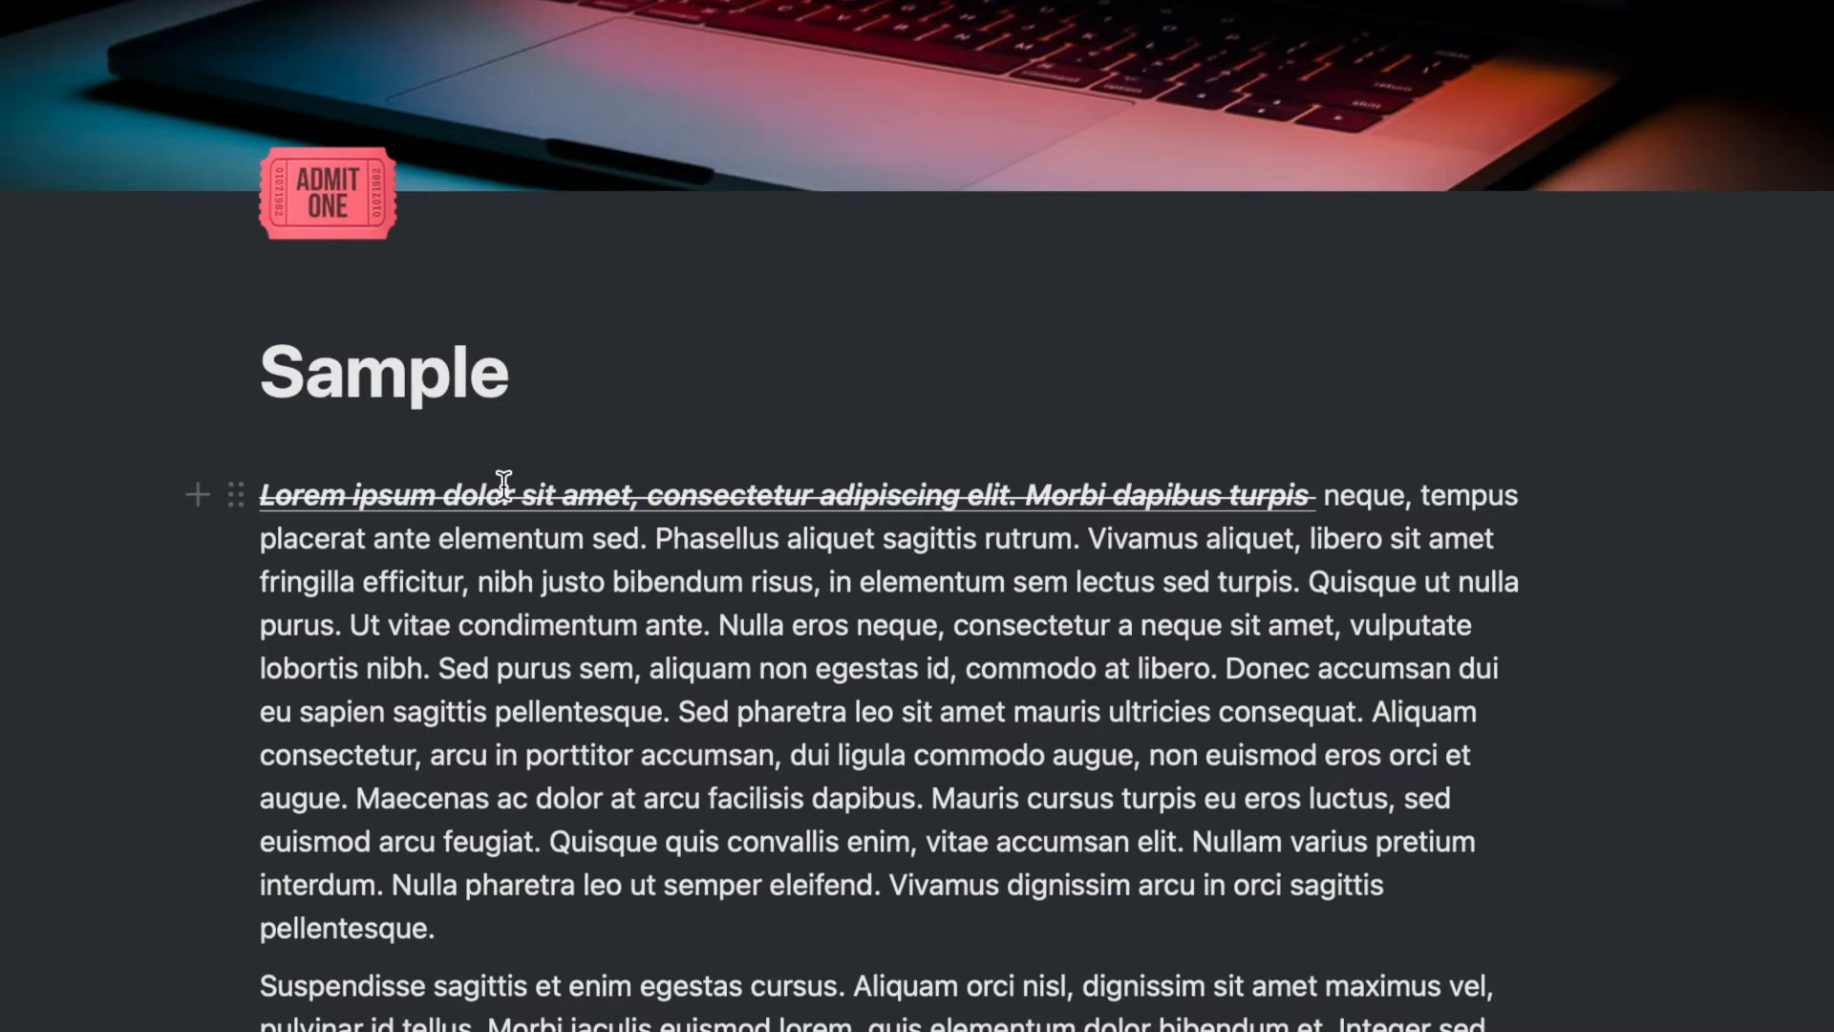
Undo the recent edits back through the strikethrough and underline on the opening words, keeping bold and italic.
key("super+z")
key("super+z")
key("super+z")
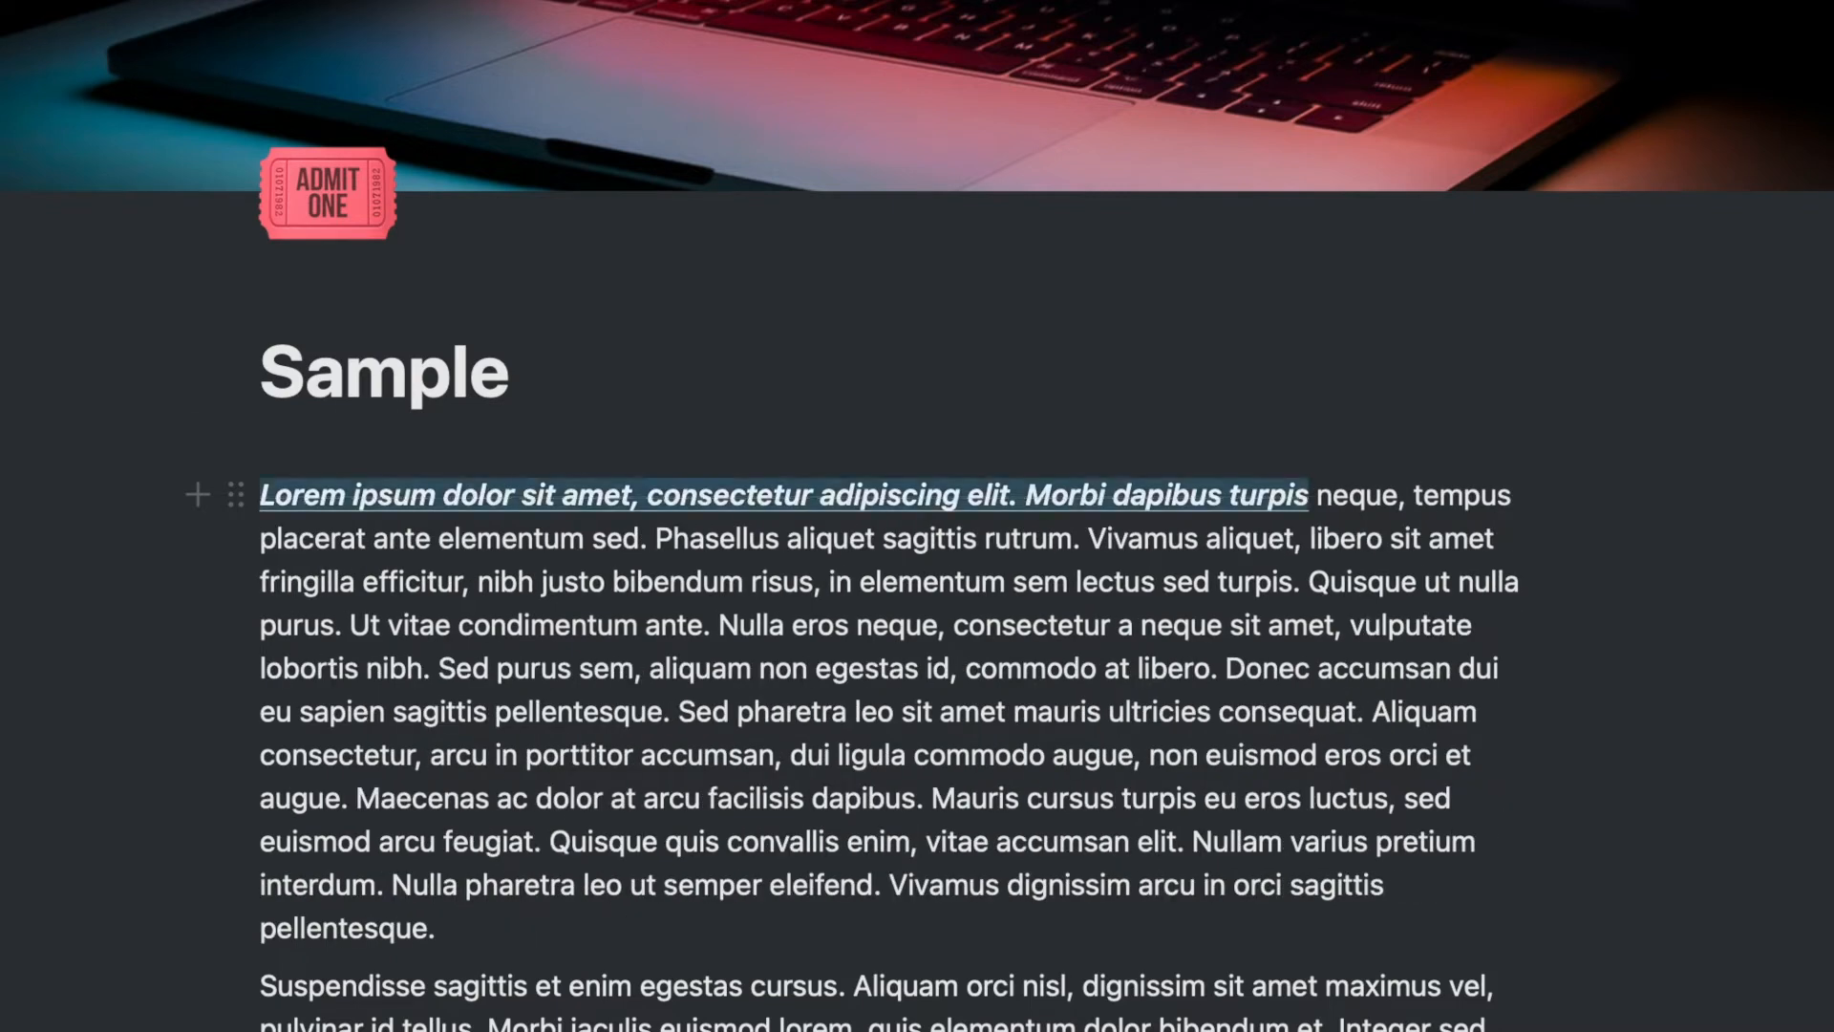
key("super+z")
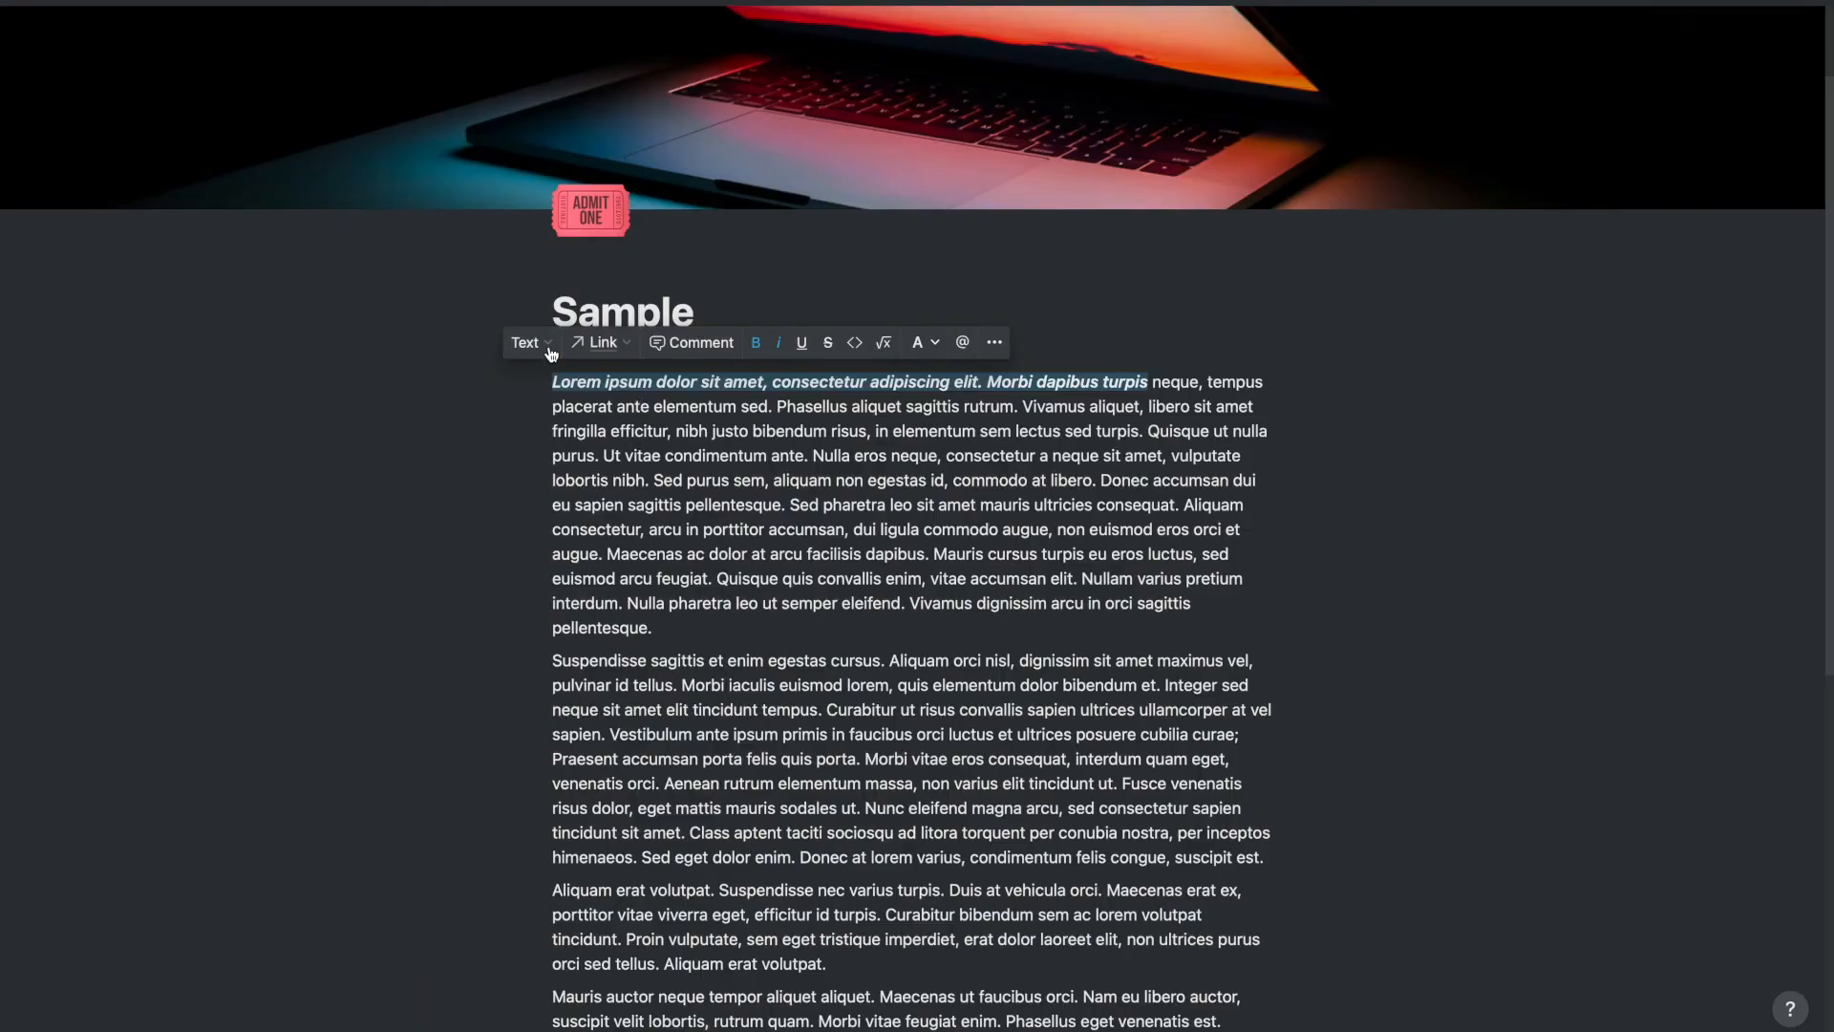
Turn the first lorem ipsum paragraph into a Heading 3 block.
left_click(550, 348)
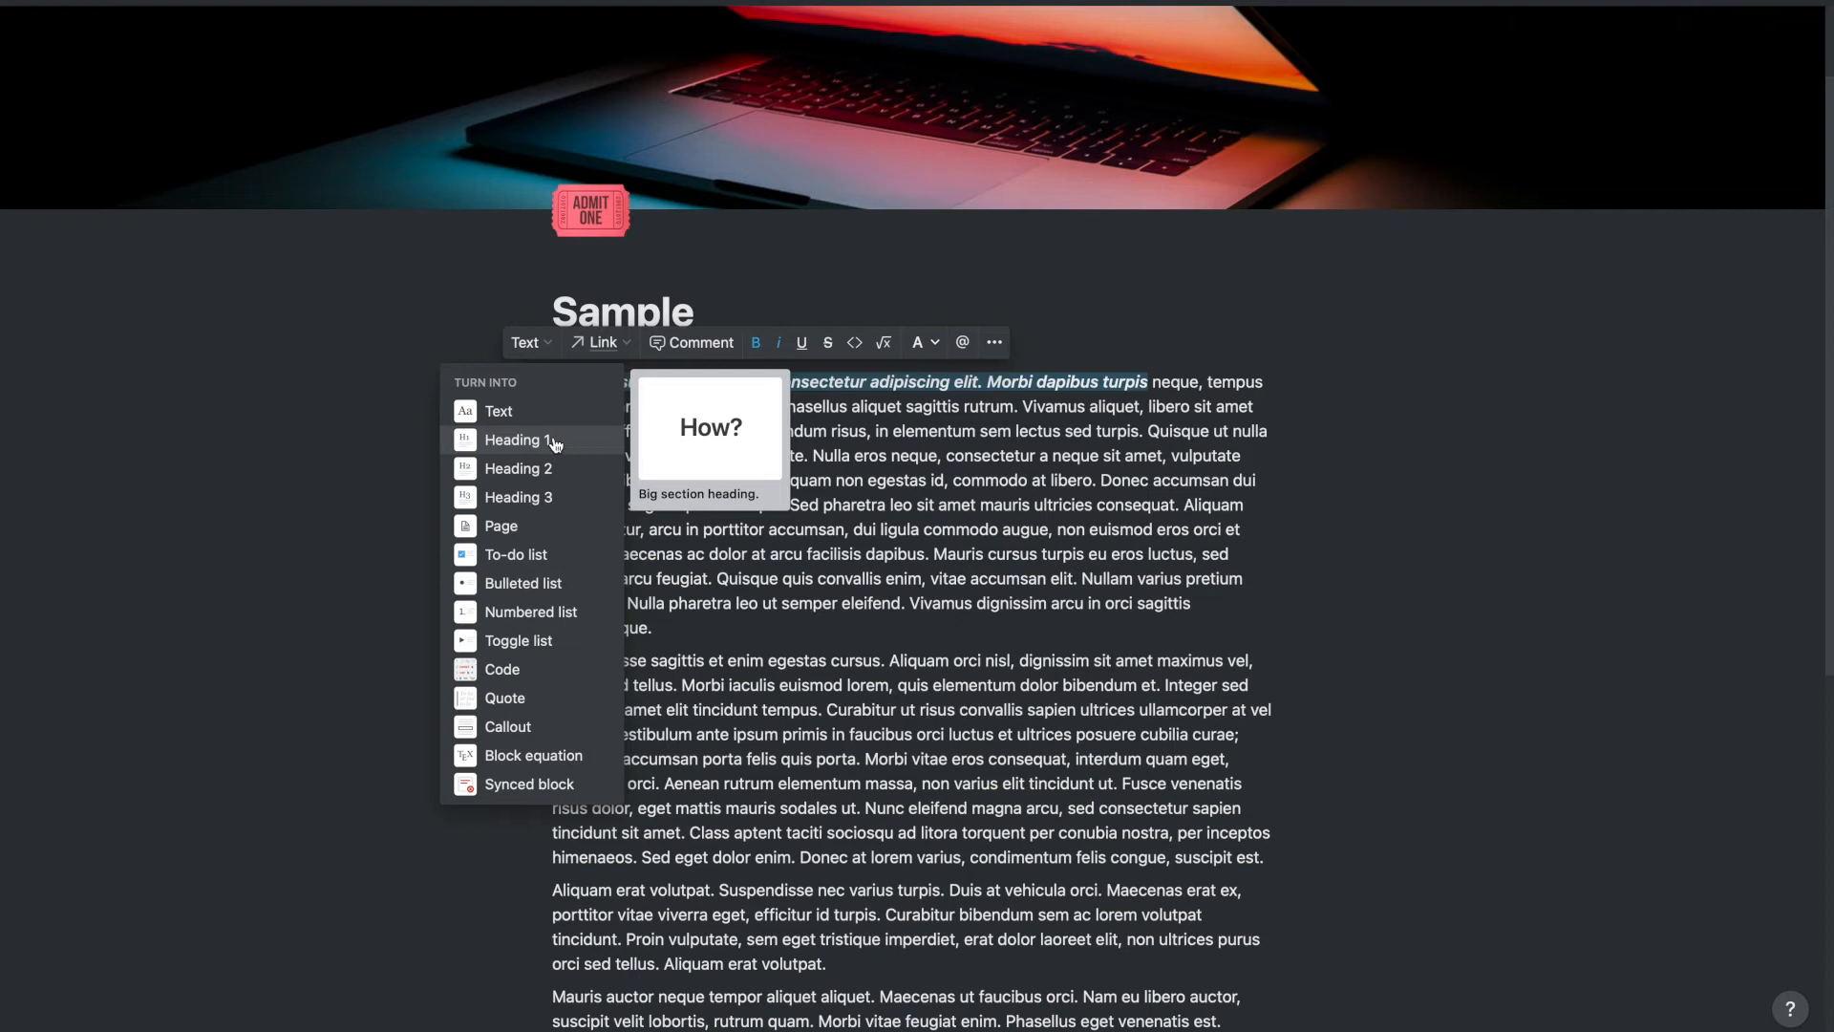
left_click(523, 497)
scroll(714, 580, "down", 2)
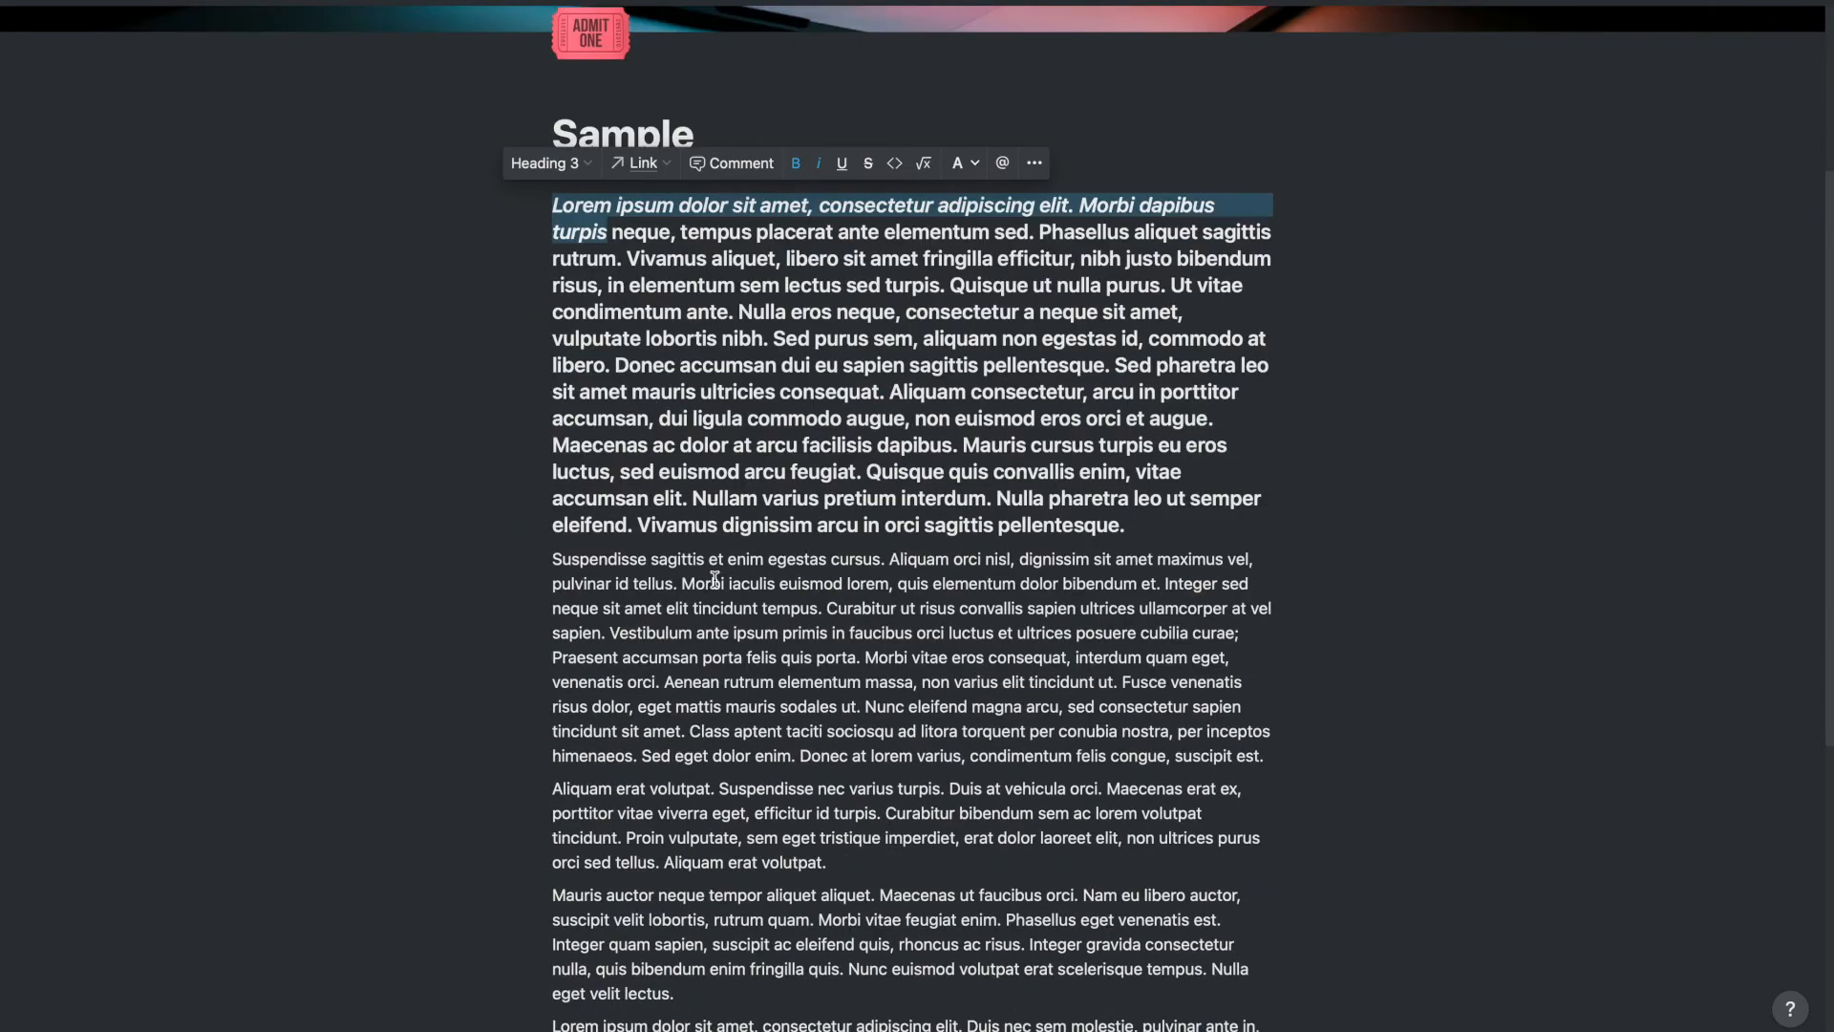
left_click_drag(552, 203, 1146, 524)
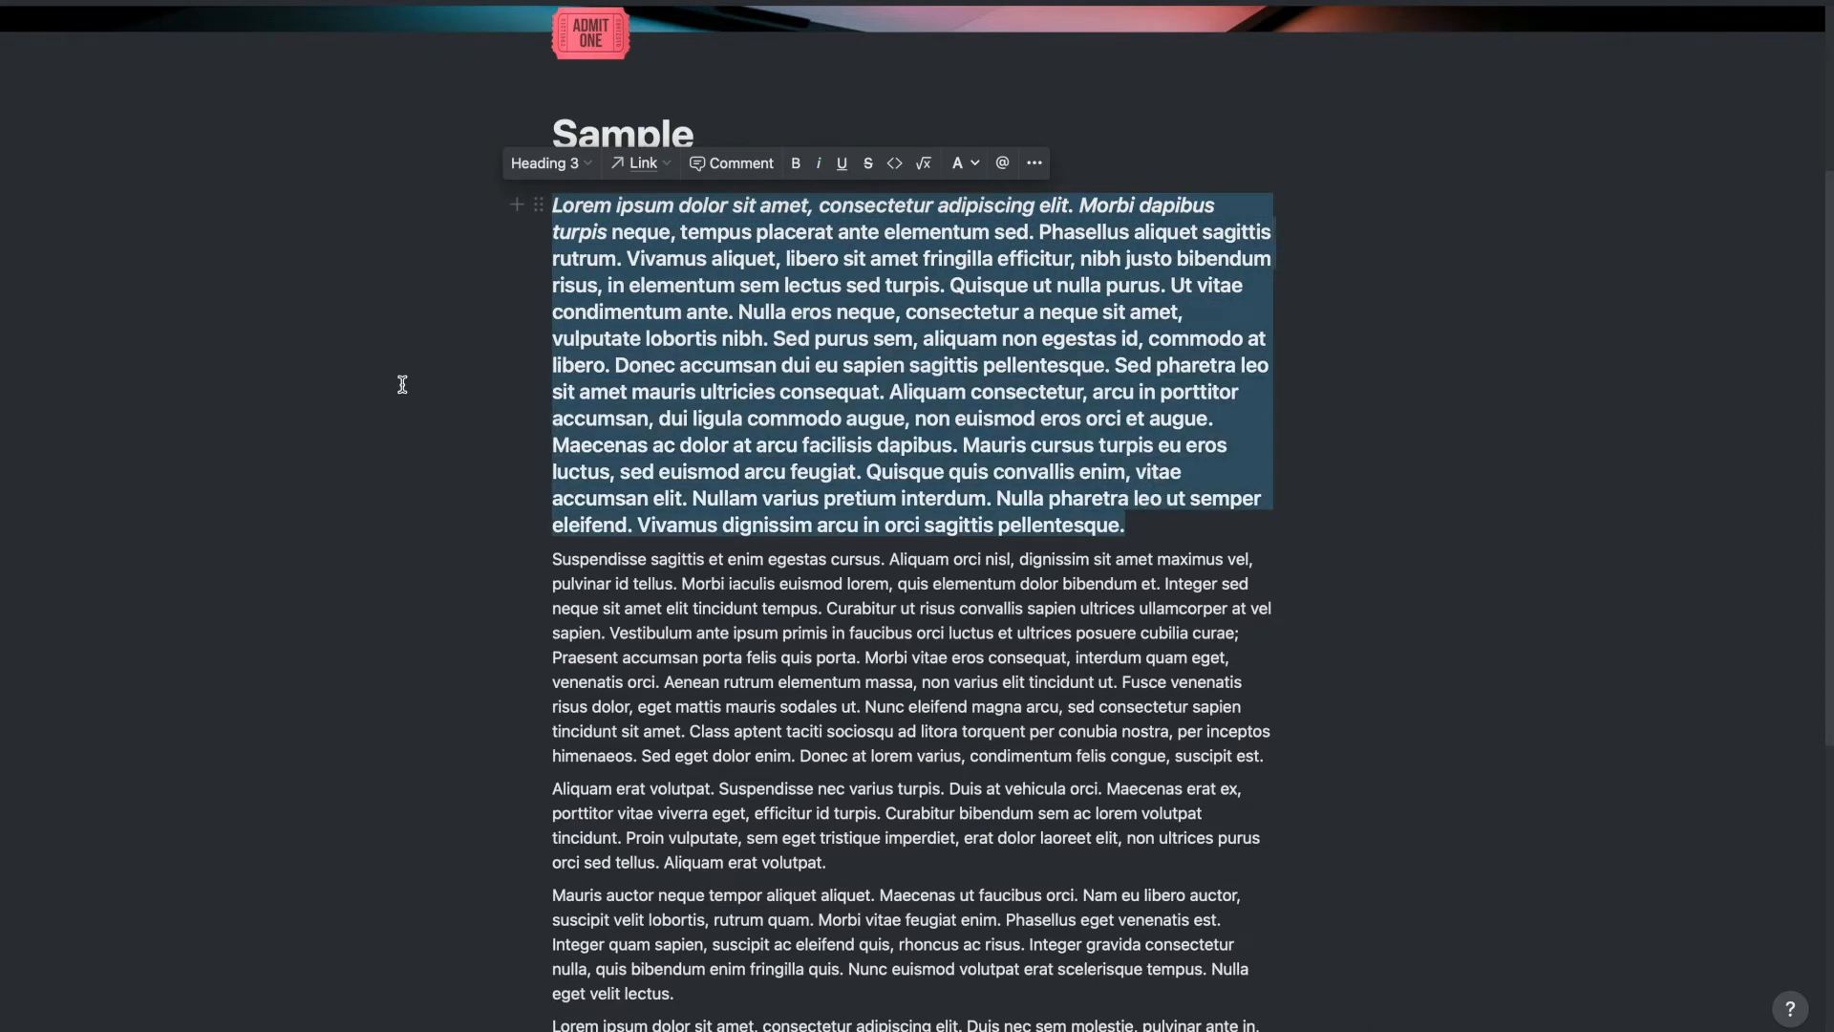
left_click(402, 384)
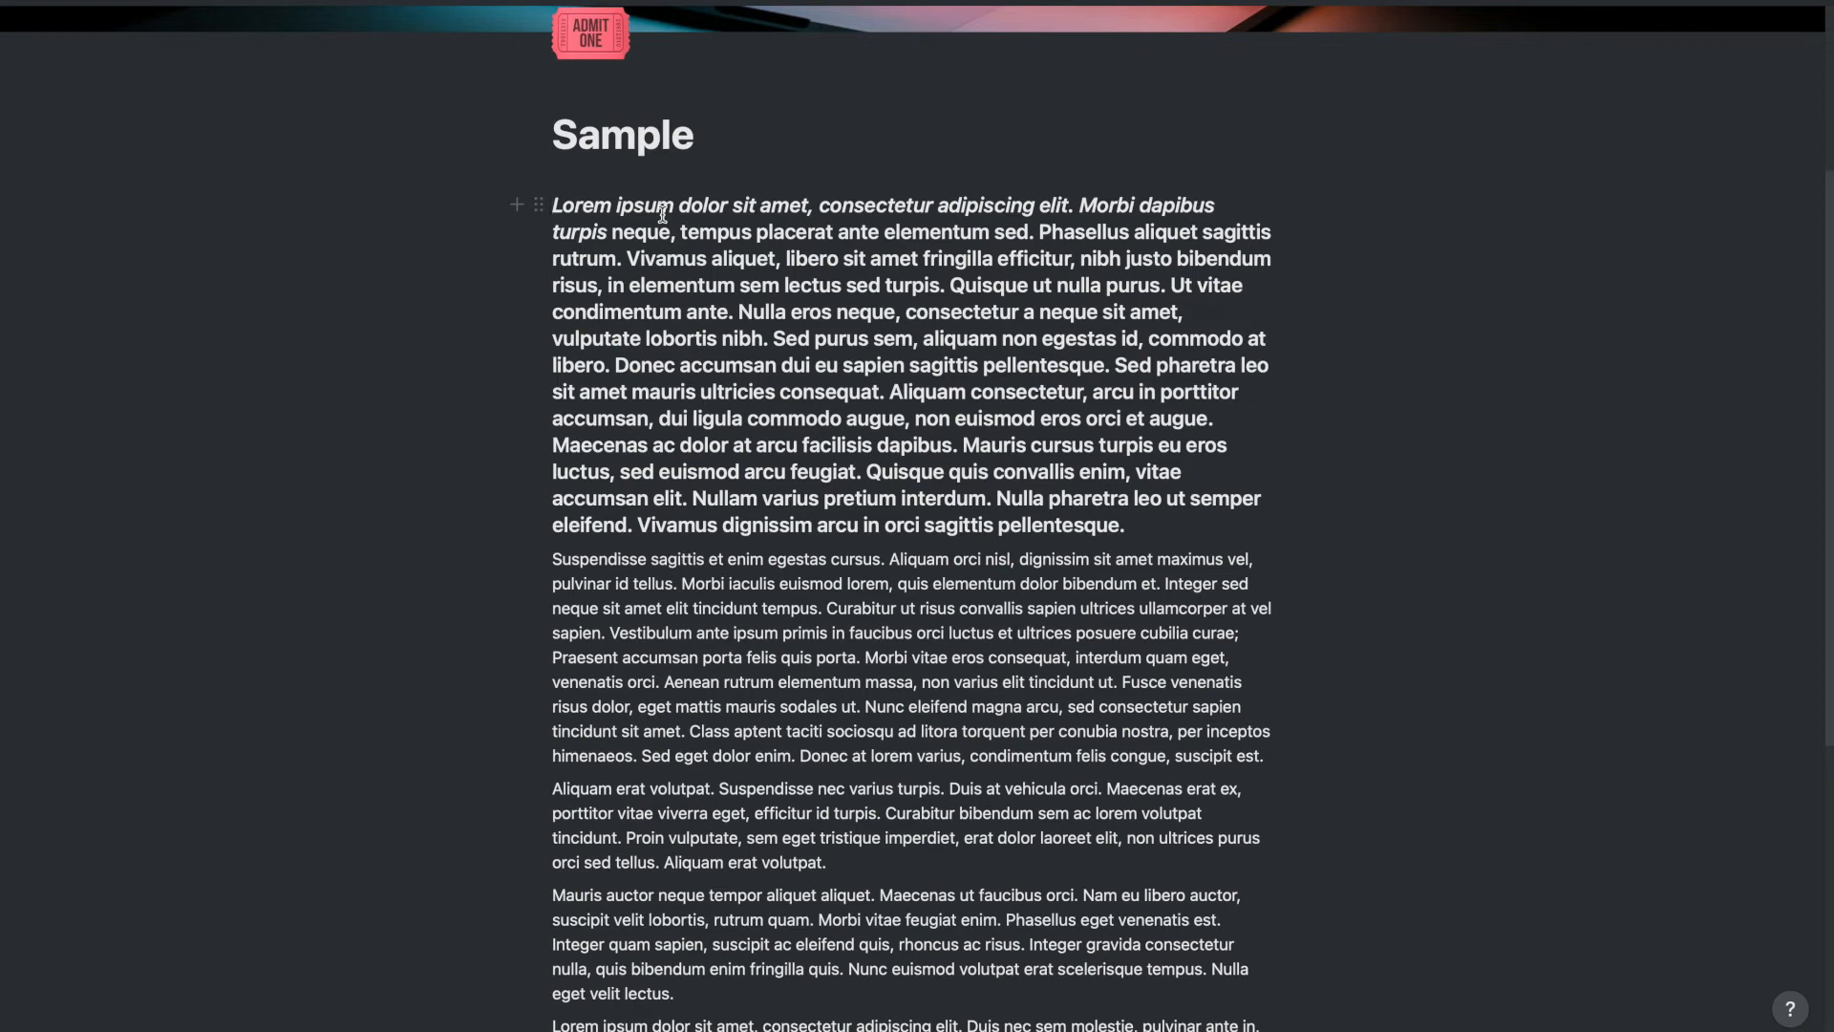
Undo the Heading 3 conversion of the first paragraph.
scroll(682, 349, "down", 2)
scroll(682, 348, "up", 2)
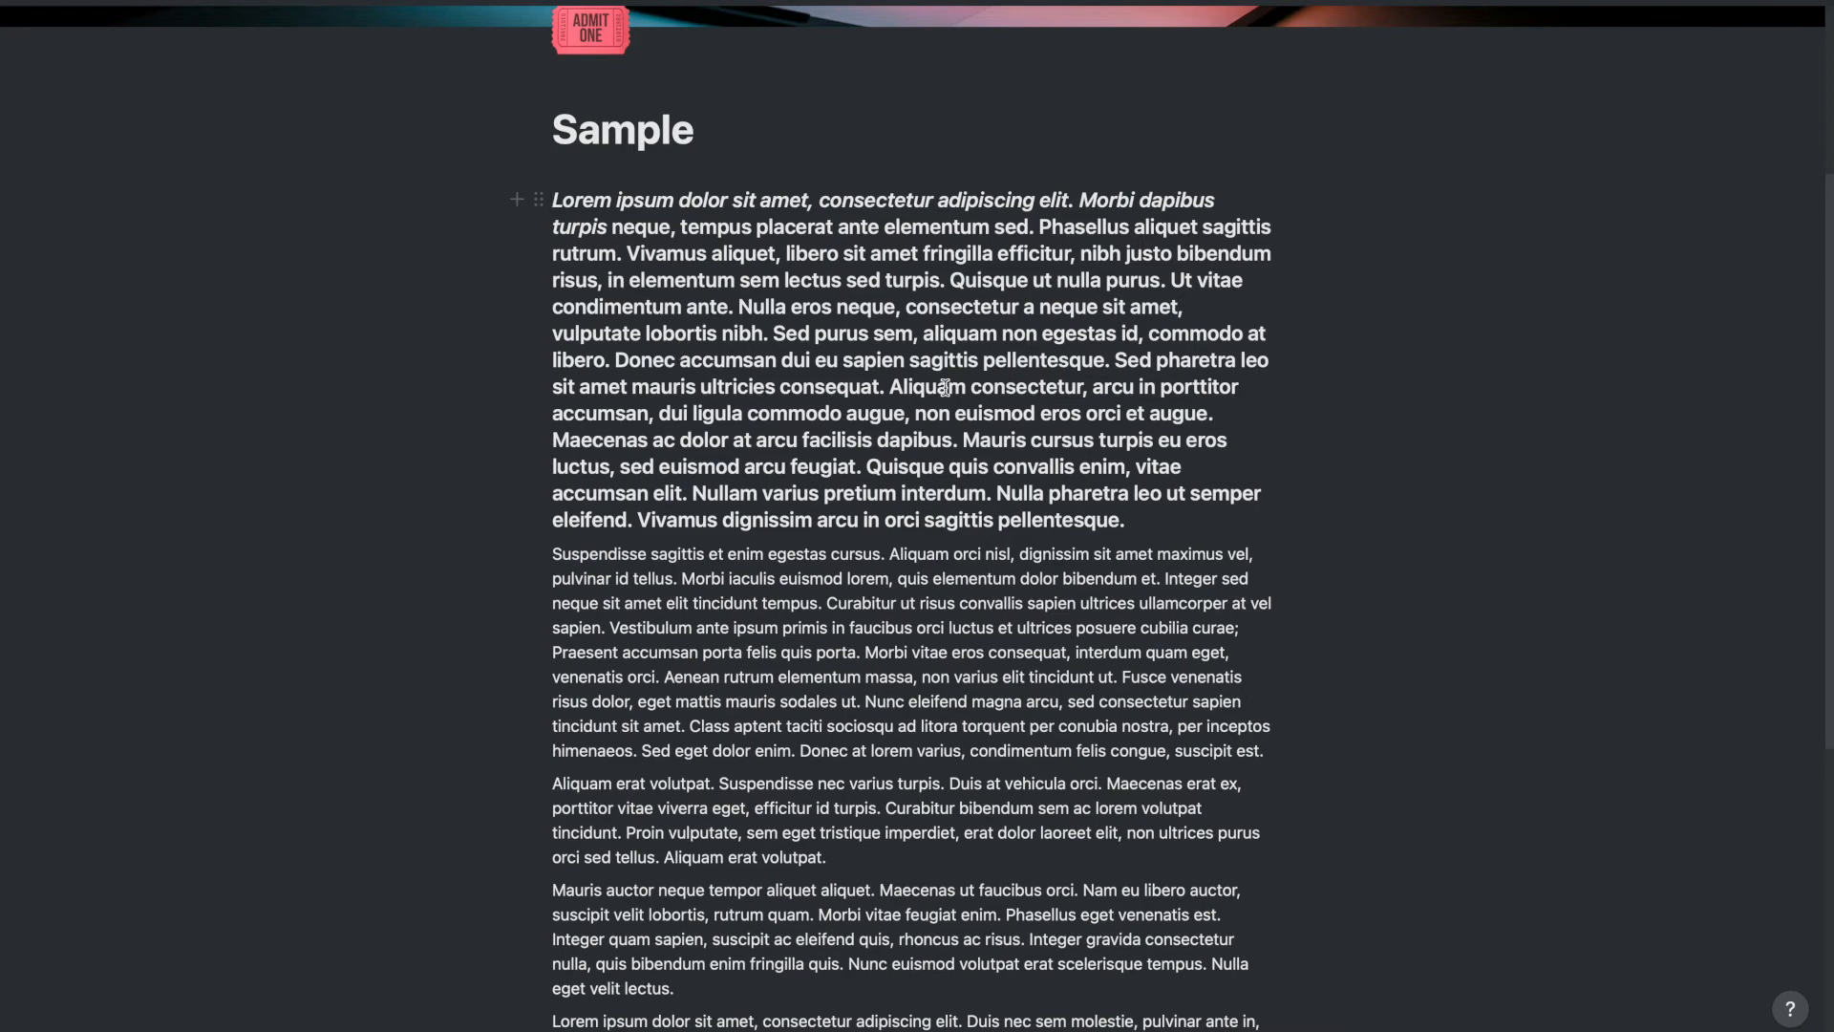
scroll(946, 388, "up", 1)
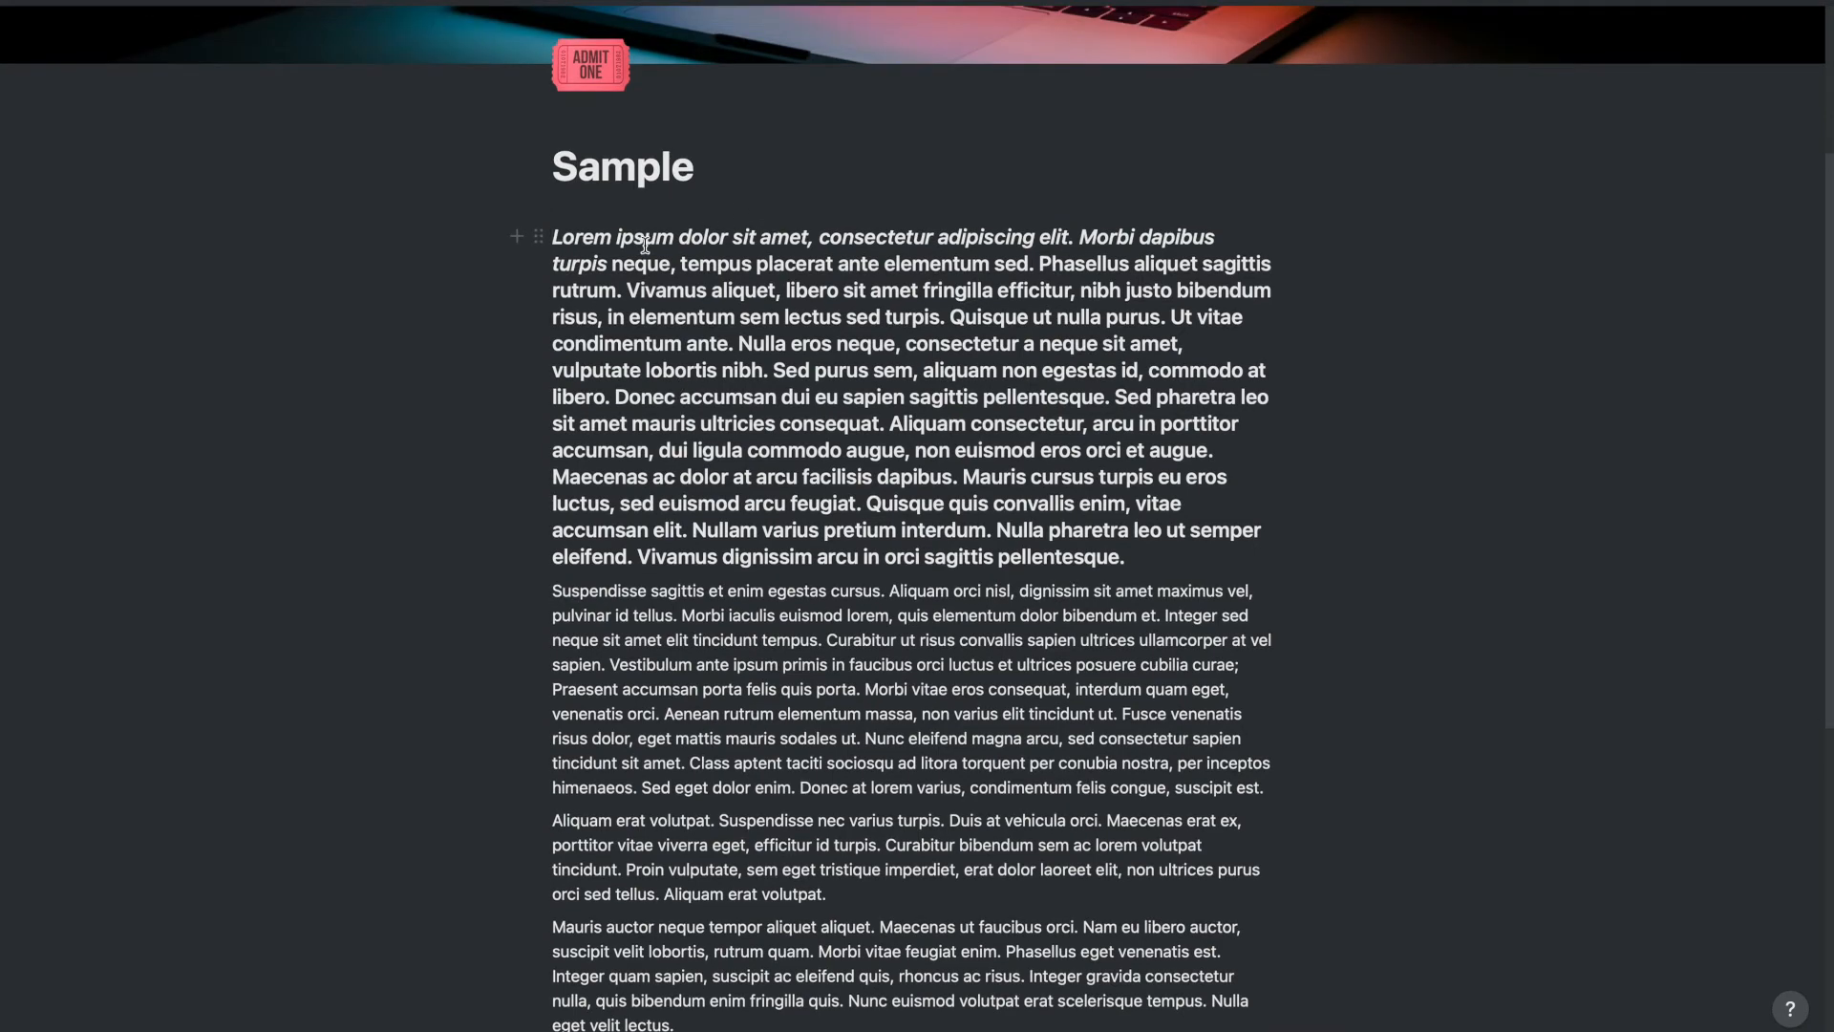
key("ctrl+z")
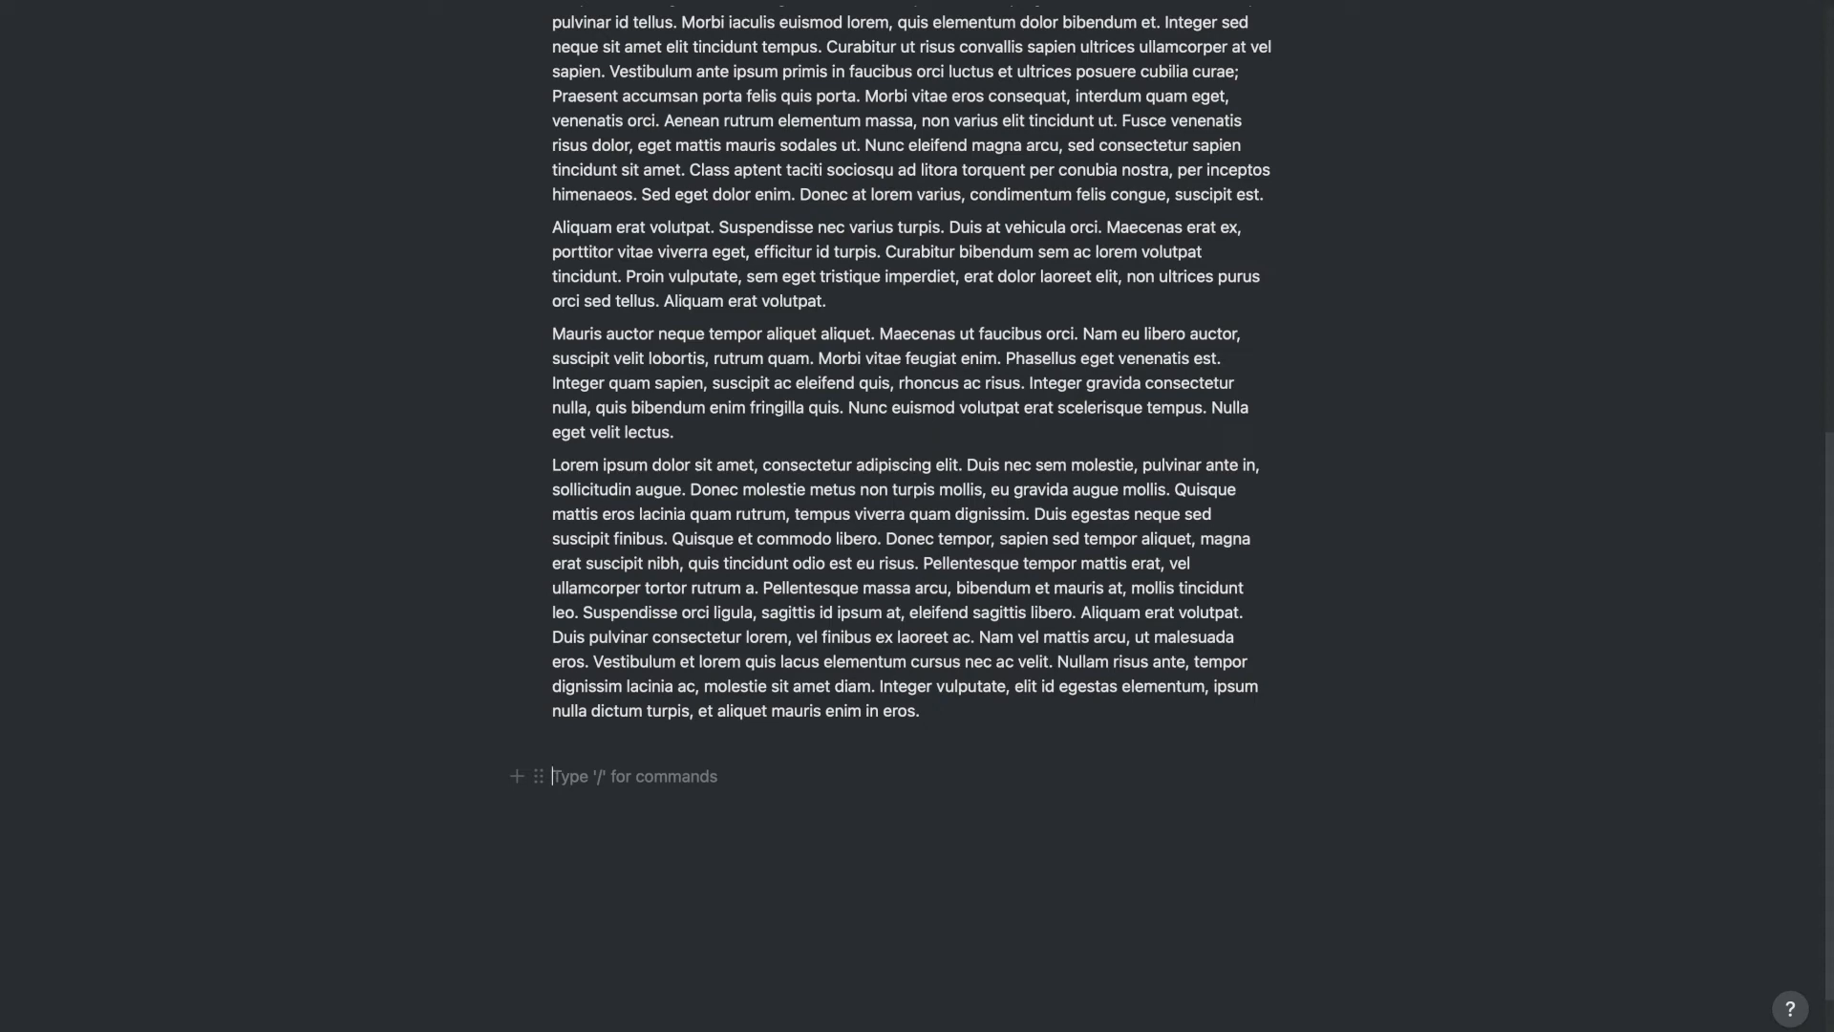
Insert a sub-page block on the empty line below the last paragraph of the Sample page.
type("/")
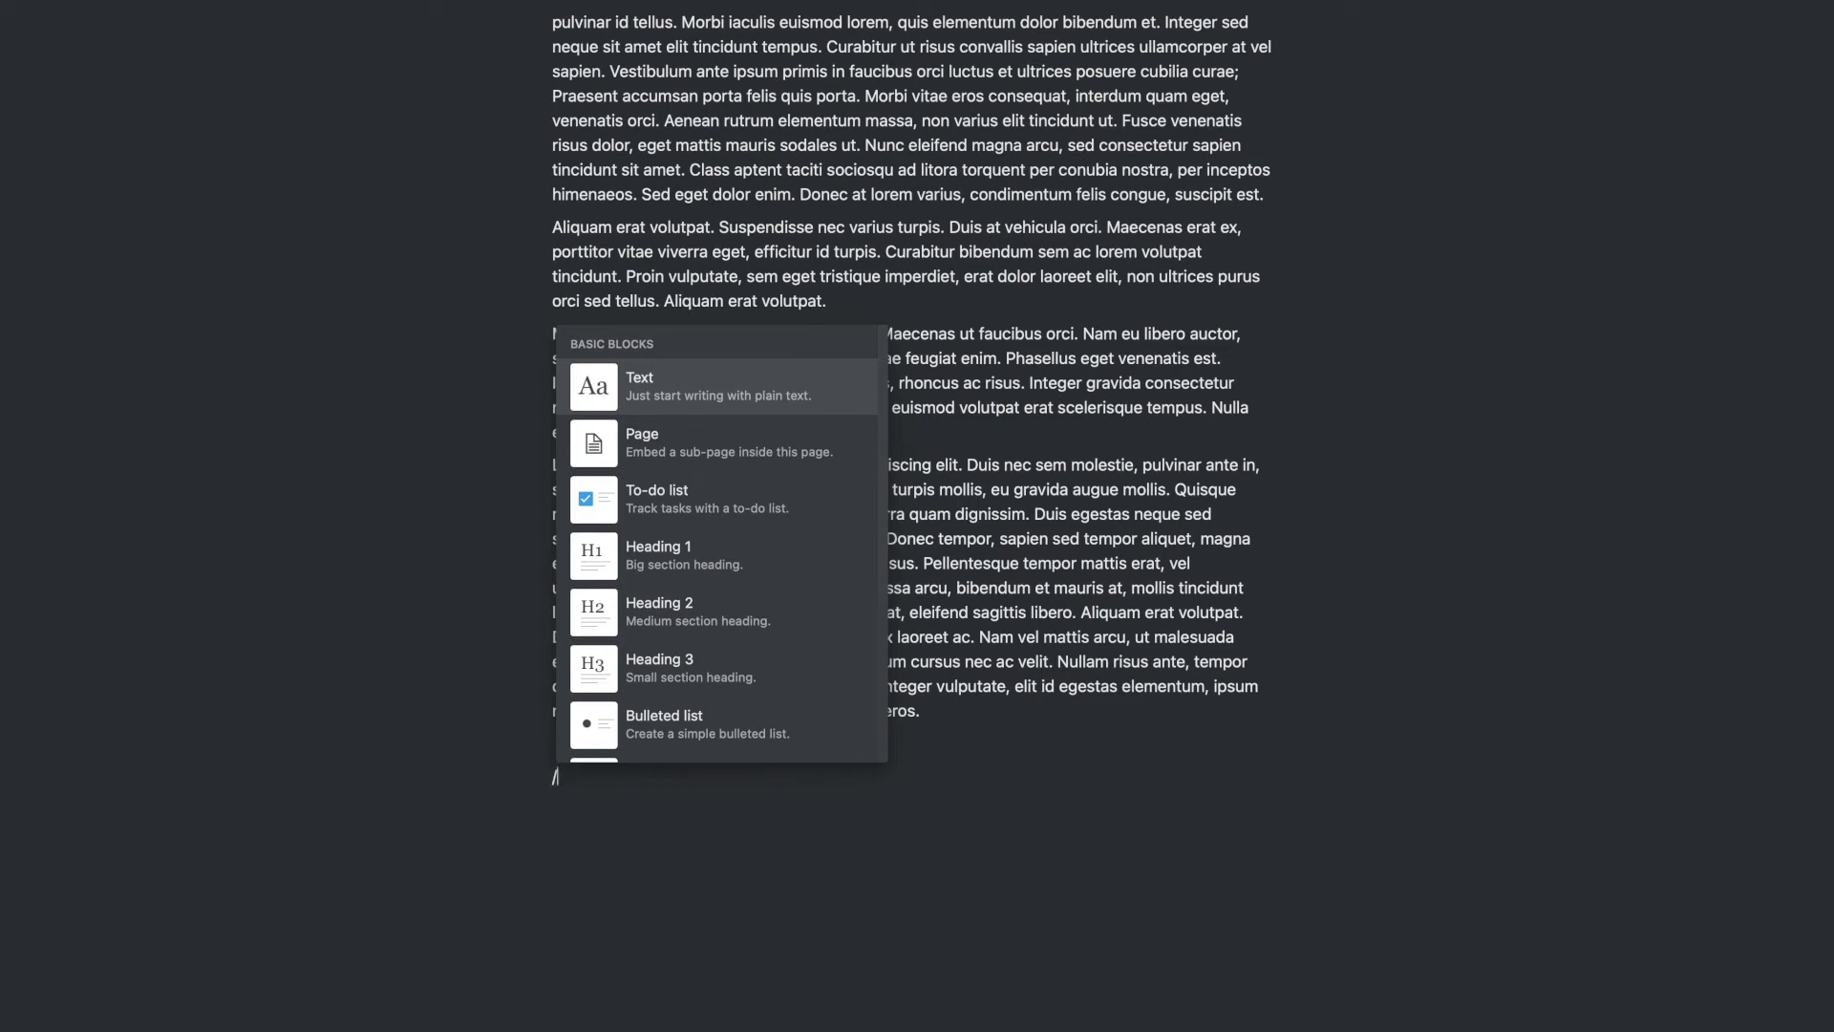
key("Down")
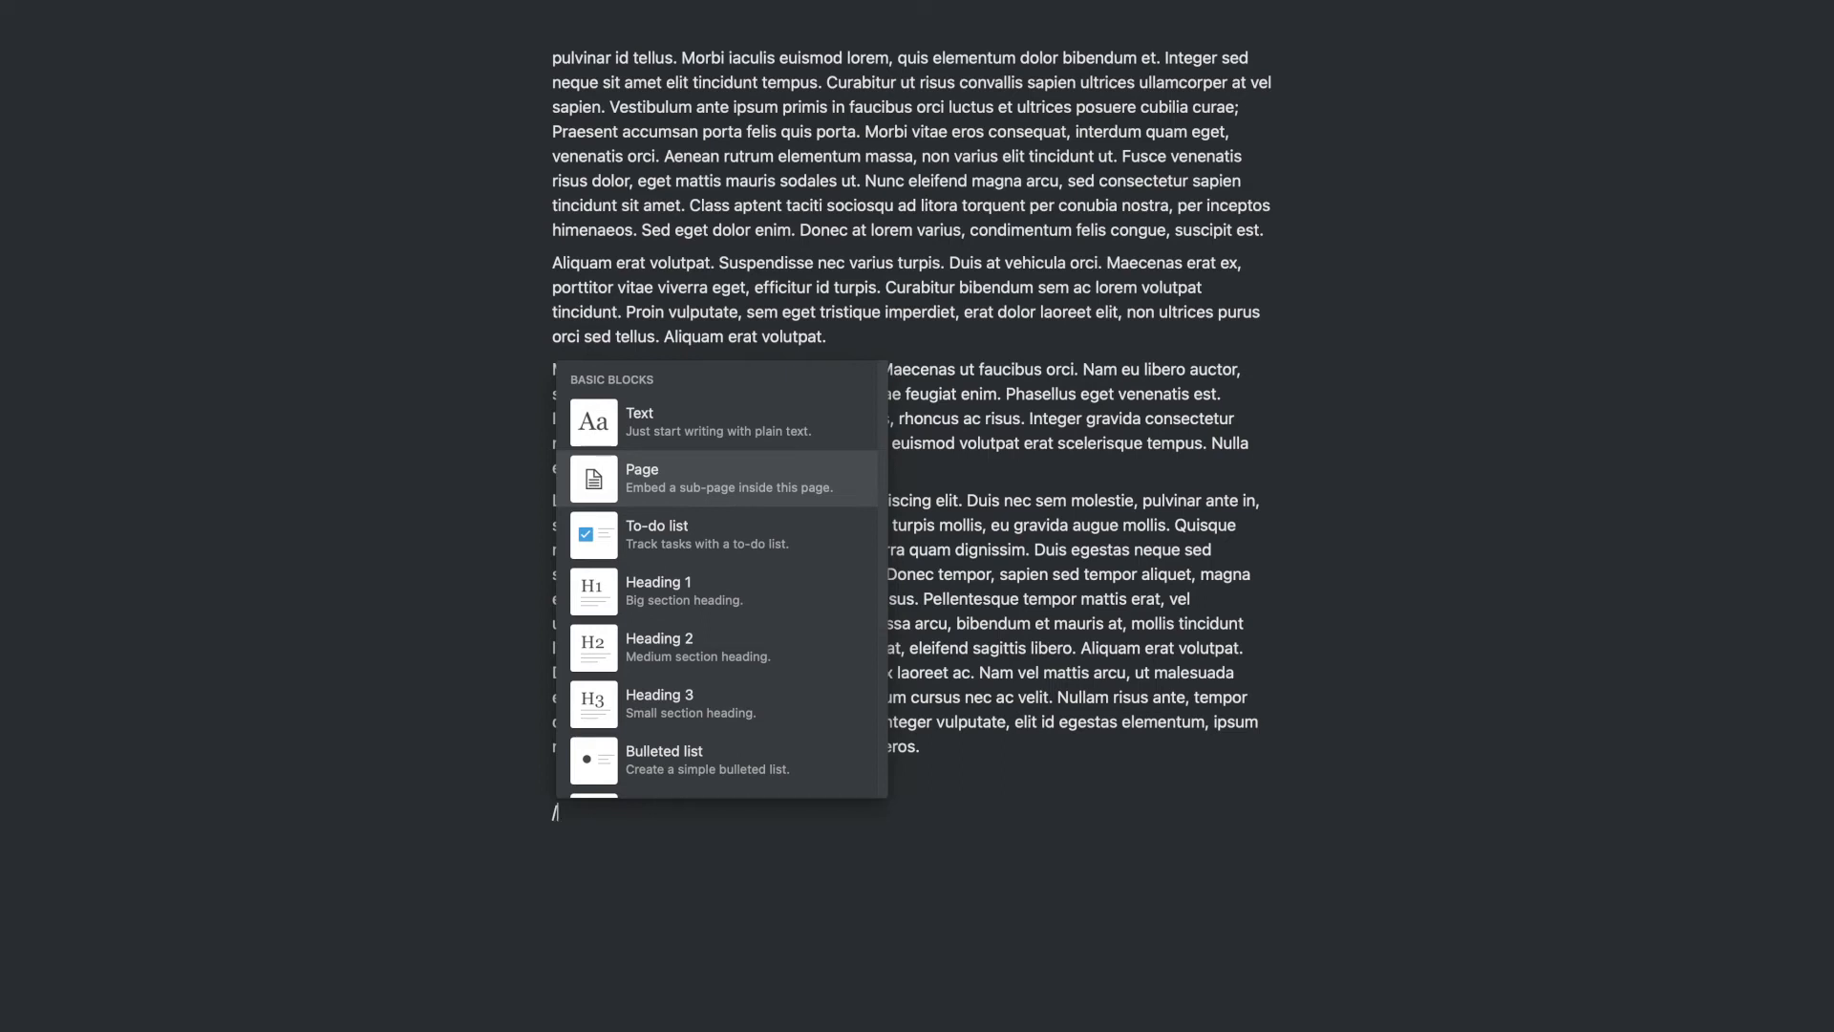
key("Return")
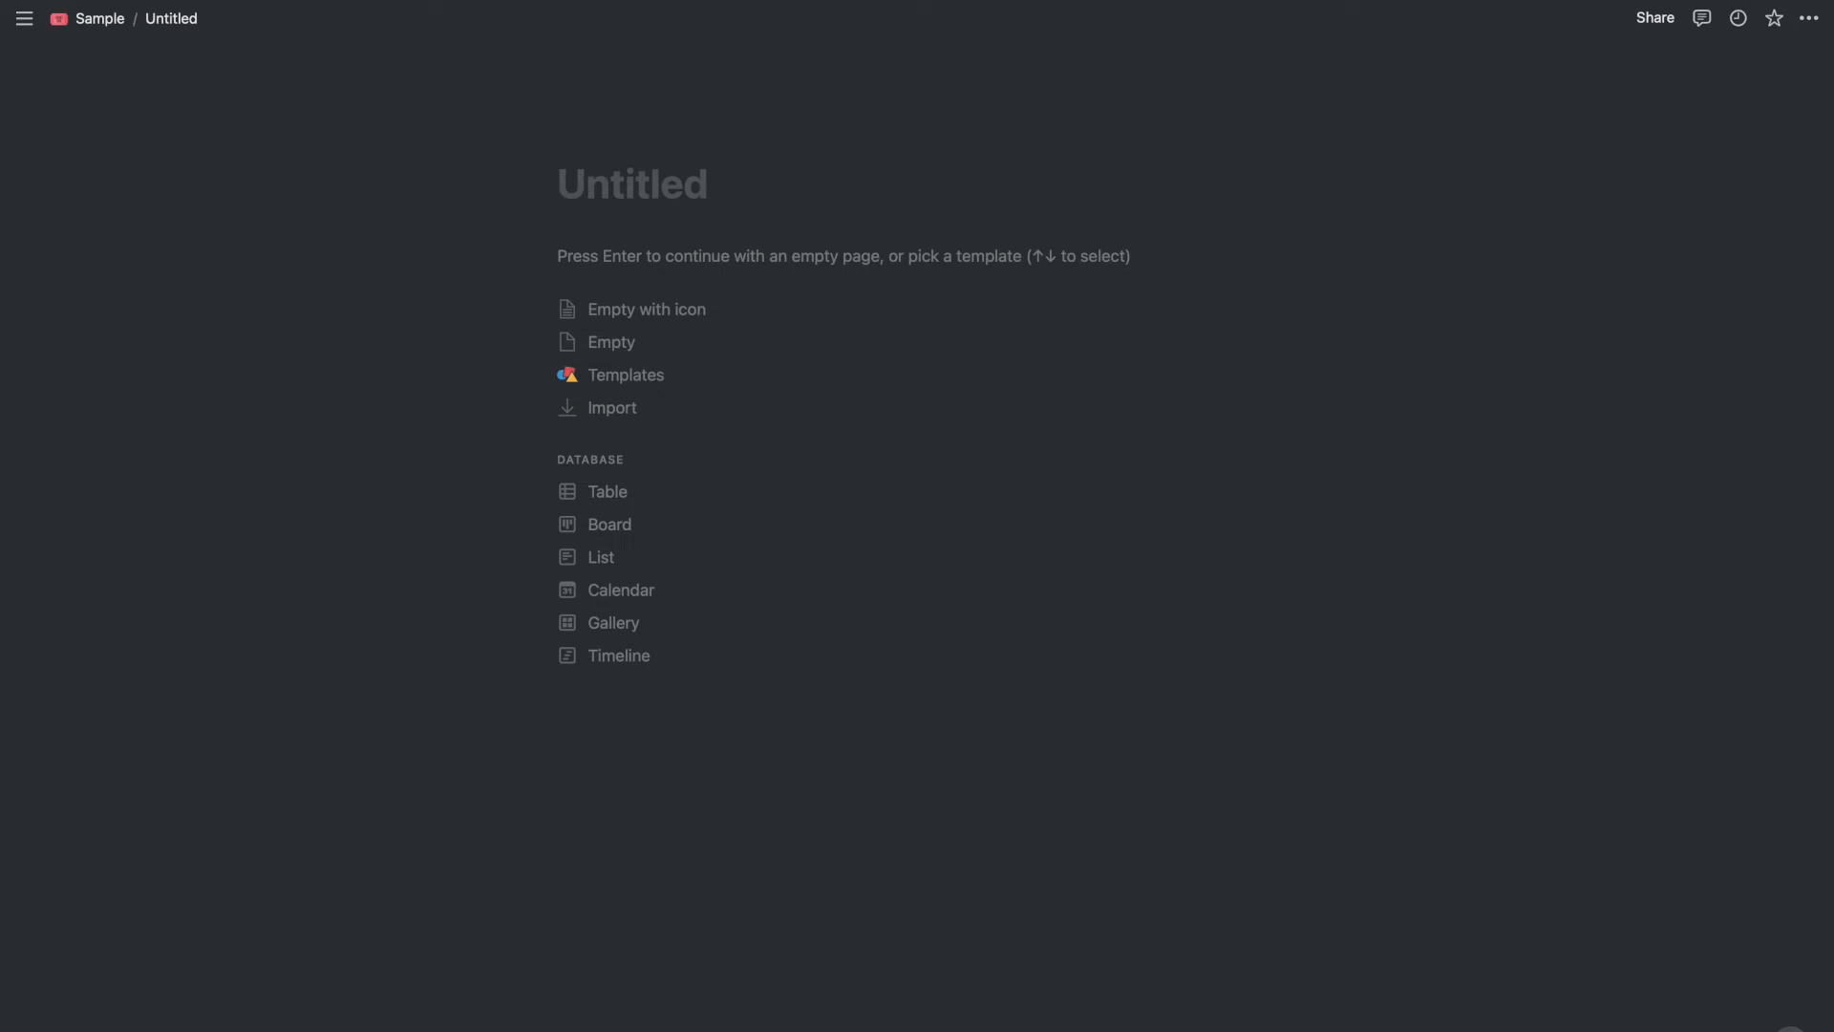
Title the new sub-page "Page 2" and return to its parent Sample page.
type("Page 2")
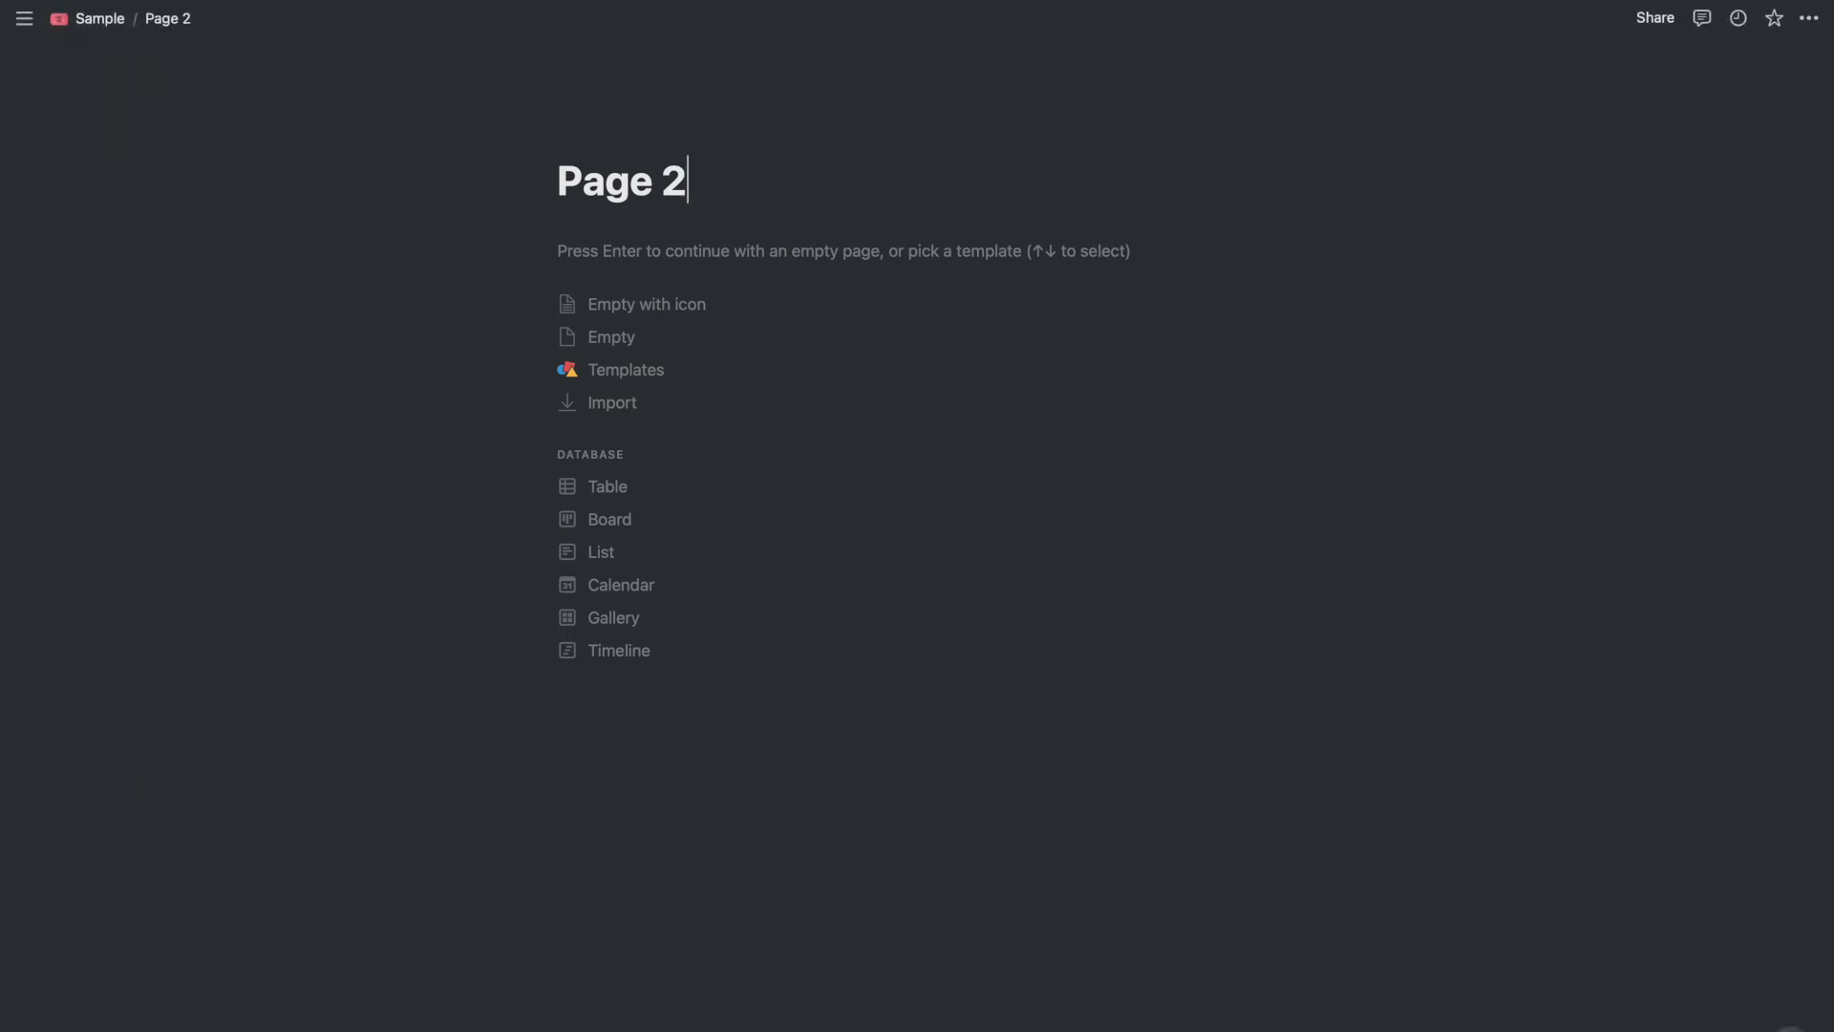
left_click(99, 18)
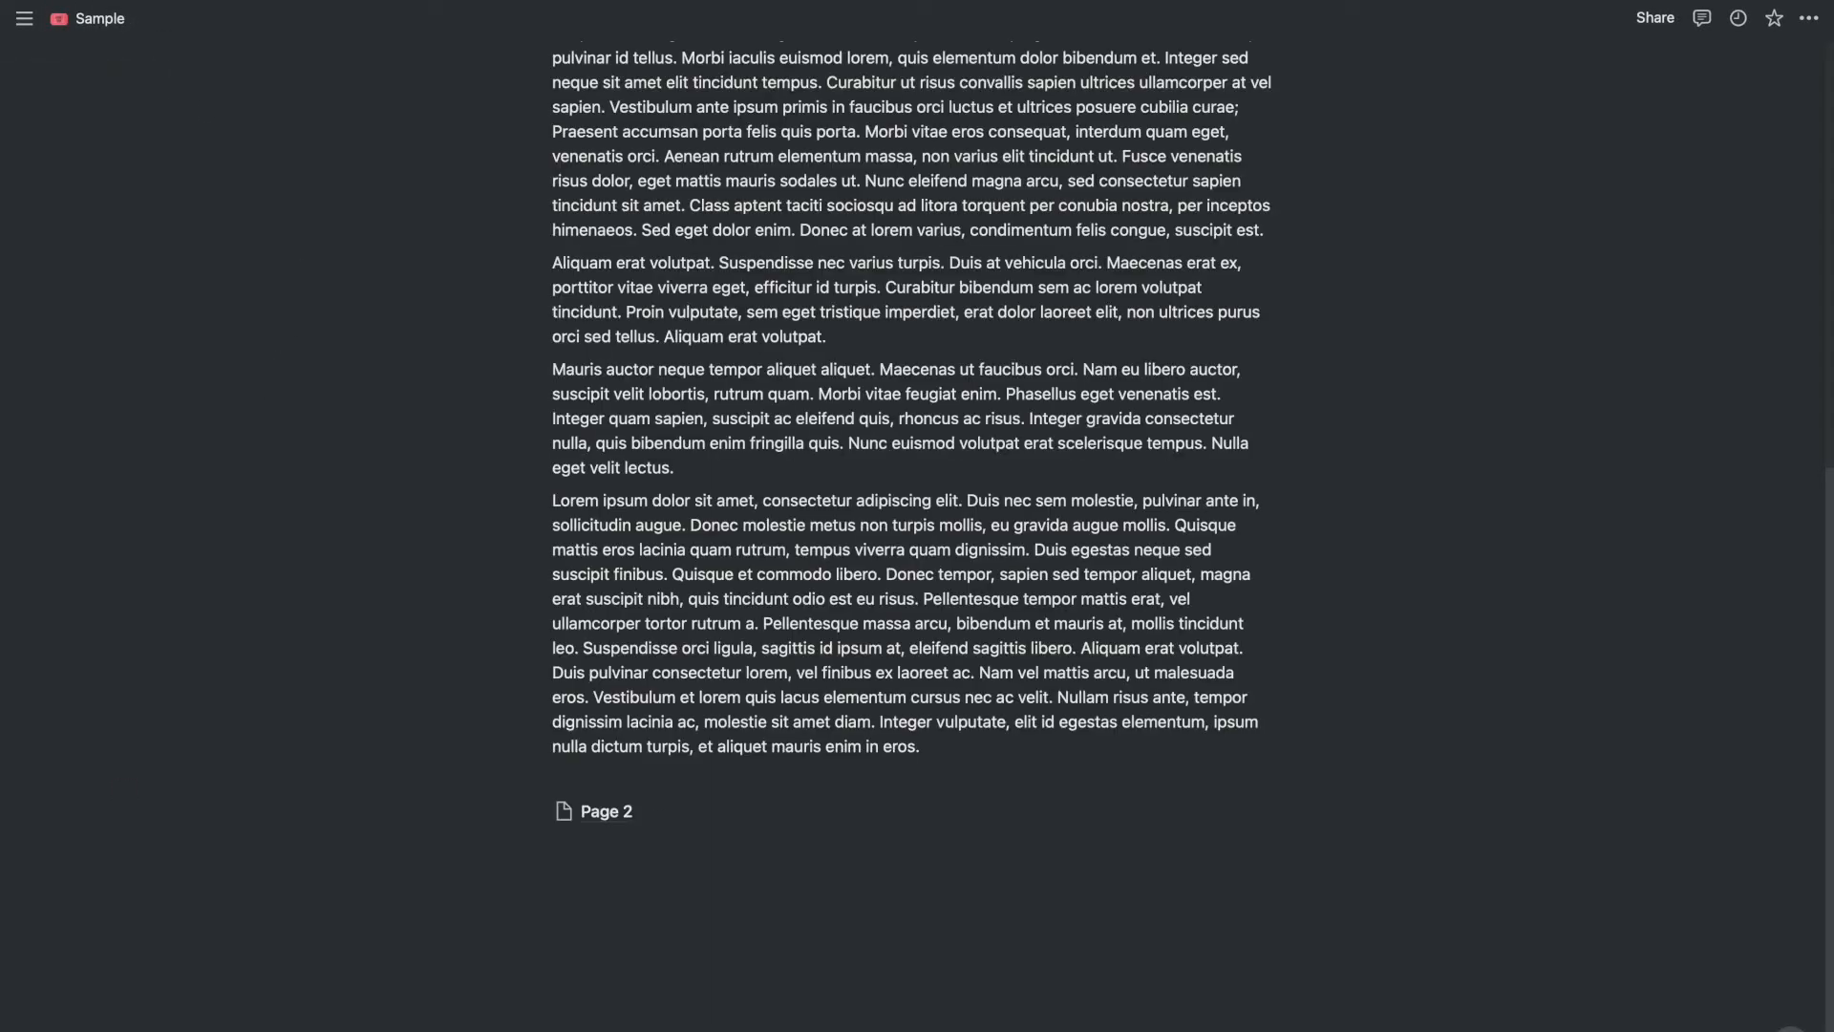
Move the last lorem ipsum paragraph into a second column beside the "Mauris auctor" paragraph.
scroll(735, 625, "up", 1)
scroll(735, 625, "down", 1)
scroll(735, 626, "down", 2)
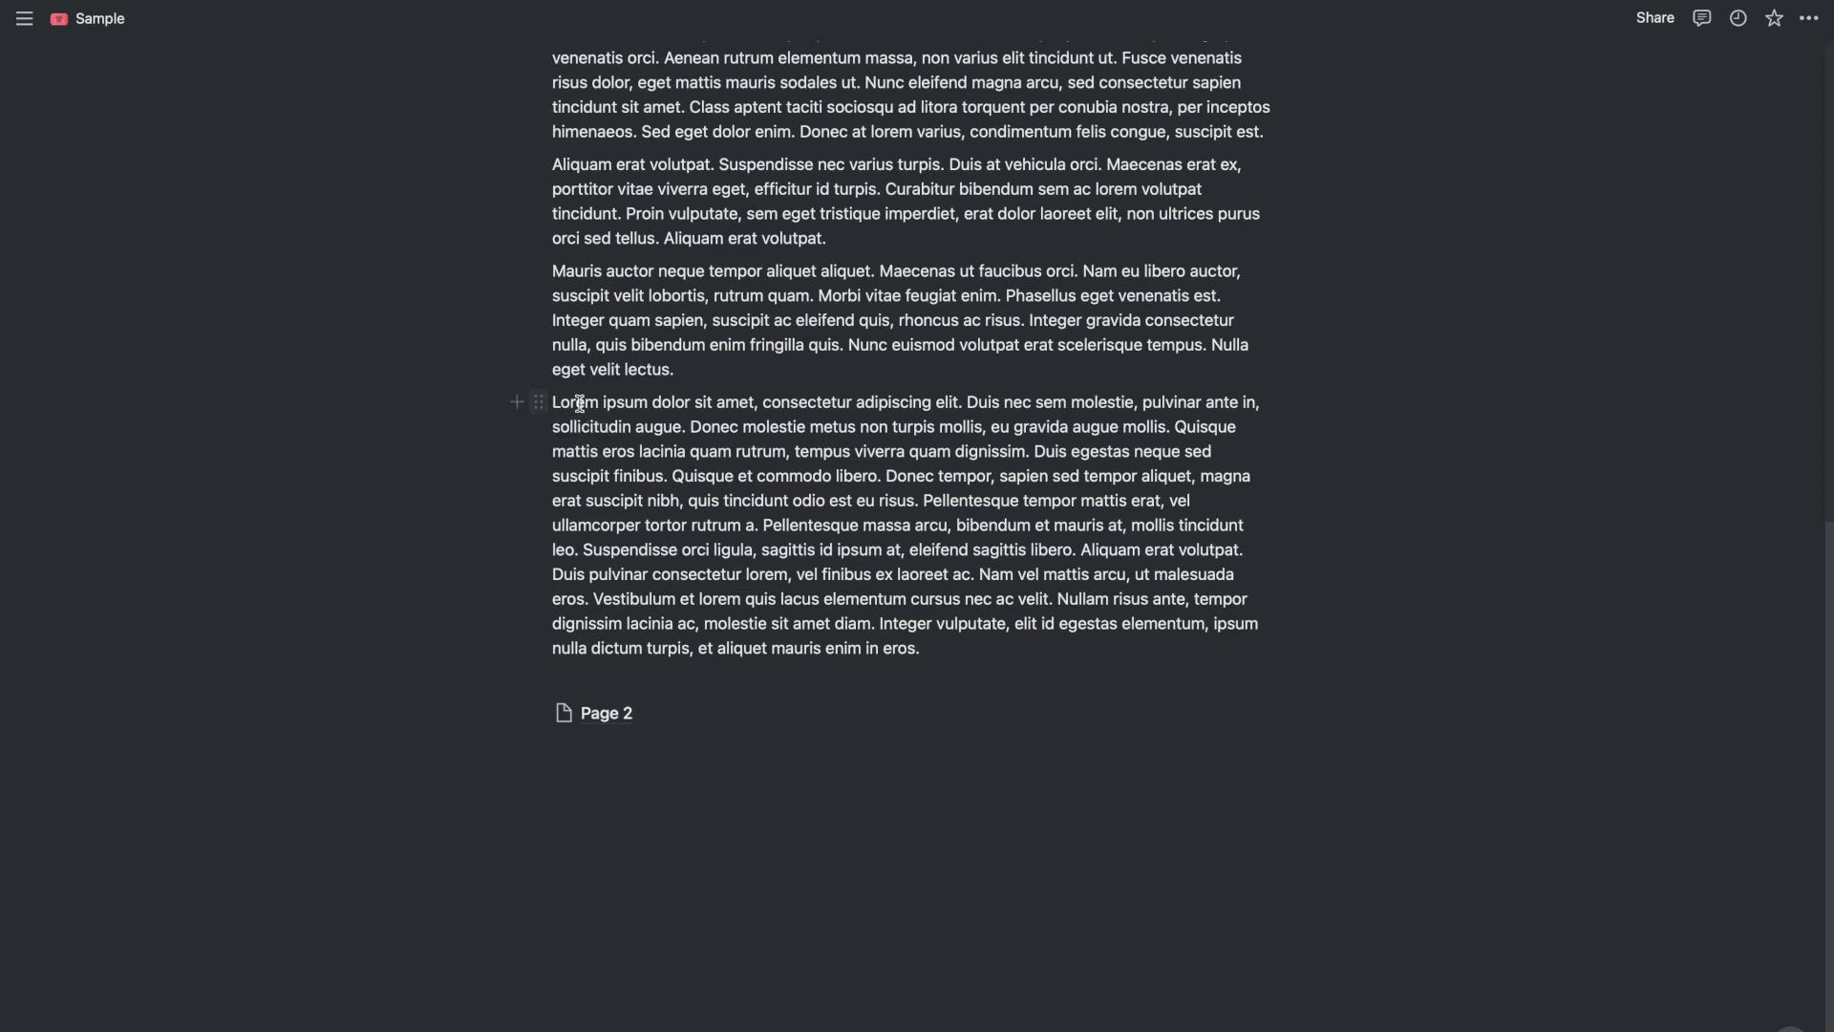
mouse_move(540, 406)
left_mouse_down()
mouse_move(592, 616)
mouse_move(601, 777)
mouse_move(553, 937)
mouse_move(614, 442)
mouse_move(619, 115)
mouse_move(634, 478)
mouse_move(621, 86)
mouse_move(635, 796)
mouse_move(594, 430)
mouse_move(573, 404)
left_mouse_up()
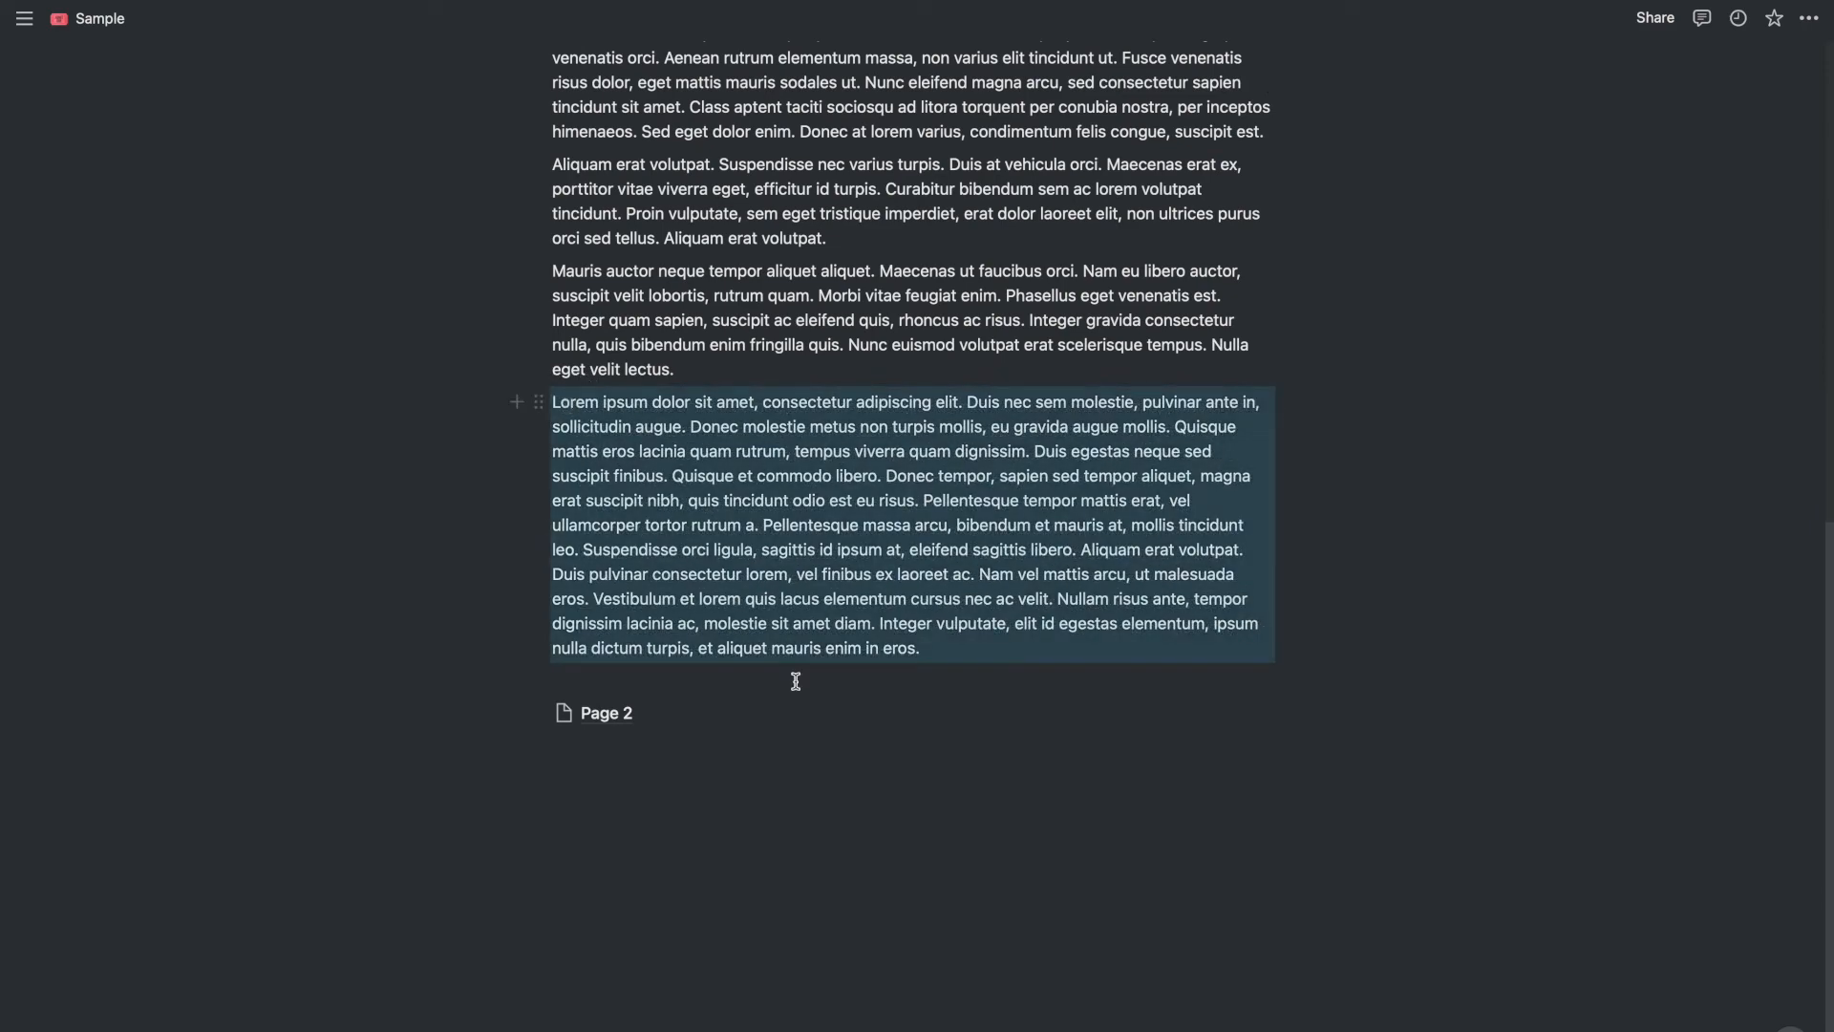
left_click(811, 744)
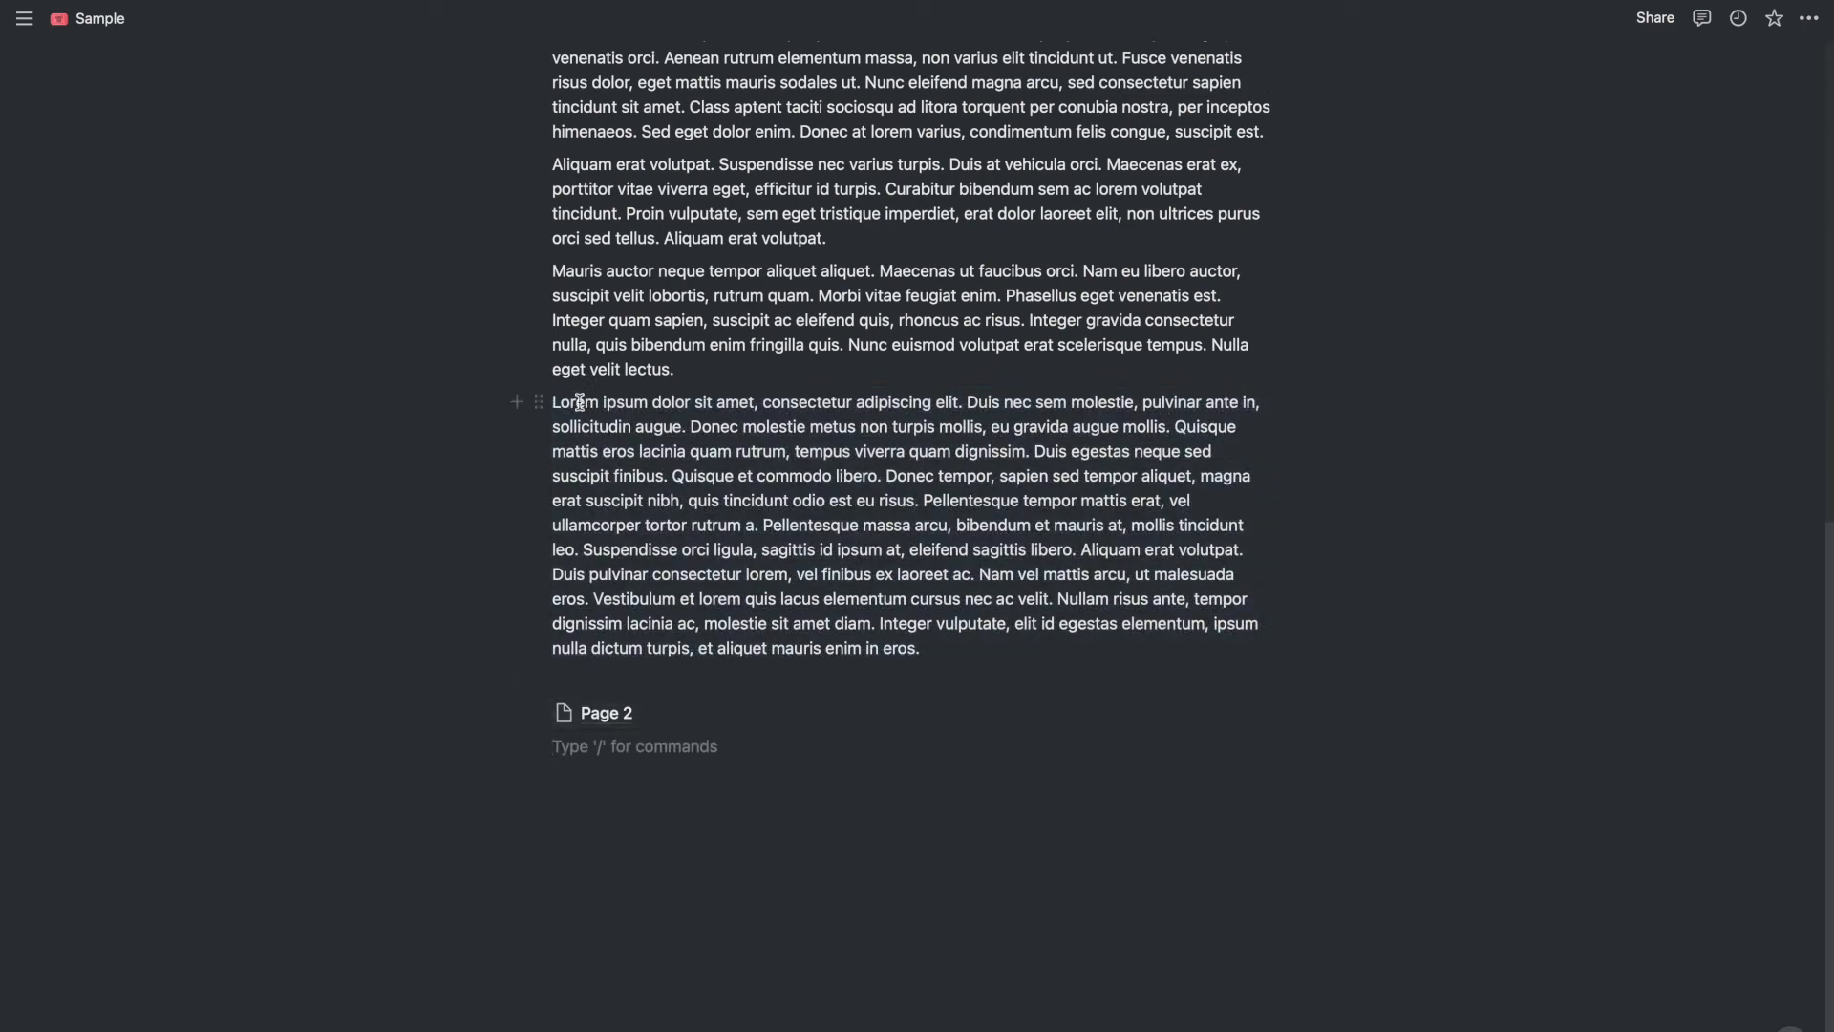
left_click_drag(539, 405, 1366, 455)
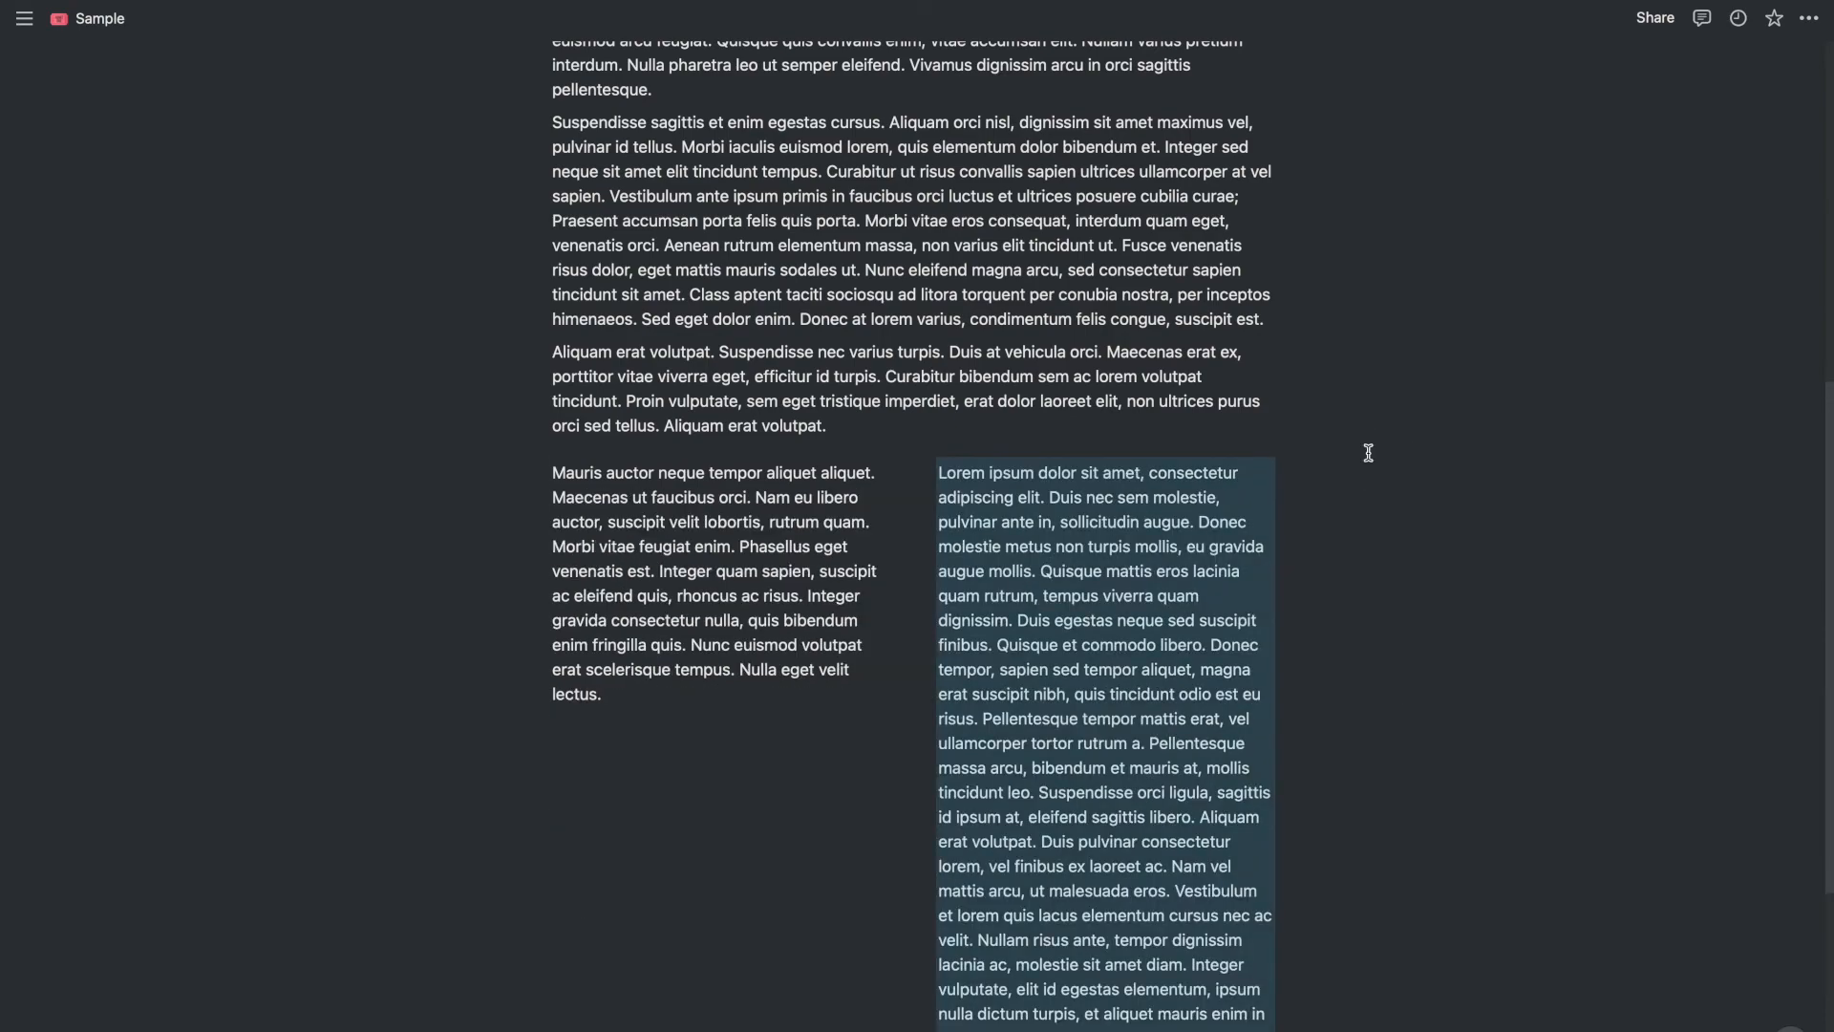
Move the "Suspendisse sagittis" paragraph into a second column beside the first paragraph under the page title.
scroll(1282, 512, "down", 4)
scroll(1496, 522, "up", 1)
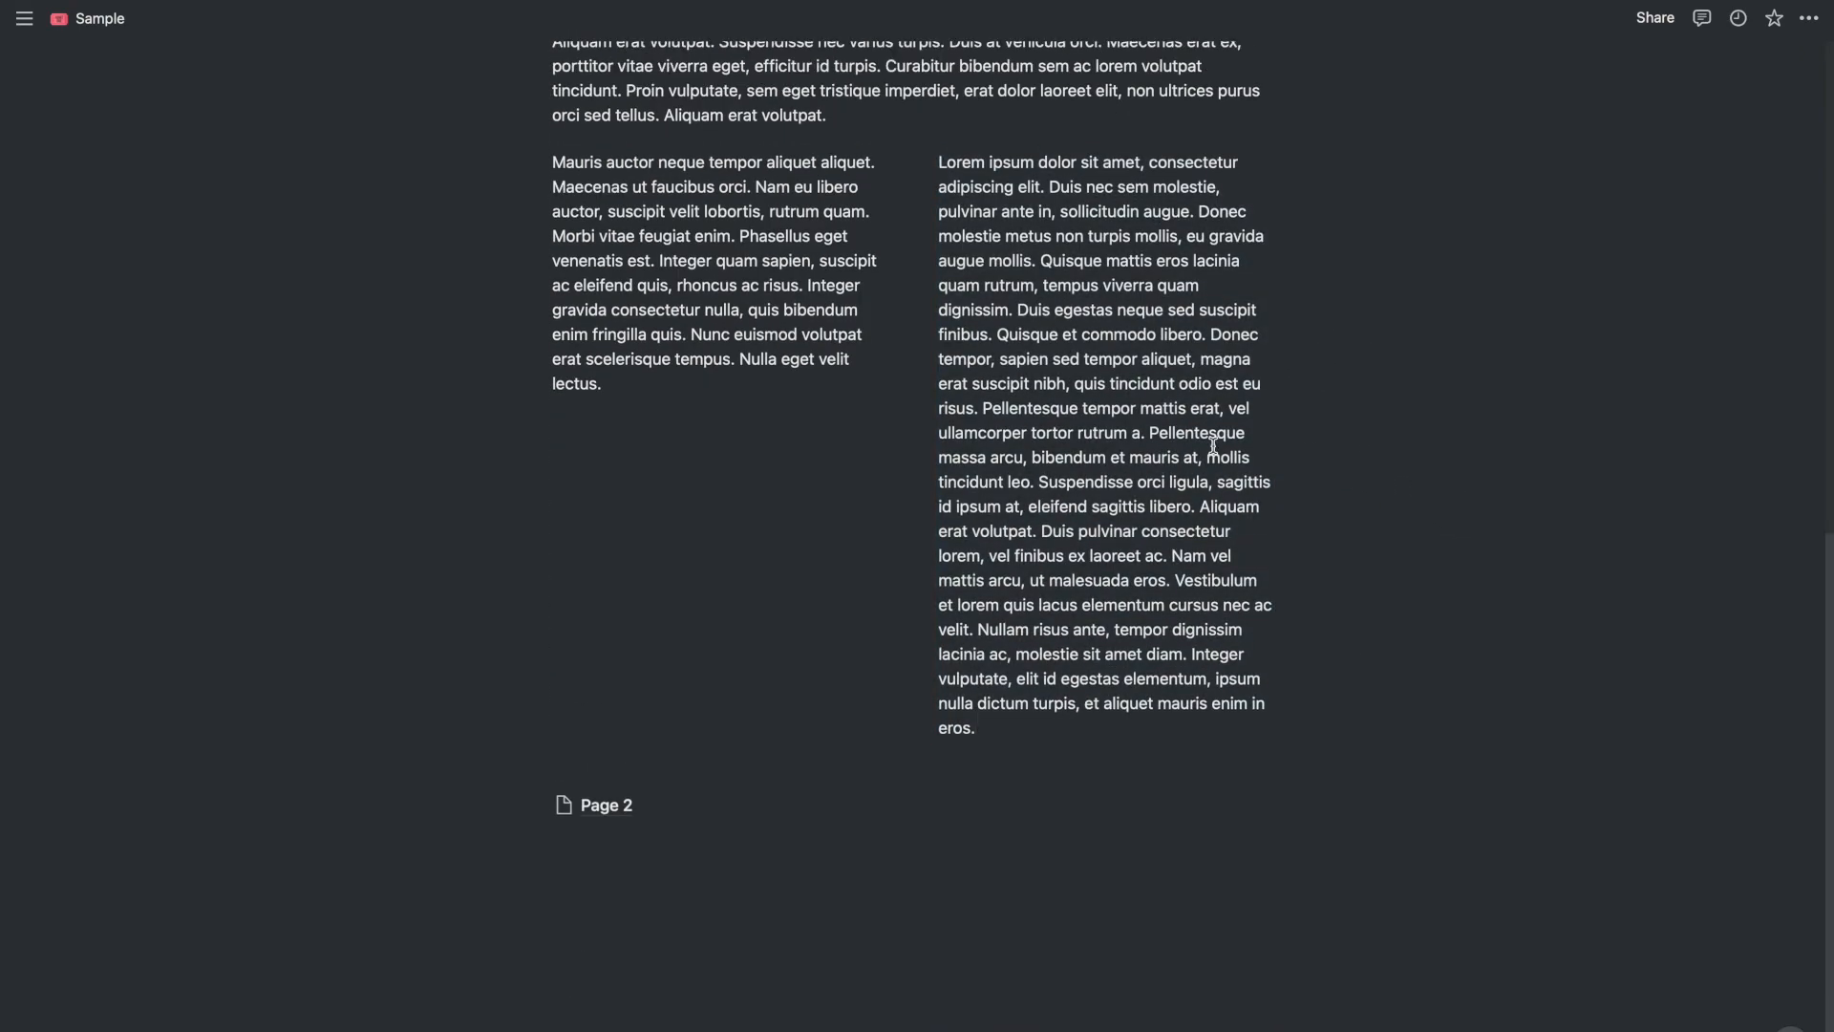
scroll(1055, 194, "up", 6)
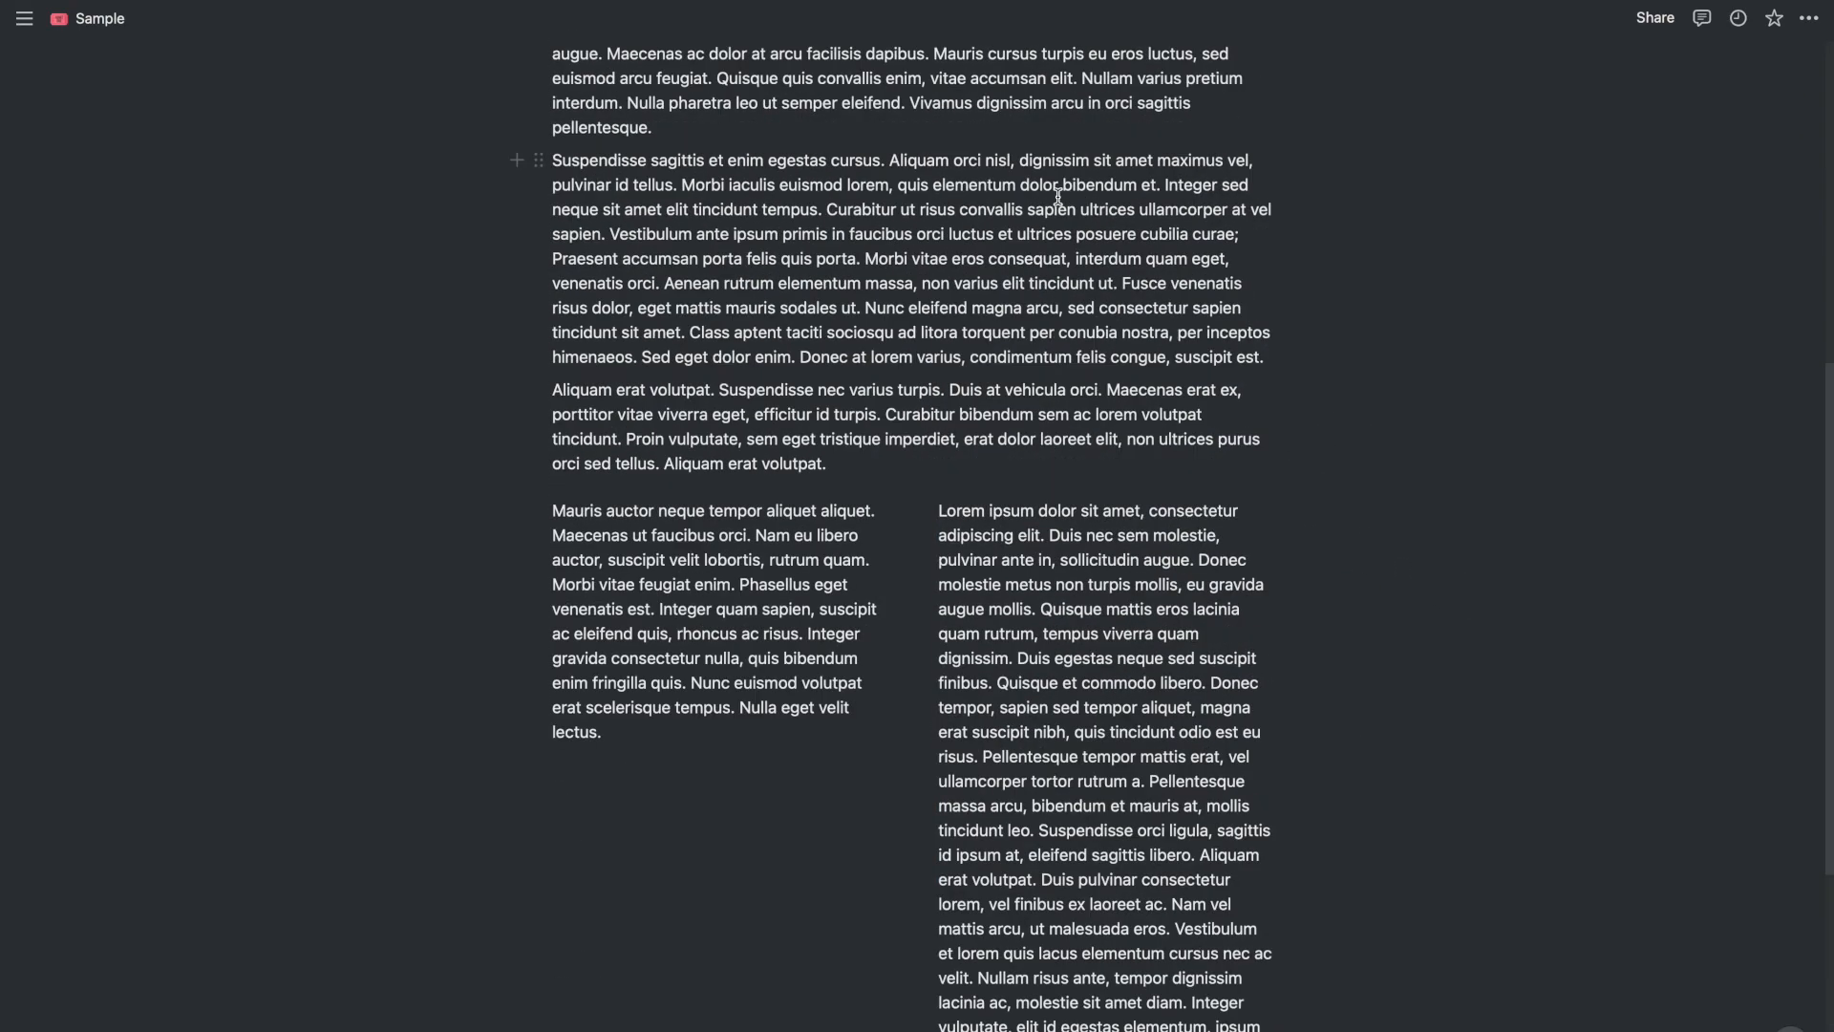
scroll(1058, 196, "up", 4)
left_click_drag(532, 717, 1313, 448)
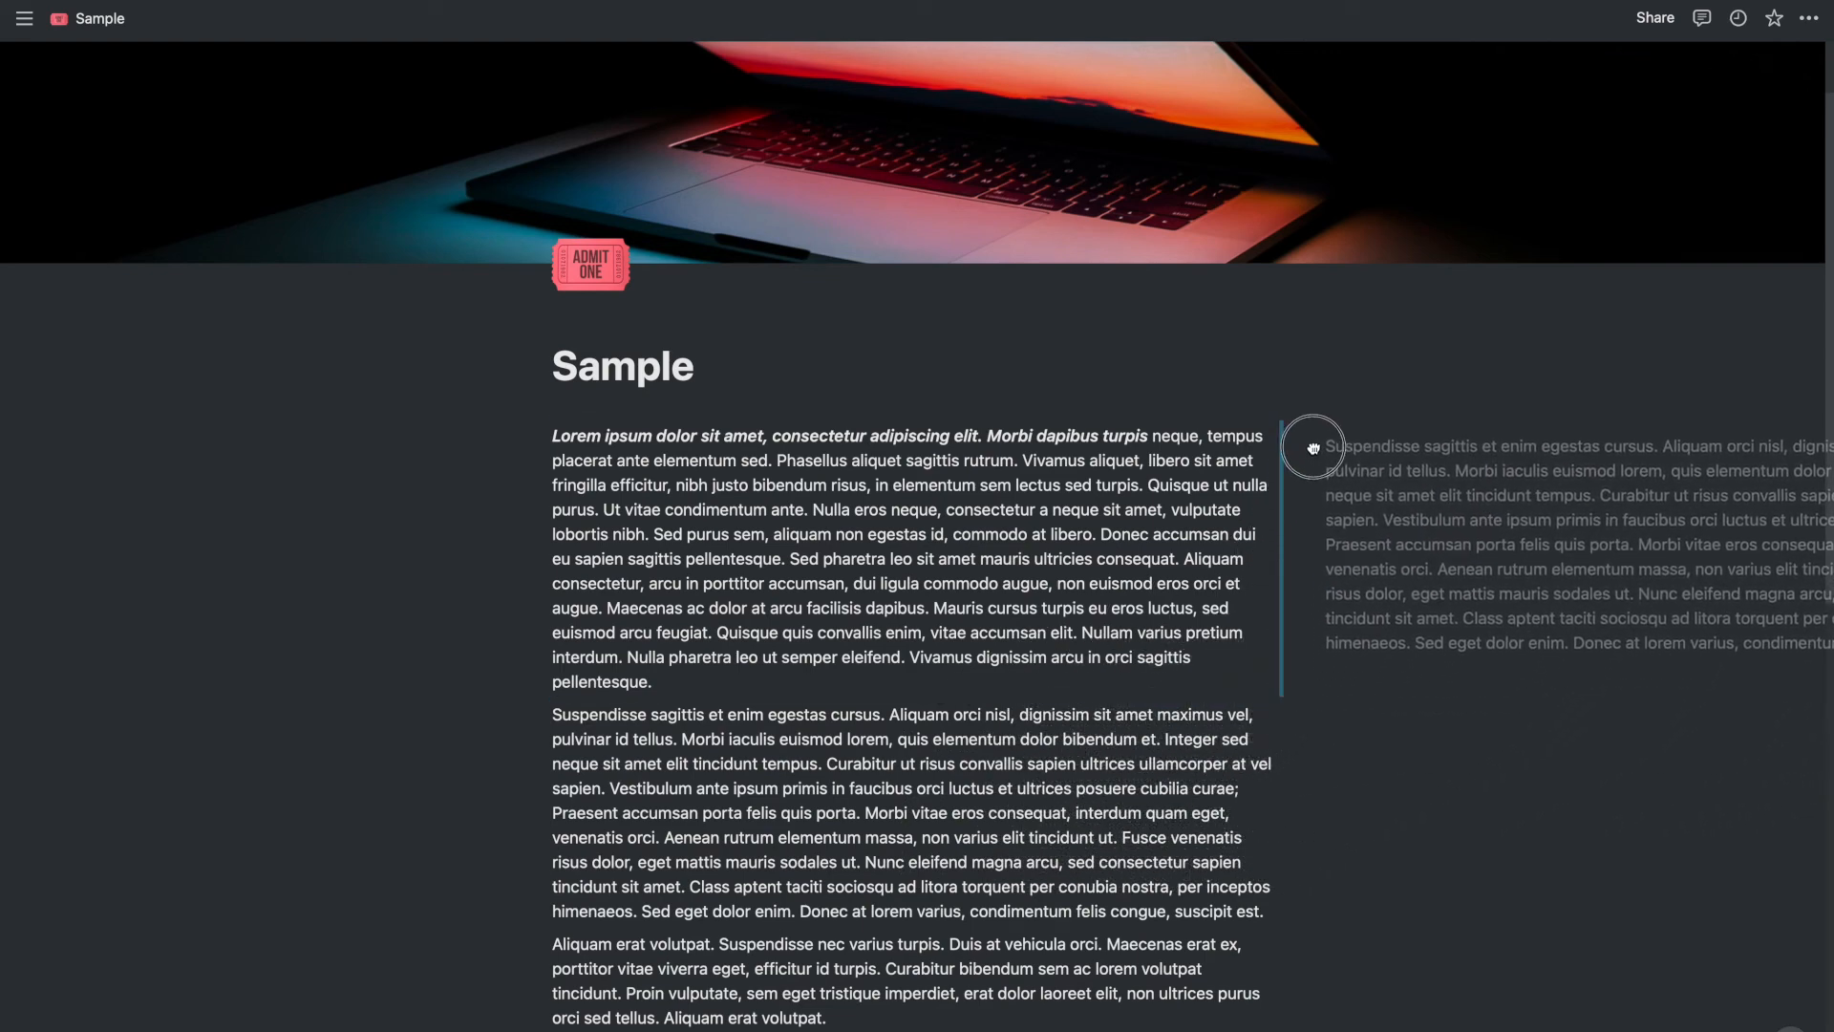
left_click_drag(1314, 448, 1313, 447)
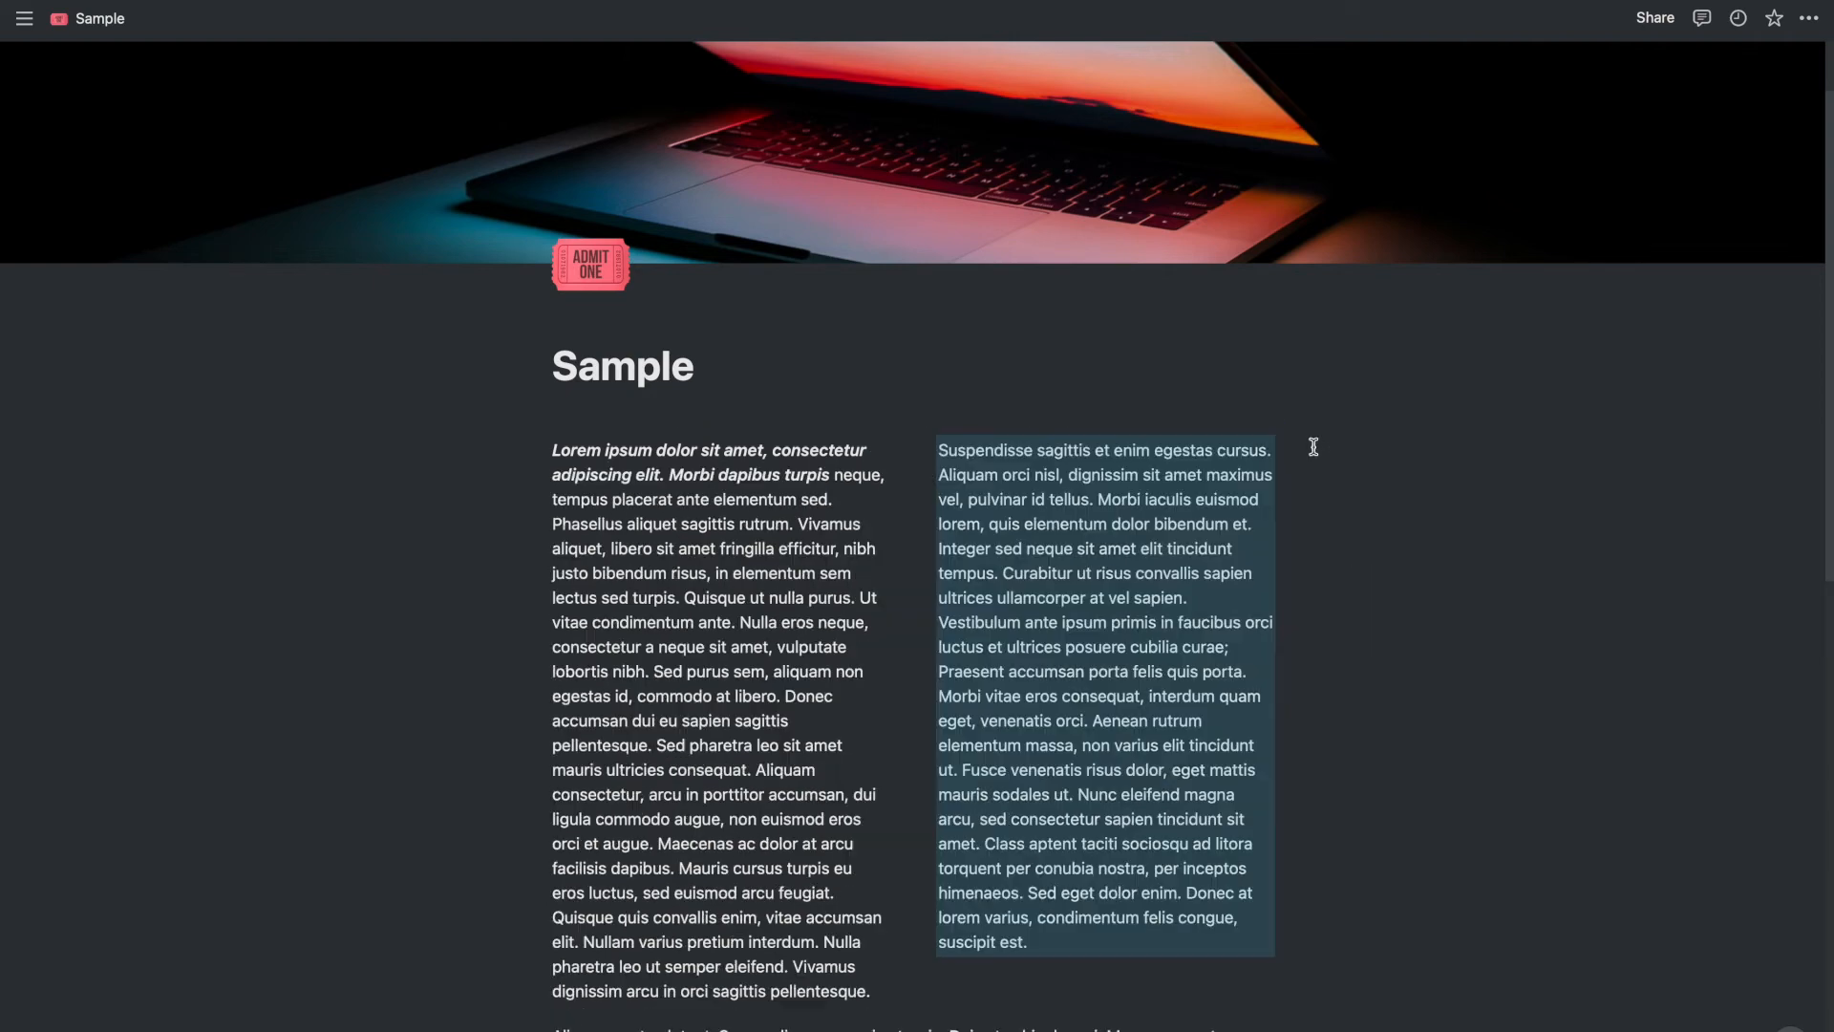
Insert a bulleted list block on a new line below the Page 2 link.
scroll(1286, 741, "down", 3)
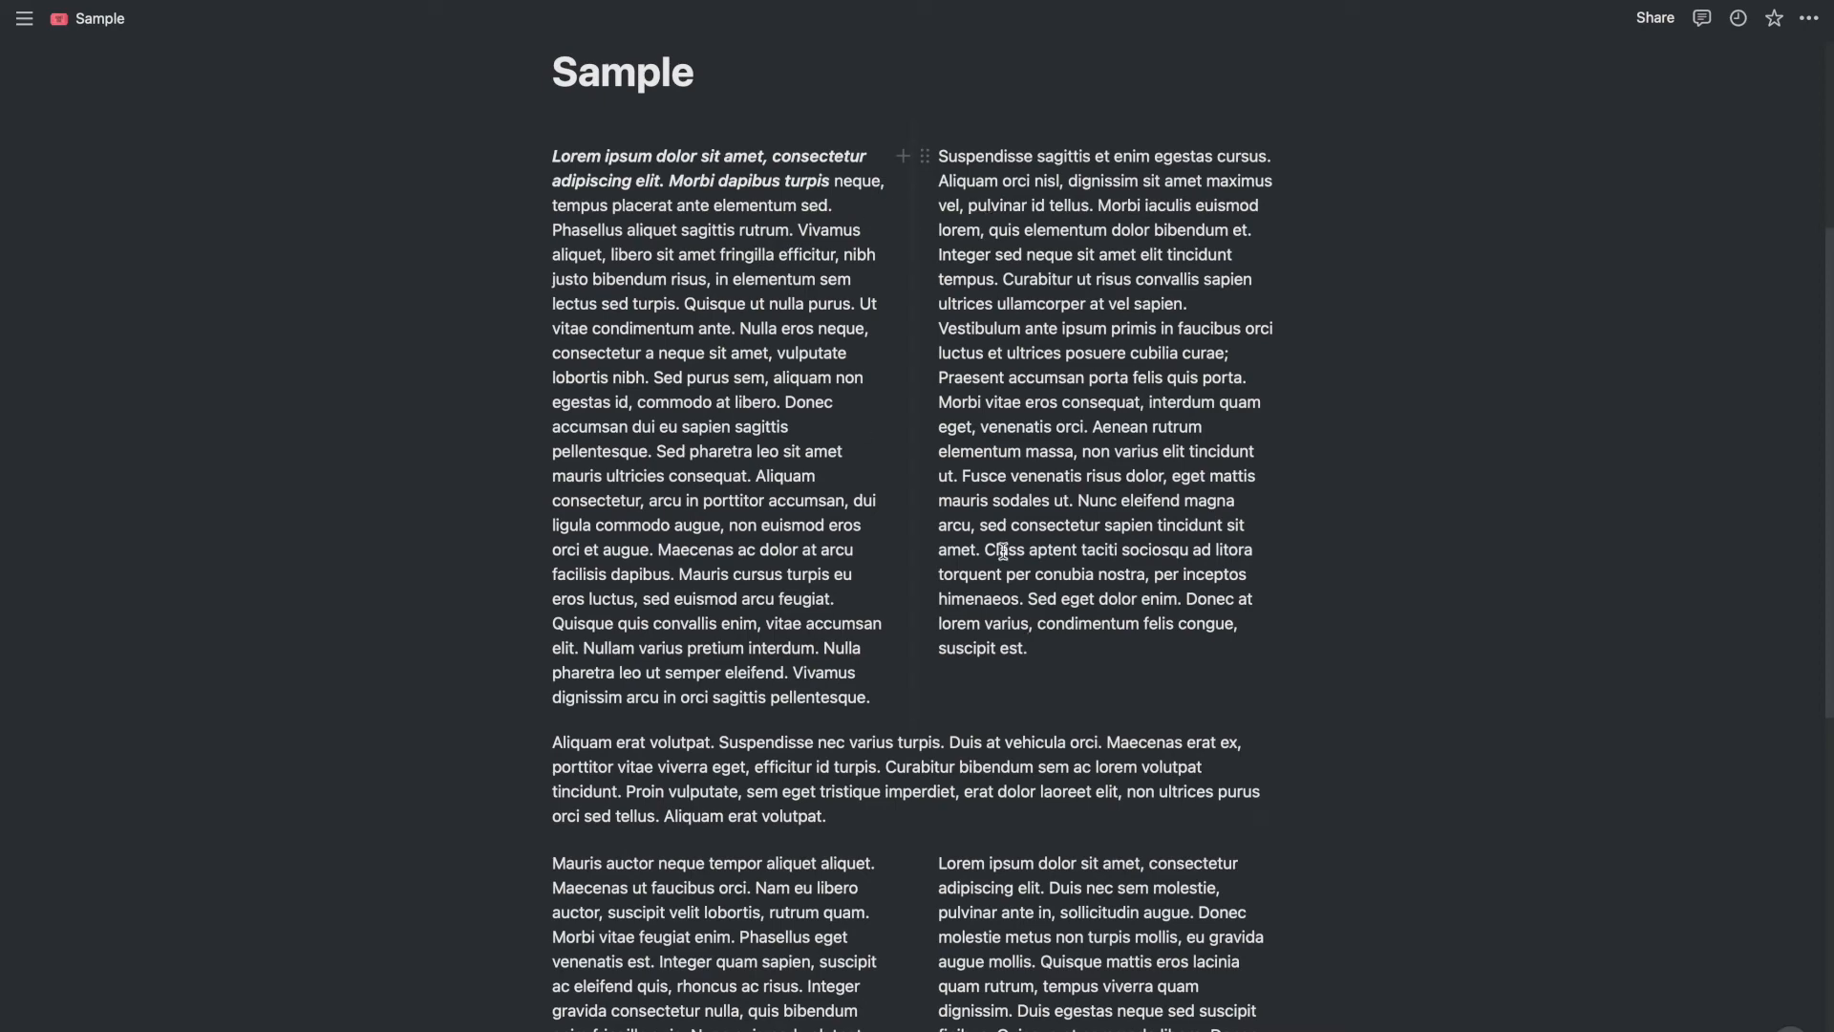
scroll(994, 537, "down", 8)
left_click(555, 760)
key("Return")
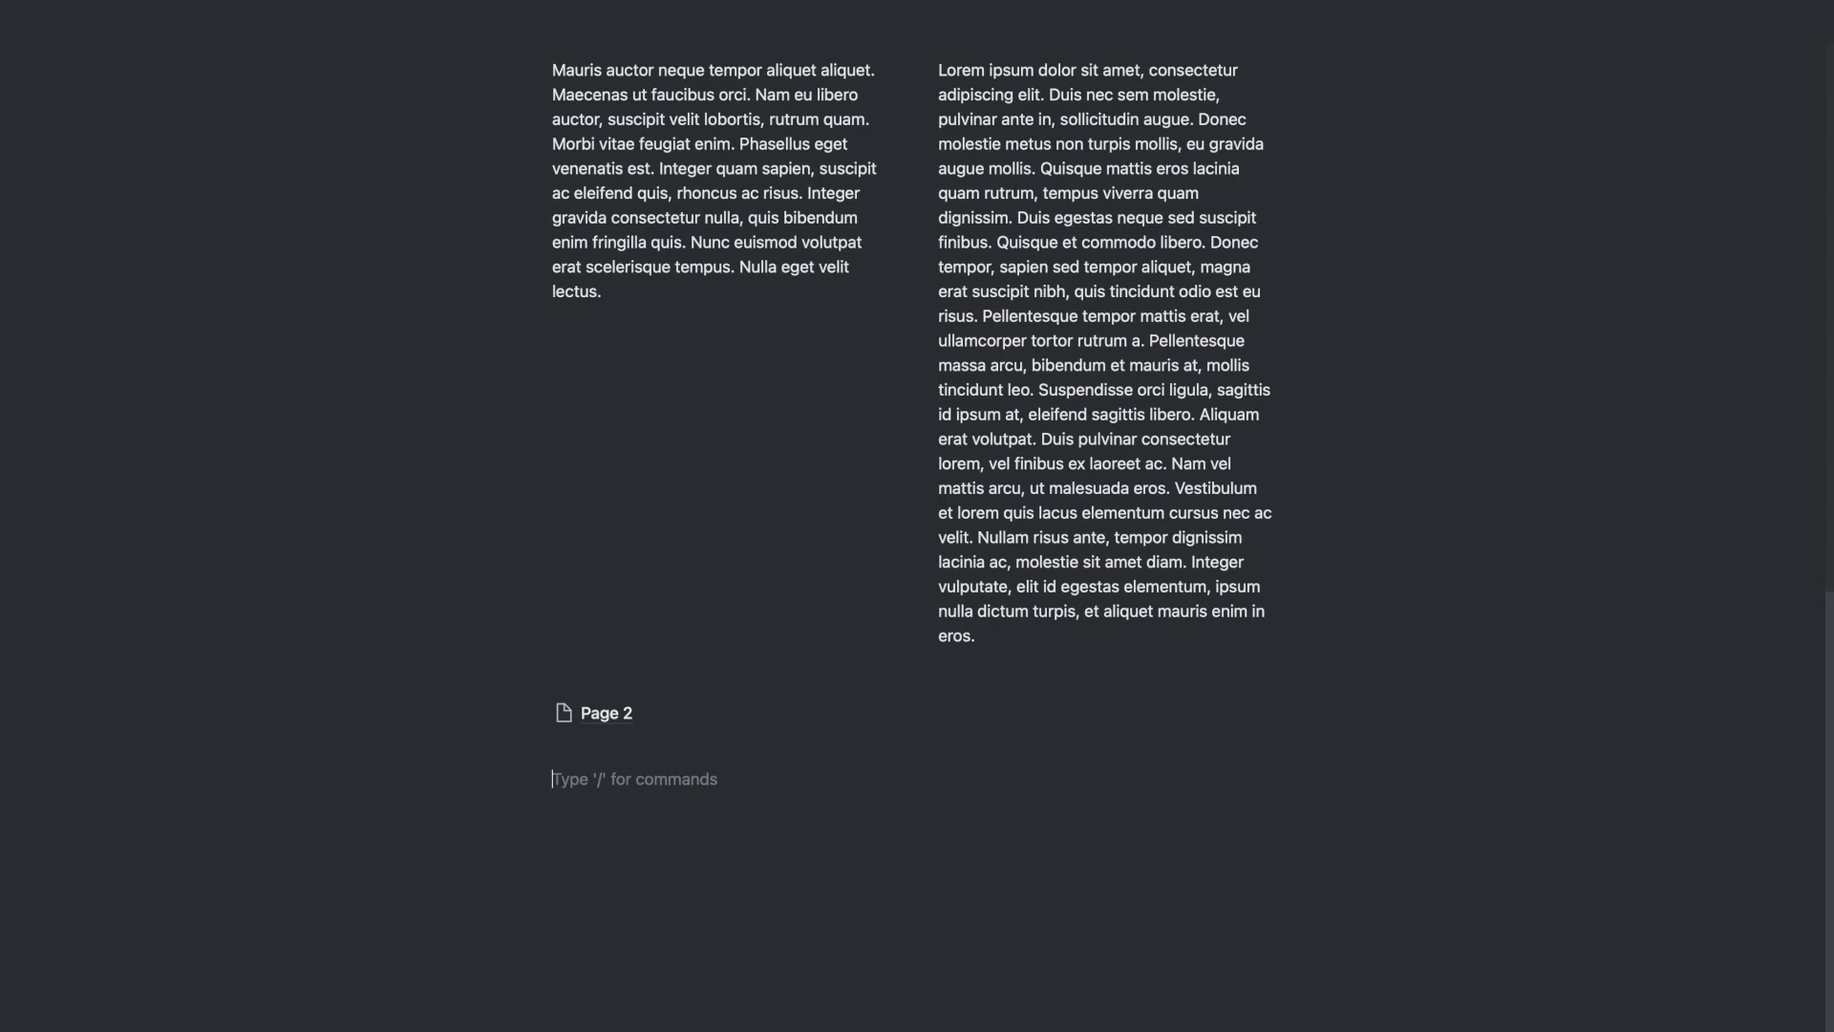
type("/")
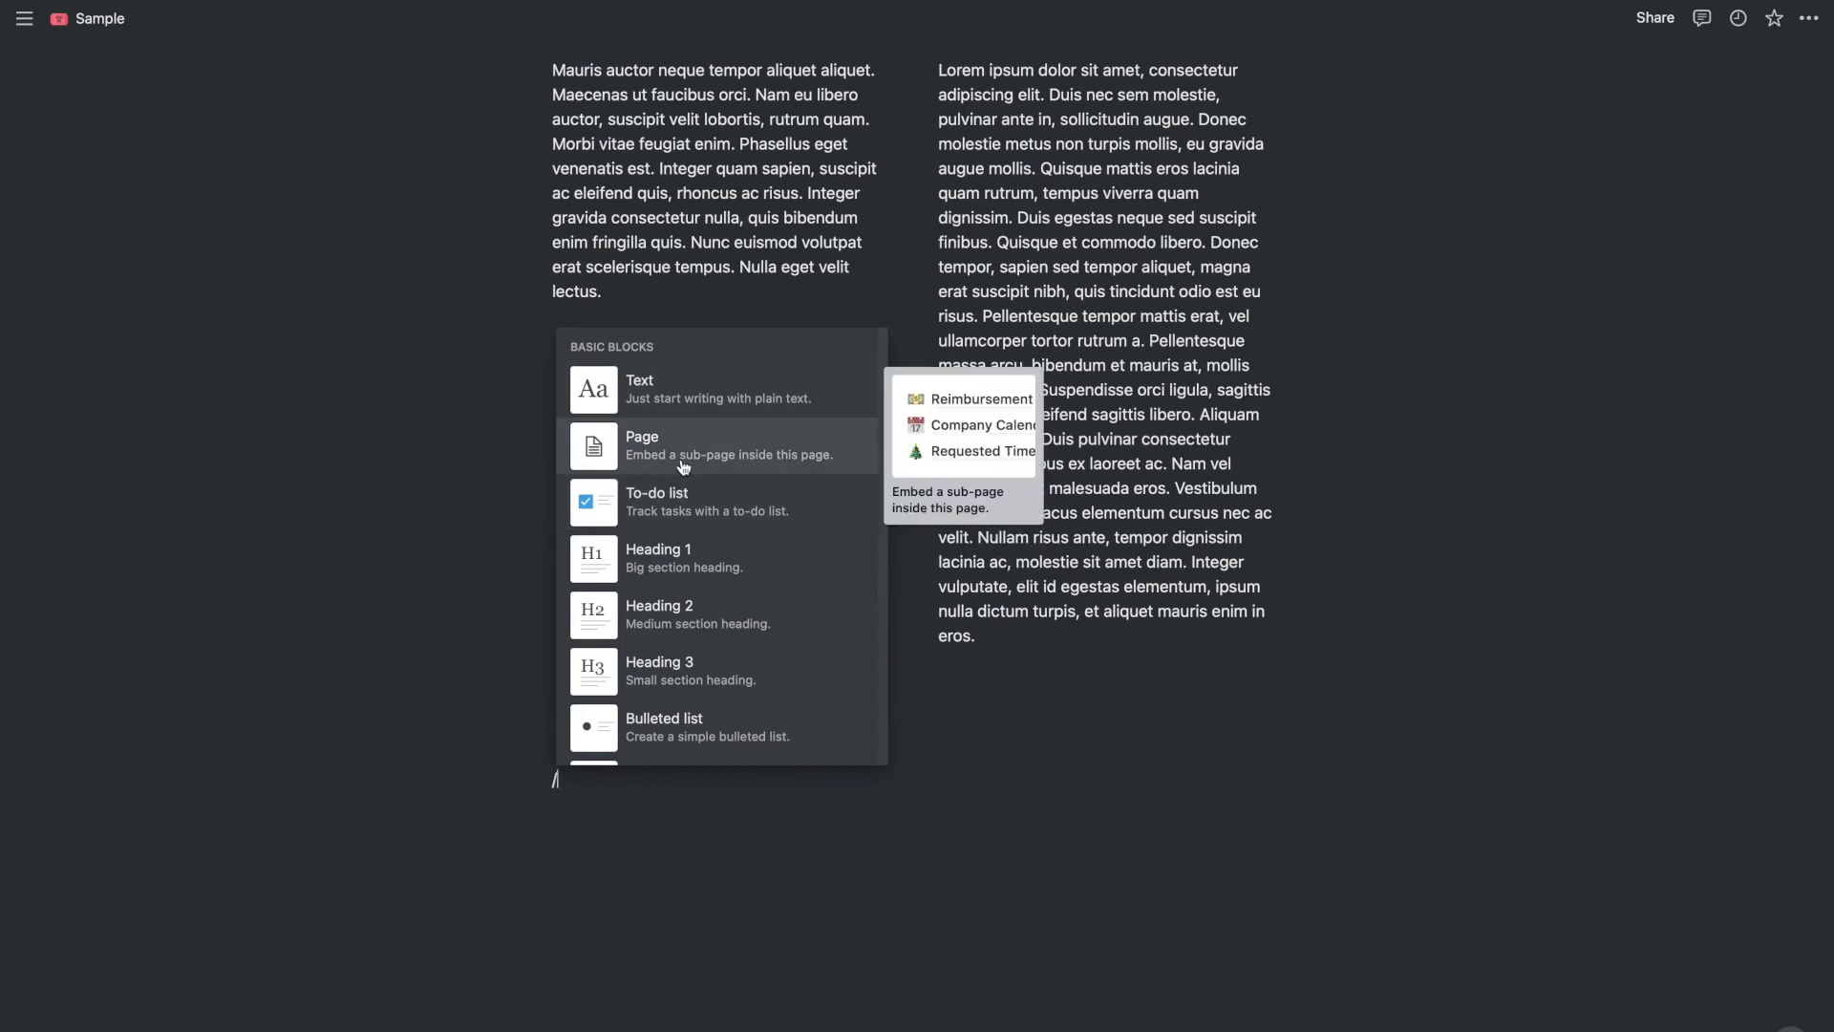
scroll(711, 544, "down", 1)
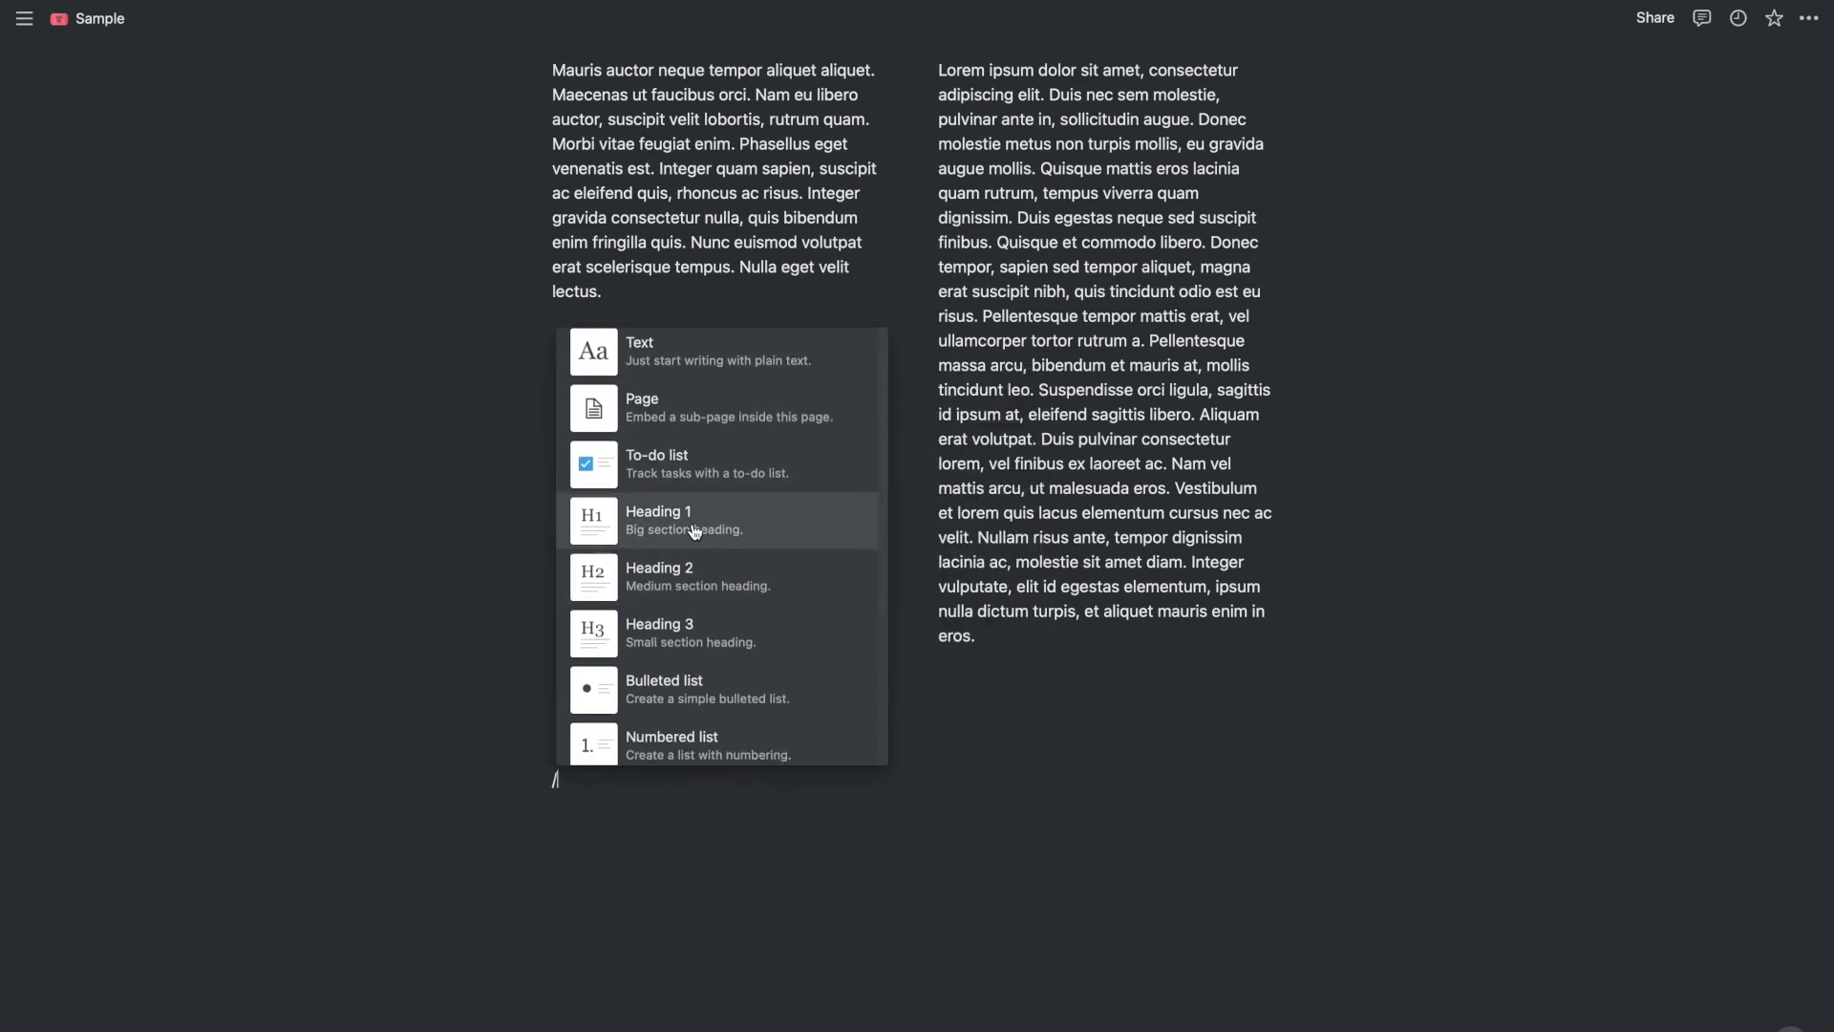
scroll(722, 631, "down", 2)
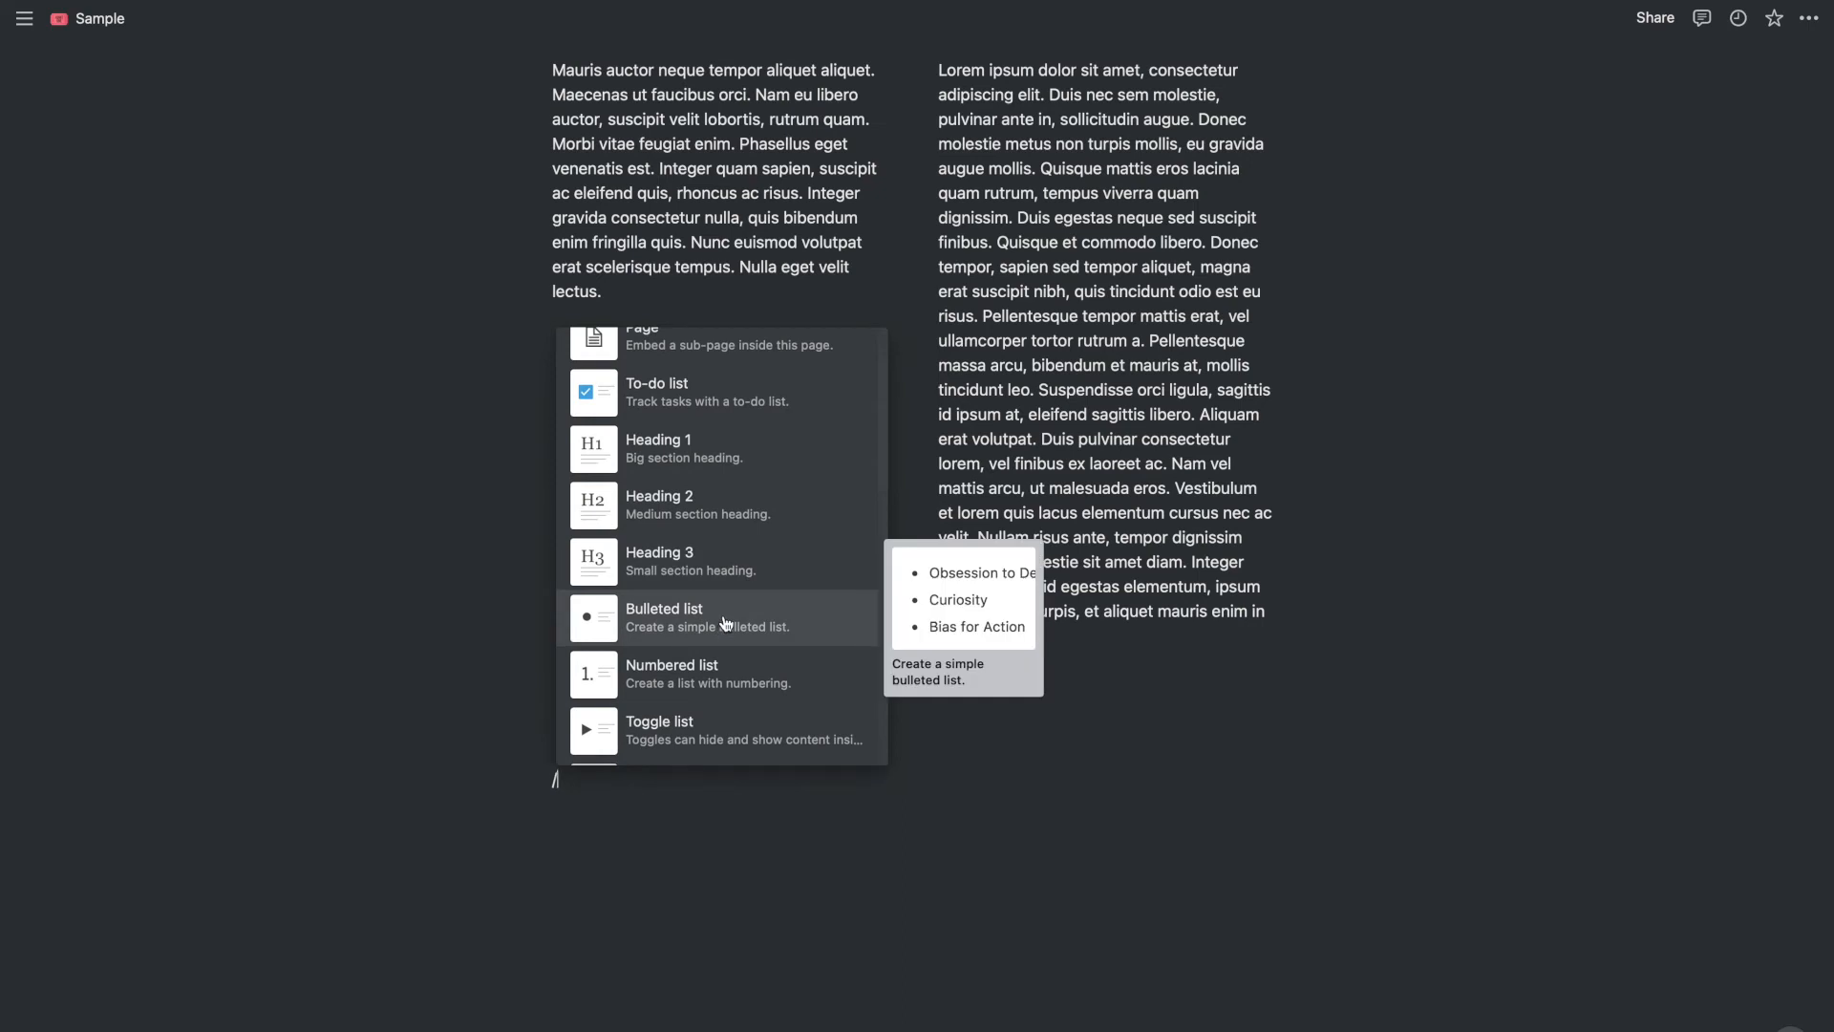
left_click(725, 623)
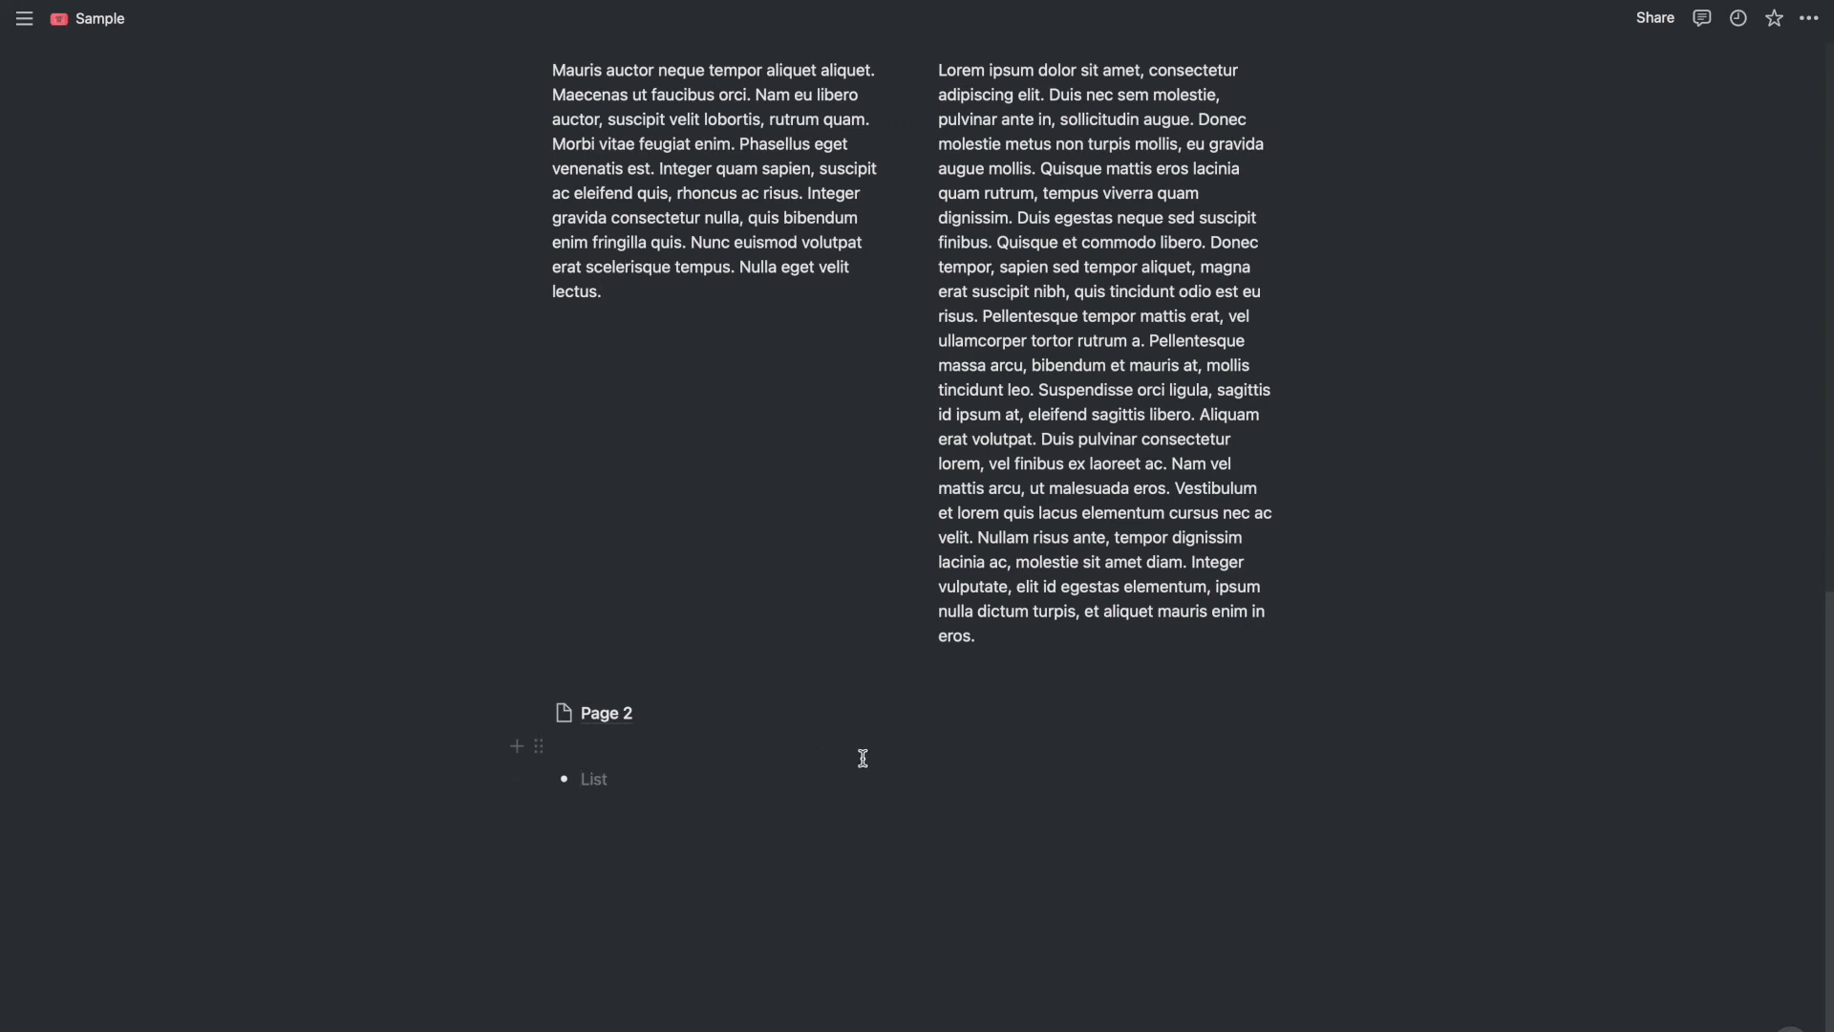
Fill the bulleted list with the items "hi", "how are you" and "any random things", and end the list.
type("hi")
key("Return")
type("h")
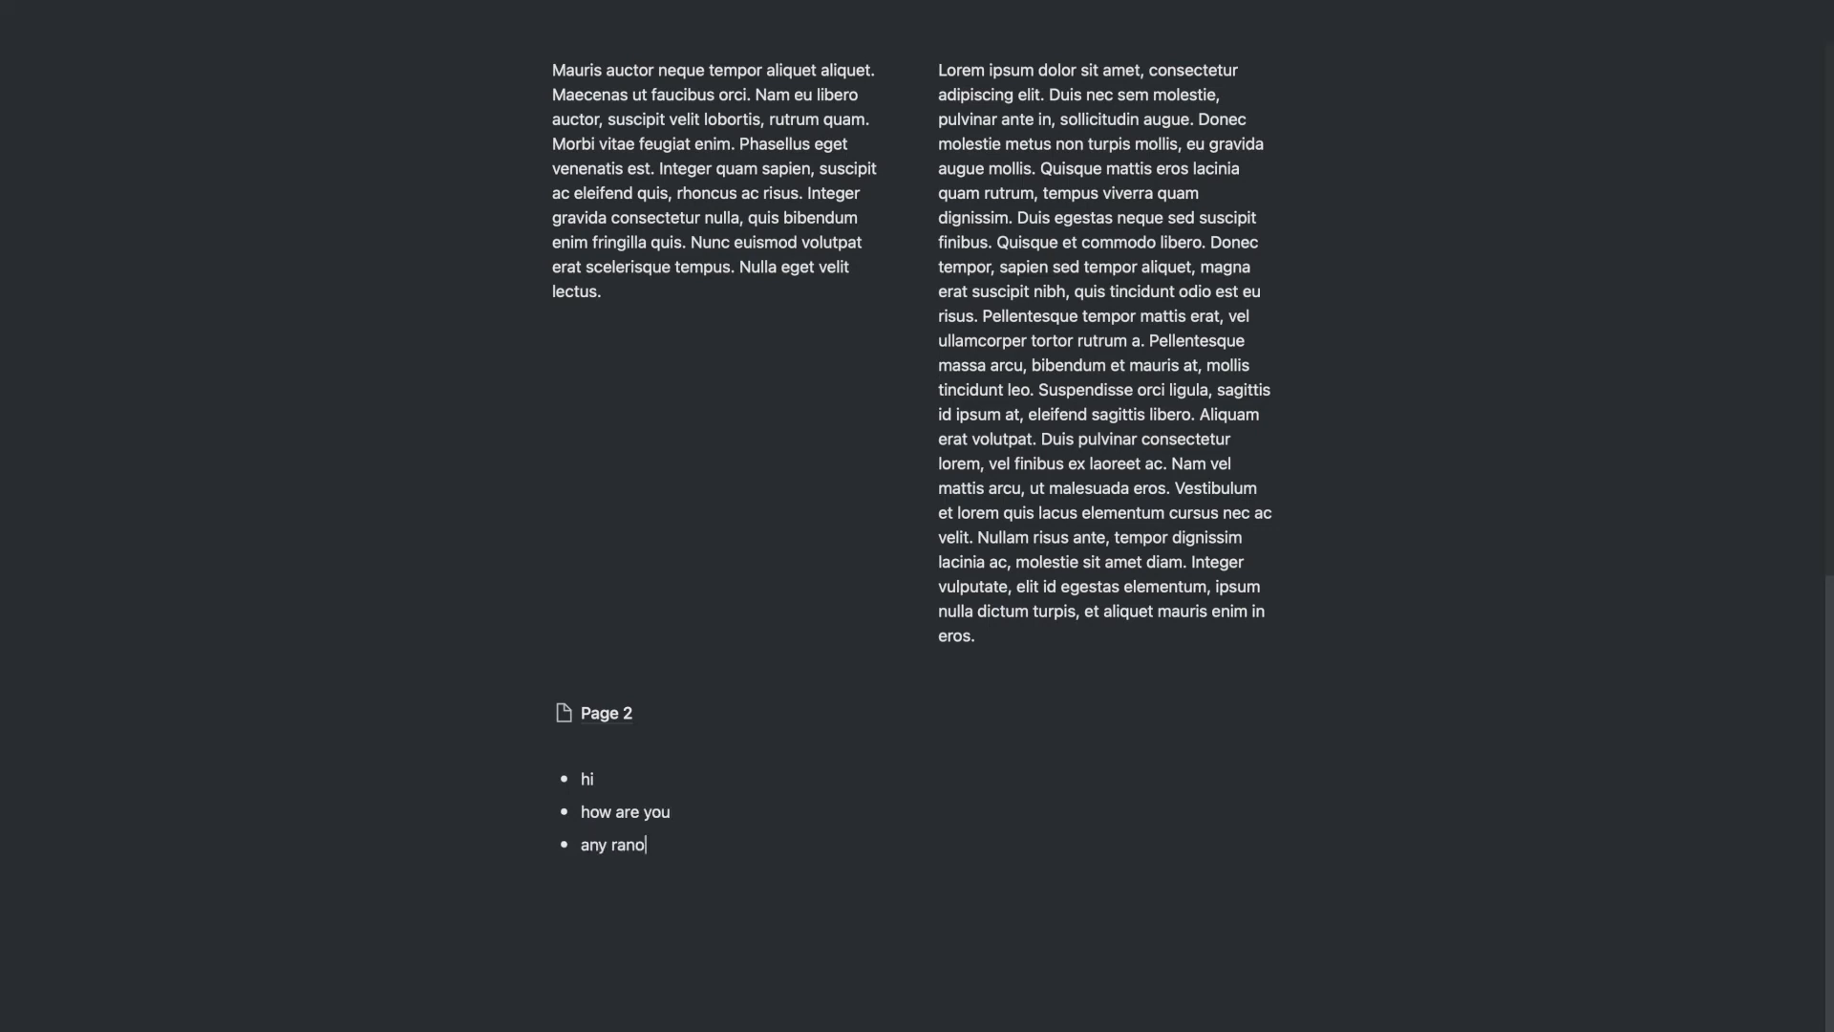
key("Return")
key("Return")
Insert a divider block below the bulleted list and move it up between the two-column text and the Page 2 link.
key("Return")
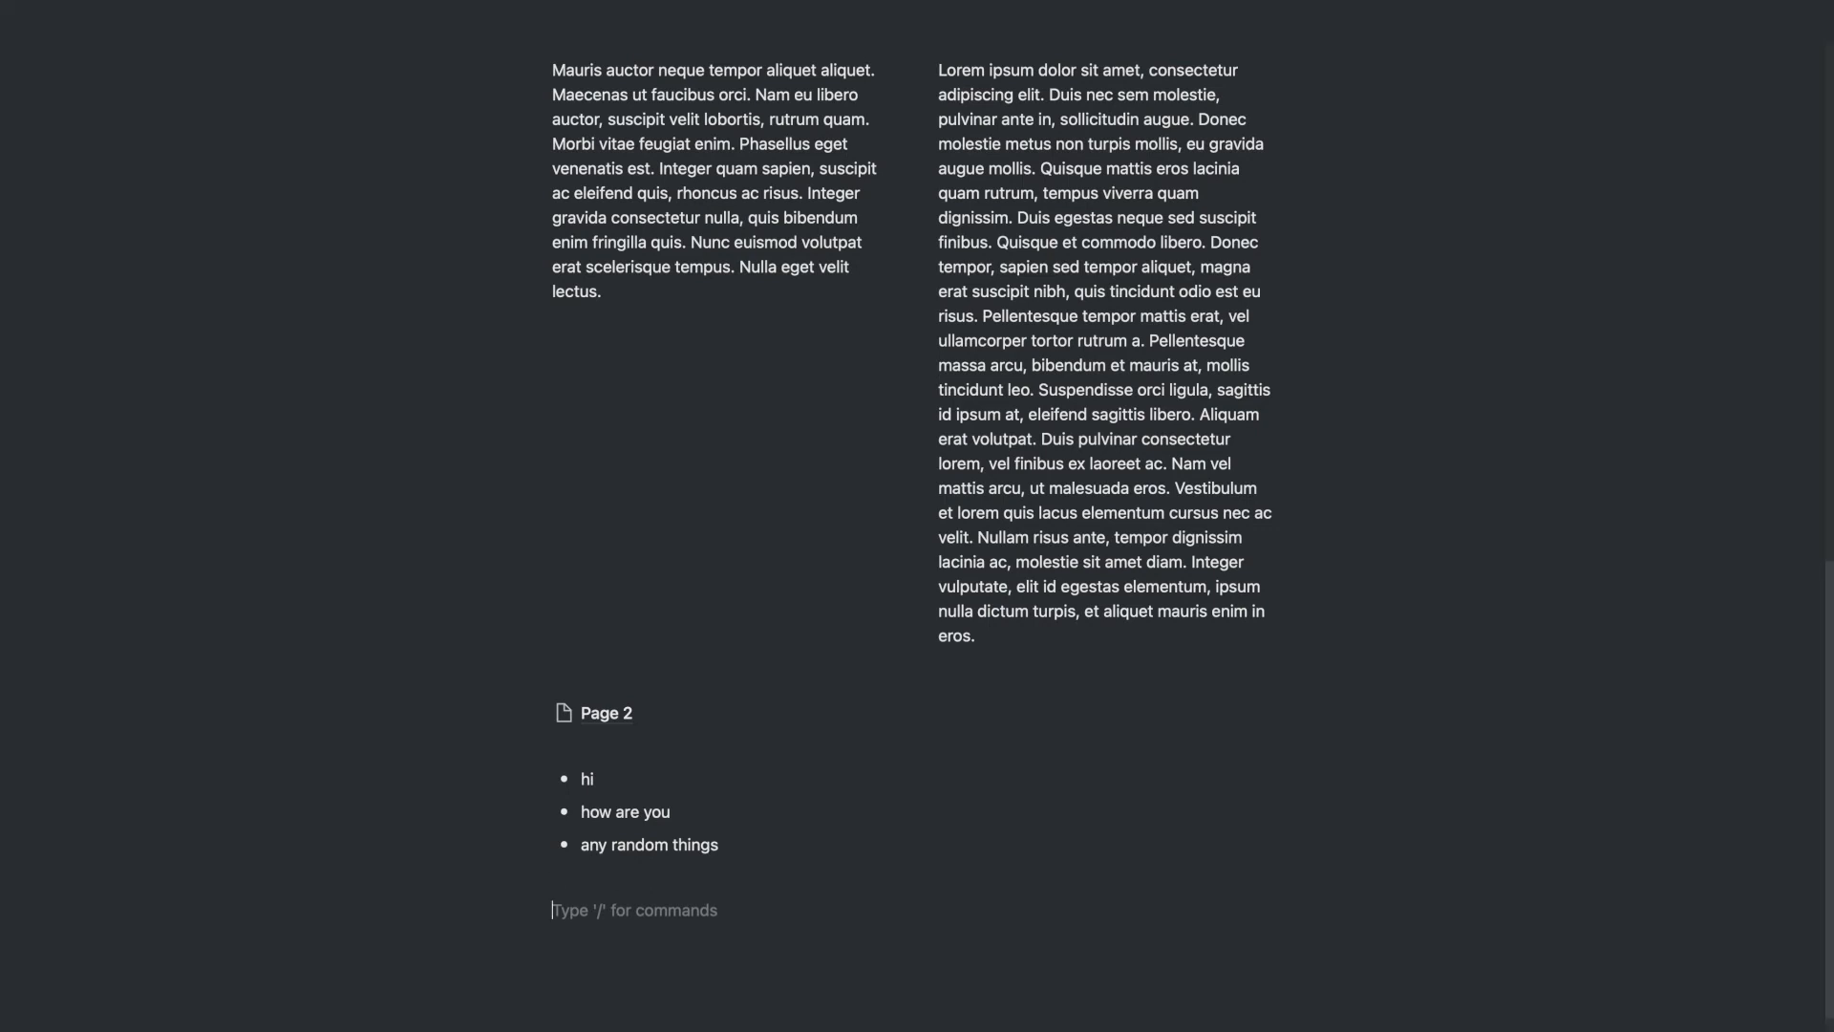
type("/")
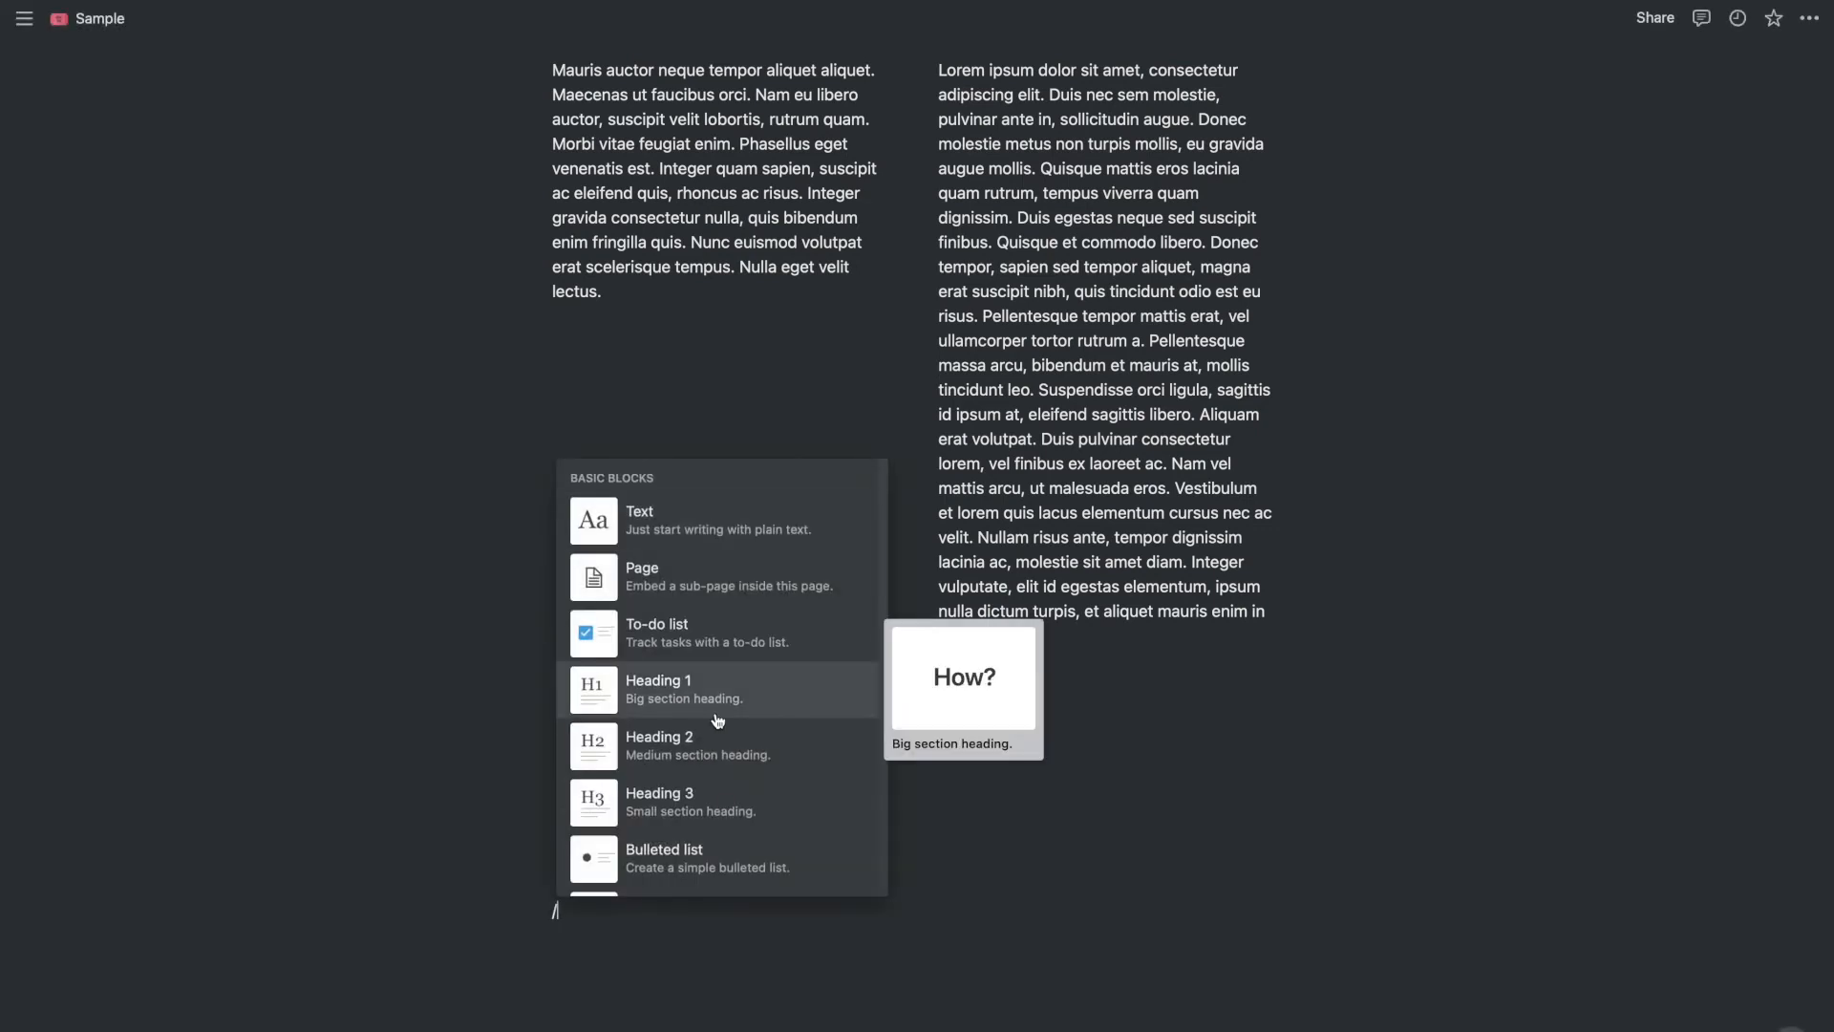
scroll(678, 661, "down", 2)
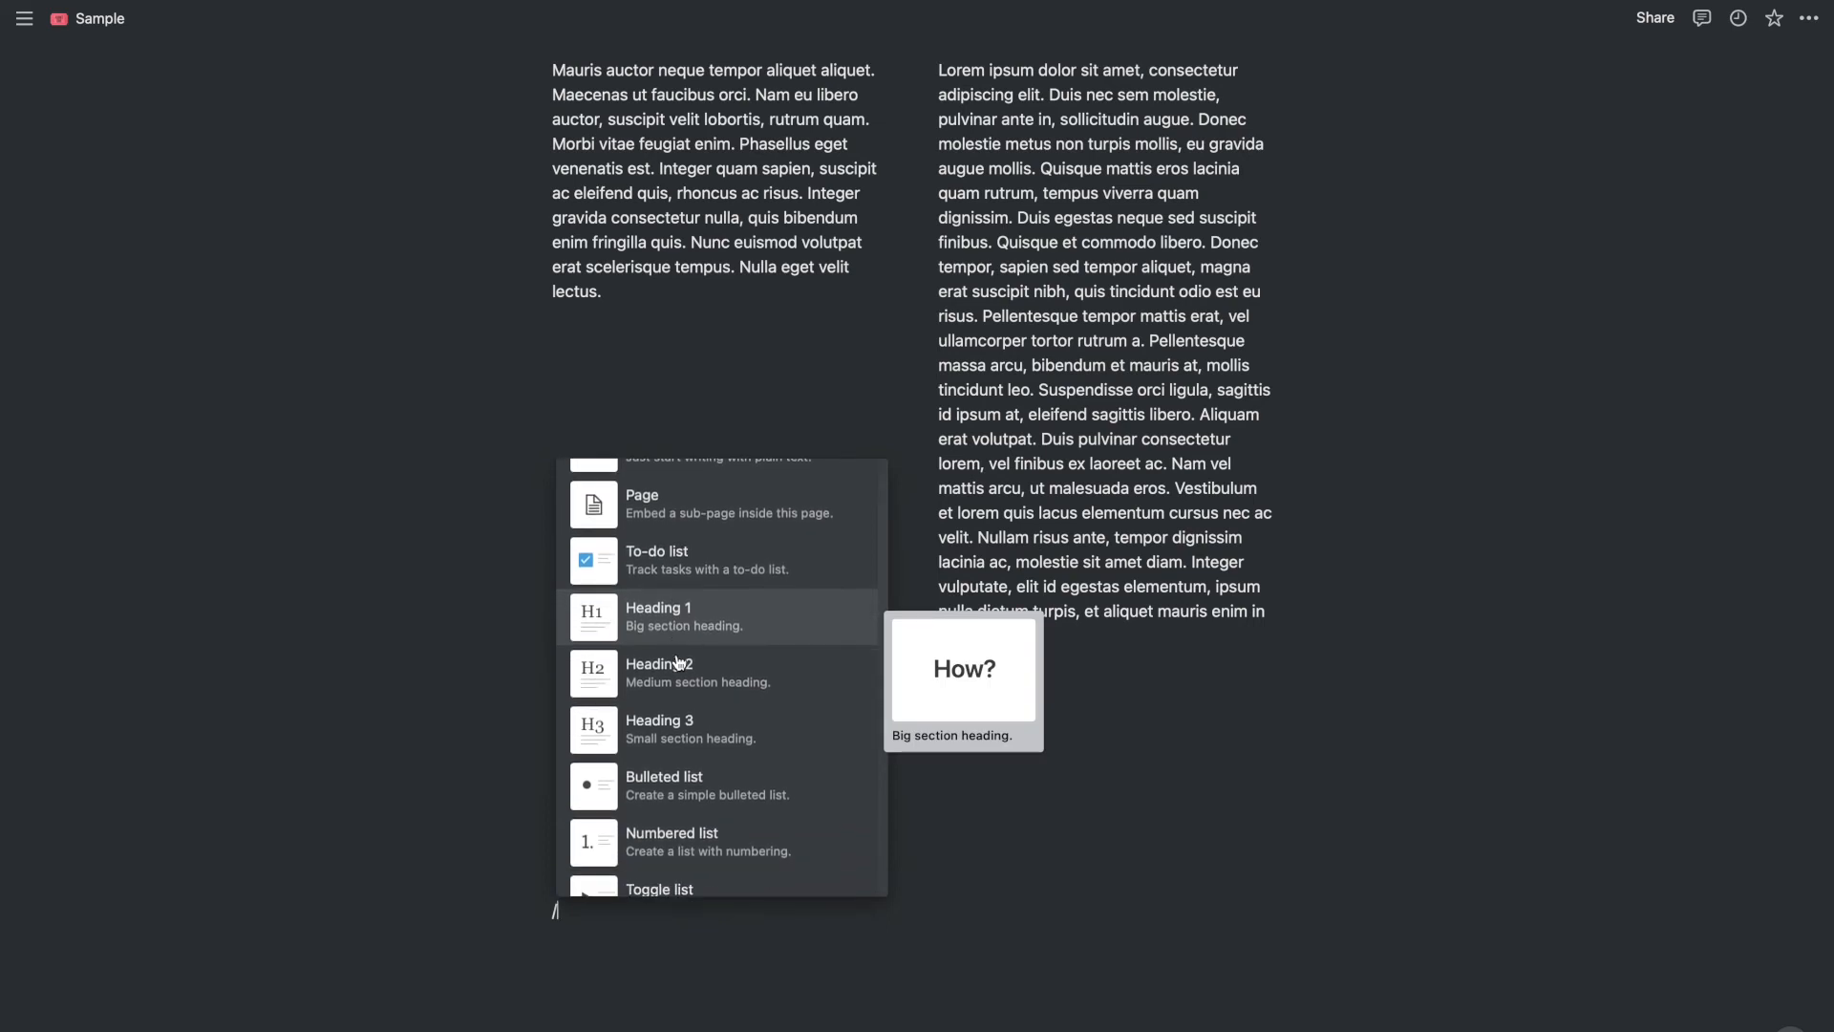
scroll(678, 661, "down", 4)
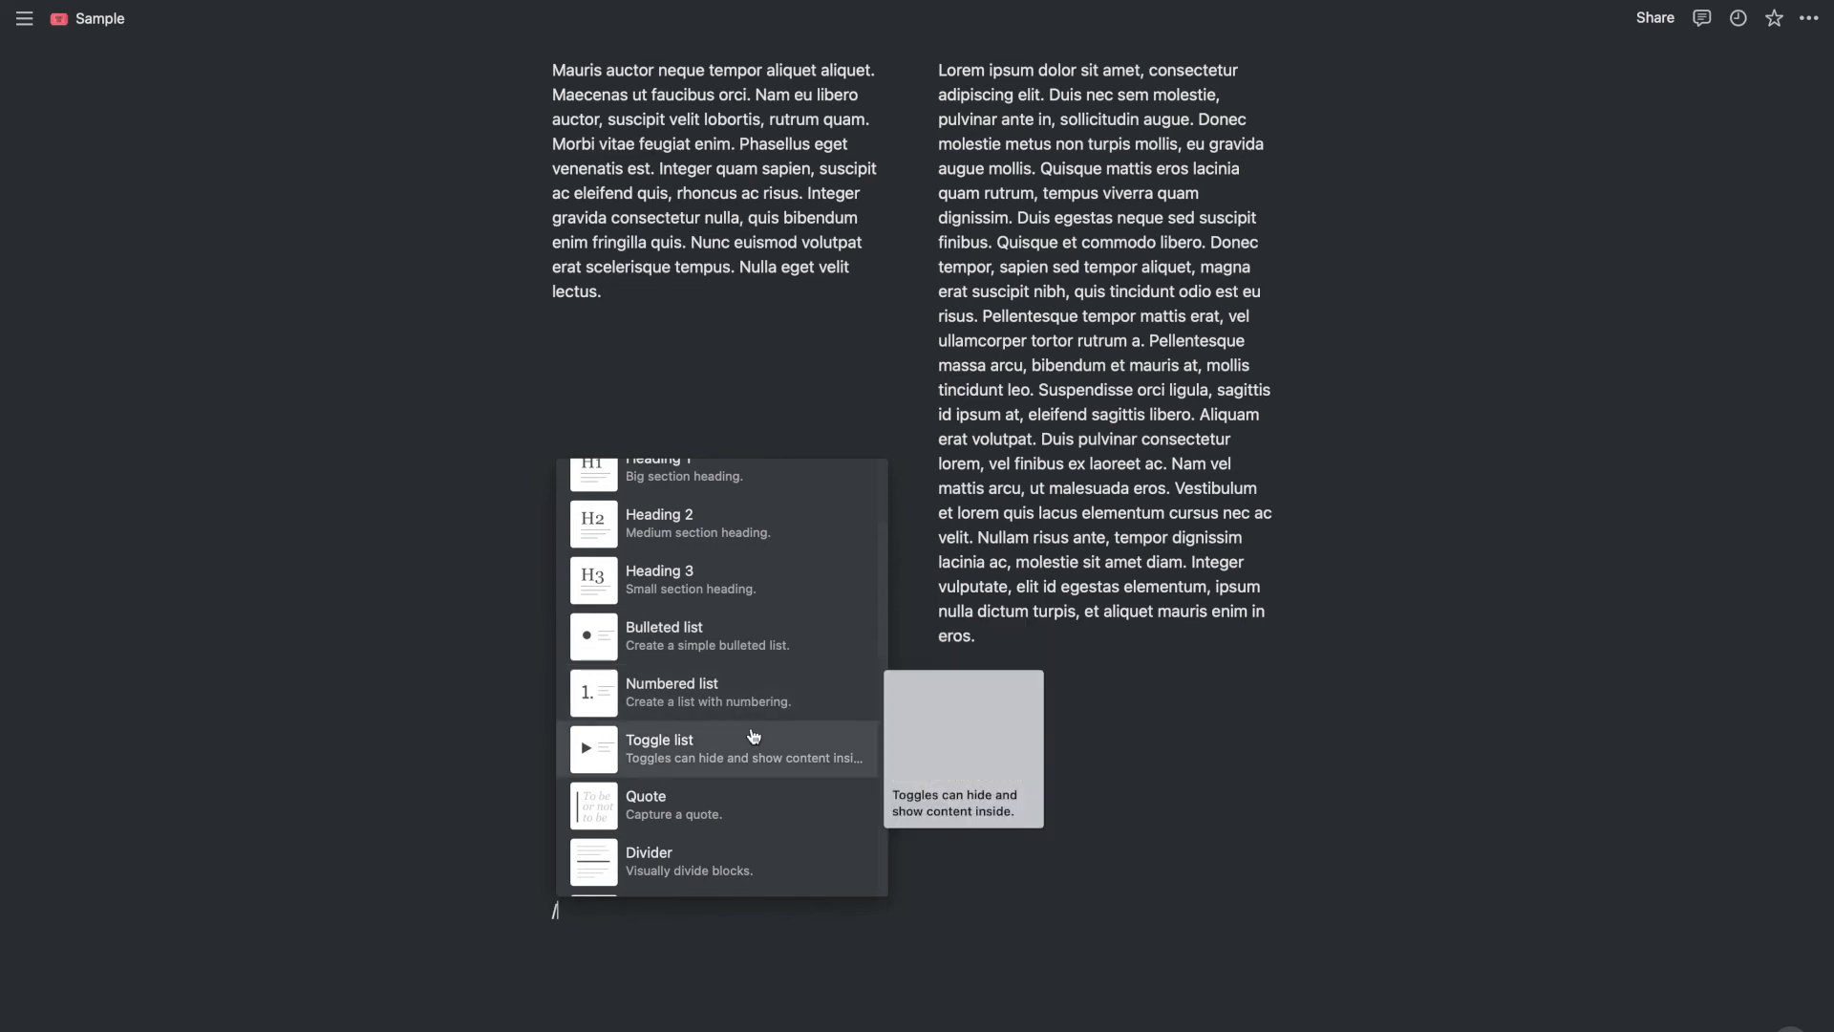
scroll(754, 735, "down", 2)
scroll(755, 736, "down", 1)
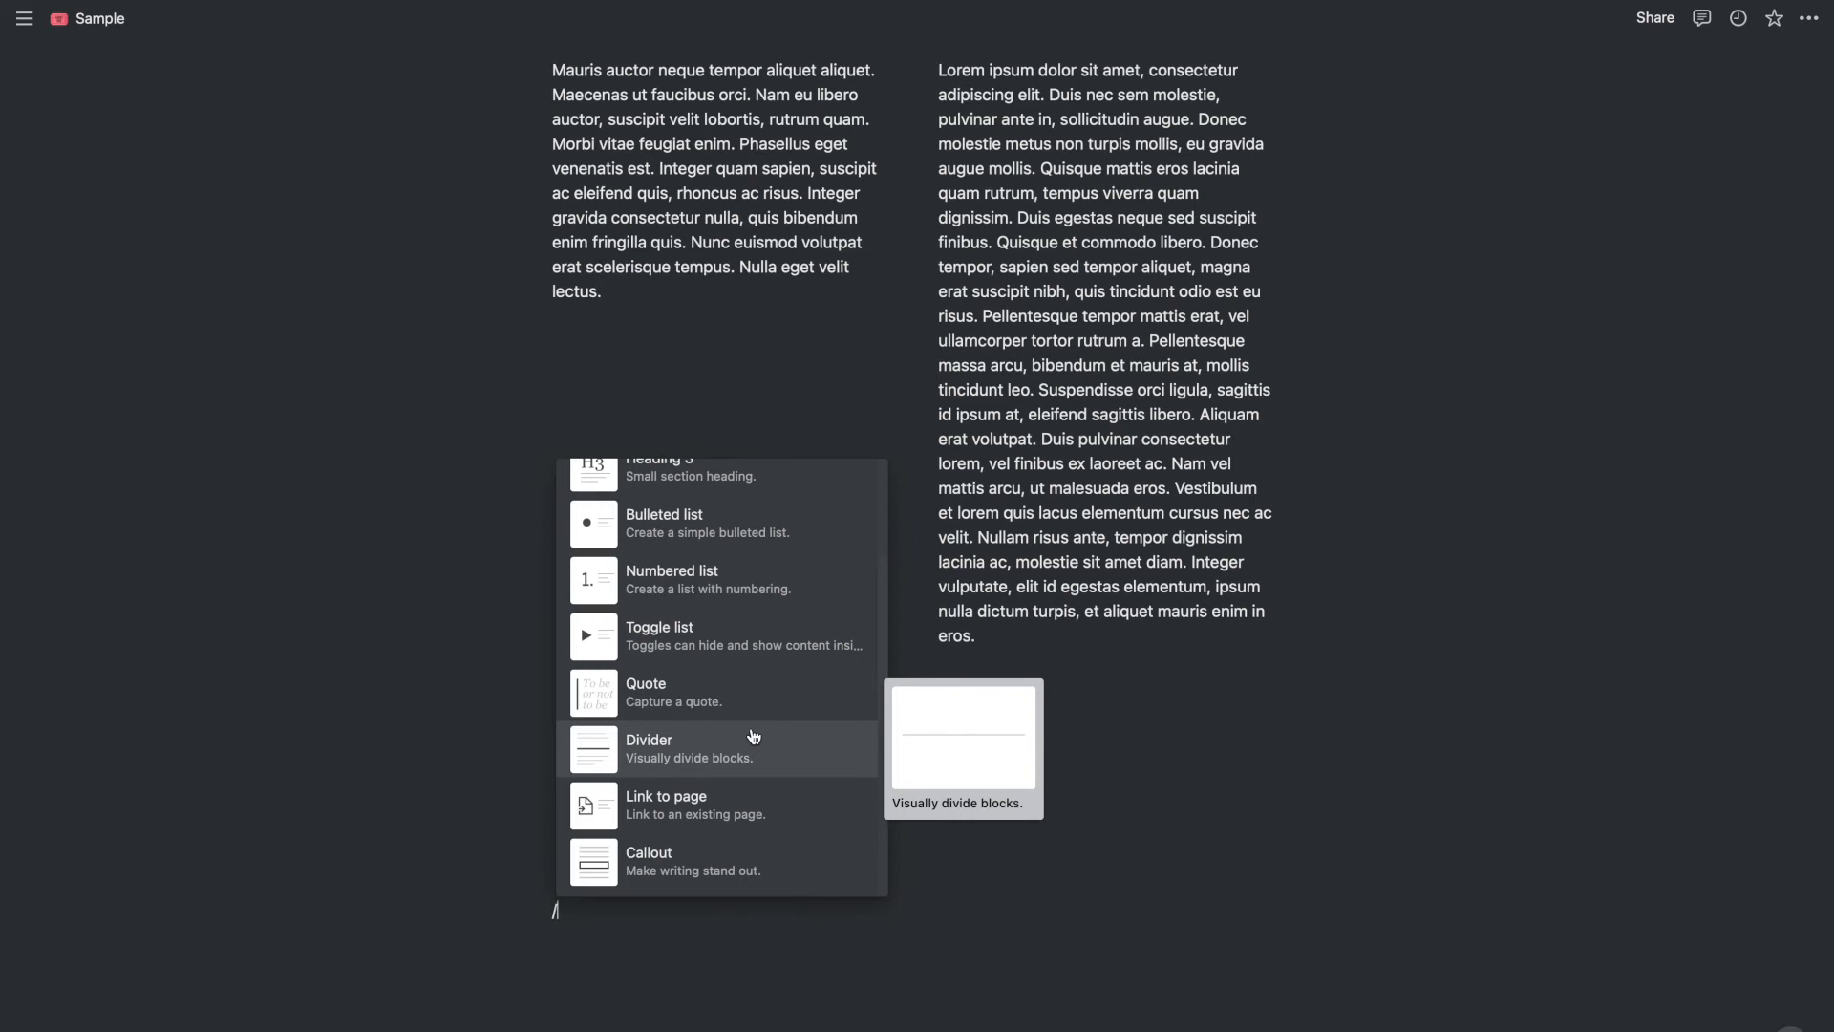
left_click(754, 741)
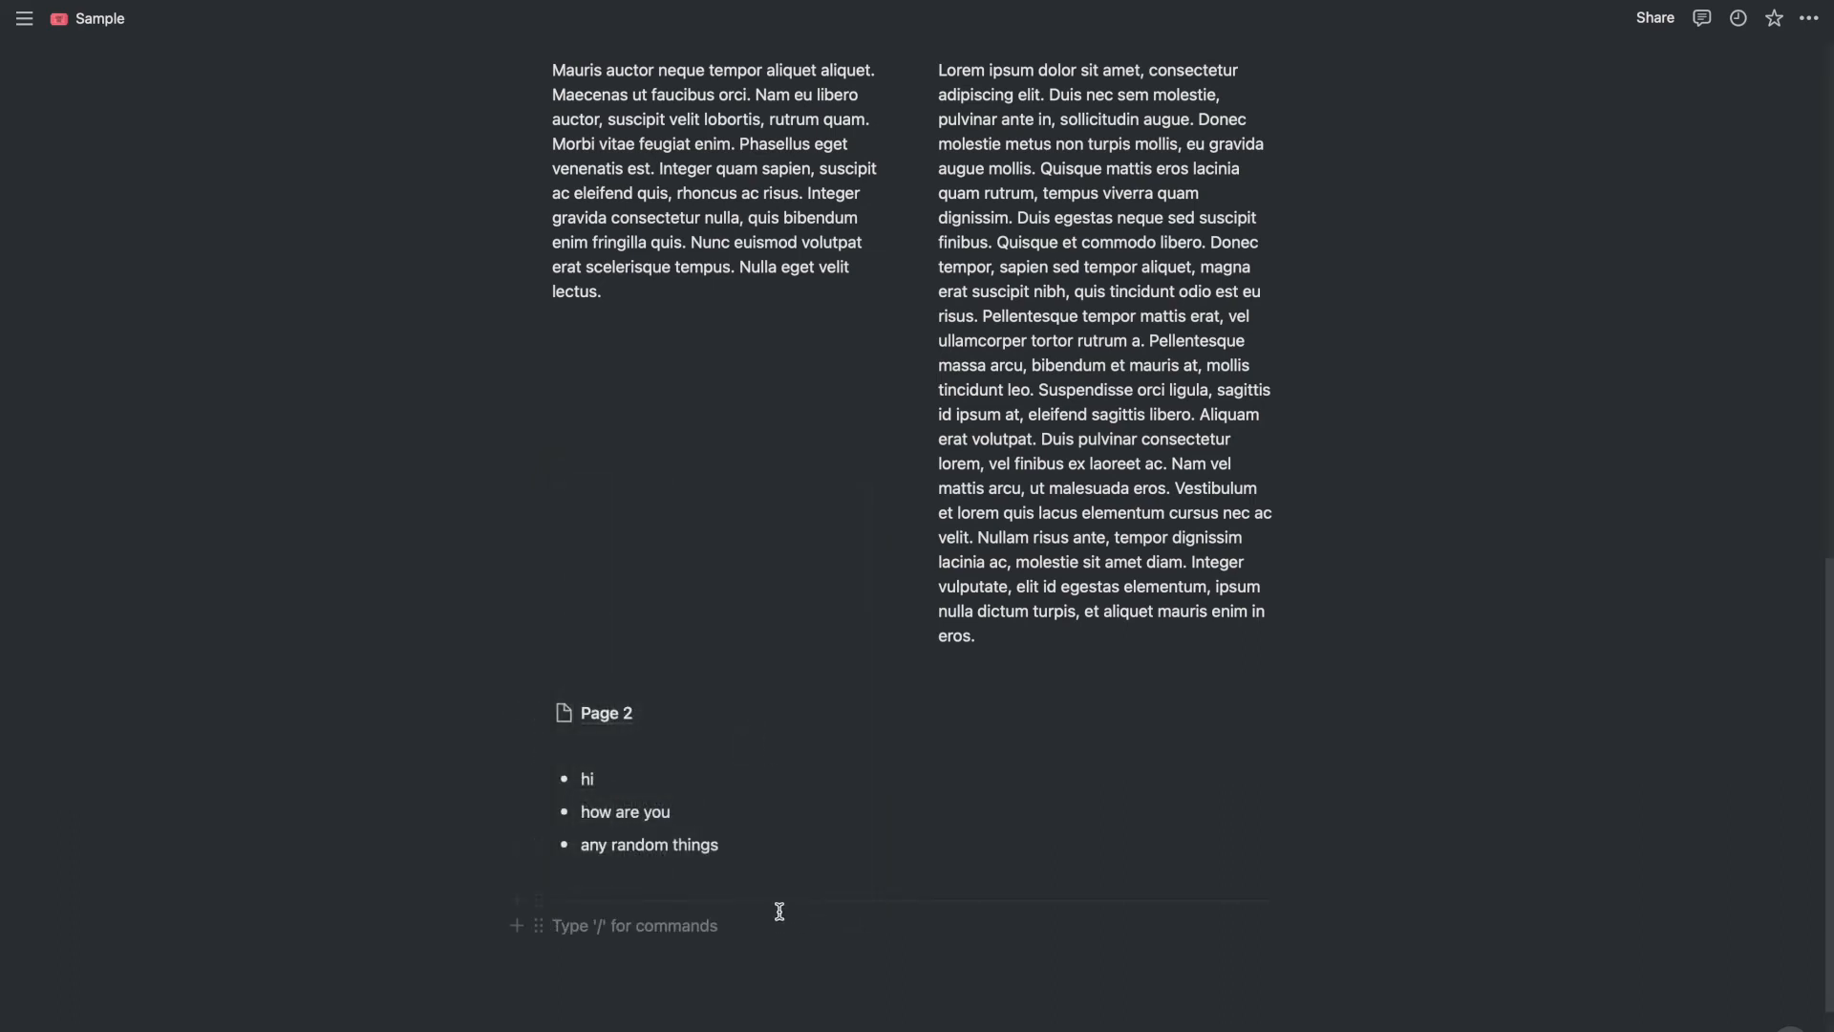
left_click_drag(537, 900, 588, 654)
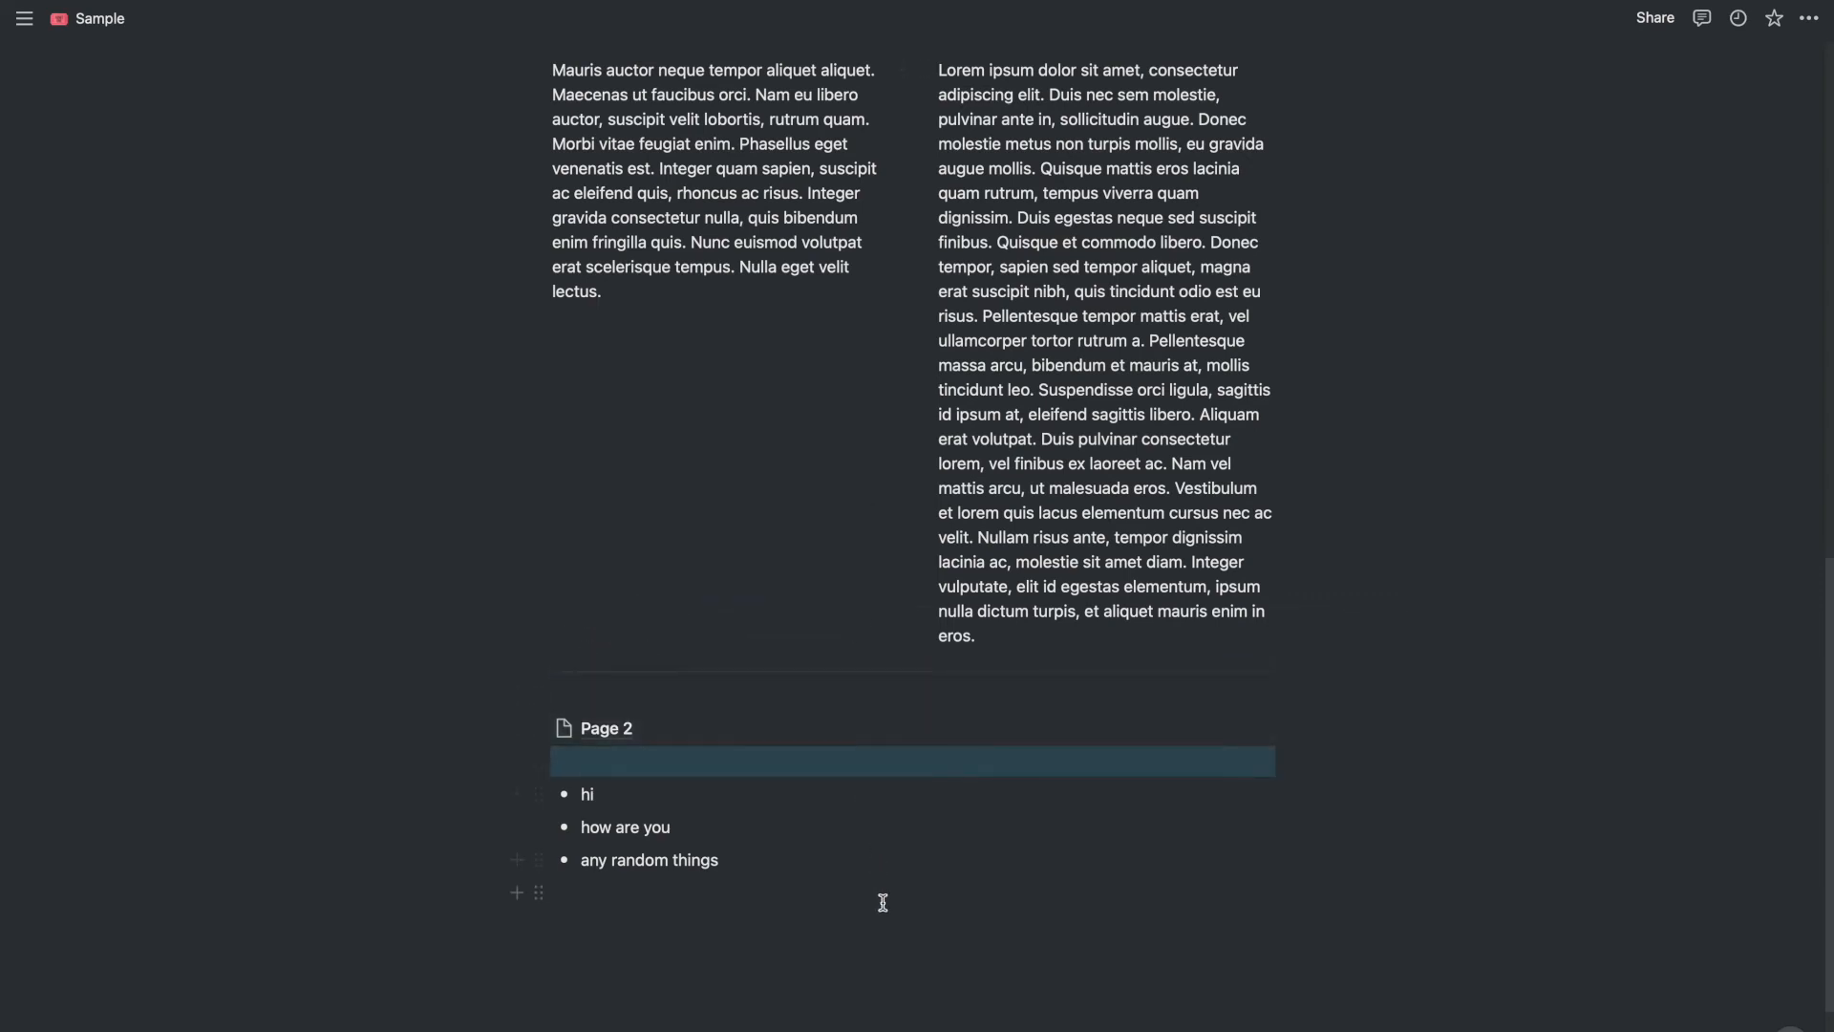
left_click(904, 945)
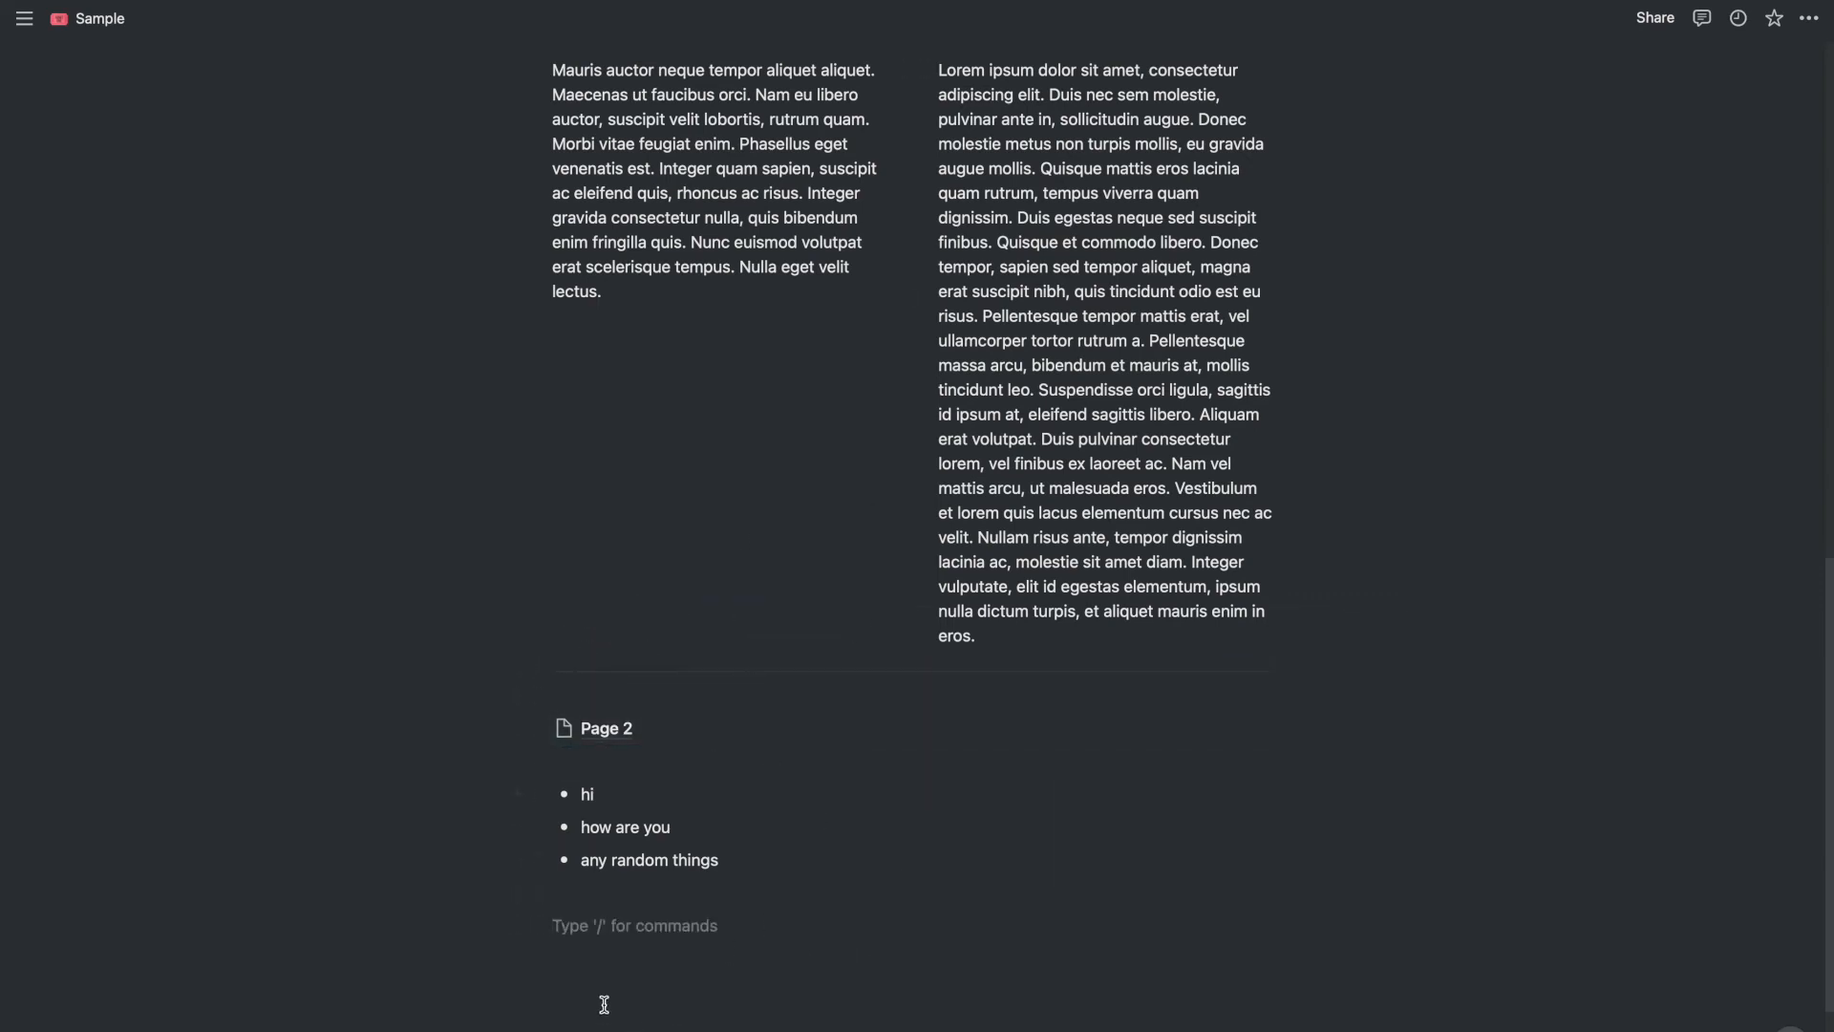
type("/")
scroll(692, 853, "down", 5)
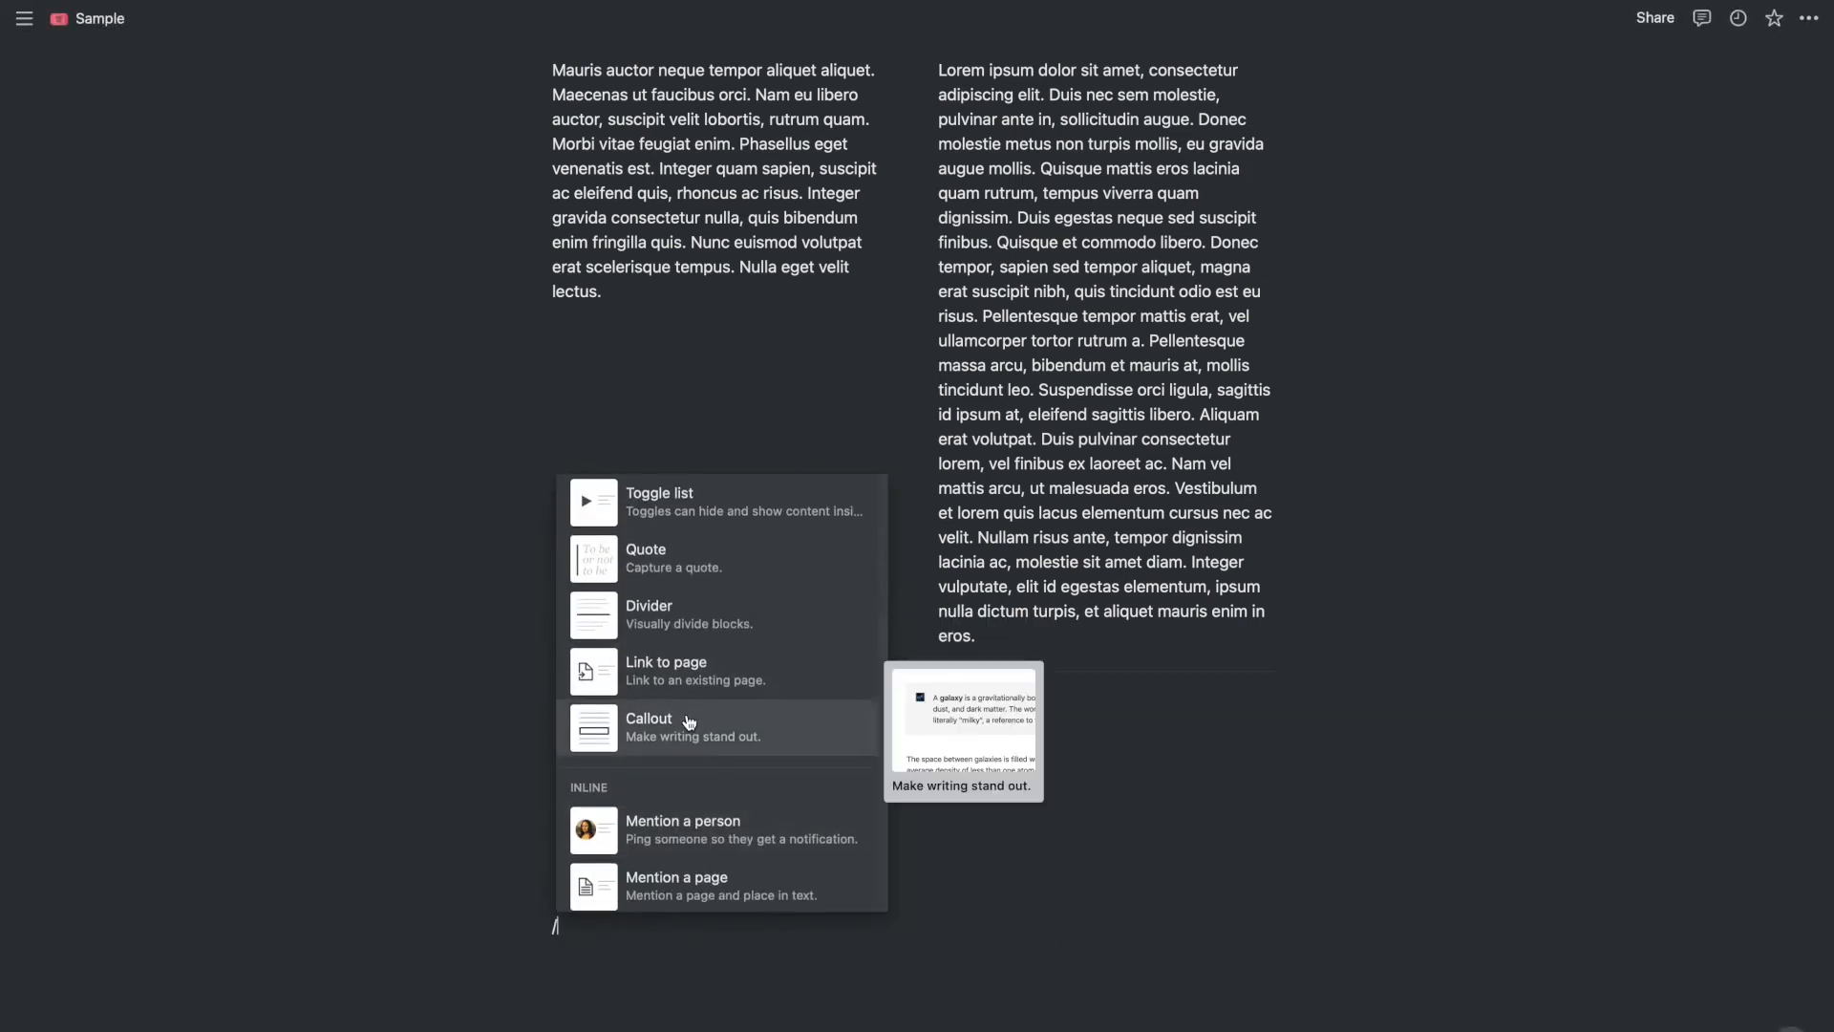
scroll(688, 721, "down", 1)
scroll(706, 716, "down", 1)
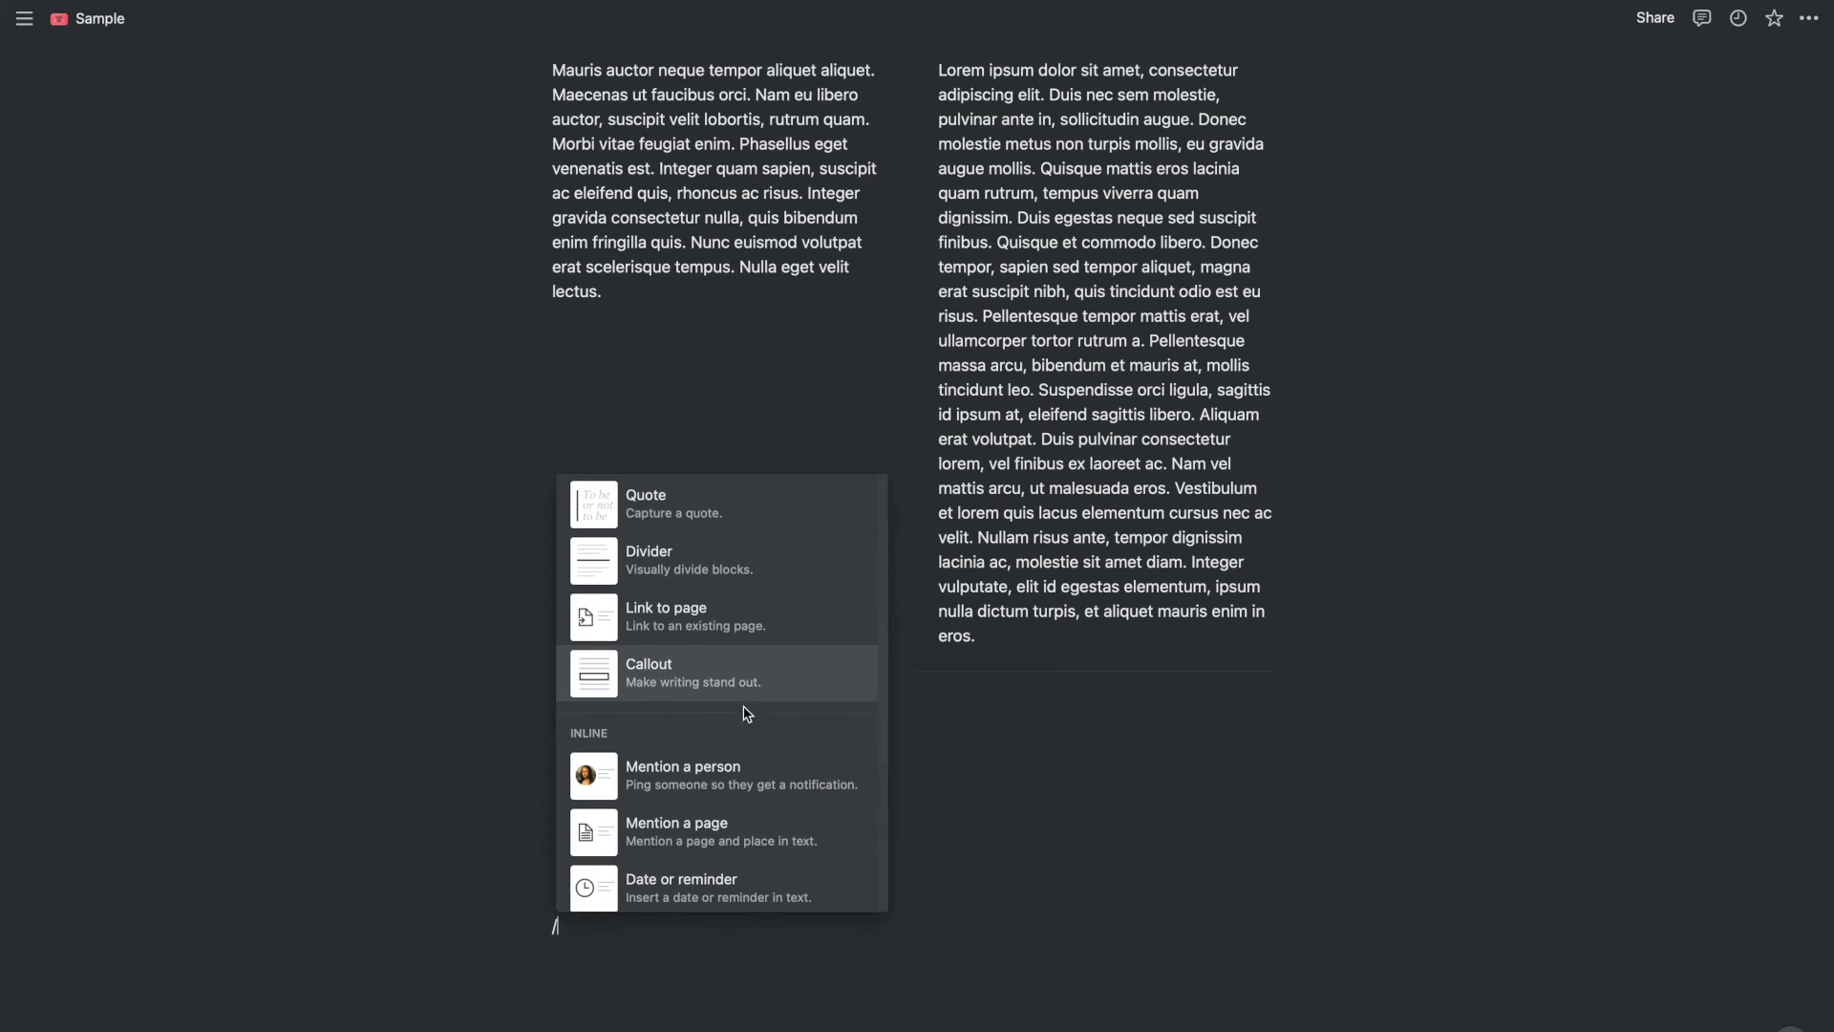
scroll(745, 714, "down", 3)
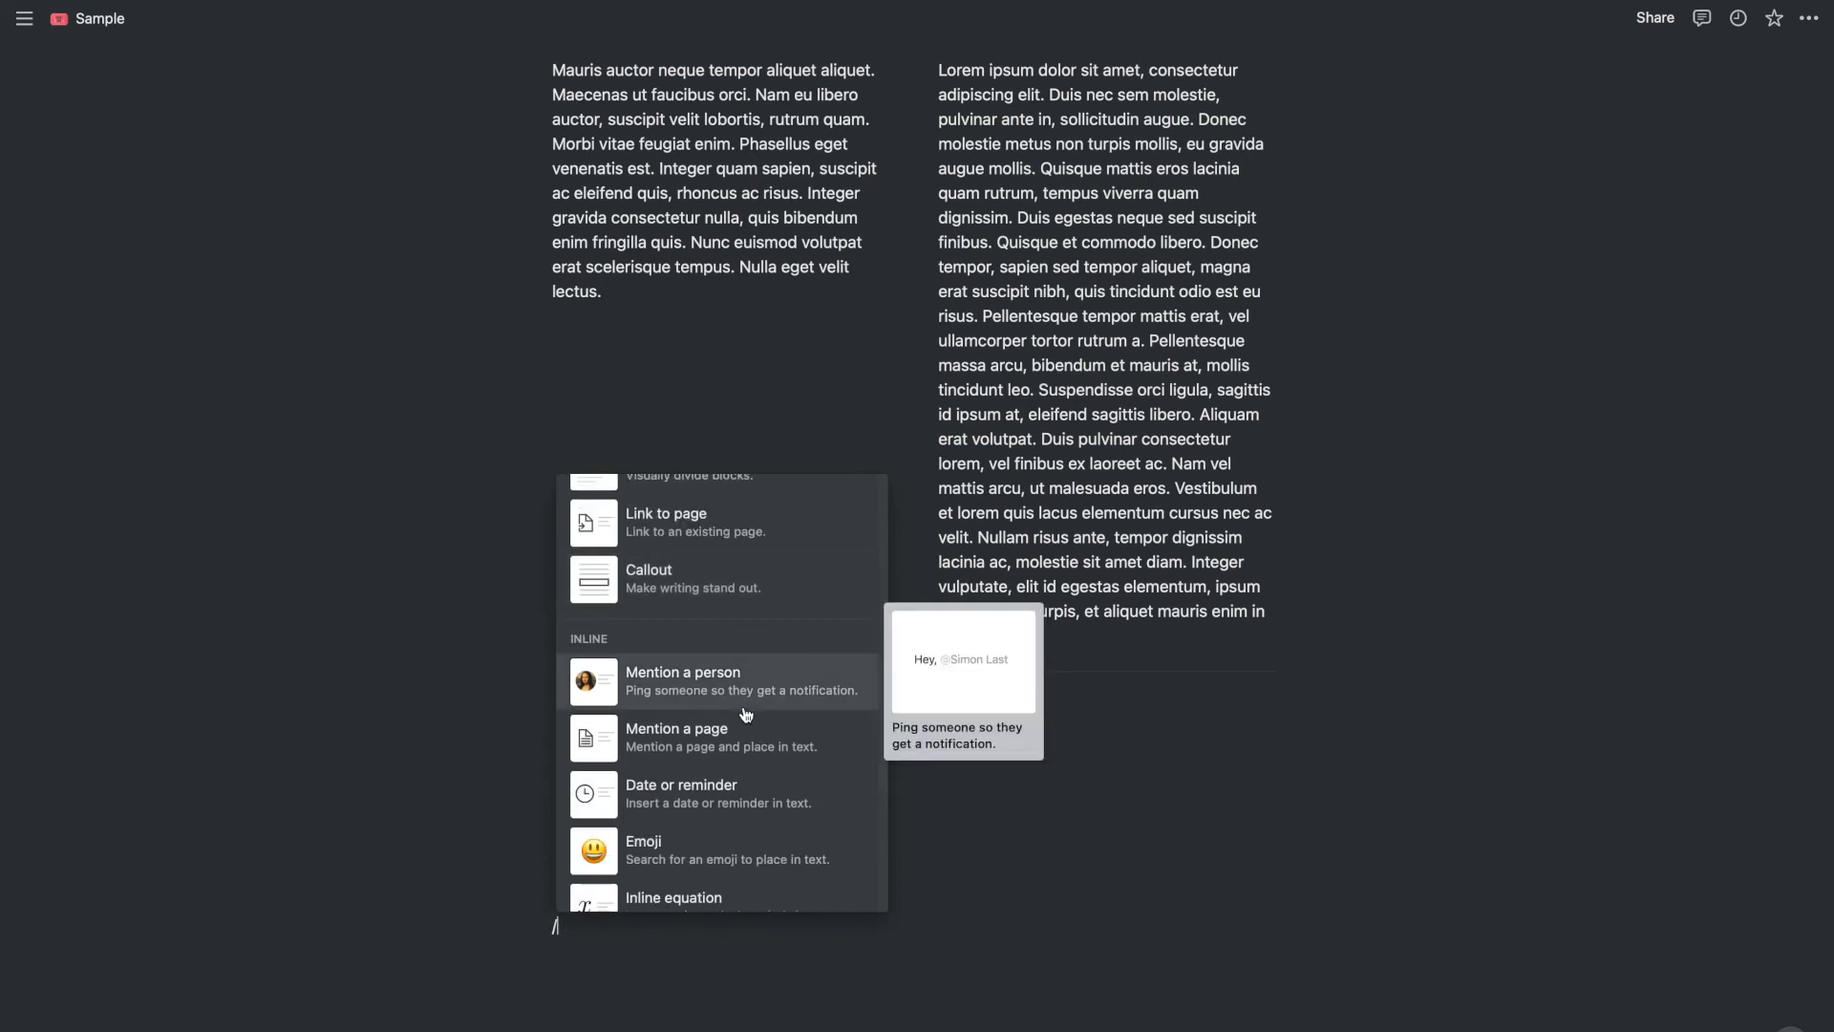
left_click(325, 348)
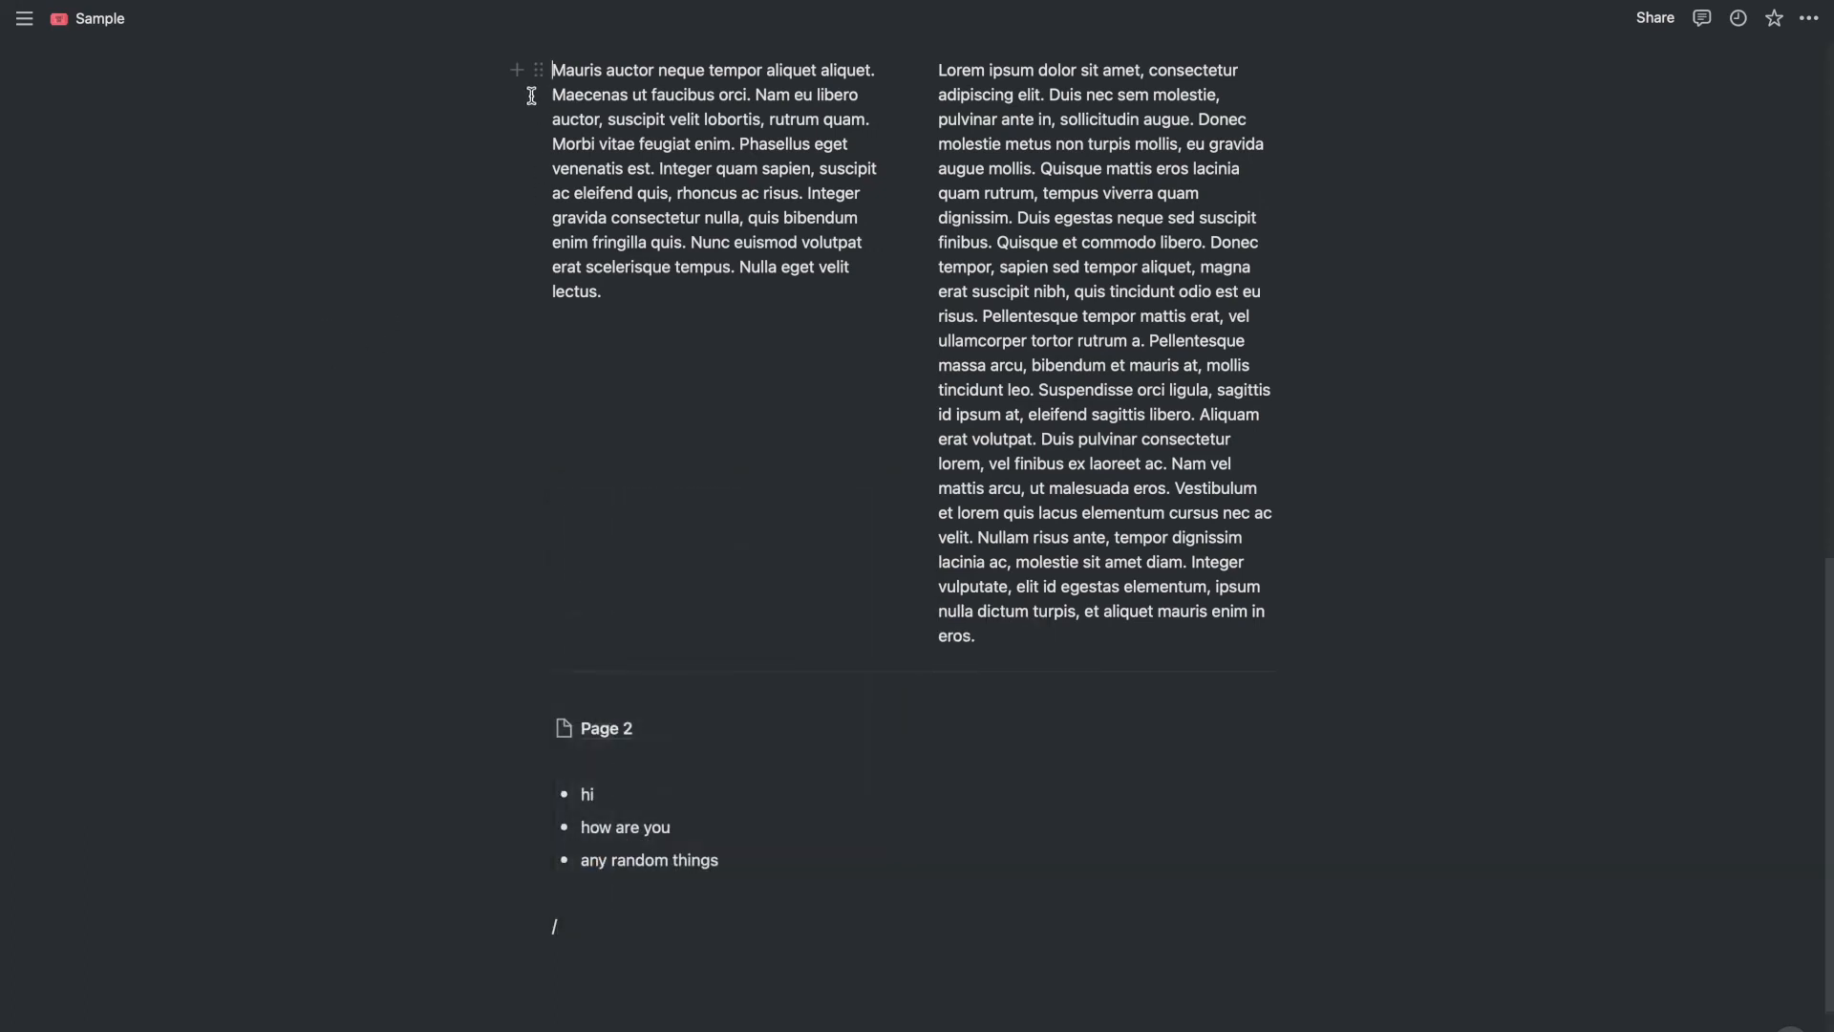
Turn the "Mauris auctor" paragraph into a callout block.
left_click(537, 71)
mouse_move(459, 144)
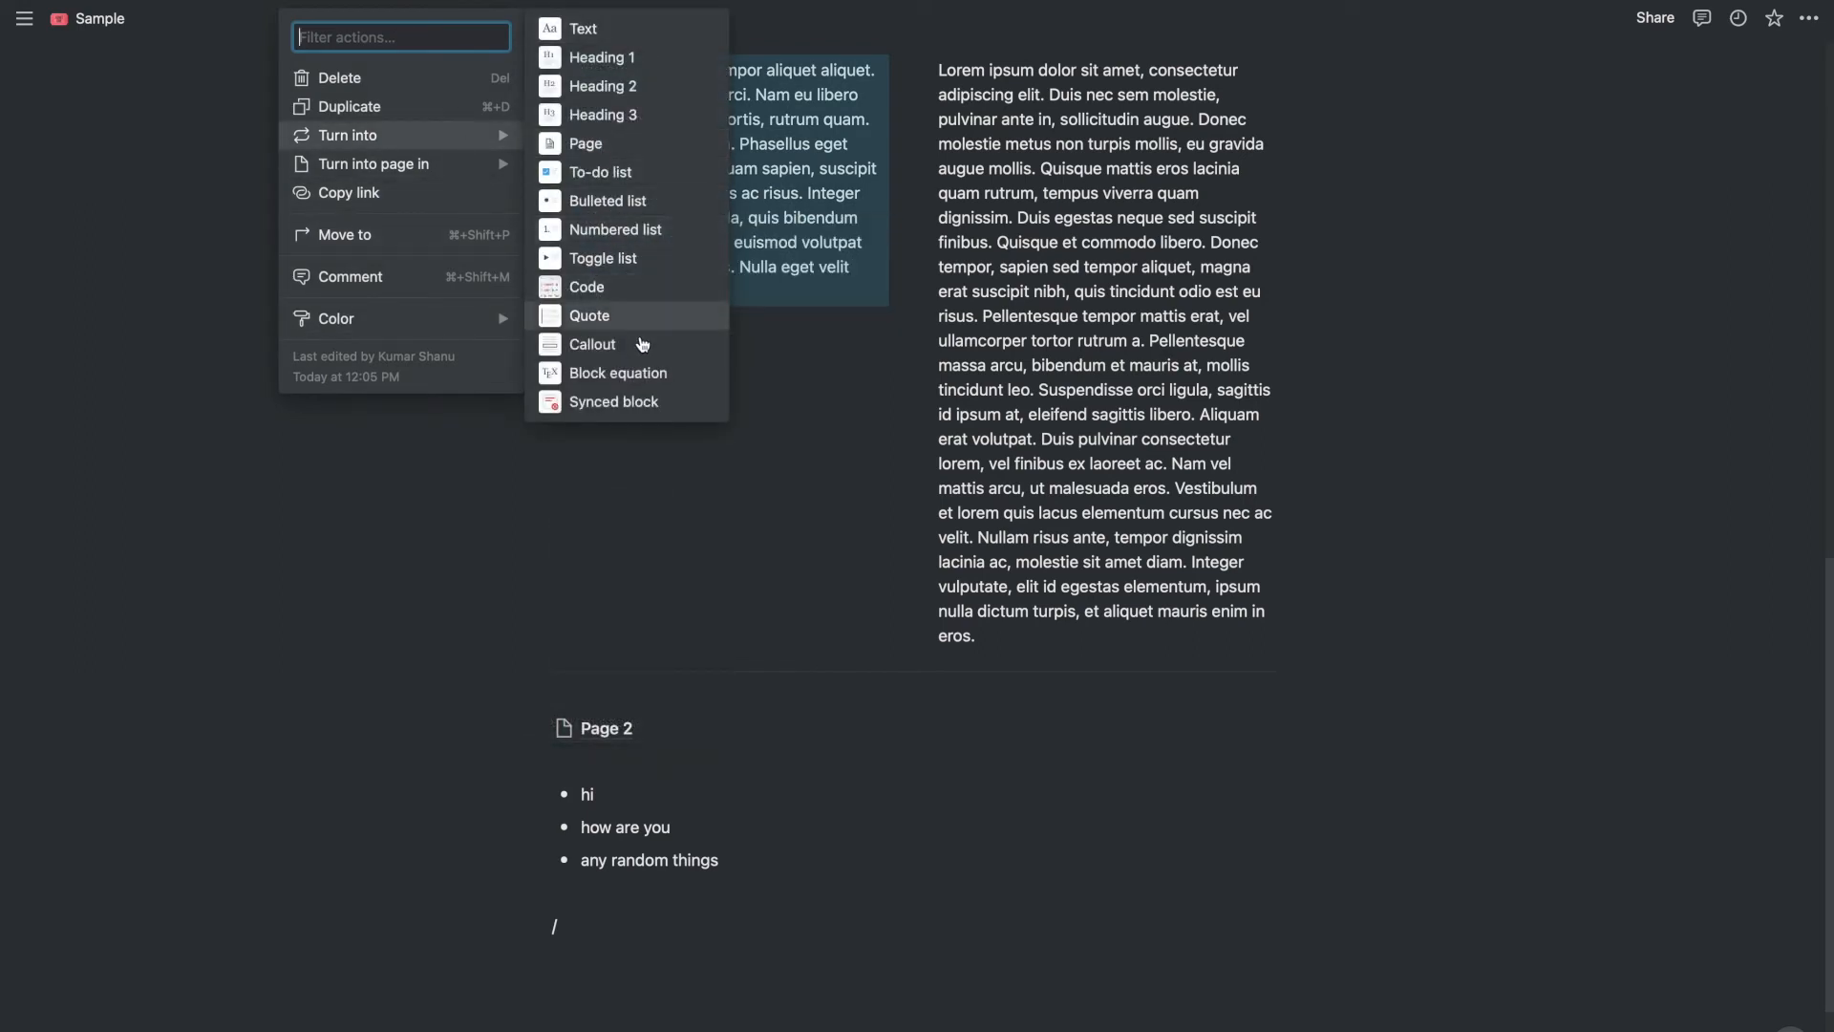
left_click(640, 346)
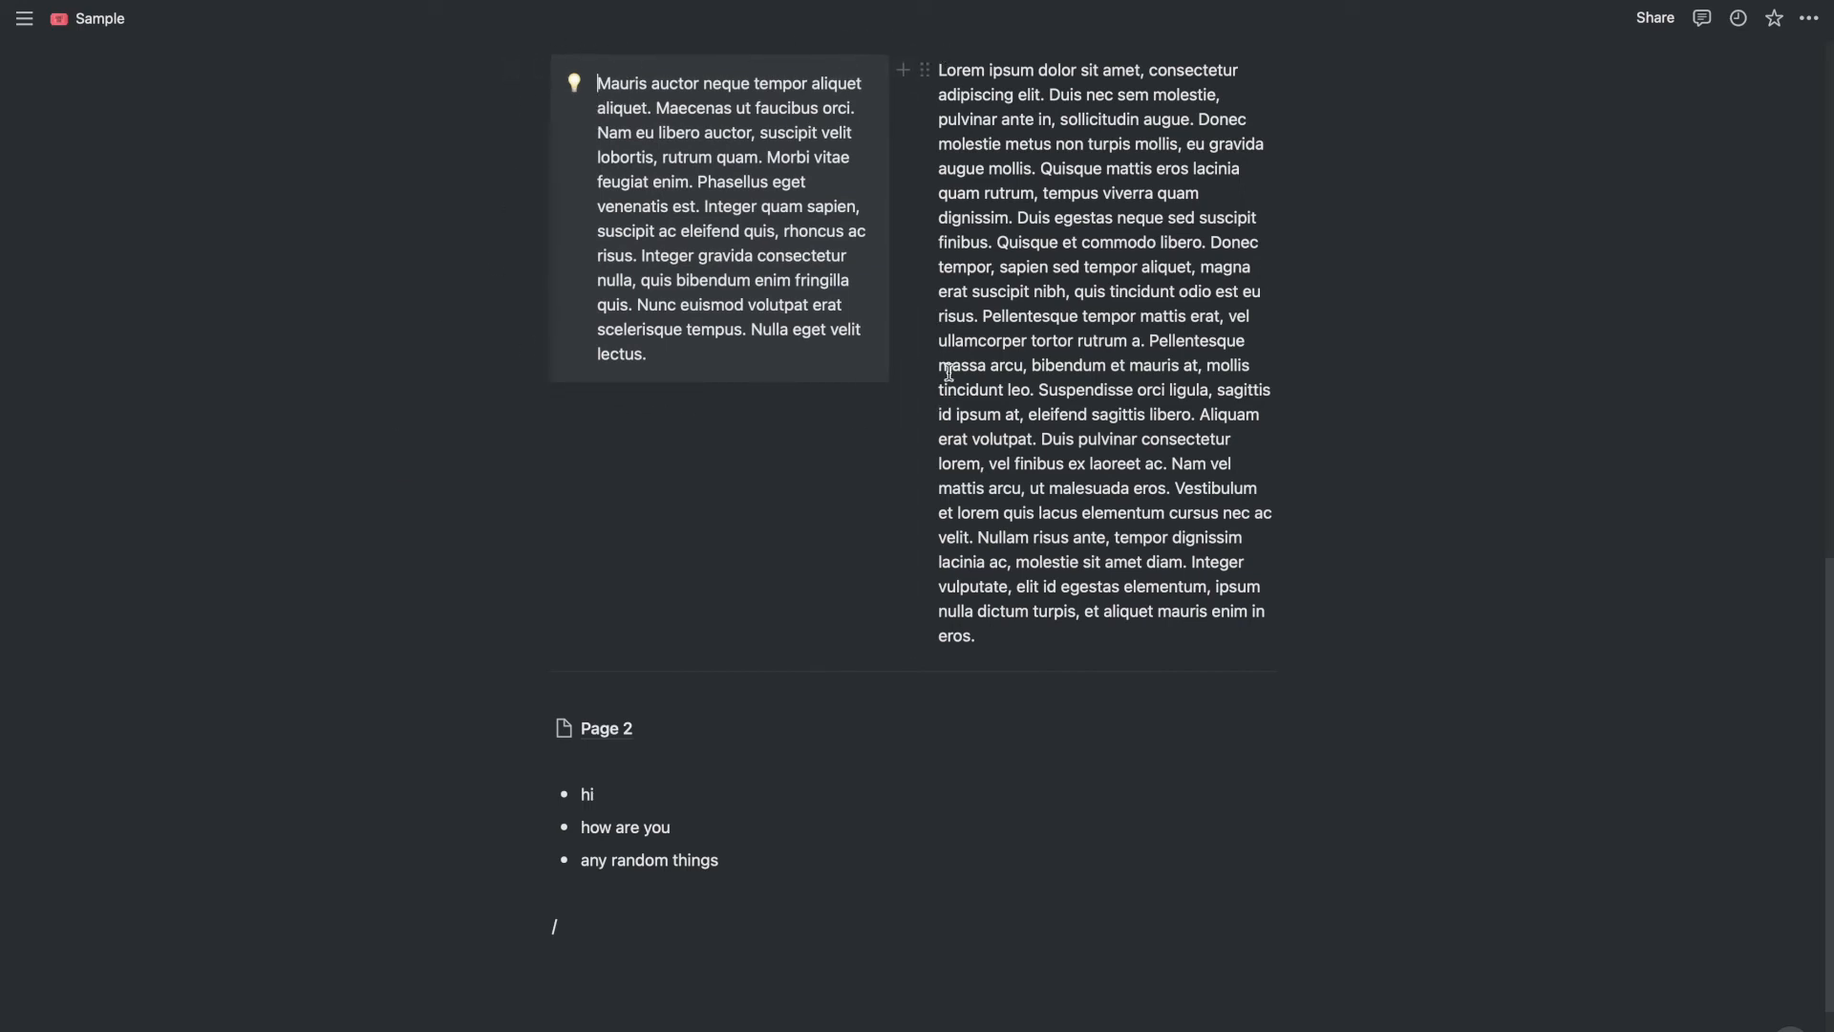
Insert an inline table database on the line below the bulleted list, replacing the stray slash.
scroll(819, 561, "down", 1)
left_click(605, 917)
key("BackSpace")
type("/")
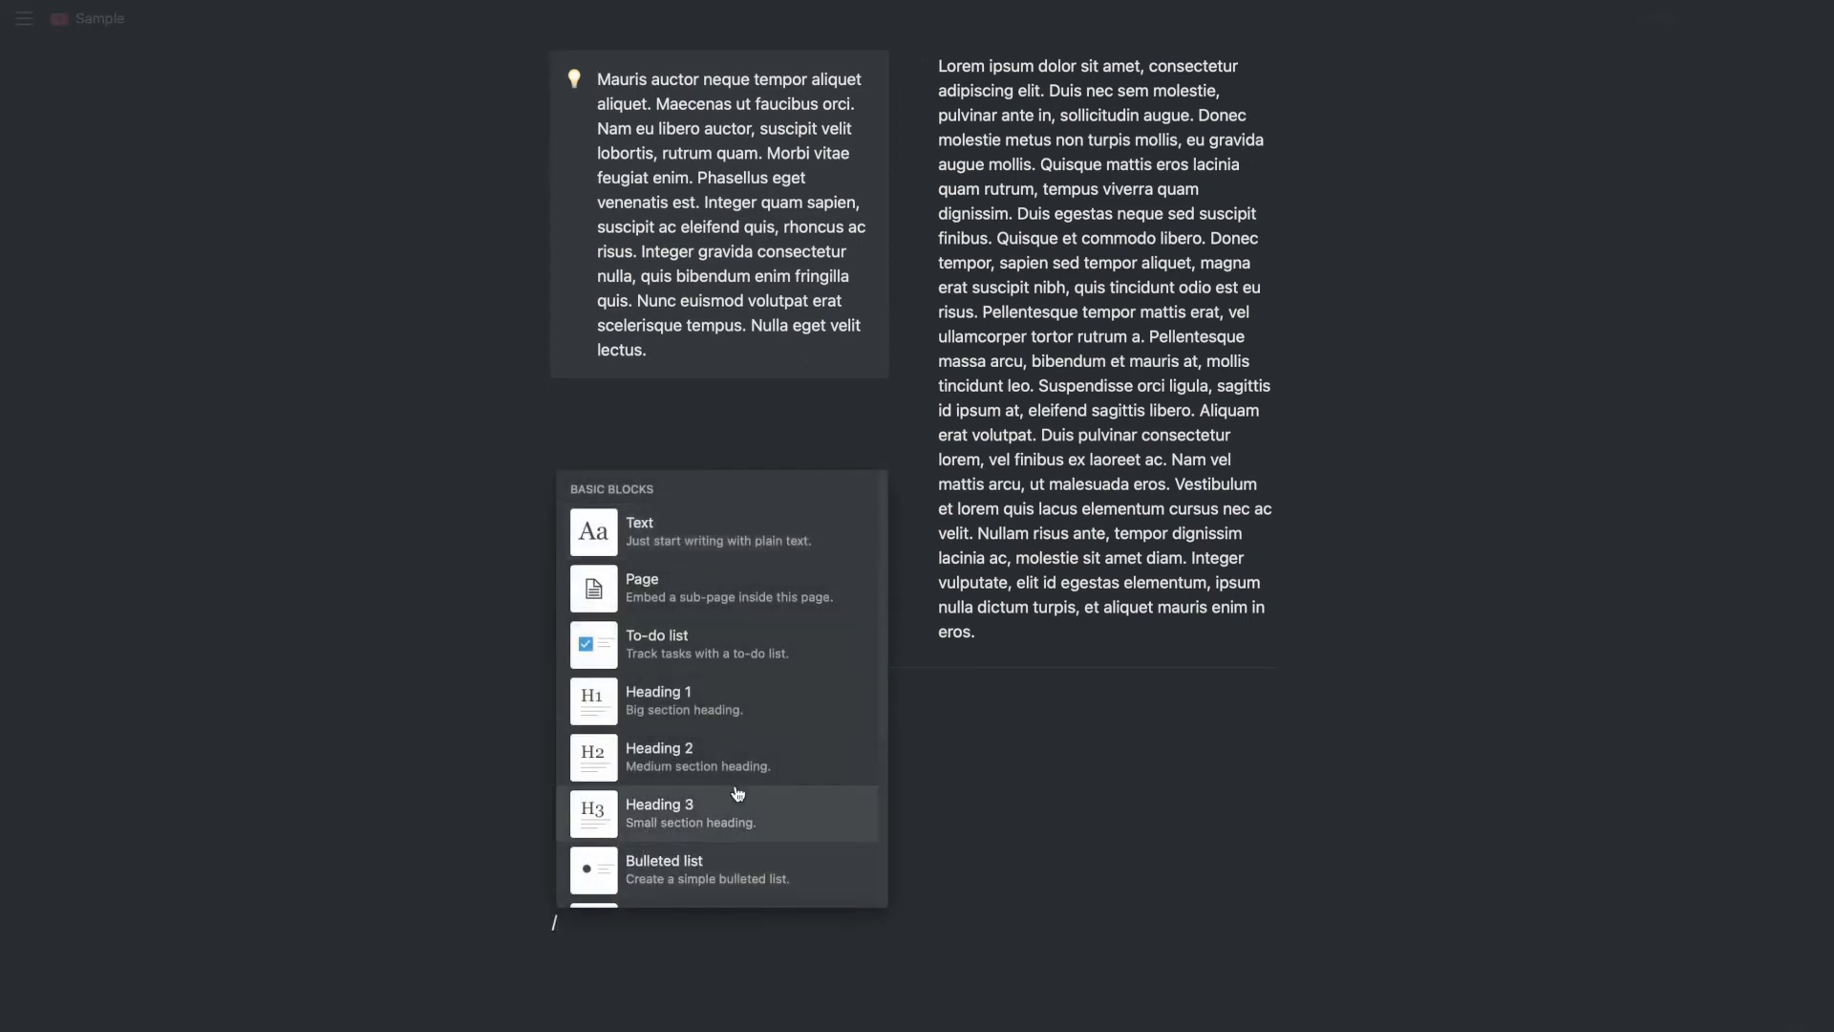
scroll(745, 774, "down", 3)
scroll(745, 774, "down", 5)
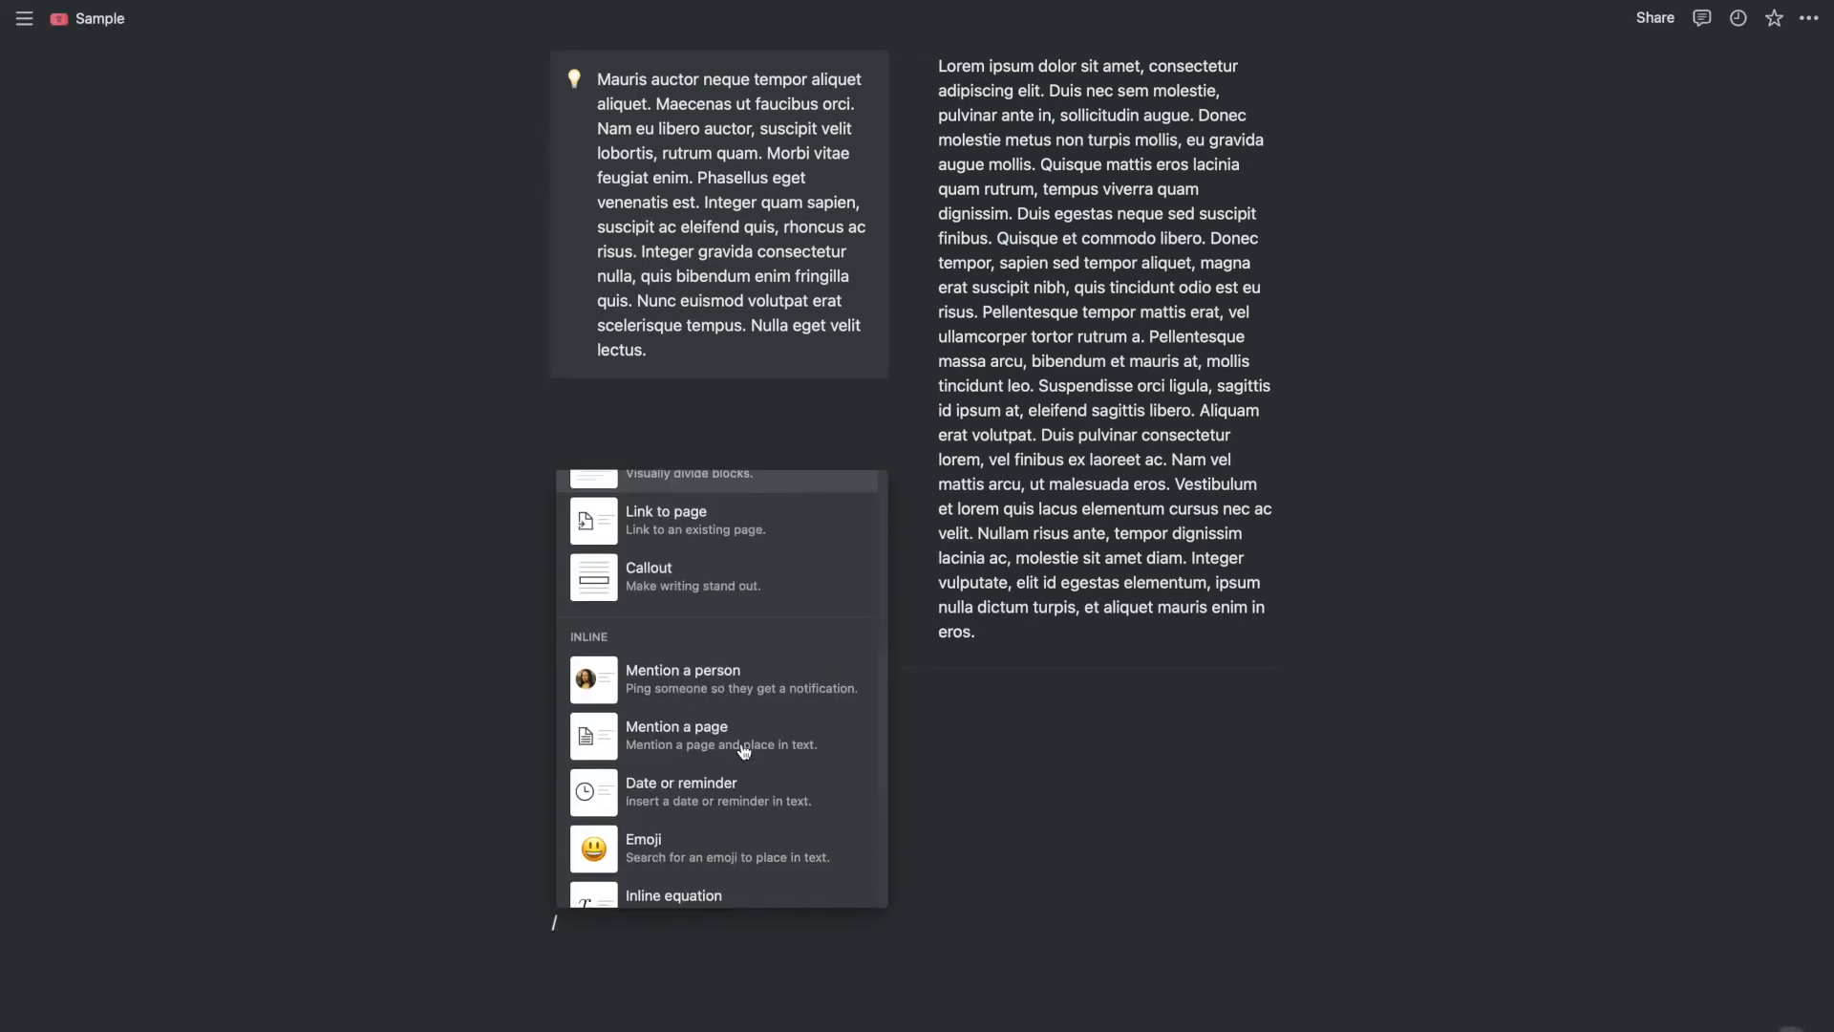
scroll(735, 721, "down", 2)
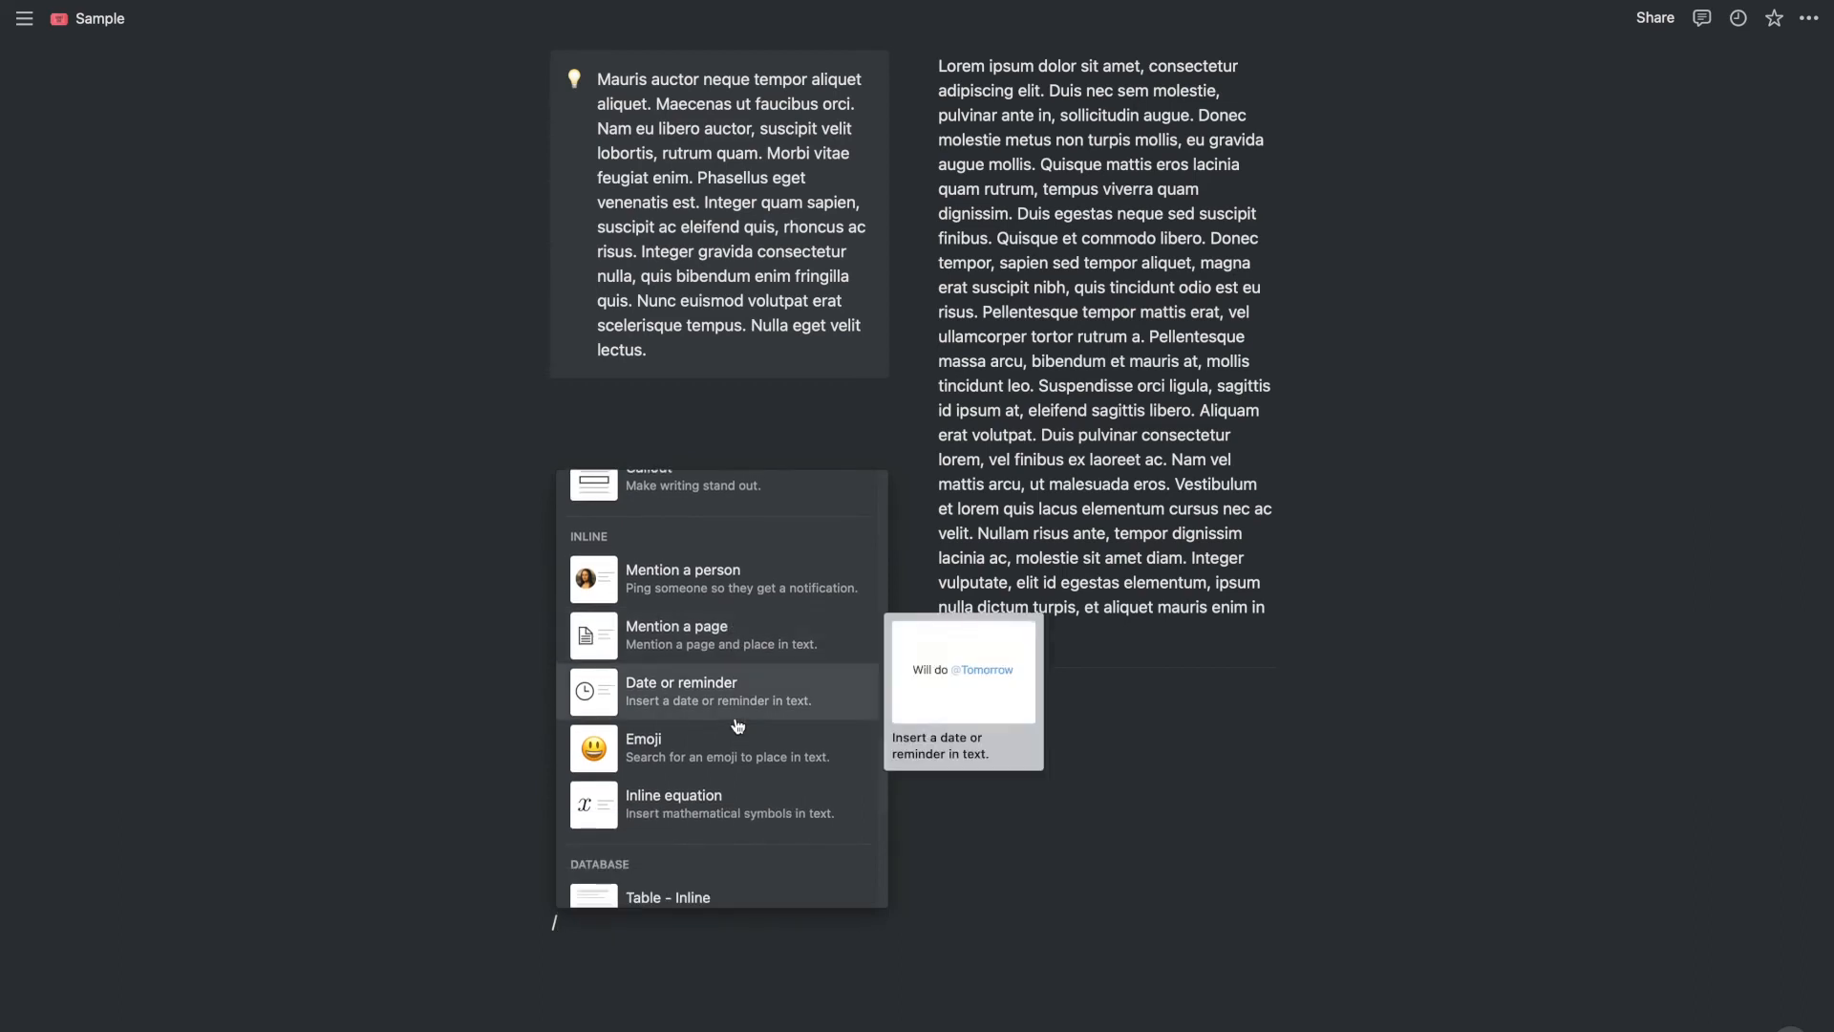
mouse_move(737, 725)
scroll(738, 724, "down", 4)
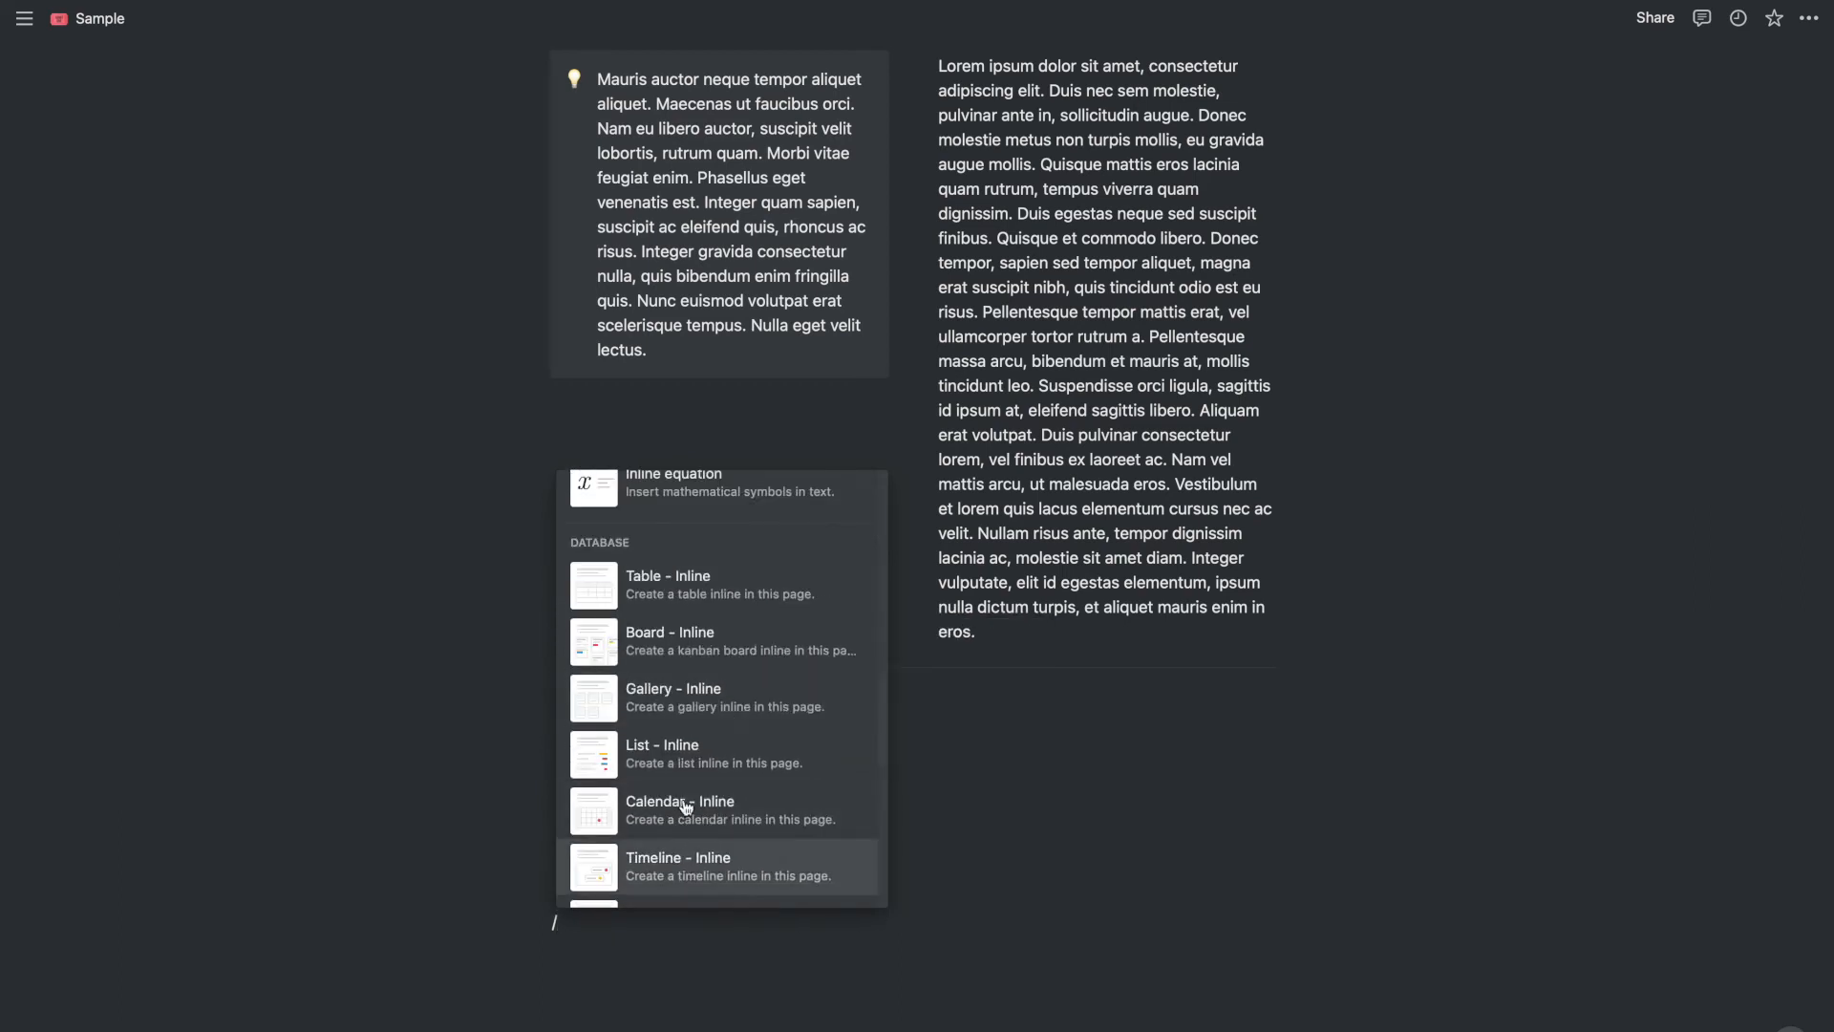
mouse_move(736, 672)
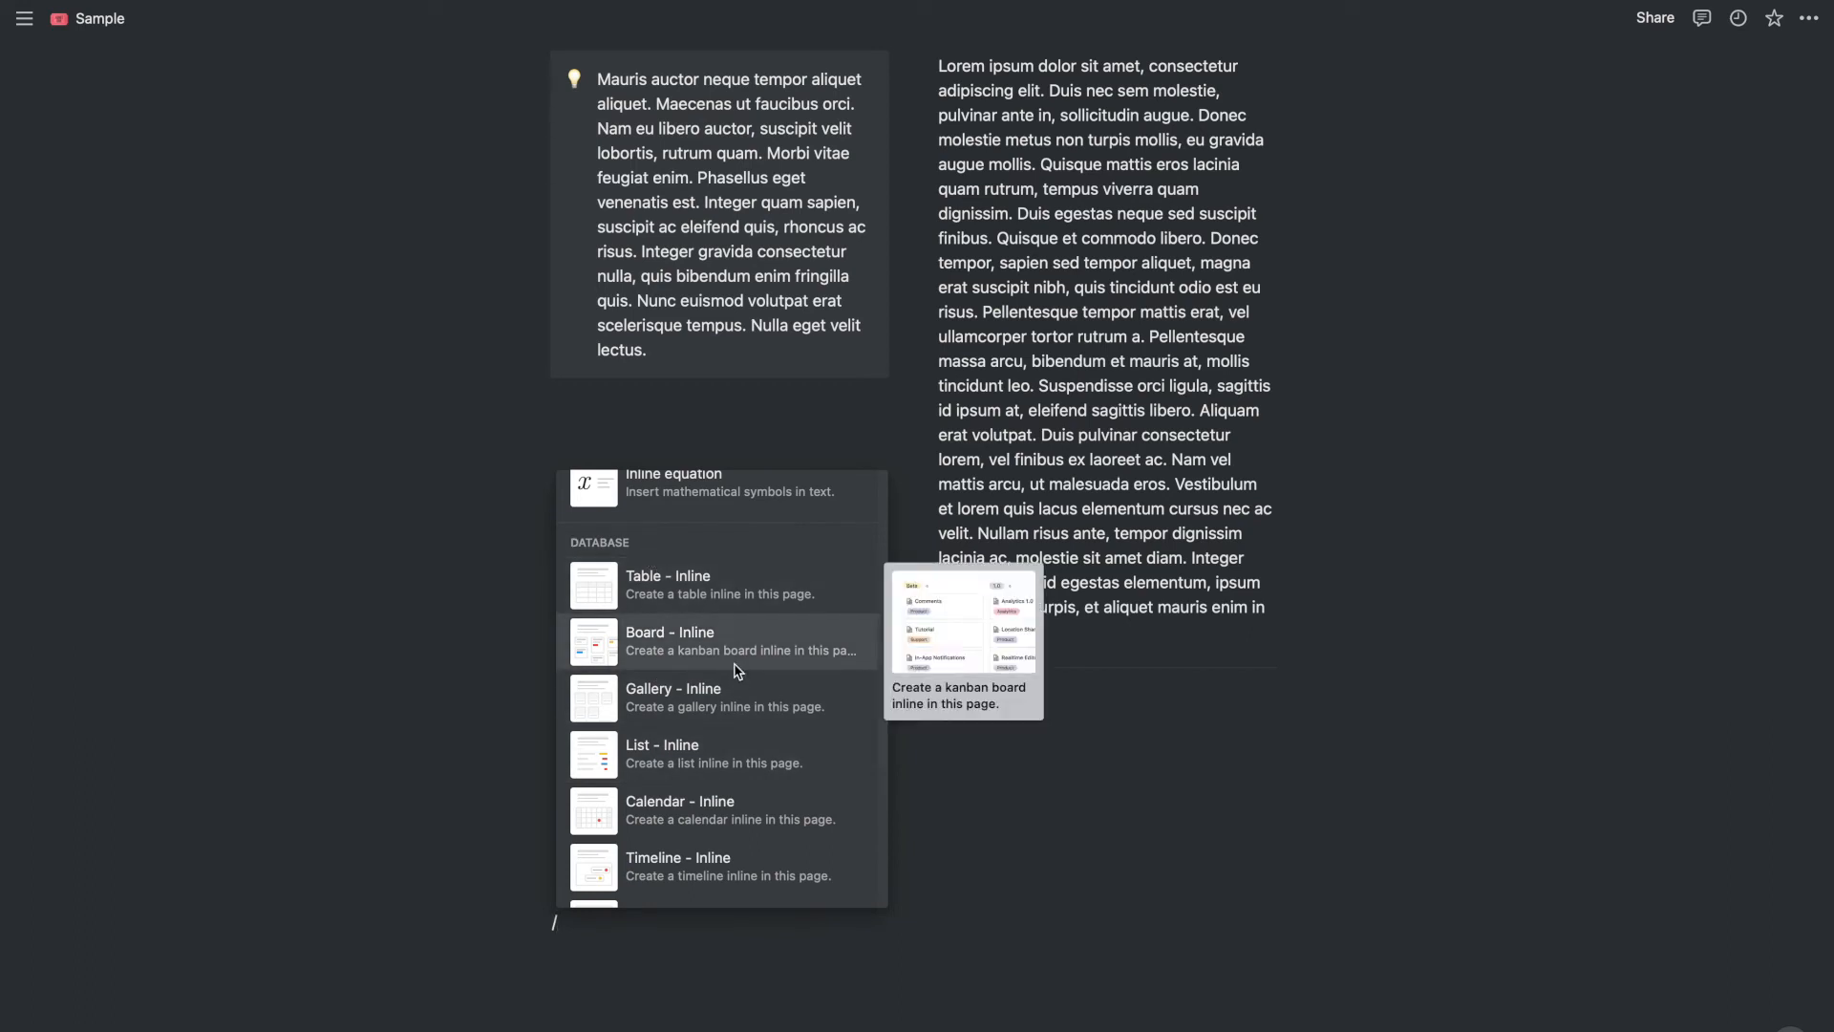
left_click(748, 596)
scroll(418, 733, "down", 5)
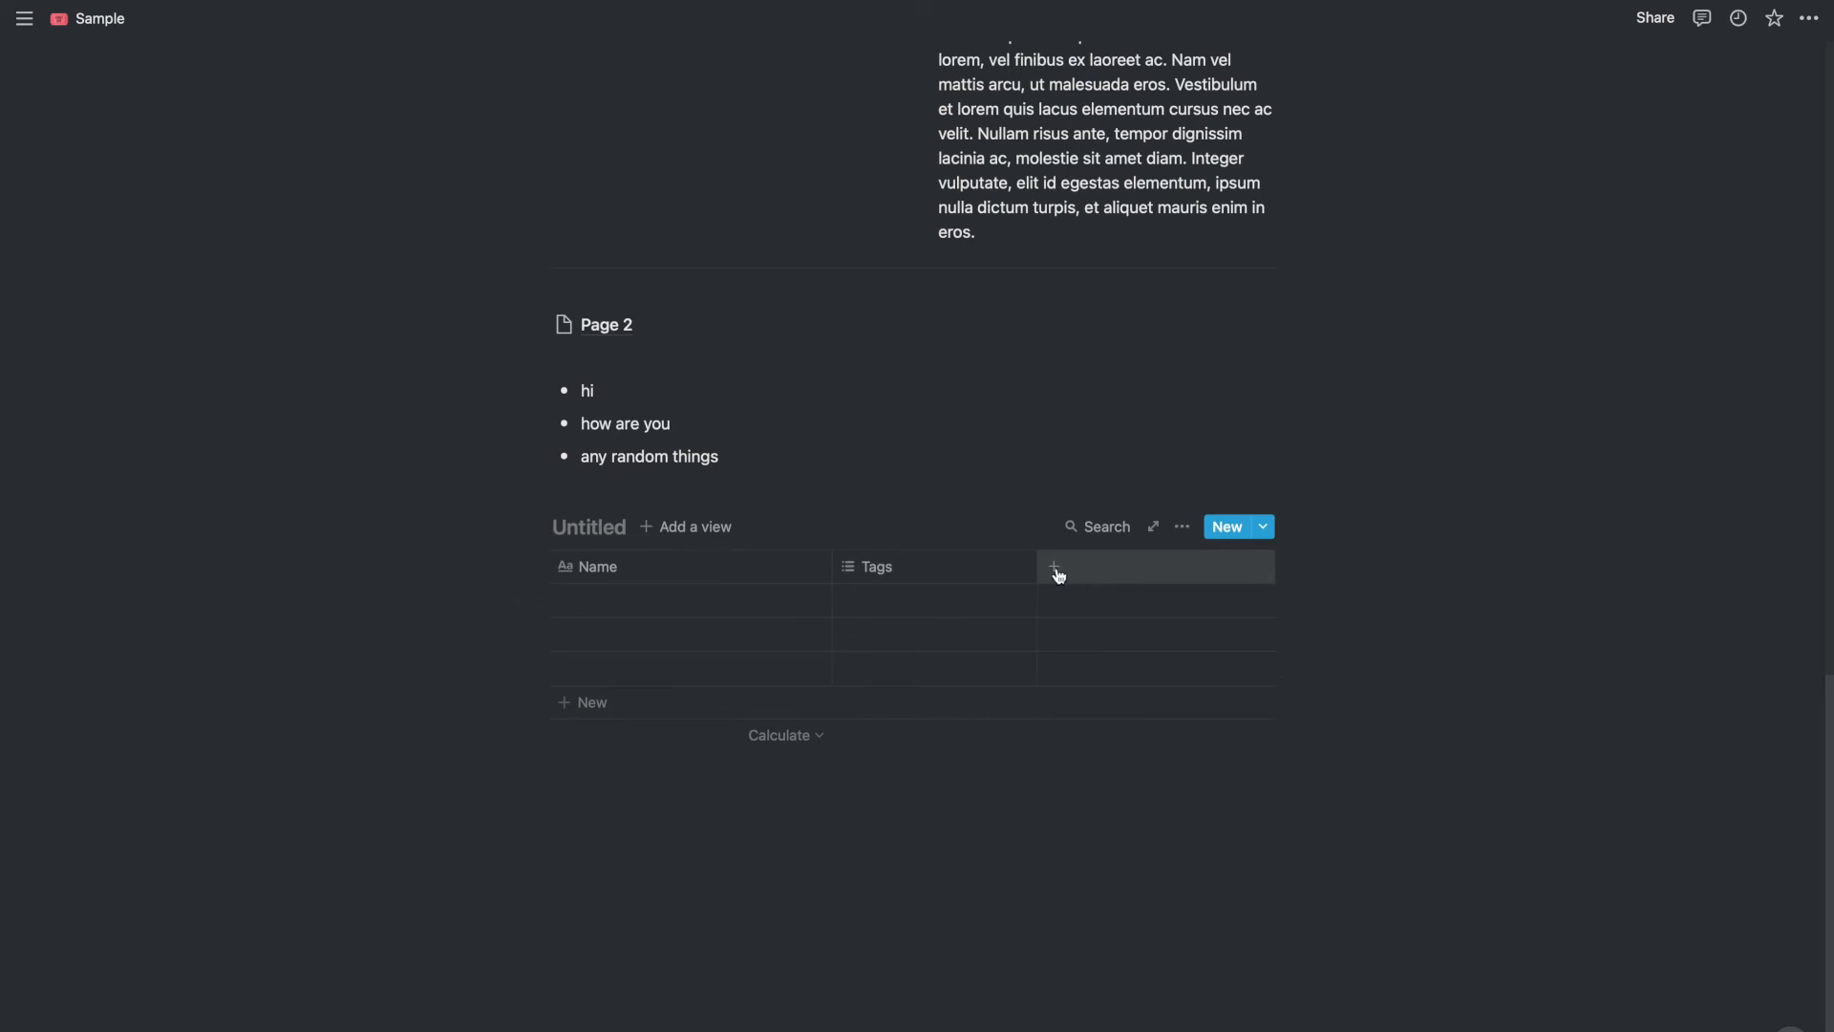
Insert a divider block below the inline table.
left_click(530, 787)
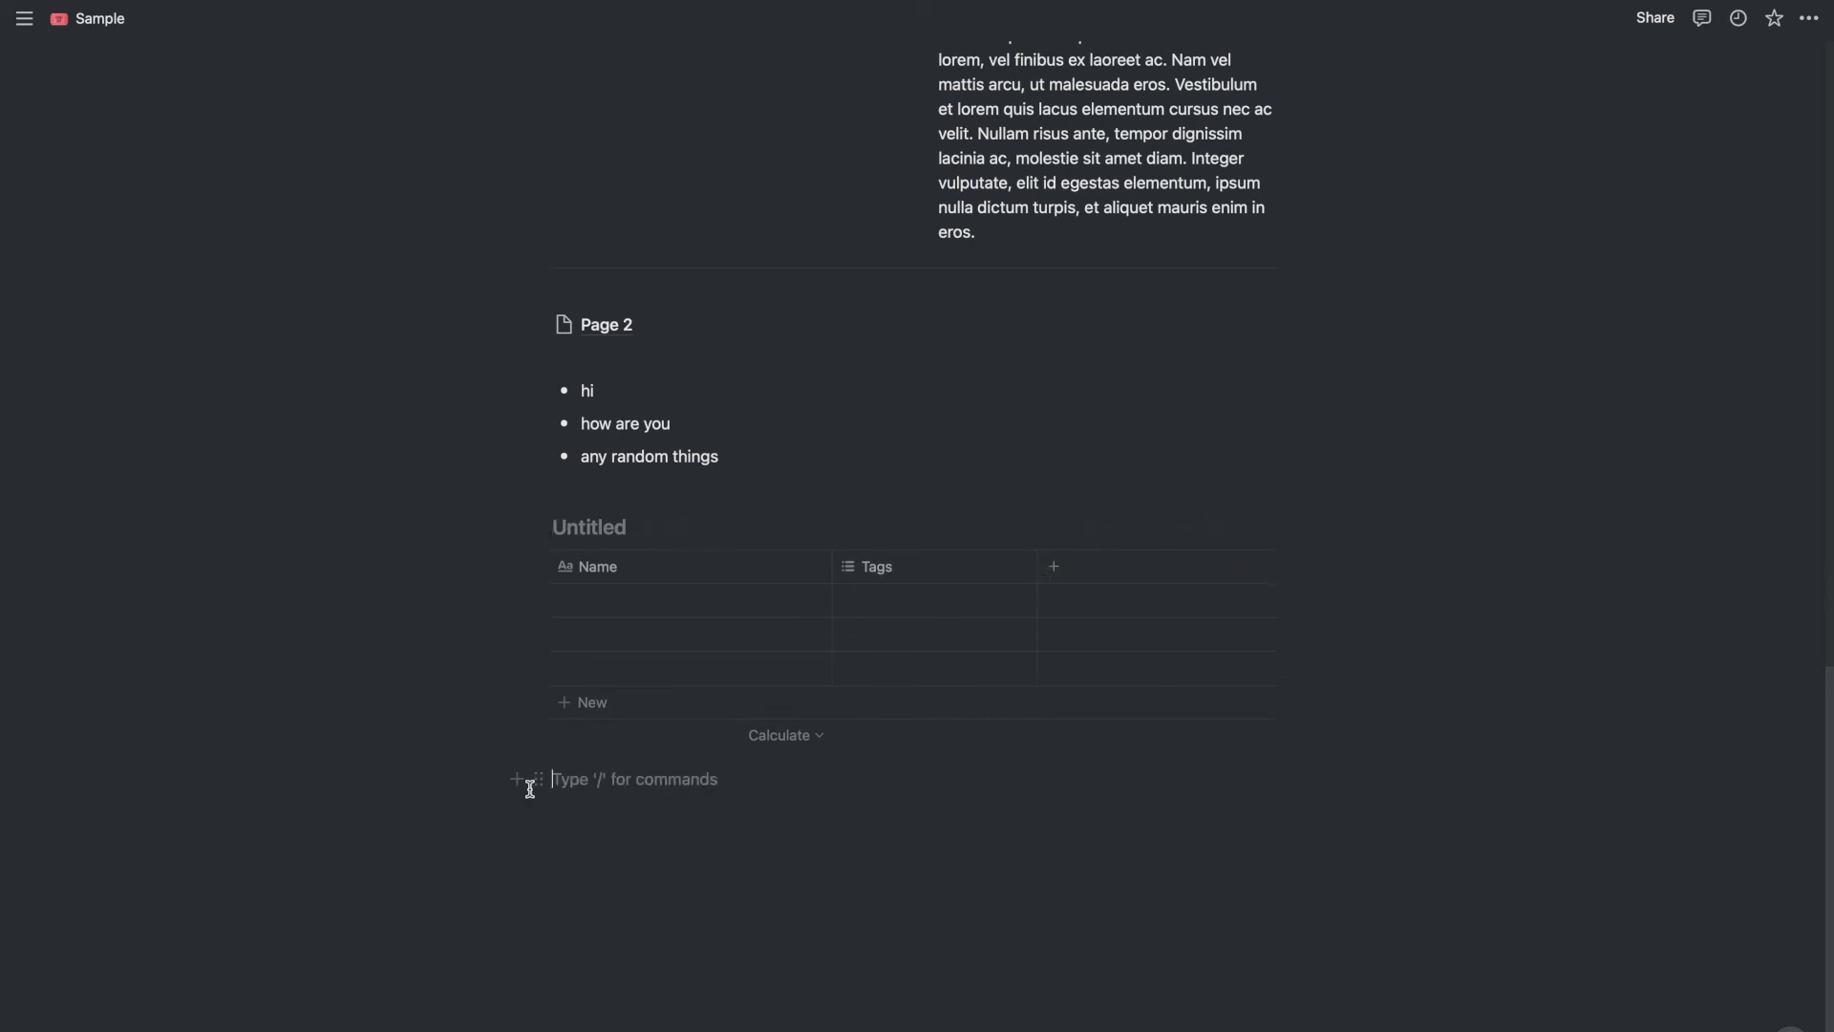
type("/d")
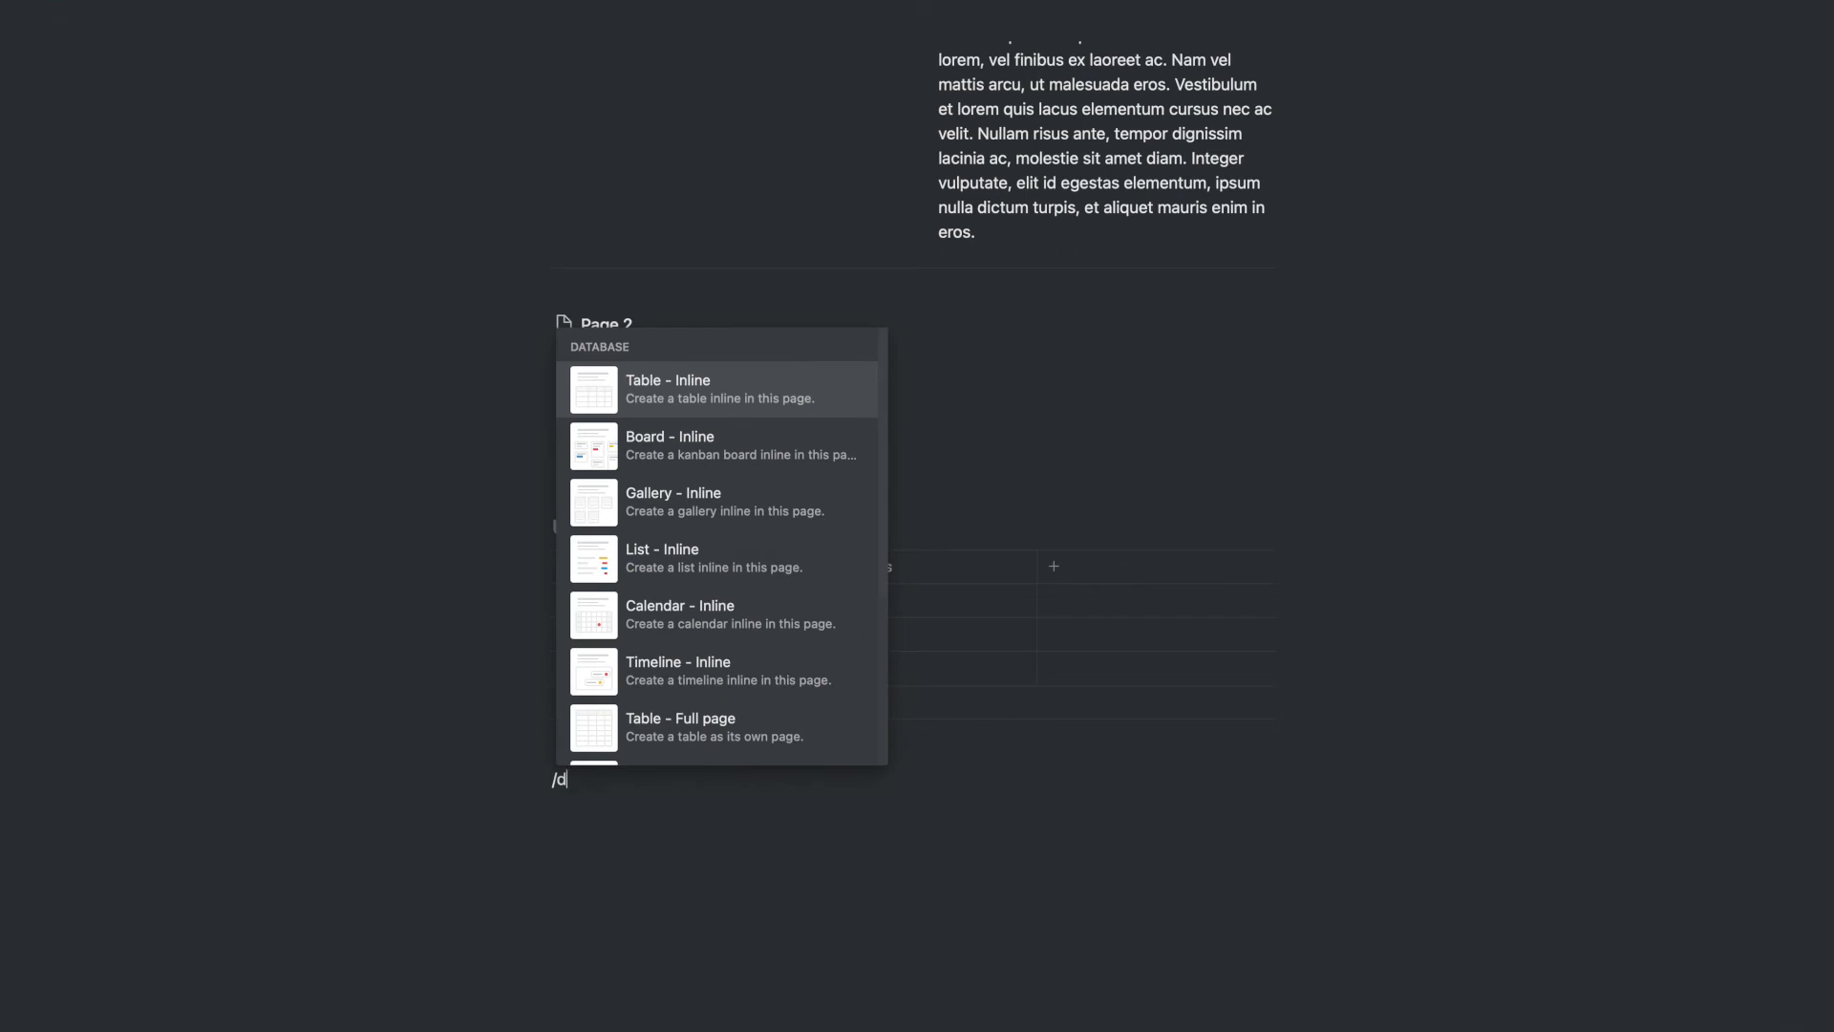
key("BackSpace")
key("BackSpace")
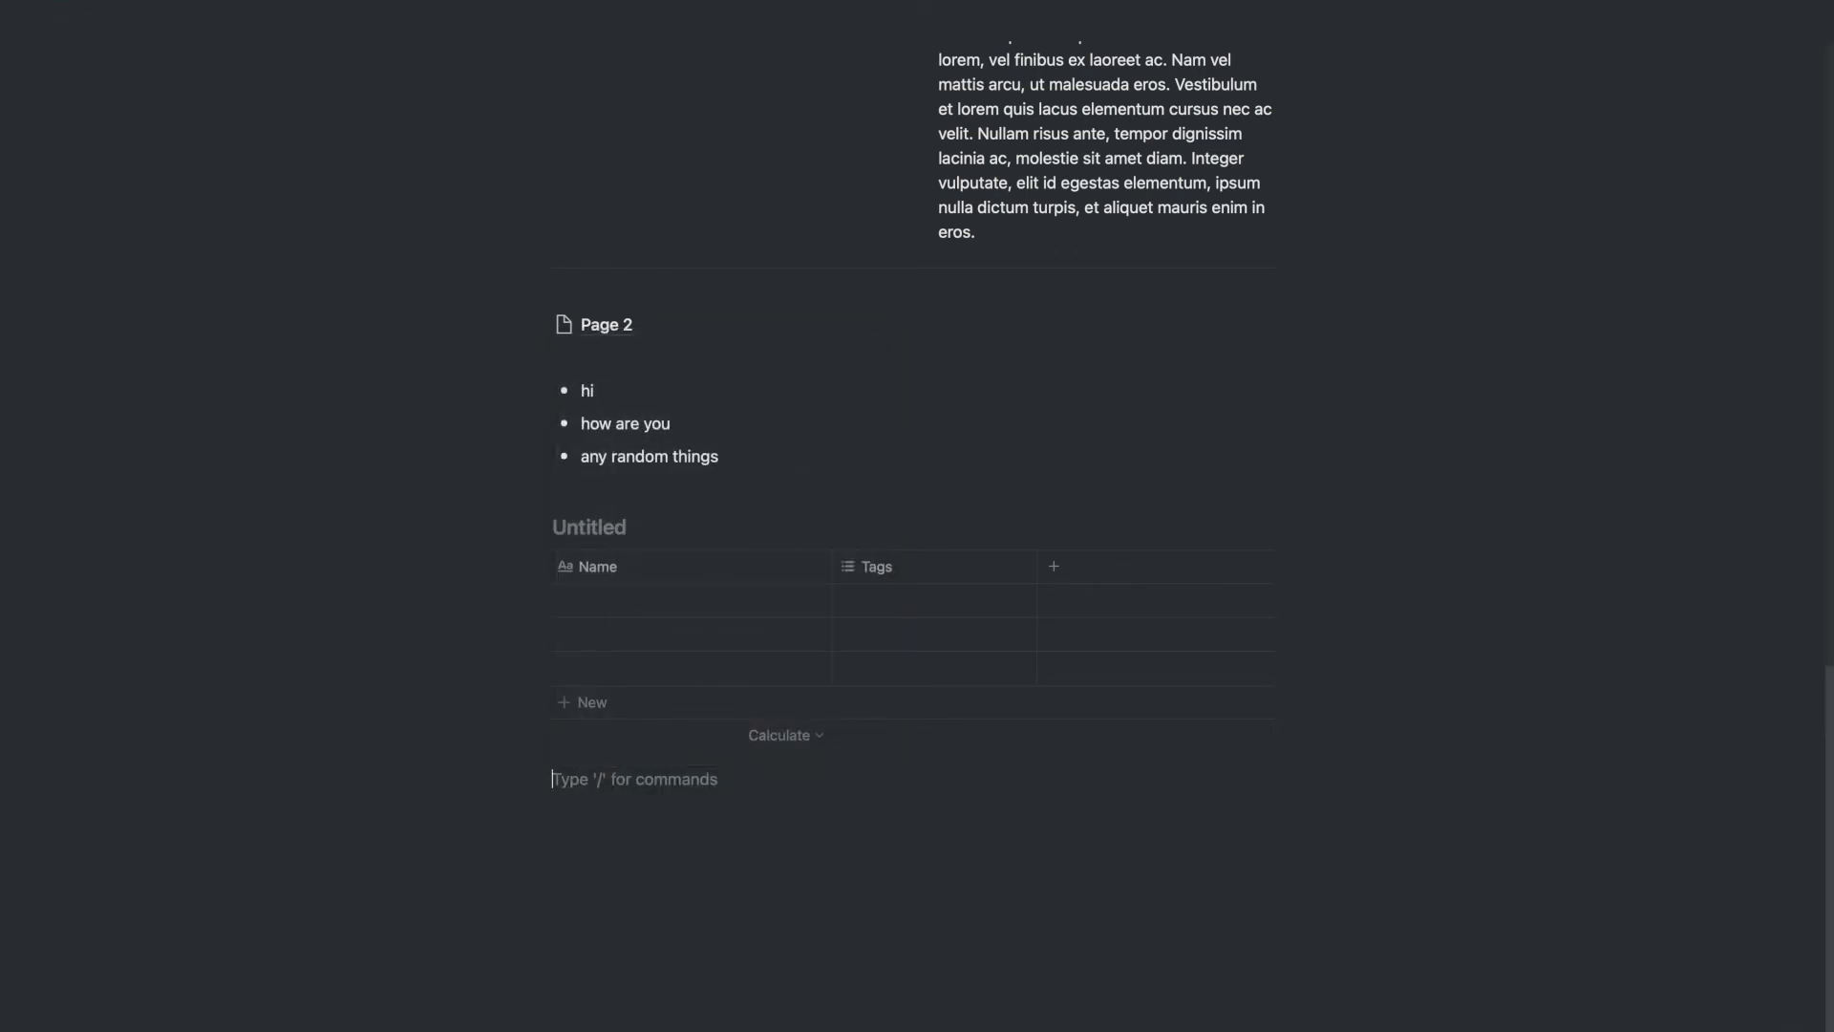
type("/")
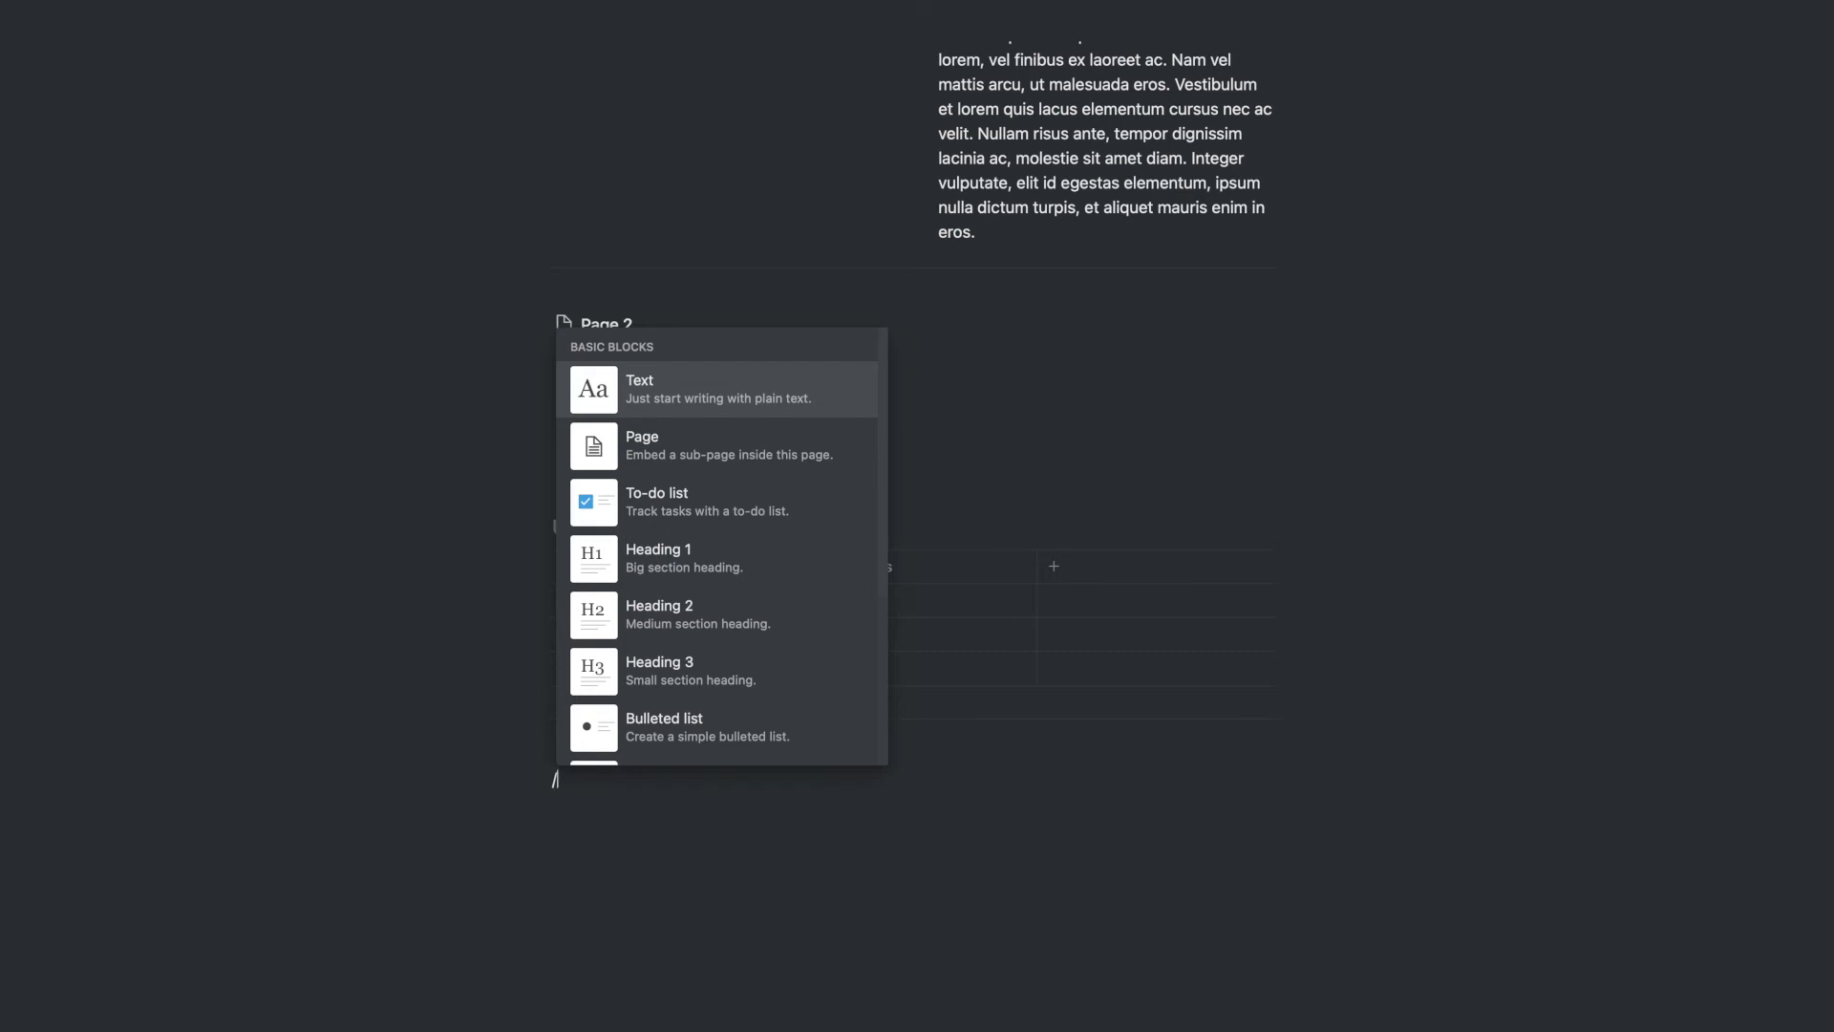
type("di")
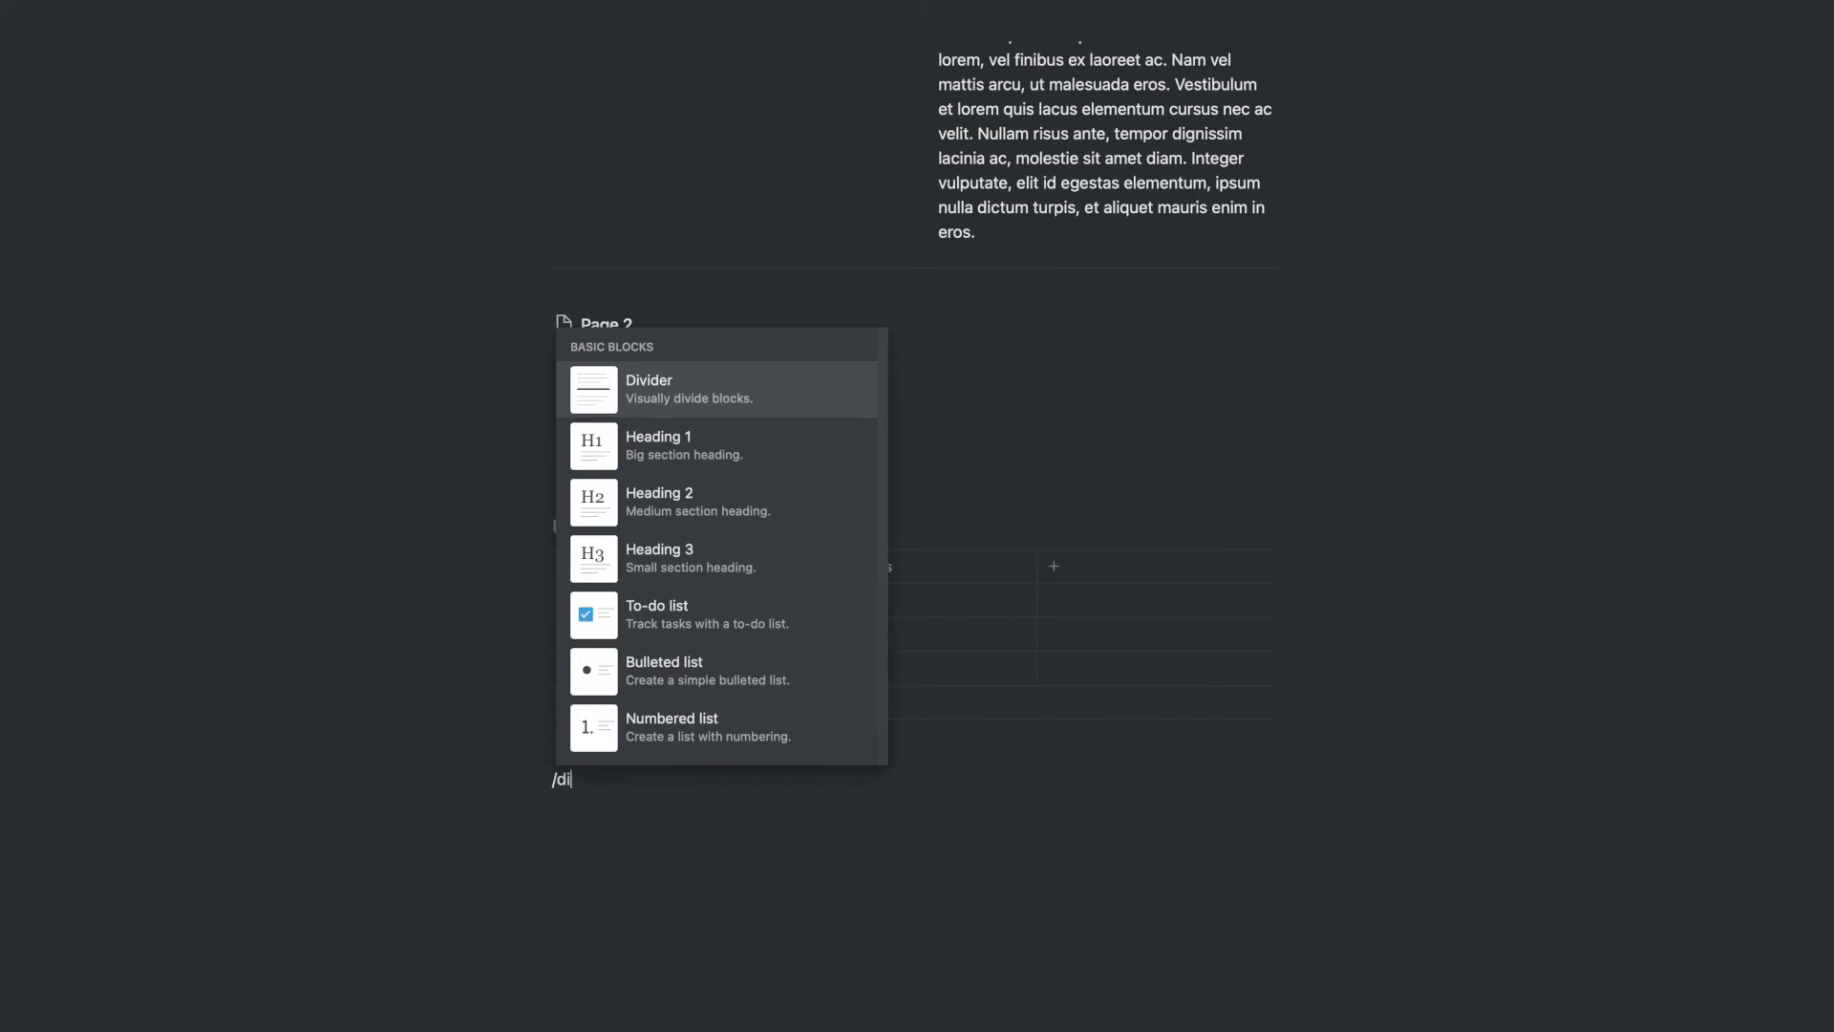
key("Return")
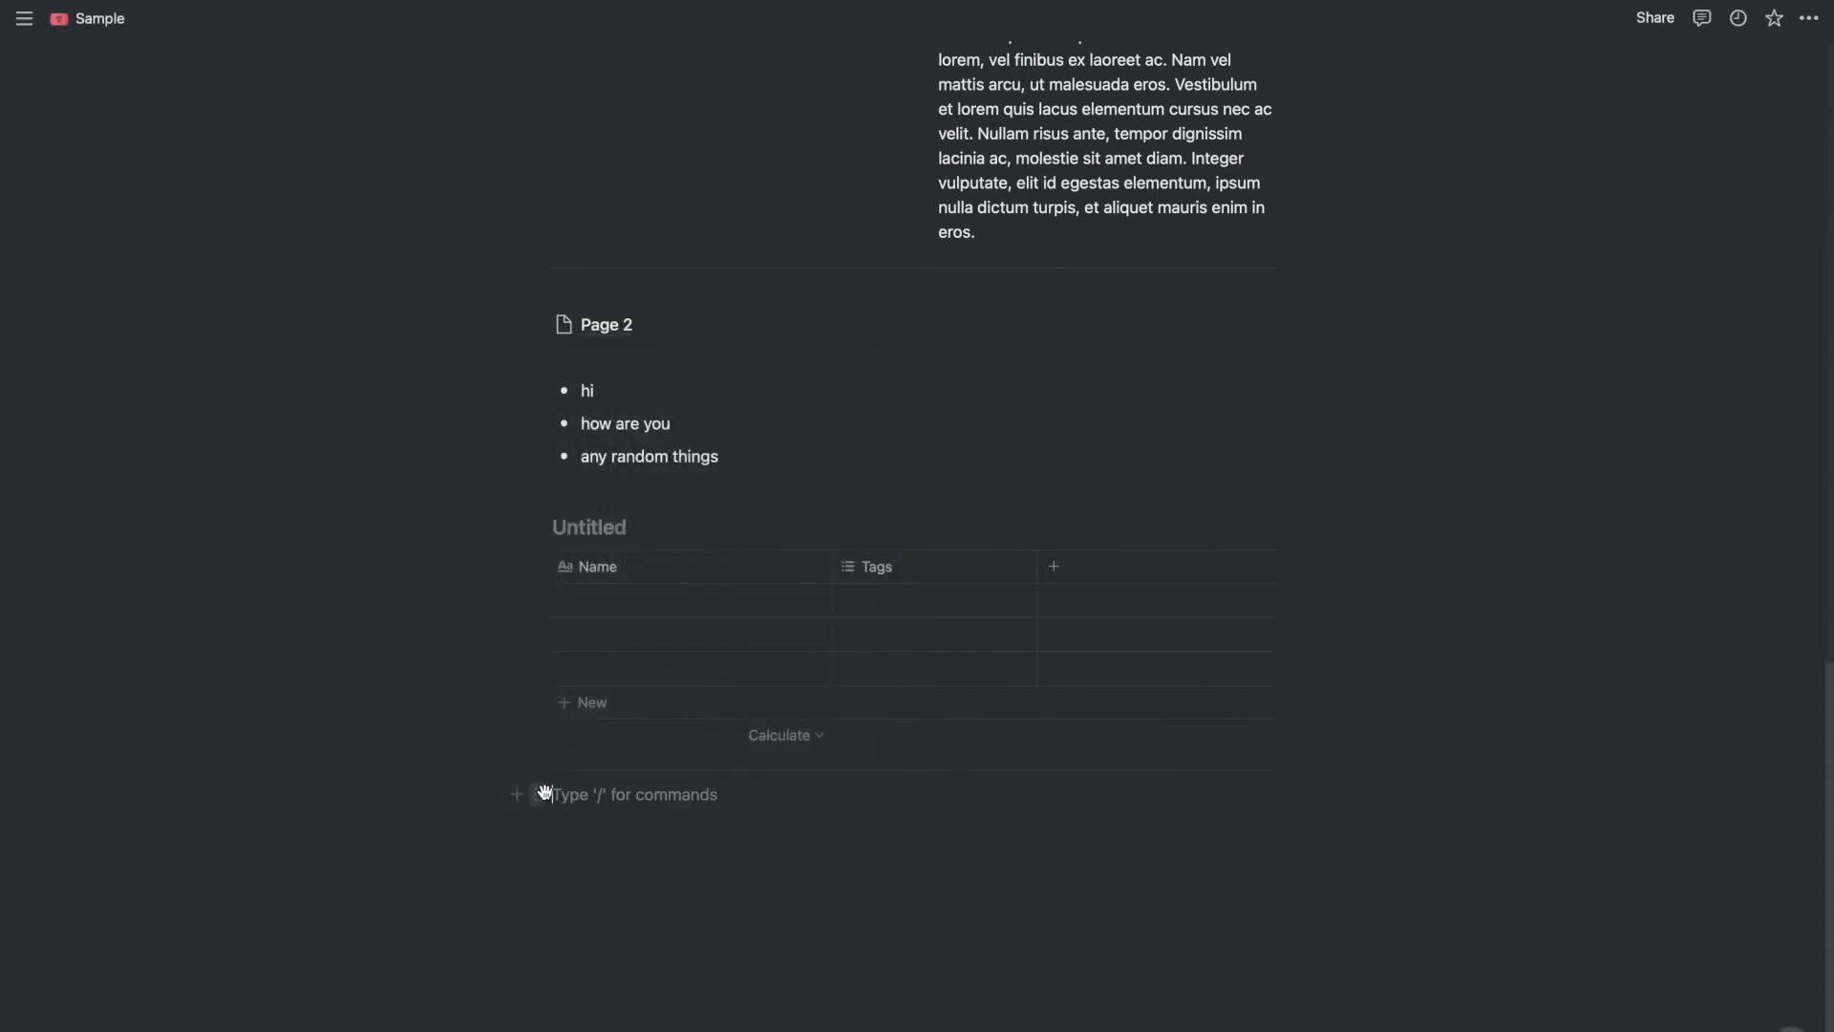
left_click_drag(537, 793, 507, 761)
Browse the available media, embed and advanced block types on a new line below the divider.
left_click(613, 859)
type("/")
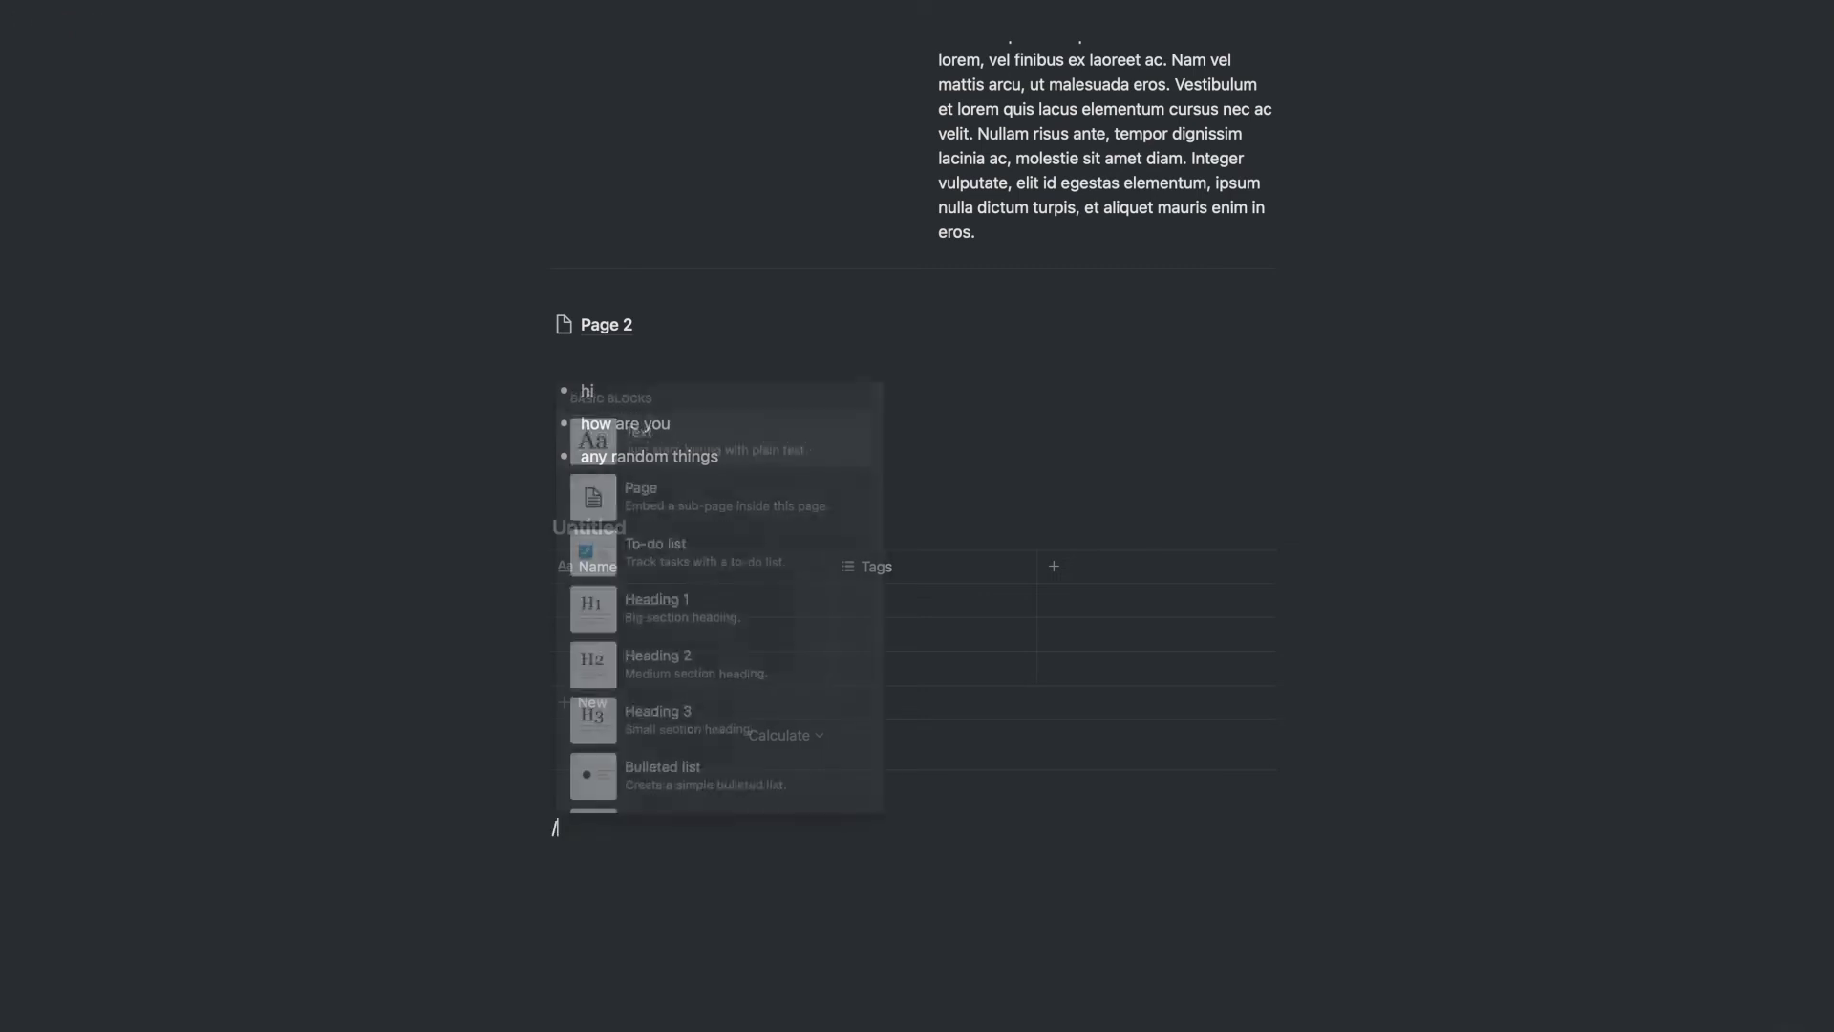
scroll(801, 618, "down", 13)
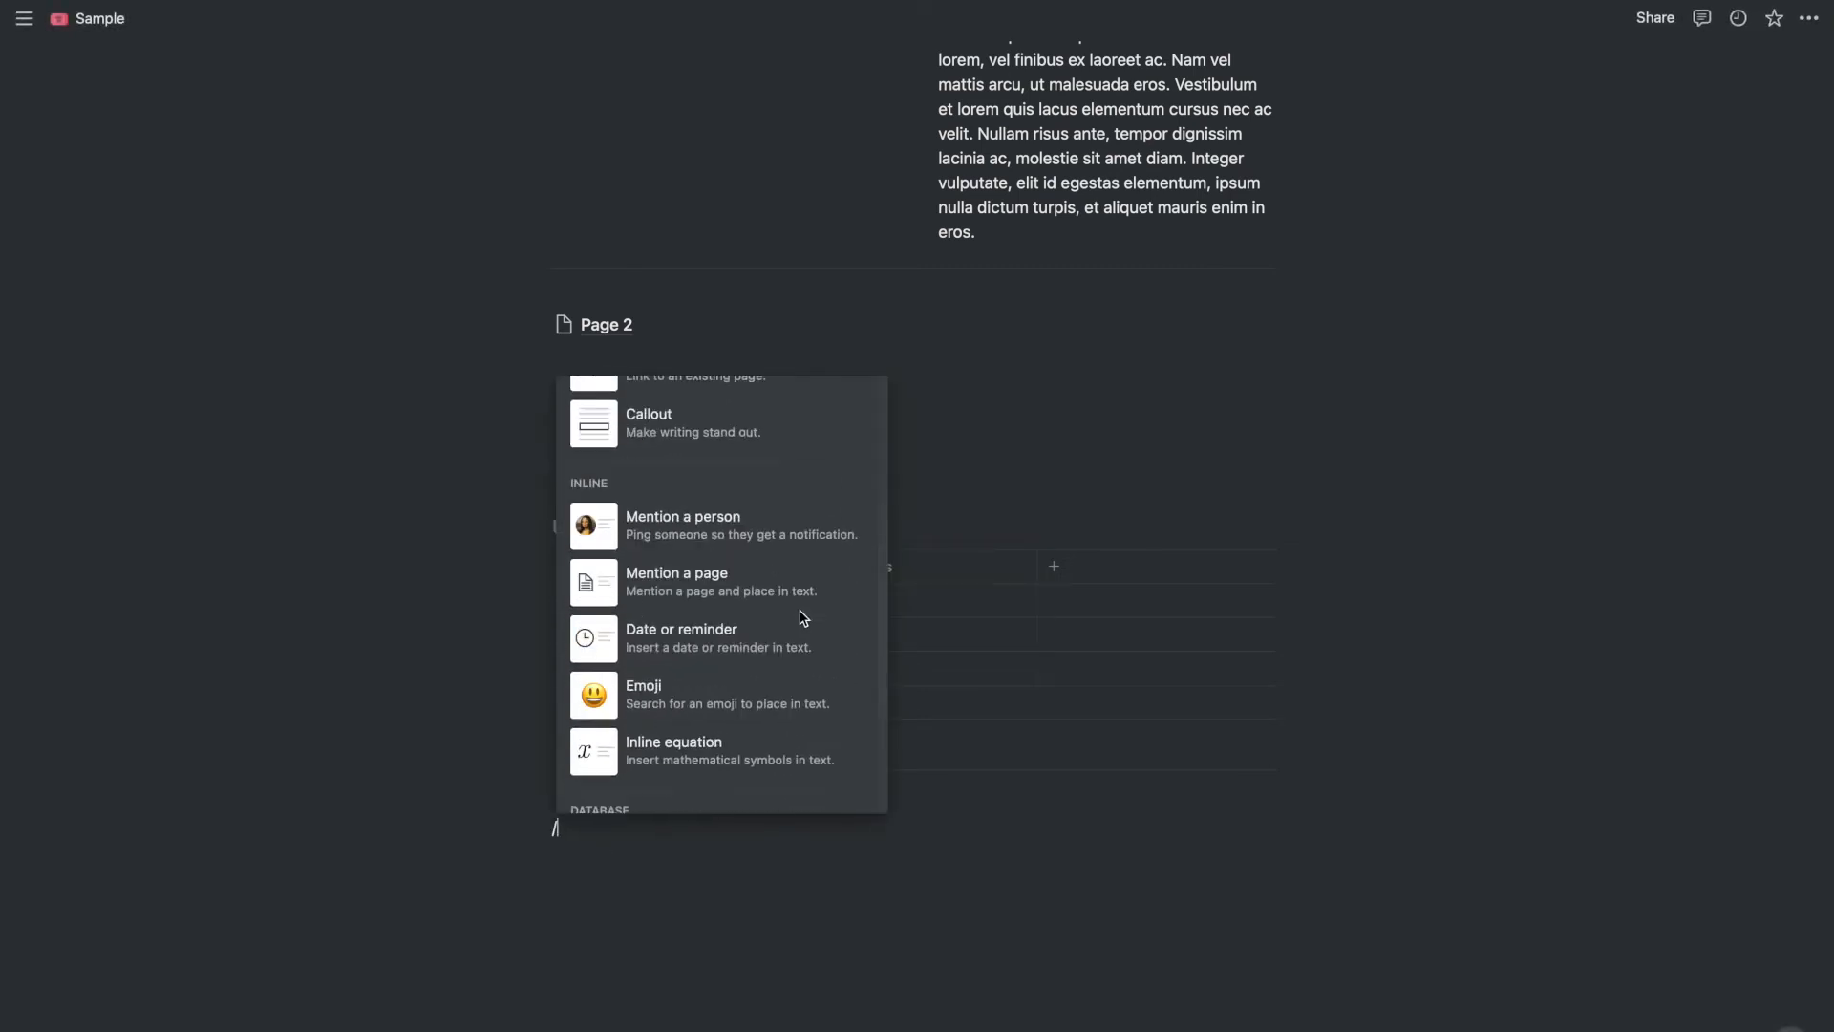
scroll(801, 618, "down", 6)
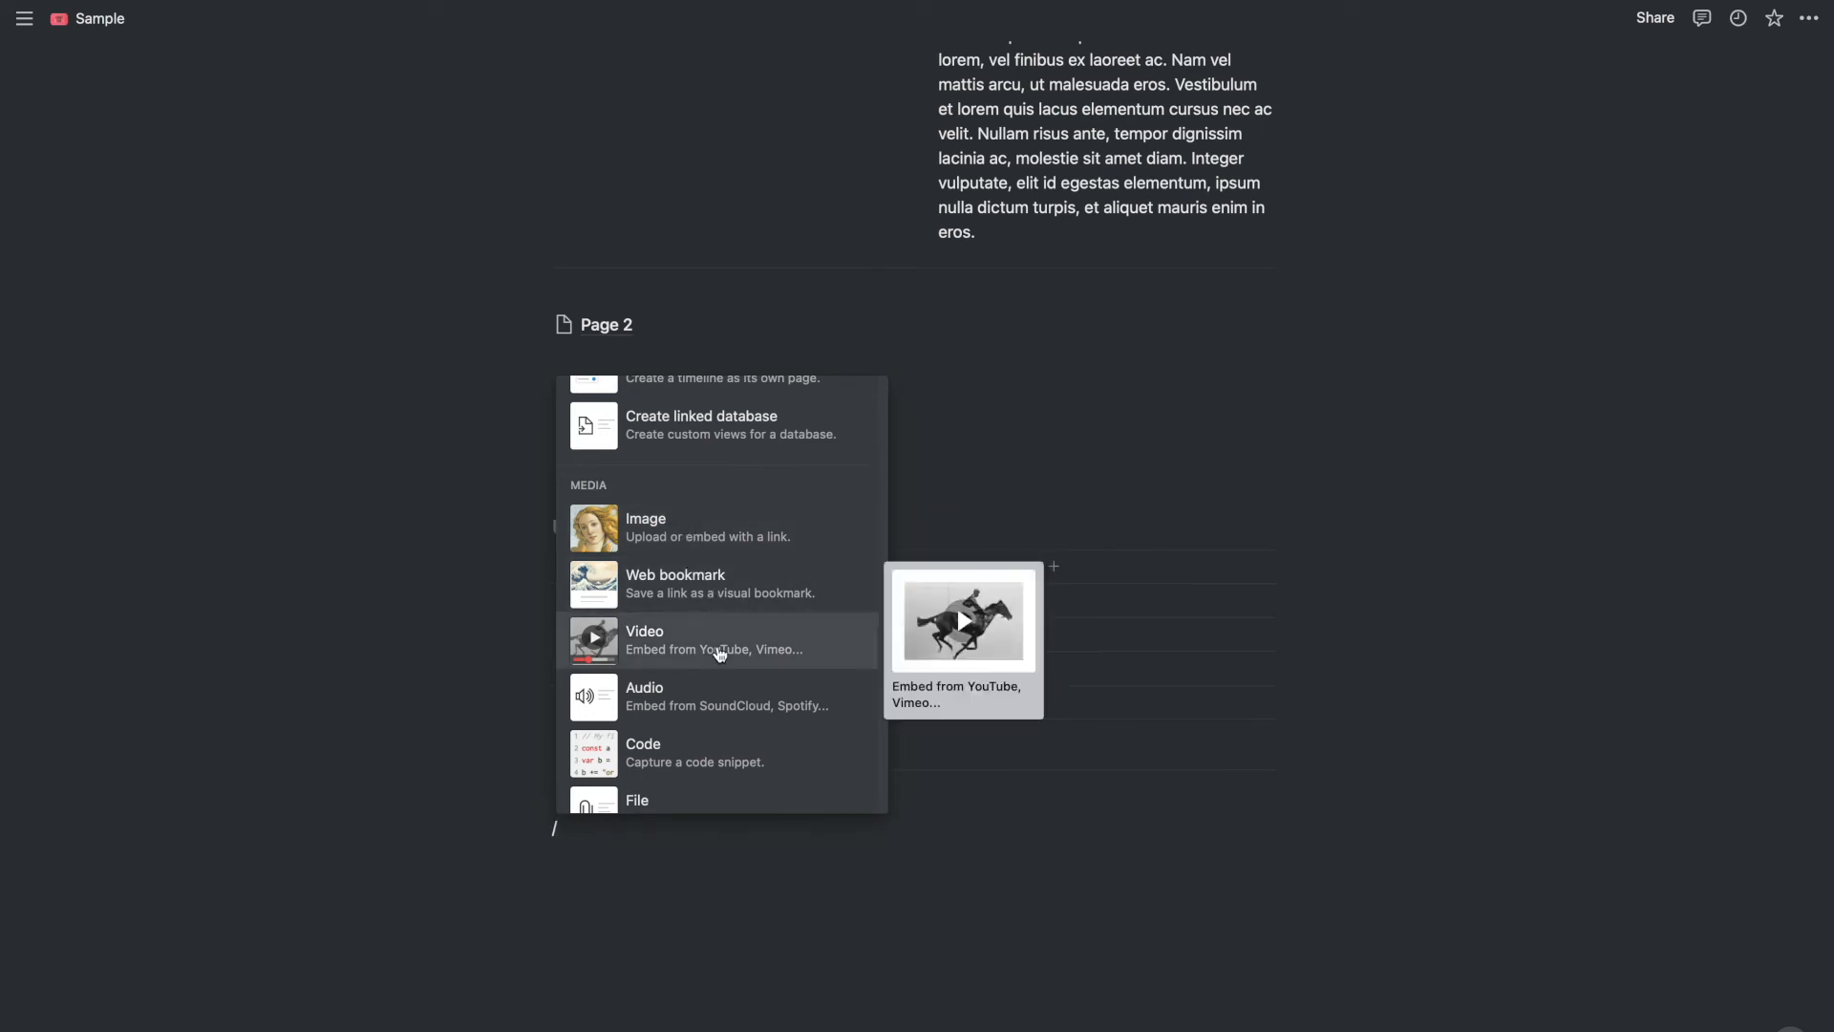
scroll(731, 688, "down", 2)
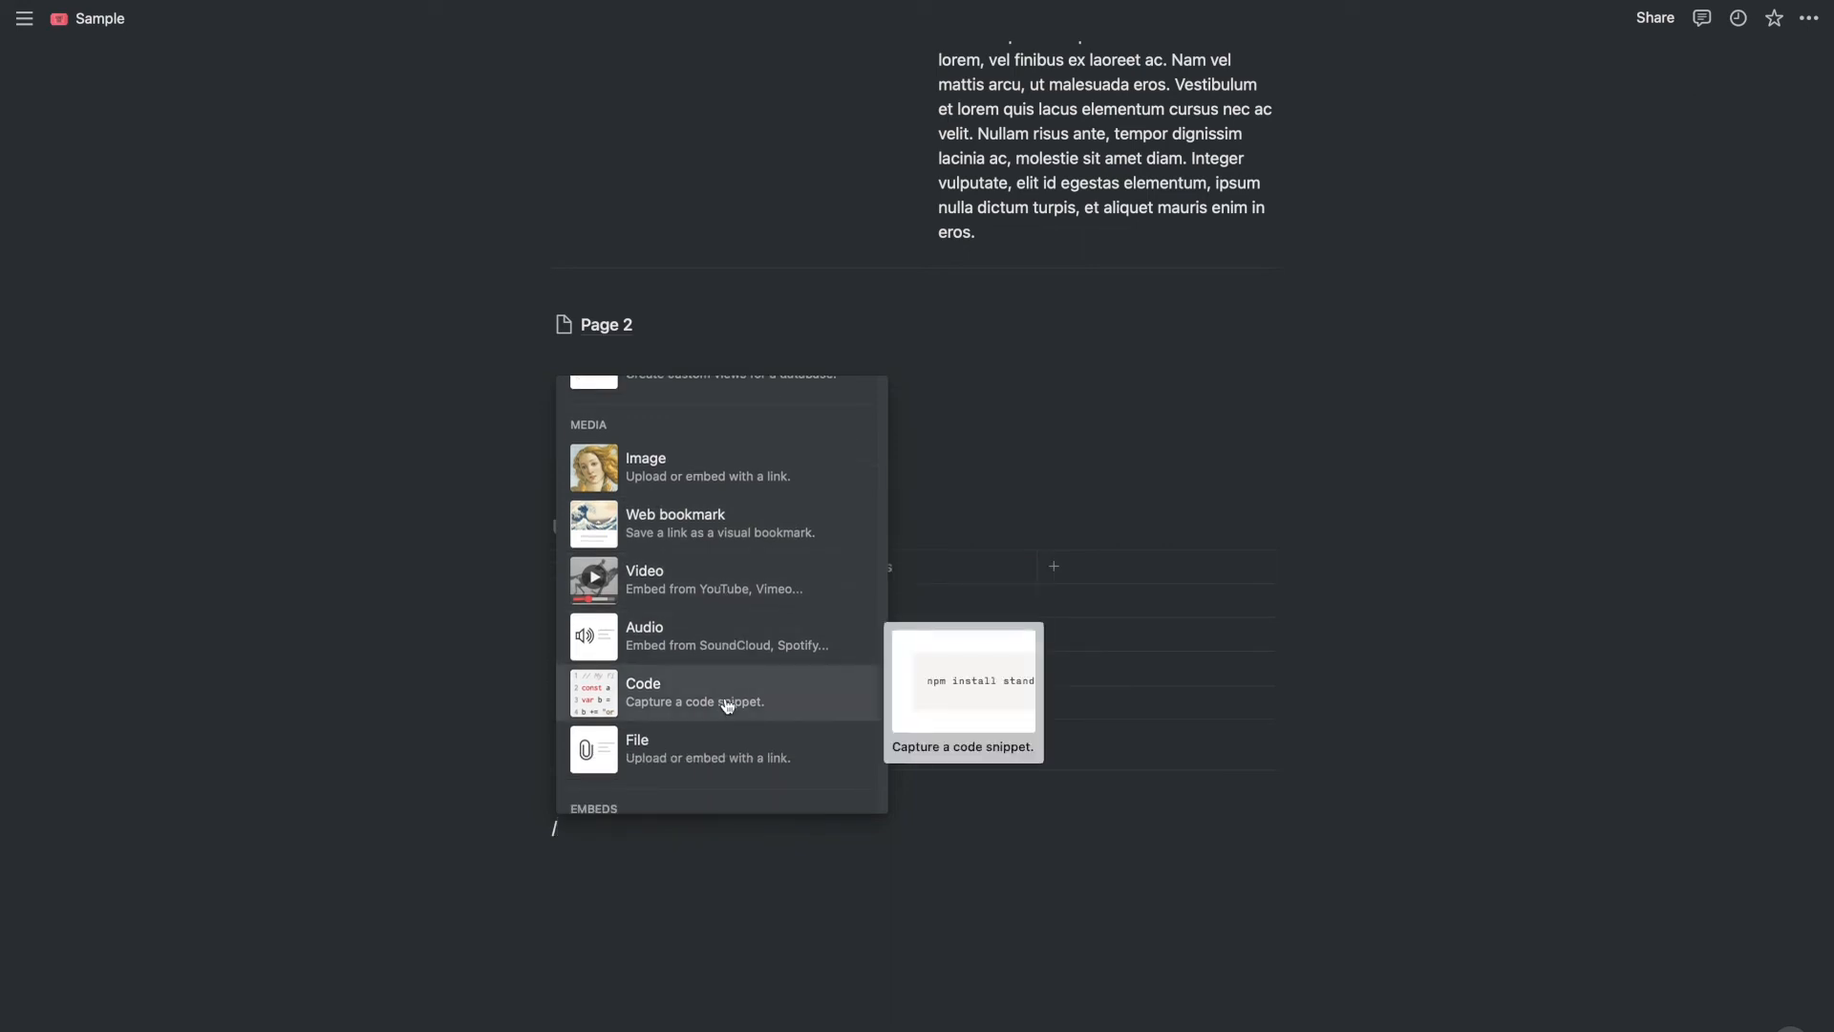
scroll(717, 616, "down", 6)
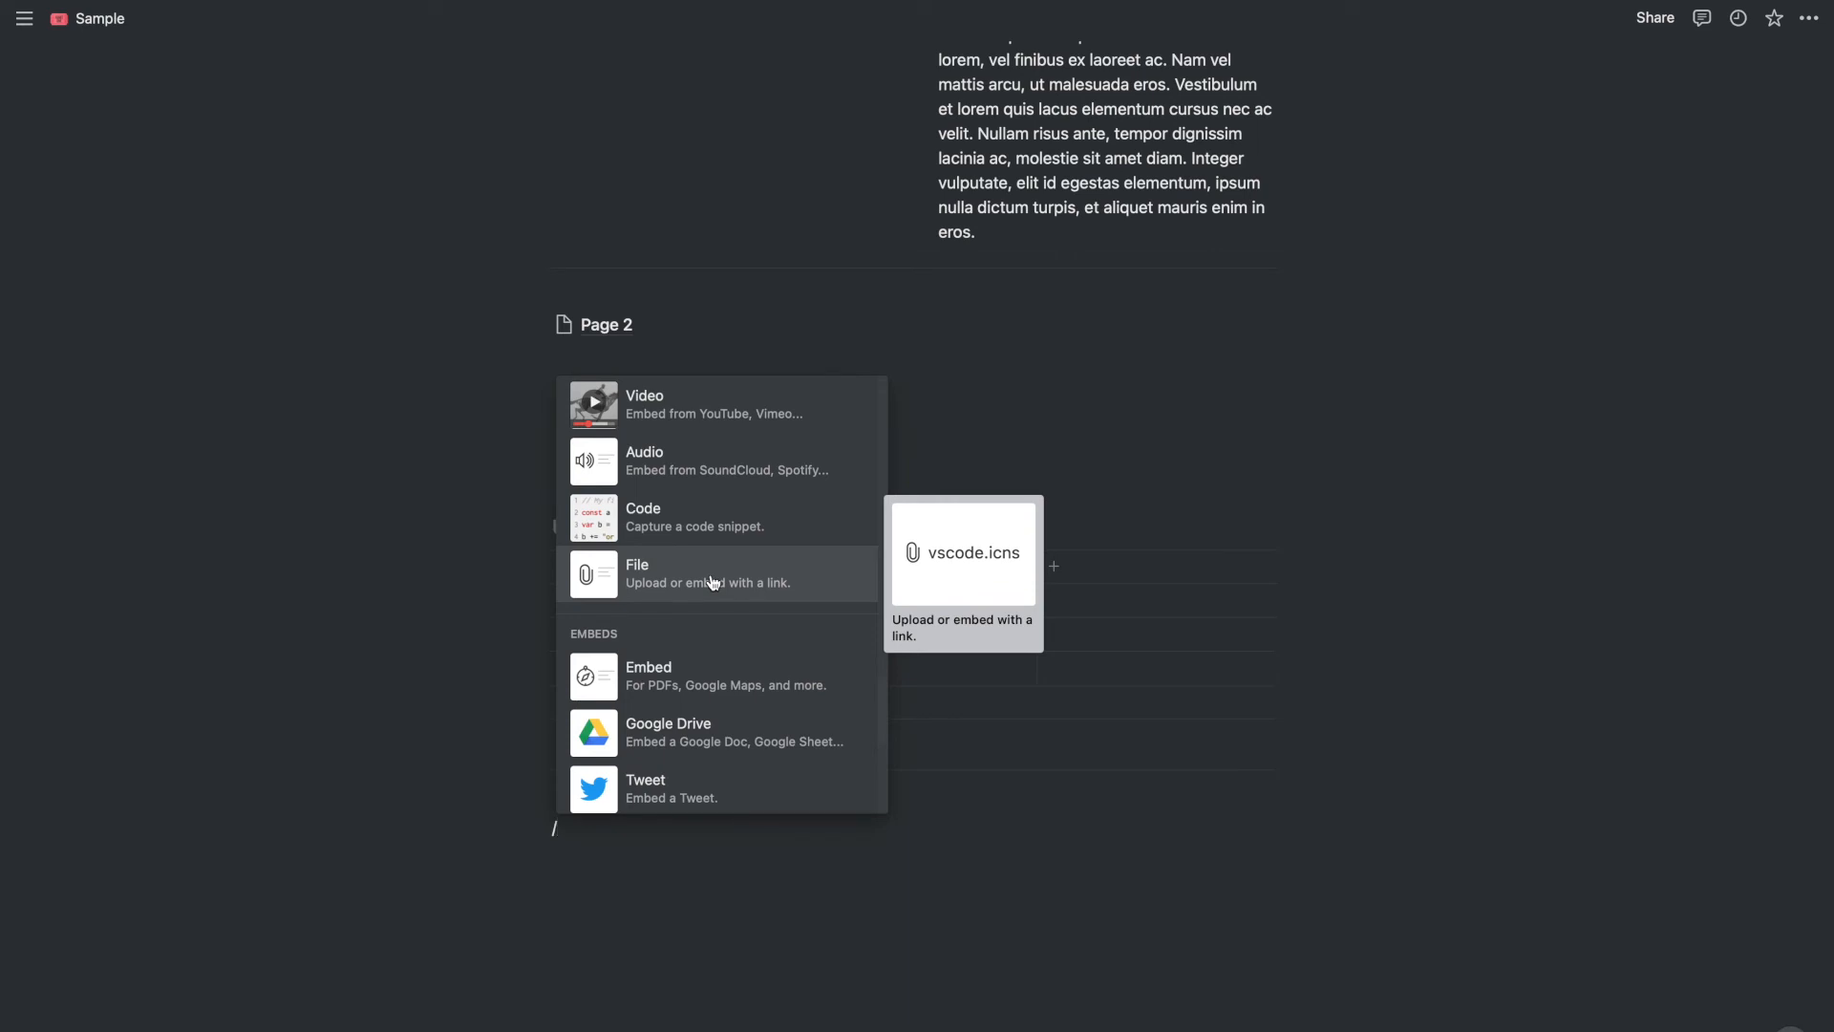
scroll(712, 581, "down", 4)
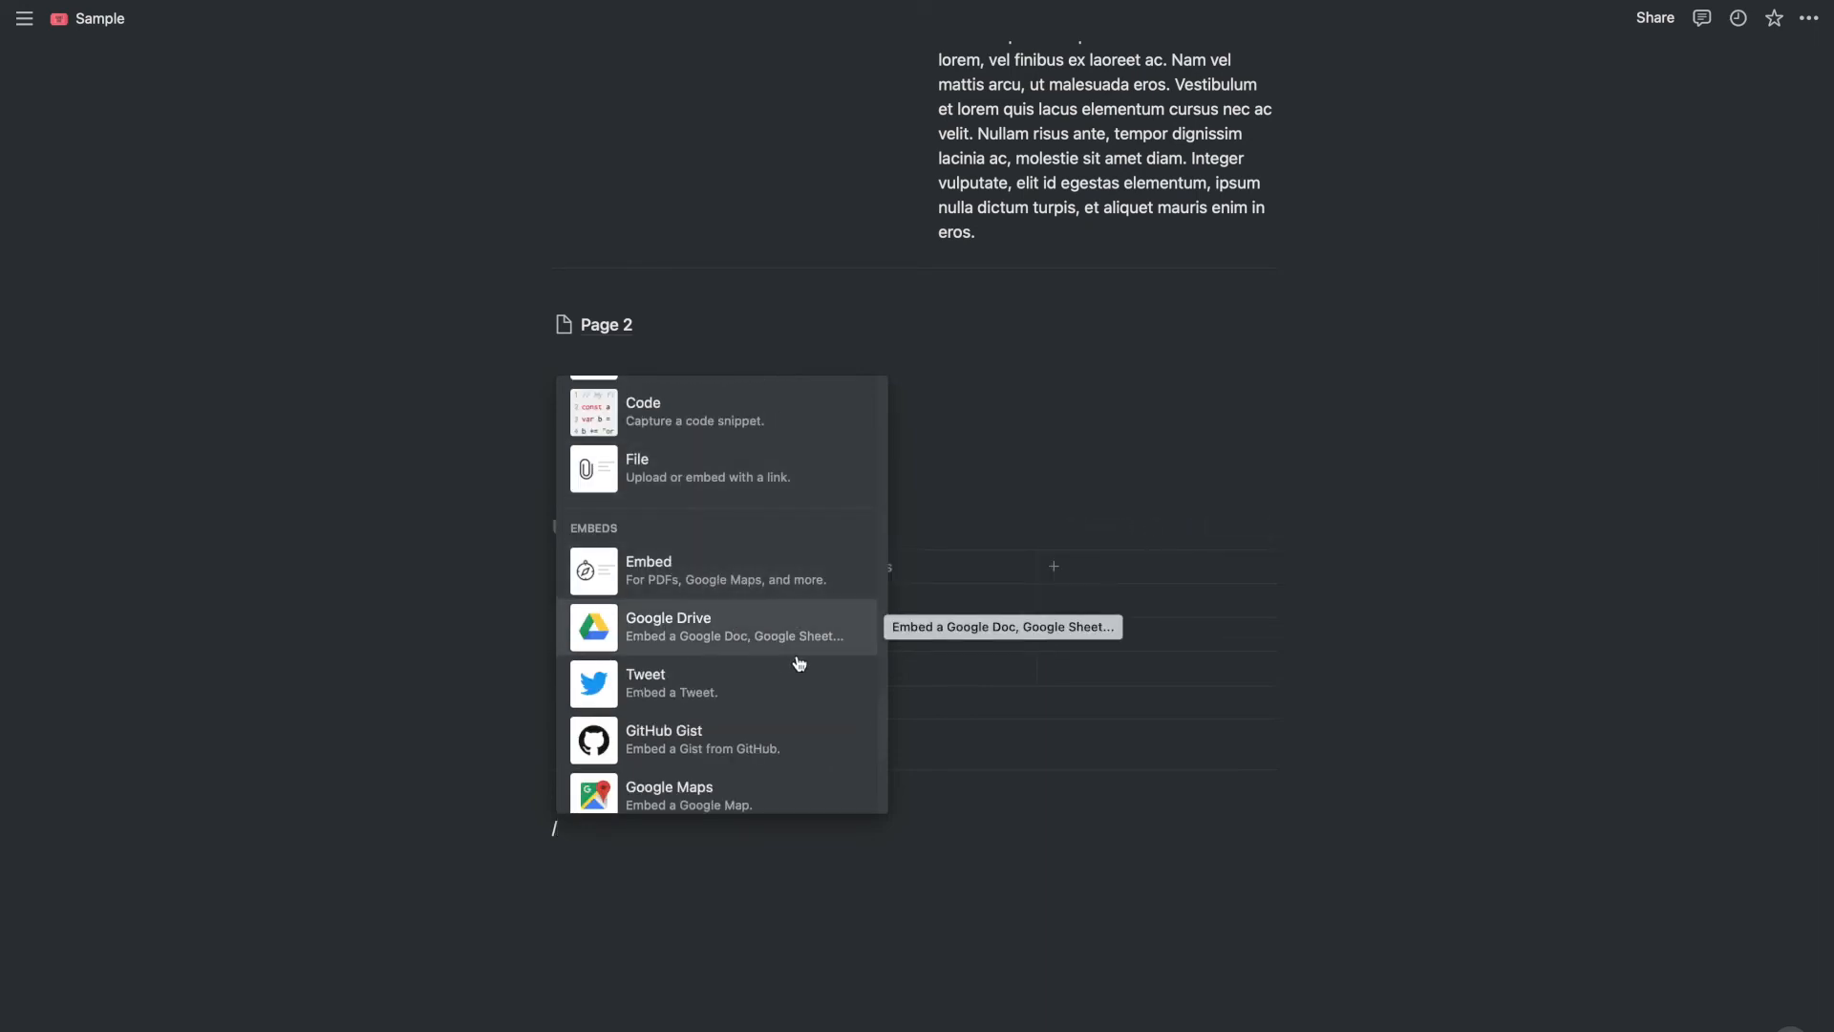
scroll(793, 718, "down", 12)
scroll(765, 684, "down", 3)
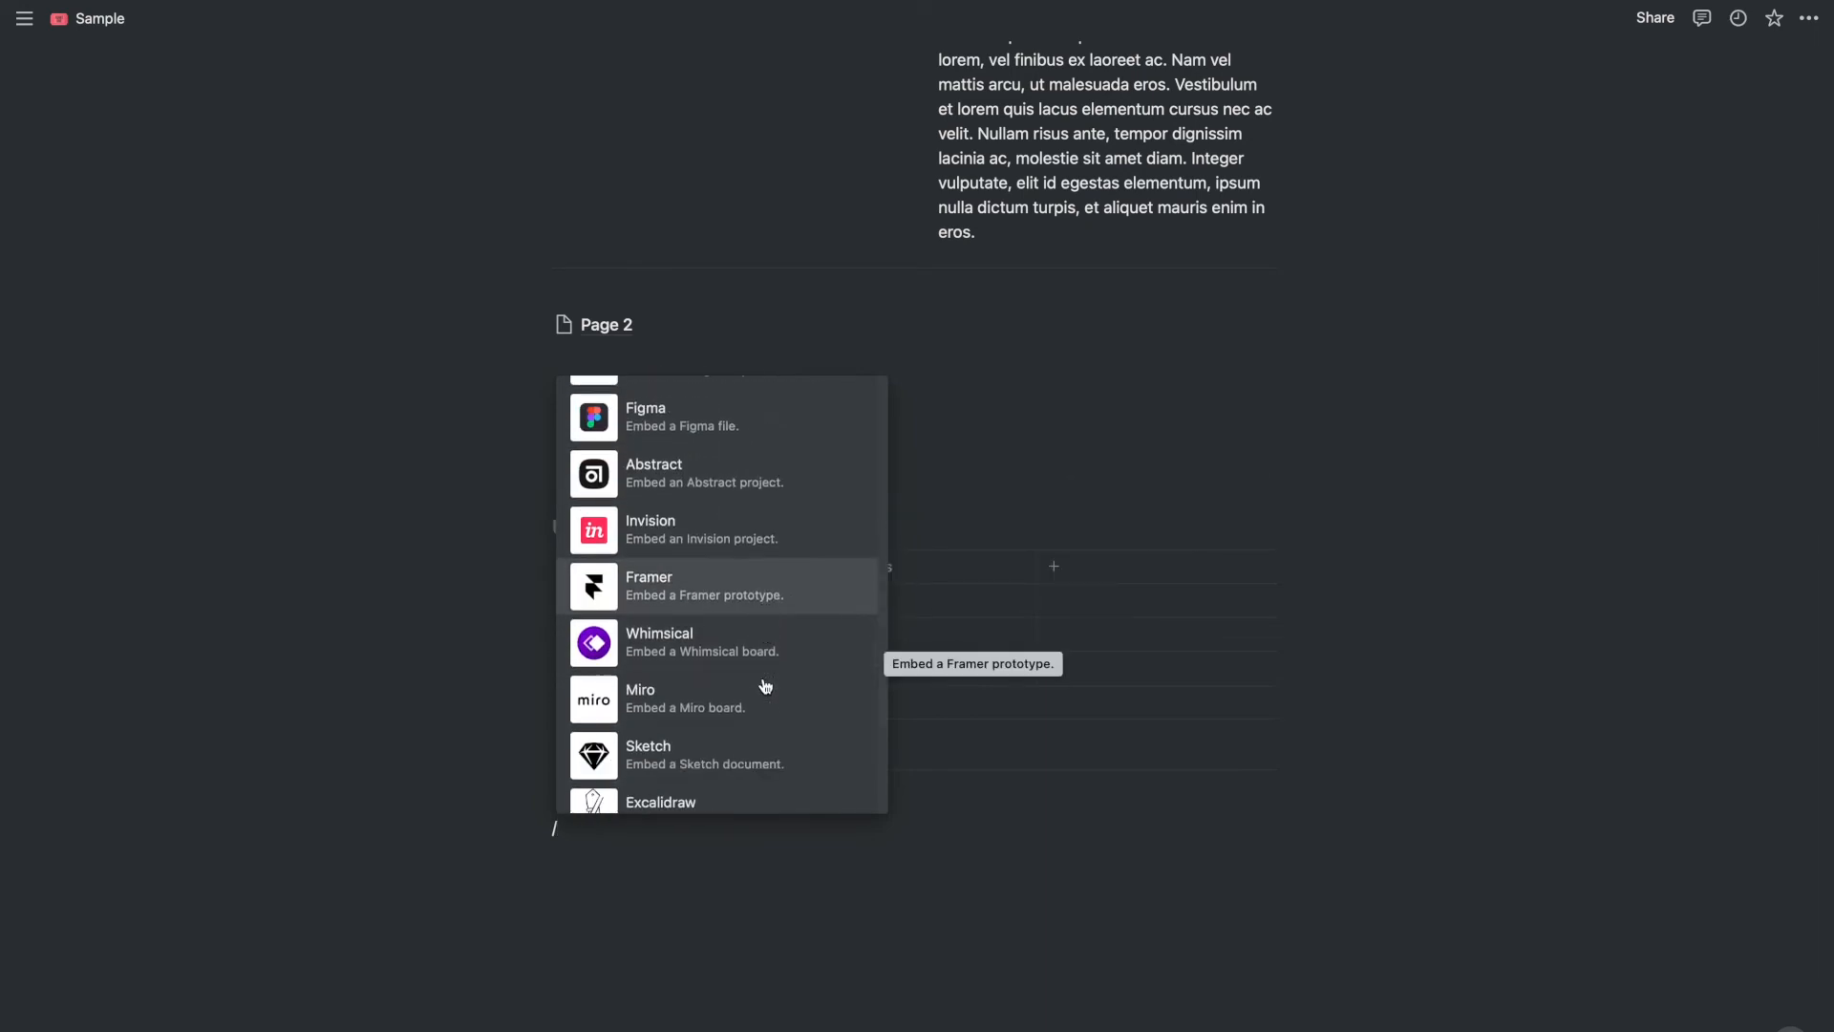
scroll(765, 685, "down", 10)
scroll(765, 684, "down", 11)
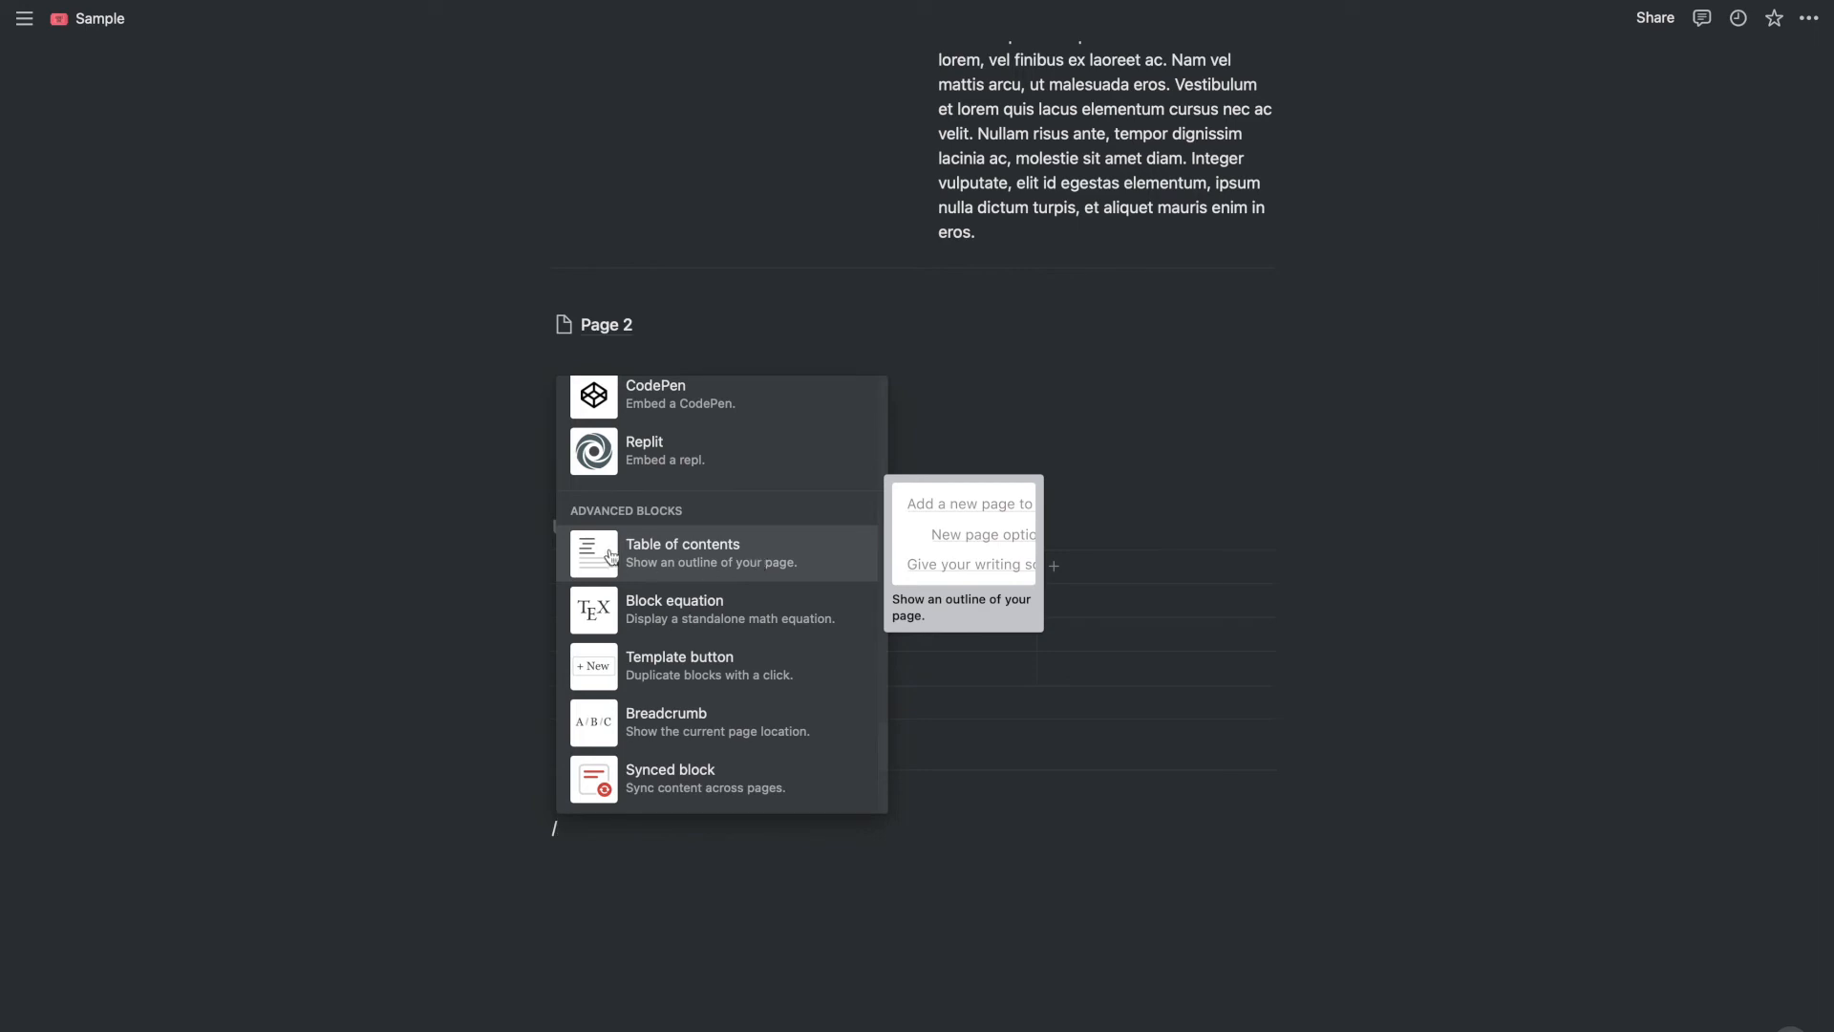
Review the block conversion, action, text colour and background options, and dismiss the list without inserting anything.
scroll(713, 622, "down", 10)
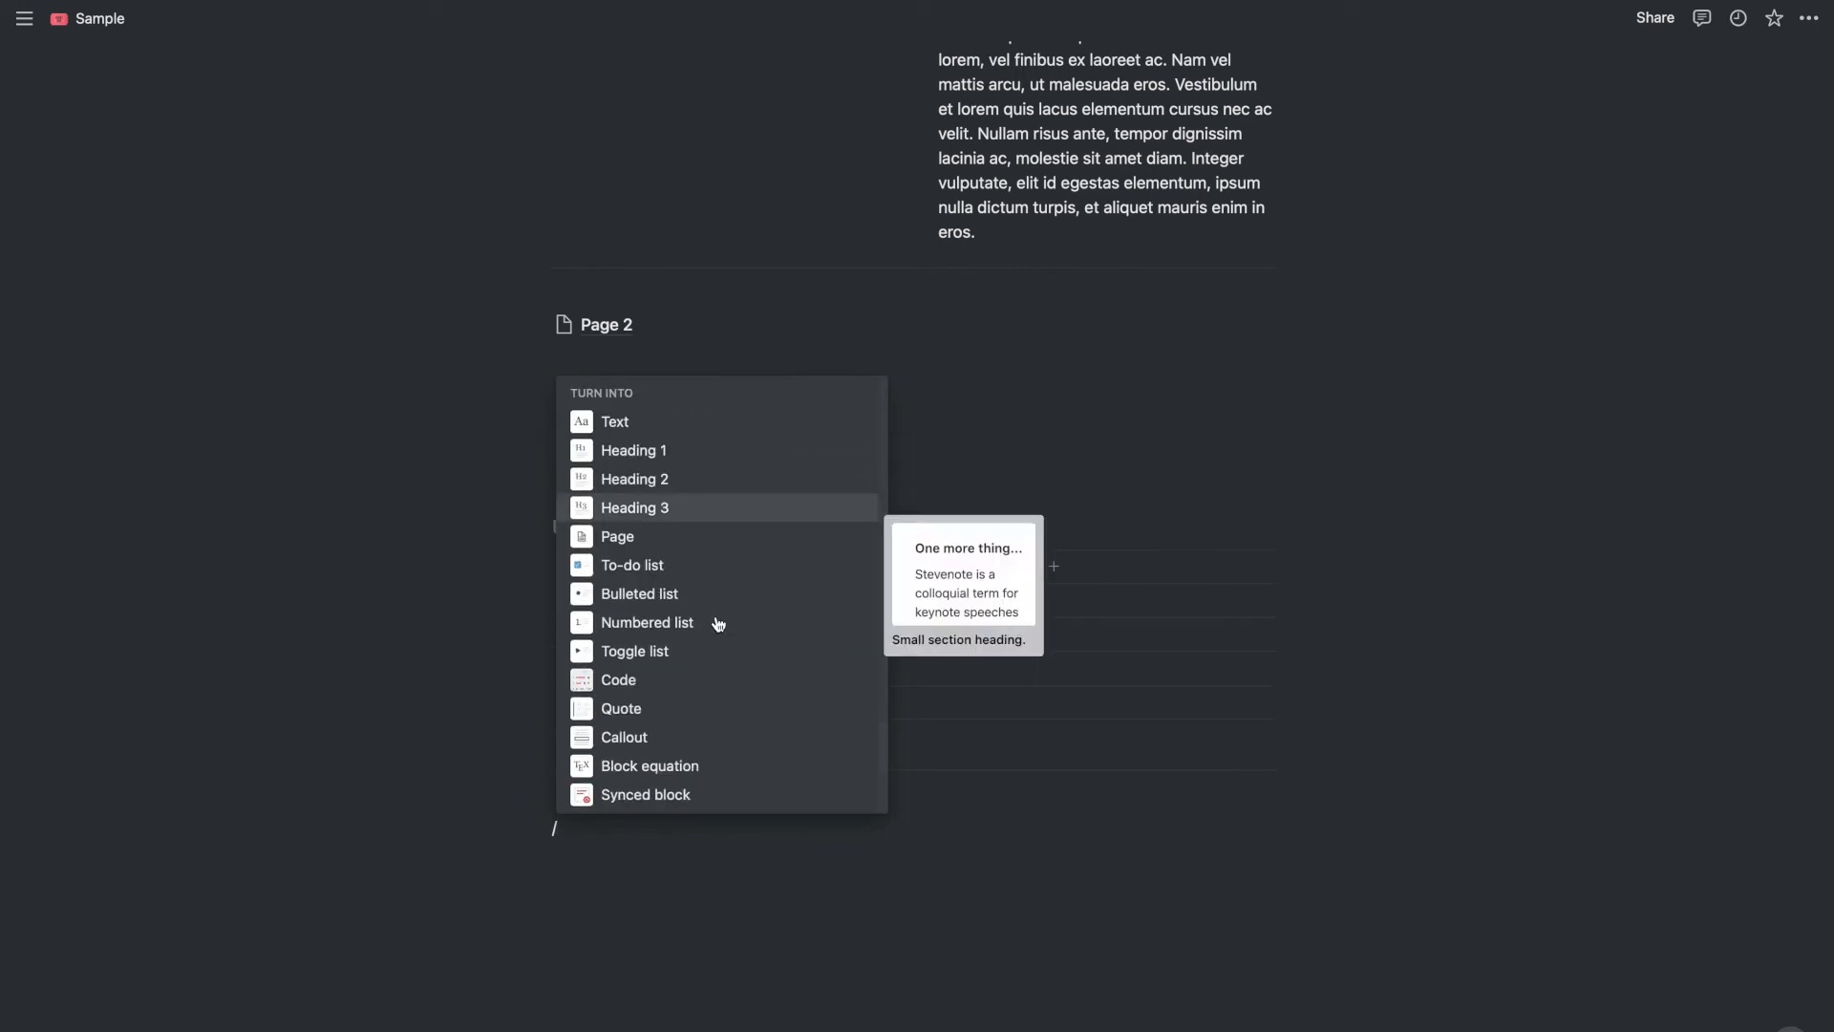
scroll(718, 627, "down", 10)
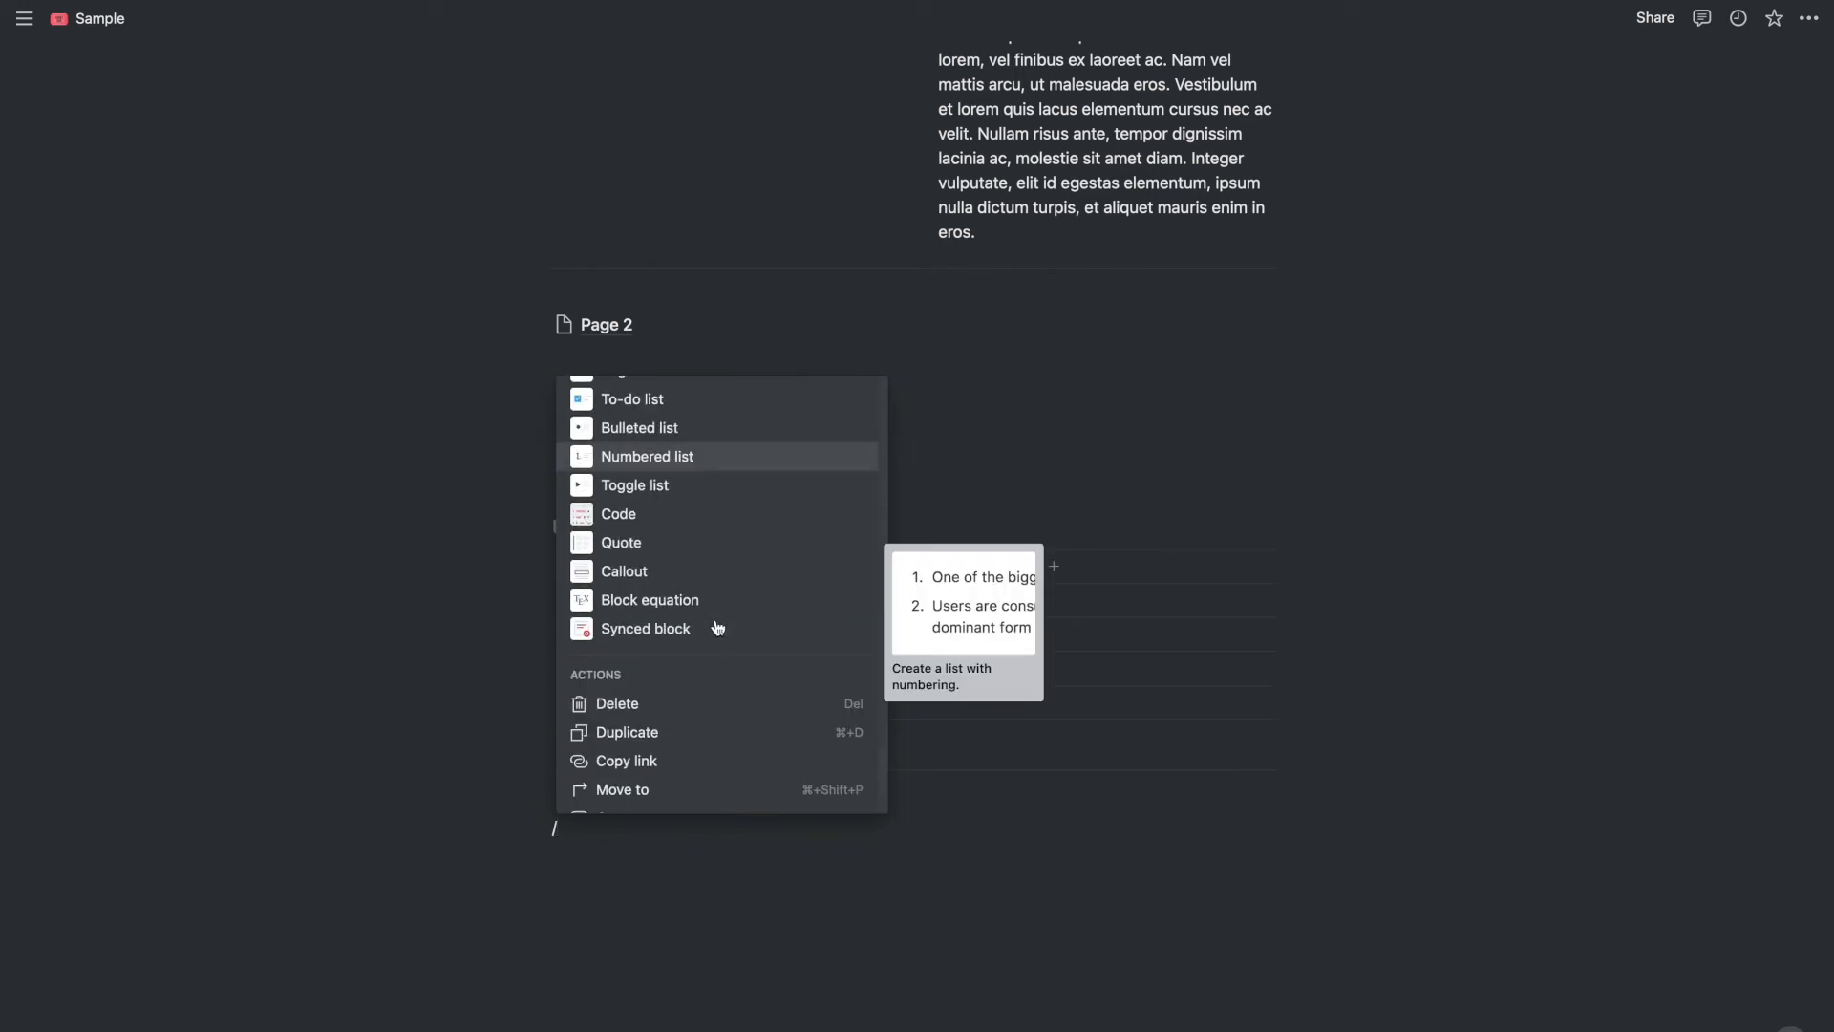
scroll(716, 622, "down", 5)
scroll(716, 626, "up", 5)
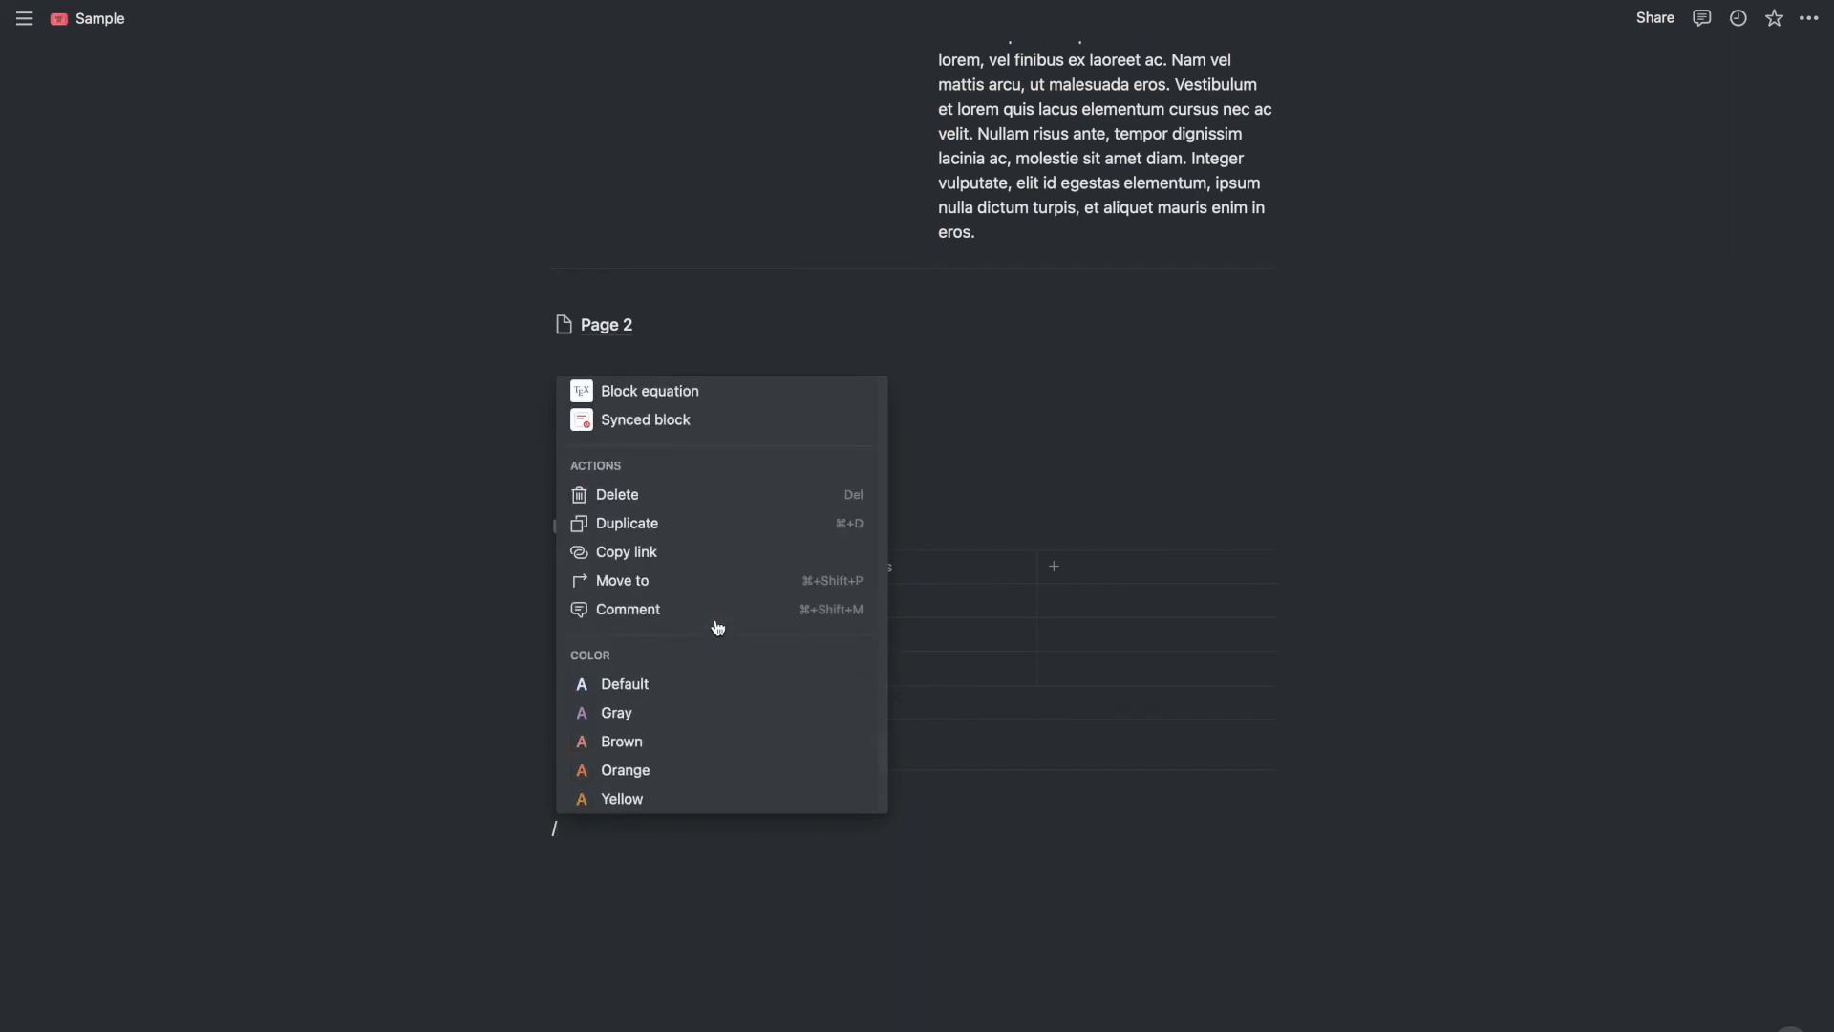
scroll(704, 704, "down", 2)
scroll(678, 583, "down", 3)
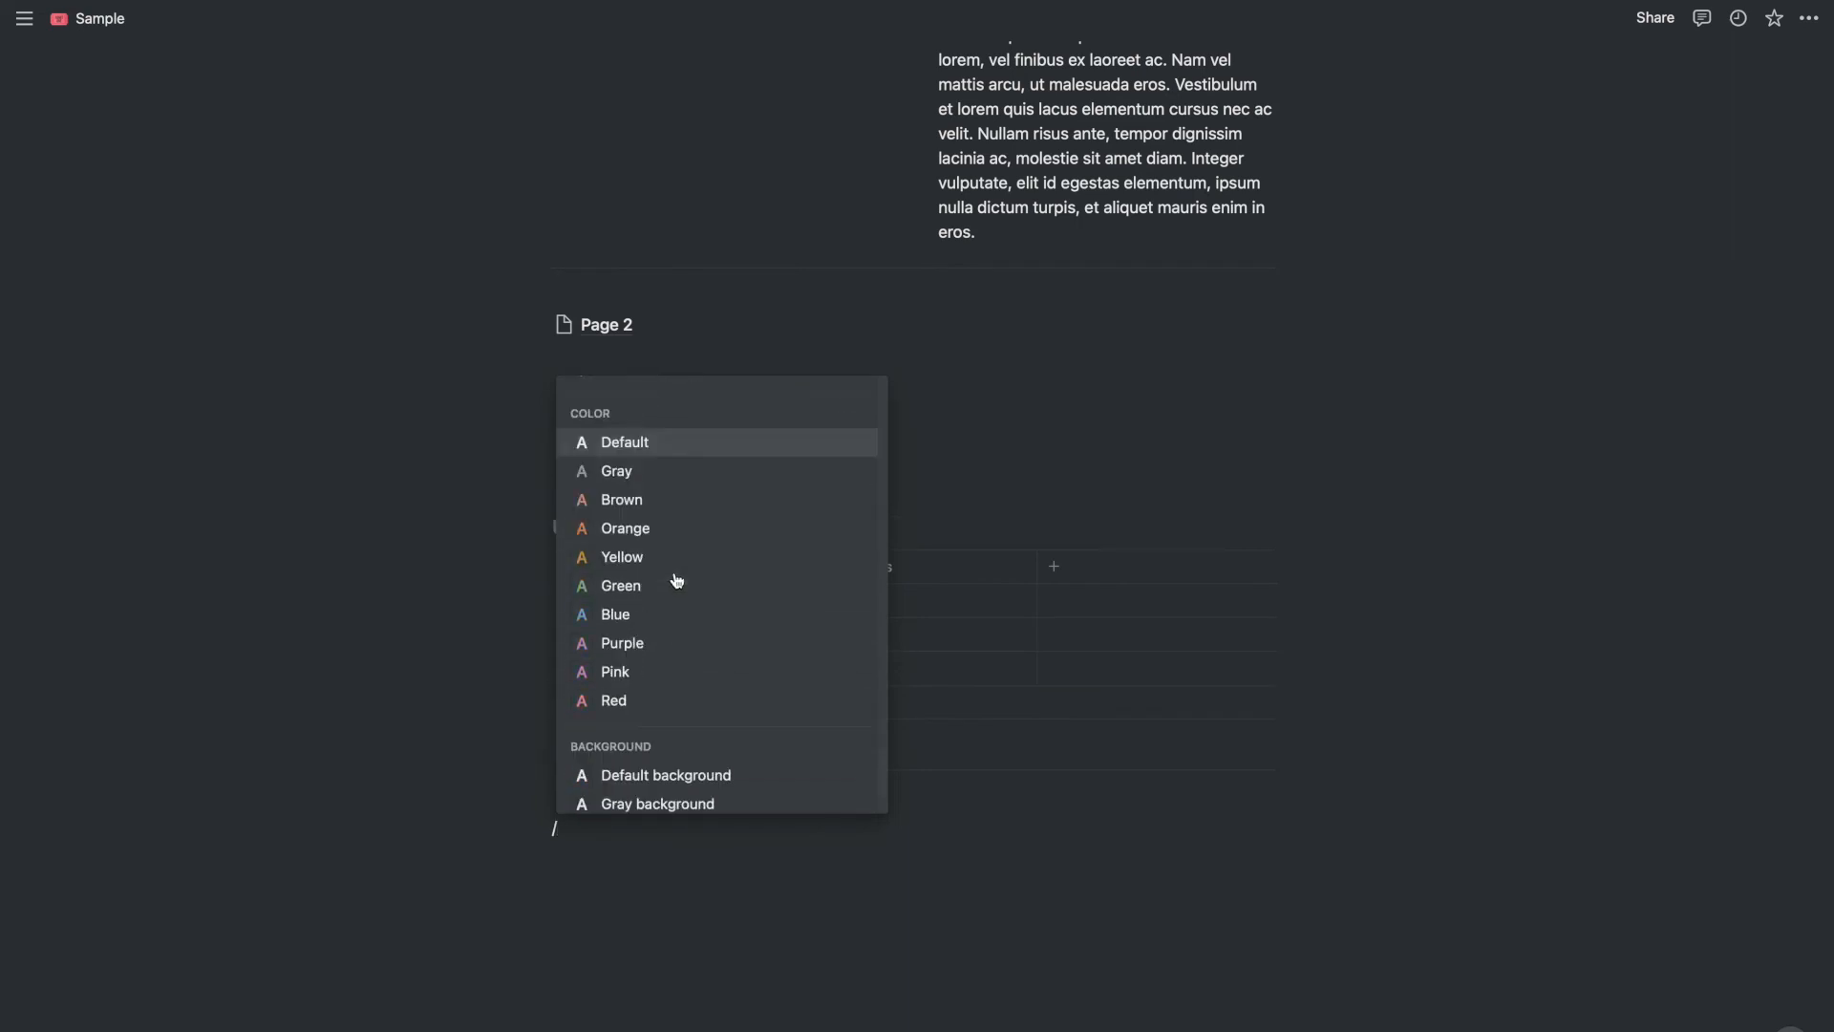
scroll(707, 668, "down", 5)
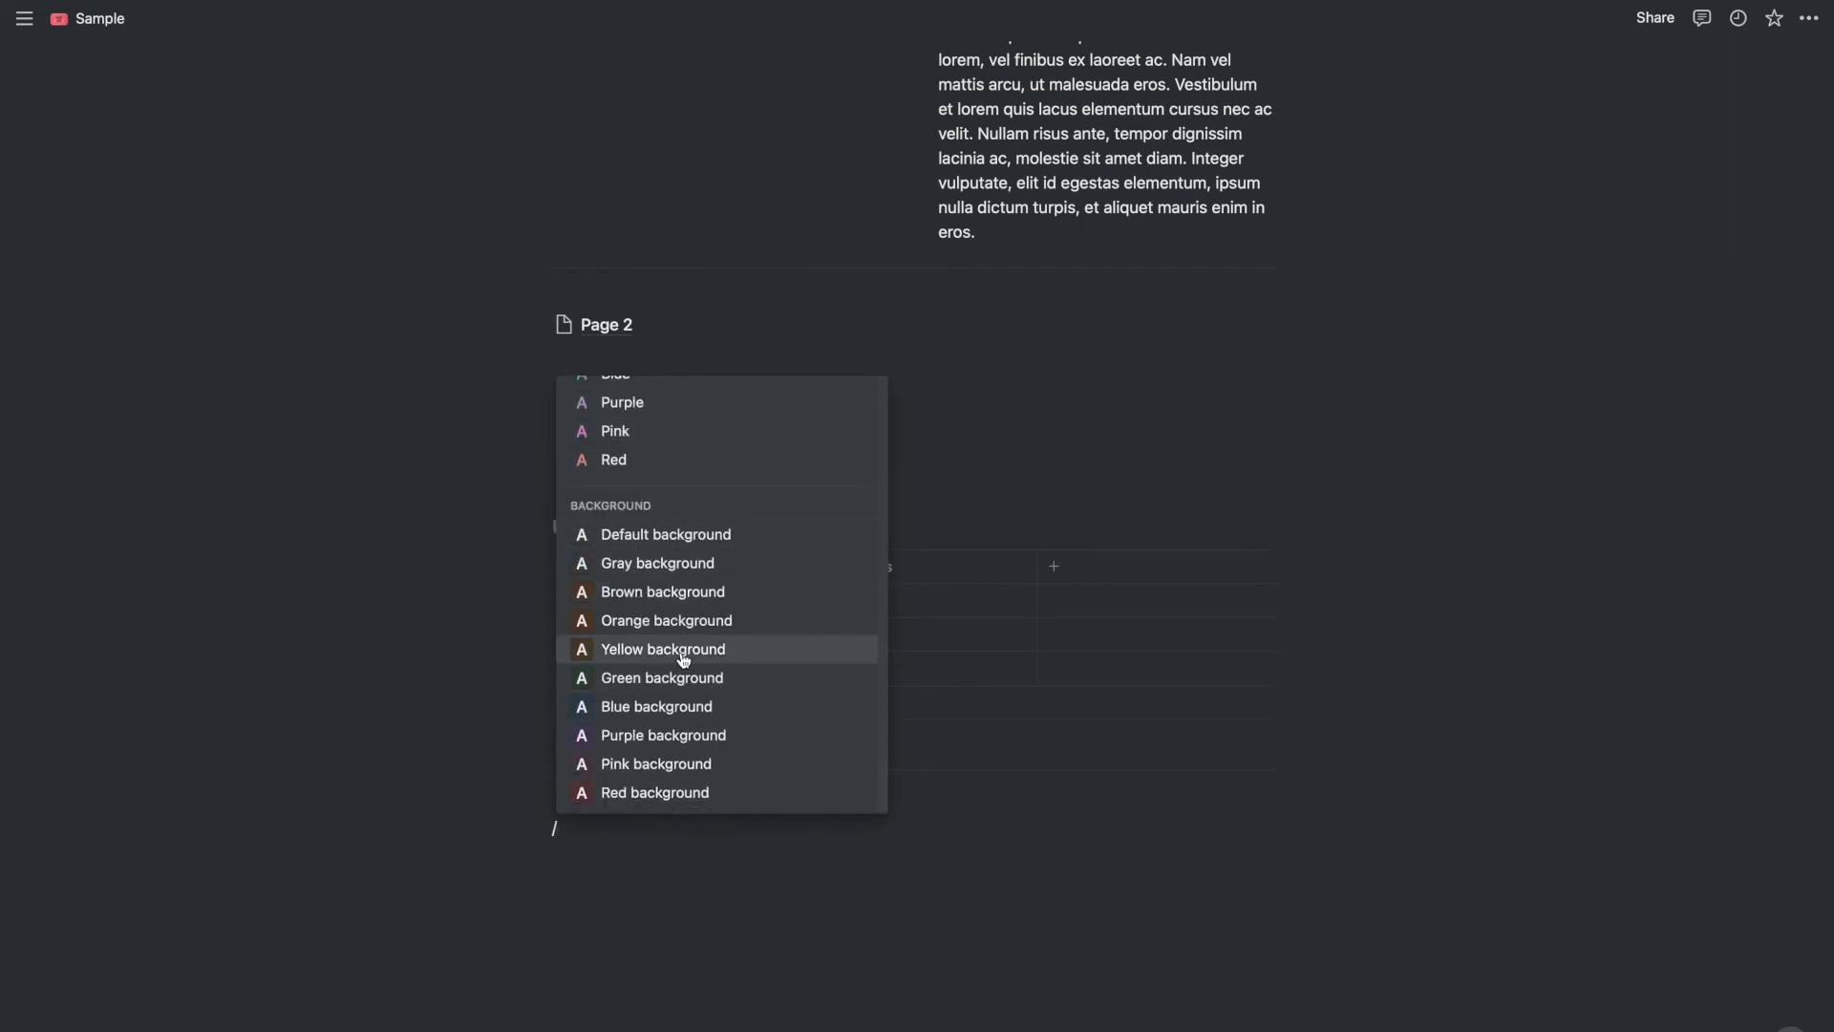
left_click(704, 921)
left_click(605, 833)
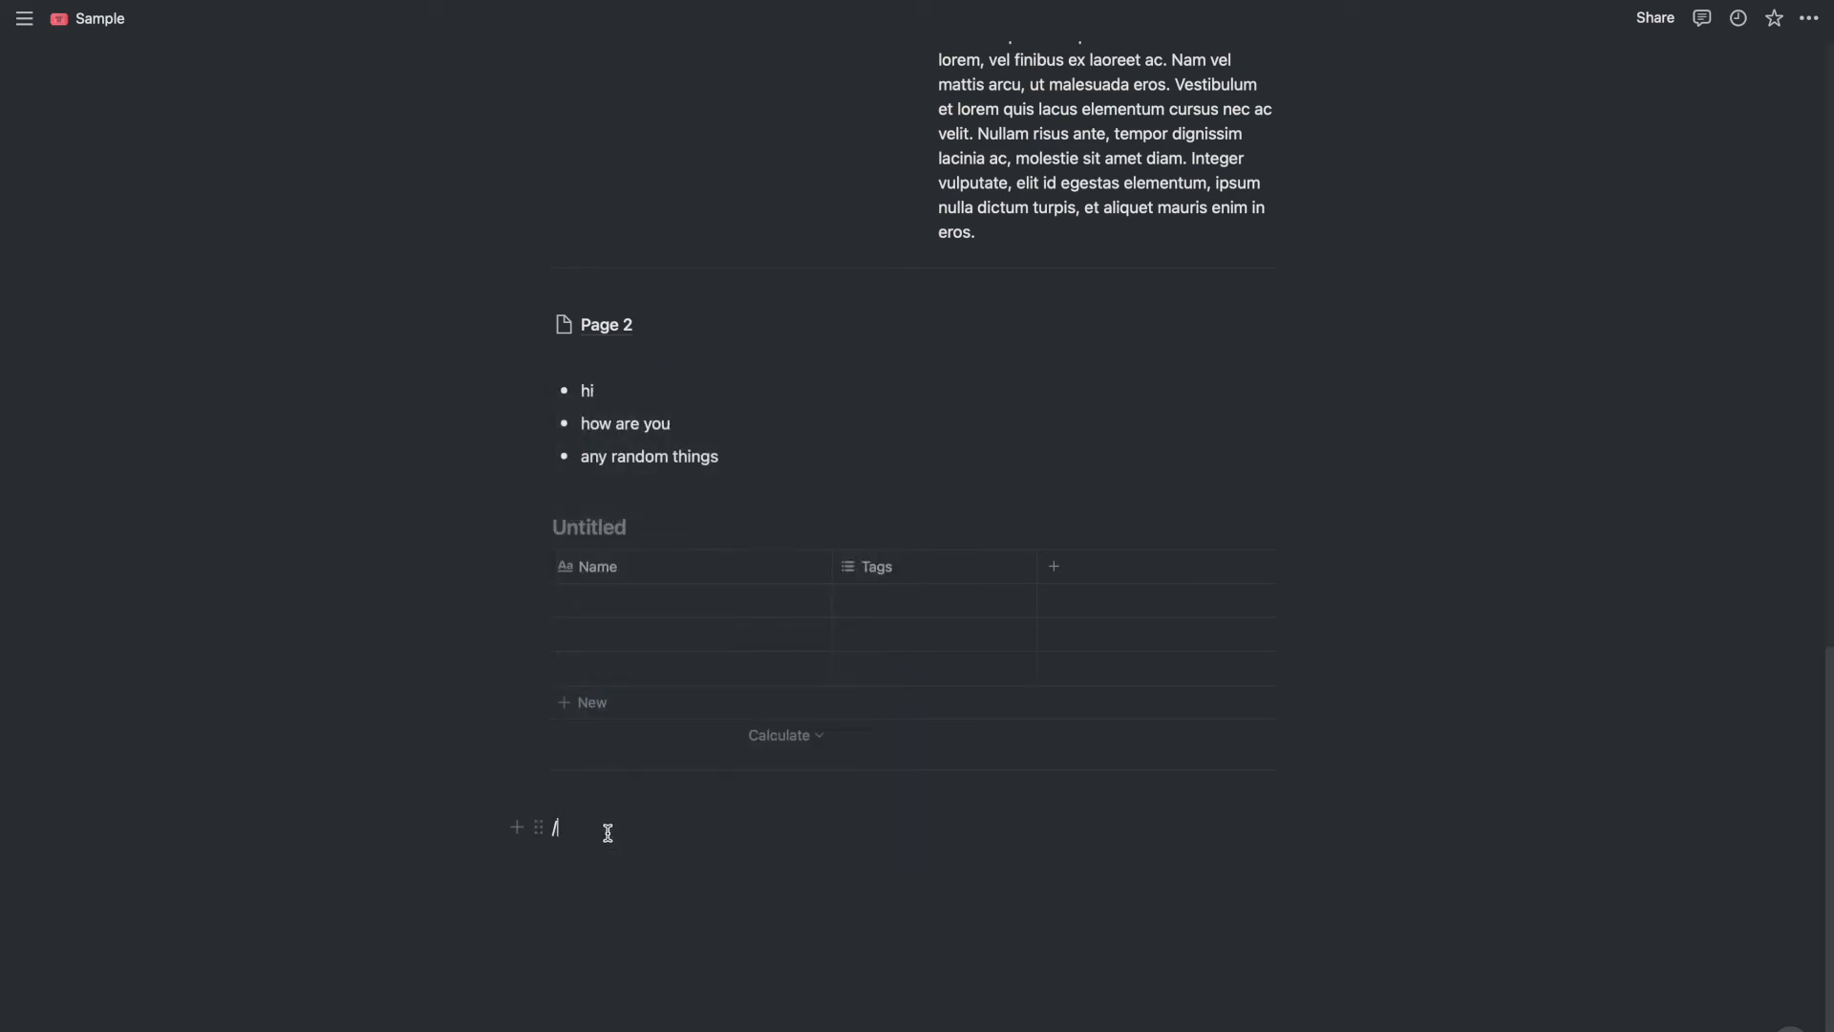
key("BackSpace")
scroll(630, 785, "up", 15)
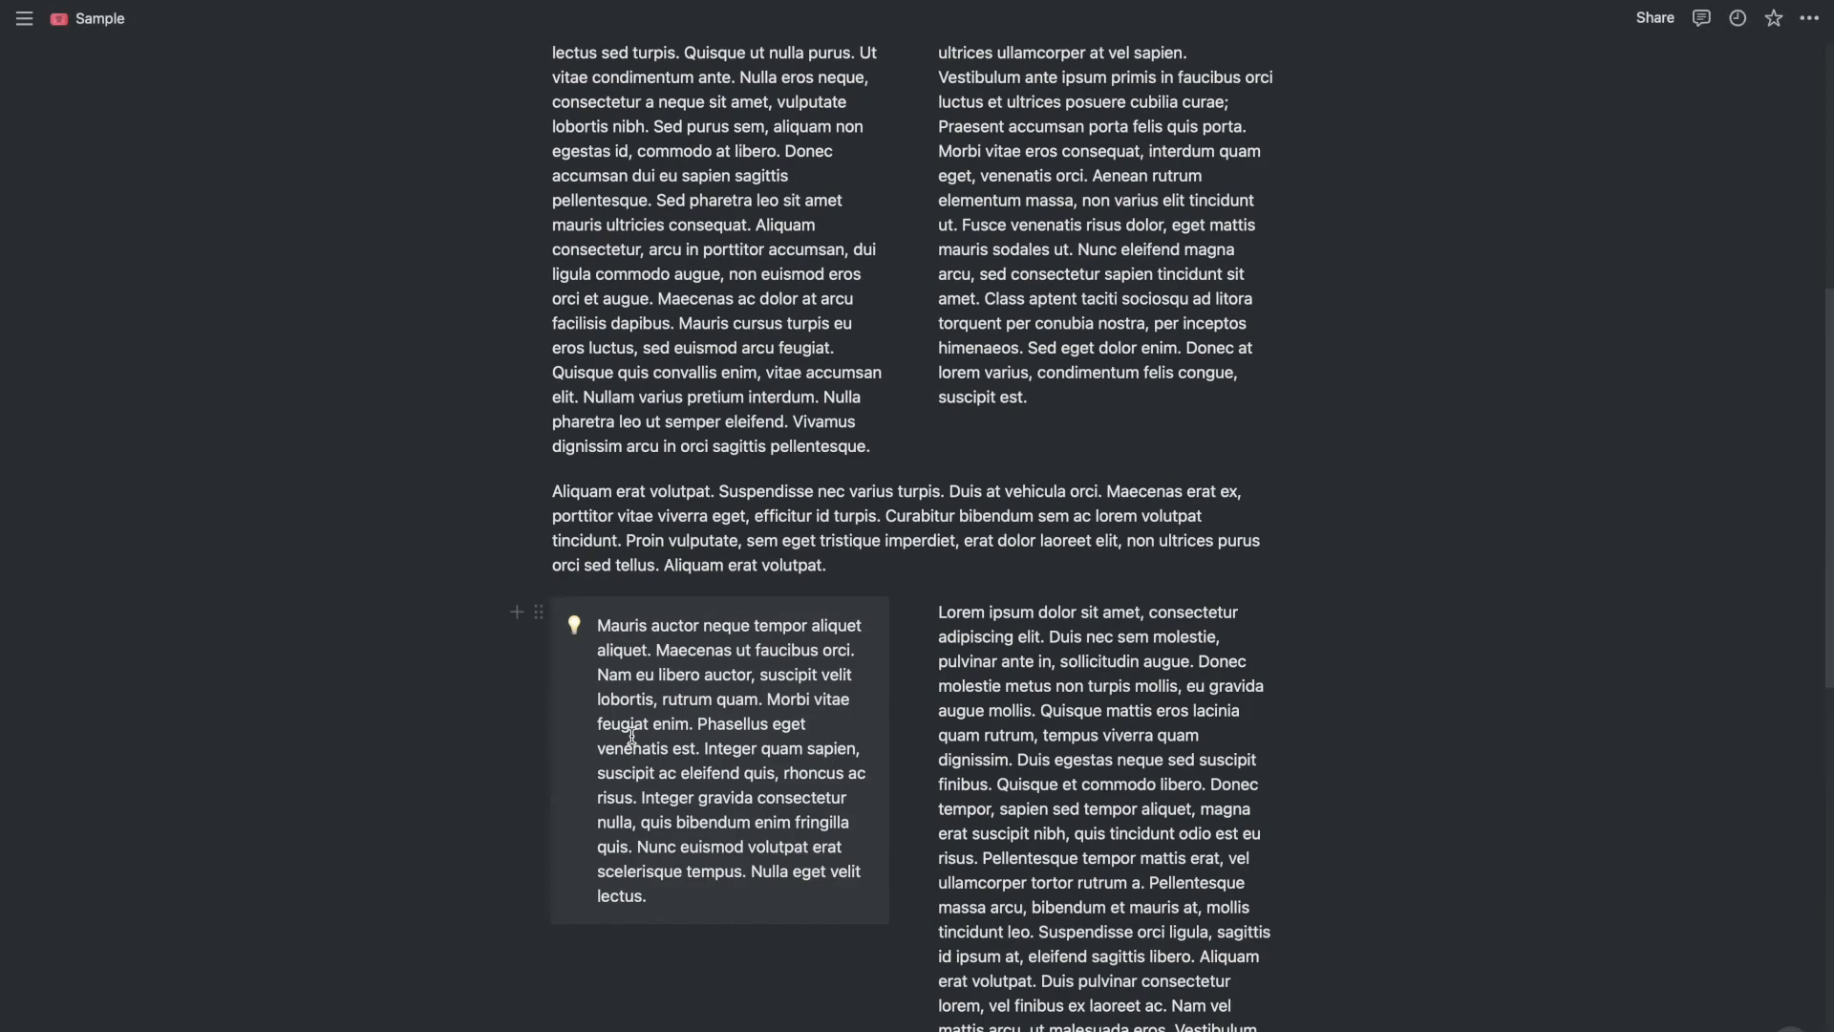
scroll(631, 736, "down", 4)
scroll(631, 736, "up", 4)
scroll(632, 736, "down", 8)
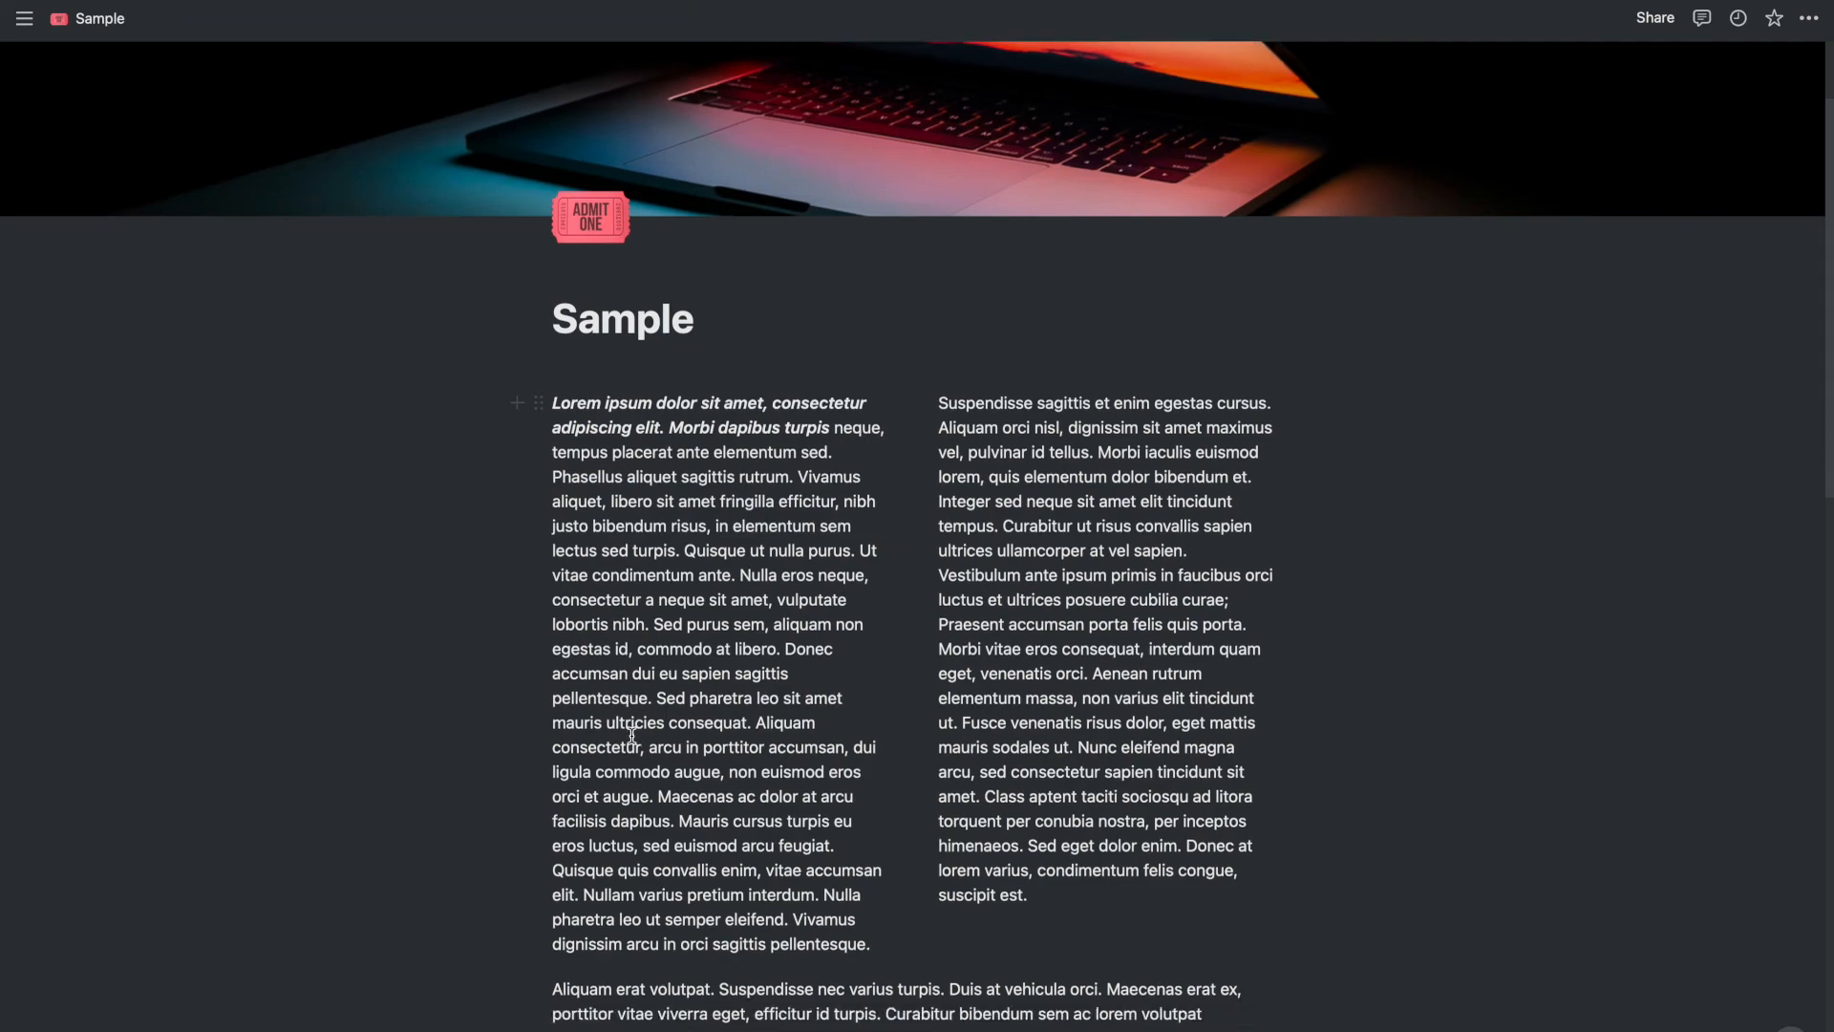
scroll(631, 735, "up", 10)
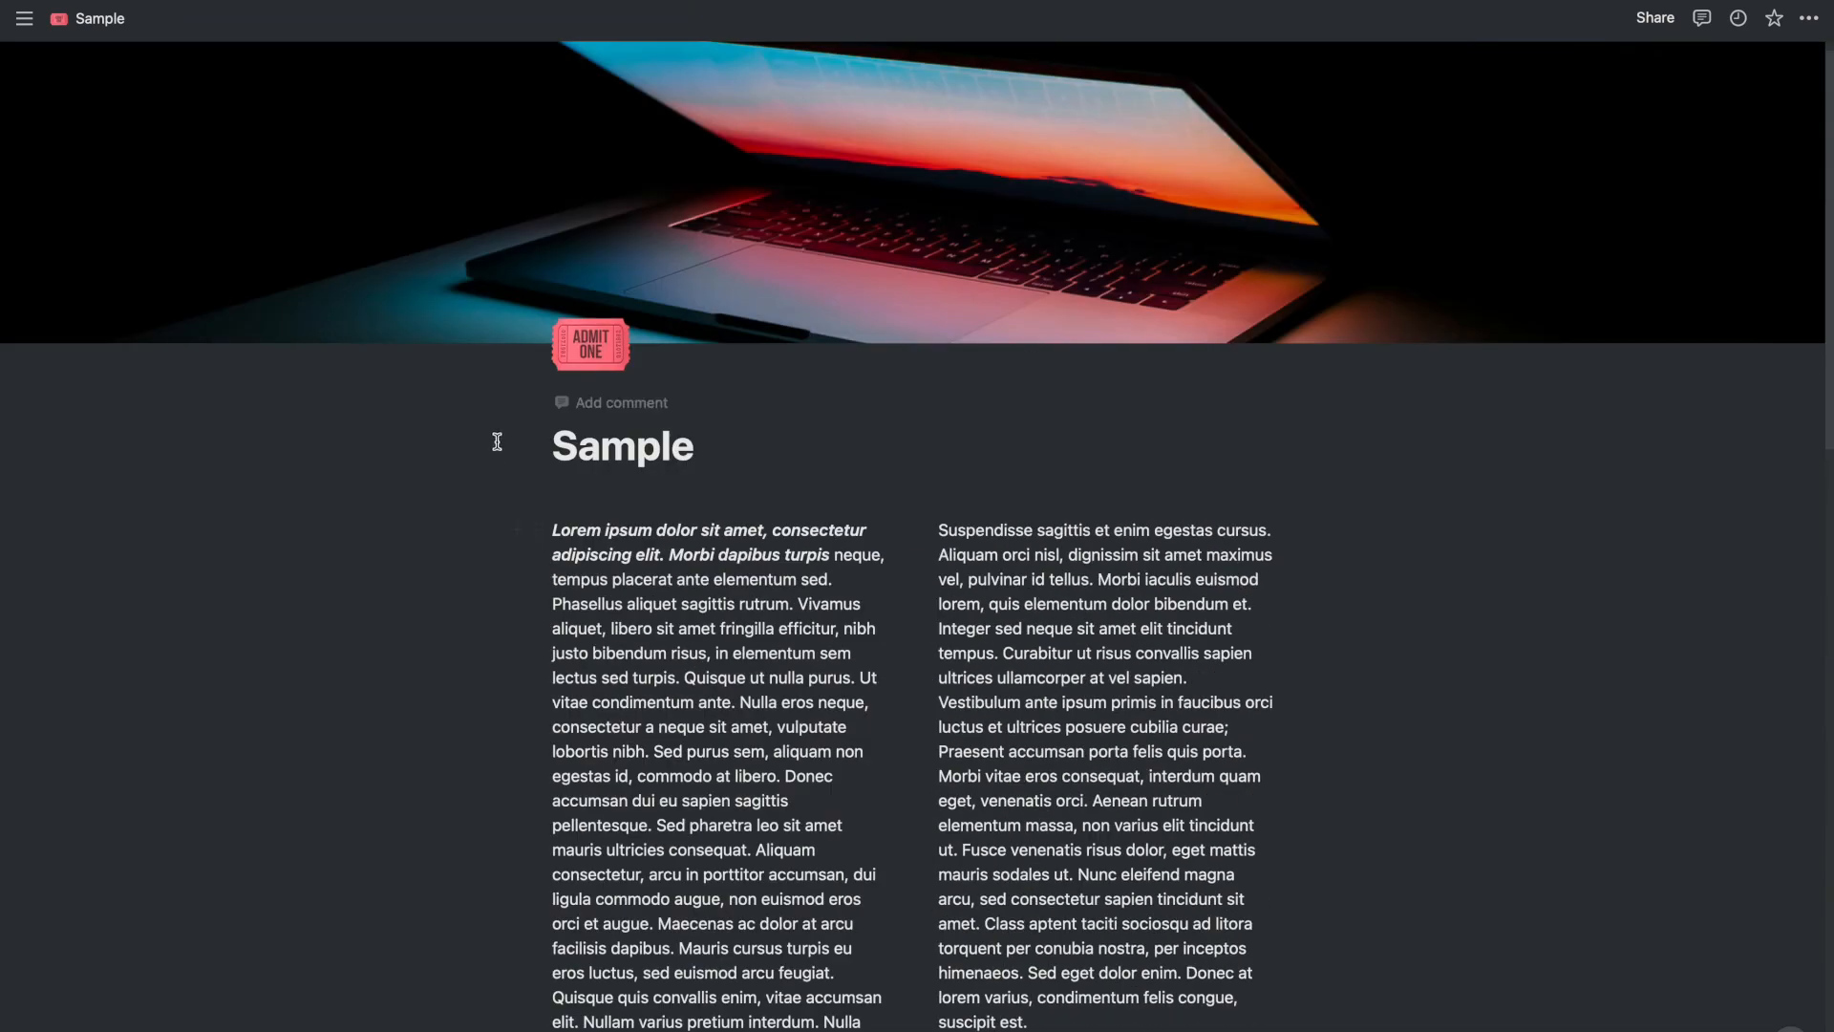
scroll(560, 459, "down", 15)
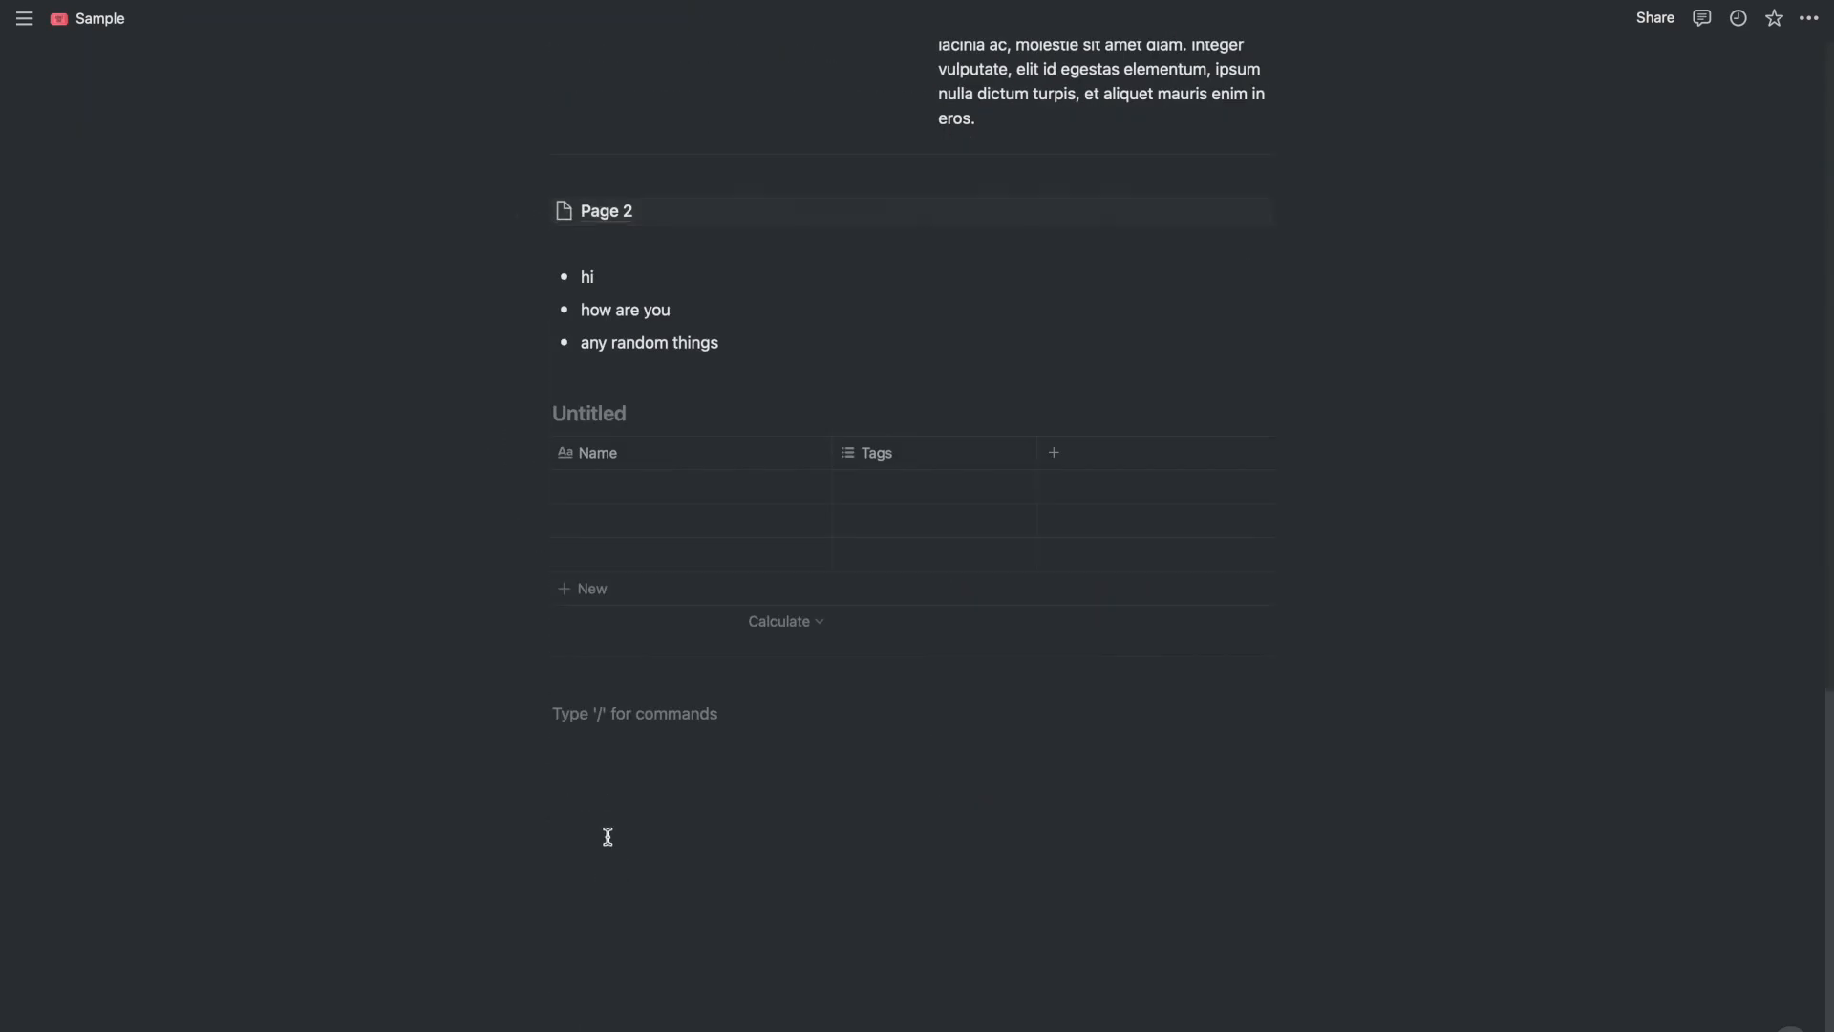
Add the line "A sample text" below the divider and start a new line.
type("A sam")
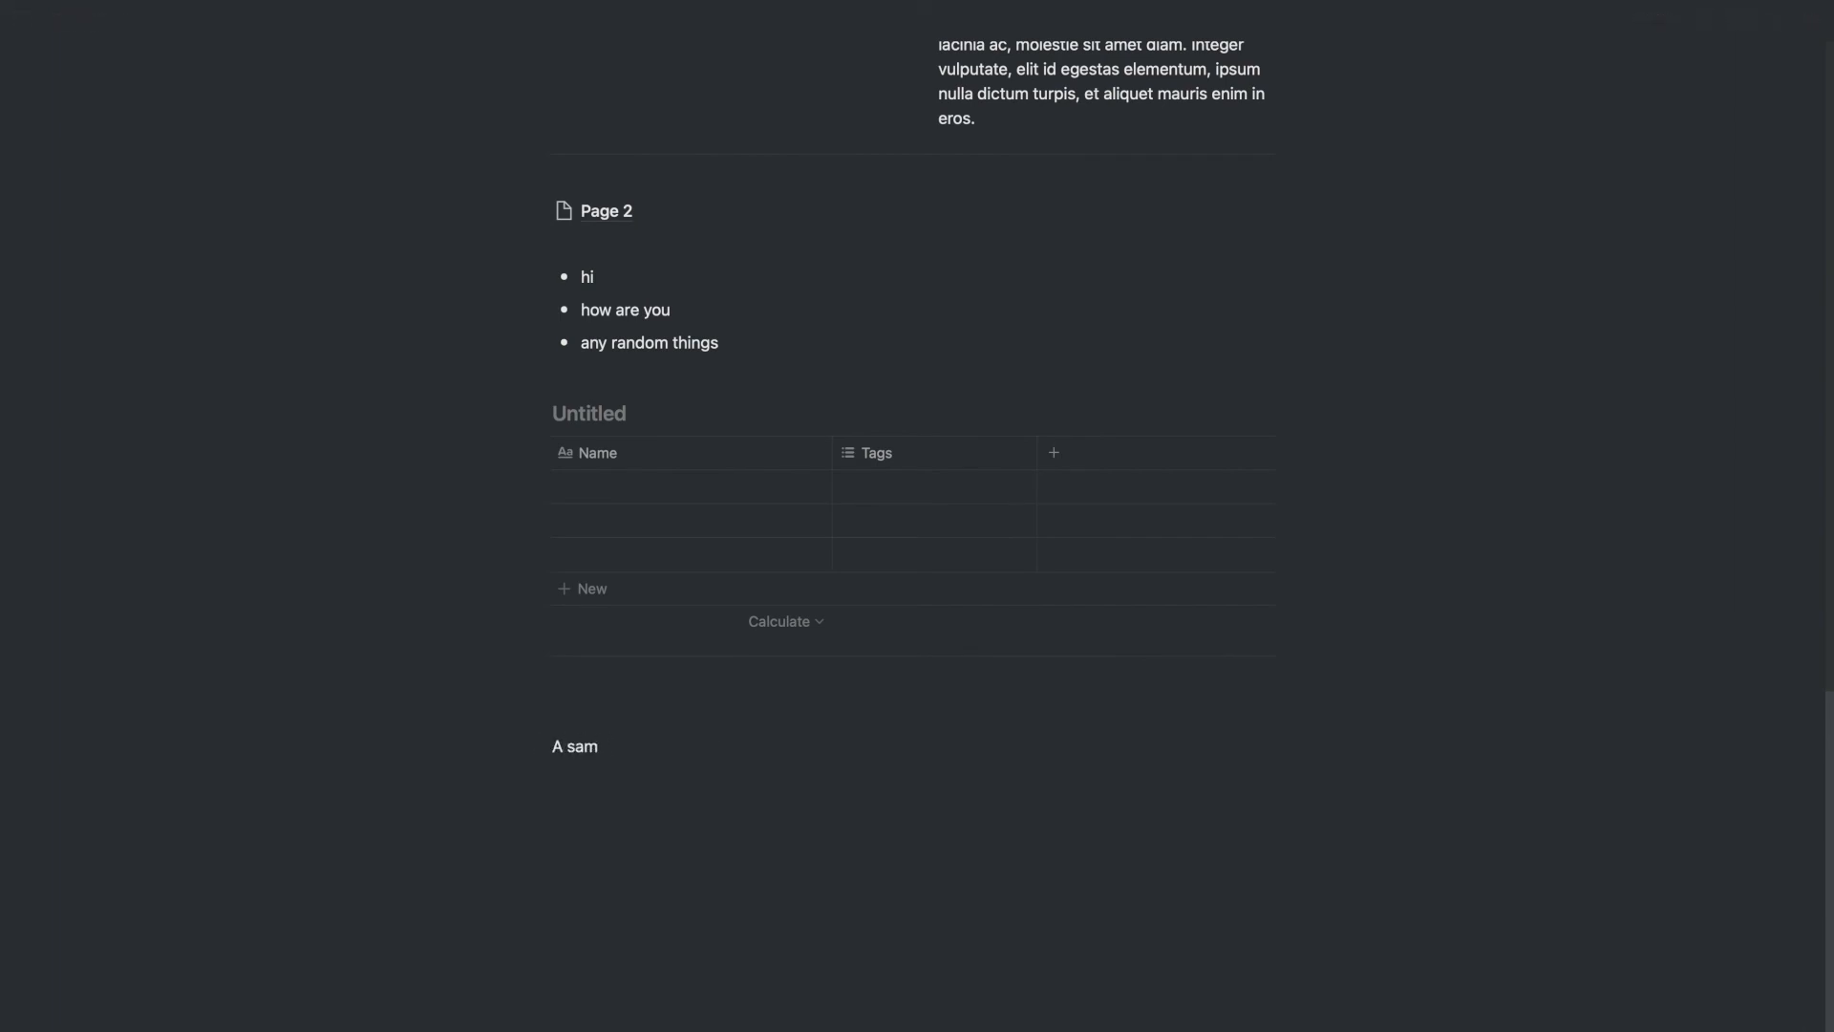
type("ple text")
key("Return")
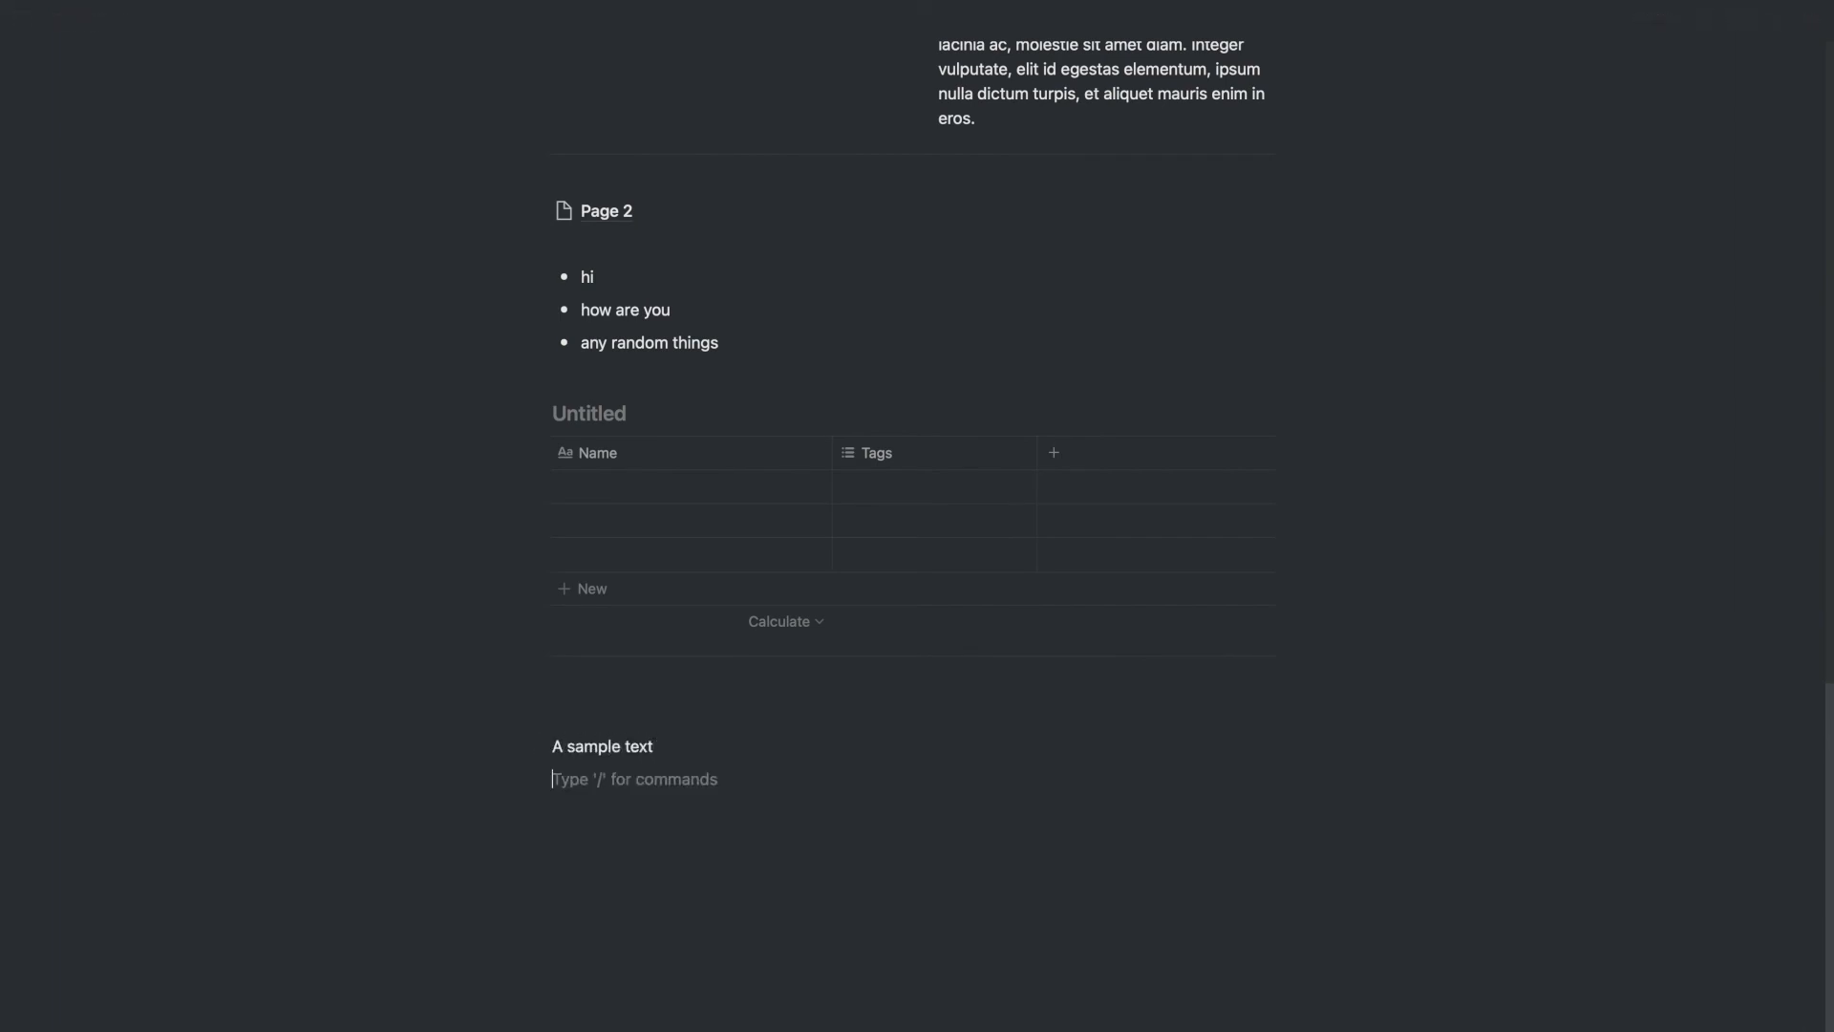
Review the block actions and conversion types available for the "A sample text" line, and dismiss them without changing it.
left_click(539, 746)
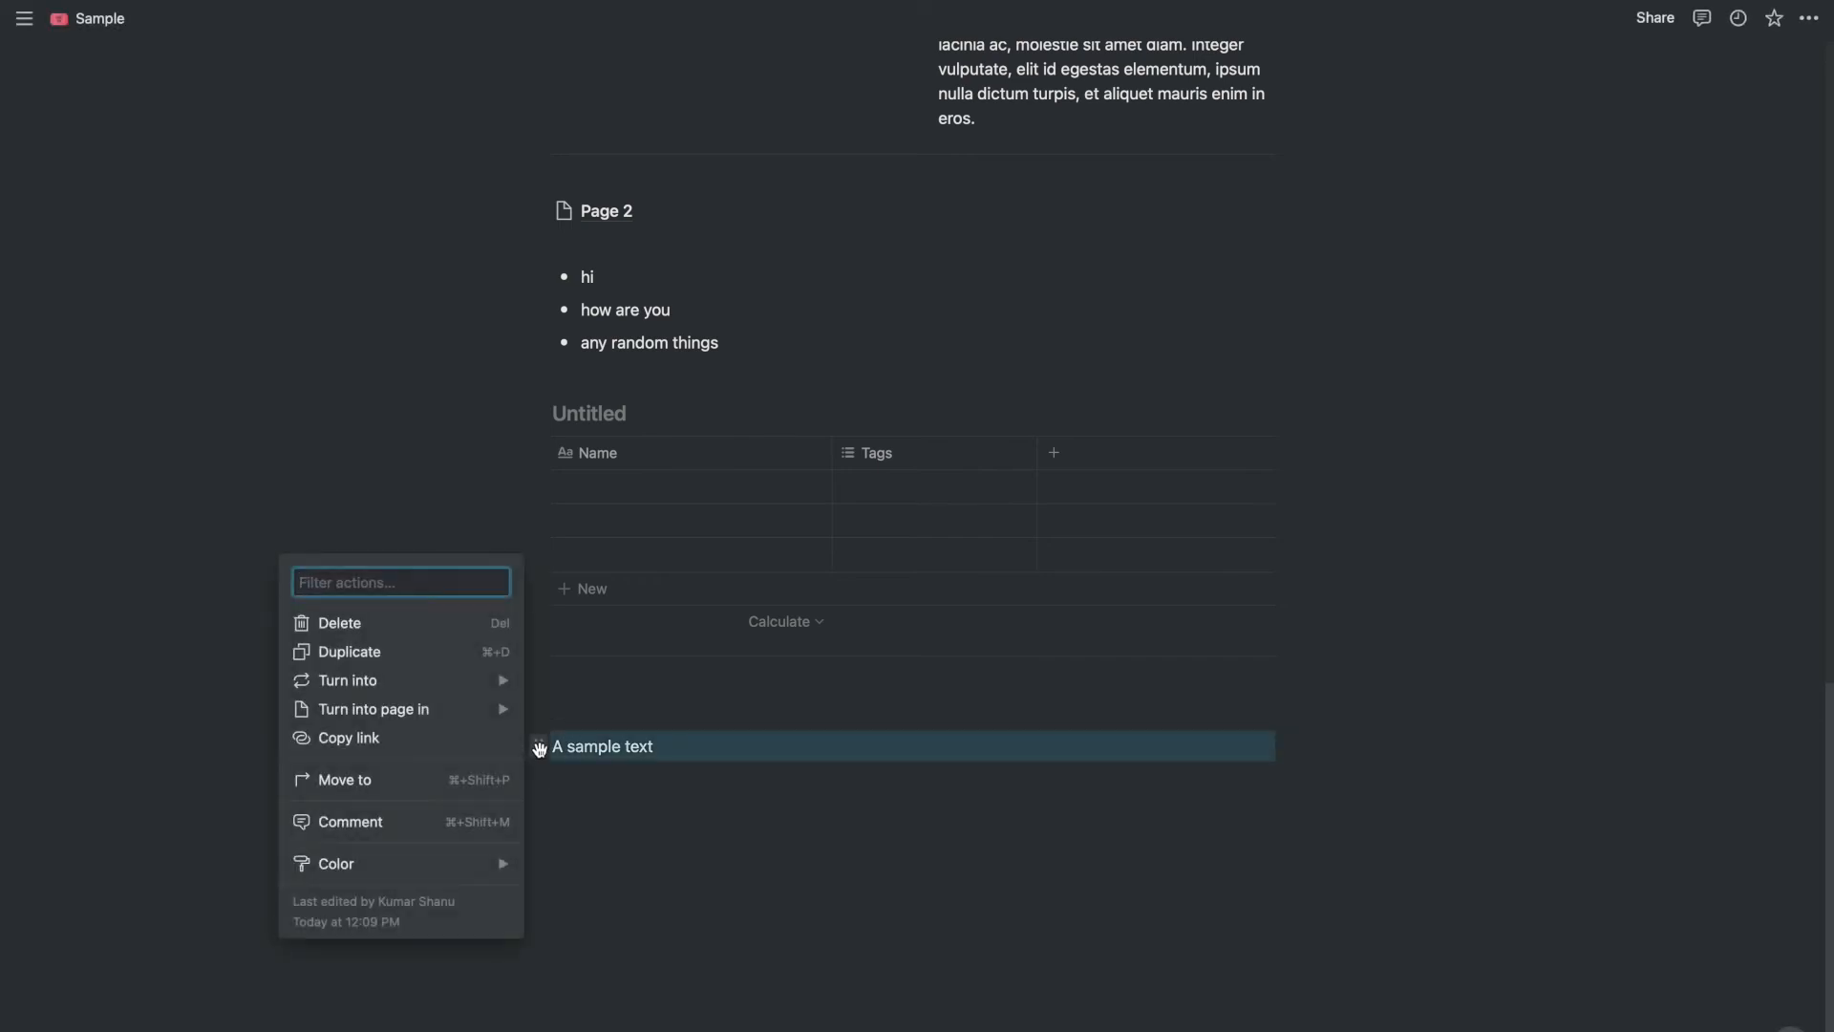
left_click(565, 819)
left_click(539, 748)
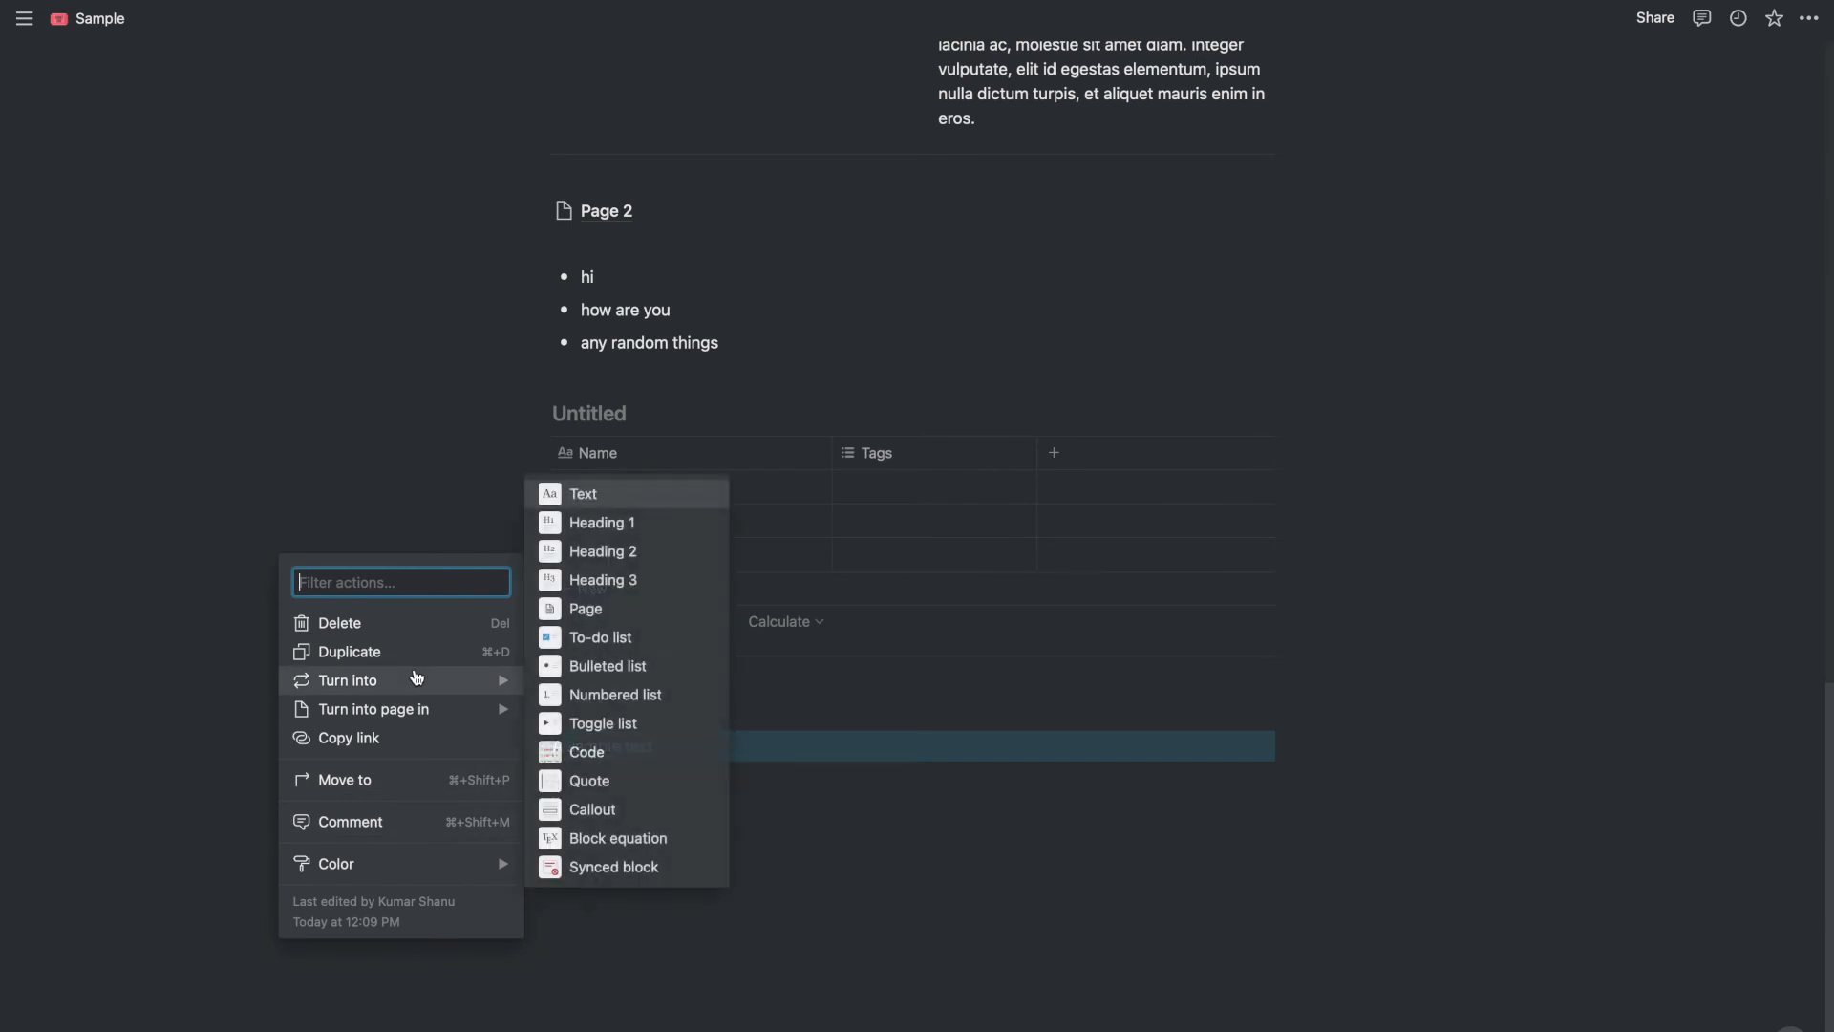
mouse_move(431, 683)
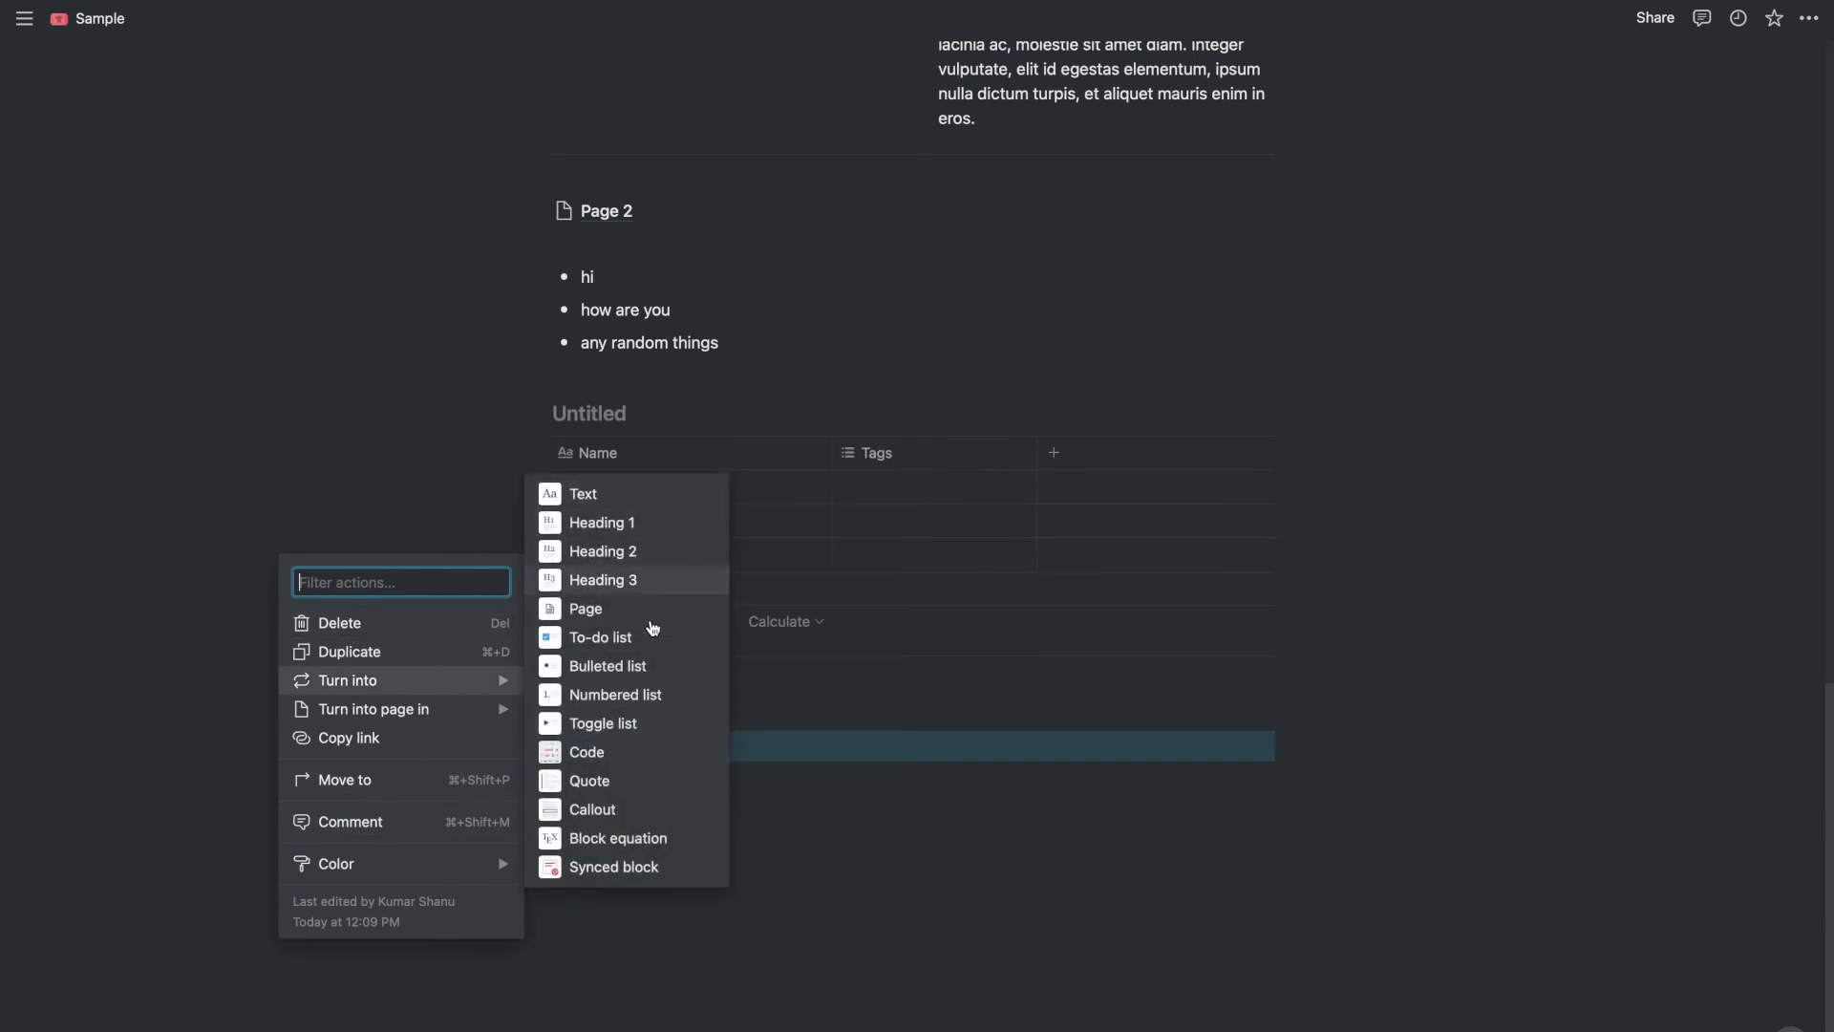
left_click(791, 1024)
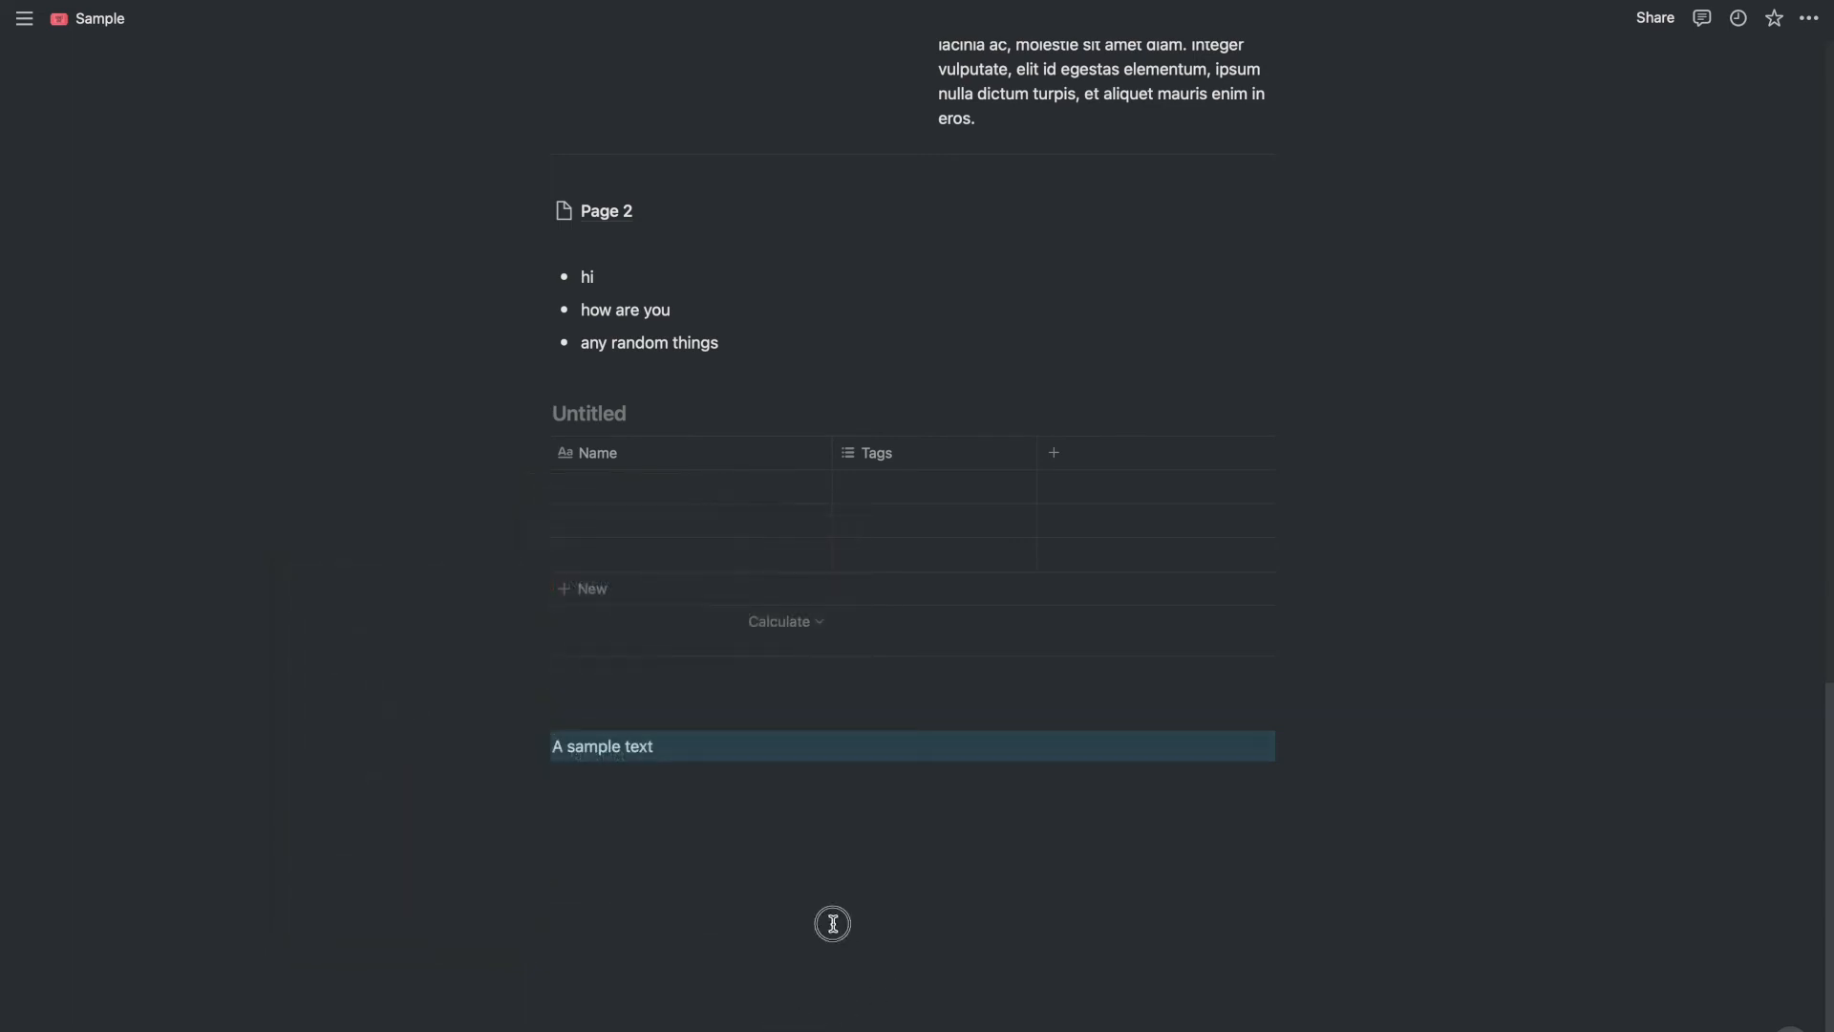
left_click(832, 924)
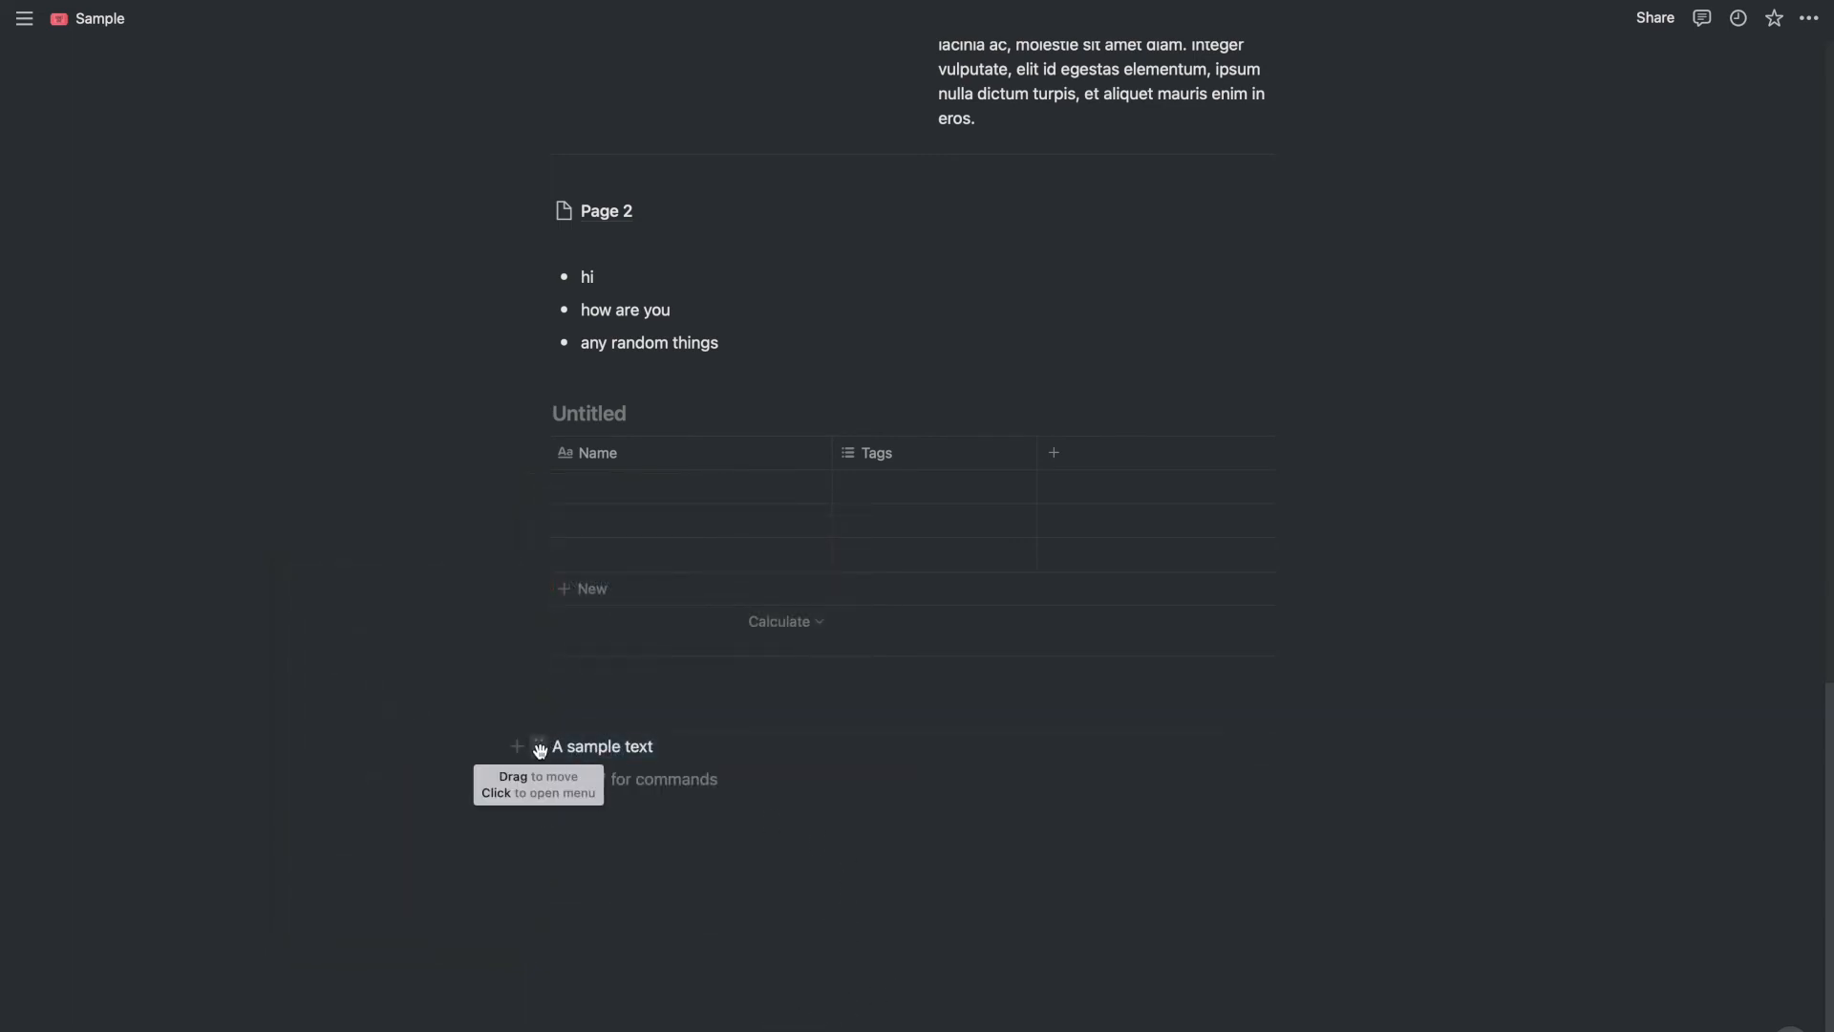
Set the text colour of the "A sample text" line to pink.
left_click(539, 747)
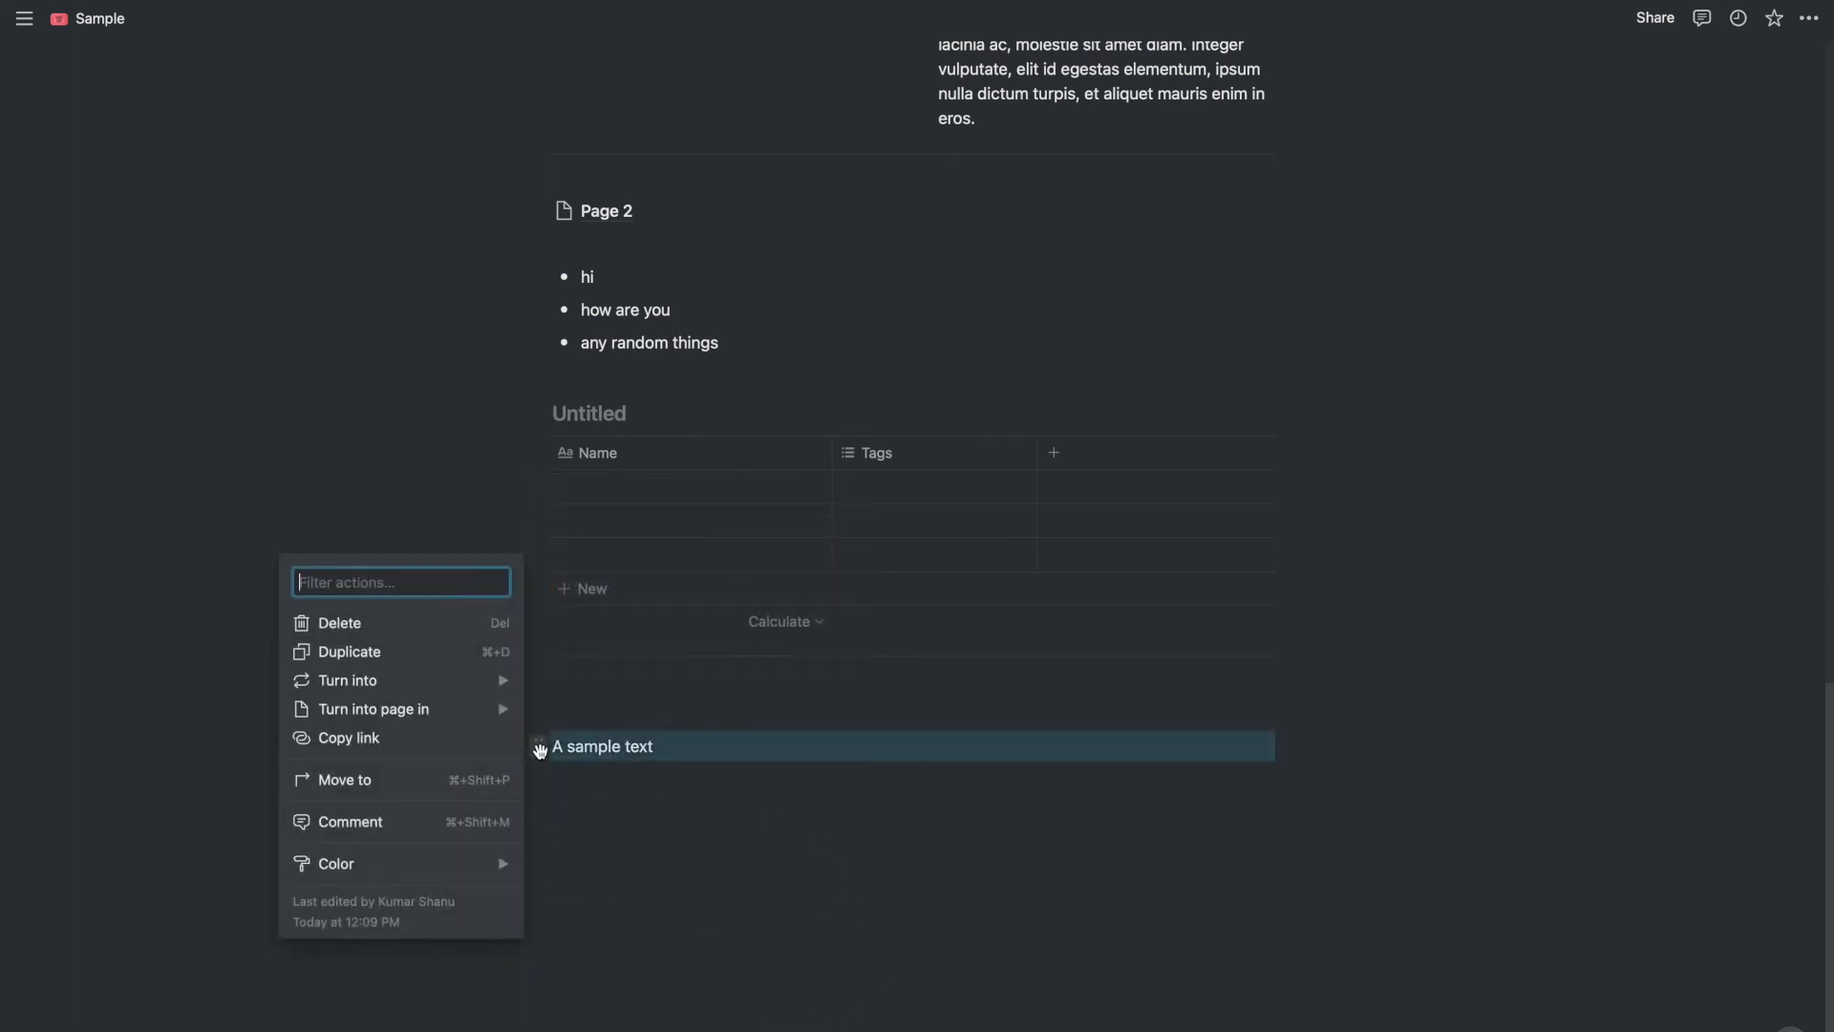
mouse_move(397, 864)
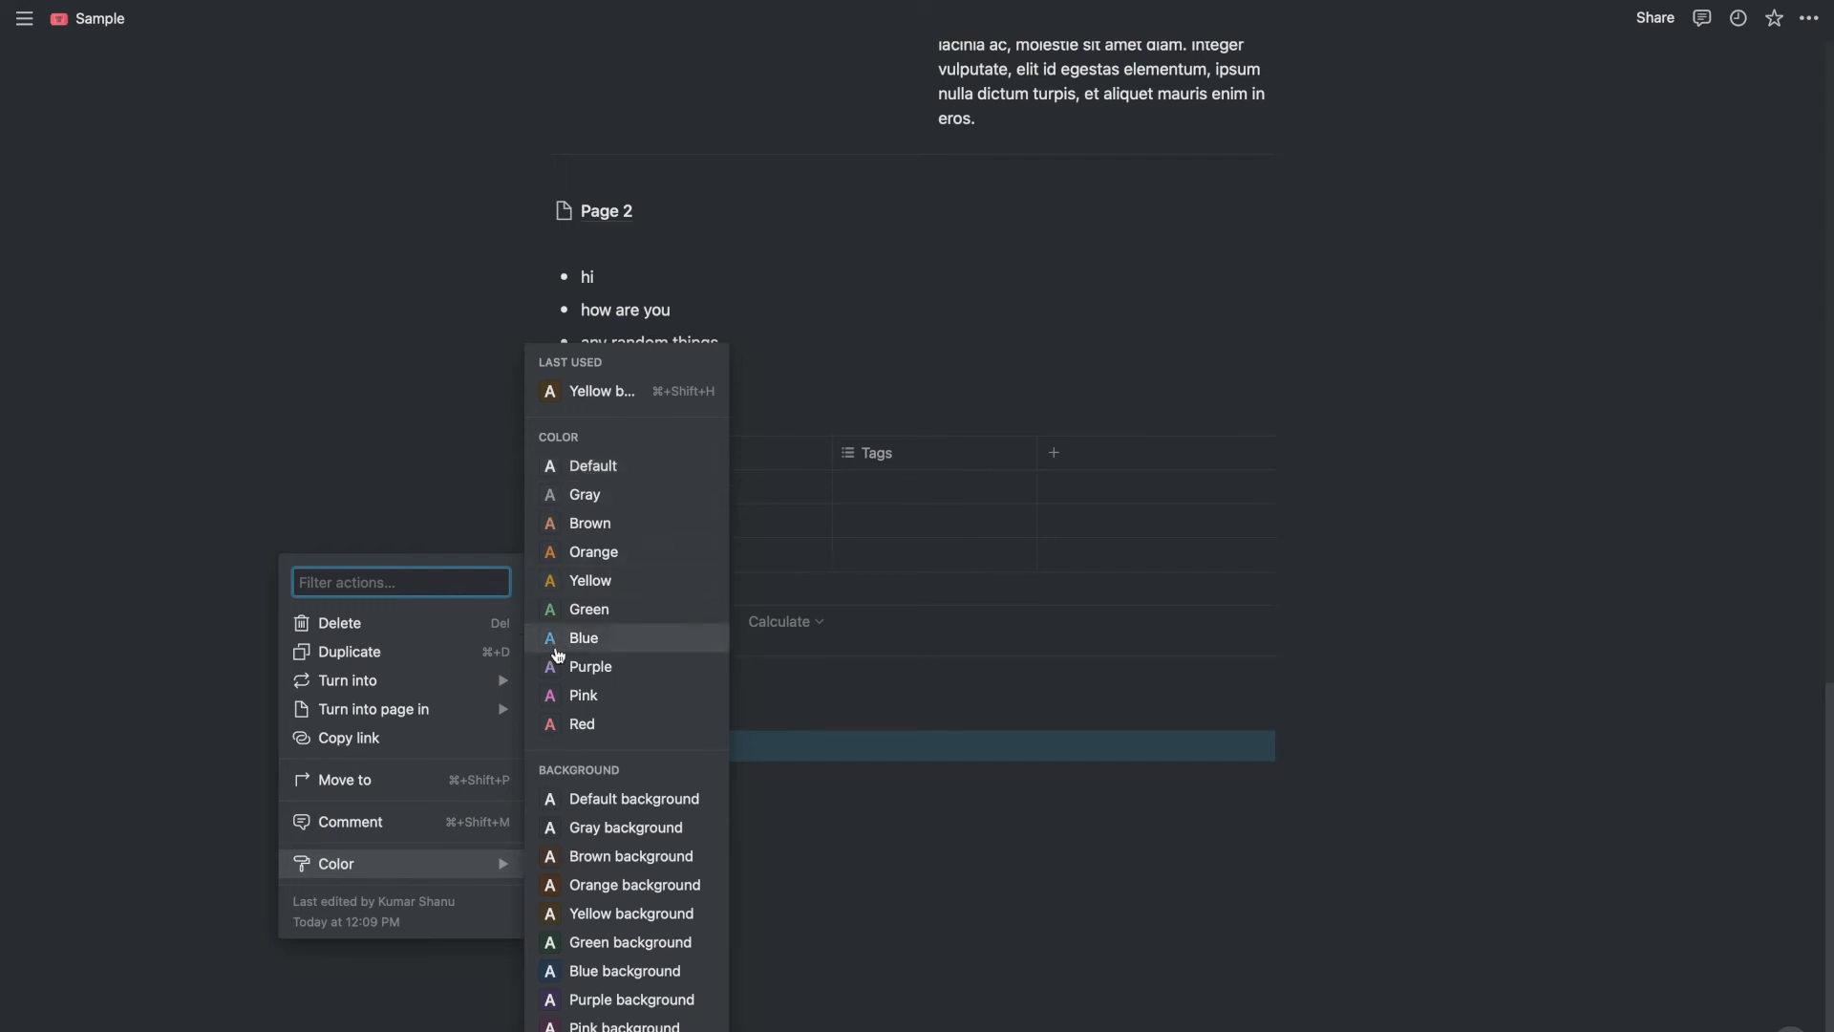
left_click(580, 697)
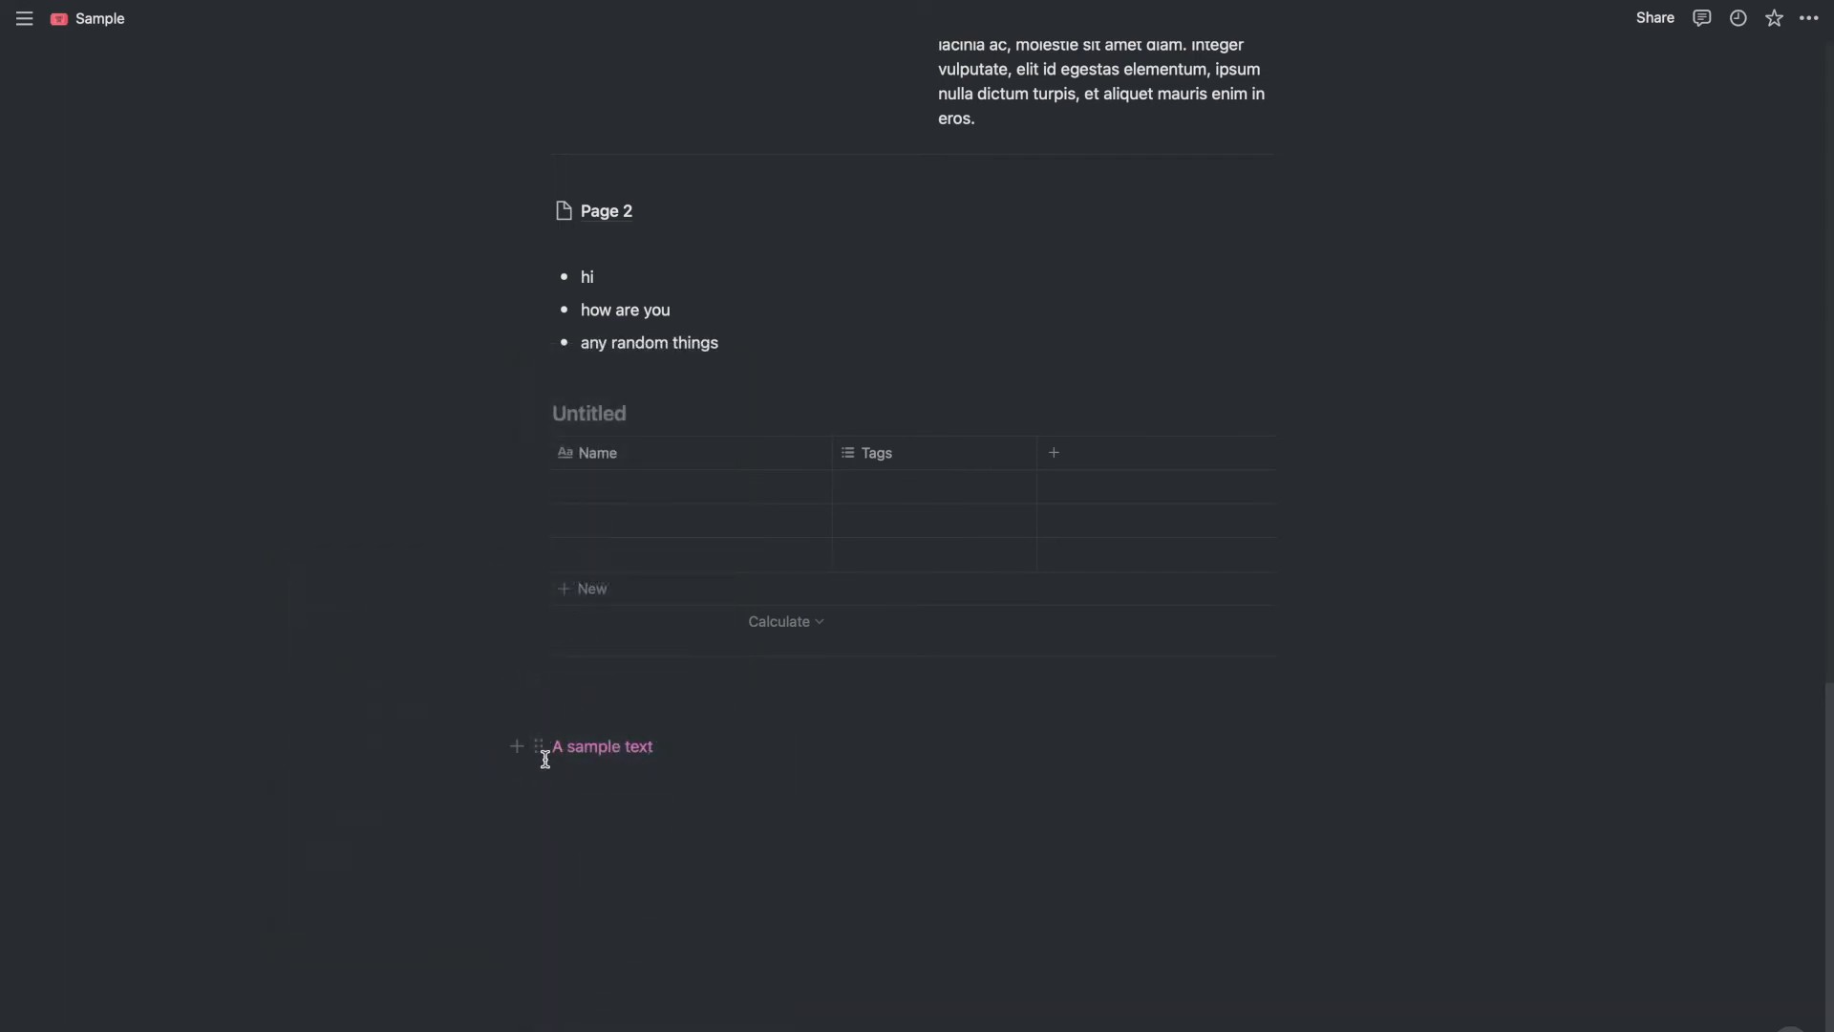
Convert the "A sample text" line to Heading 3 and from there to Heading 2.
left_click(539, 747)
mouse_move(409, 684)
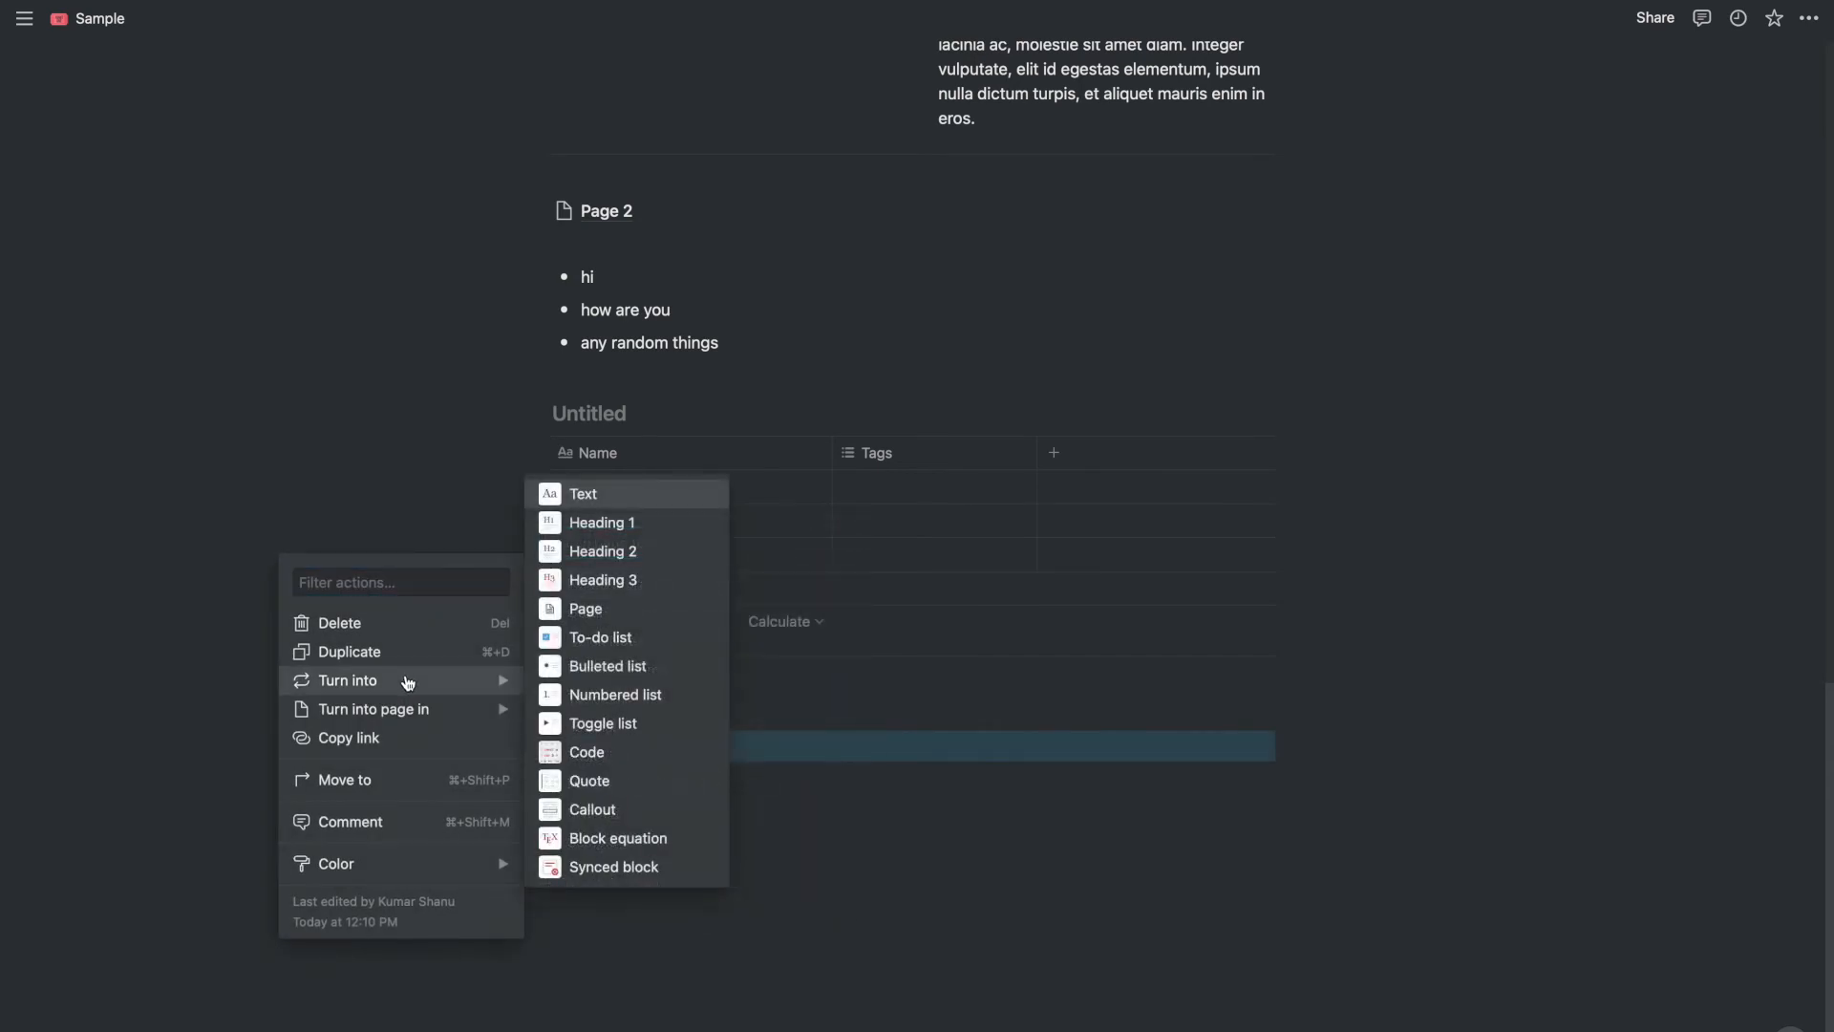
left_click(606, 582)
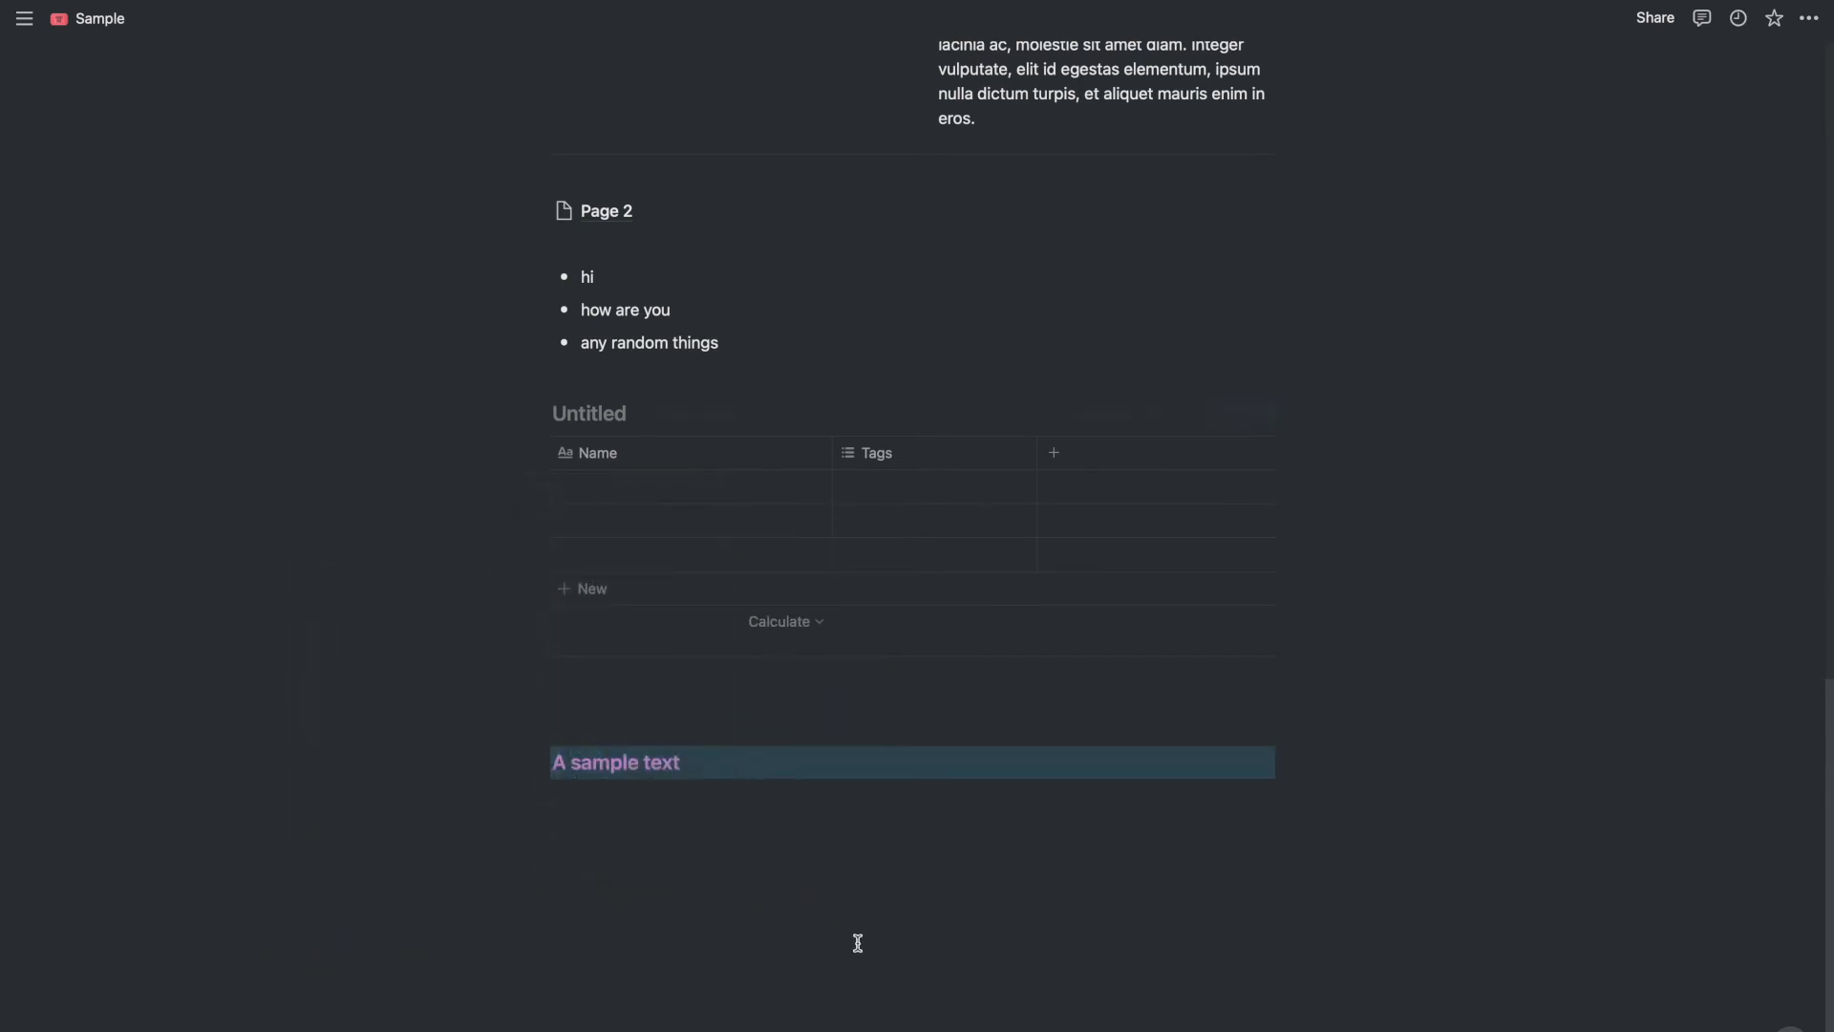
left_click(536, 761)
mouse_move(461, 690)
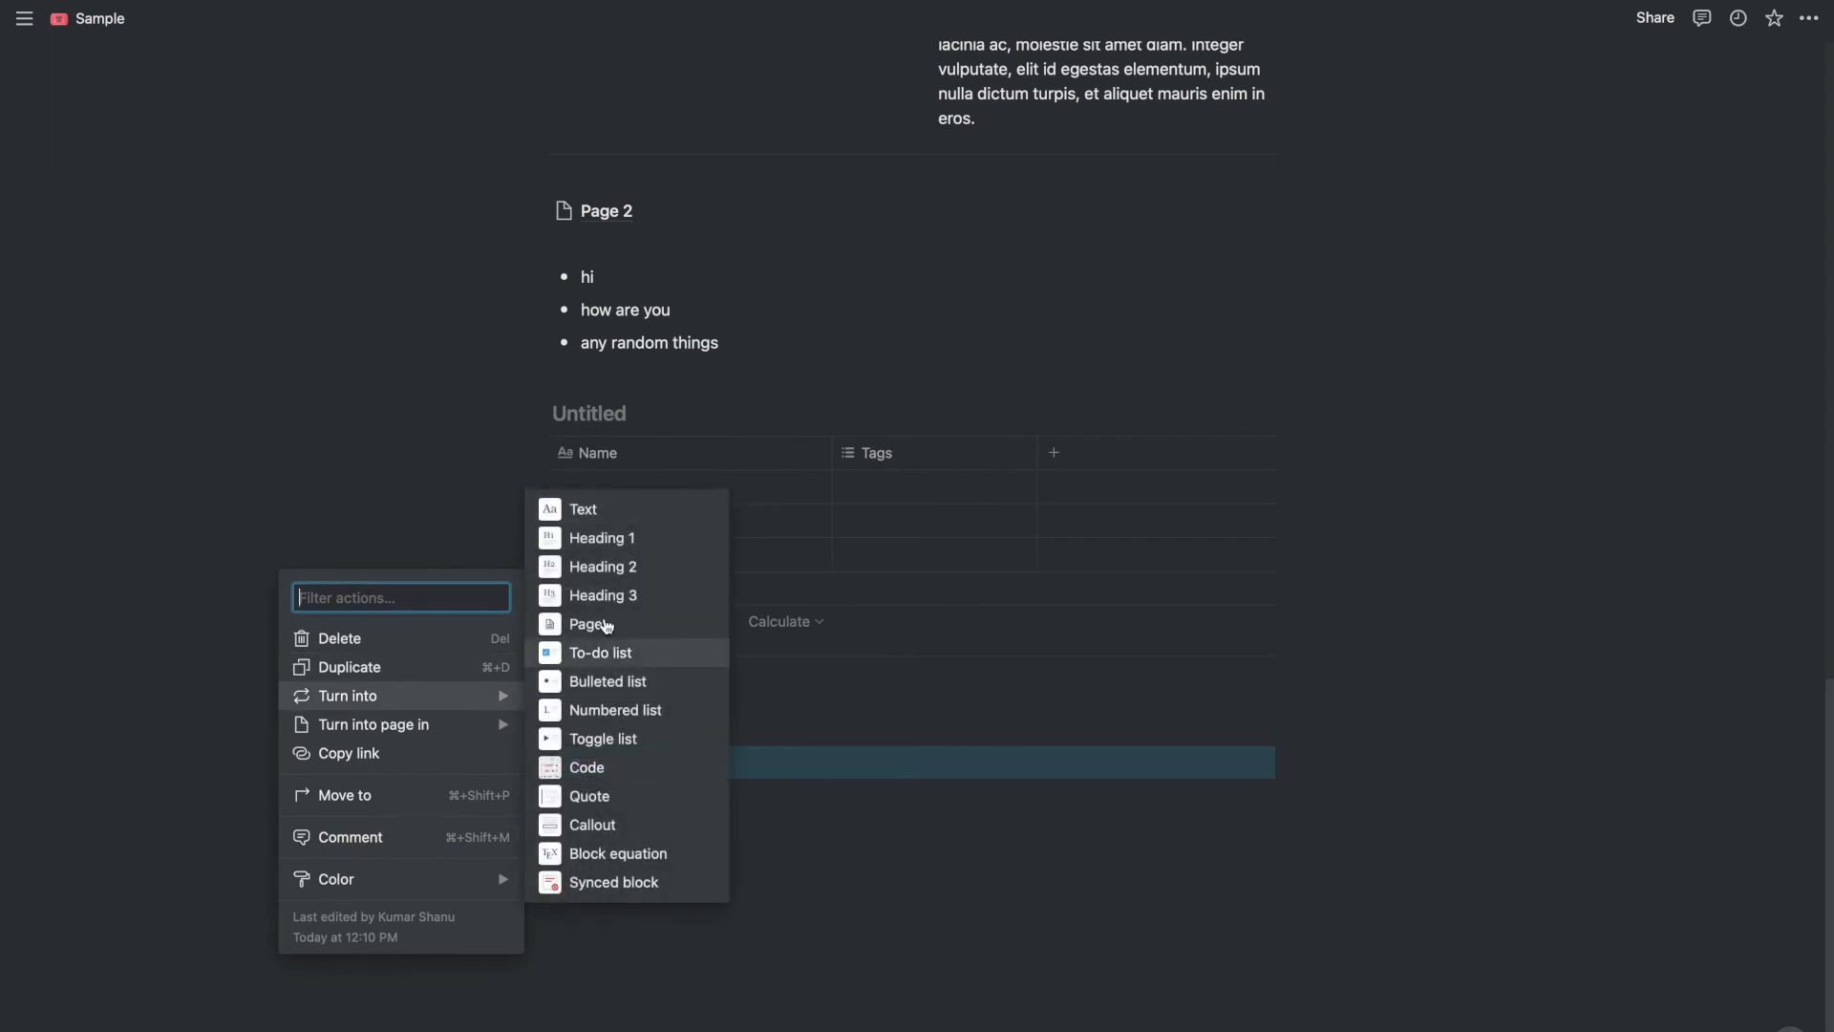
left_click(601, 573)
left_click(560, 808)
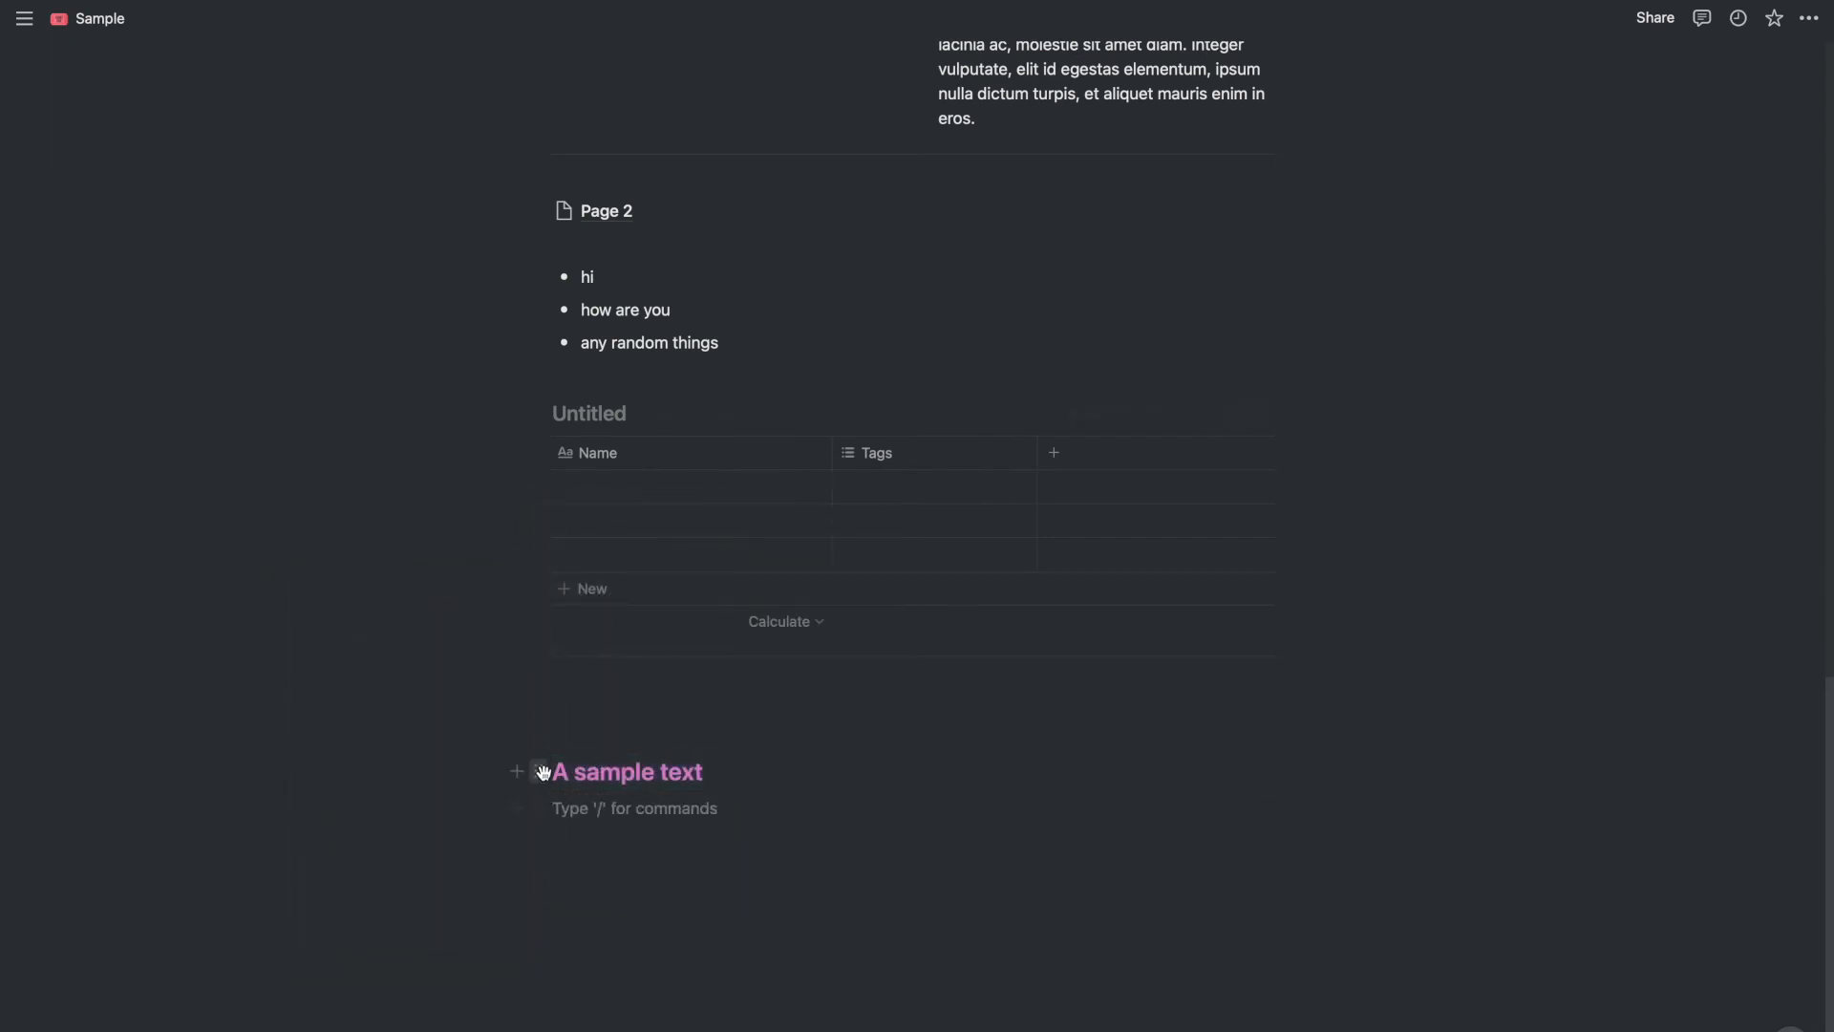
Try a blue background on the "A sample text" heading, followed by pink text.
left_click(541, 770)
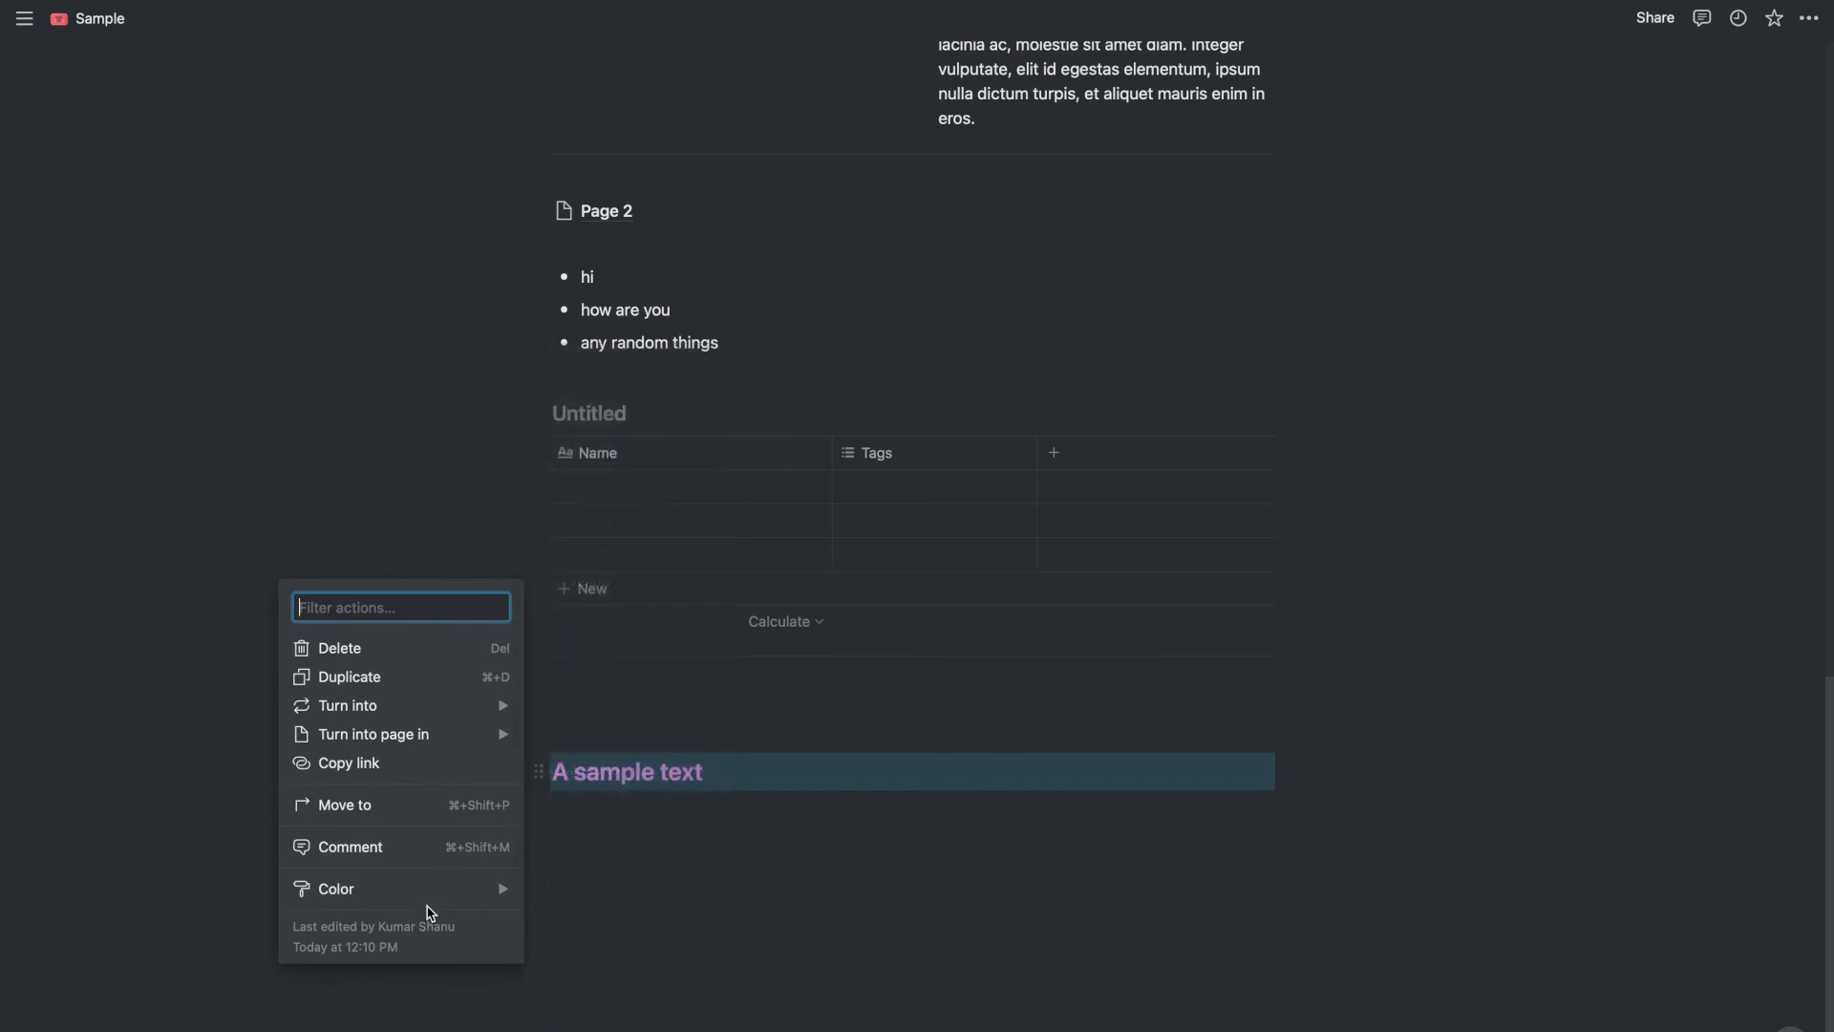
mouse_move(428, 904)
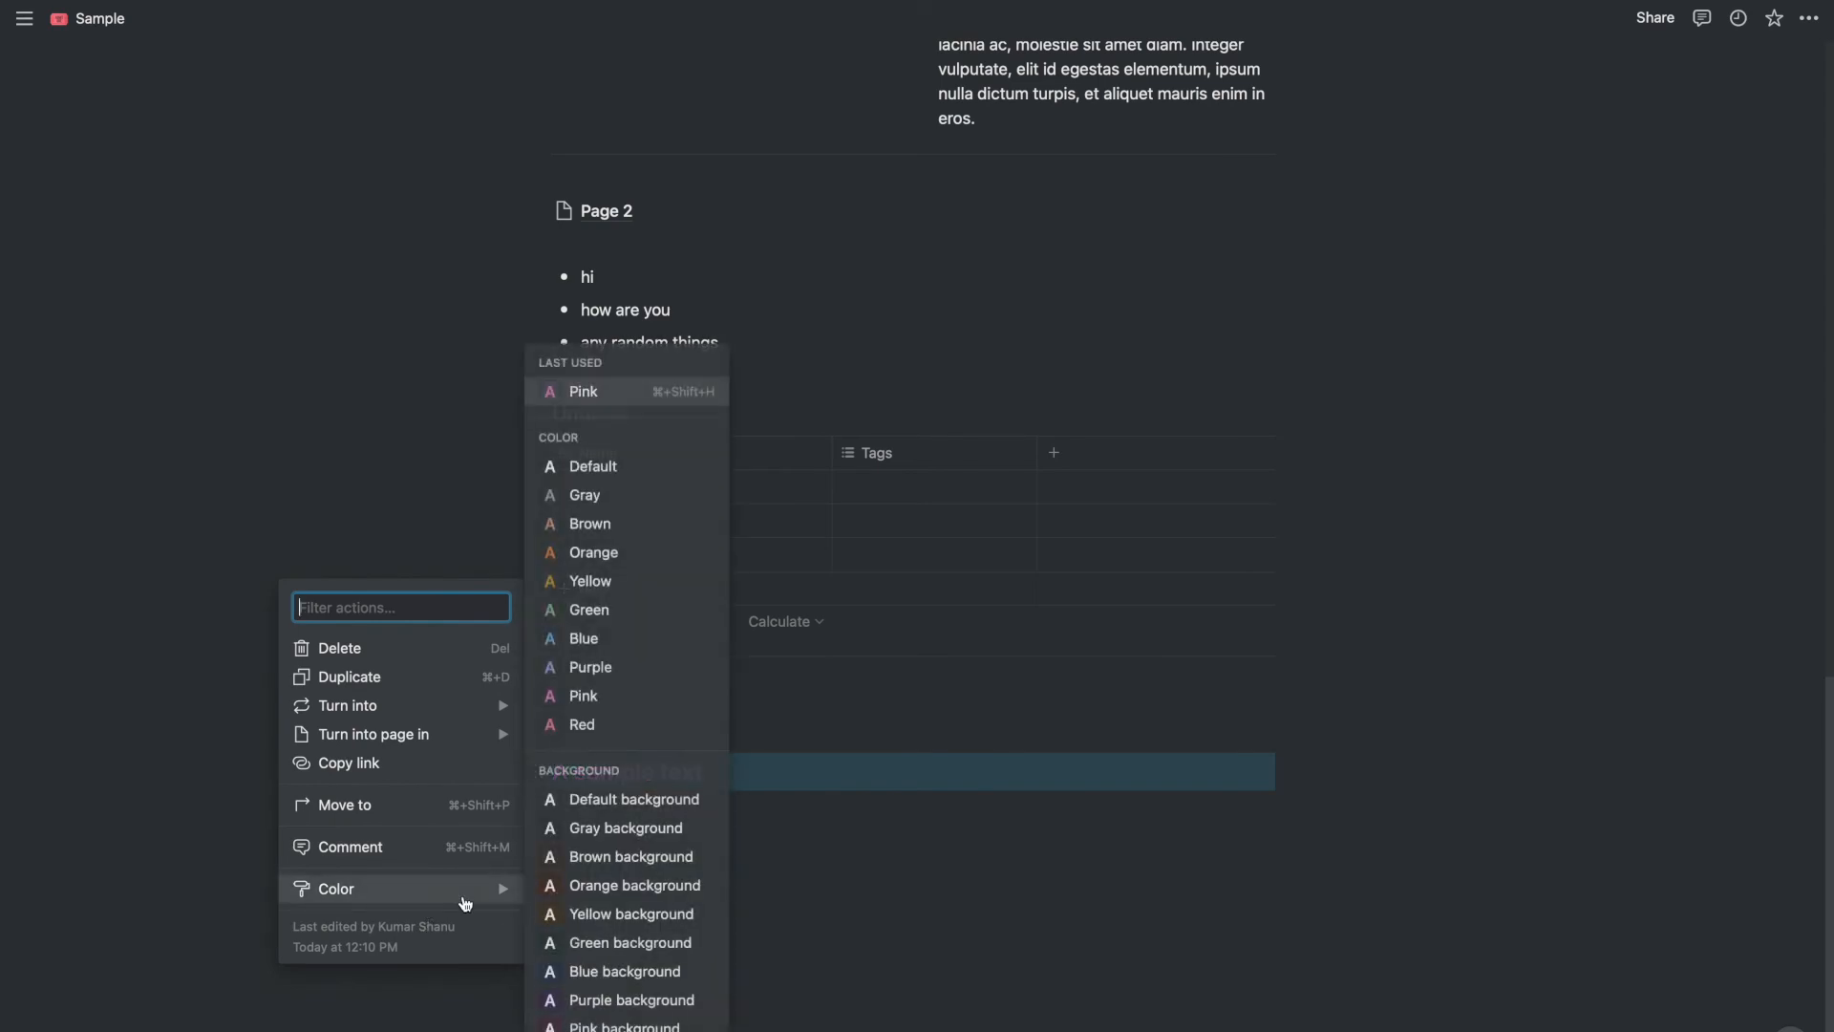
left_click(631, 971)
left_click(993, 937)
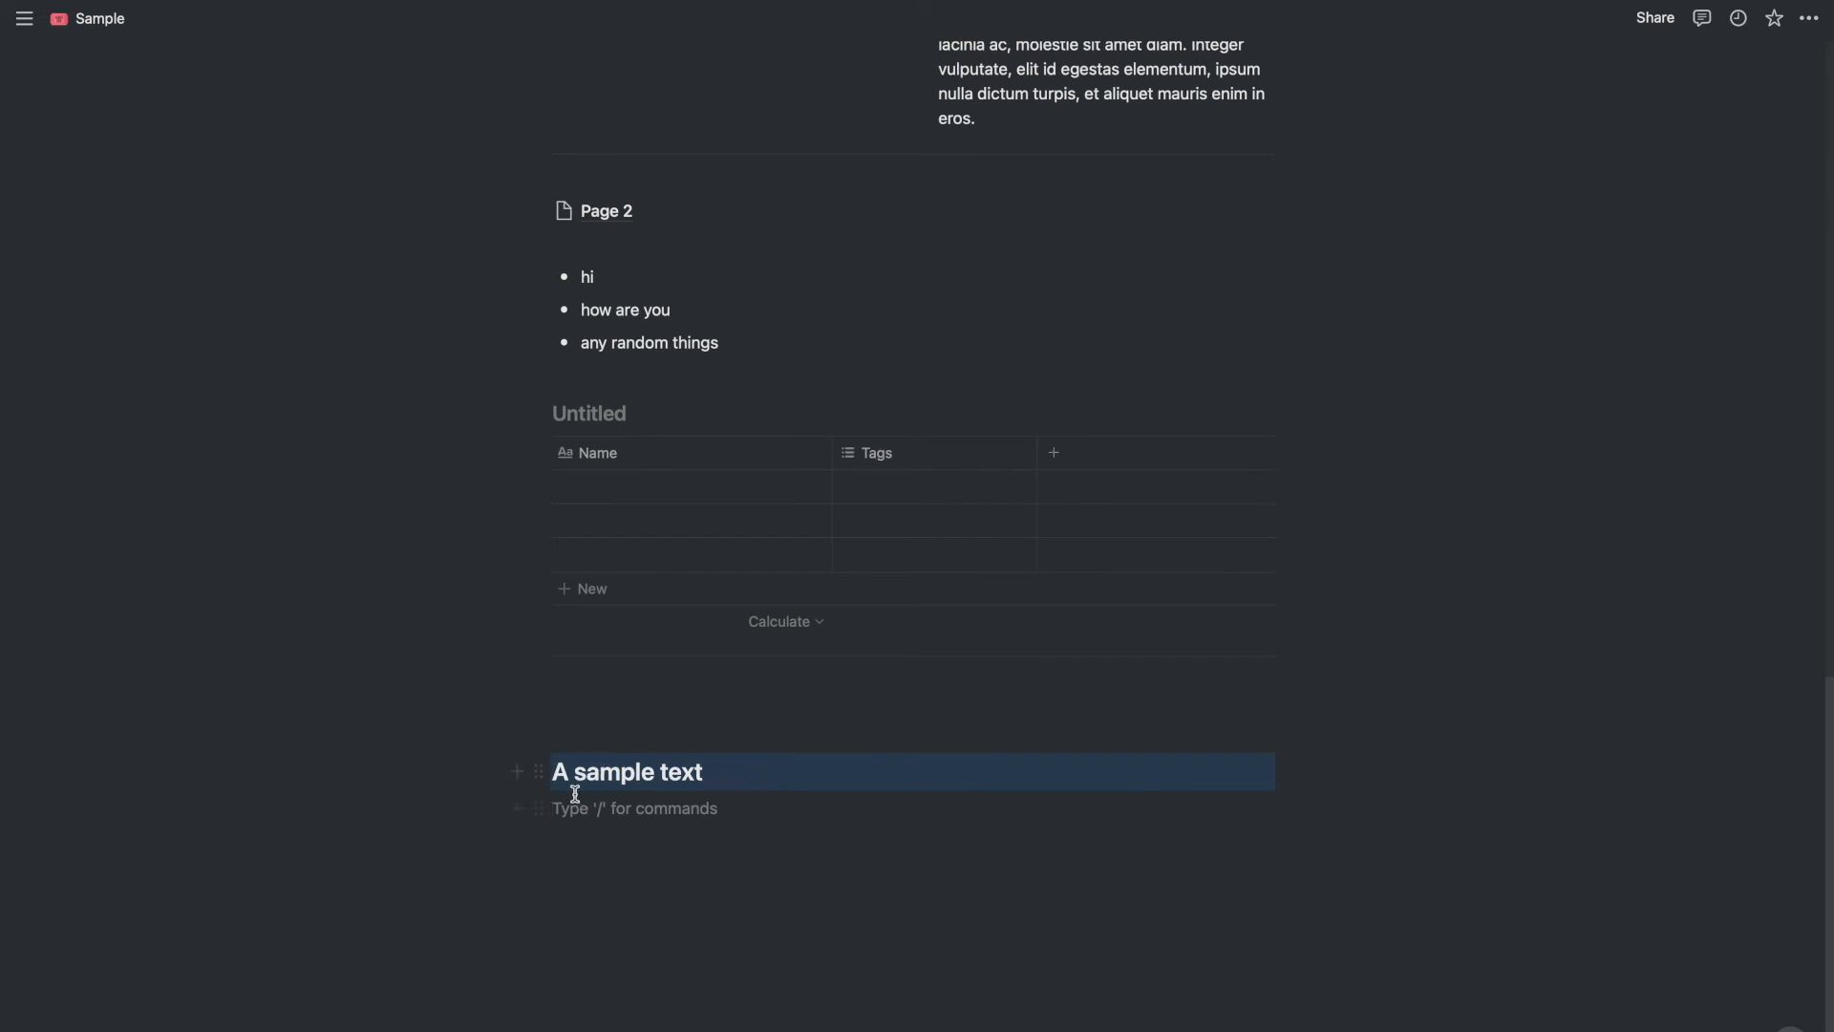
left_click(540, 774)
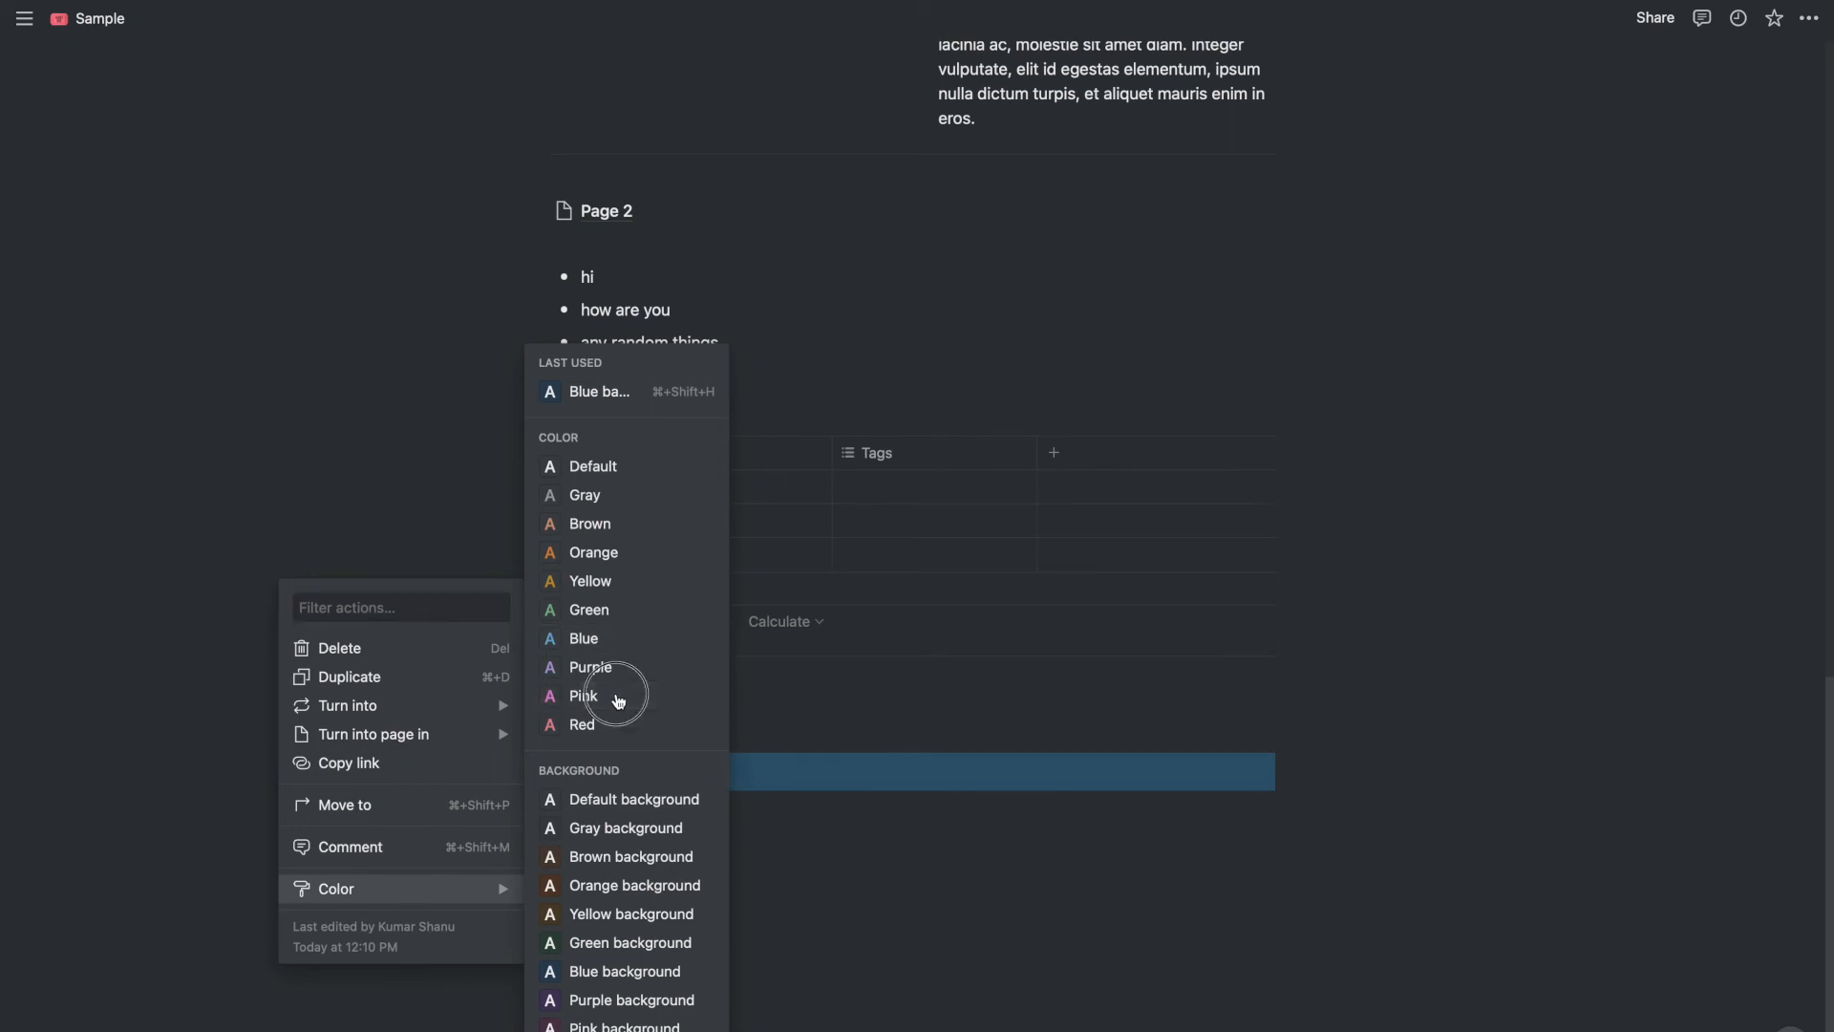
left_click(626, 697)
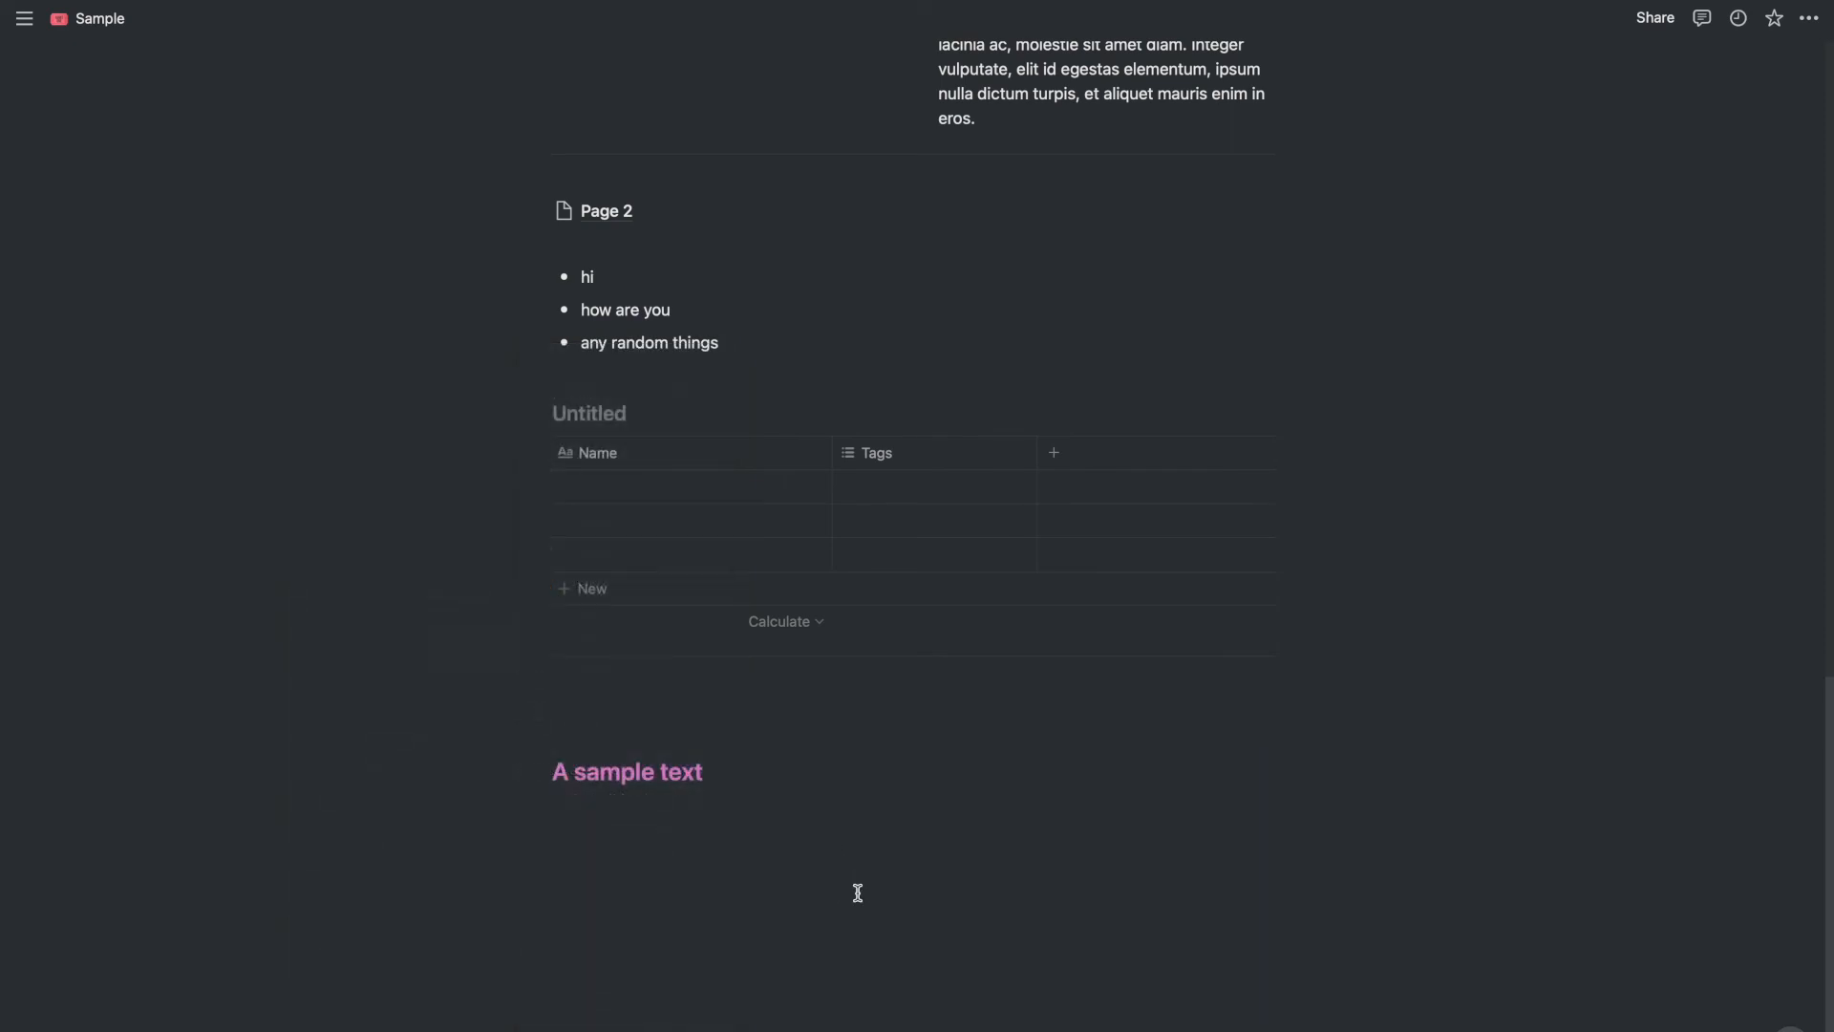
Give the "A sample text" heading a green background and return to the empty line below it.
left_click(541, 772)
mouse_move(429, 890)
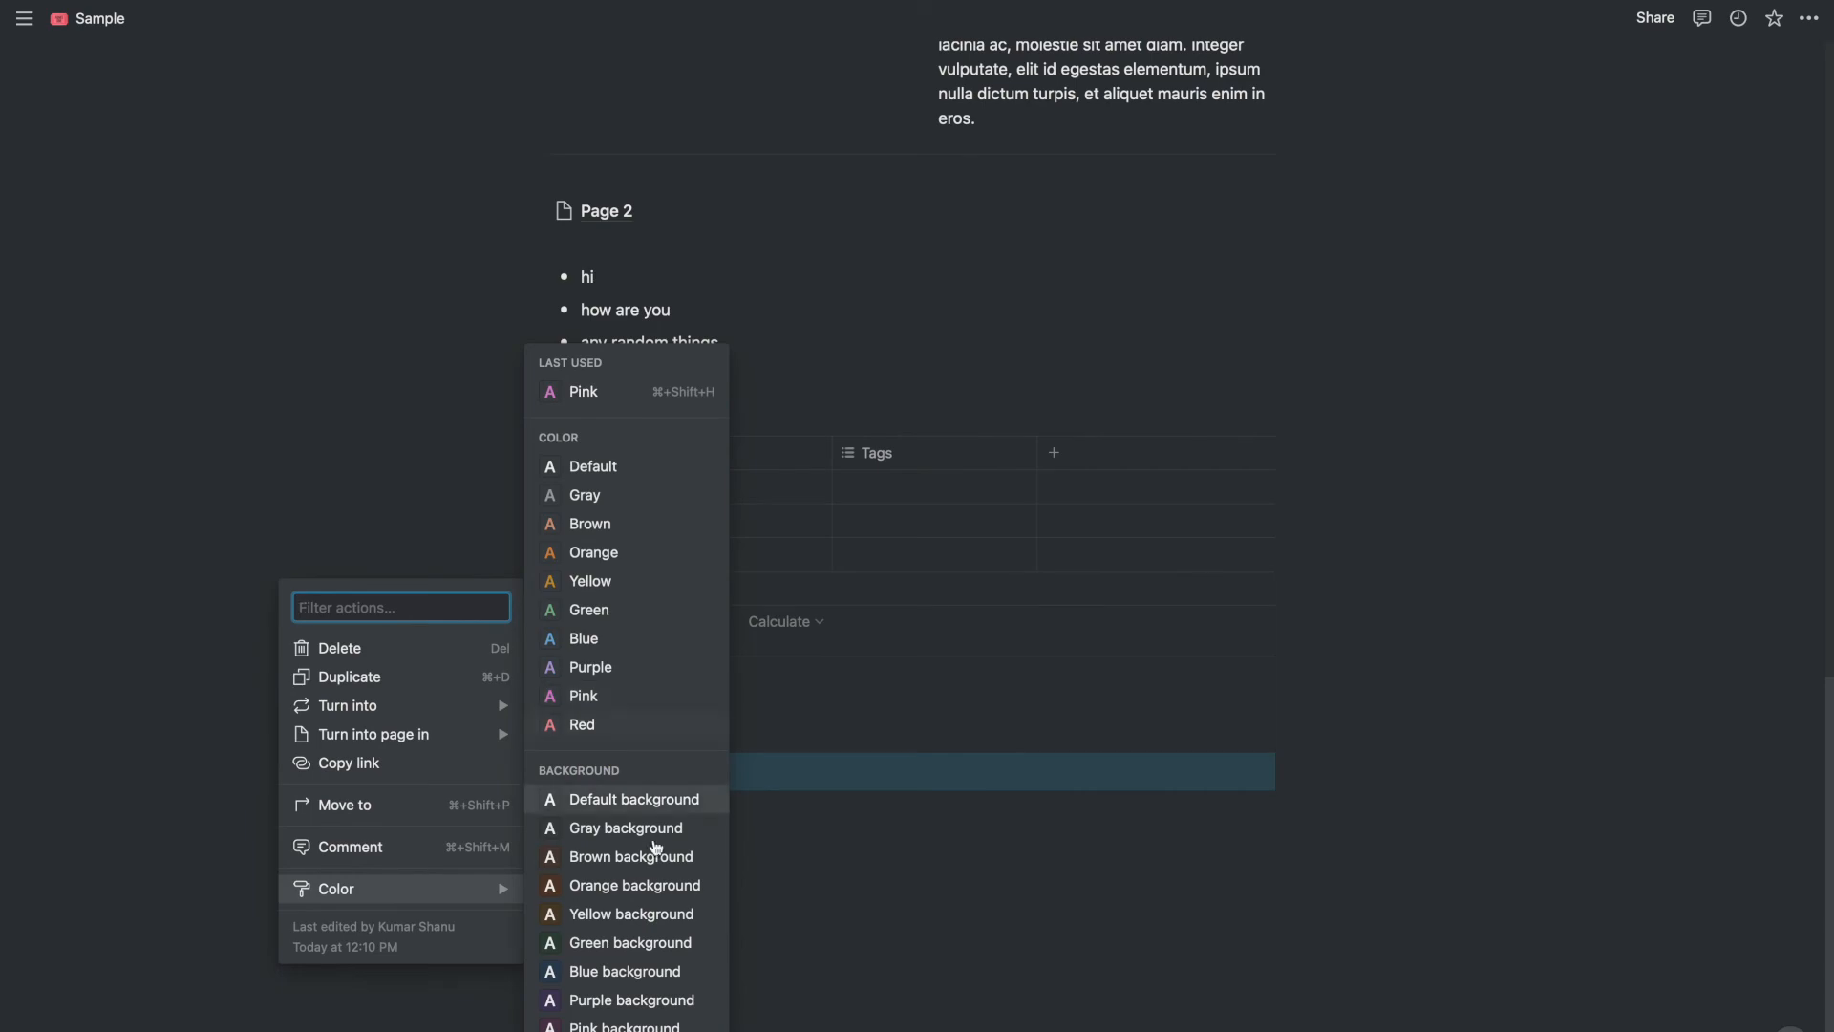
left_click(655, 940)
left_click(889, 931)
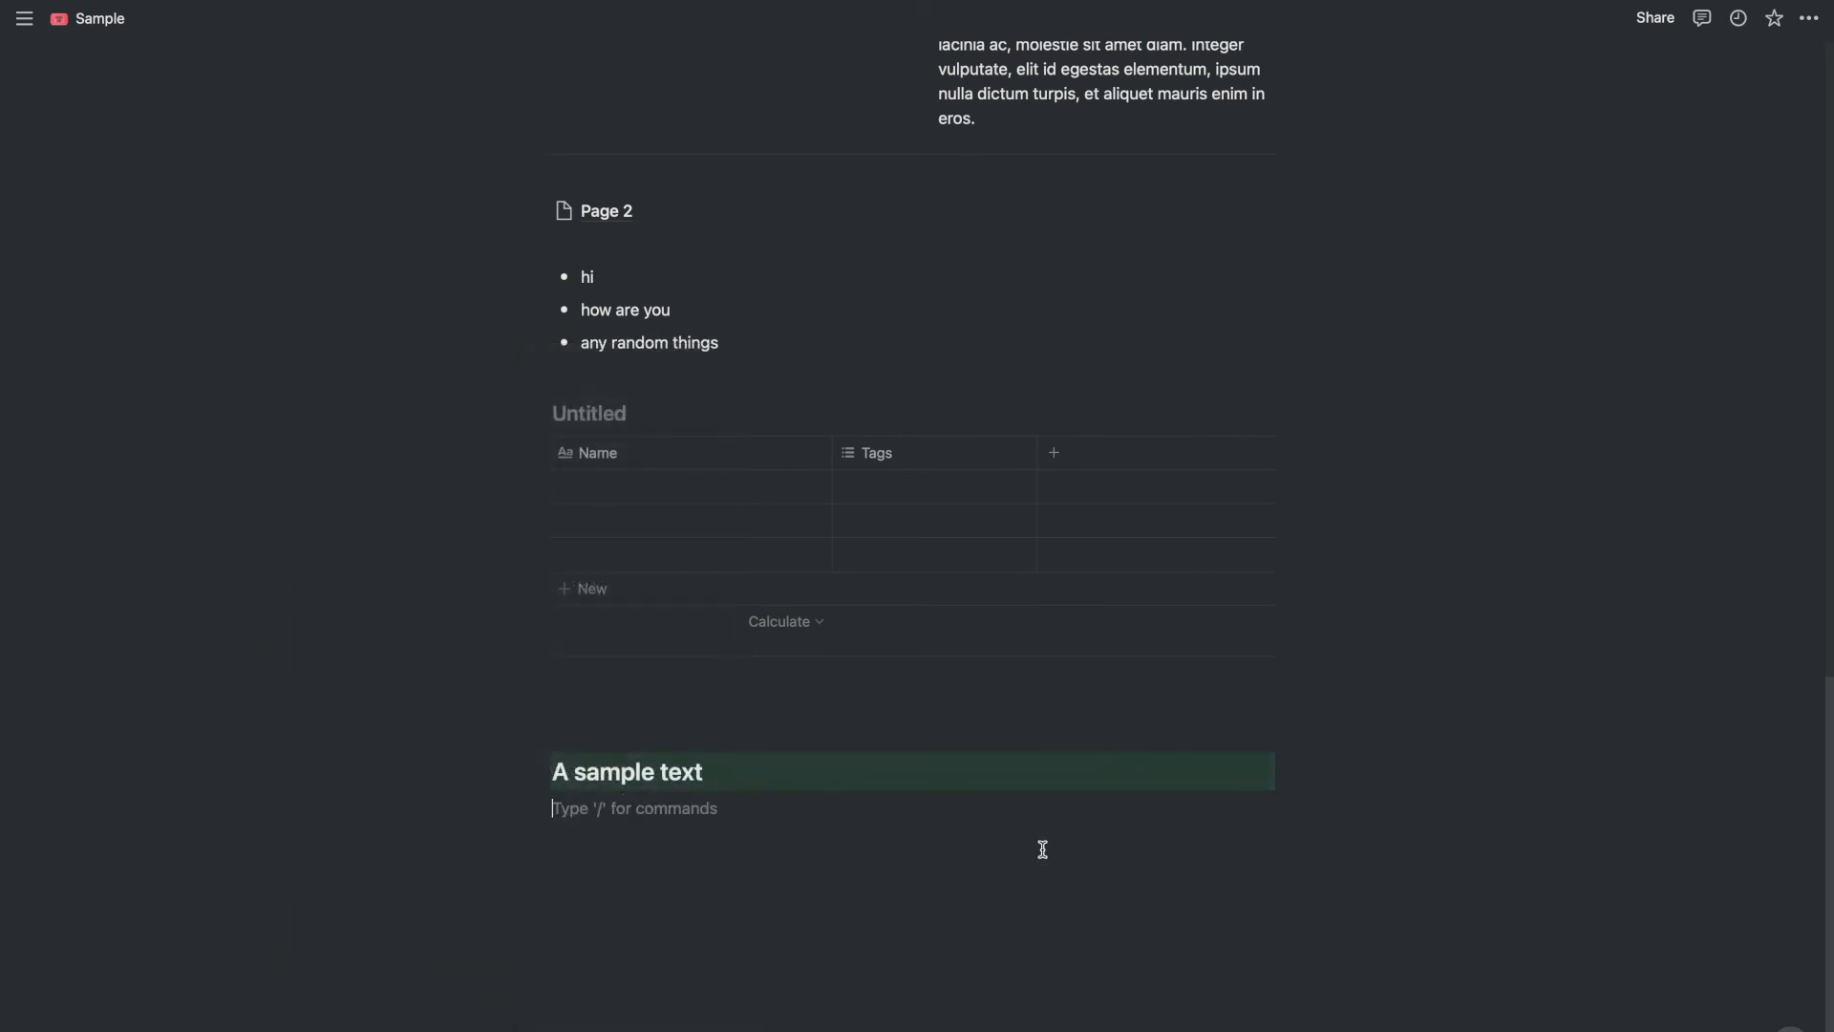
Look over the finished Sample page, from its lower blocks and columns back up to the cover and title.
scroll(599, 951, "down", 1)
scroll(697, 823, "up", 20)
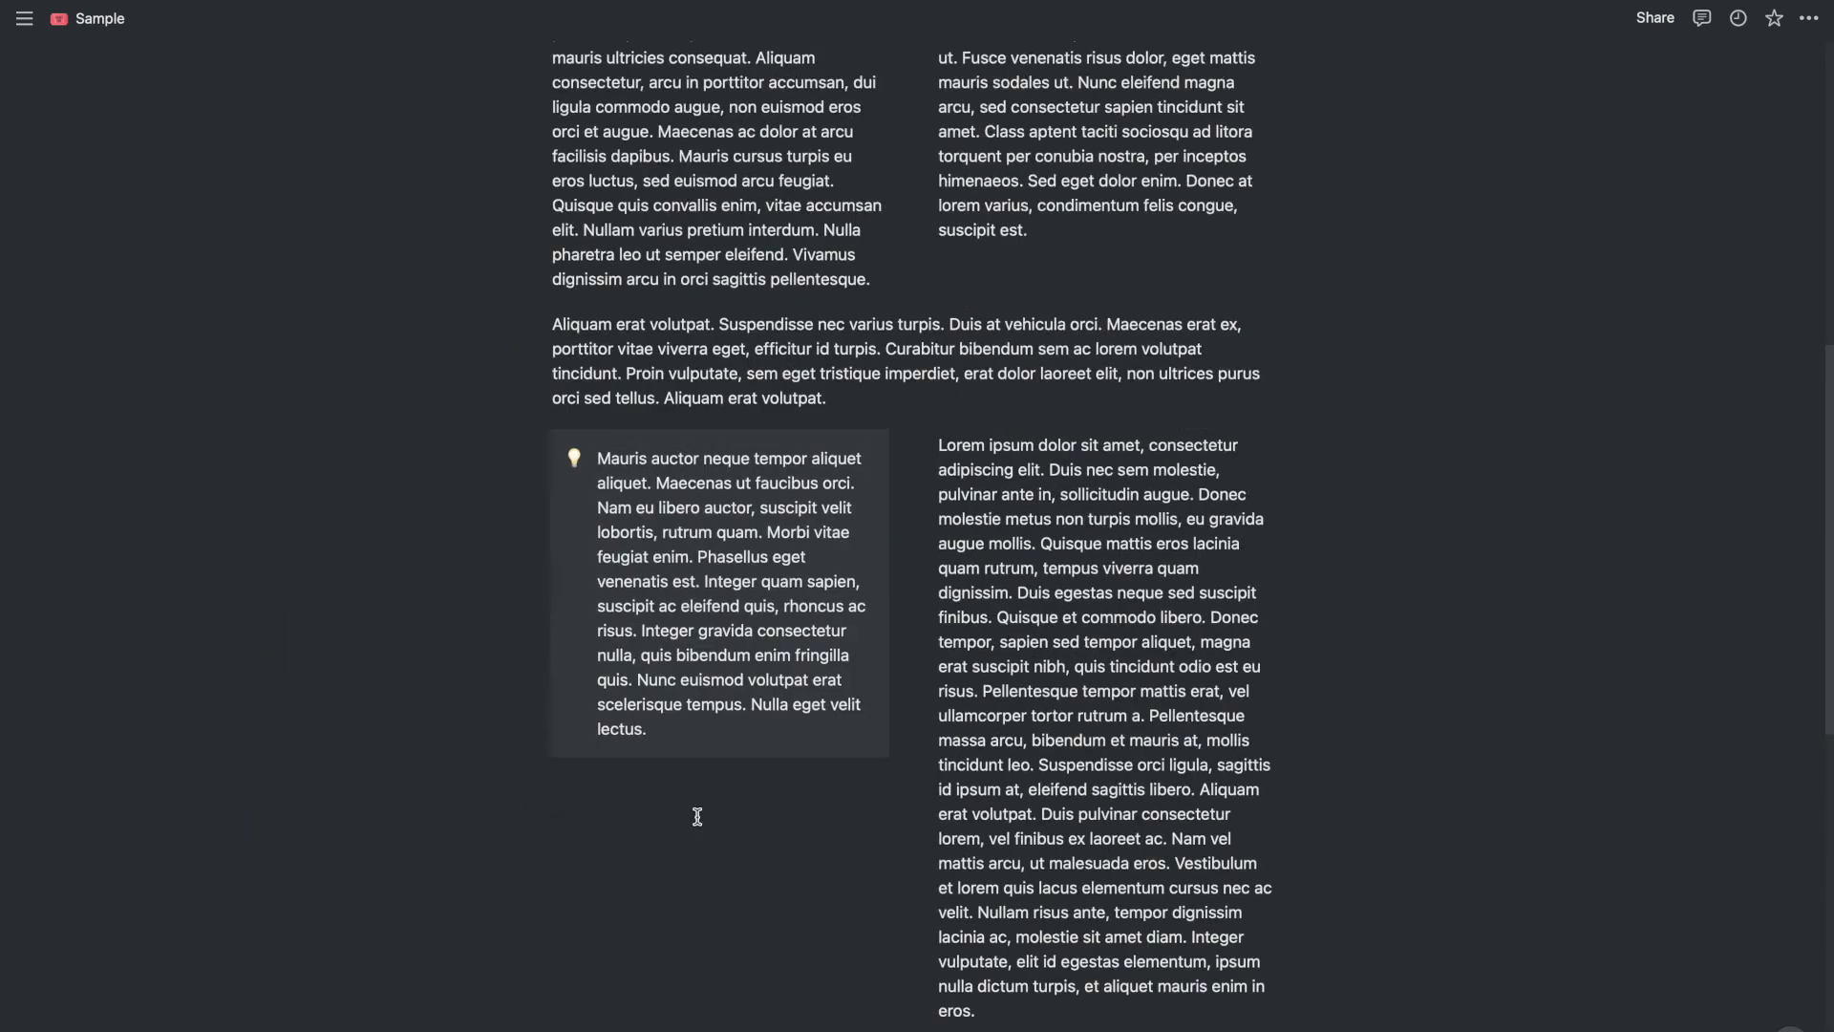
scroll(697, 816, "down", 15)
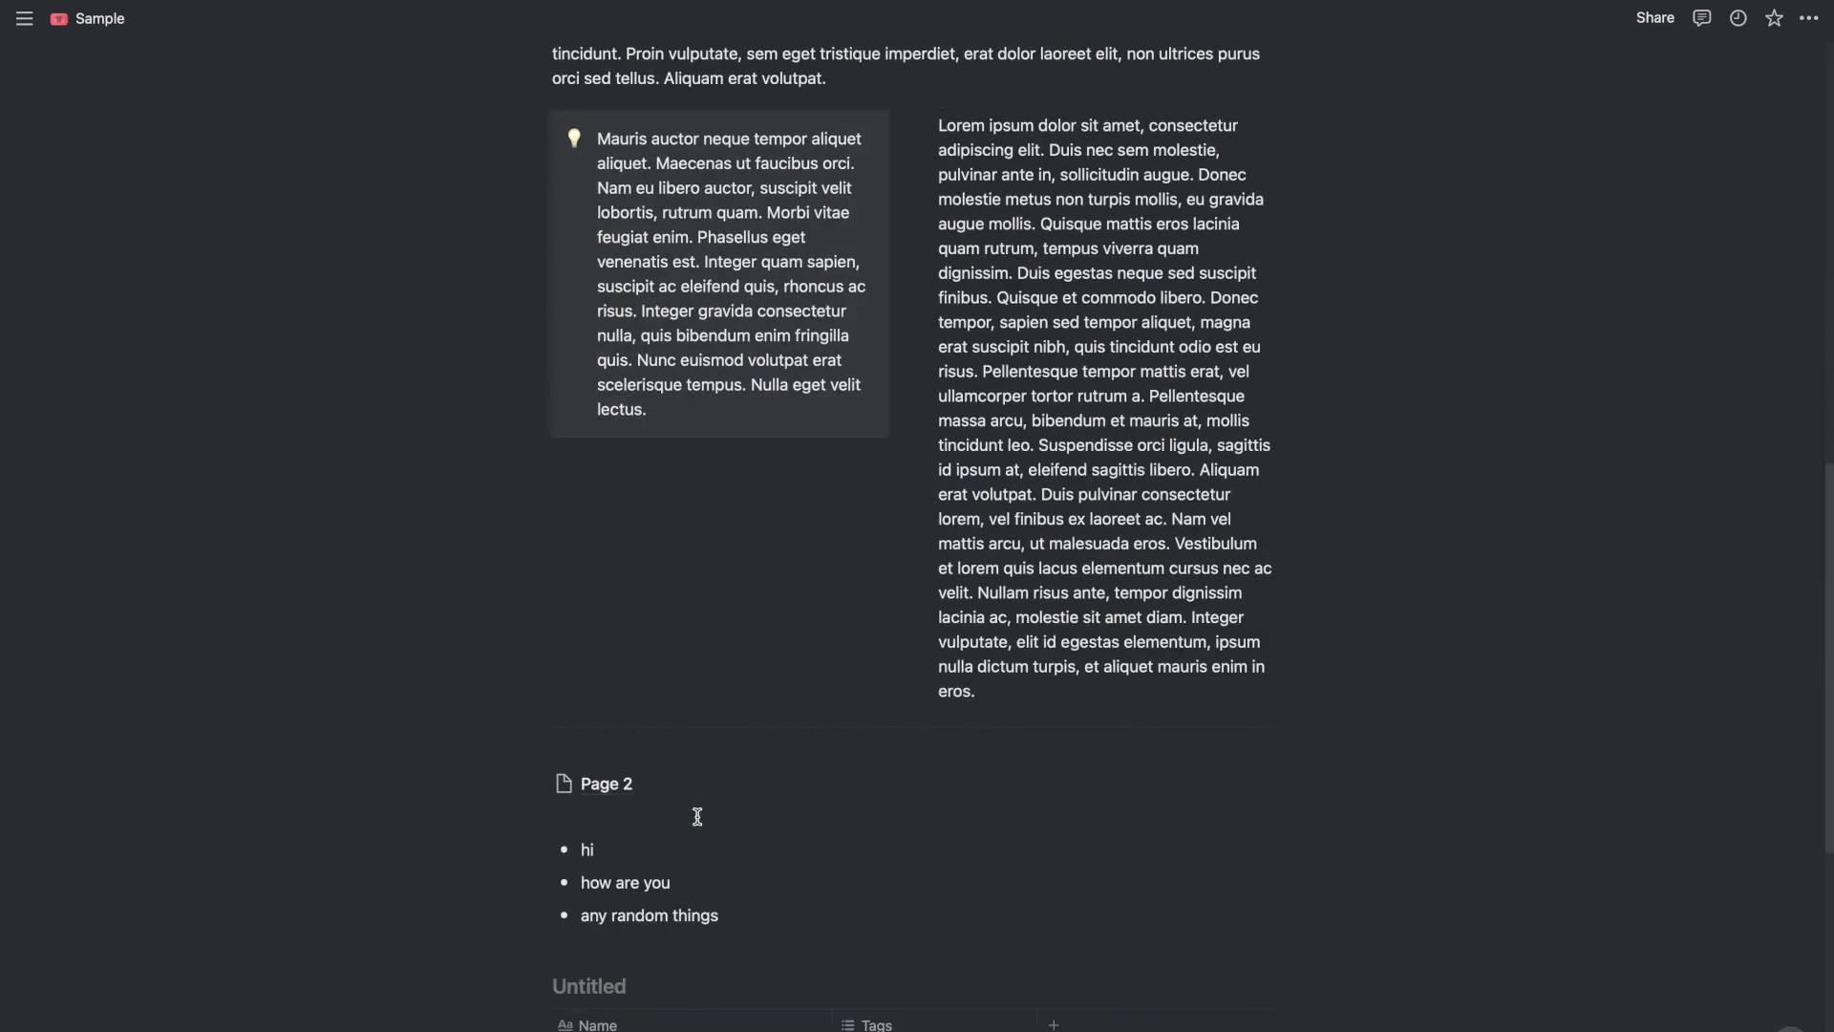
scroll(712, 866, "down", 2)
scroll(712, 866, "up", 10)
scroll(713, 866, "down", 8)
scroll(713, 866, "up", 20)
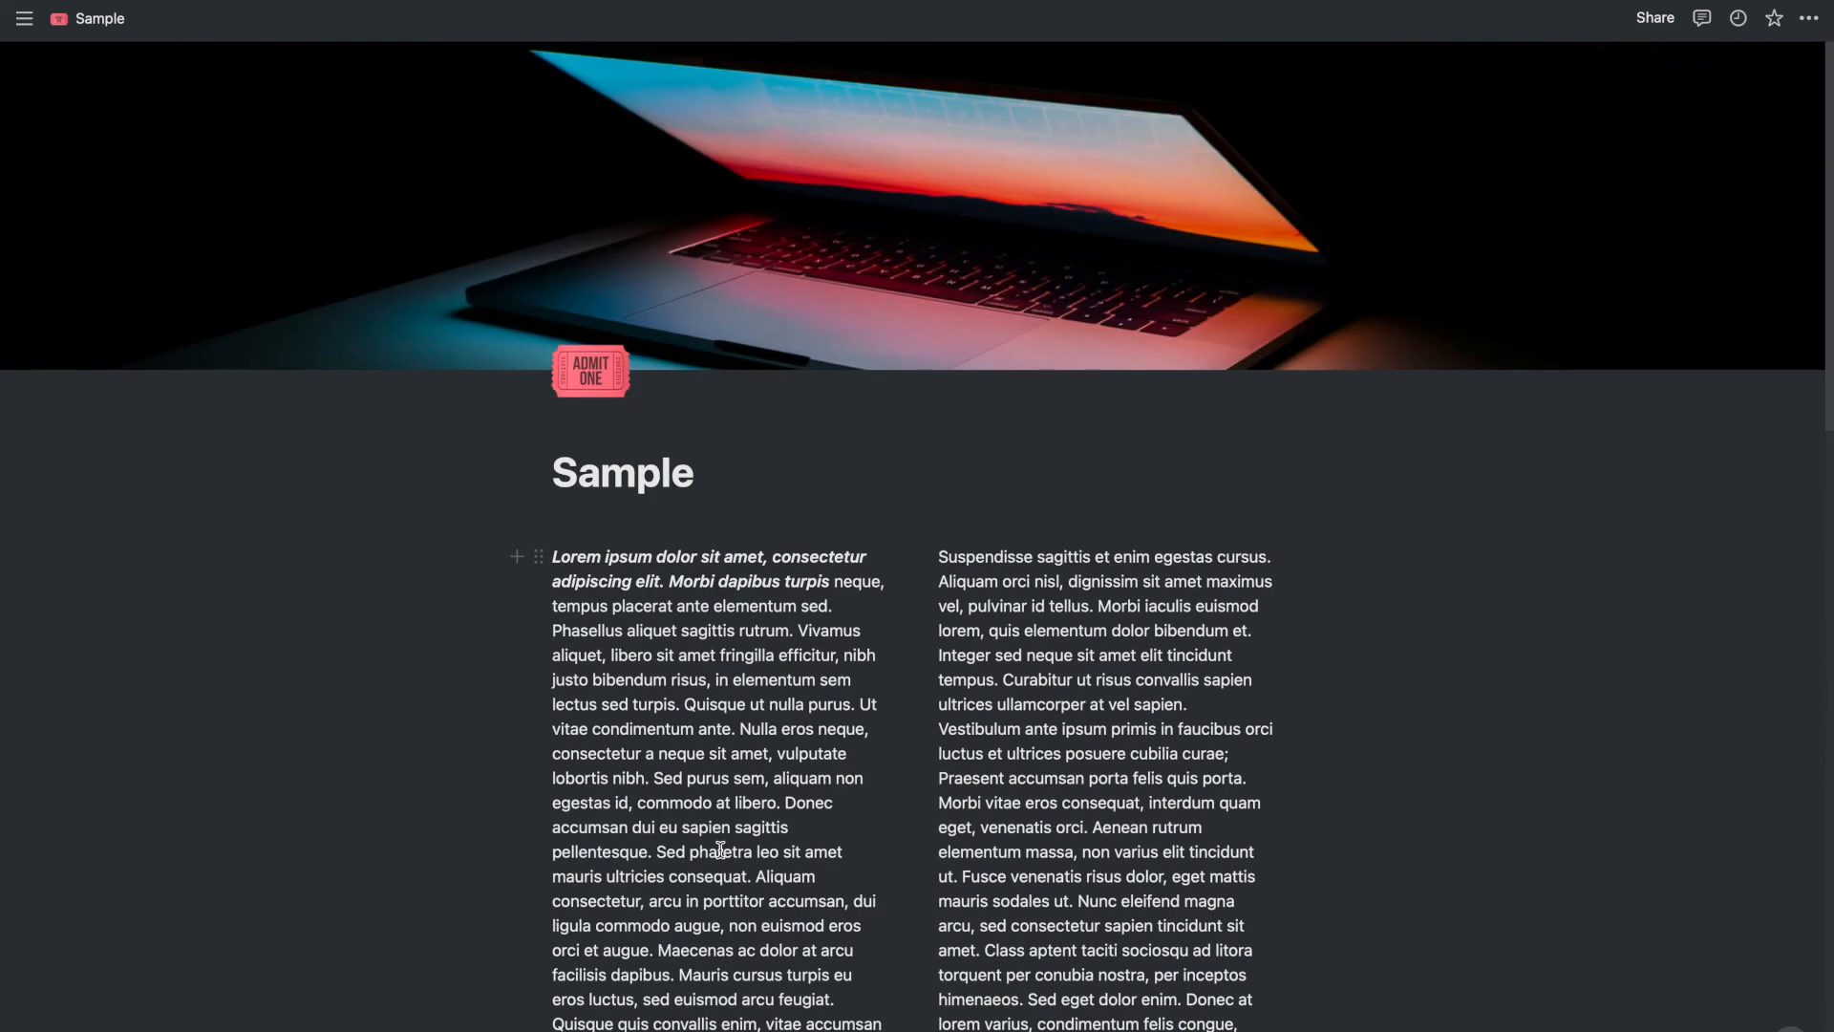
scroll(1003, 655, "down", 1)
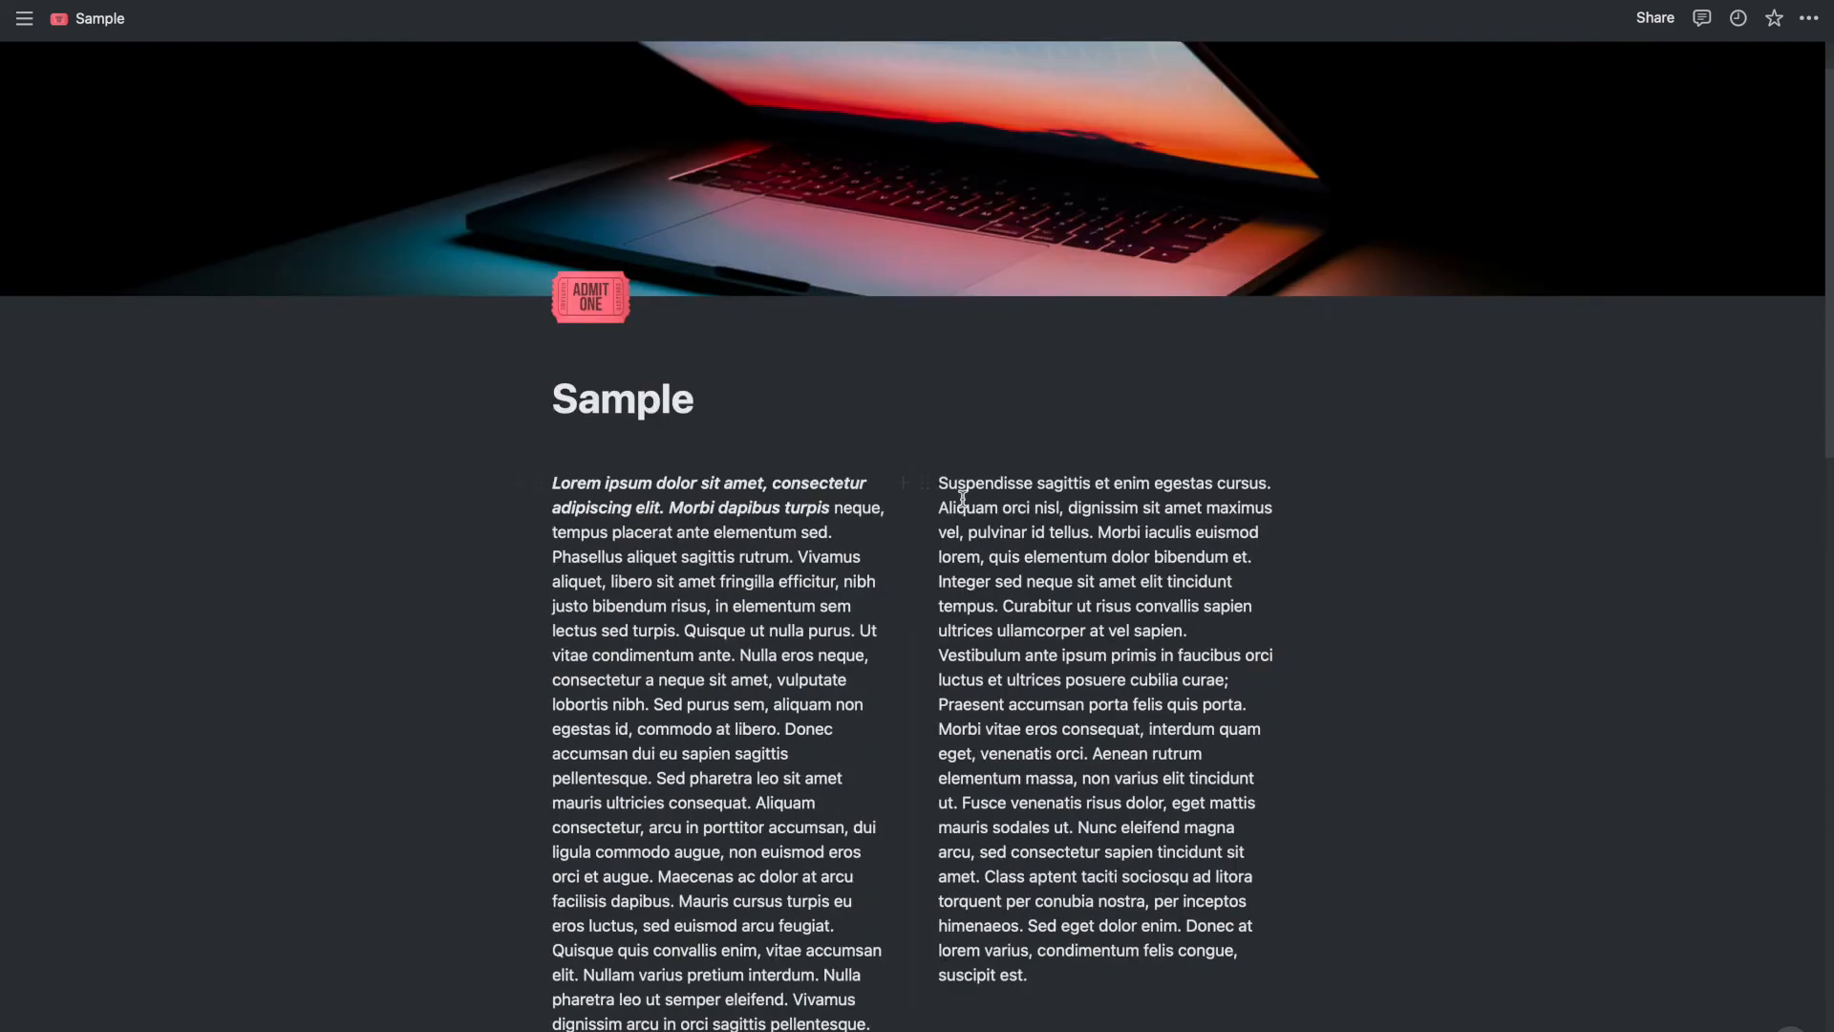
scroll(962, 497, "up", 1)
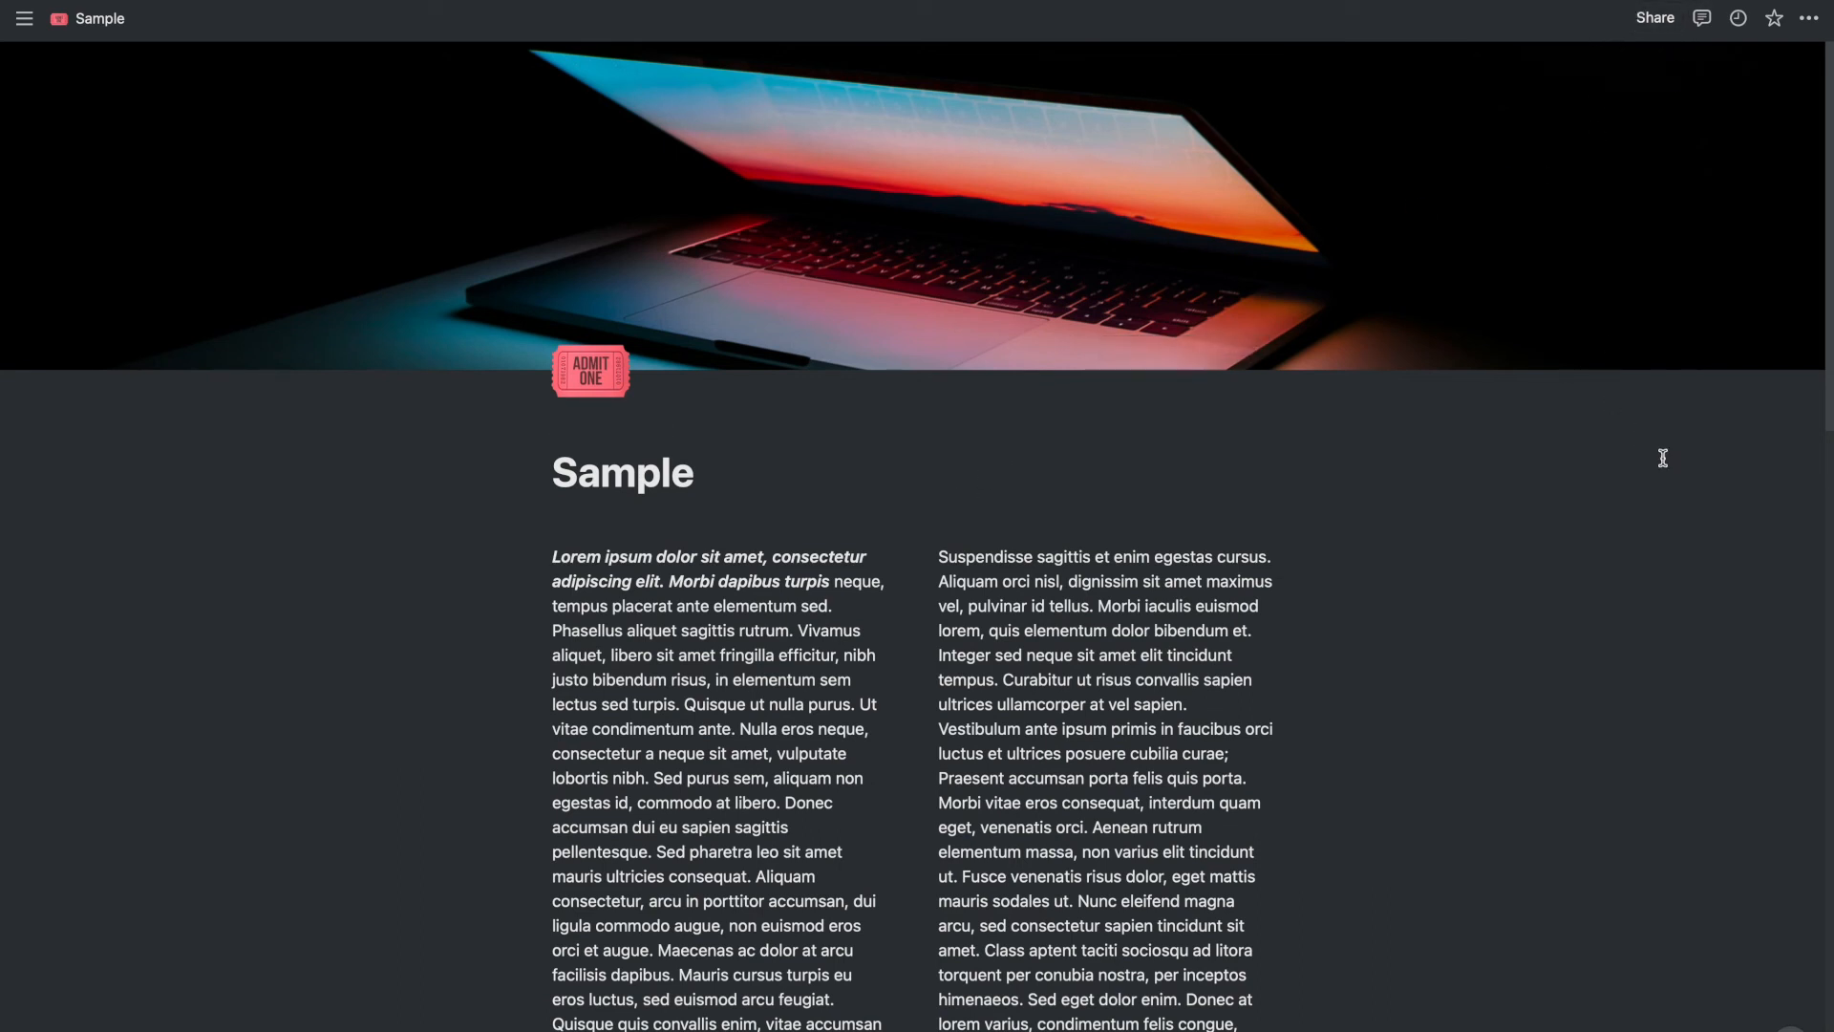
Show the page comments and post the comment "This is the first para." on the first paragraph block.
left_click(1704, 19)
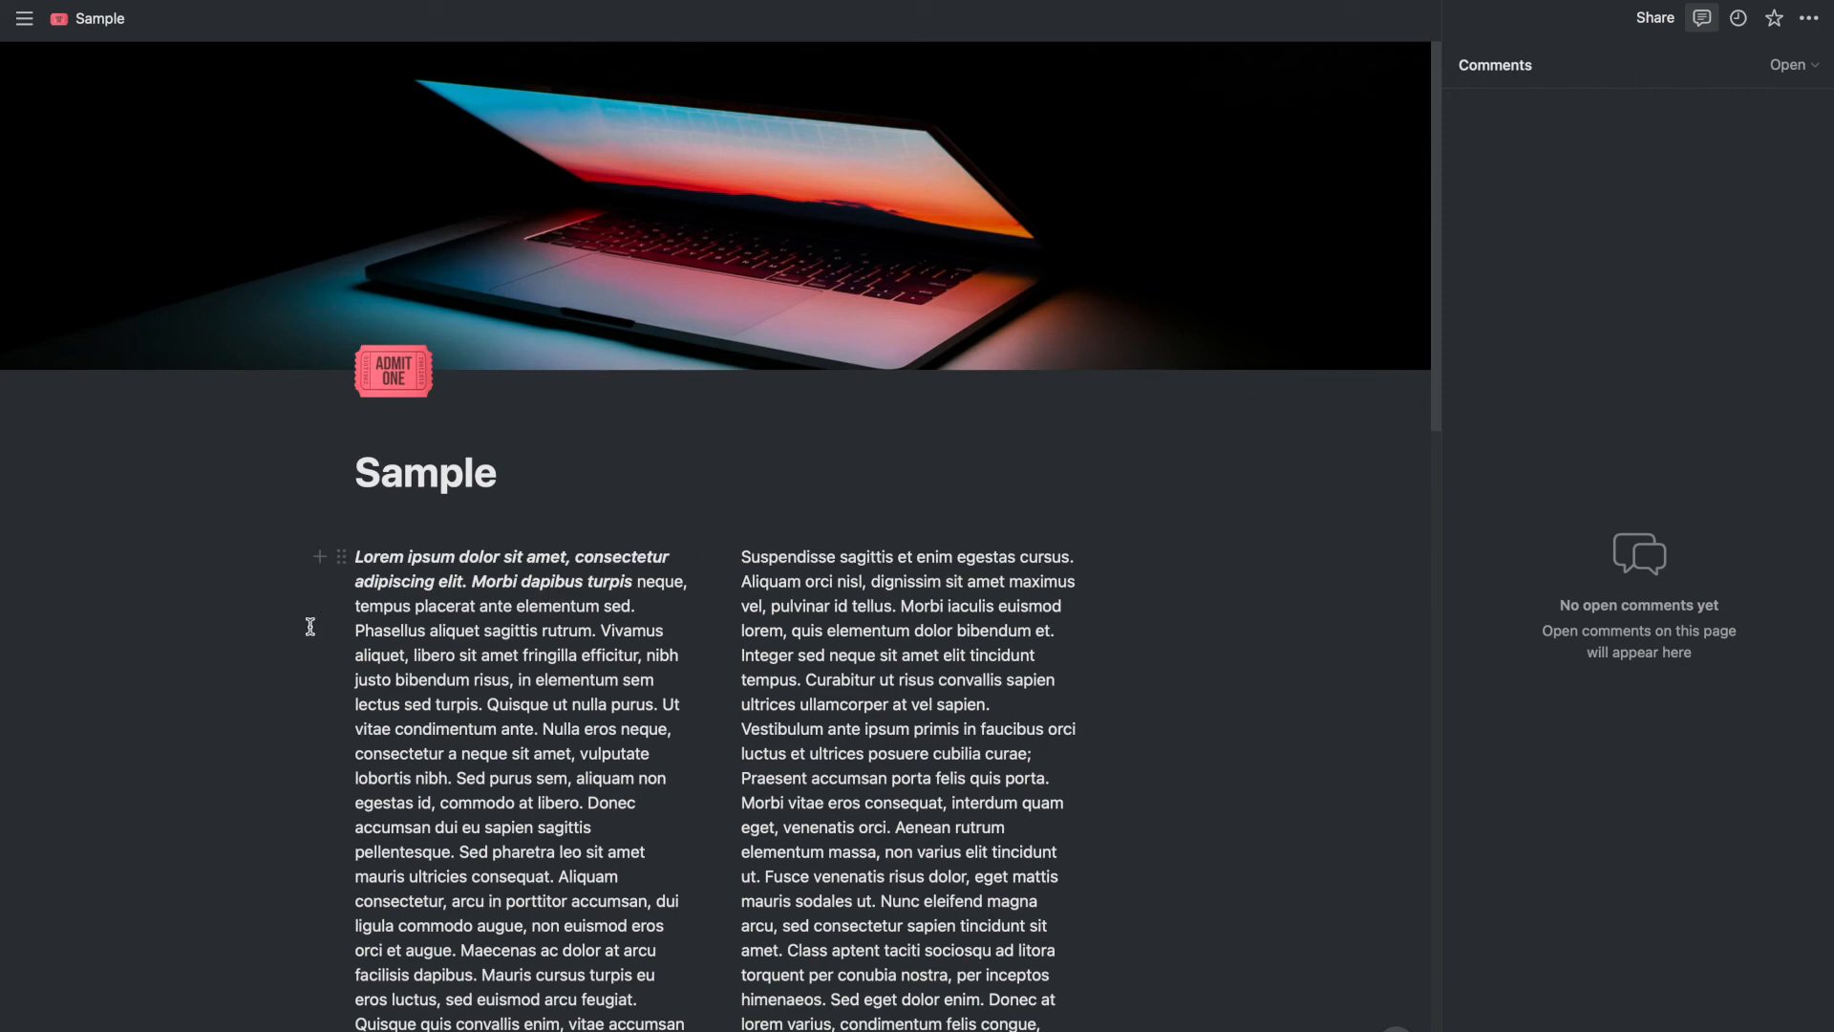
scroll(428, 595, "down", 3)
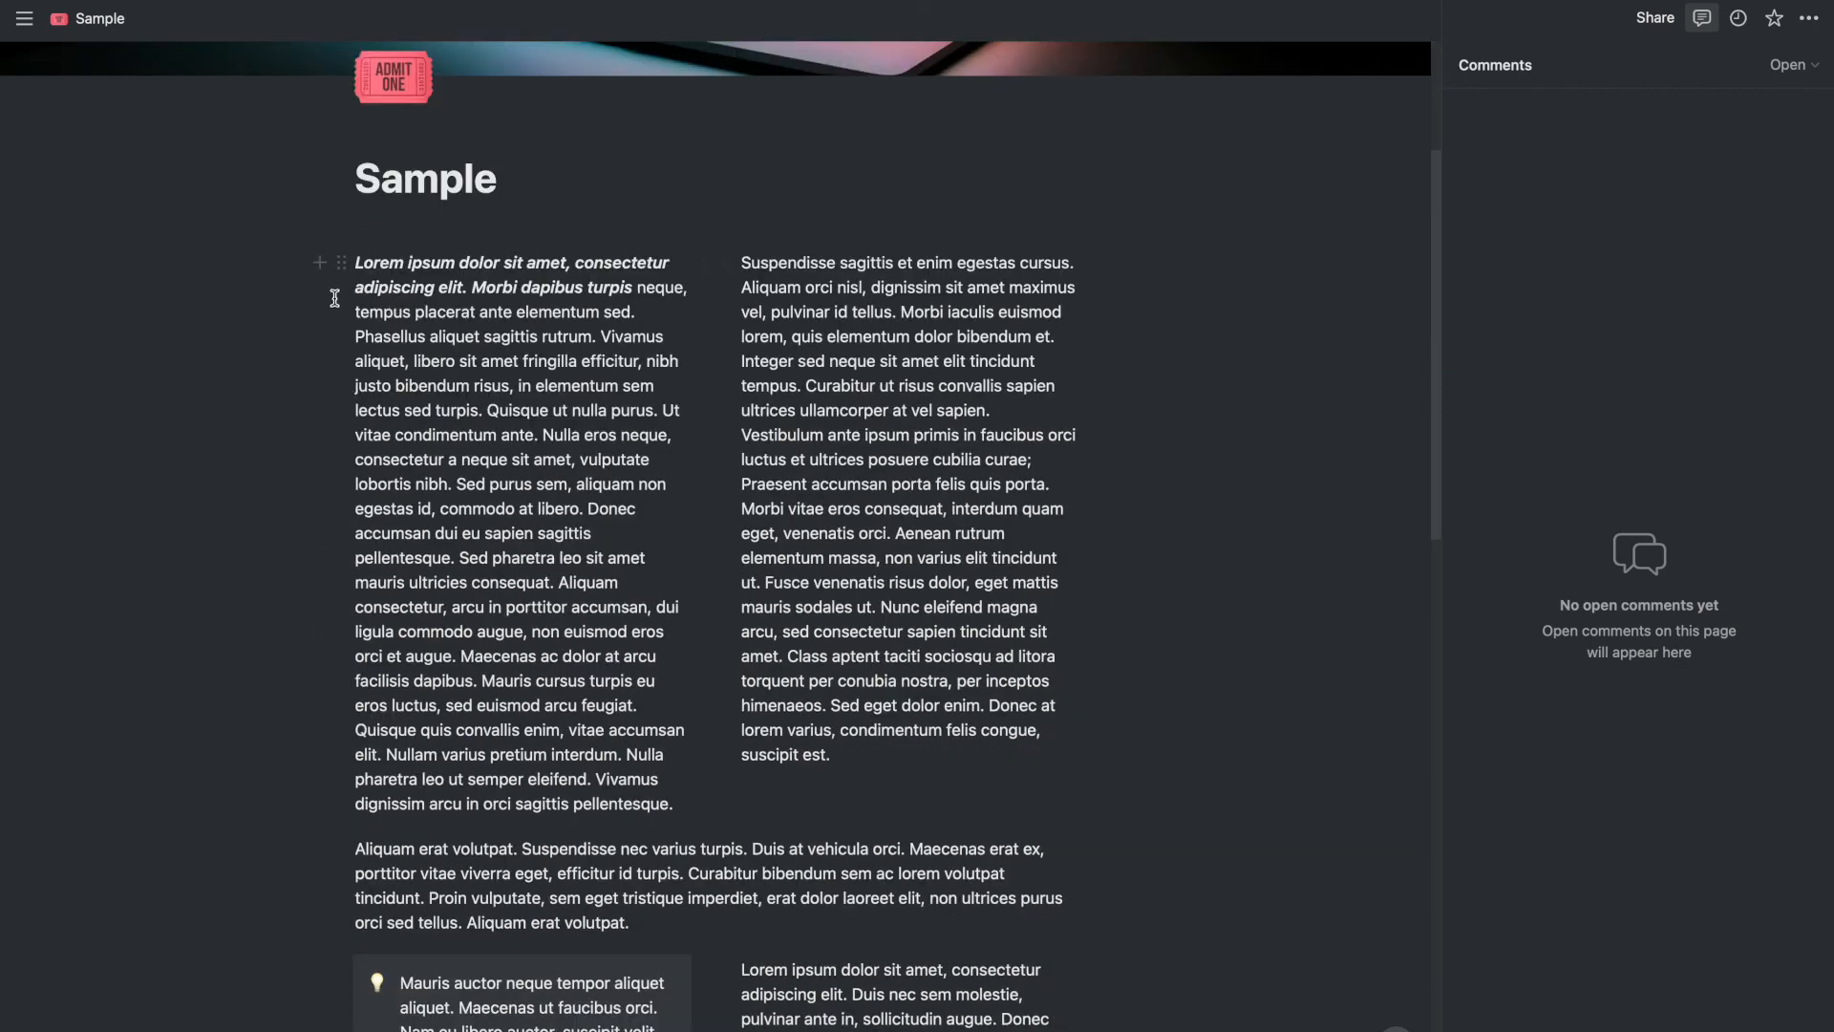
left_click(342, 265)
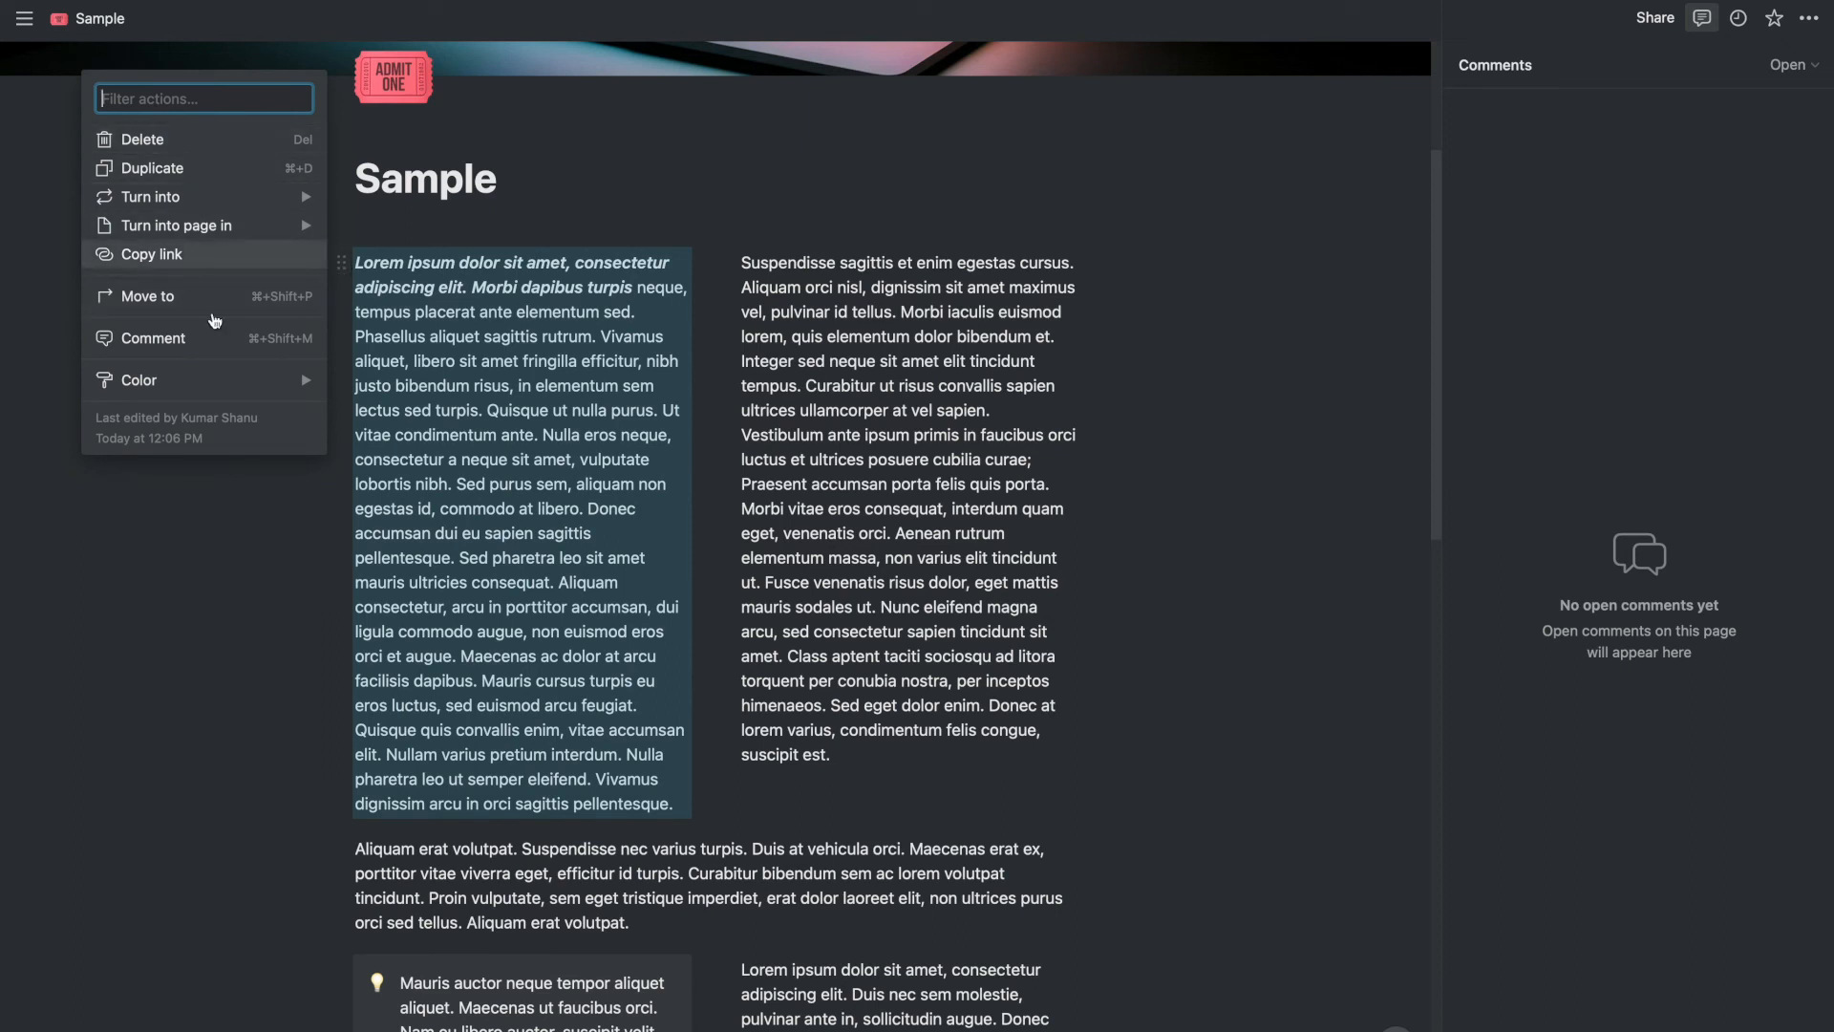
left_click(217, 336)
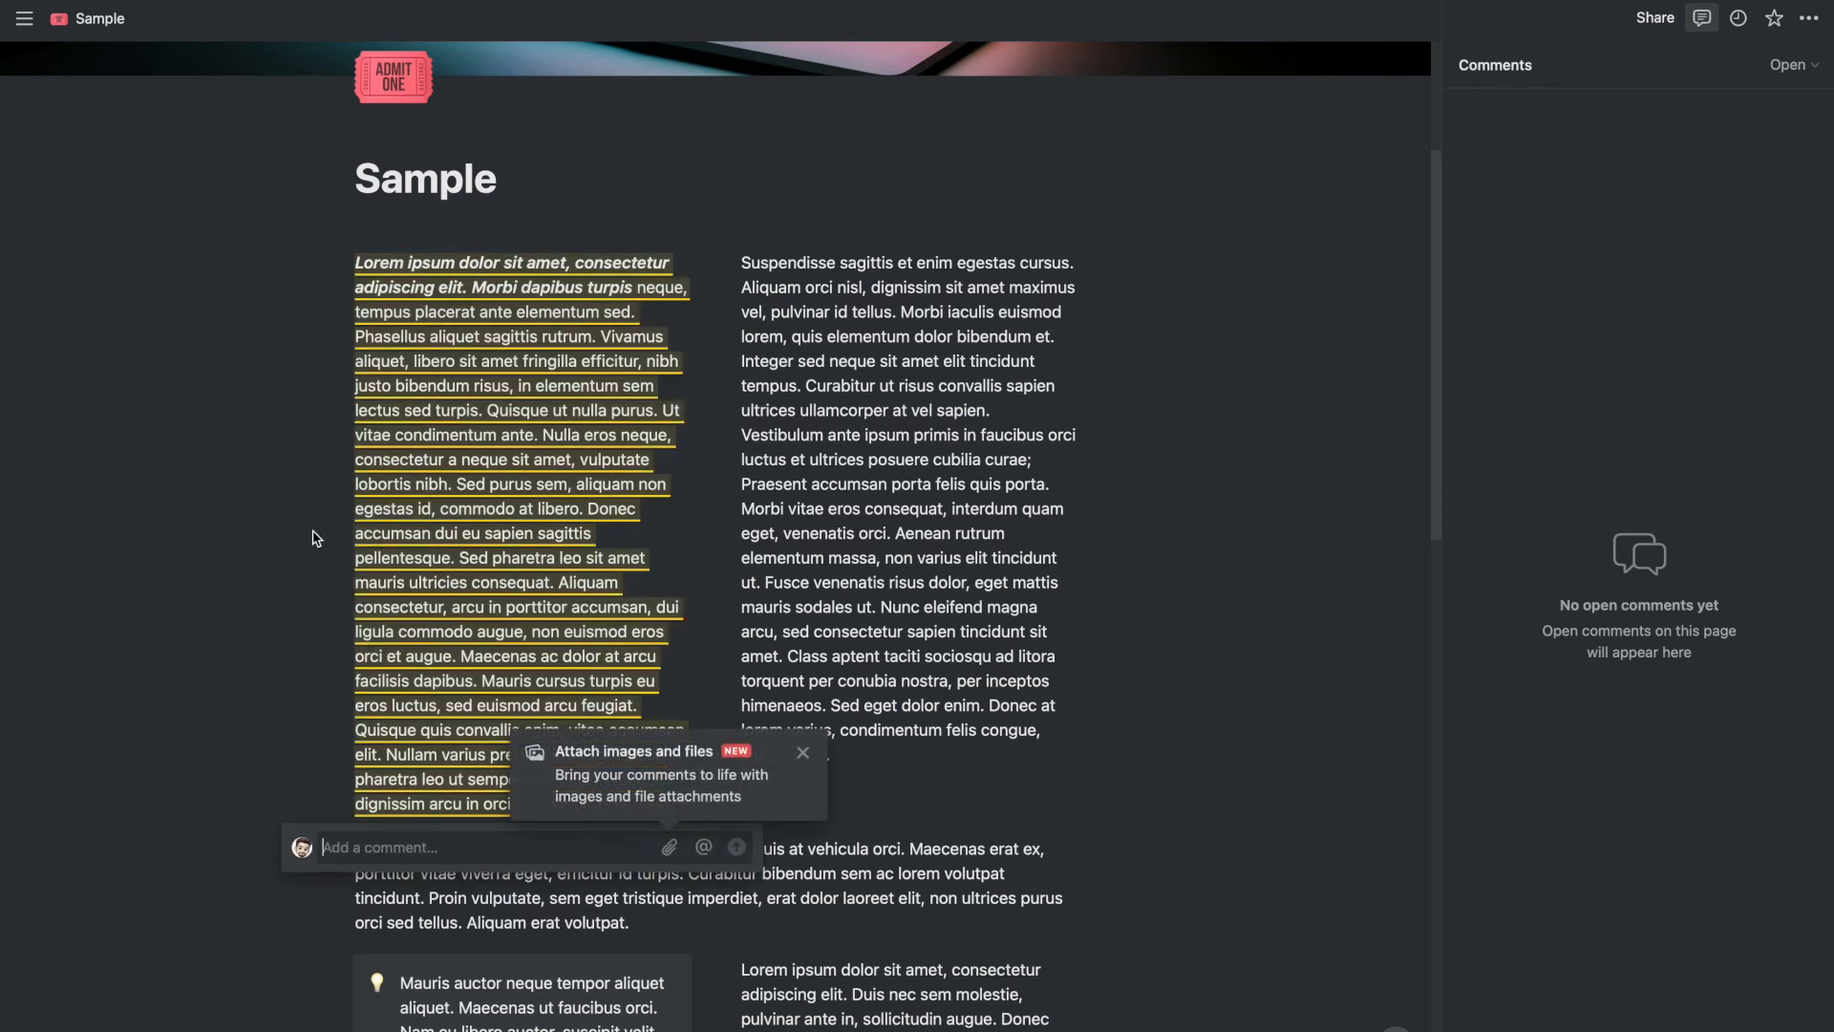
type("This is the first p")
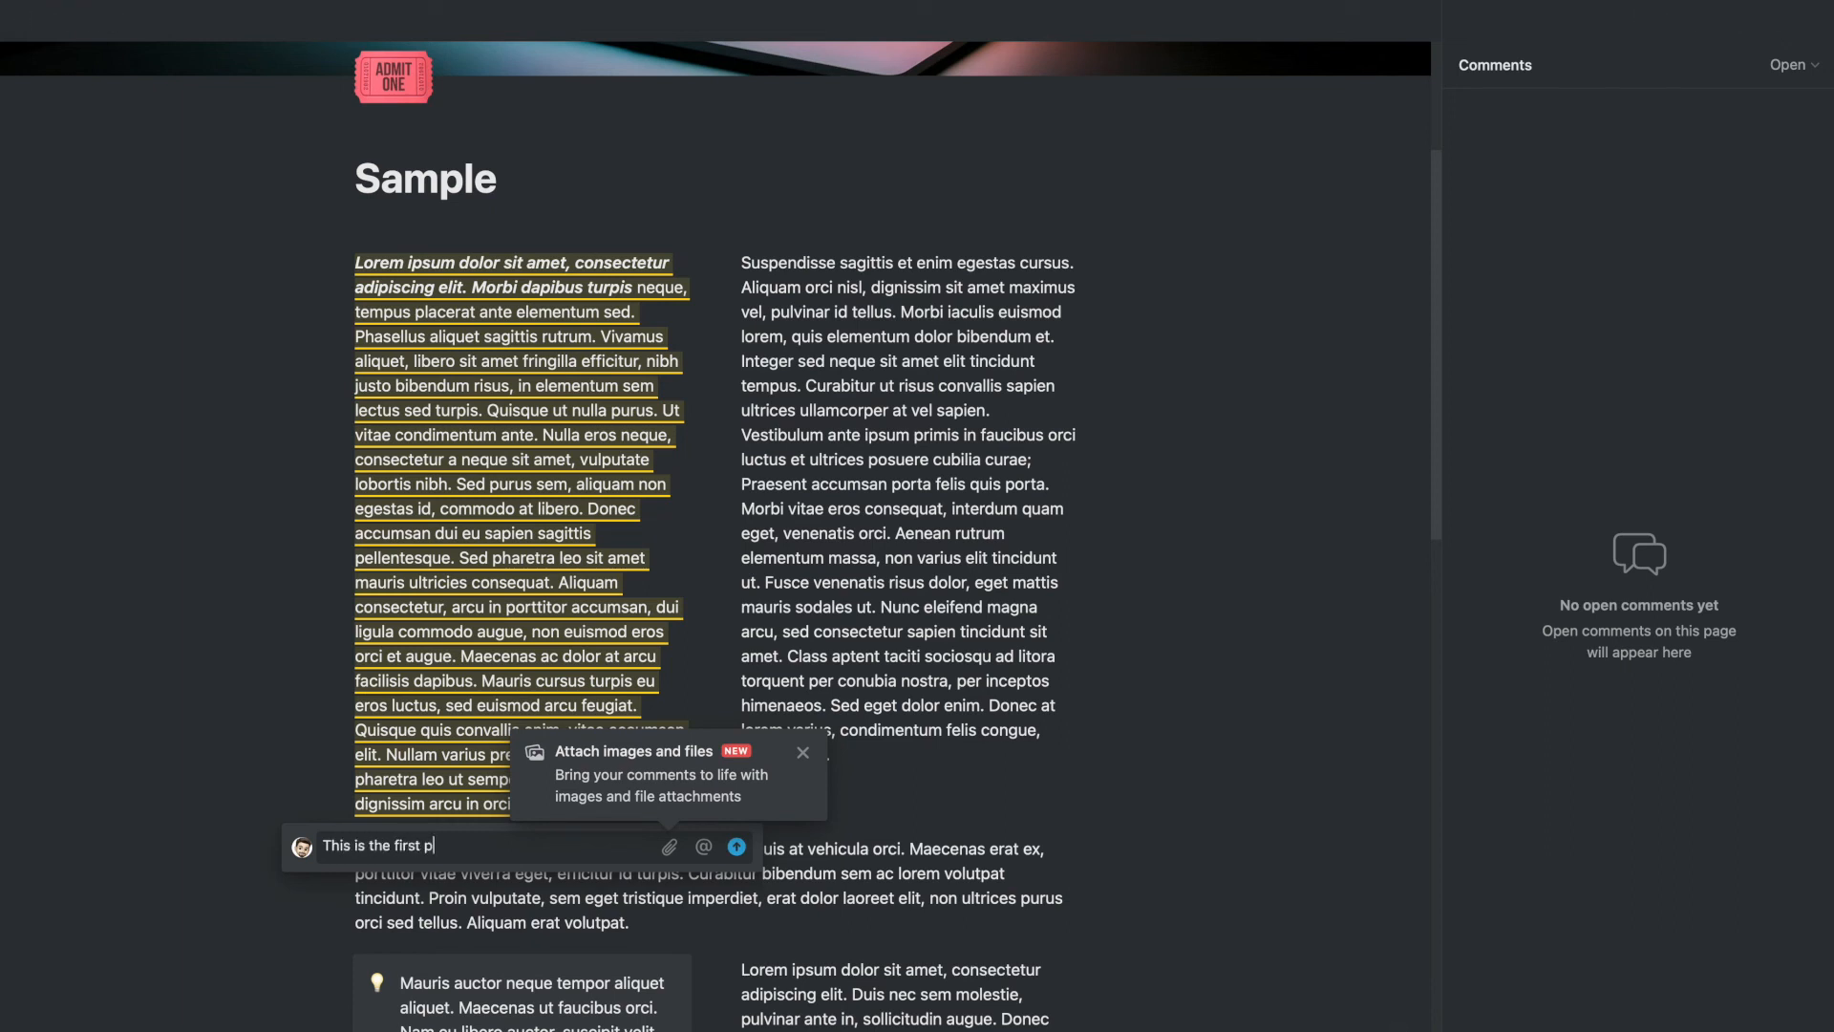
type("ara.")
key("Return")
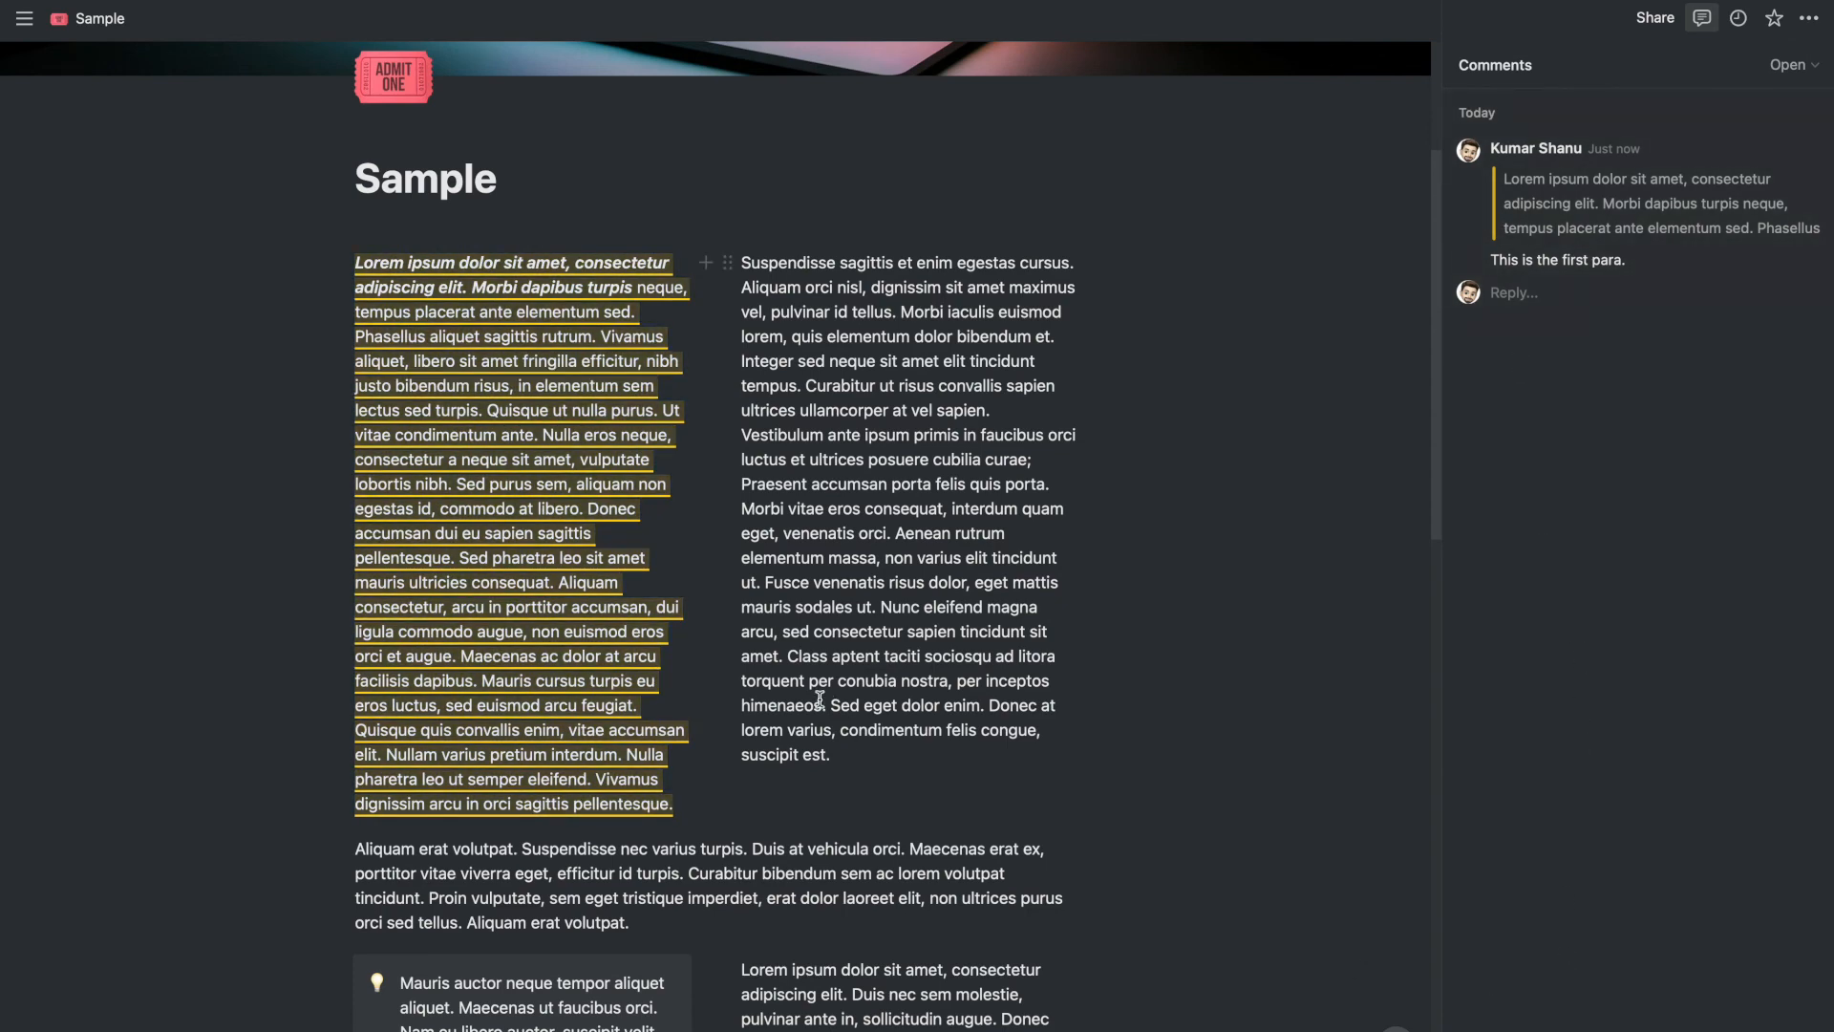
Open the Sample page's update history and look through its recorded comments and edits.
scroll(521, 562, "down", 5)
scroll(521, 563, "down", 9)
scroll(876, 402, "up", 1)
scroll(876, 402, "up", 15)
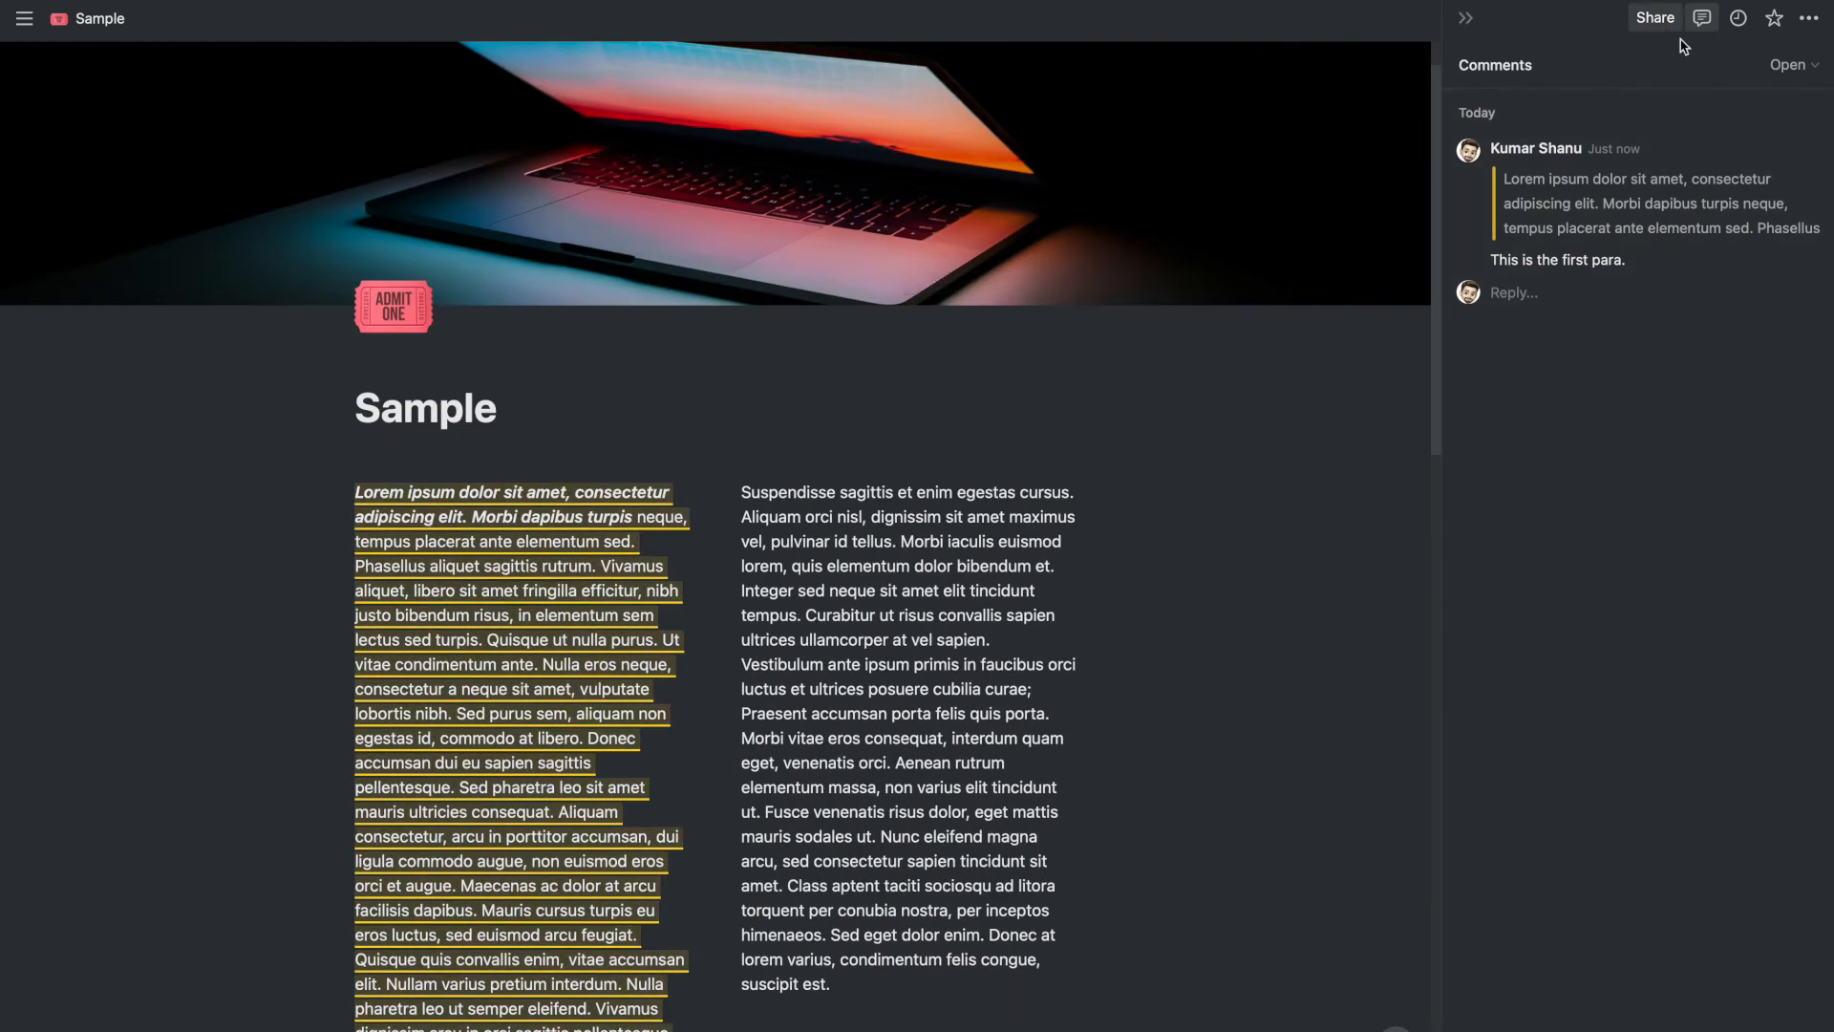
left_click(1739, 28)
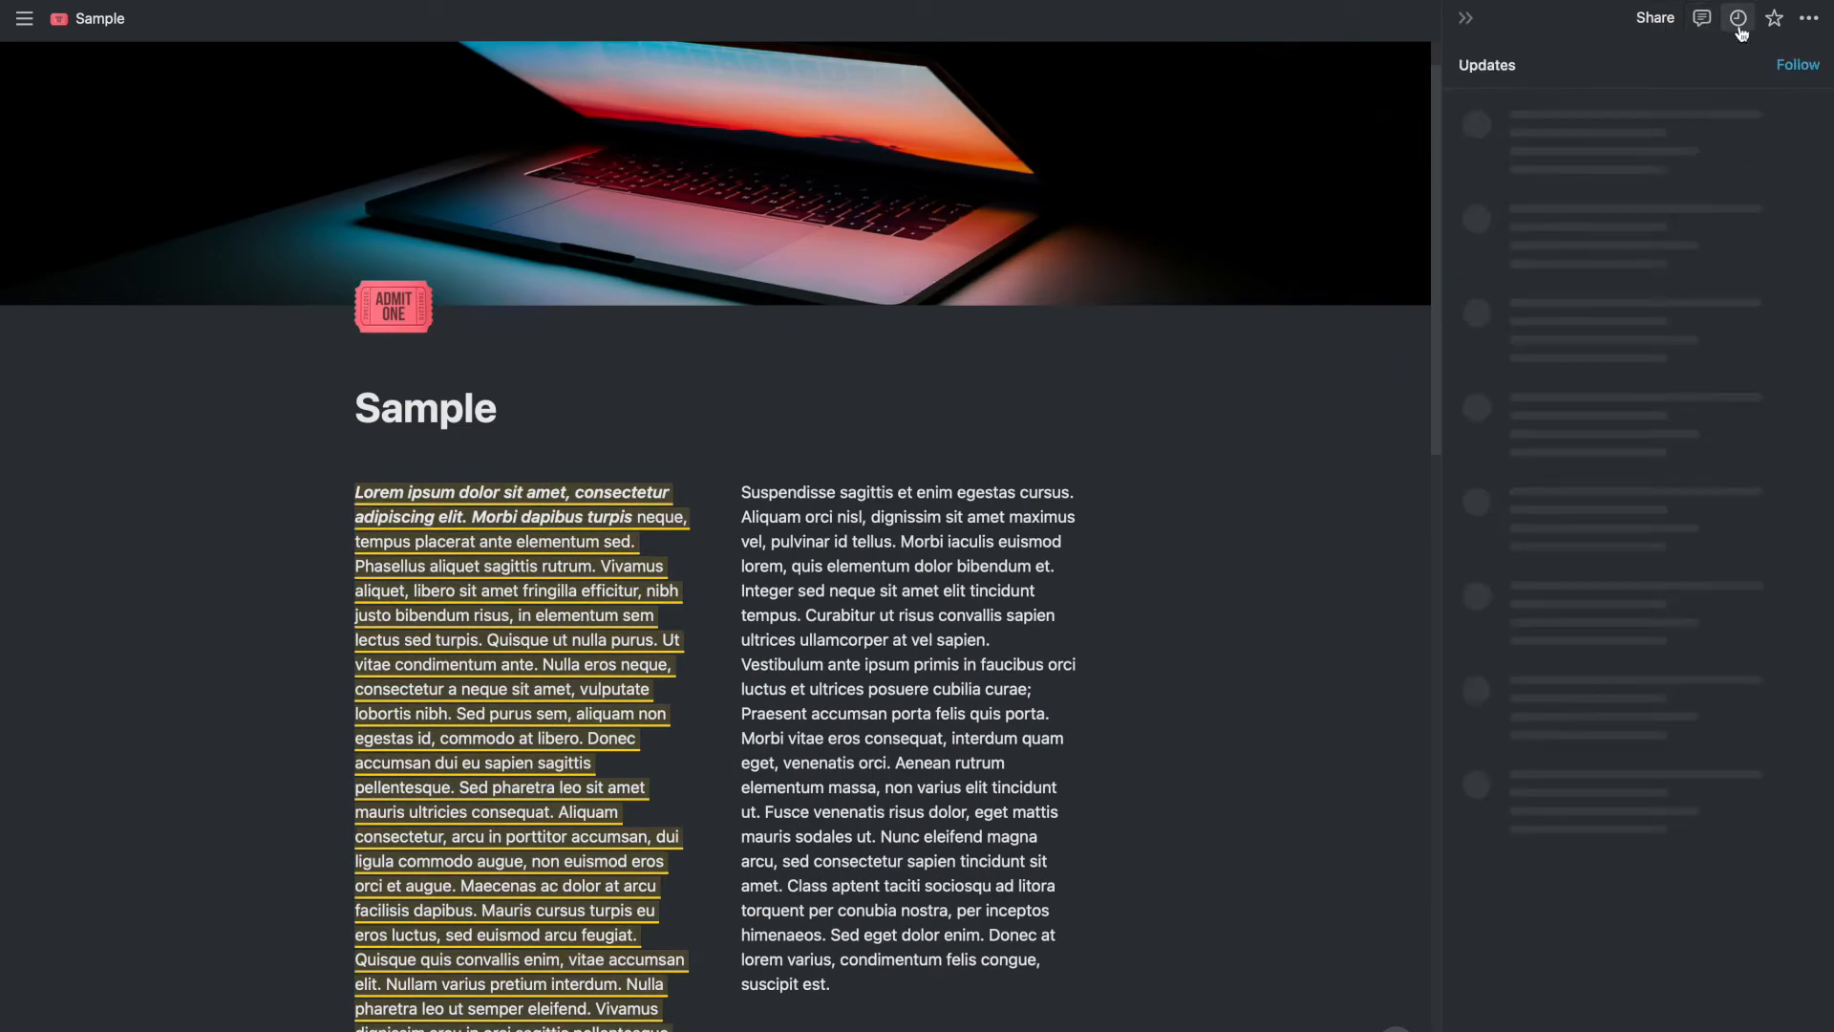
scroll(1651, 596, "down", 8)
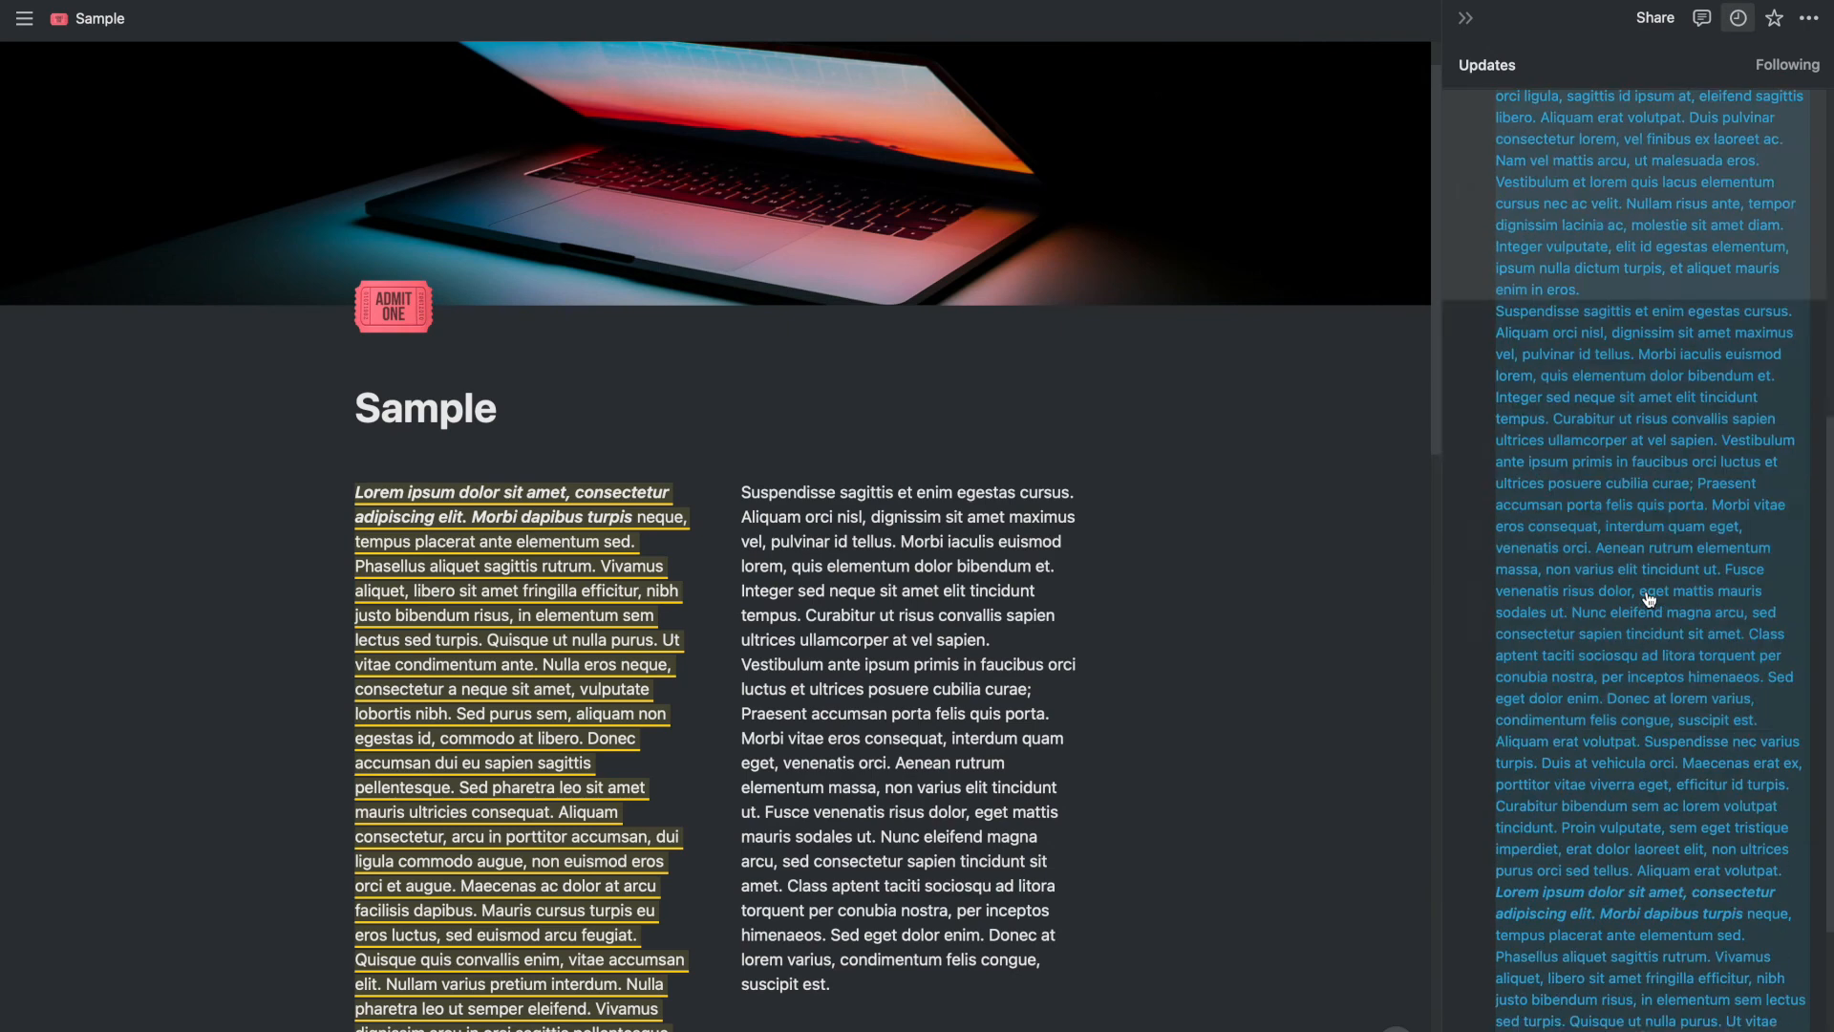
scroll(1649, 600, "up", 8)
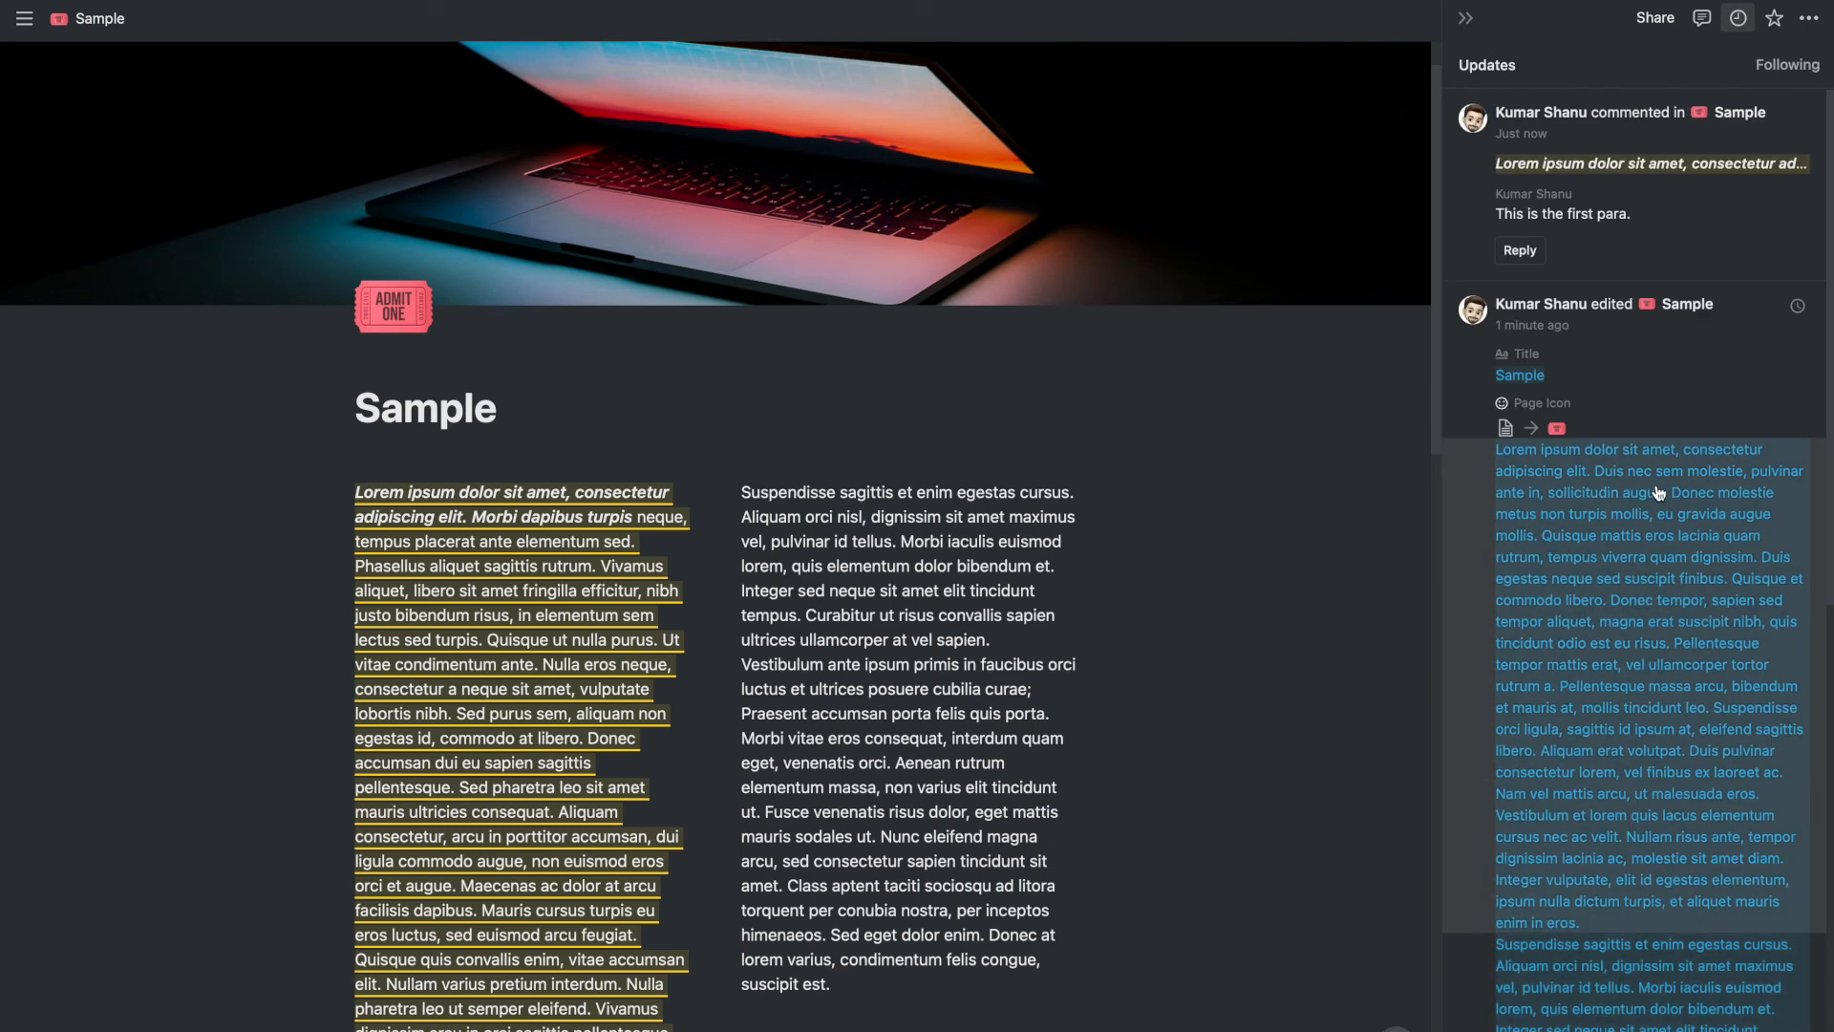
scroll(1658, 493, "down", 12)
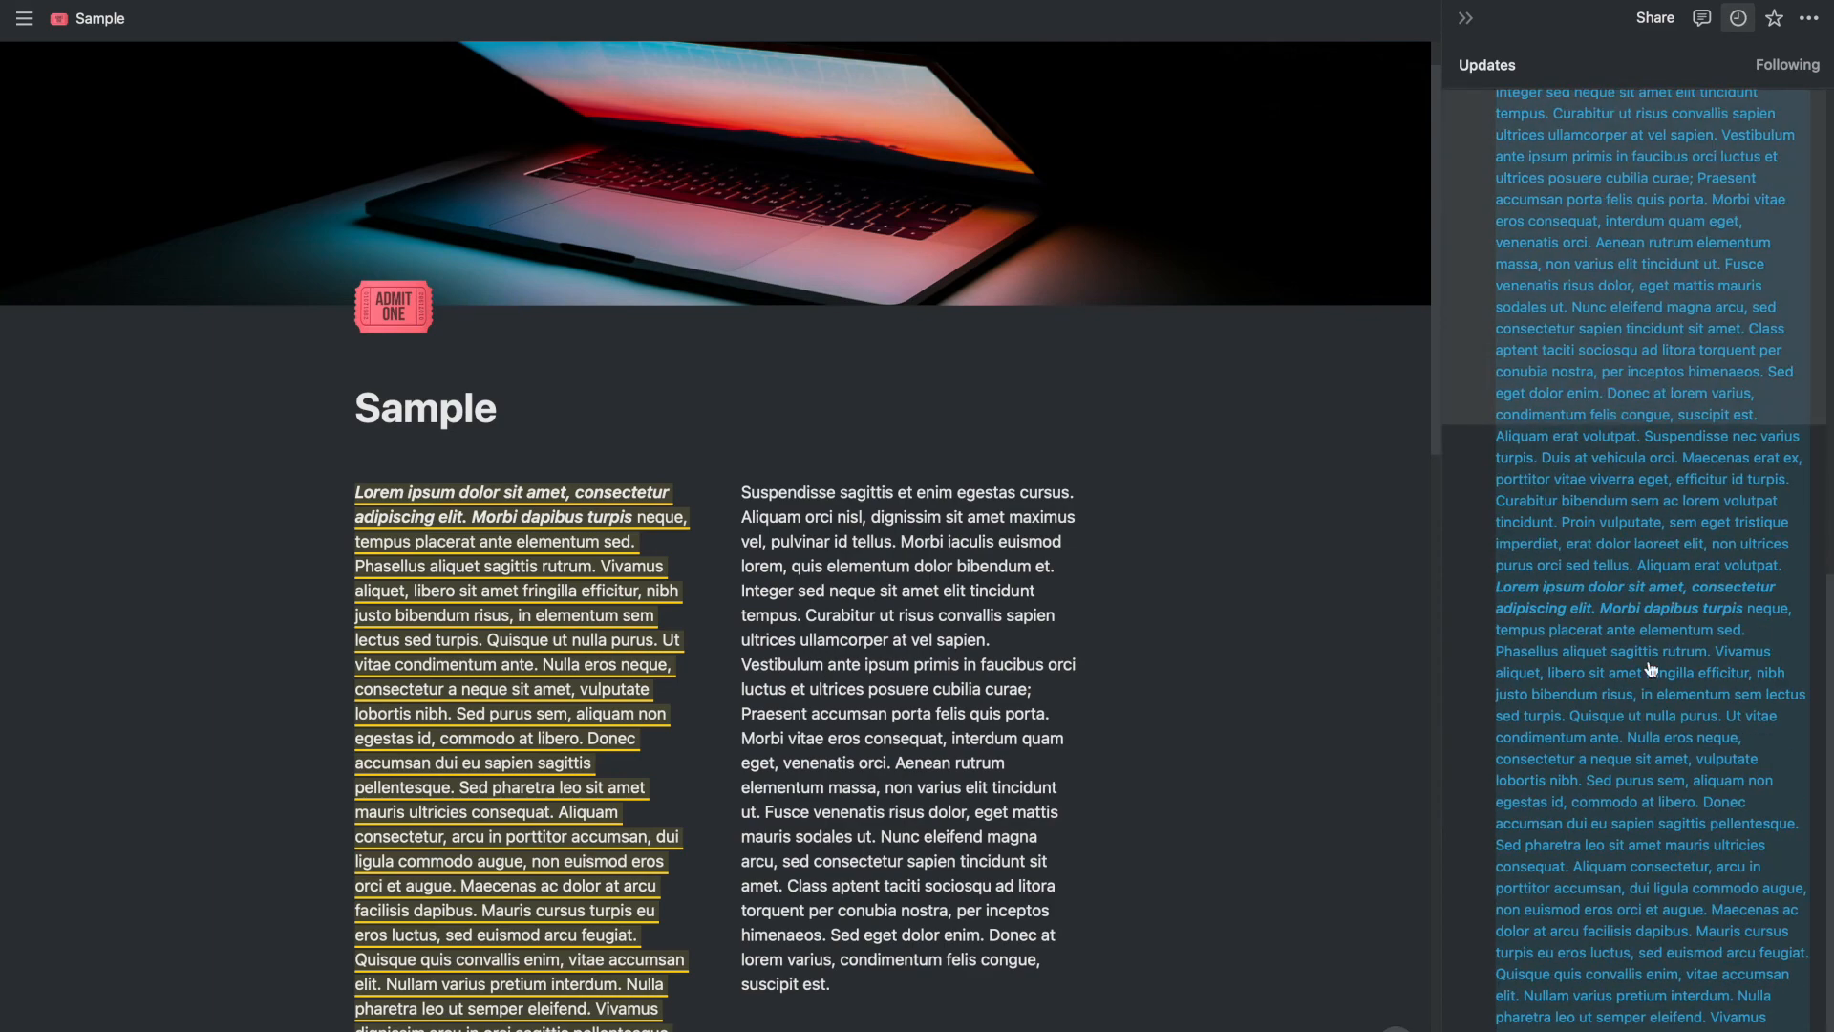
Return to the newest entries in the update history and add the Sample page to the favorites, checking it in the sidebar.
scroll(1651, 668, "up", 12)
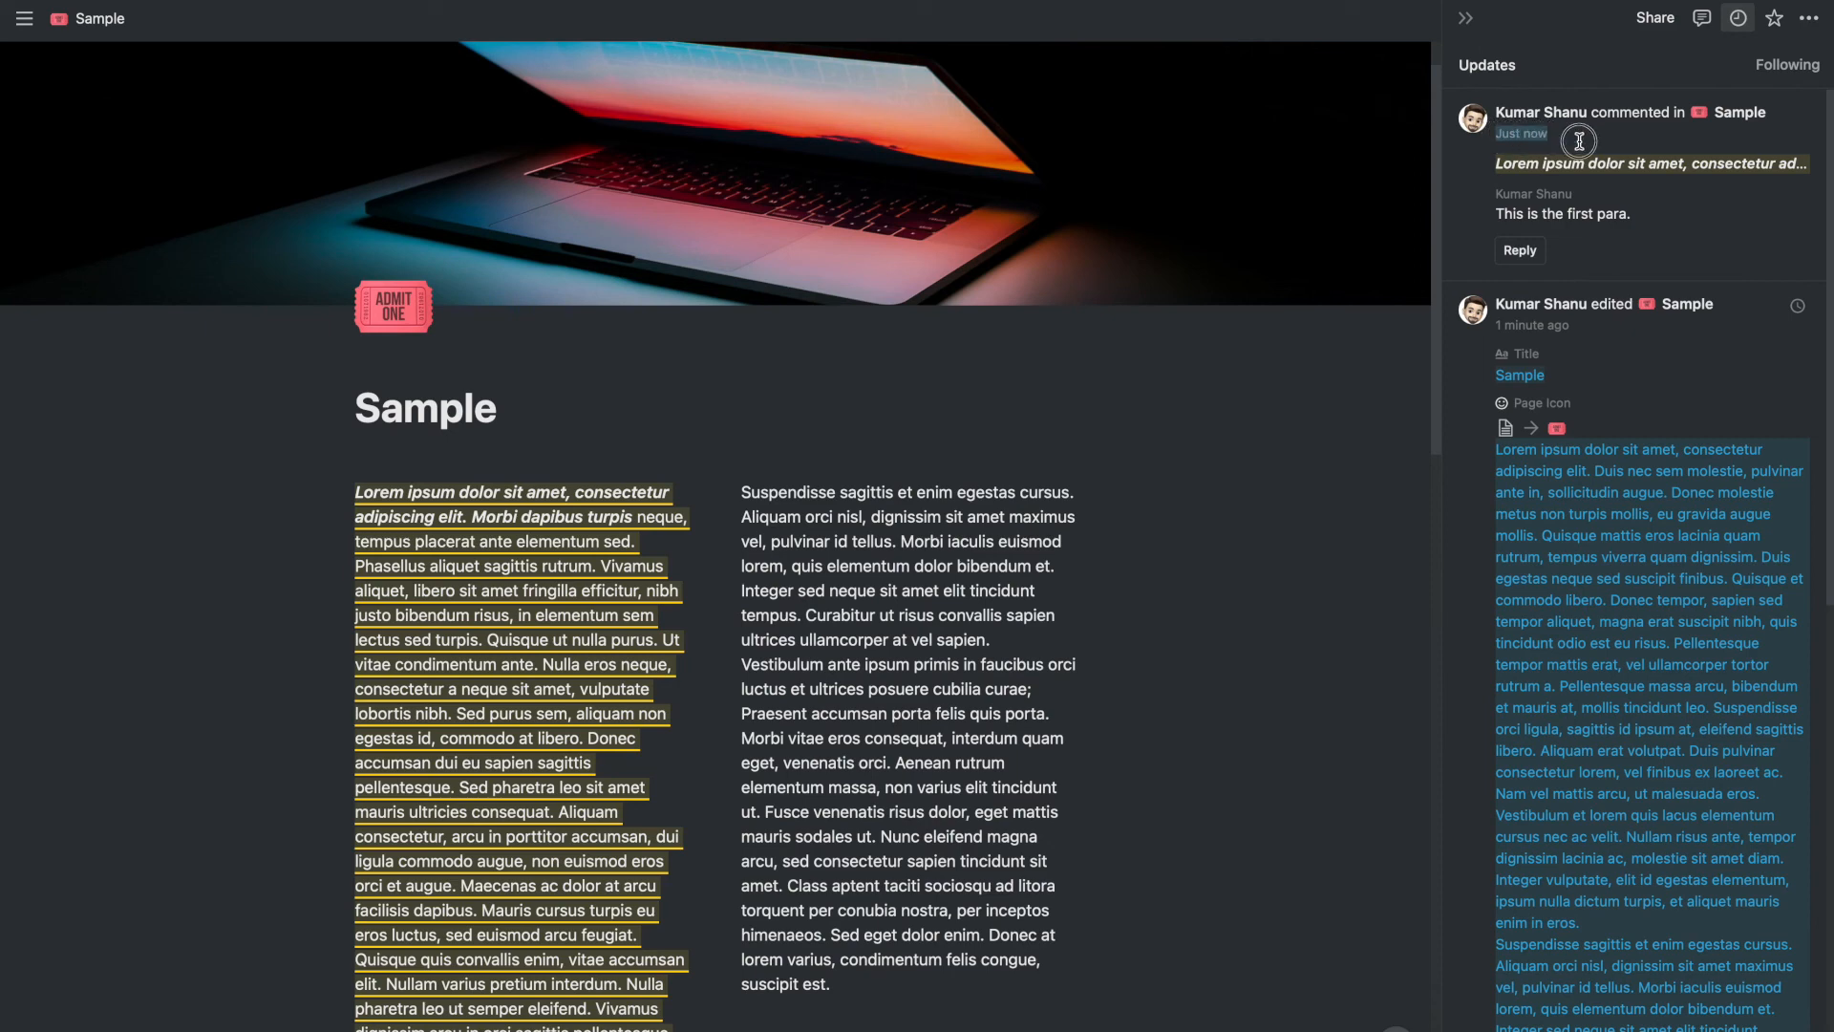
left_click(1321, 565)
left_click(25, 18)
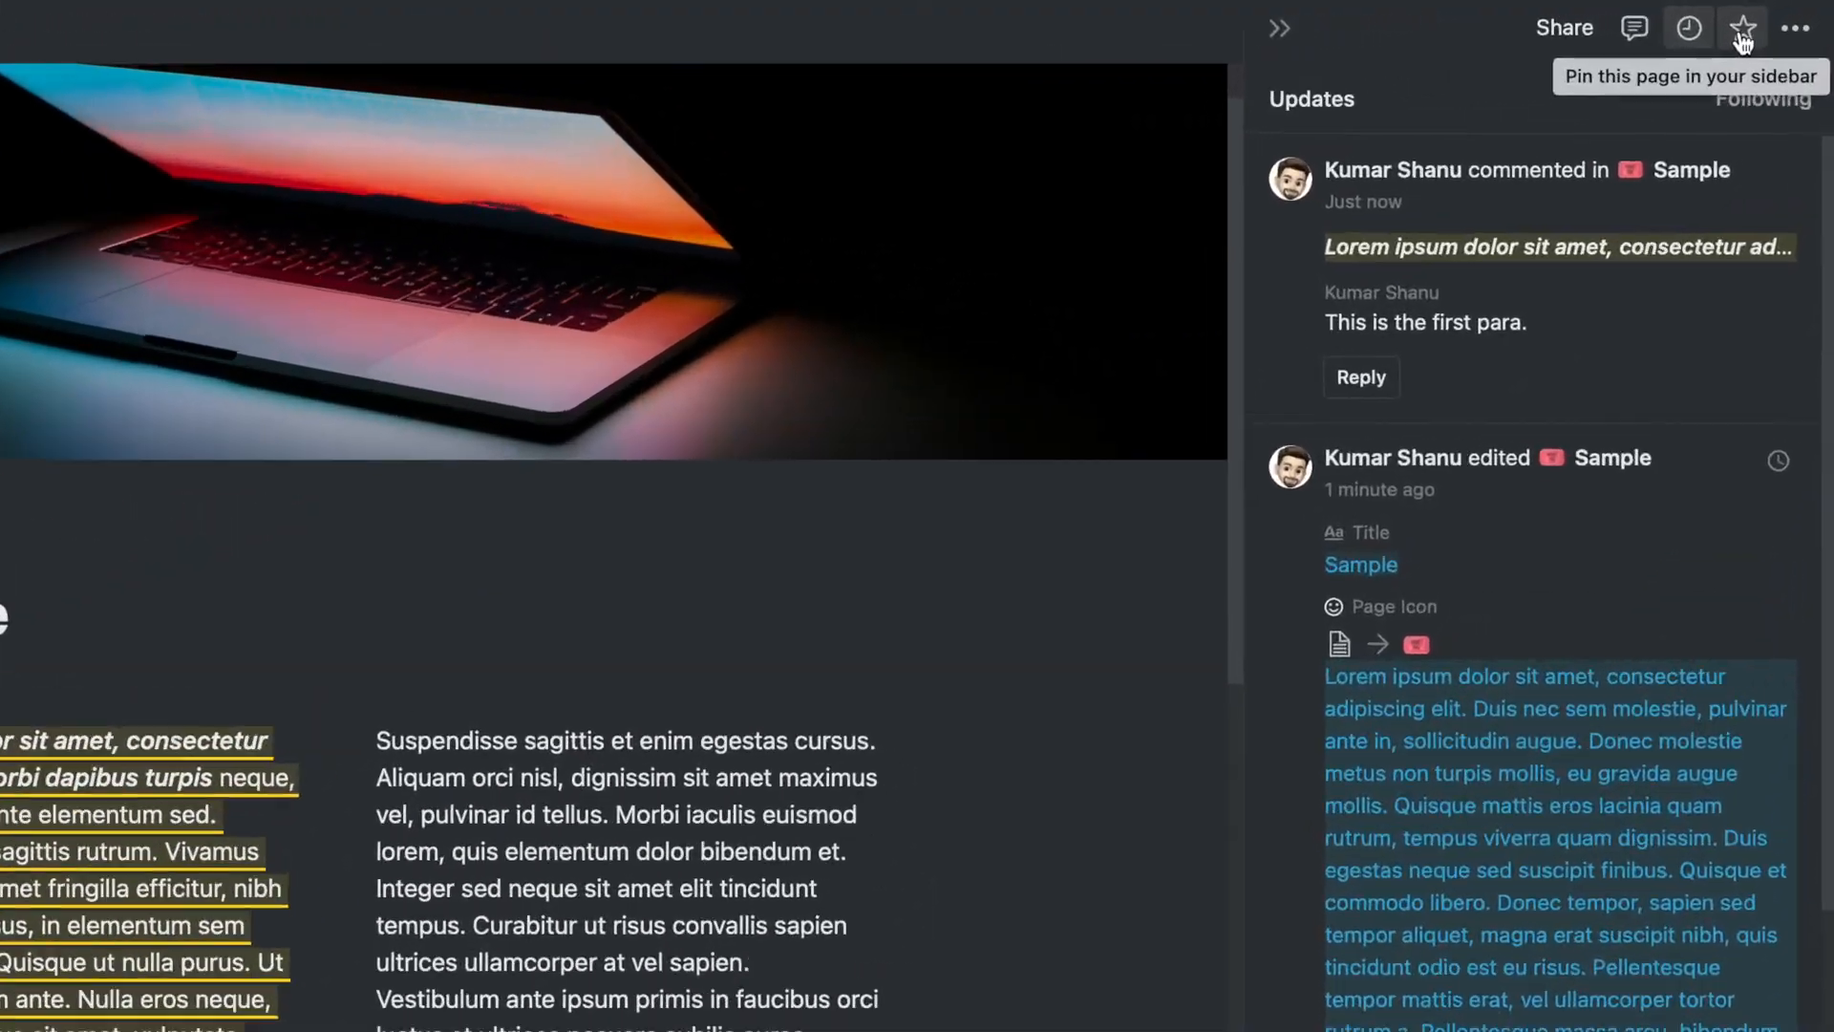
left_click(1773, 21)
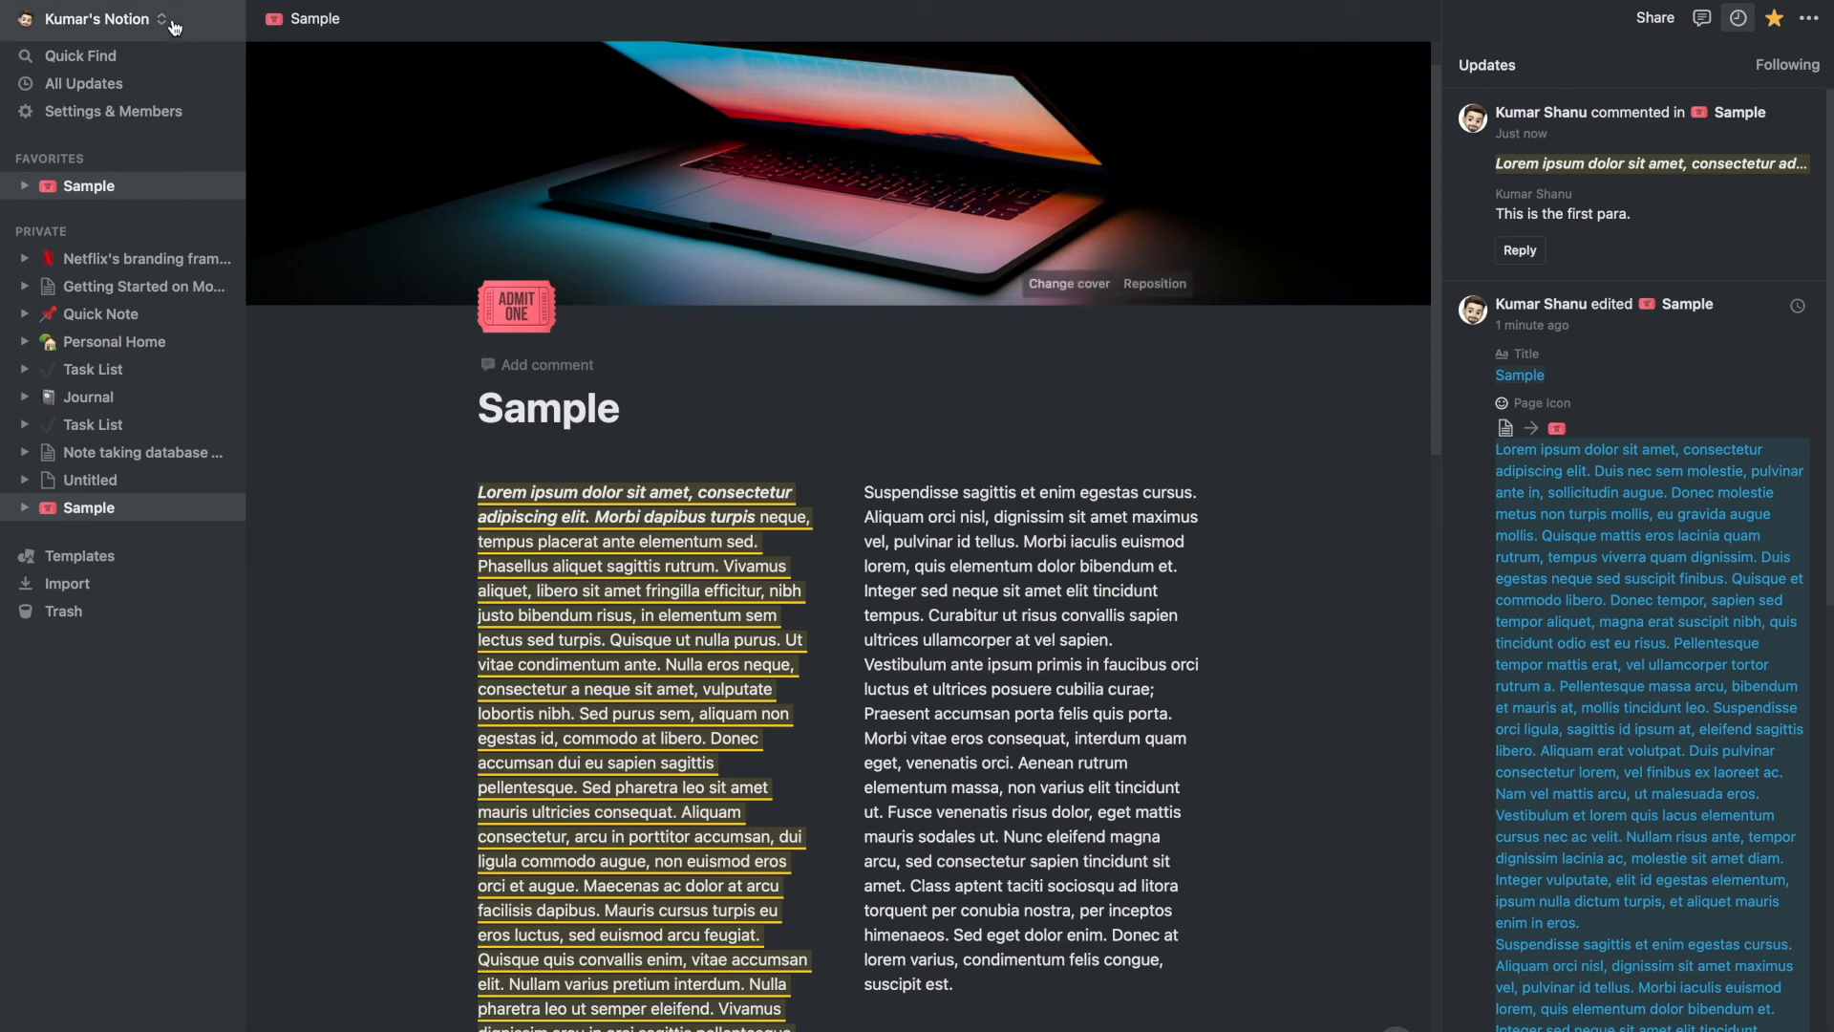
left_click(220, 19)
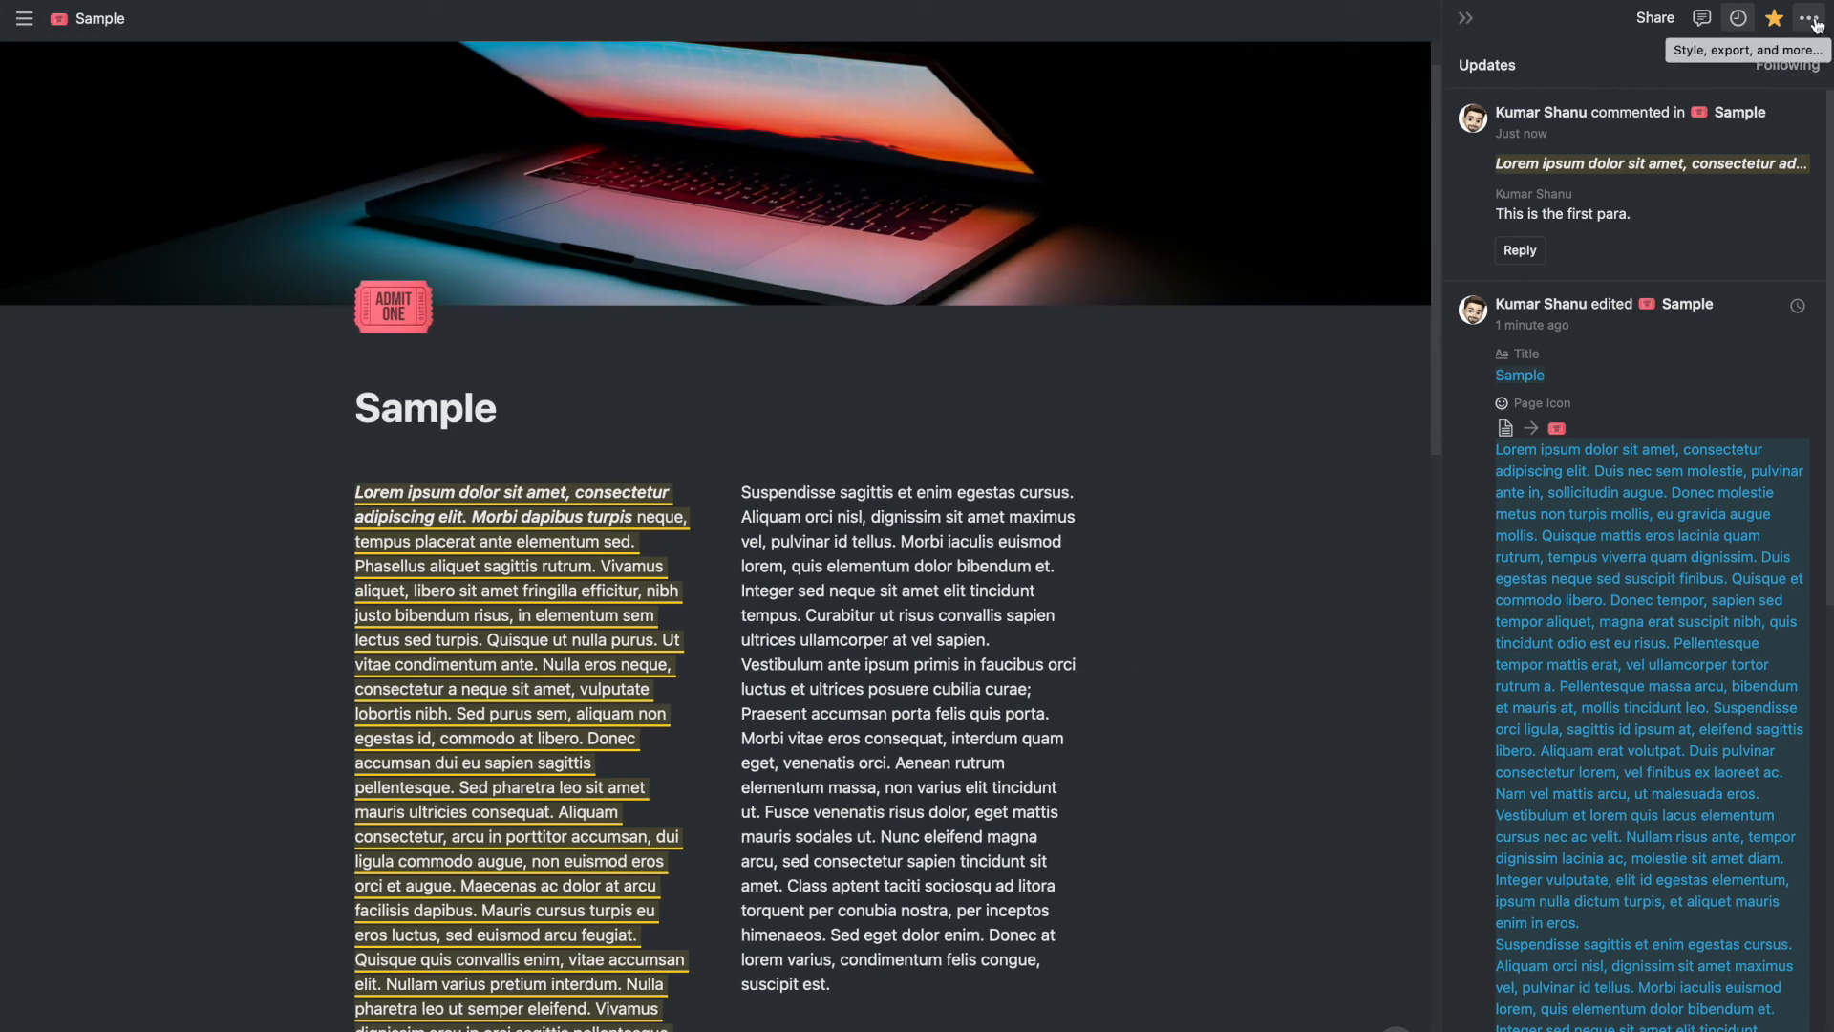
Close the update history, try the Mono font on the Sample page and set its font style to Serif.
left_click(1810, 19)
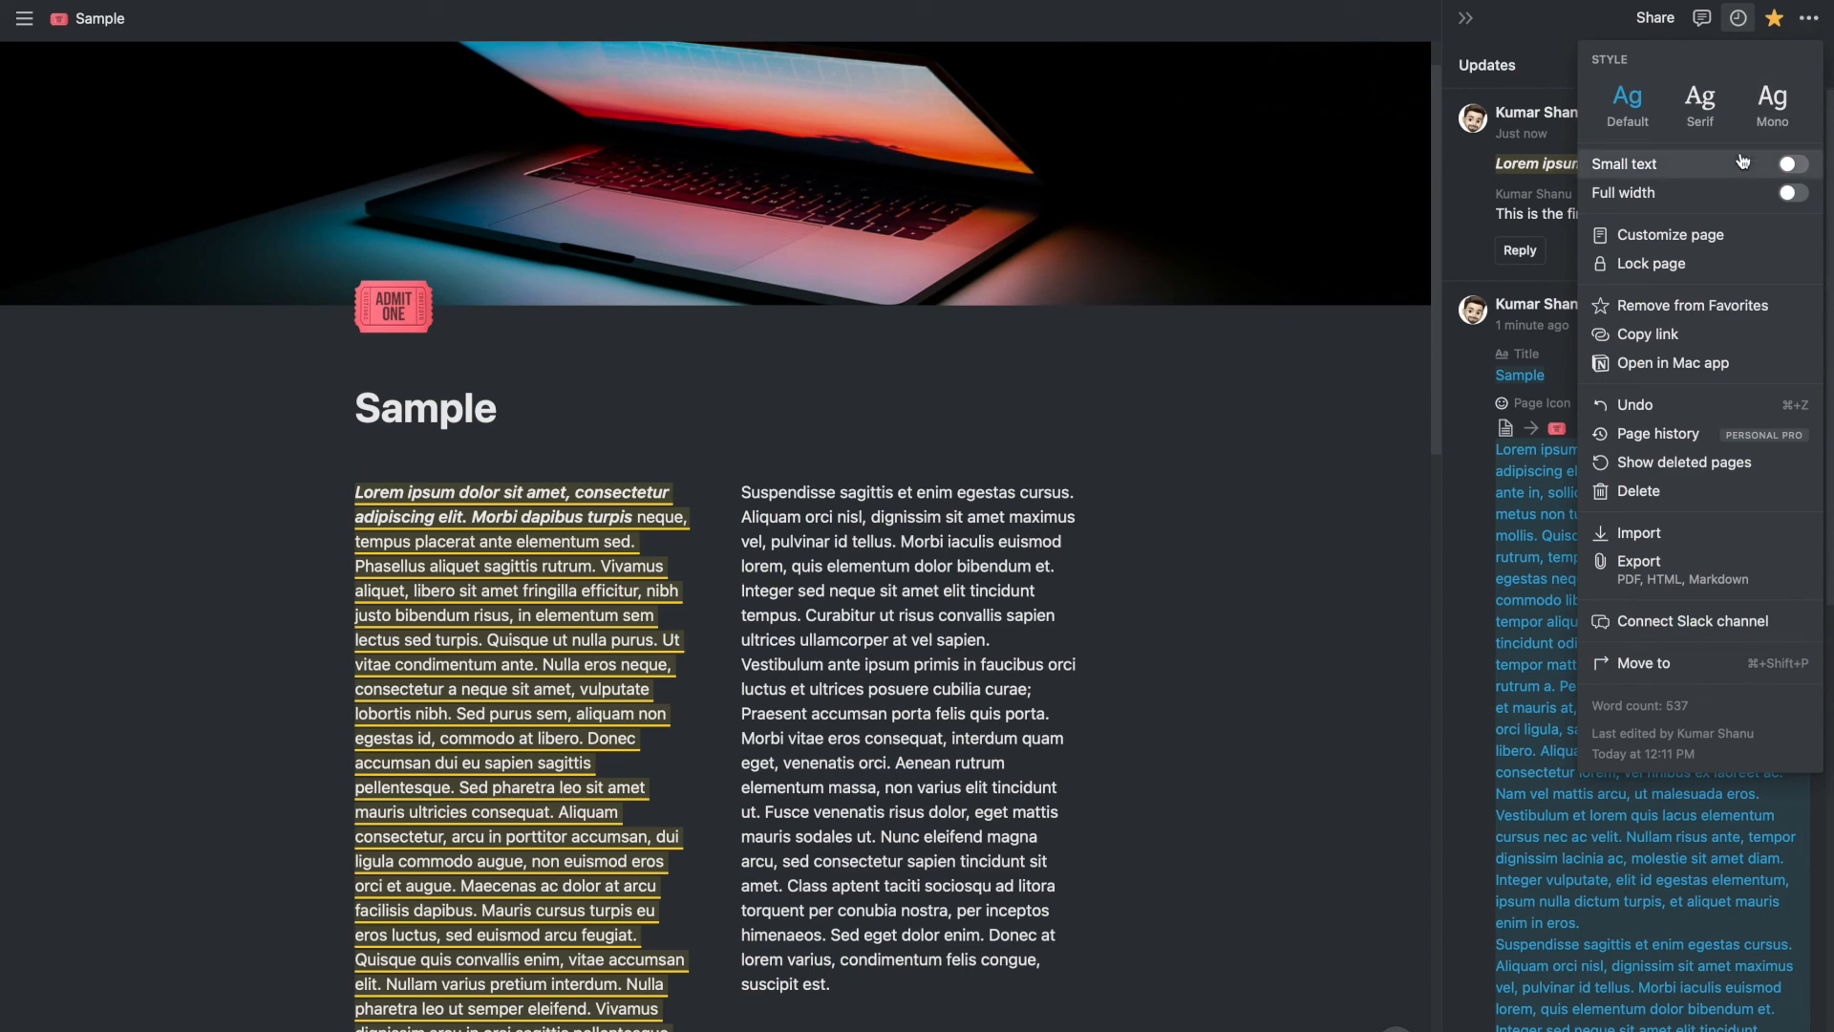
left_click(1743, 20)
left_click(1743, 20)
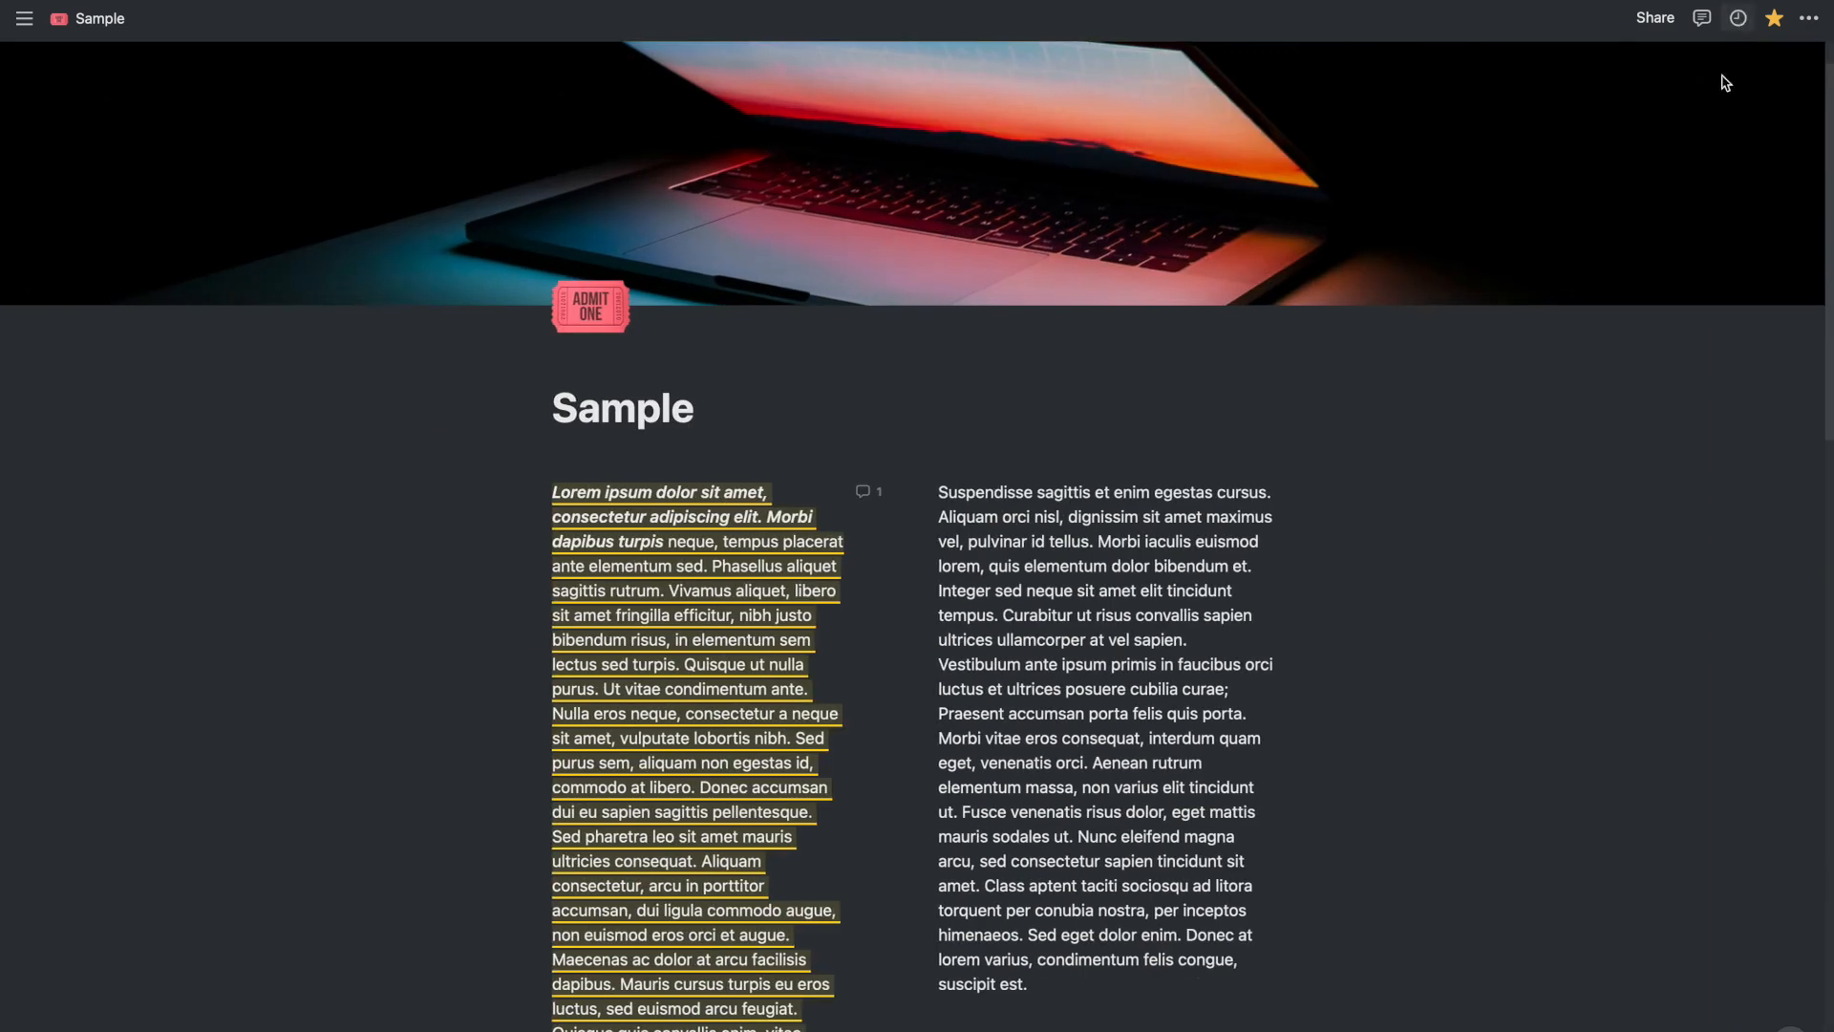
left_click(1812, 19)
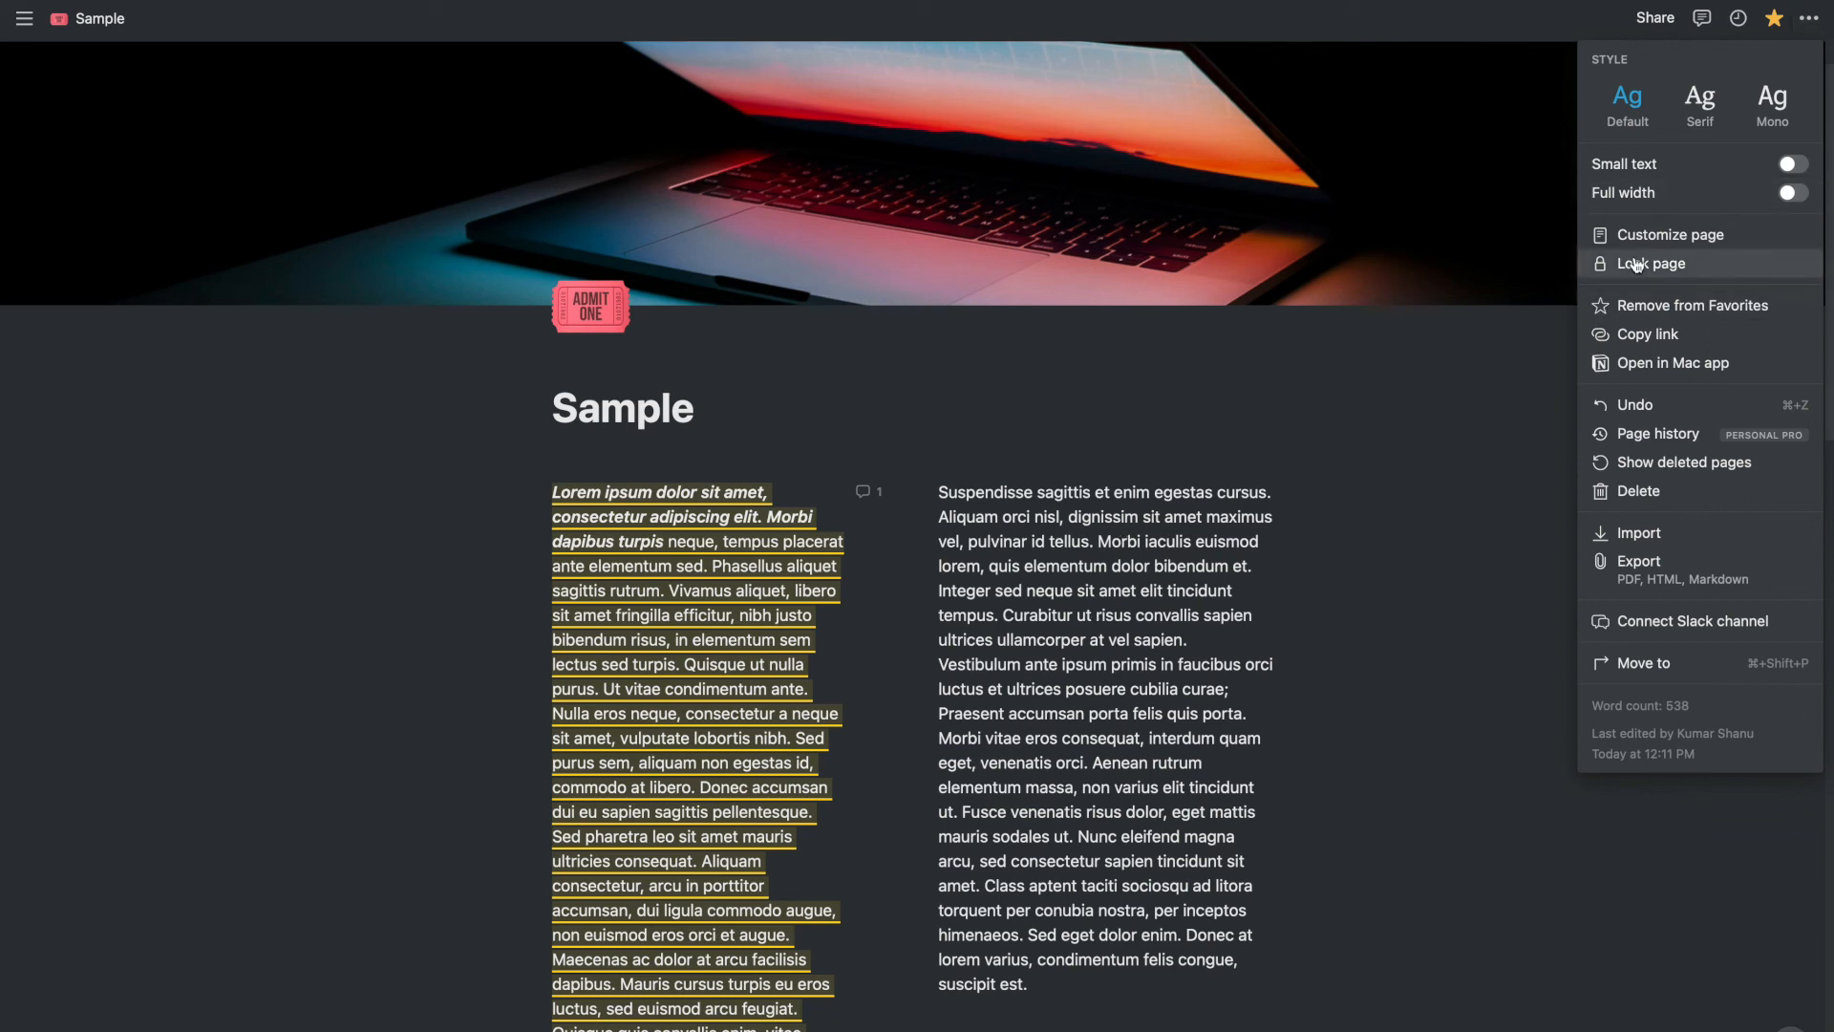
left_click(1713, 108)
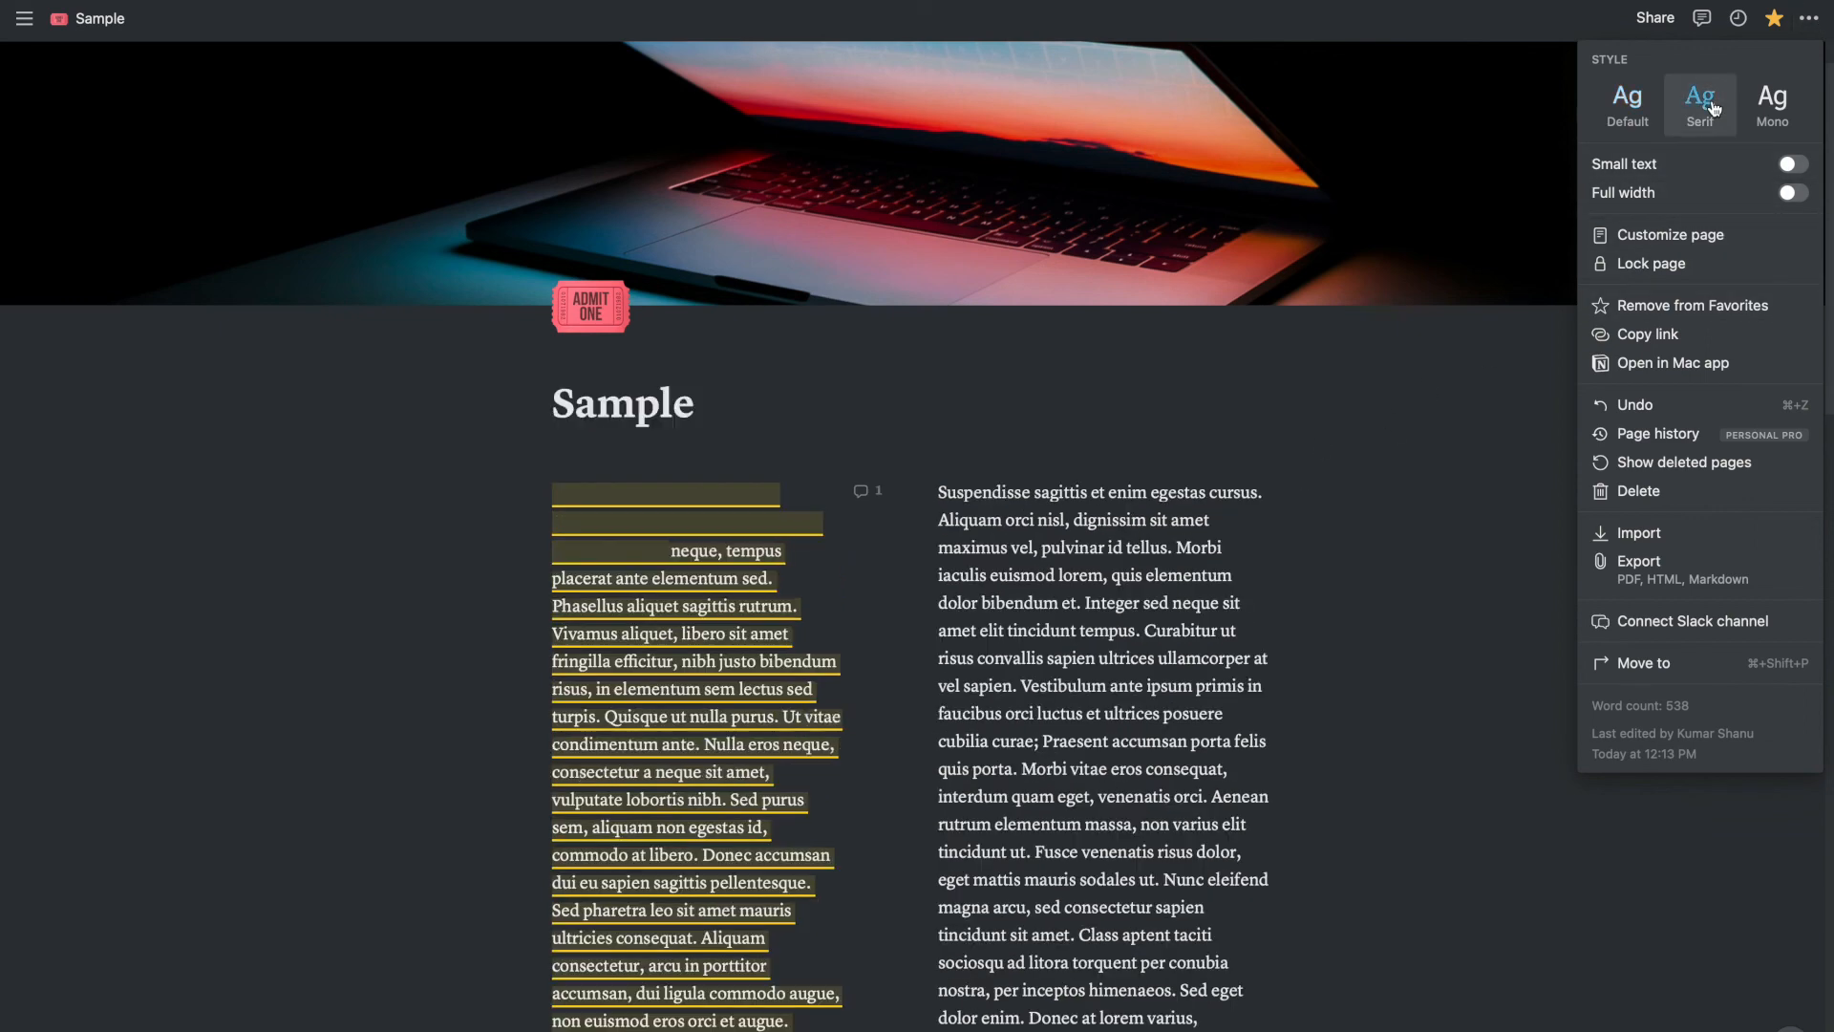
left_click(1774, 112)
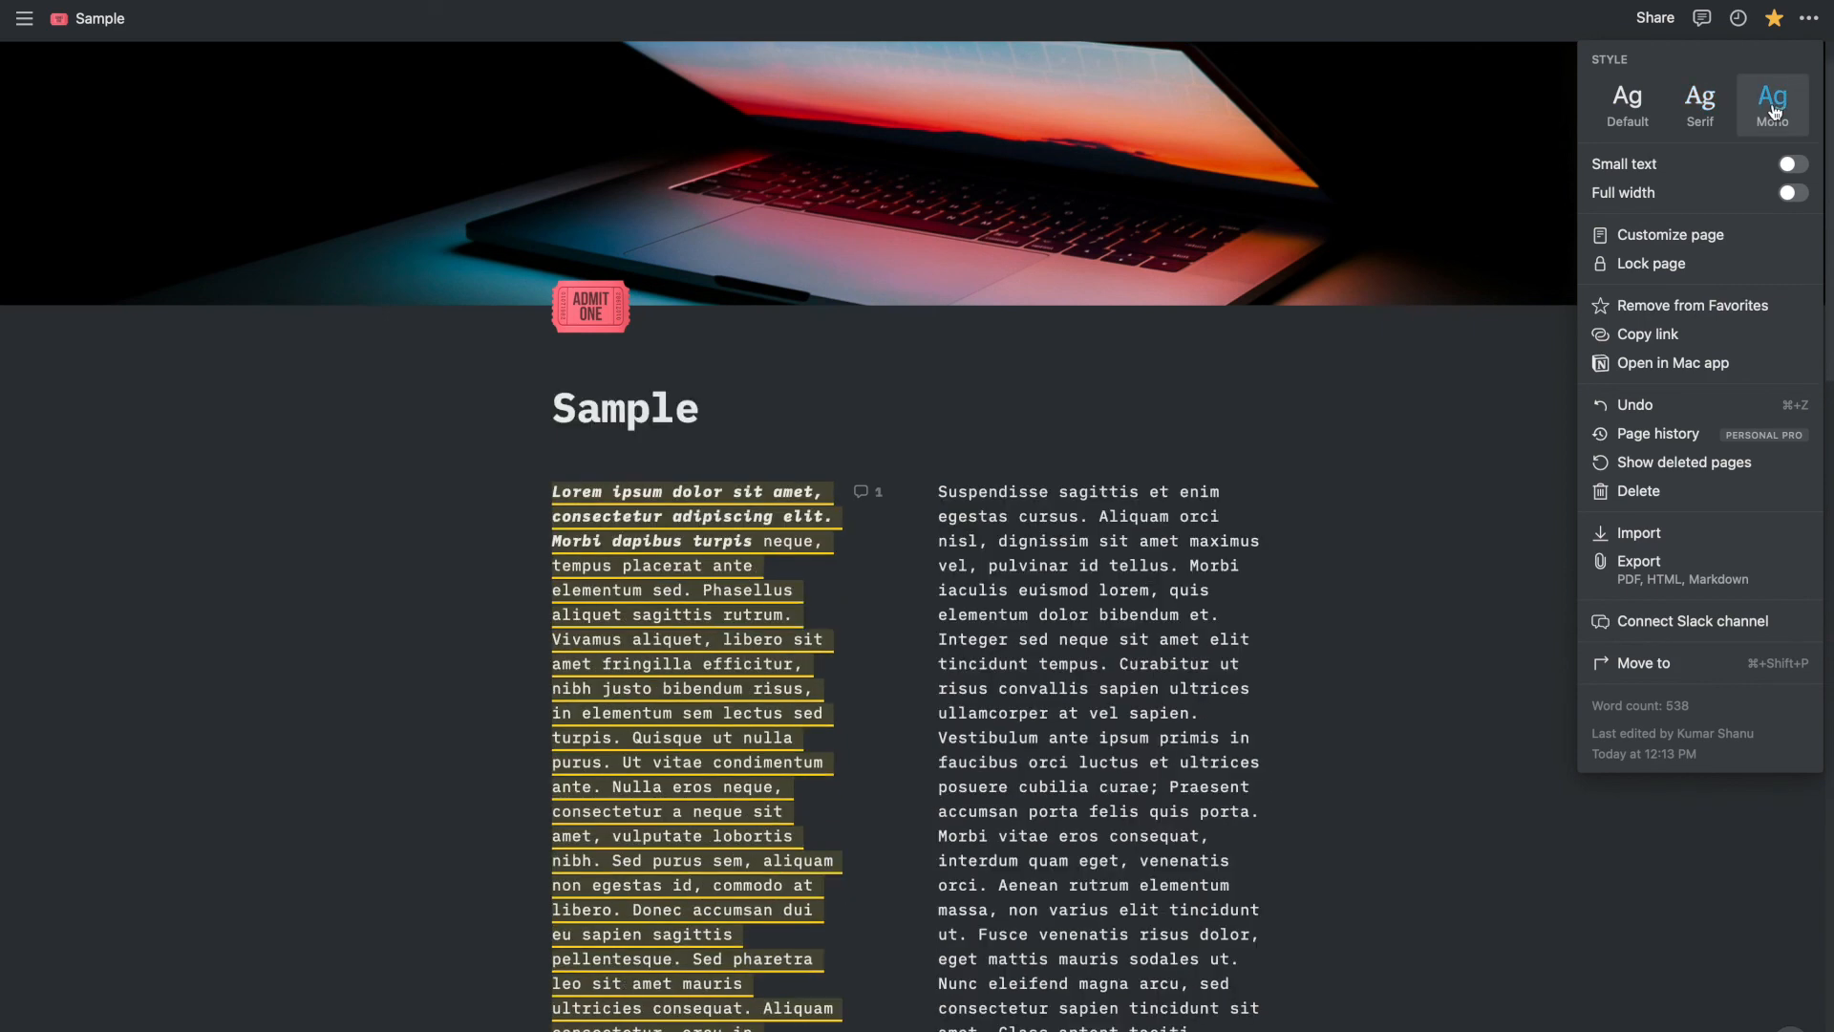
left_click(1695, 112)
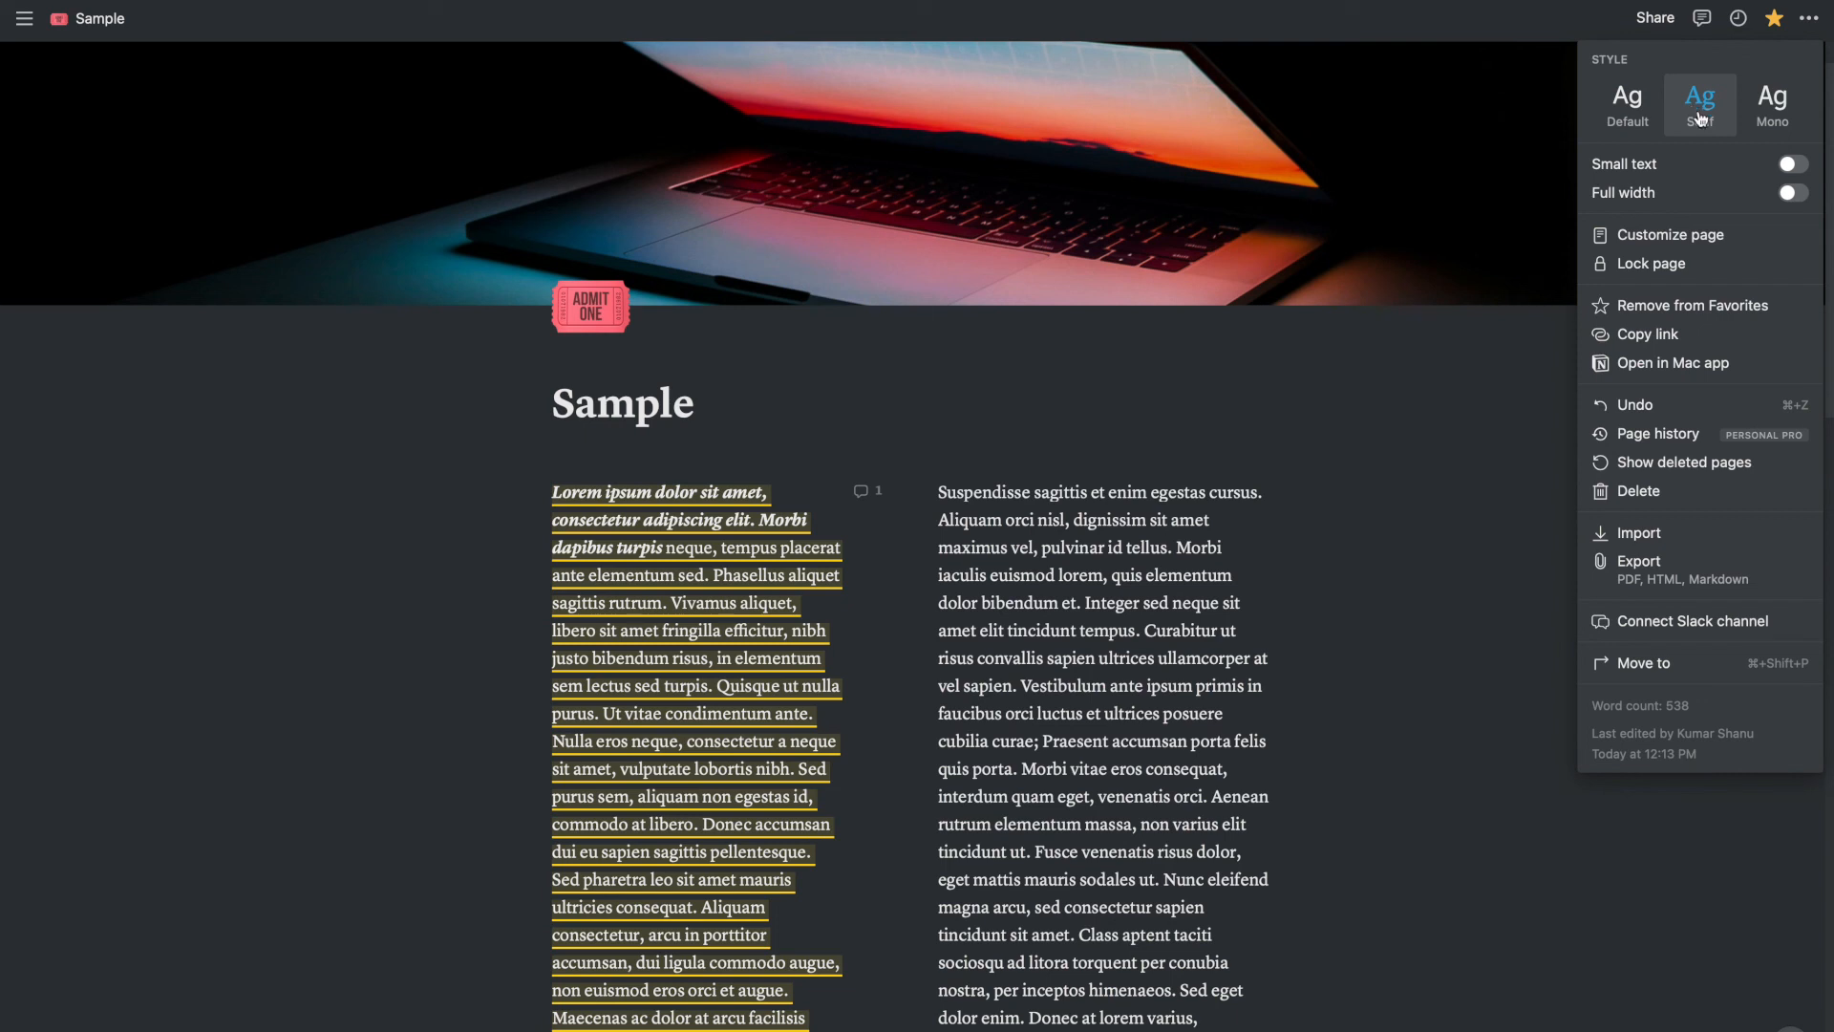
Try the small text and full width options on the Sample page, turning each one off again.
left_click(1797, 168)
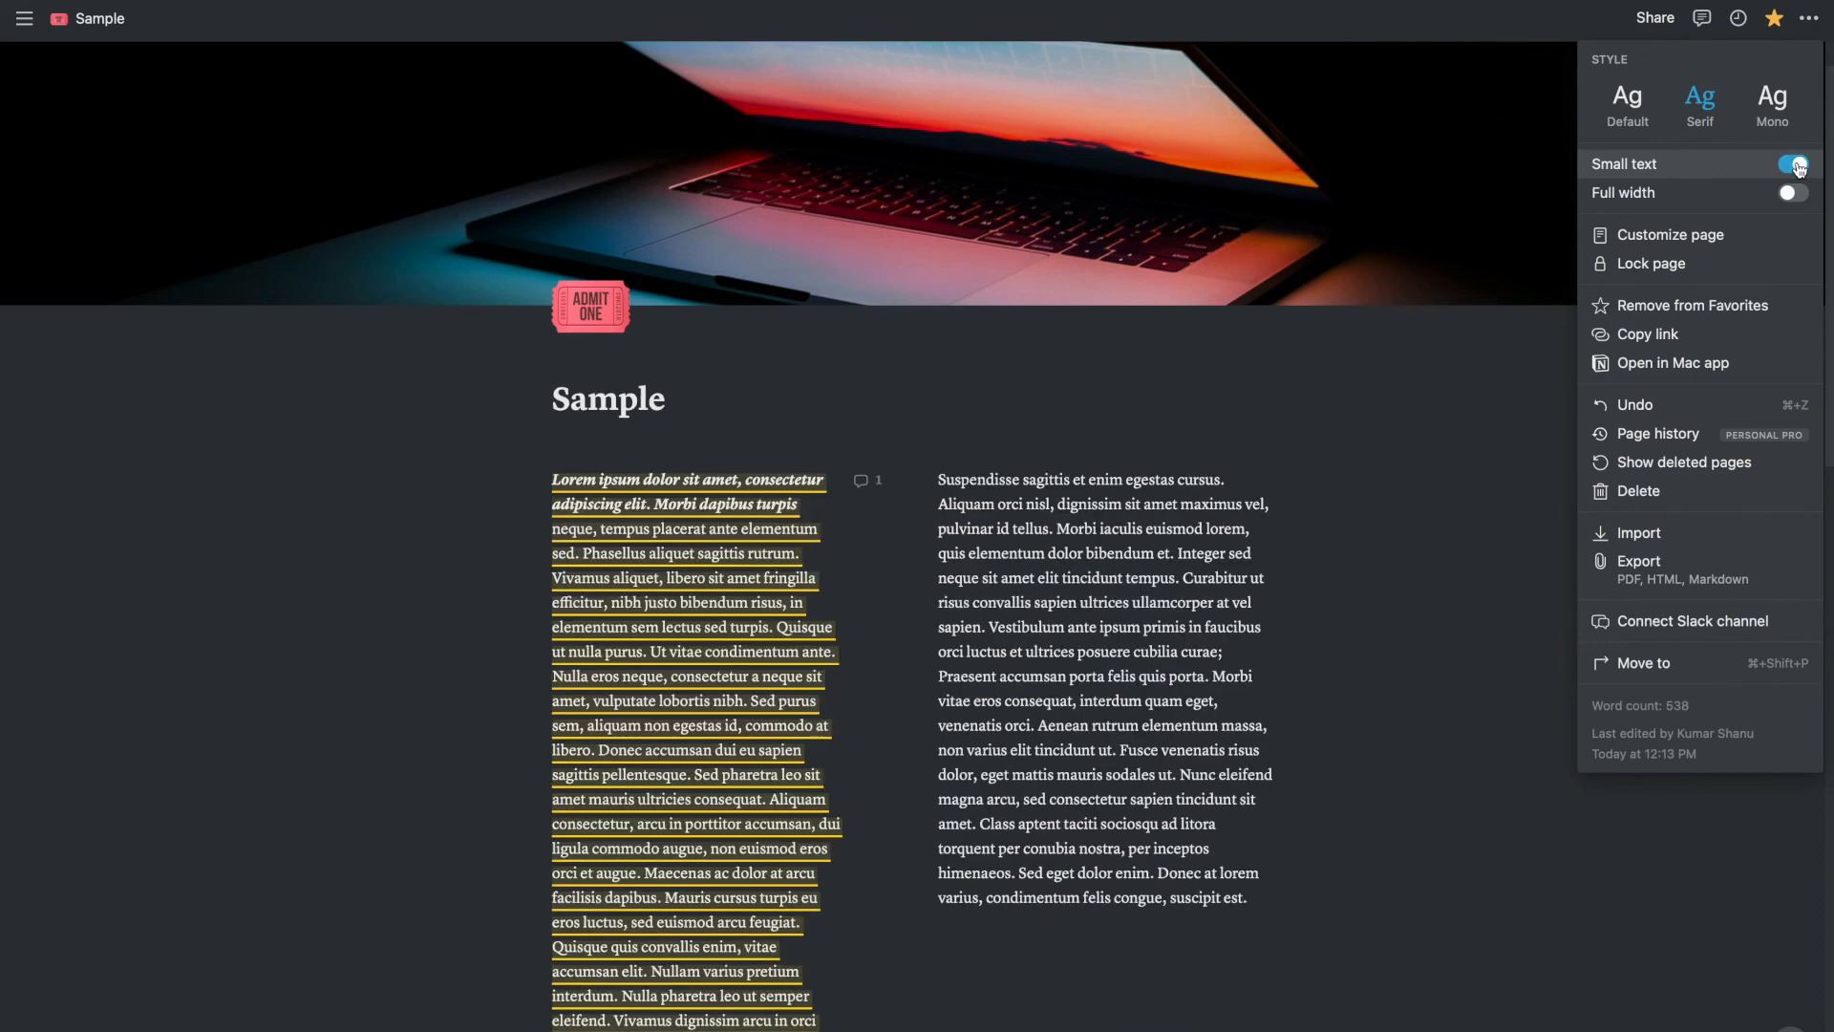
left_click(1795, 168)
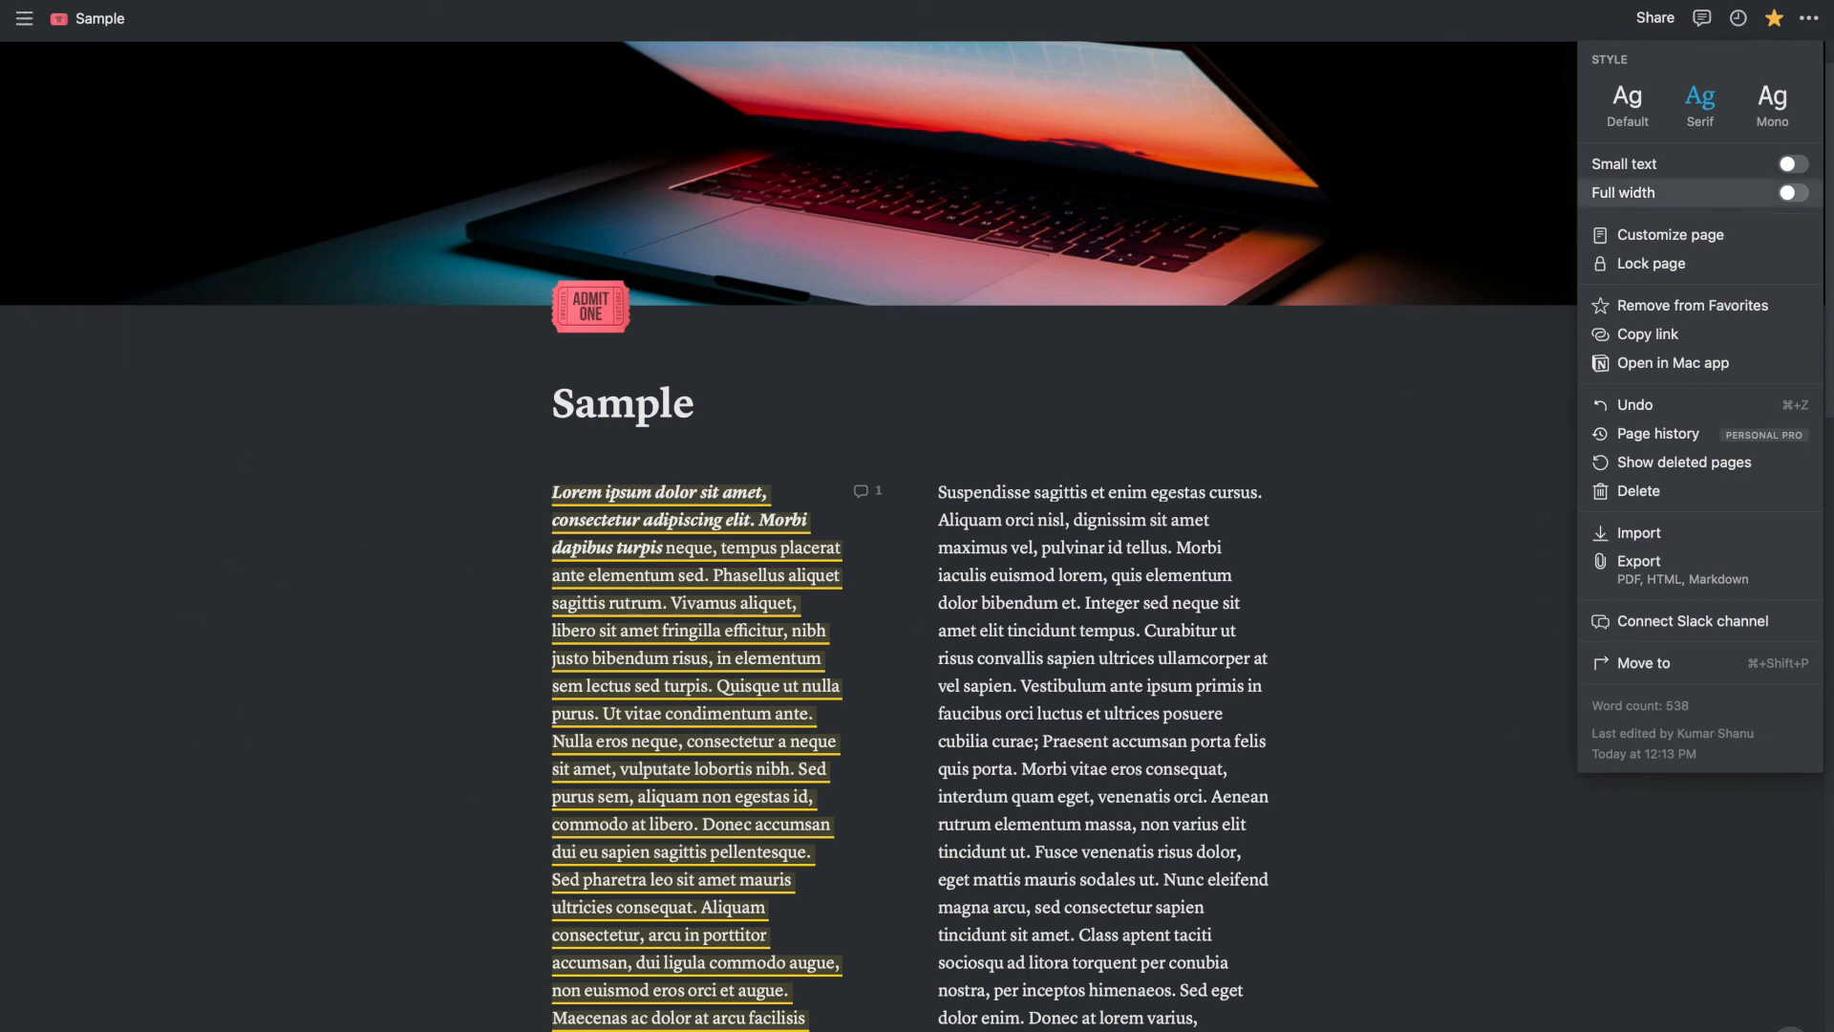
left_click(1808, 189)
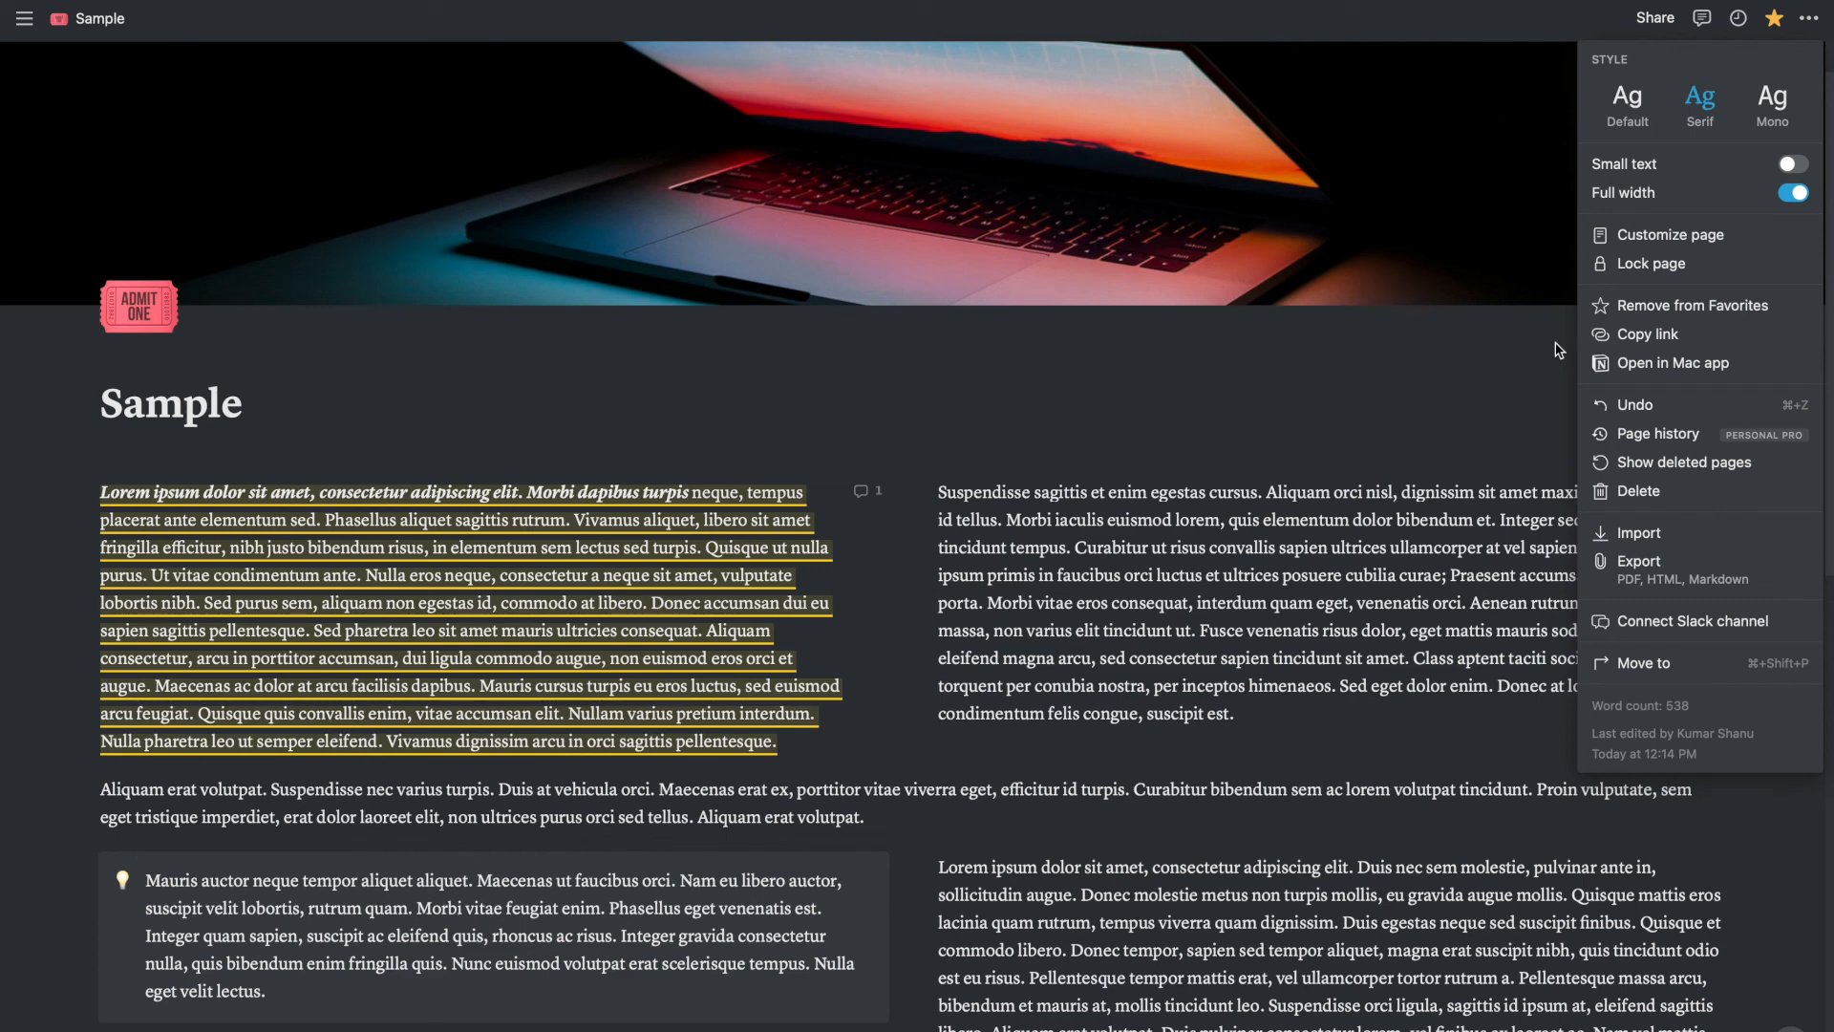
left_click(1795, 196)
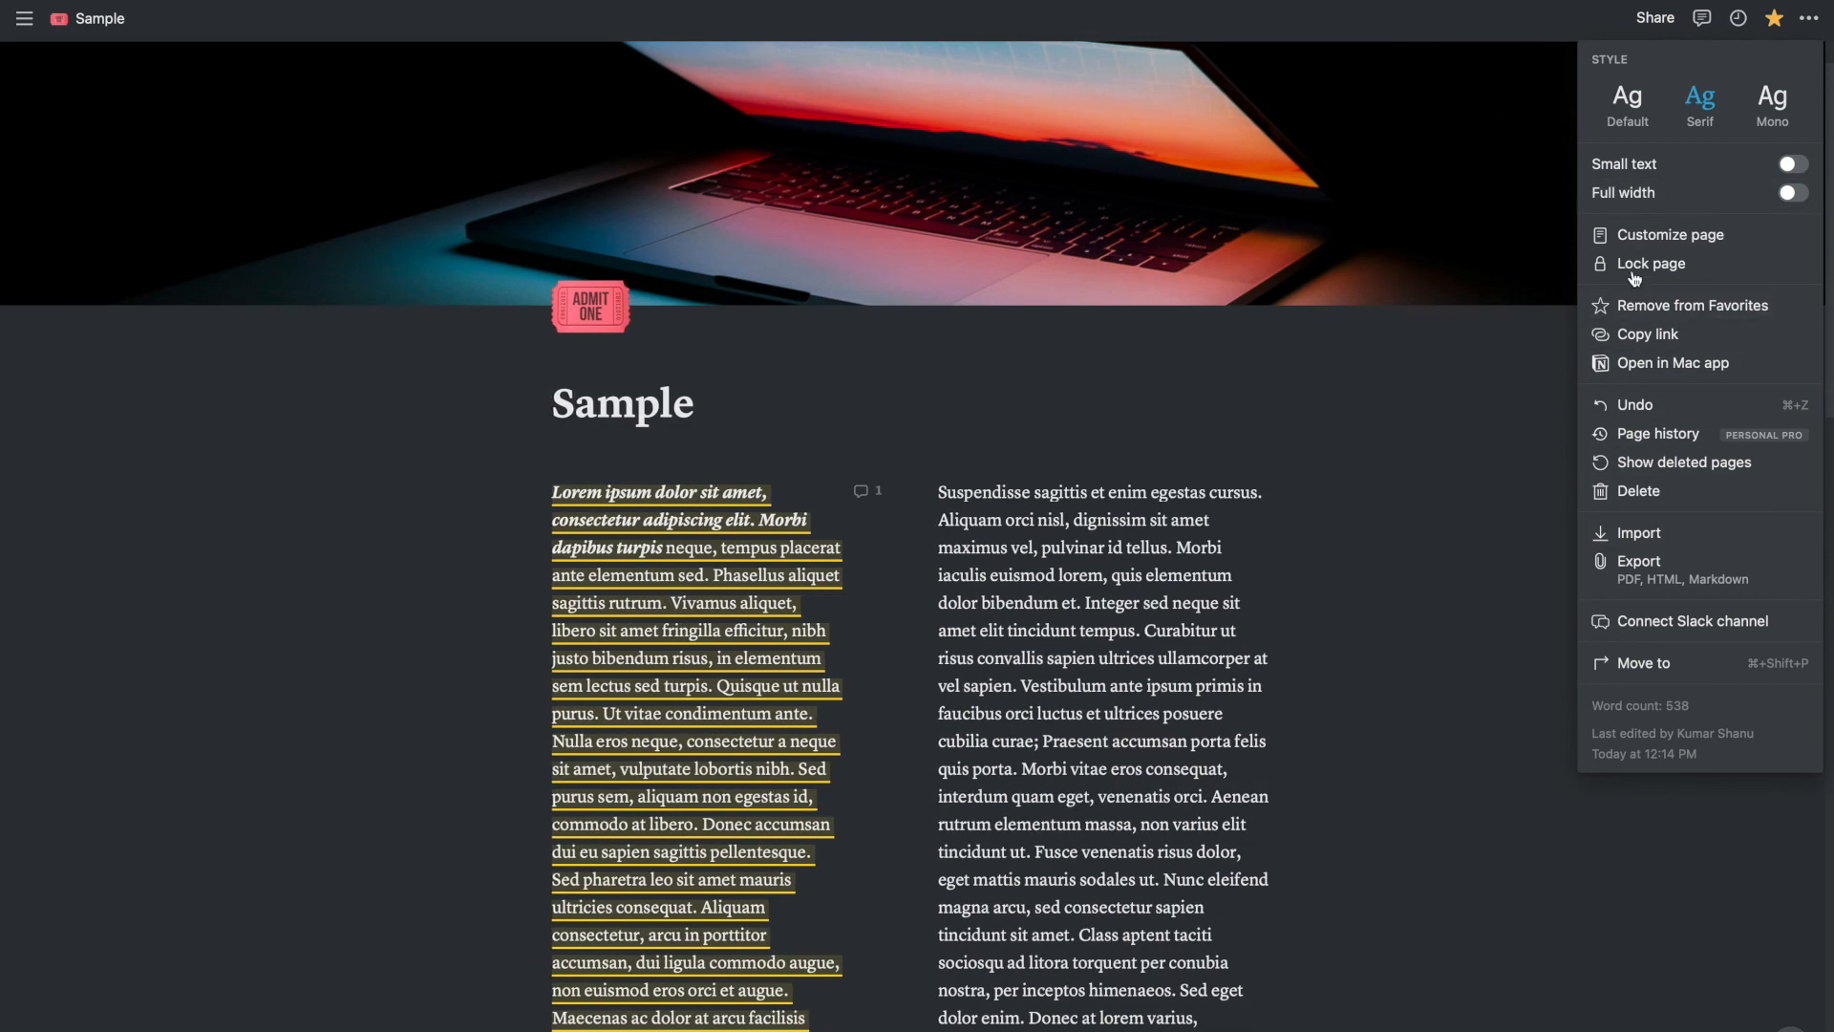
Look at the Sample page's customization settings and its export format and content choices, leaving without exporting.
left_click(1647, 237)
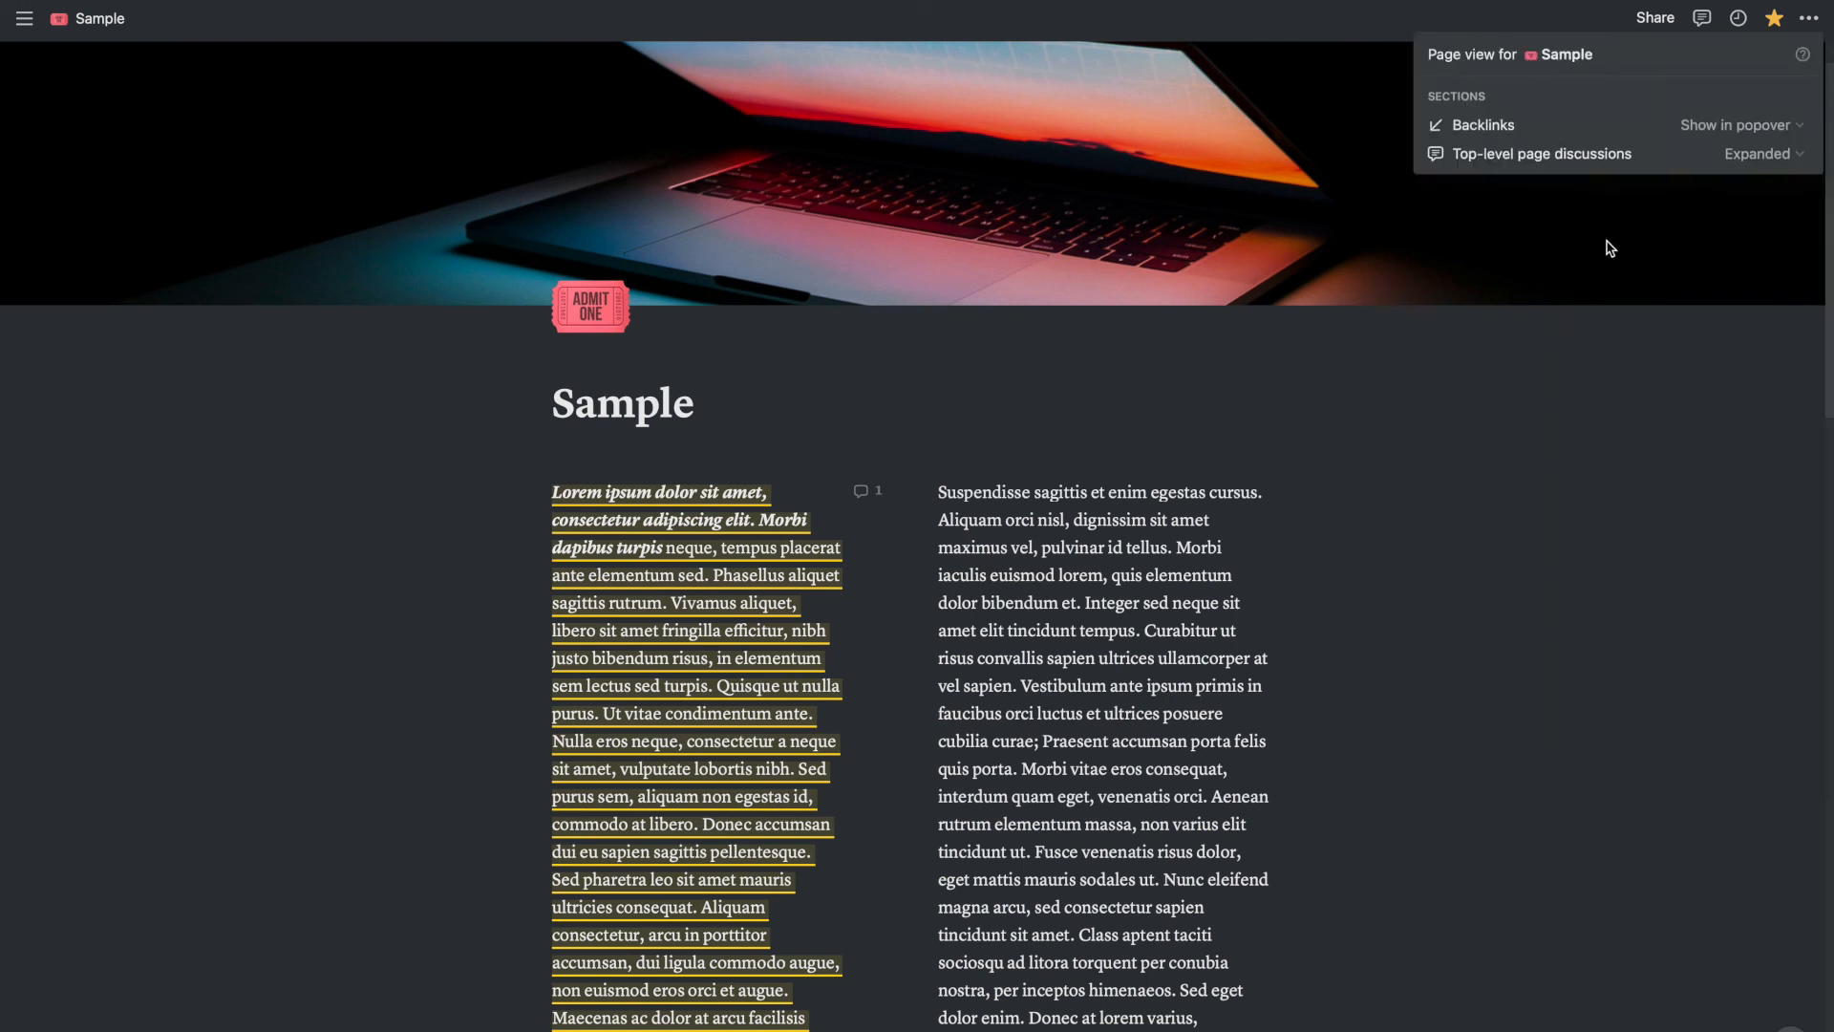
left_click(1536, 410)
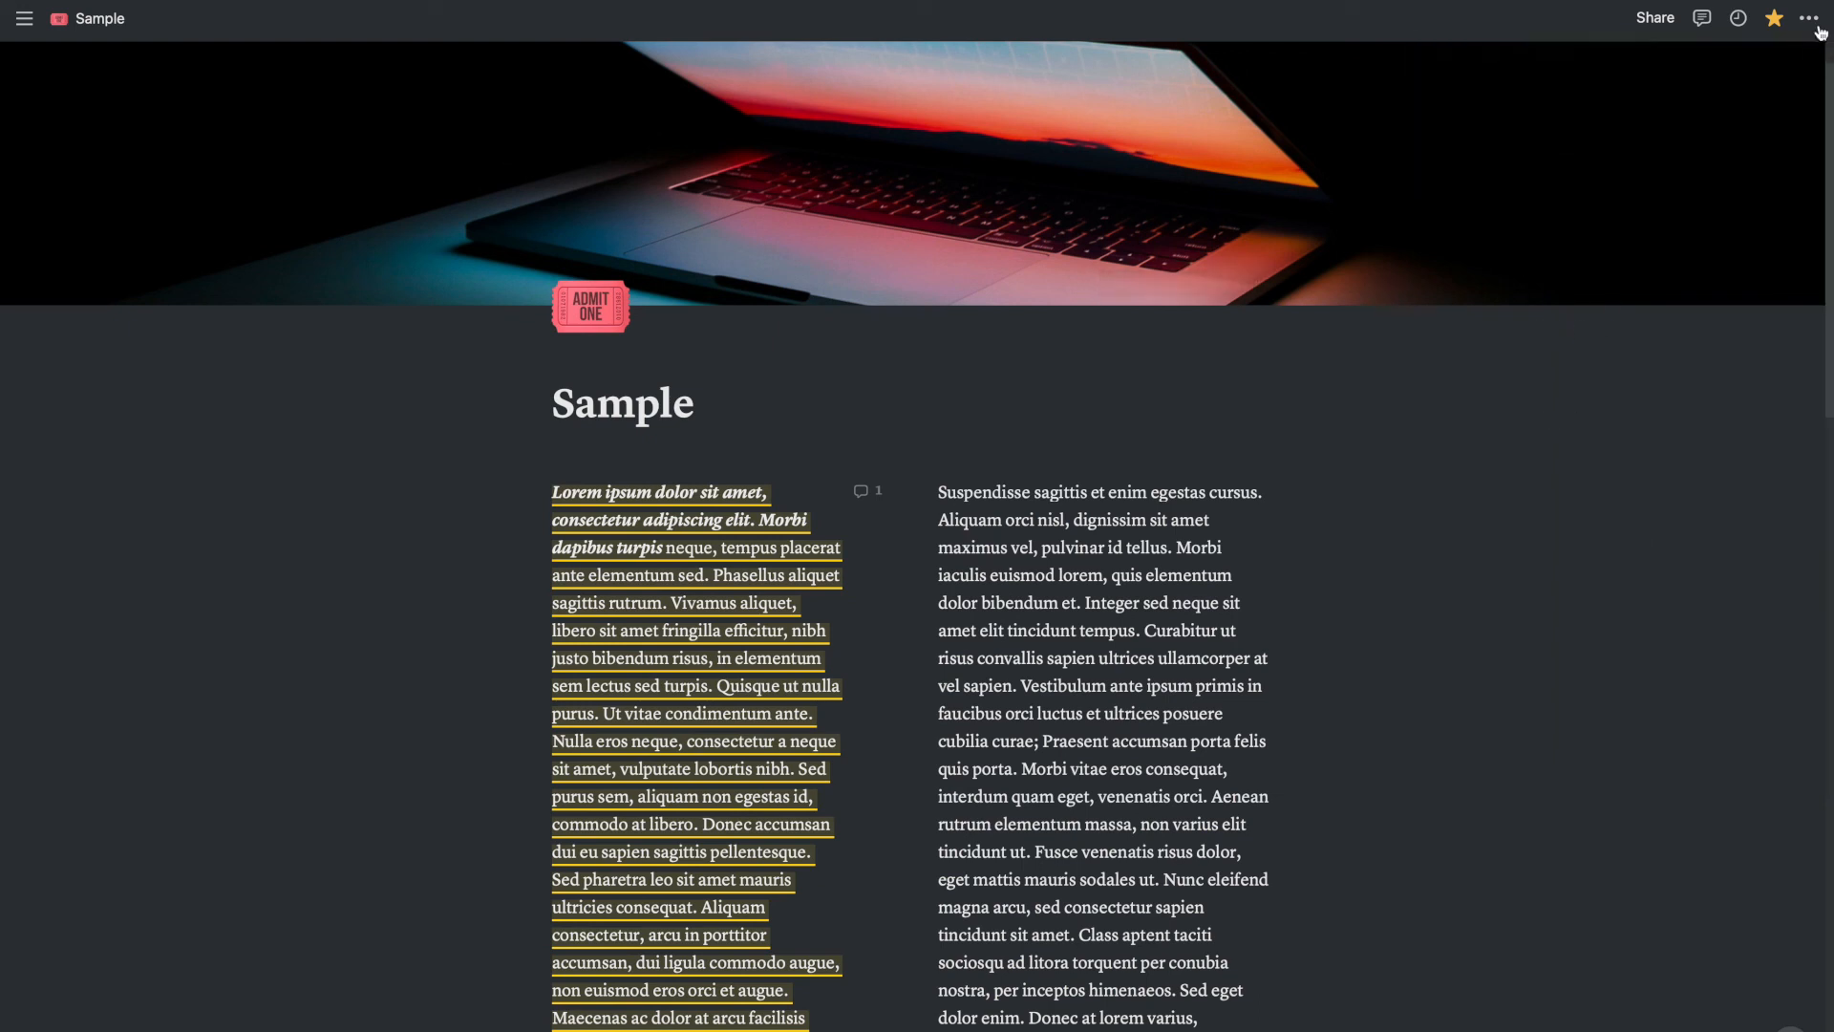
left_click(1812, 21)
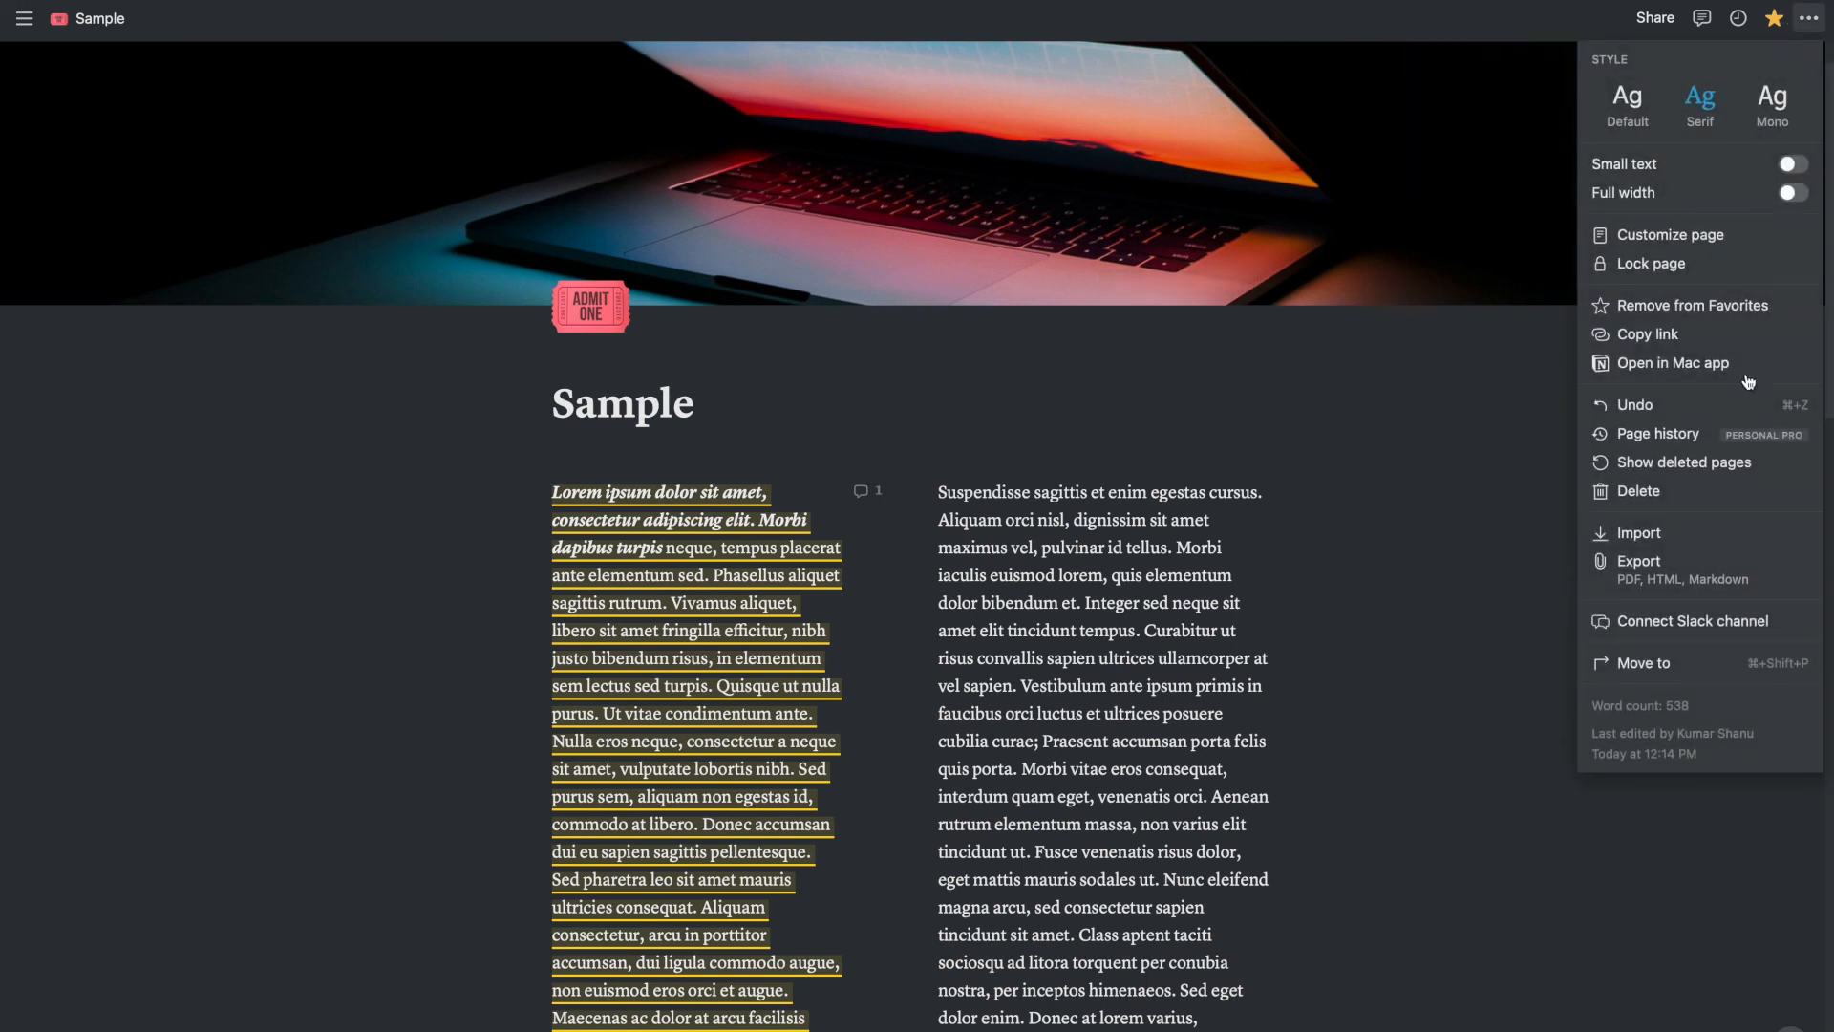
left_click(1768, 571)
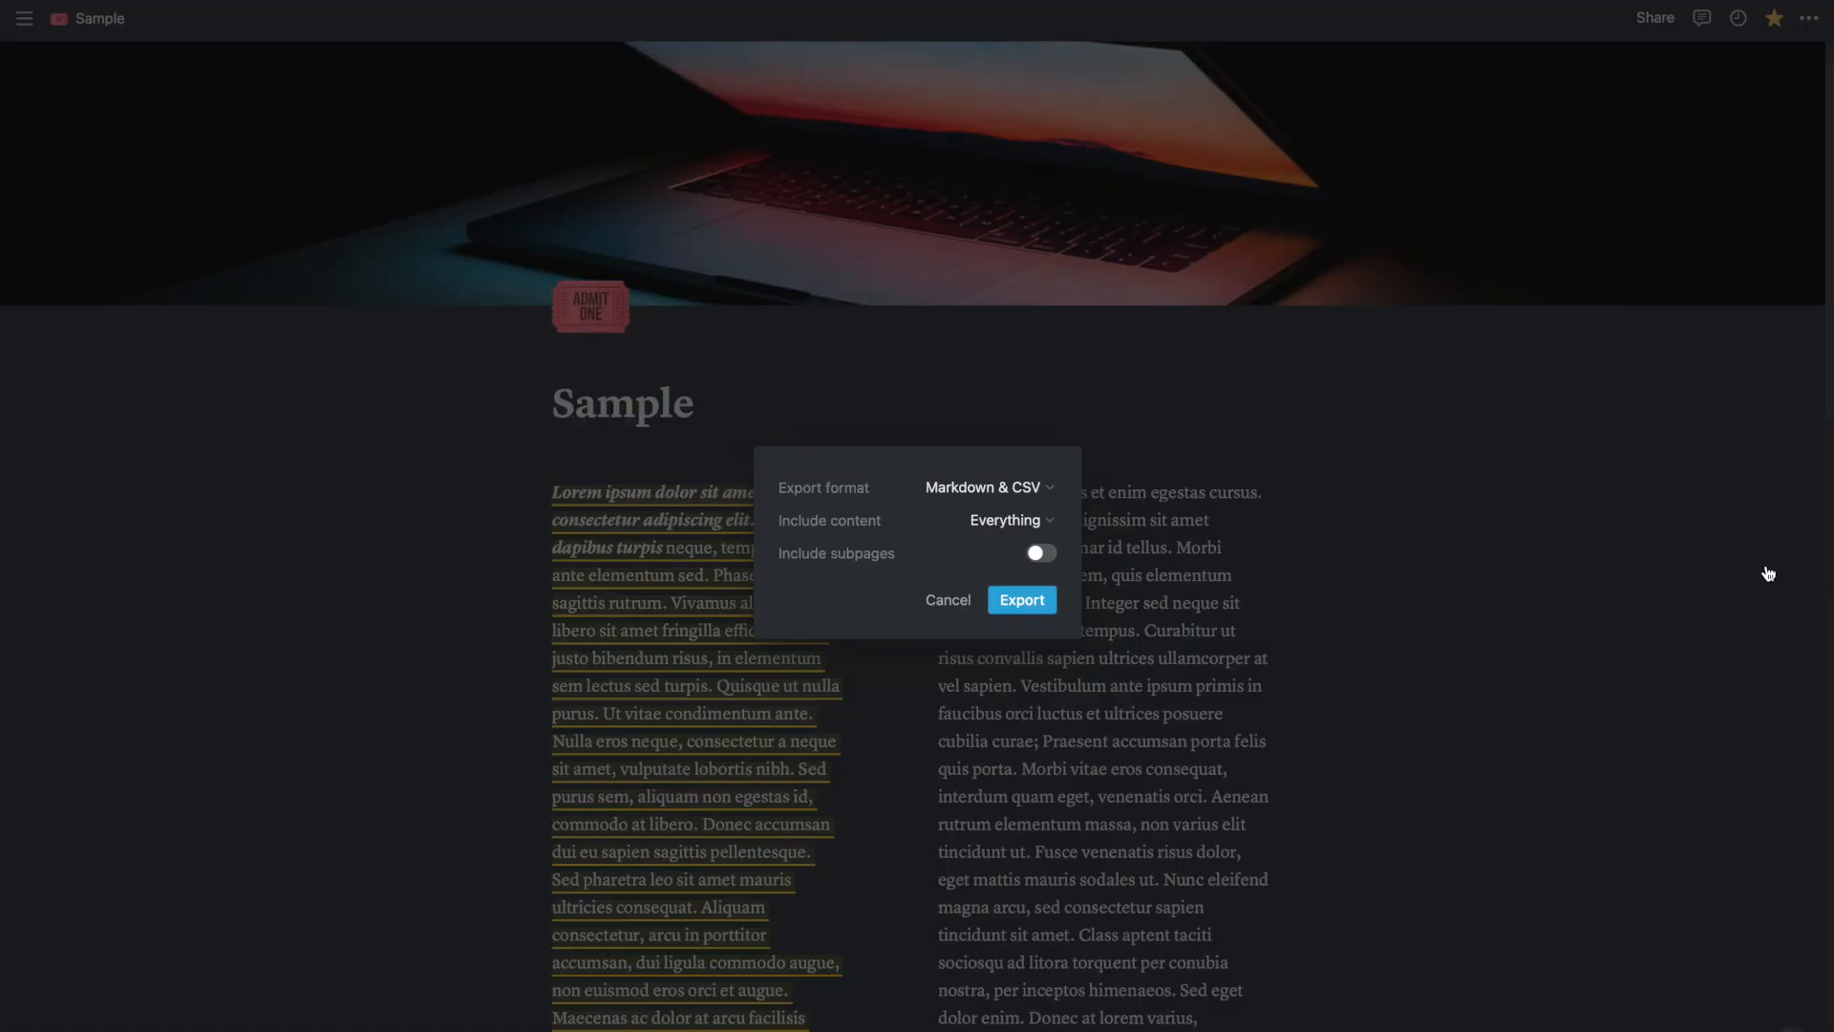
left_click(1029, 491)
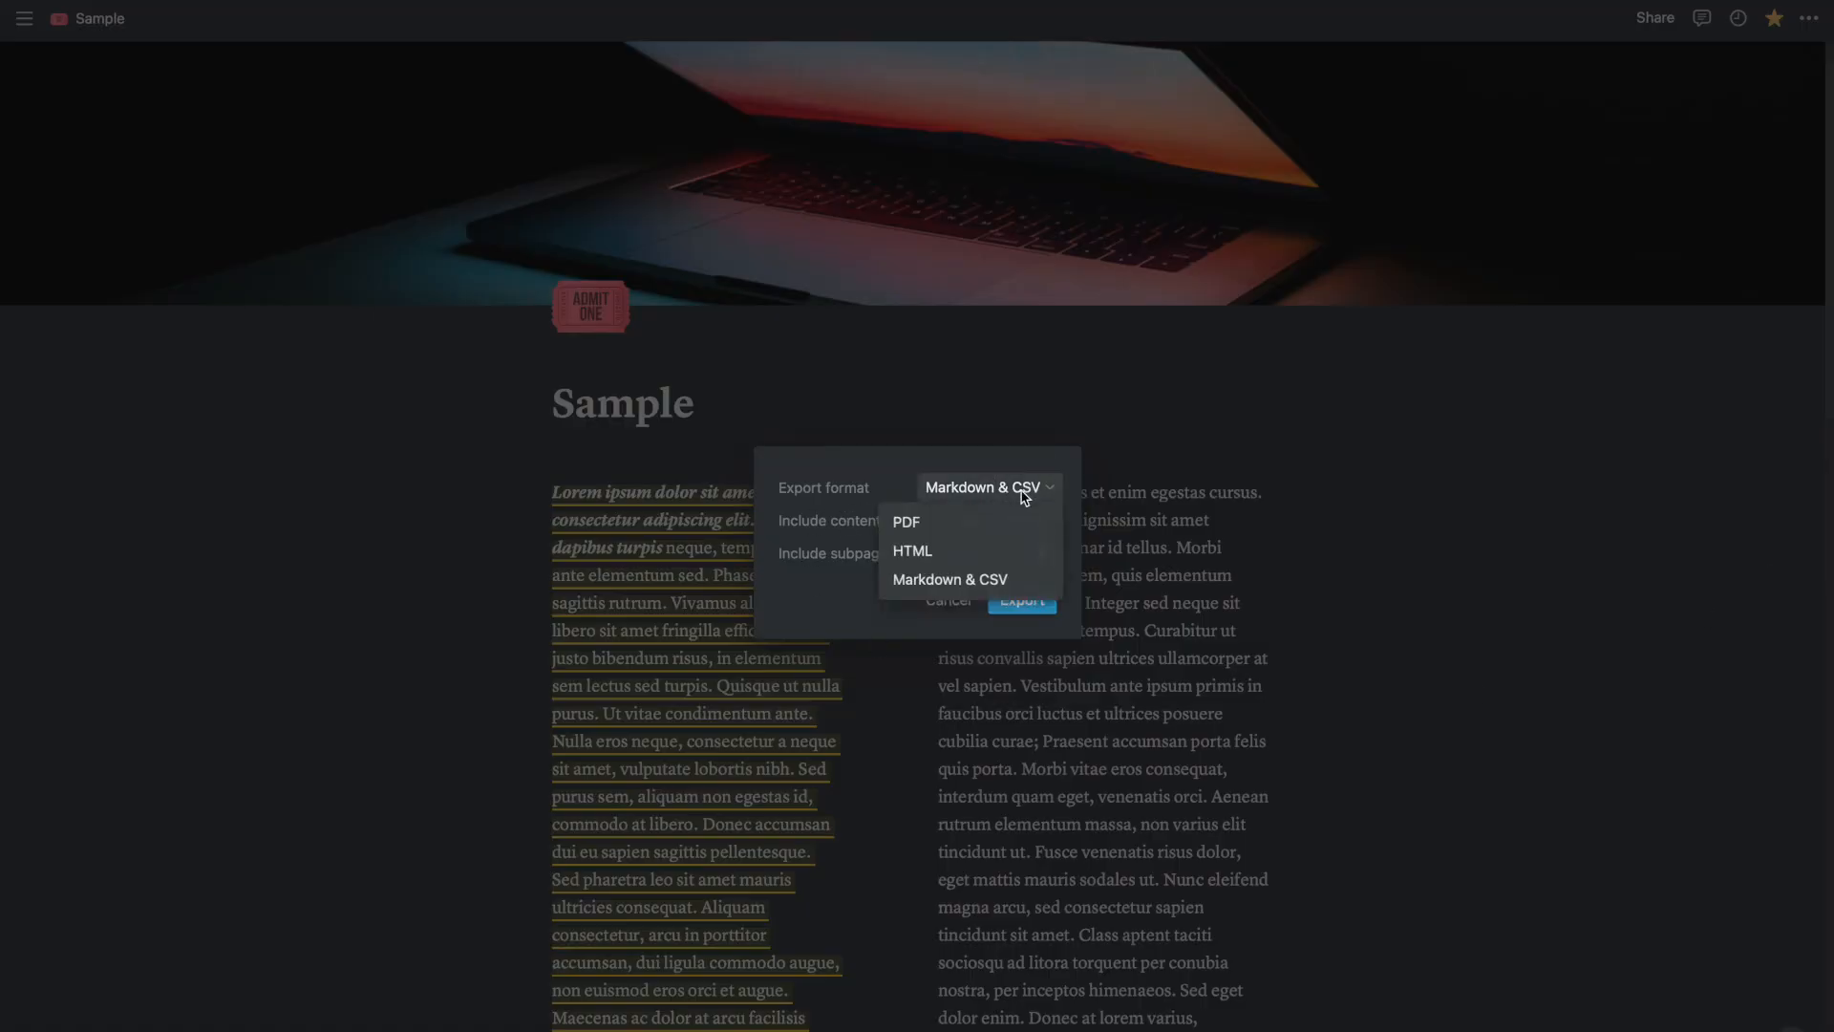
left_click(797, 598)
left_click(1009, 521)
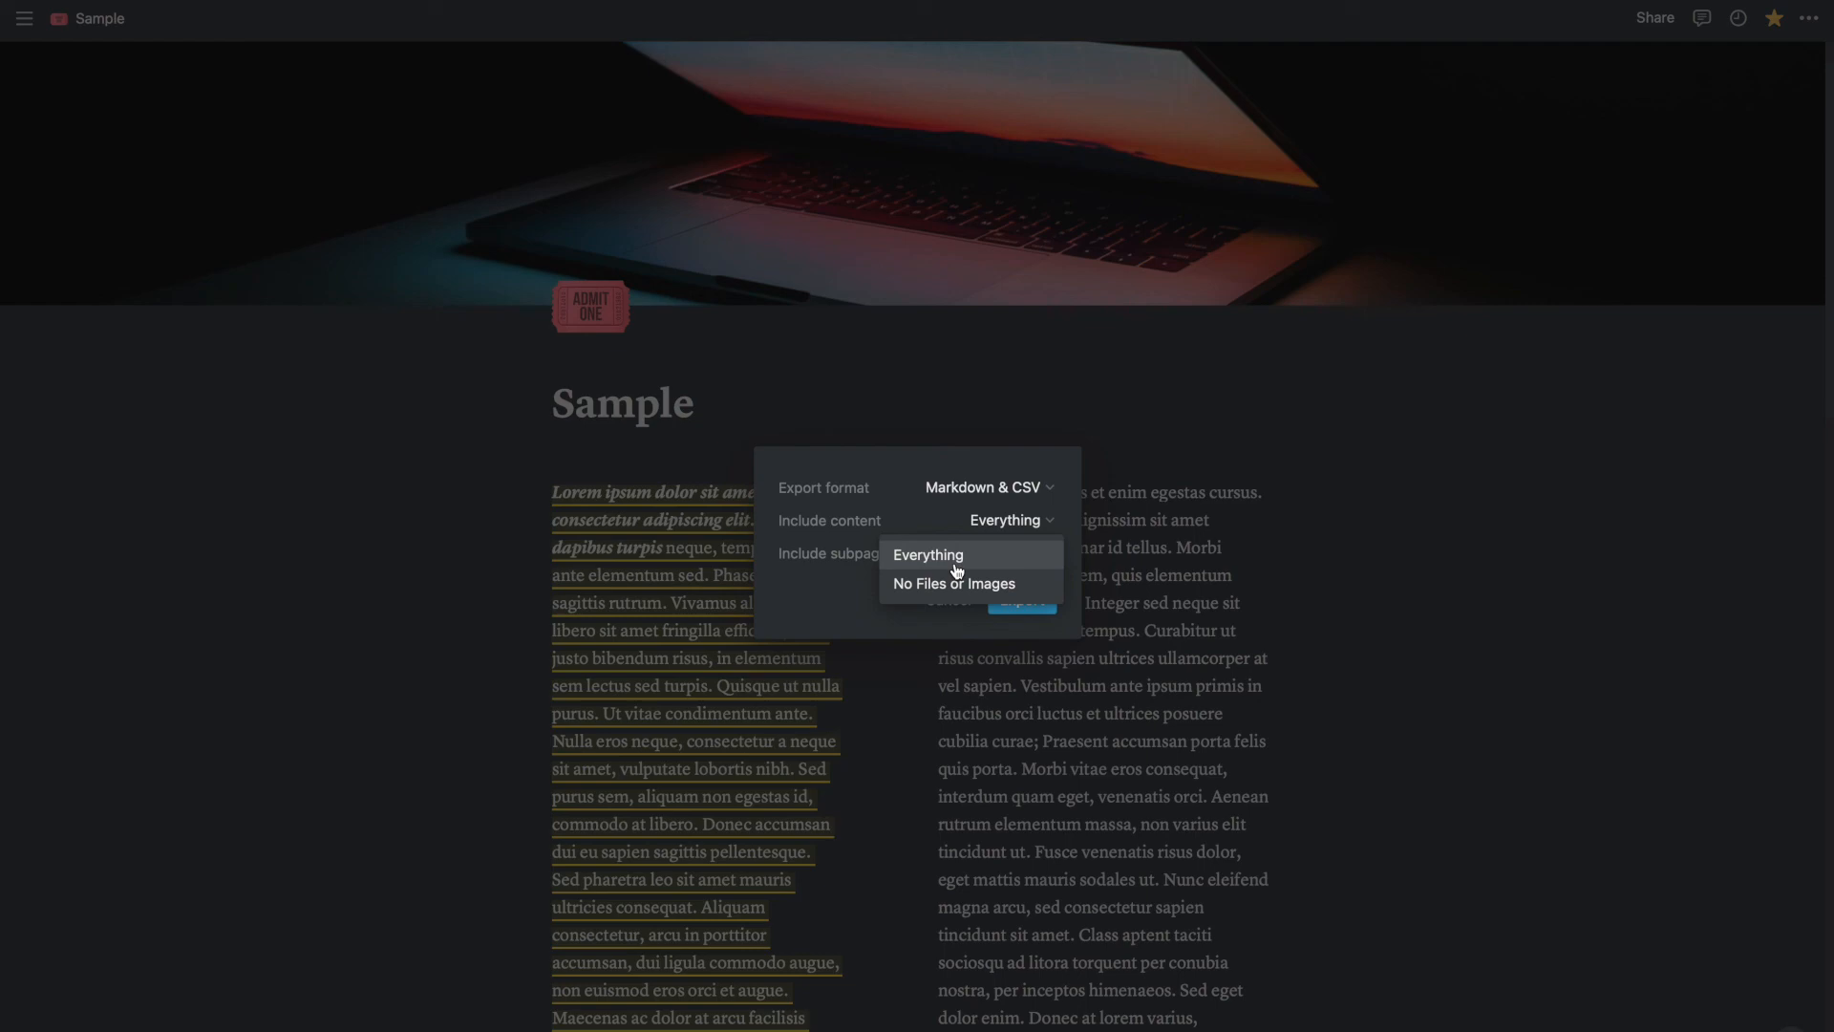
left_click(1324, 423)
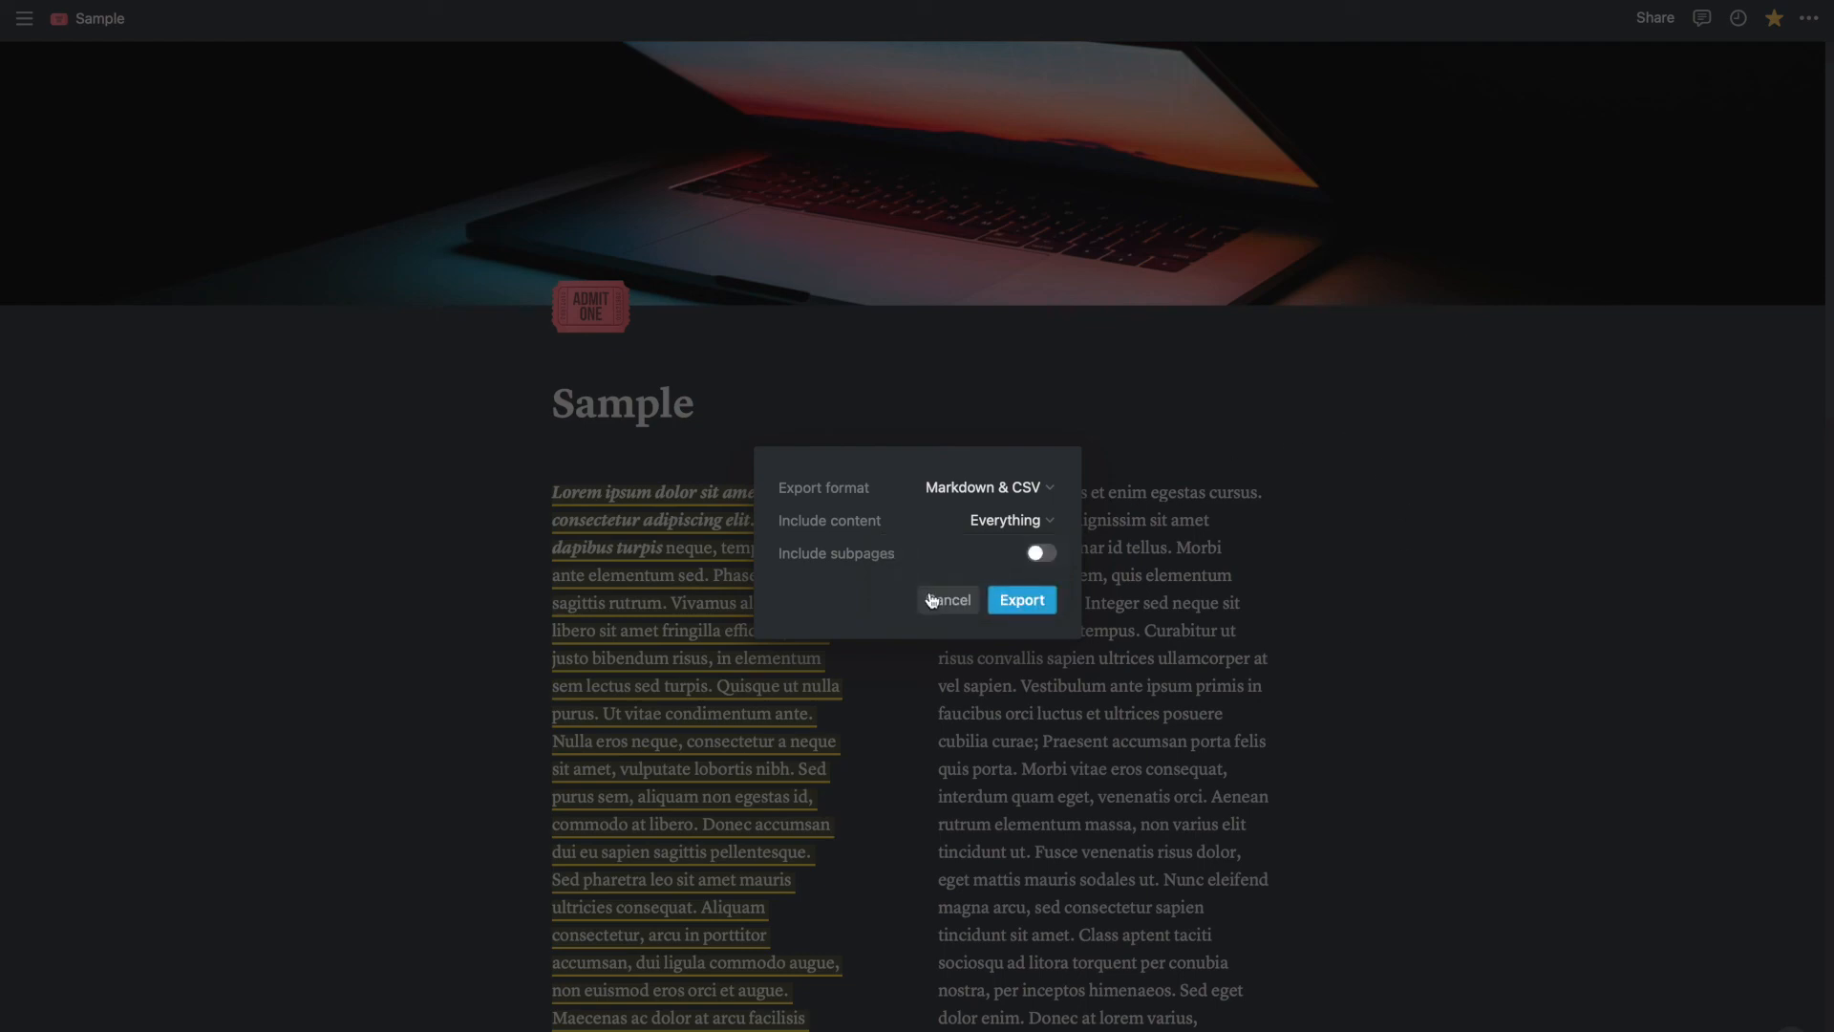
left_click(888, 663)
Try sharing the Sample page to the web and turn the public sharing off again.
scroll(1064, 499, "down", 15)
scroll(976, 489, "down", 15)
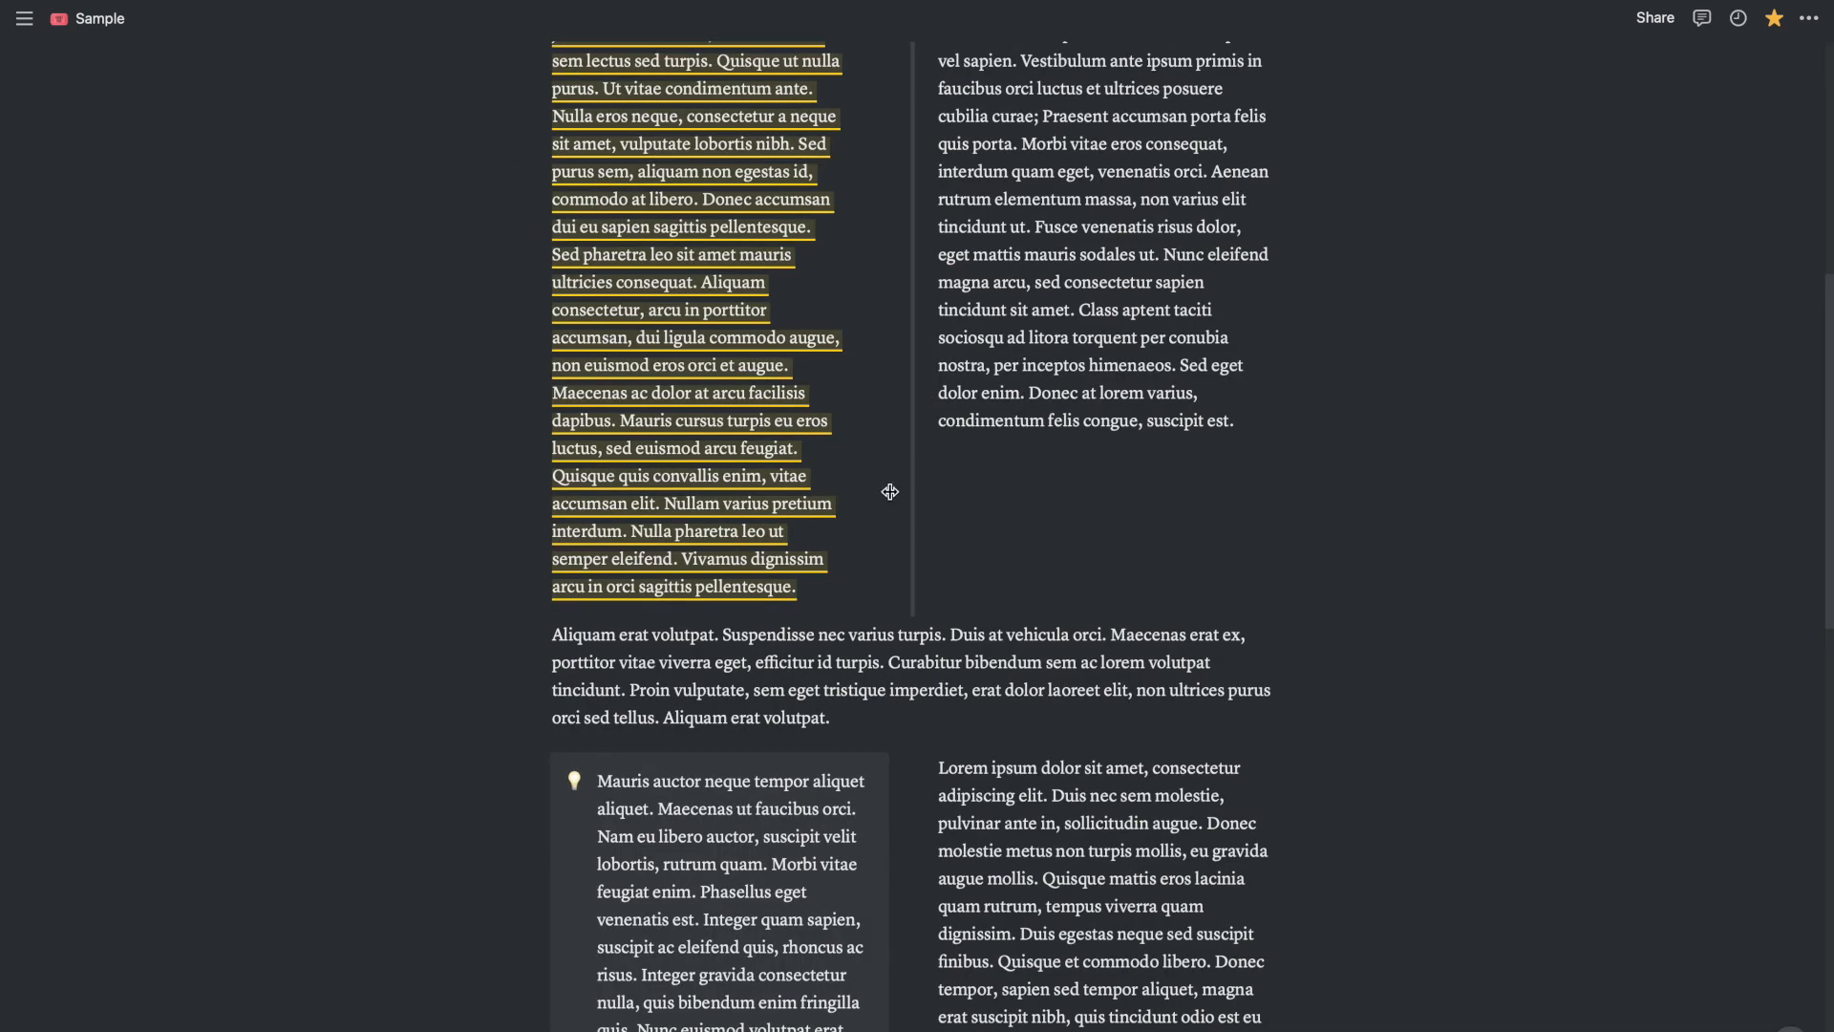
scroll(890, 491, "up", 8)
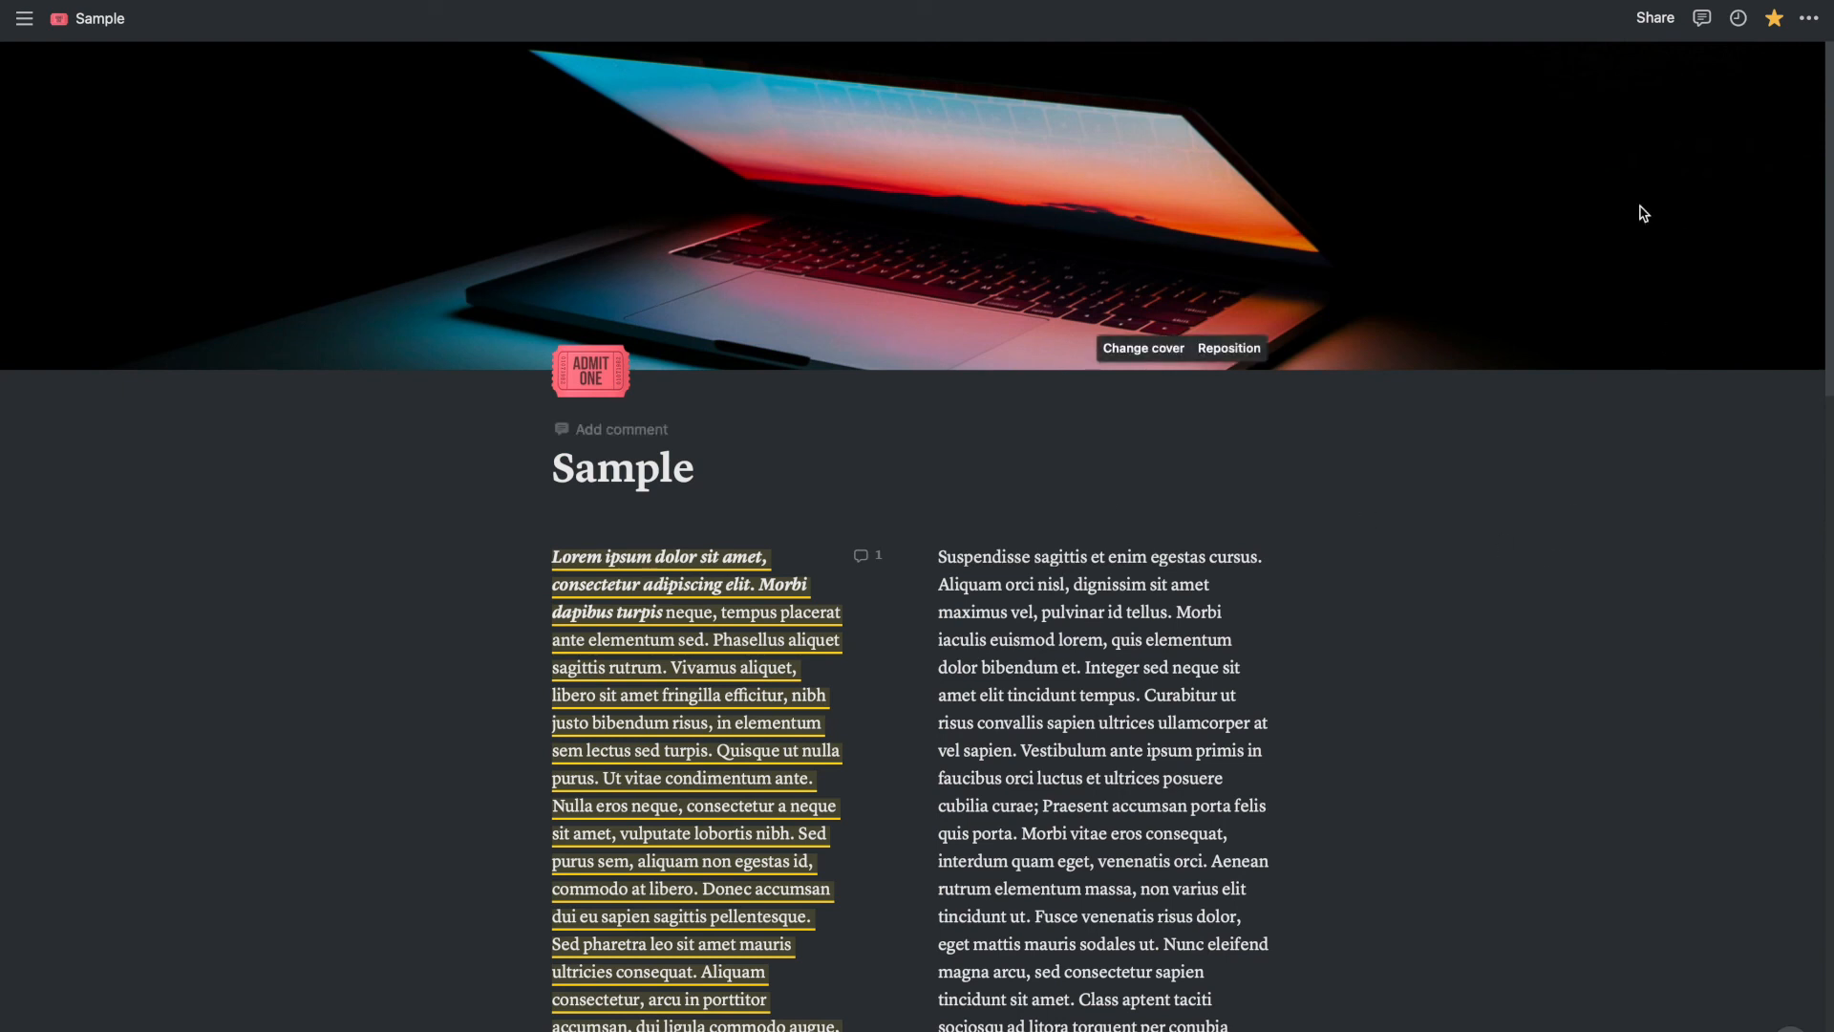
left_click(1651, 21)
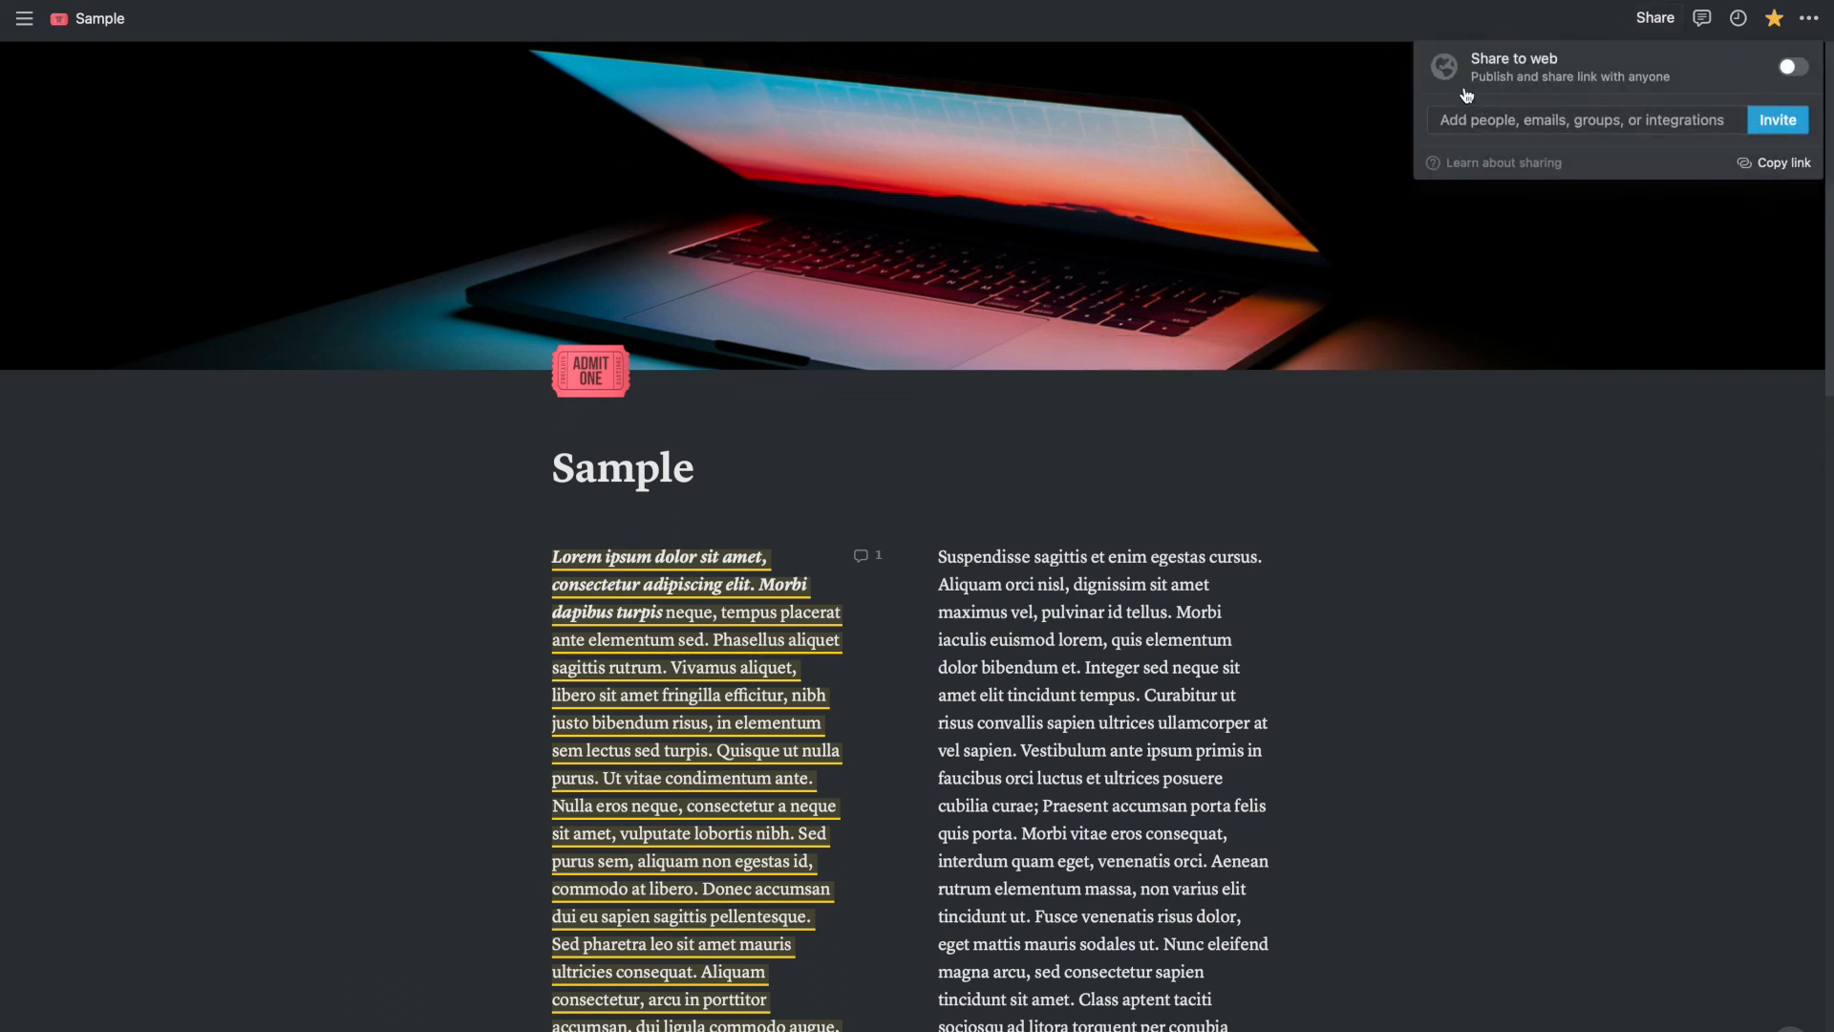
mouse_move(1486, 65)
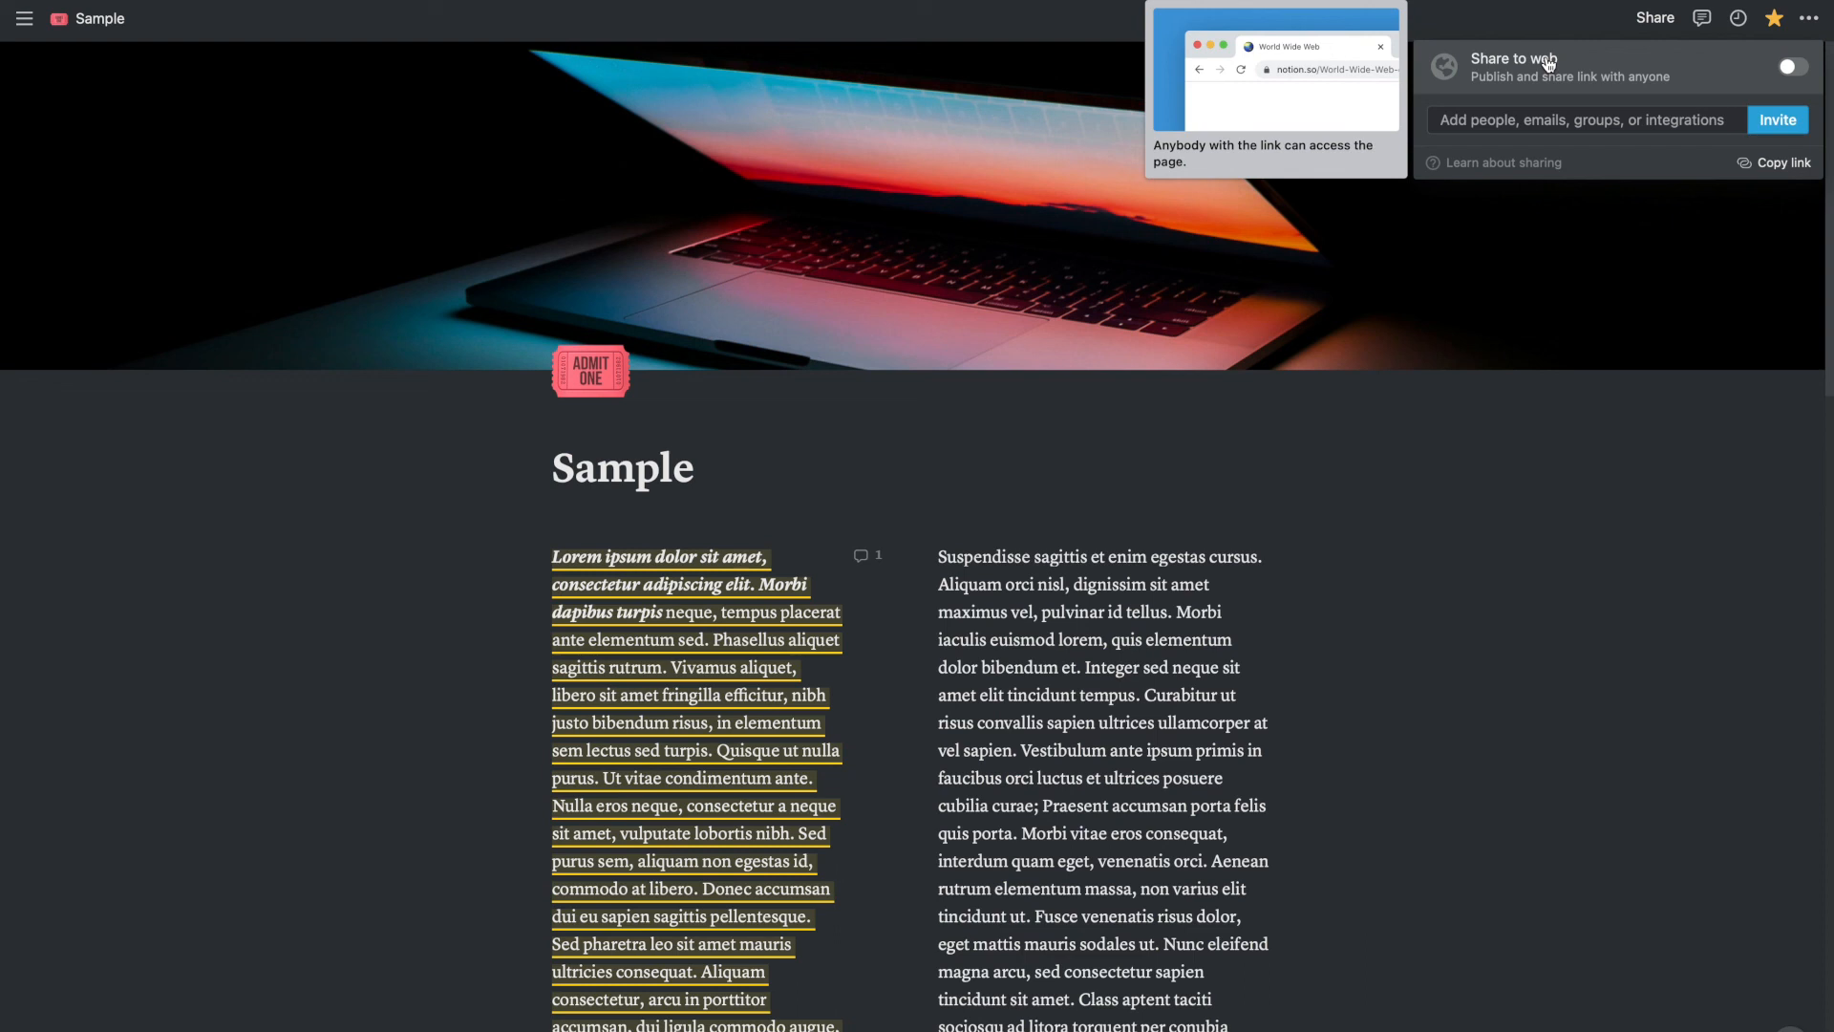
left_click(1793, 66)
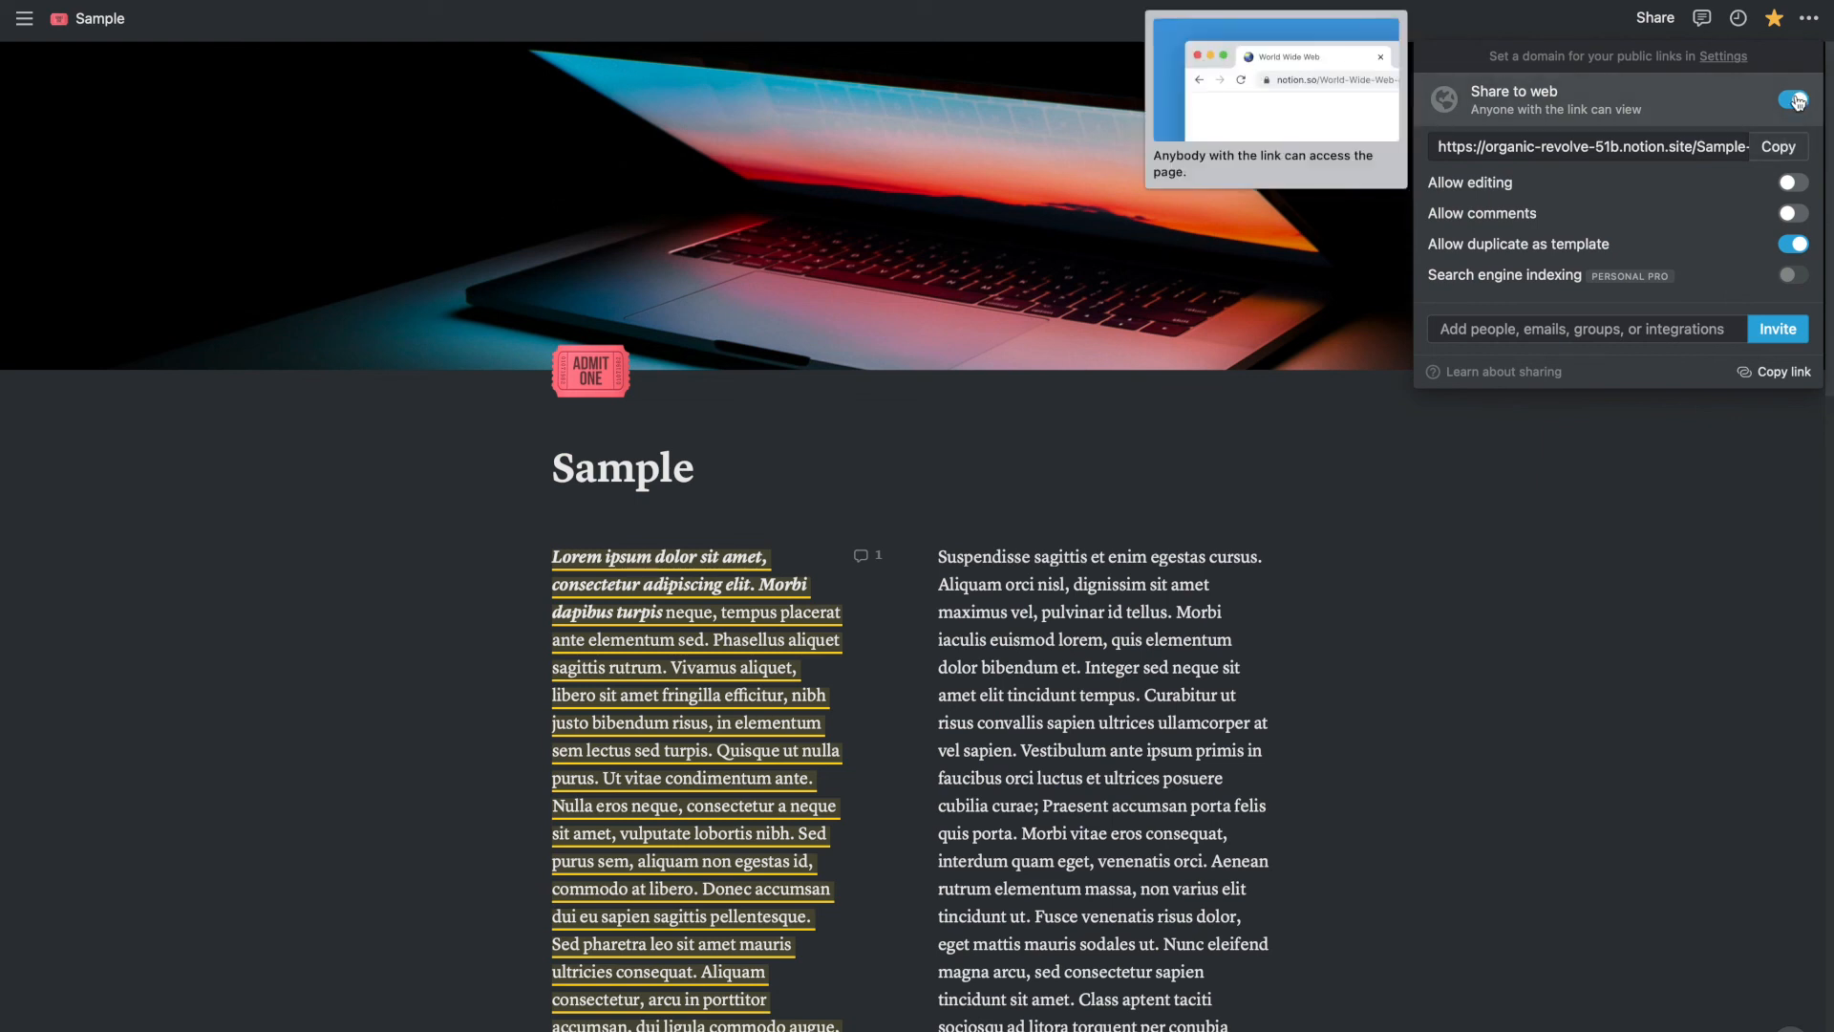
left_click(1793, 99)
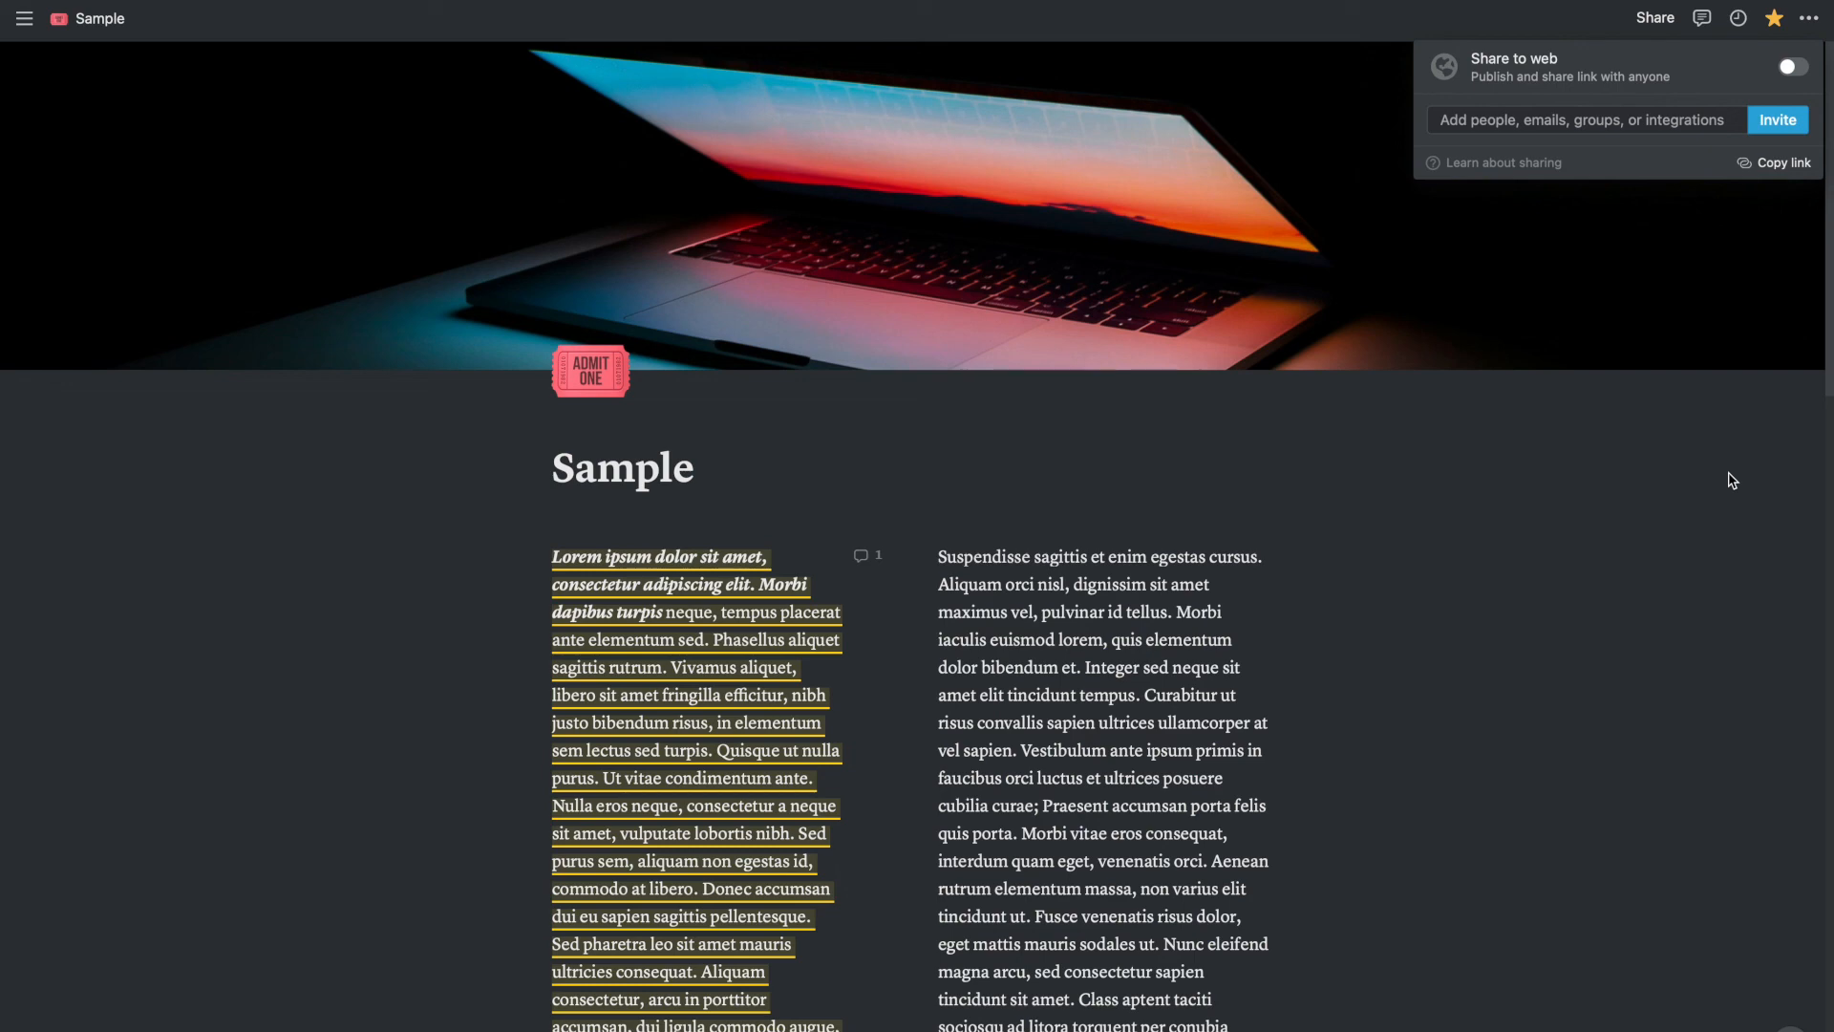
Look at the invitation dialog for the Sample page and close the sharing options without inviting anyone.
left_click(1485, 122)
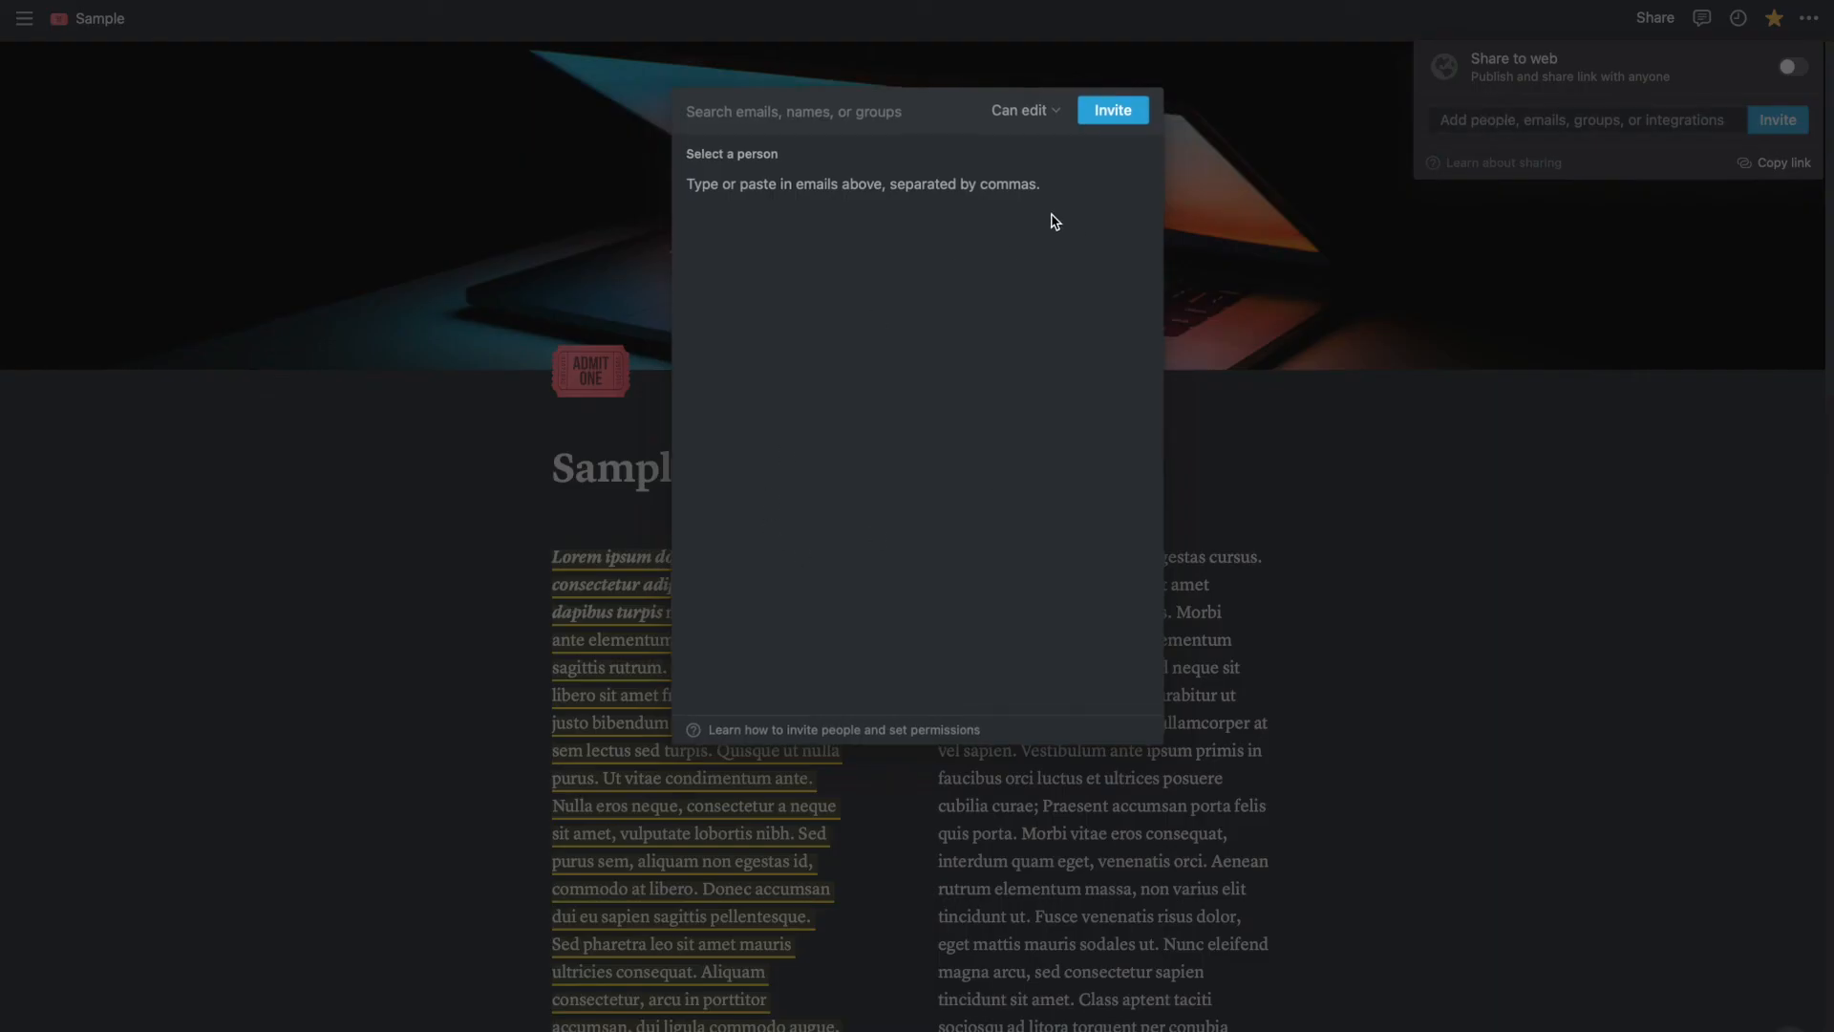
left_click(1323, 453)
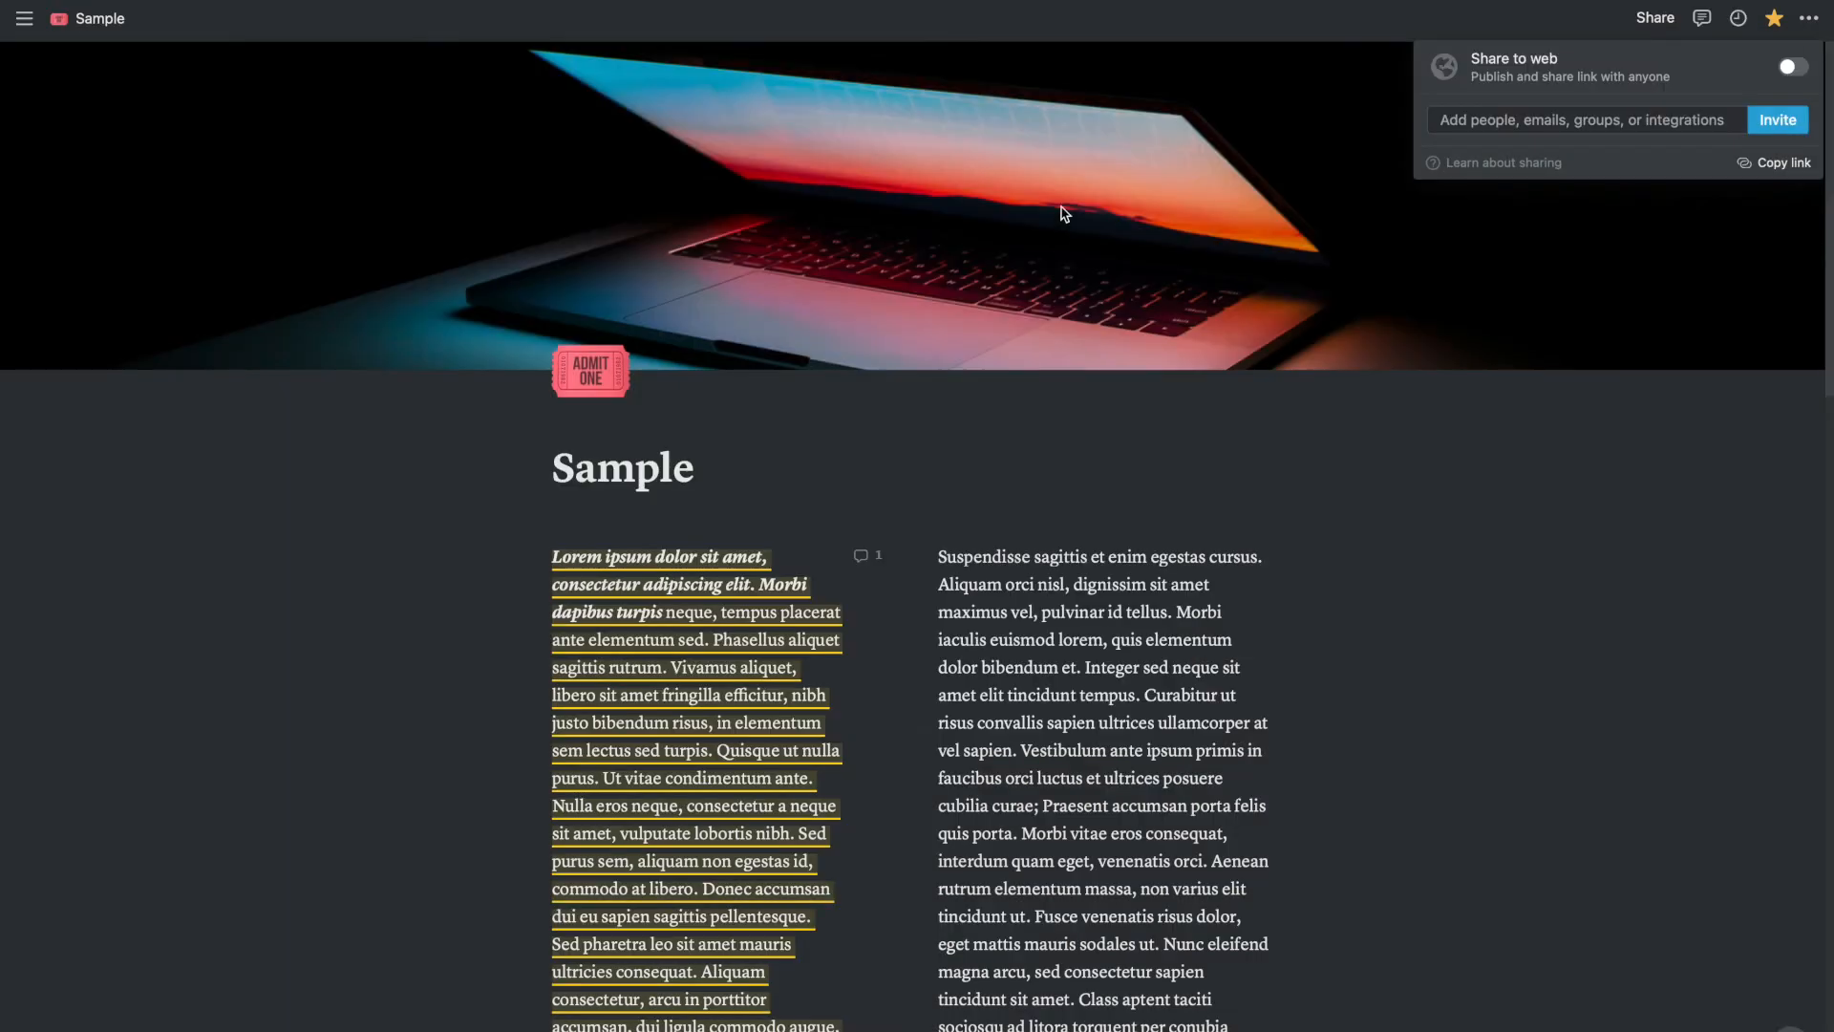
left_click(1641, 532)
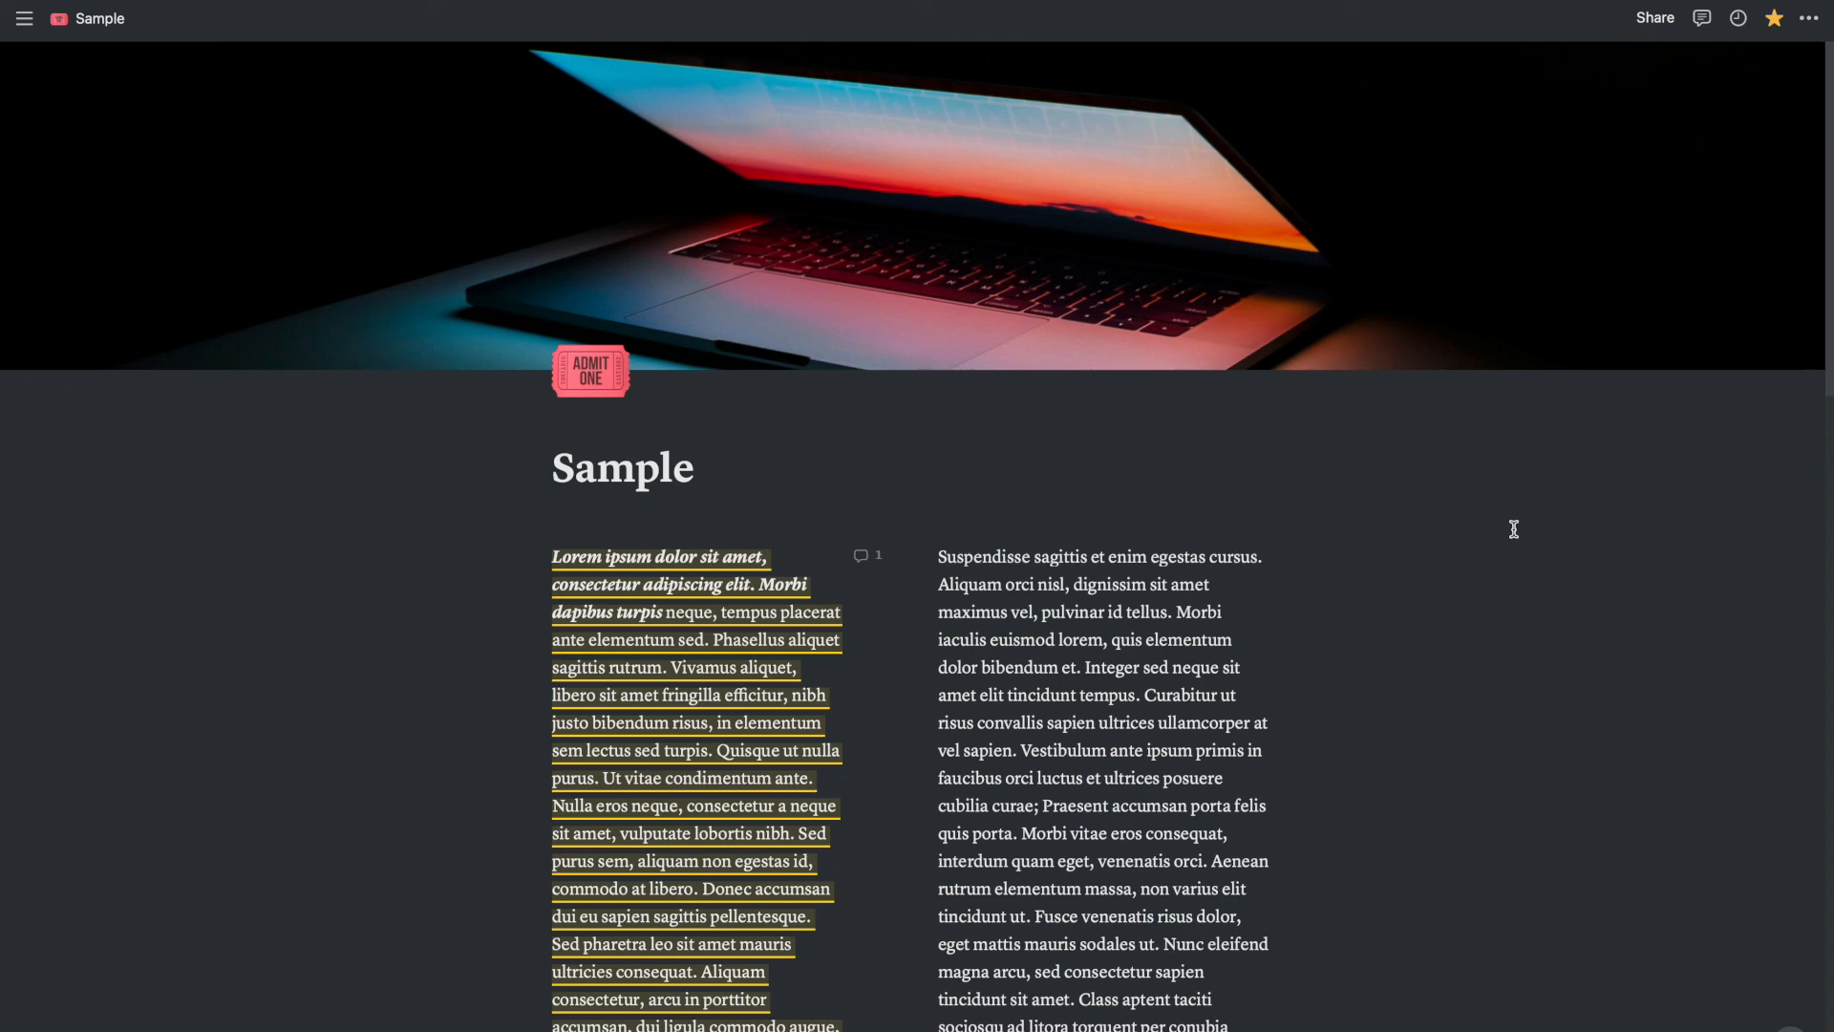
scroll(1514, 529, "down", 4)
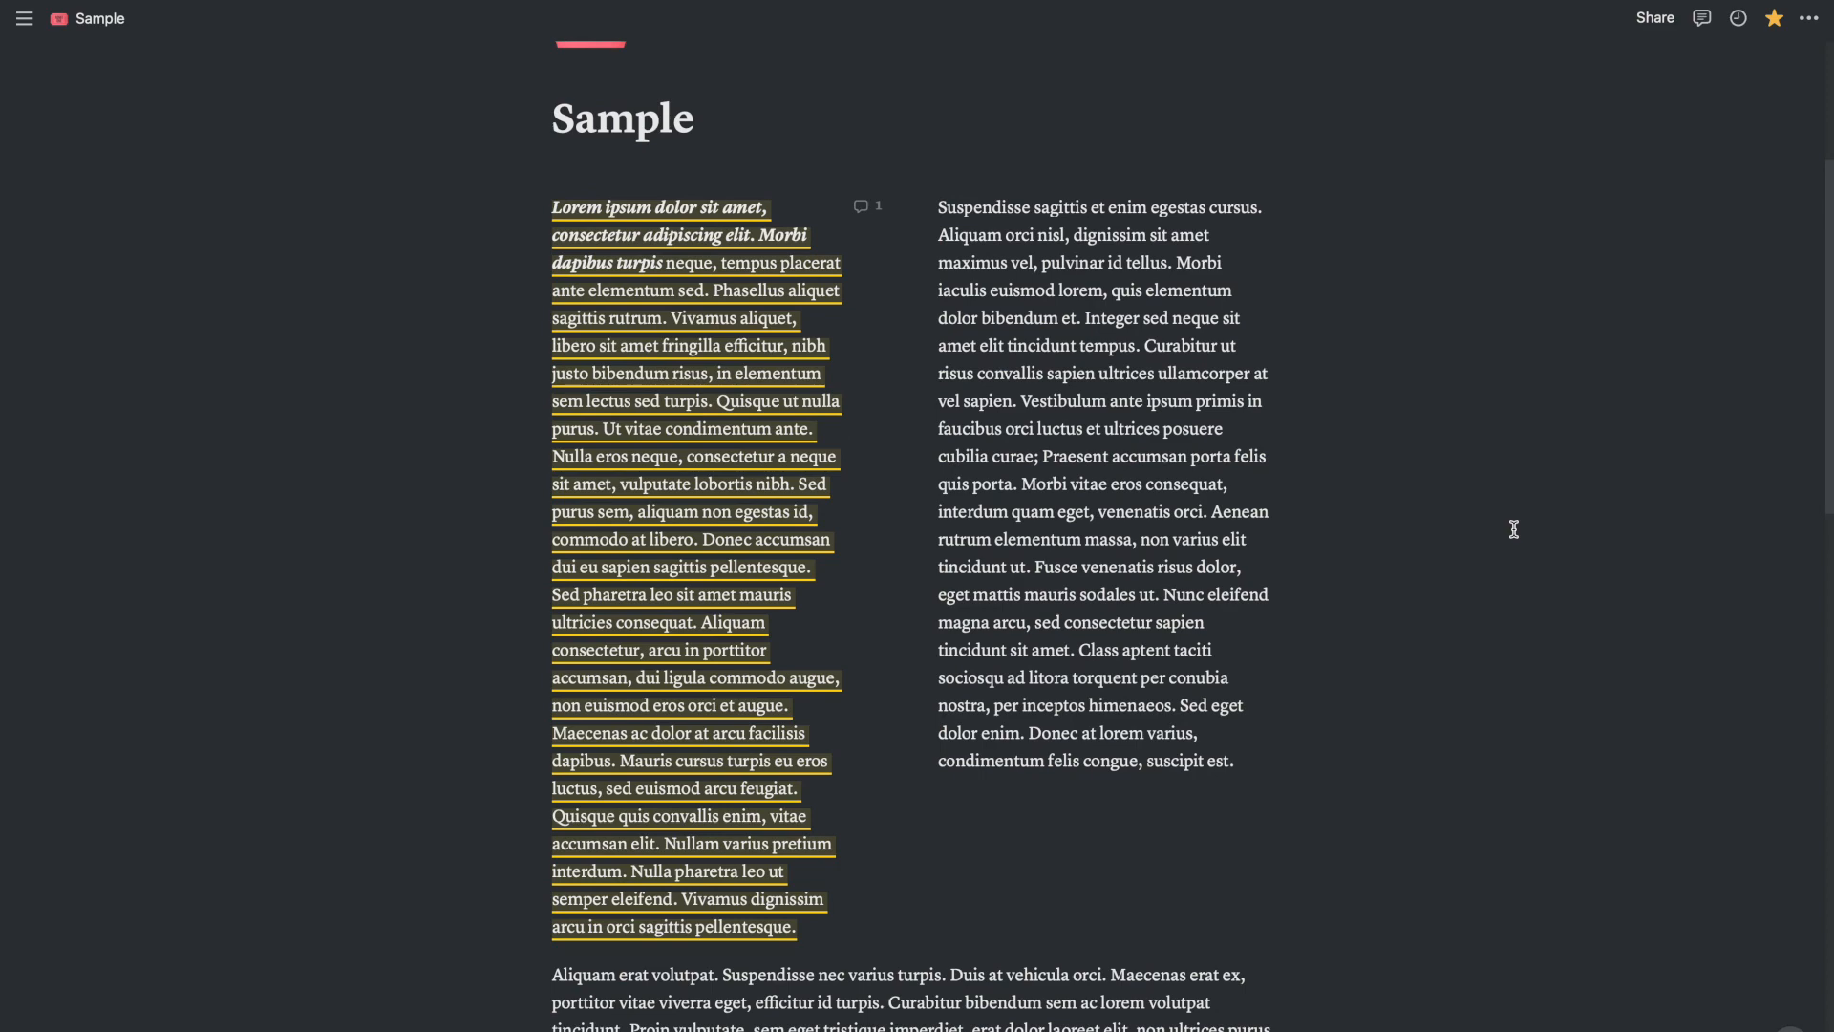
scroll(1514, 529, "up", 4)
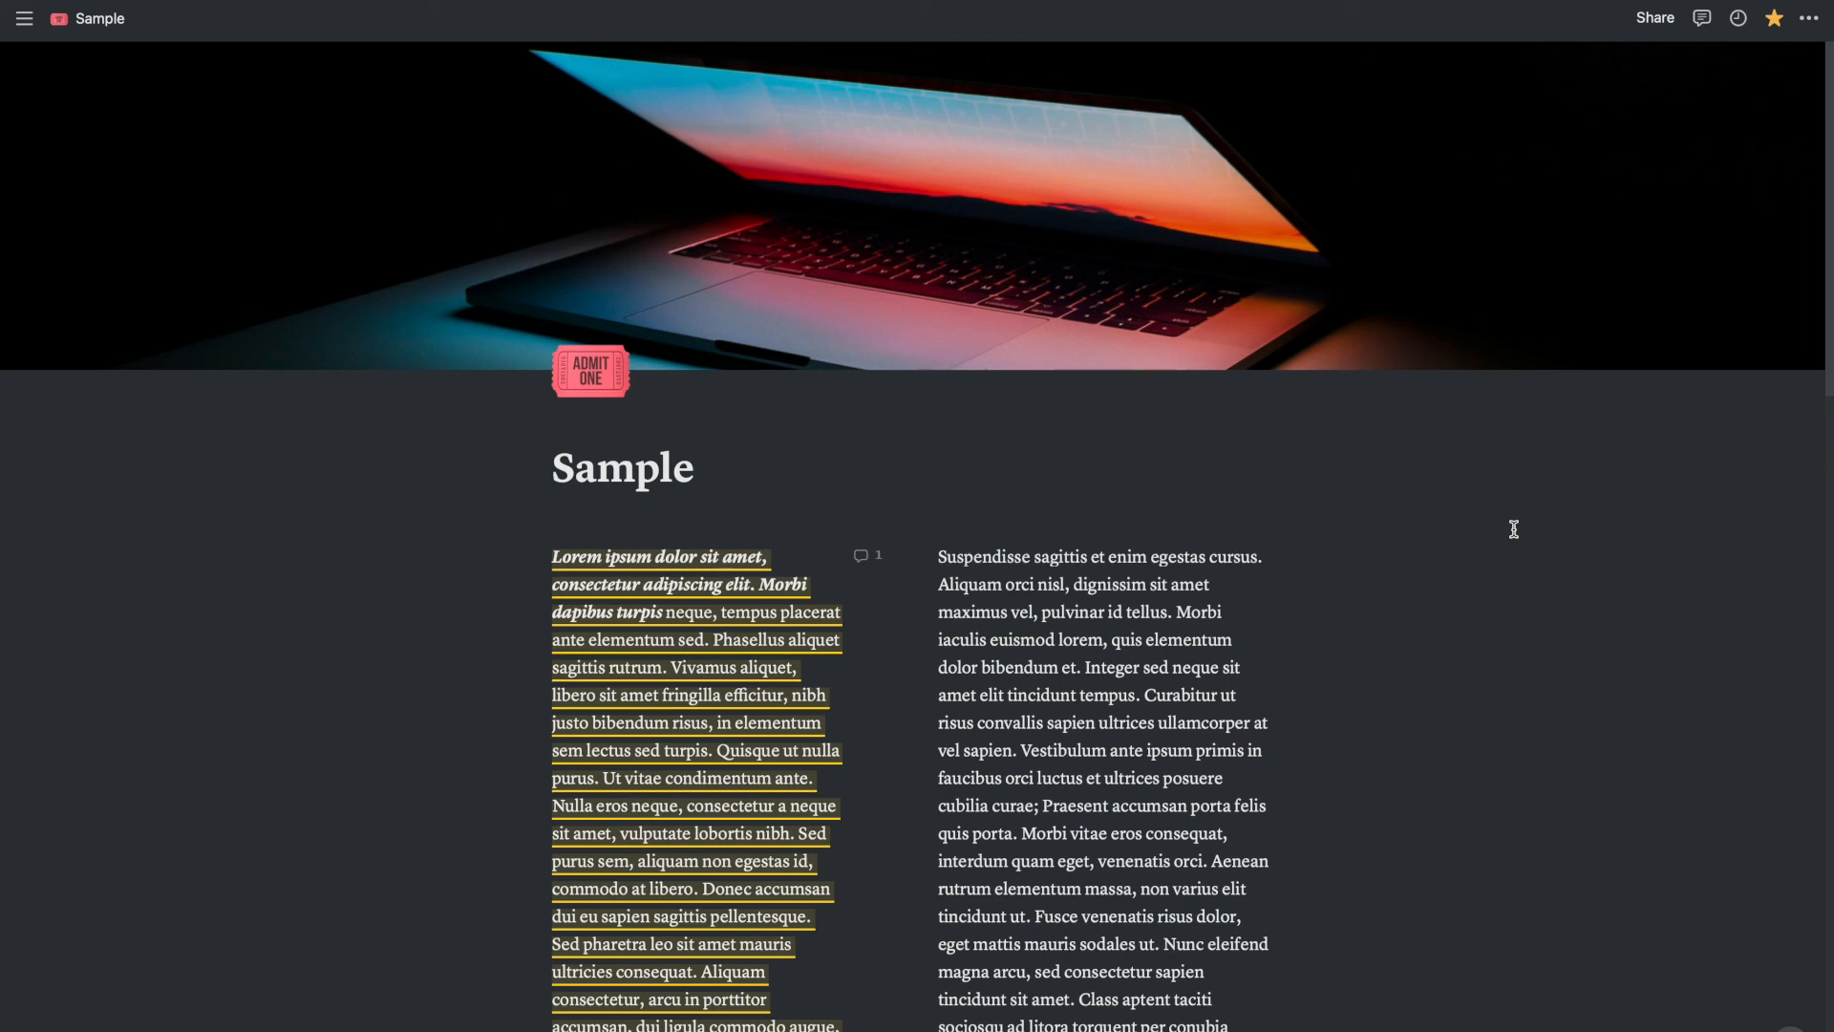
scroll(1514, 530, "down", 2)
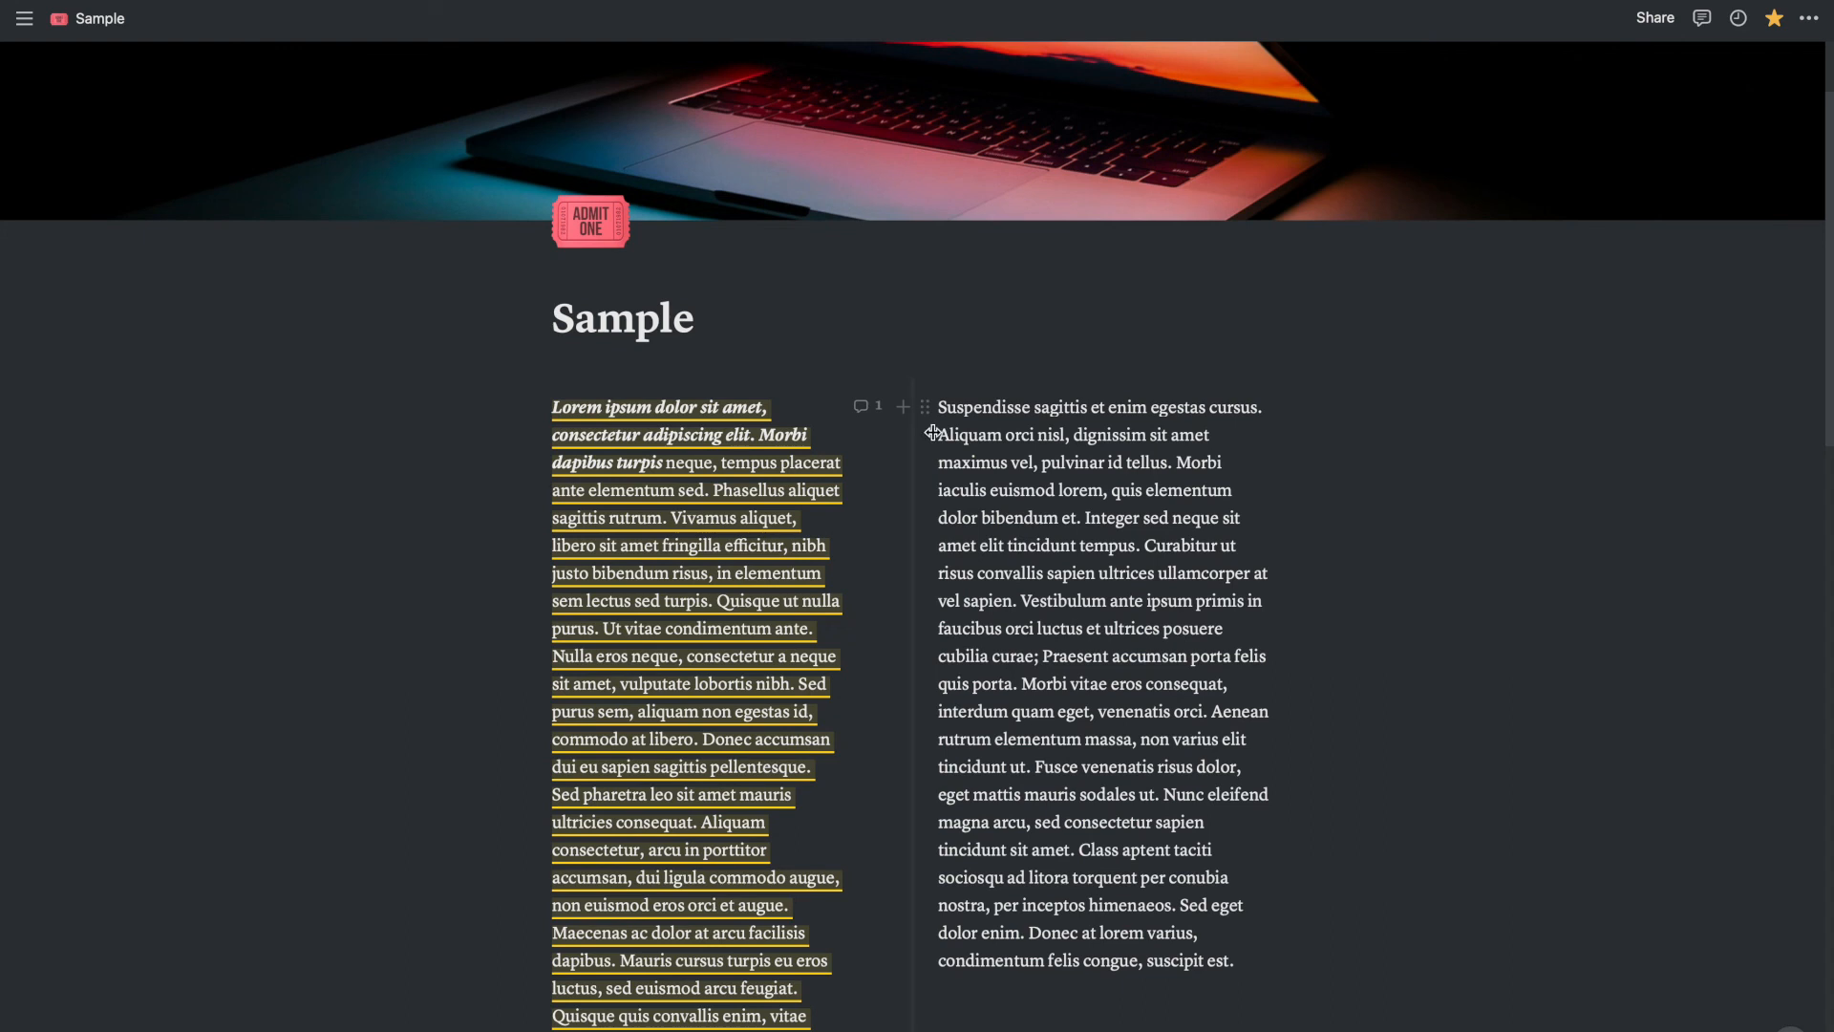
left_click_drag(940, 408, 1211, 435)
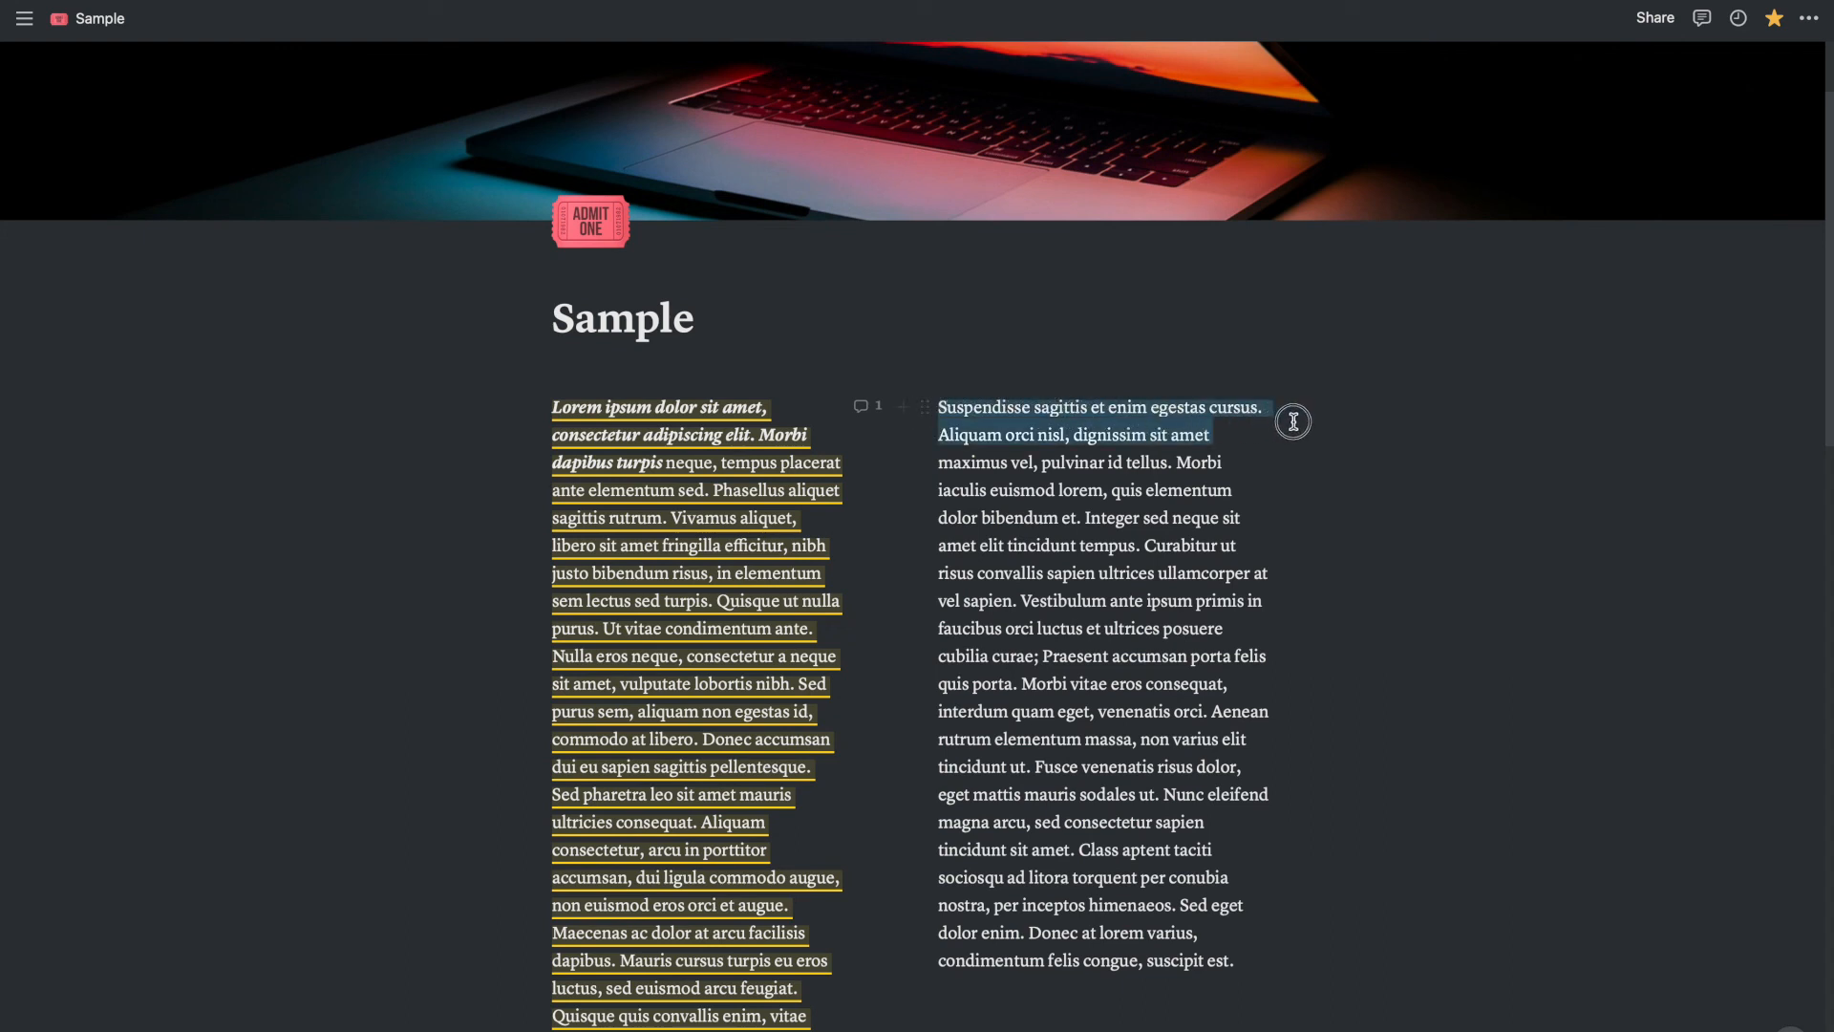
left_click(1573, 476)
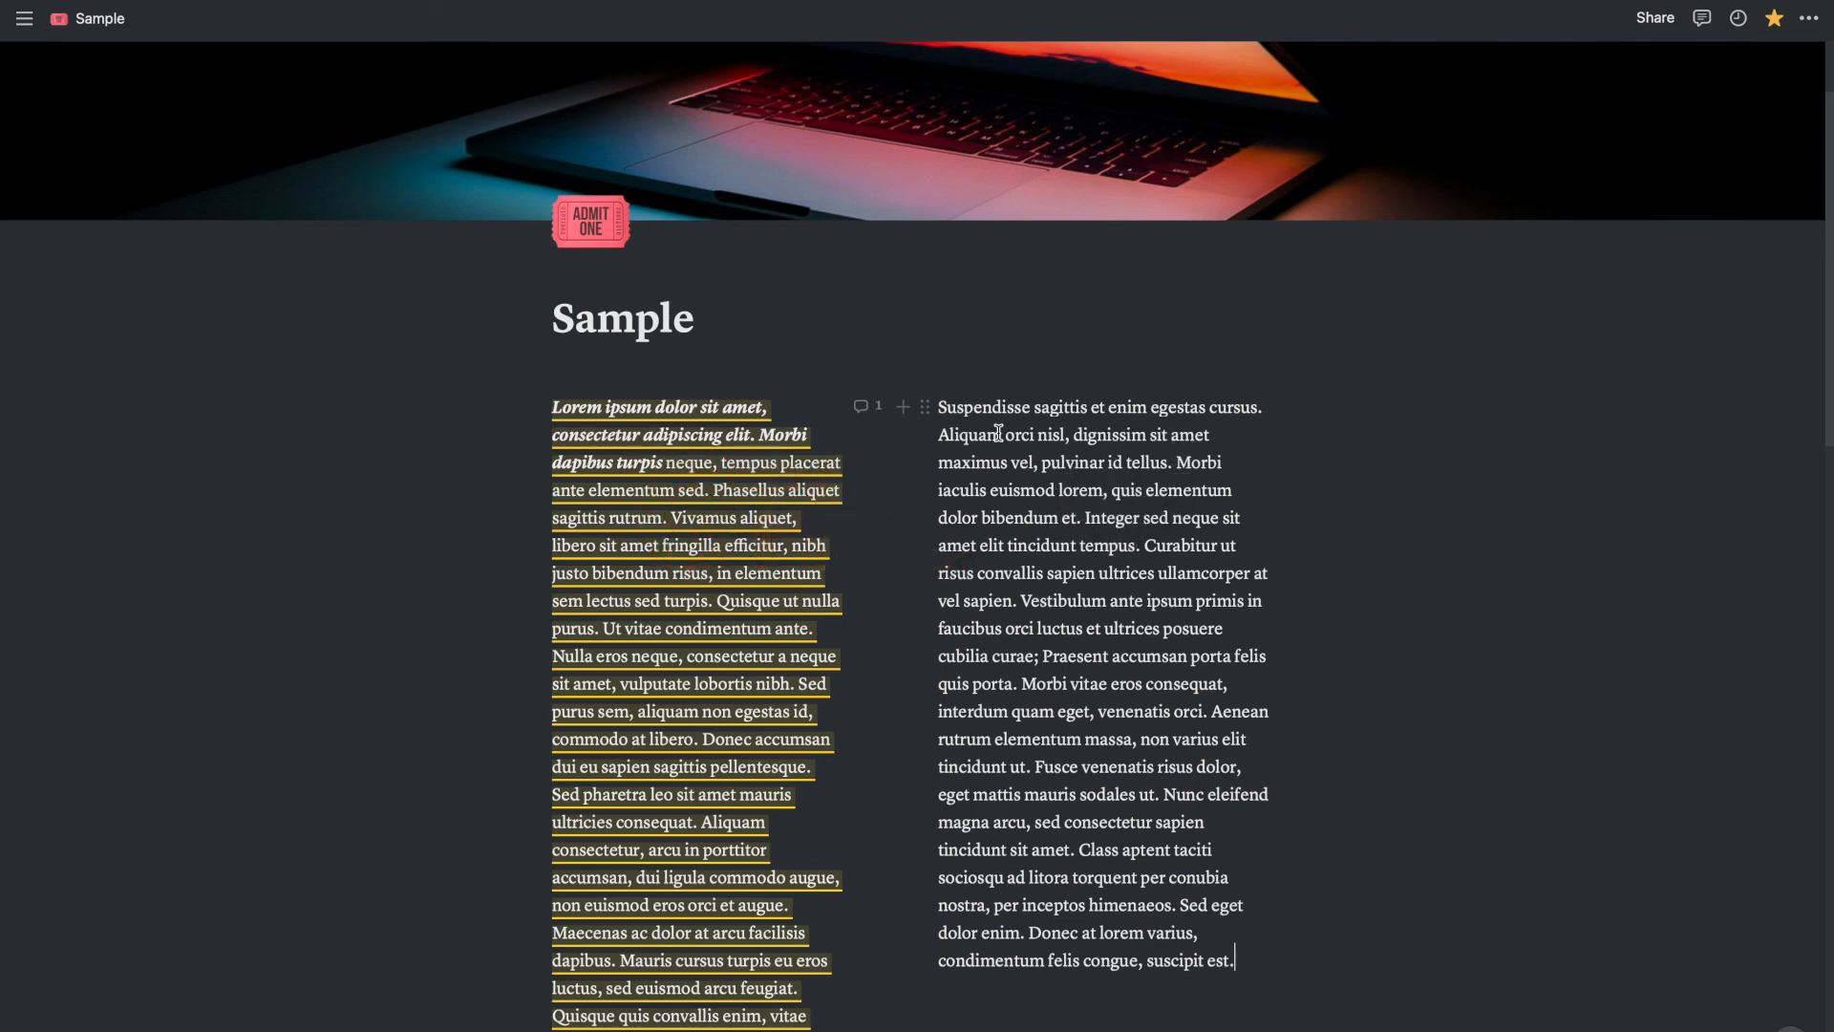
Zoom in on the Sample page and look through it from the cover image to the bulleted list and back.
key("super+plus")
key("super+plus")
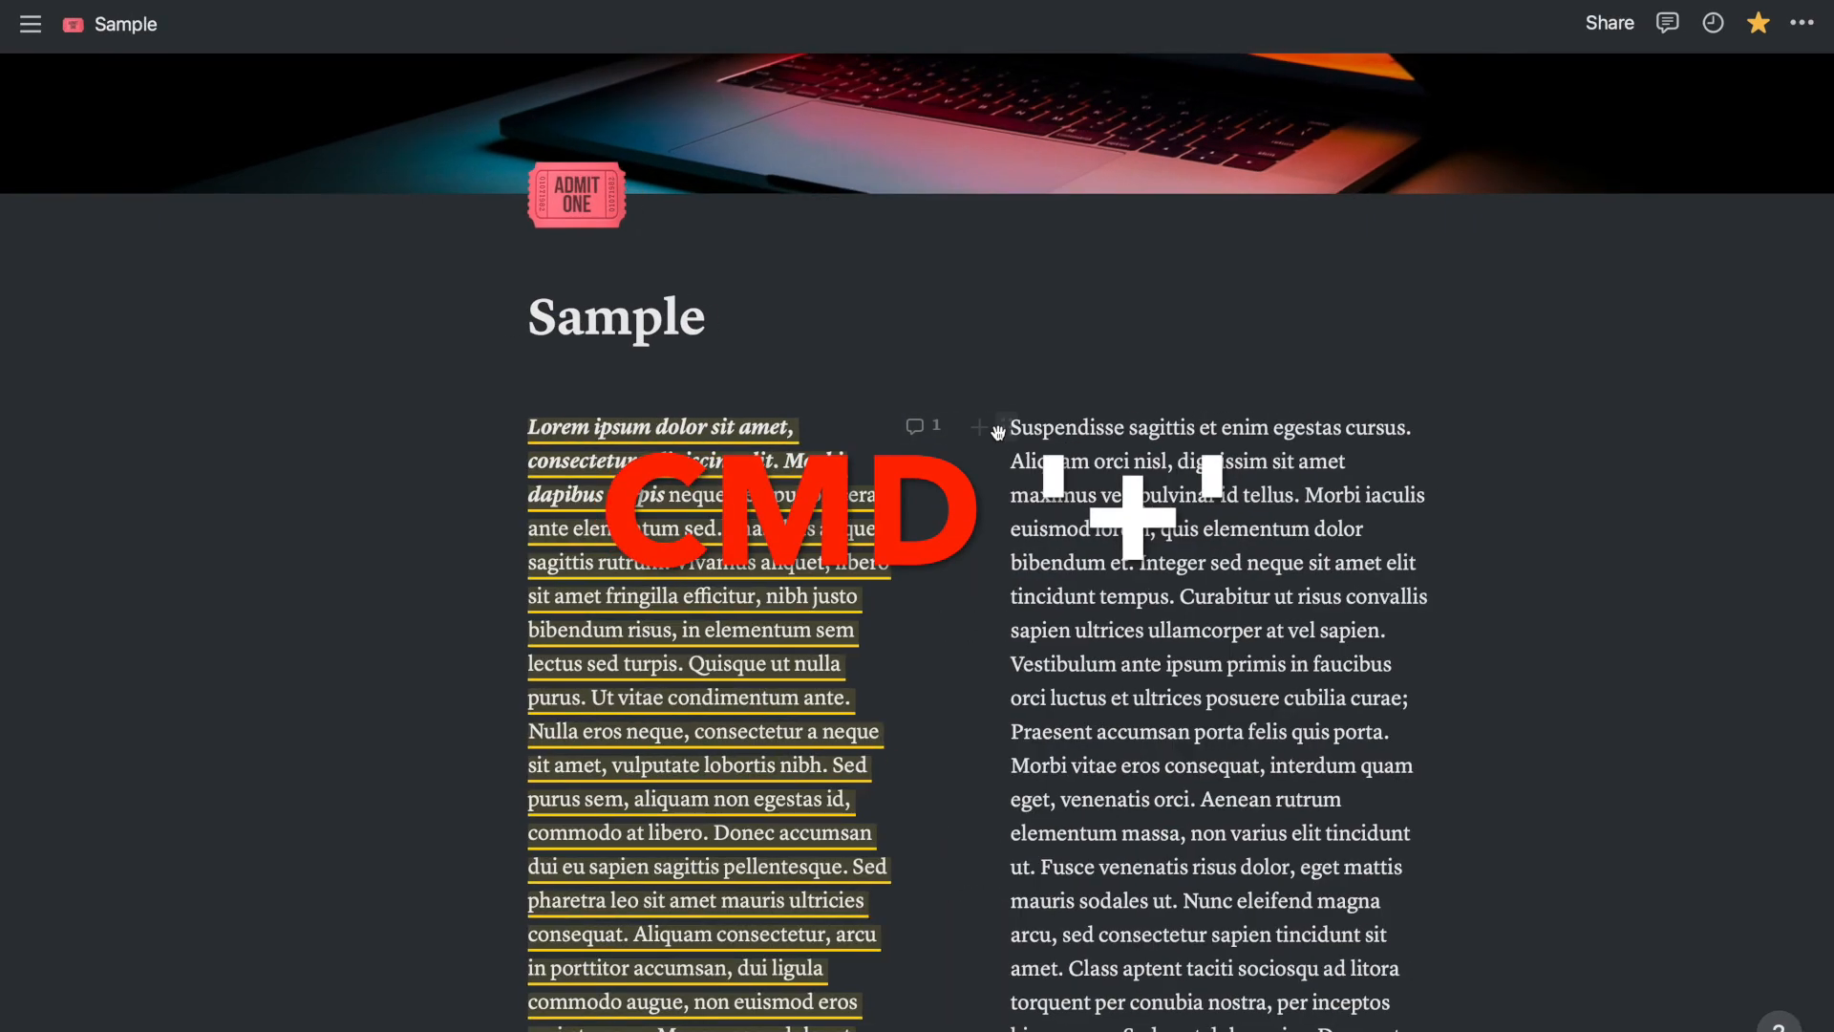
key("super+plus")
key("super+plus")
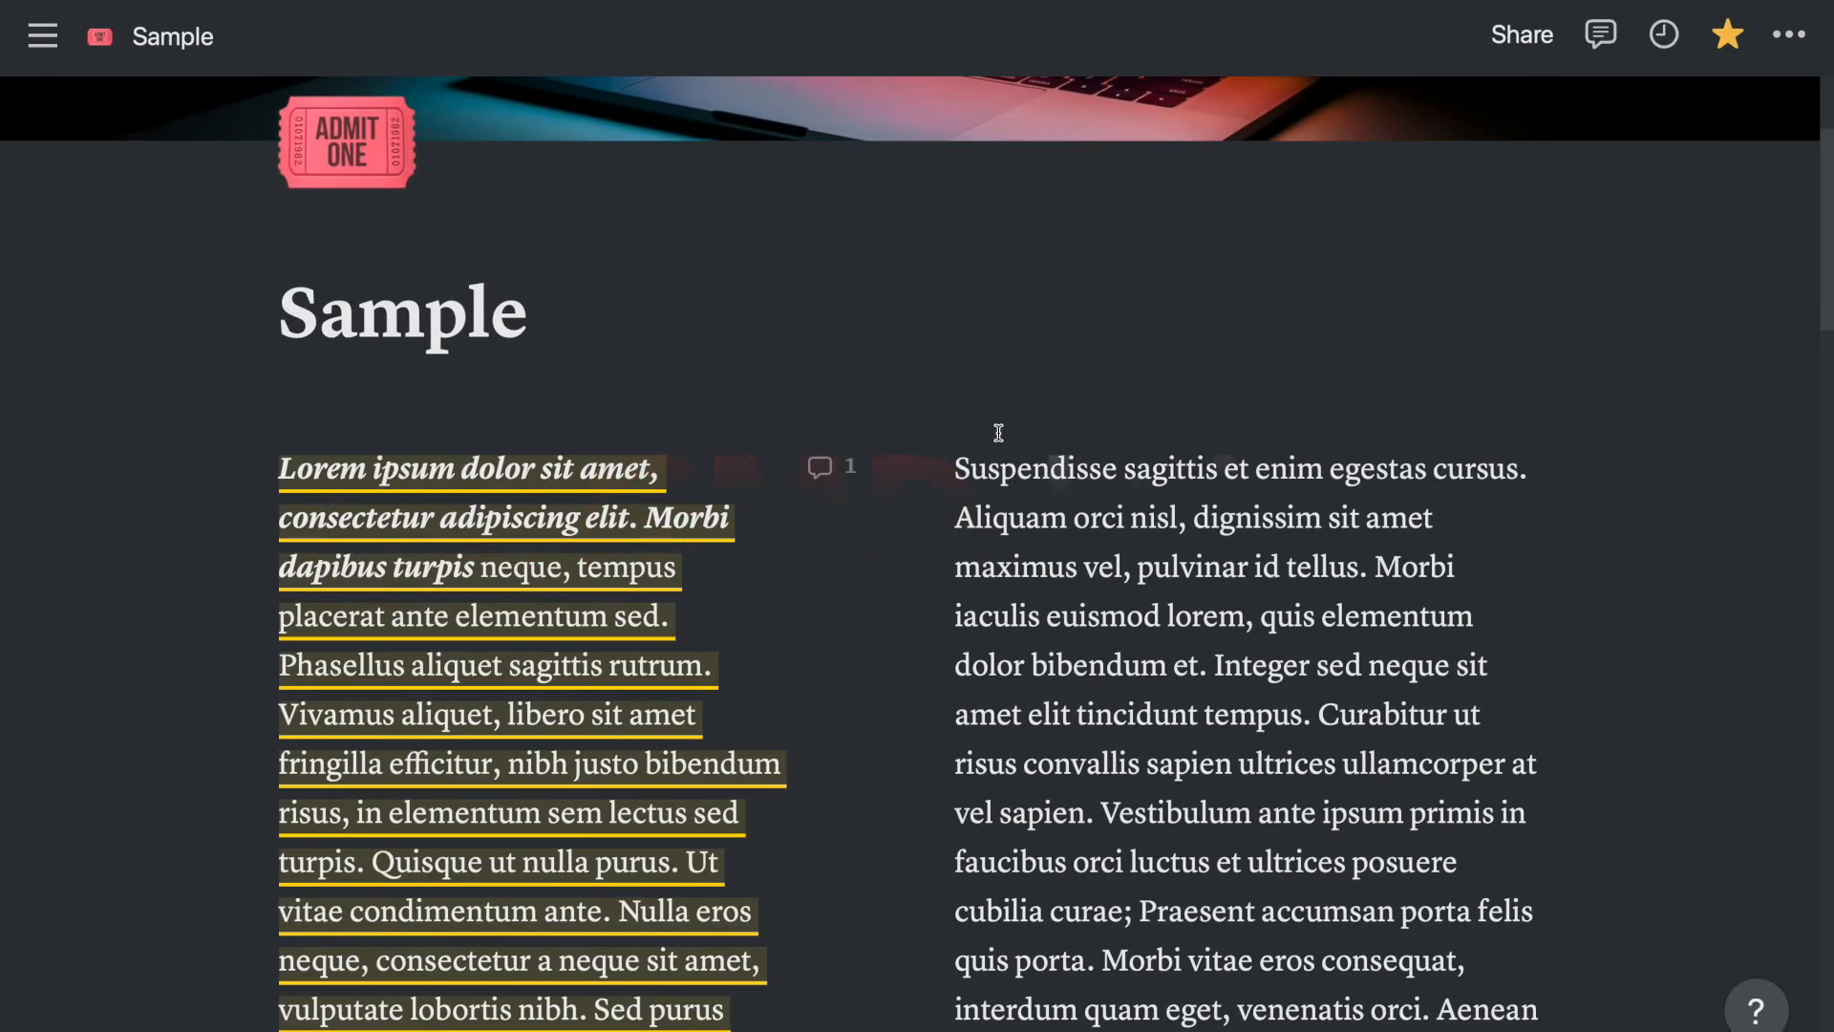
scroll(1106, 411, "up", 3)
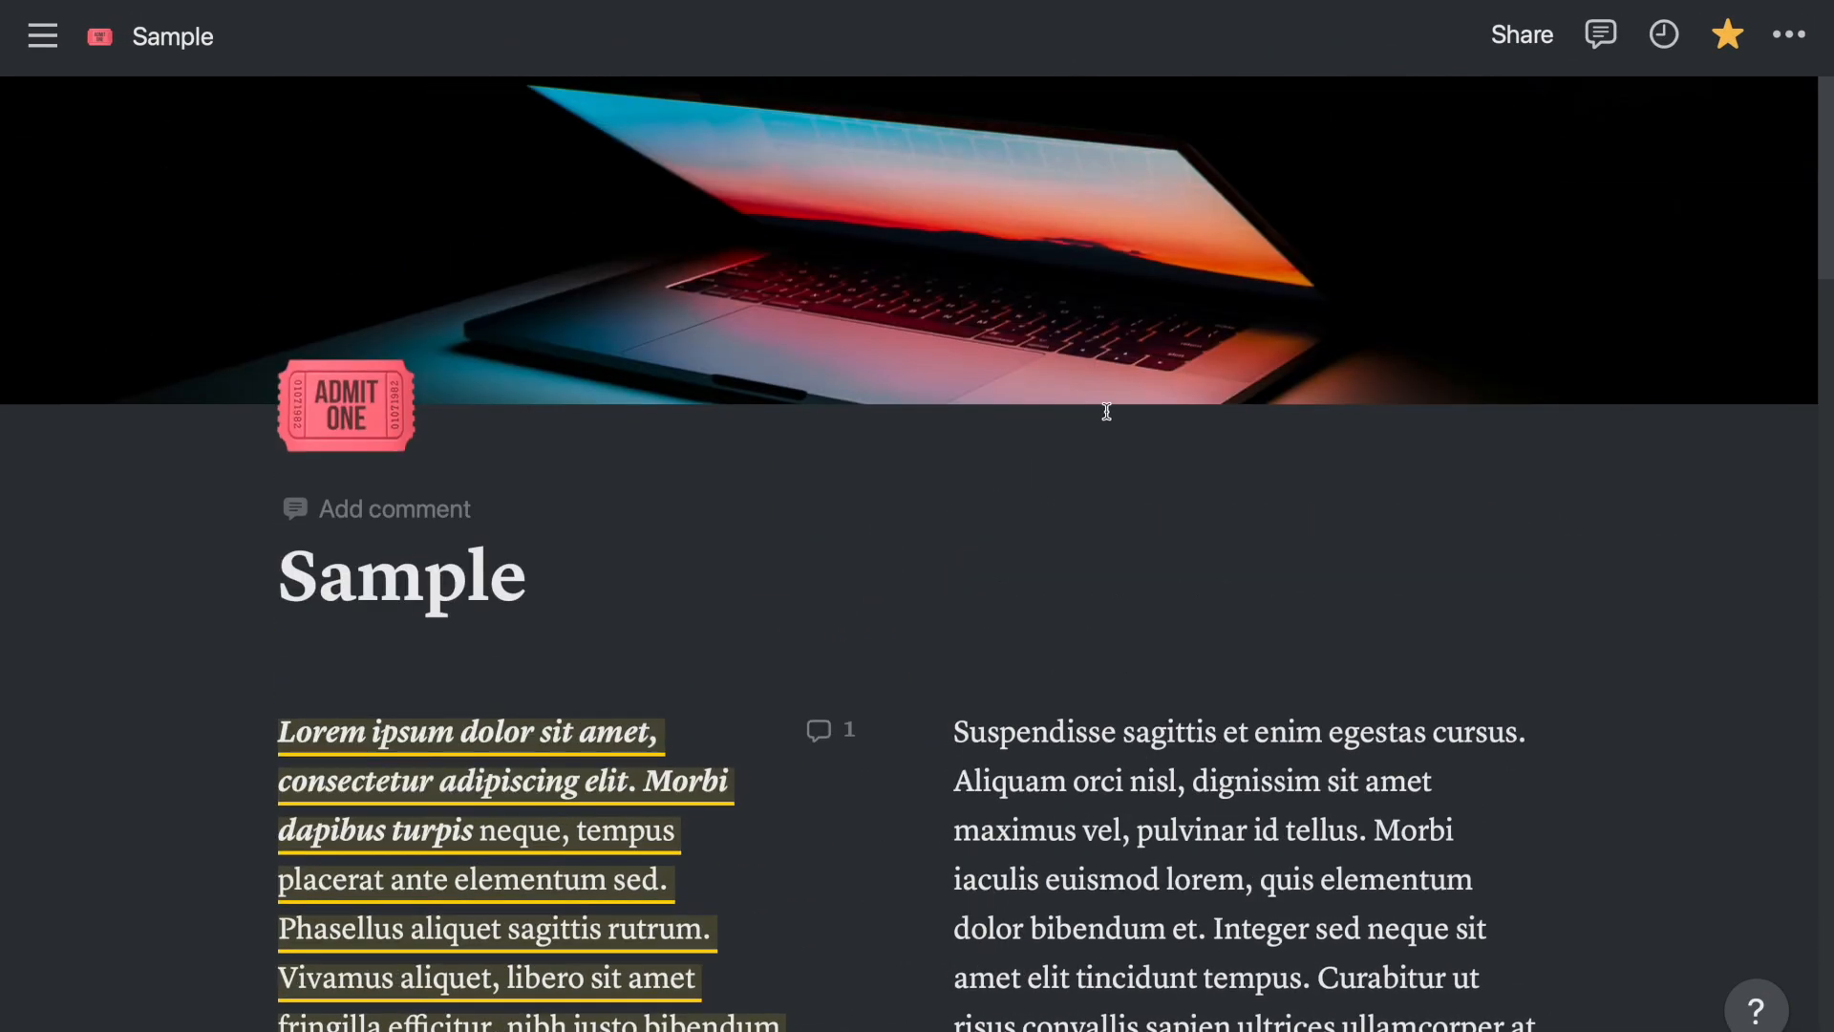
scroll(1106, 410, "down", 15)
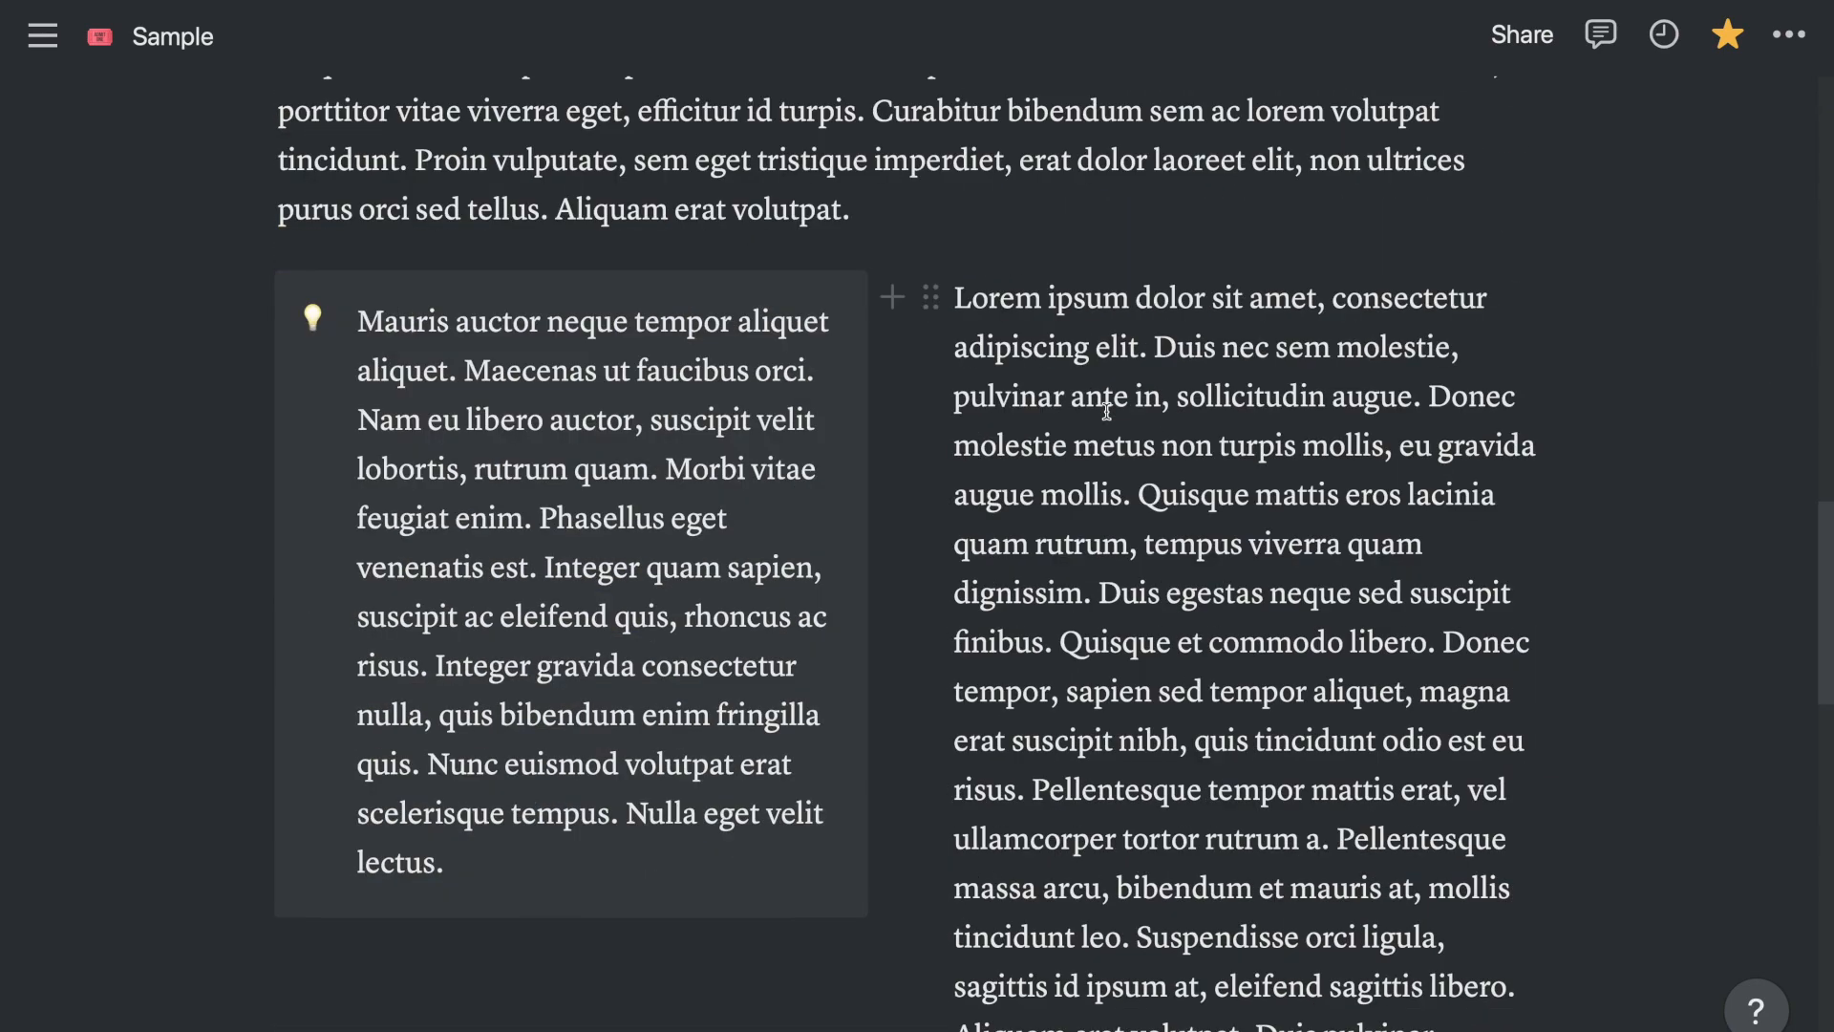
scroll(1106, 411, "down", 4)
scroll(1106, 410, "down", 16)
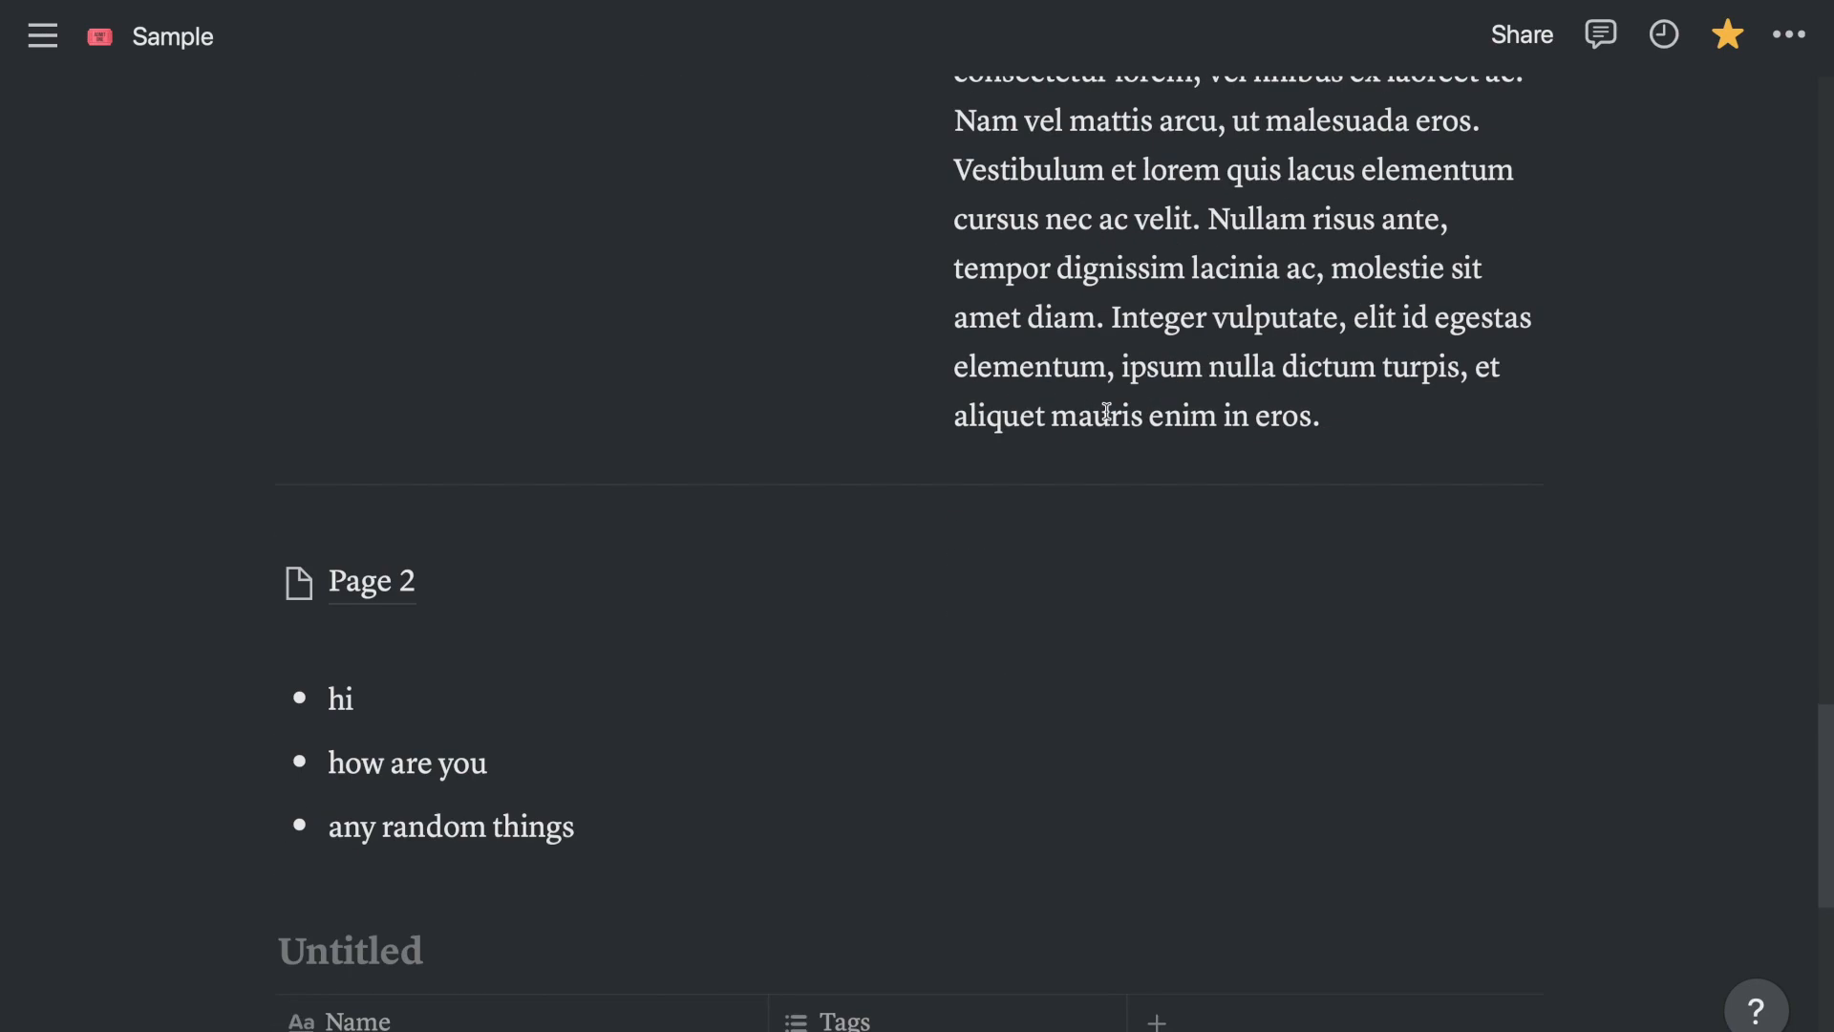
scroll(1106, 416, "up", 20)
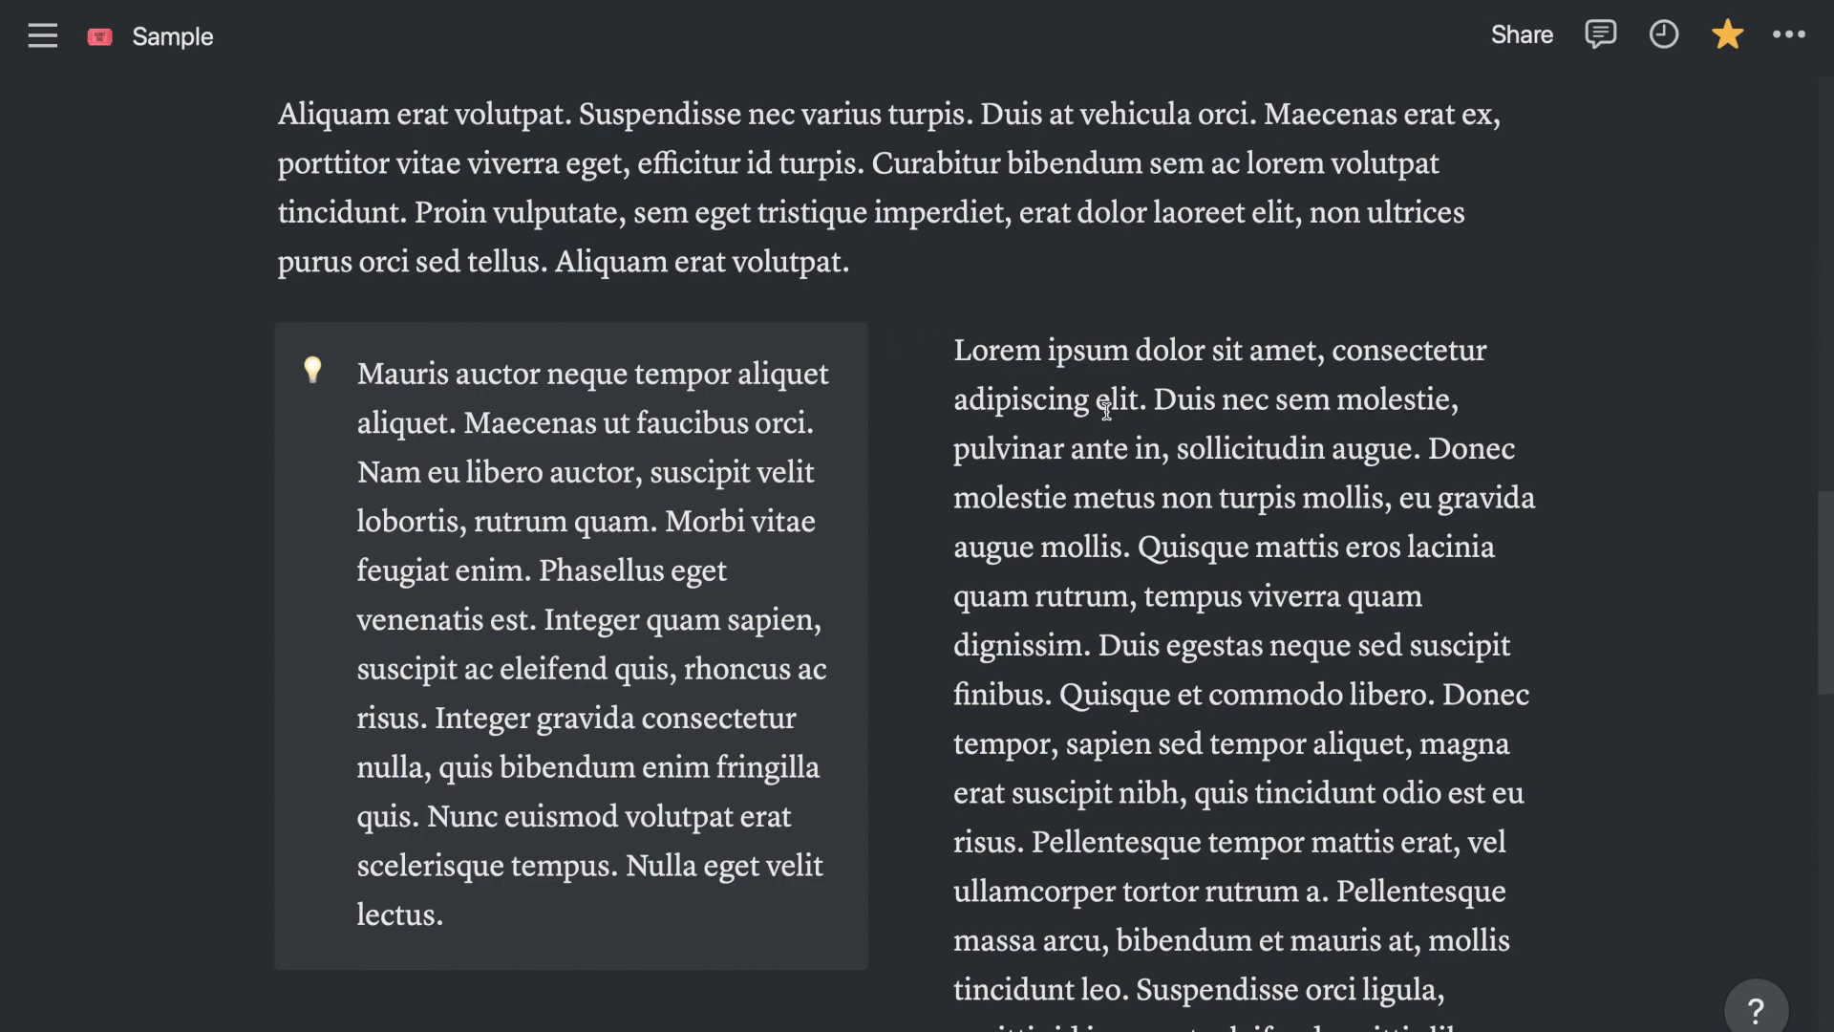
scroll(1106, 411, "up", 8)
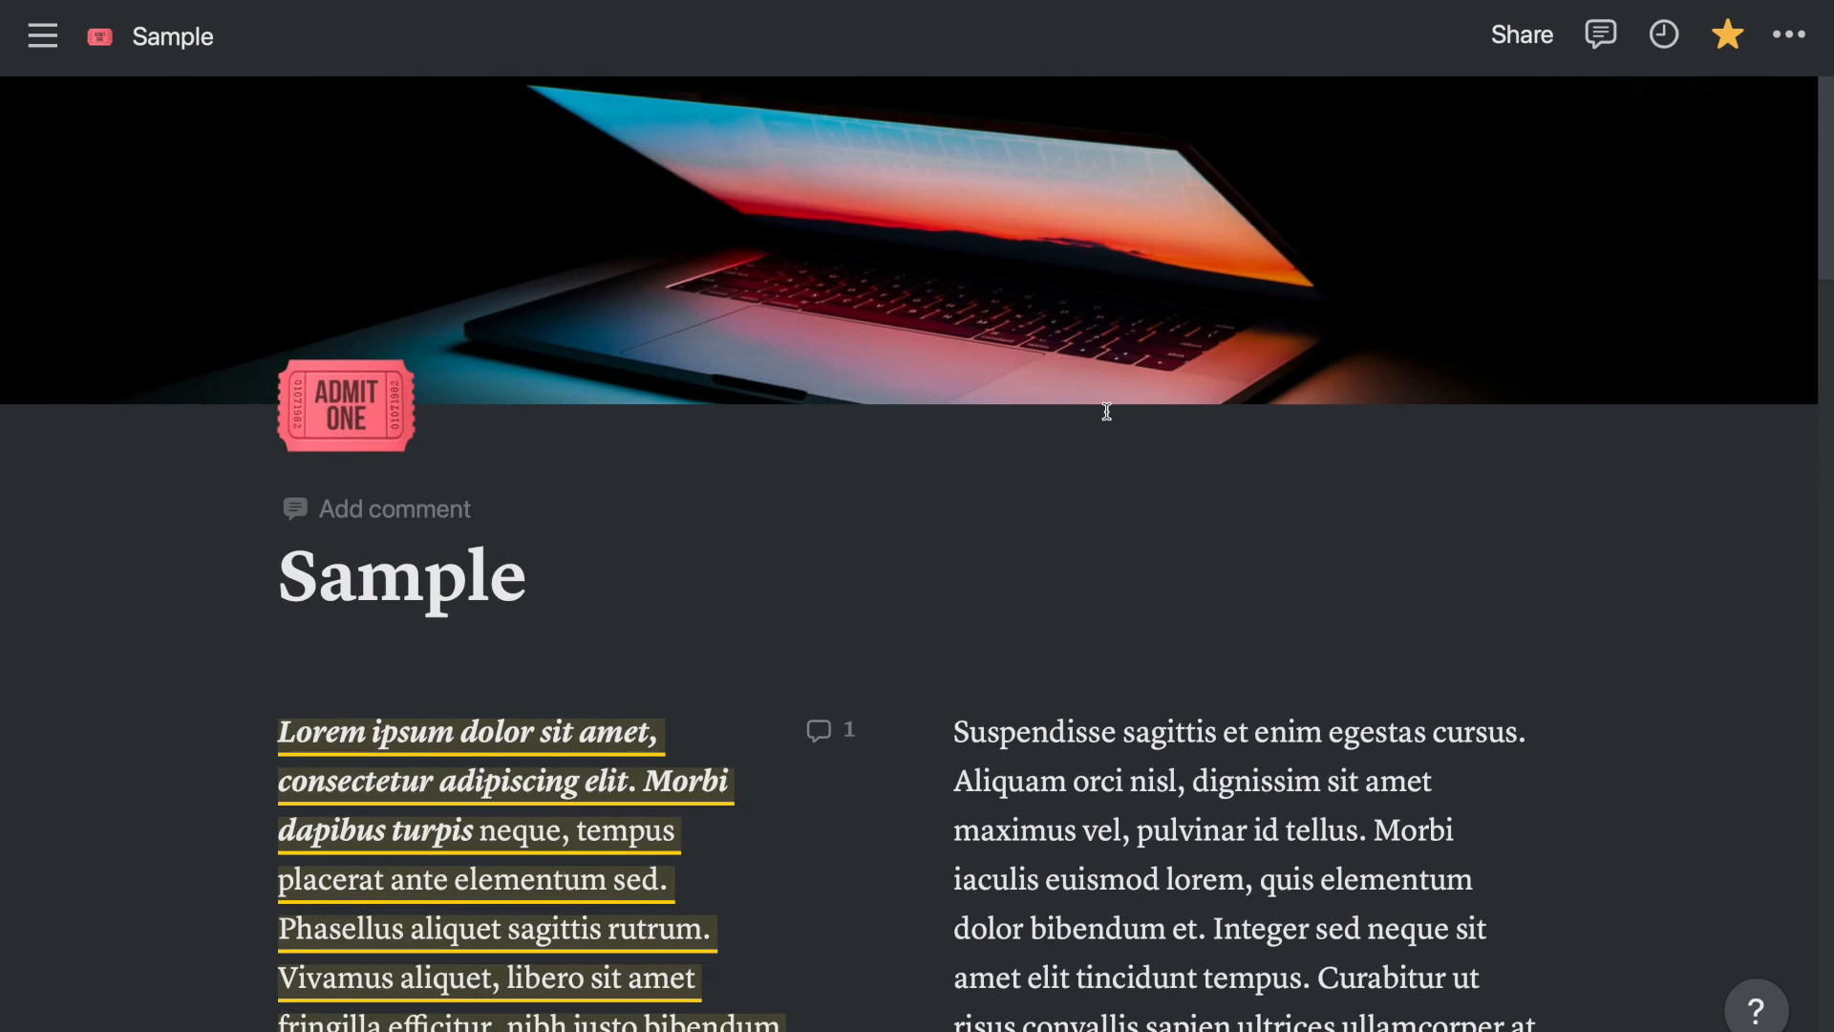
Zoom the Sample page back out and look through it down to the untitled table.
key("super+minus")
key("super+minus")
key("super+minus")
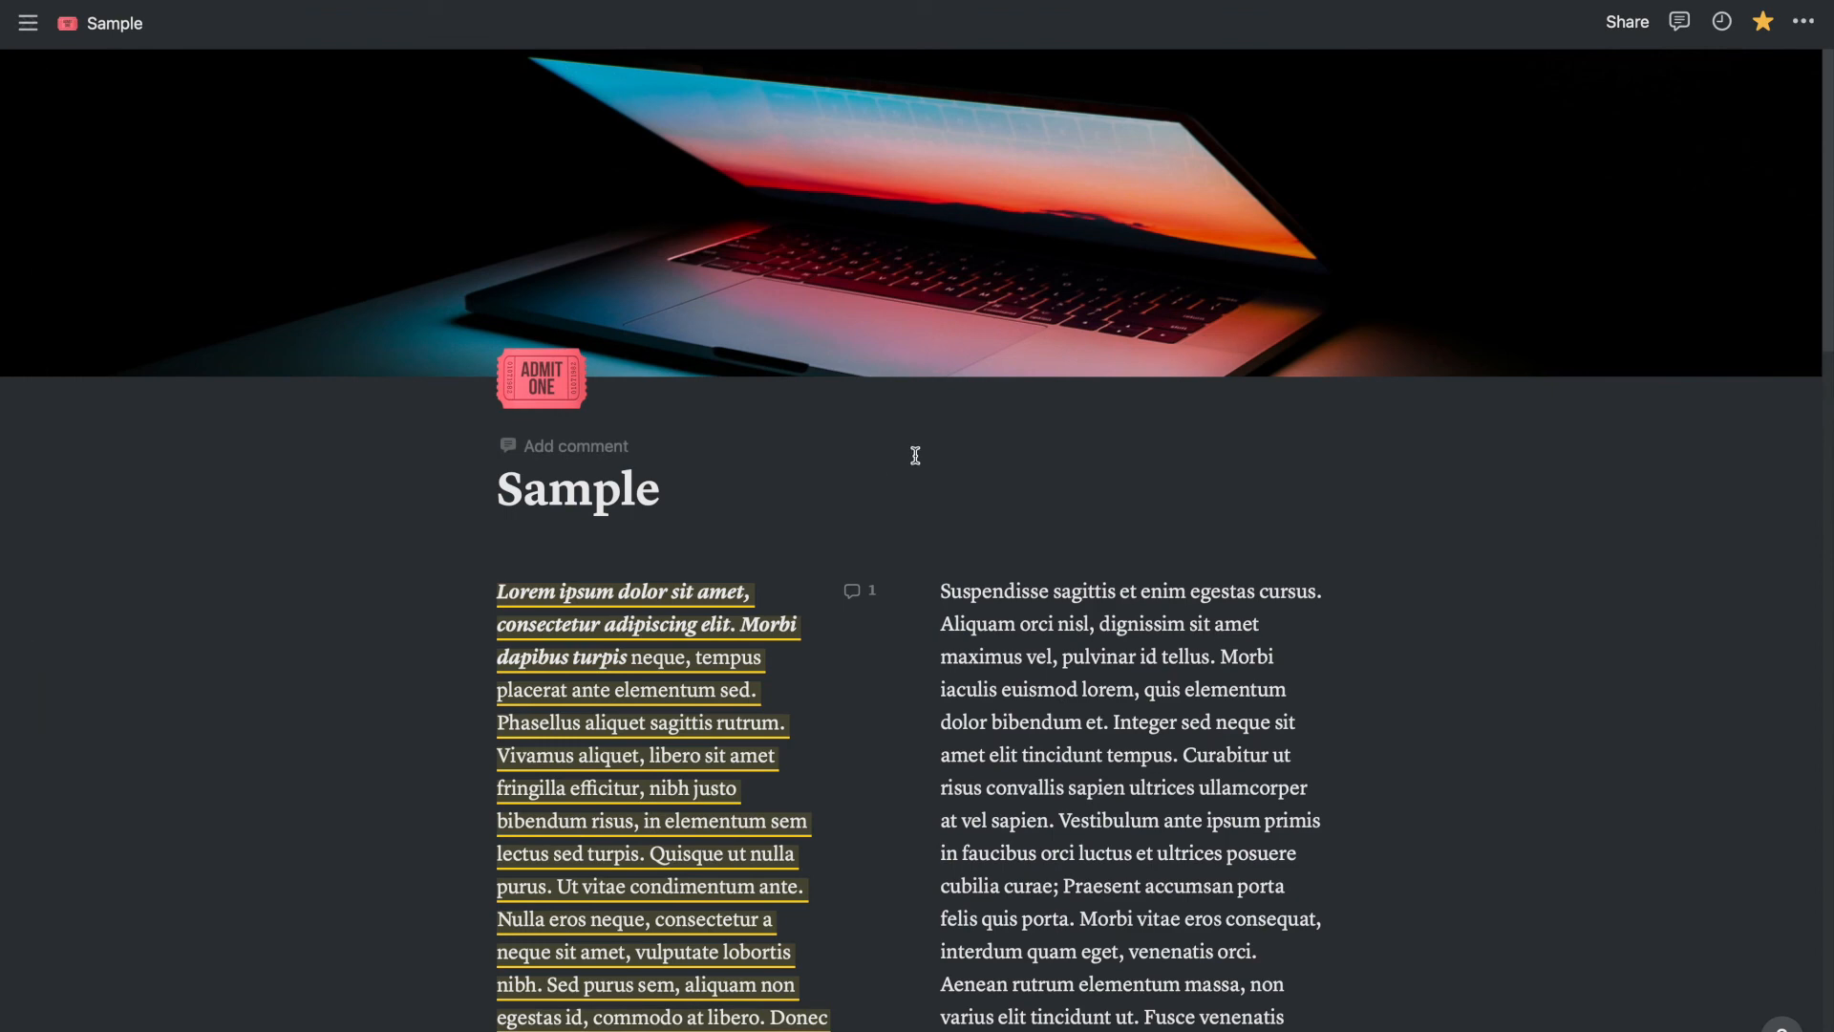
scroll(1045, 422, "down", 15)
scroll(1007, 417, "down", 10)
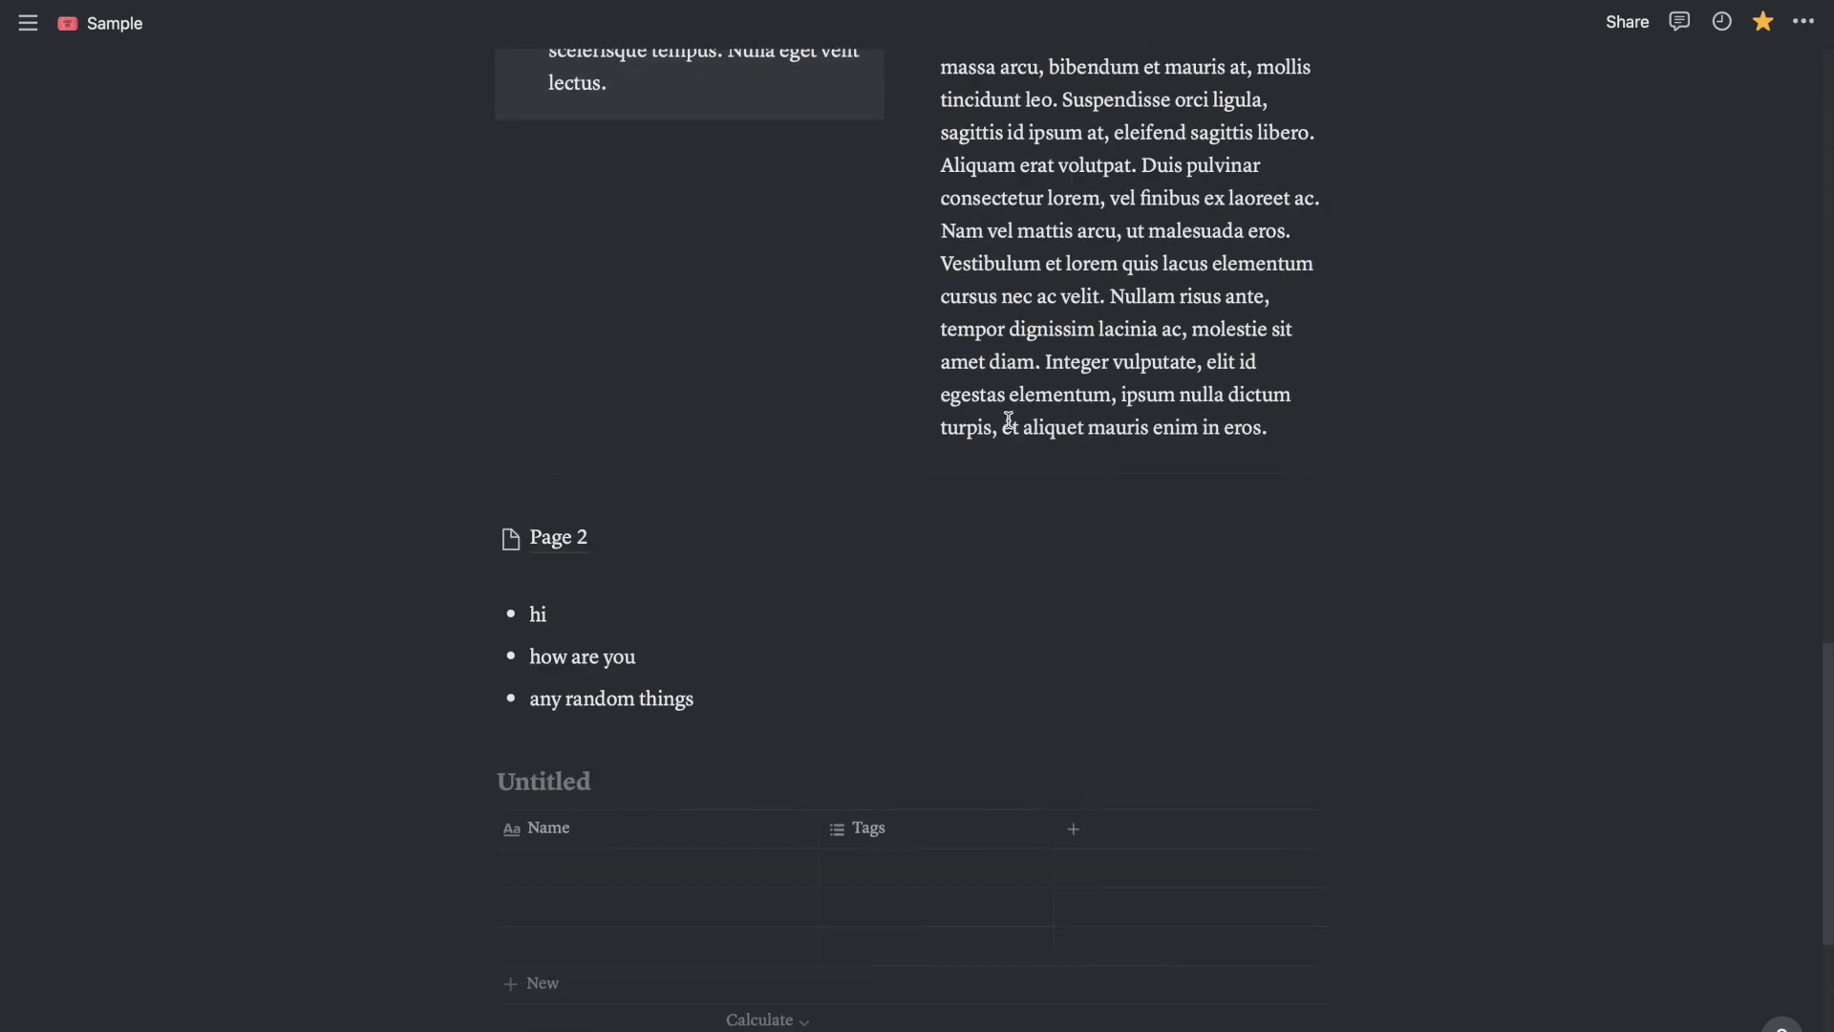
scroll(1012, 426, "up", 20)
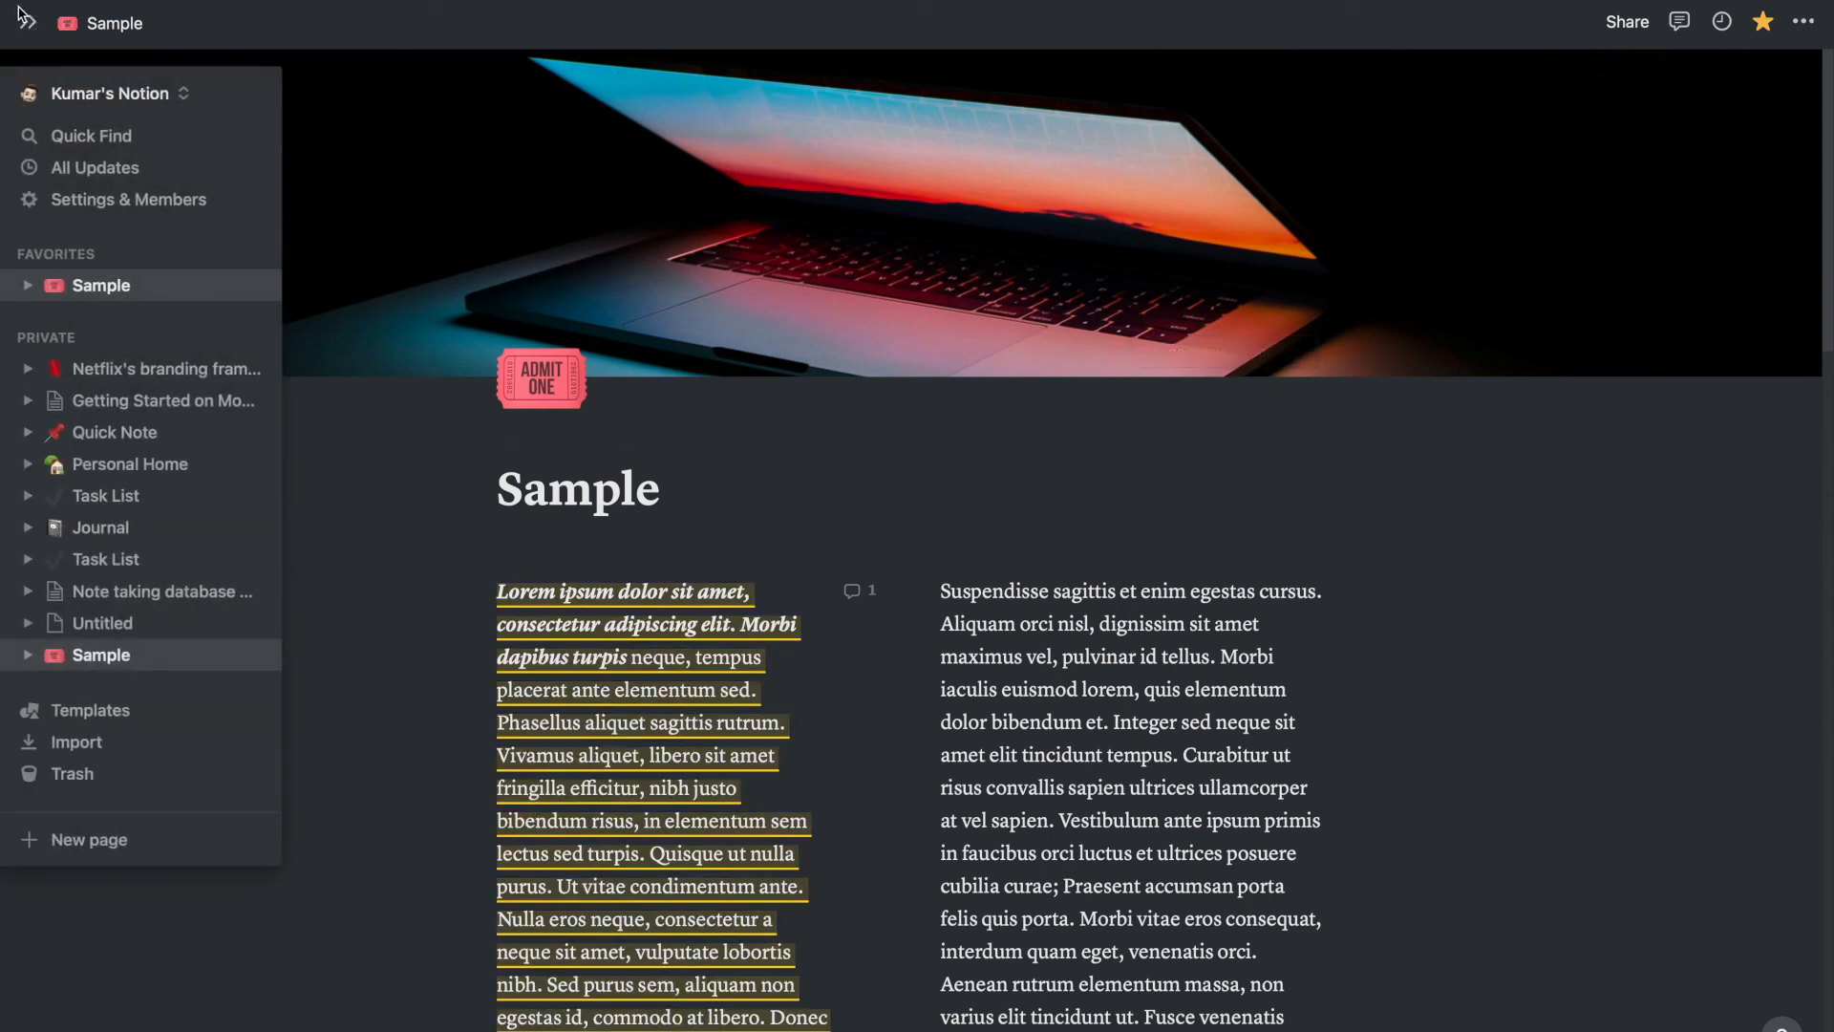
Keep the page list open, open Personal Home and move the private Sample page into it below the Daily links.
left_click(28, 22)
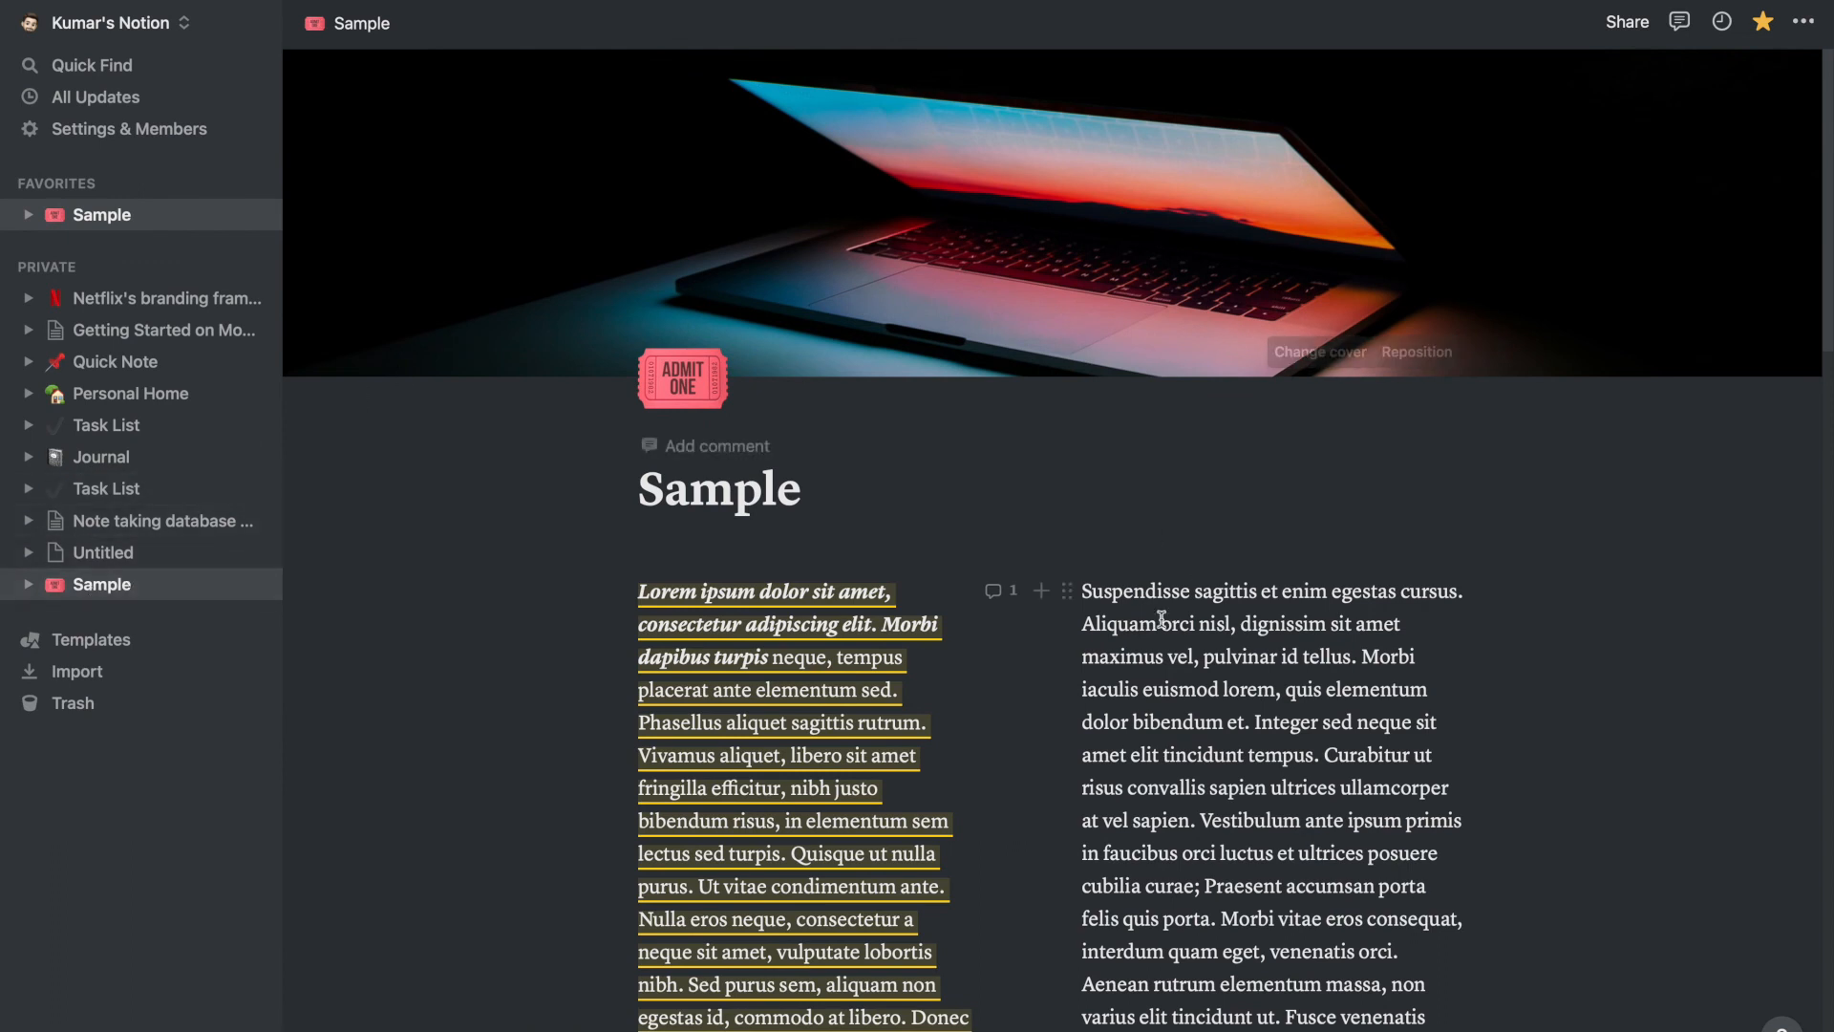
left_click(108, 387)
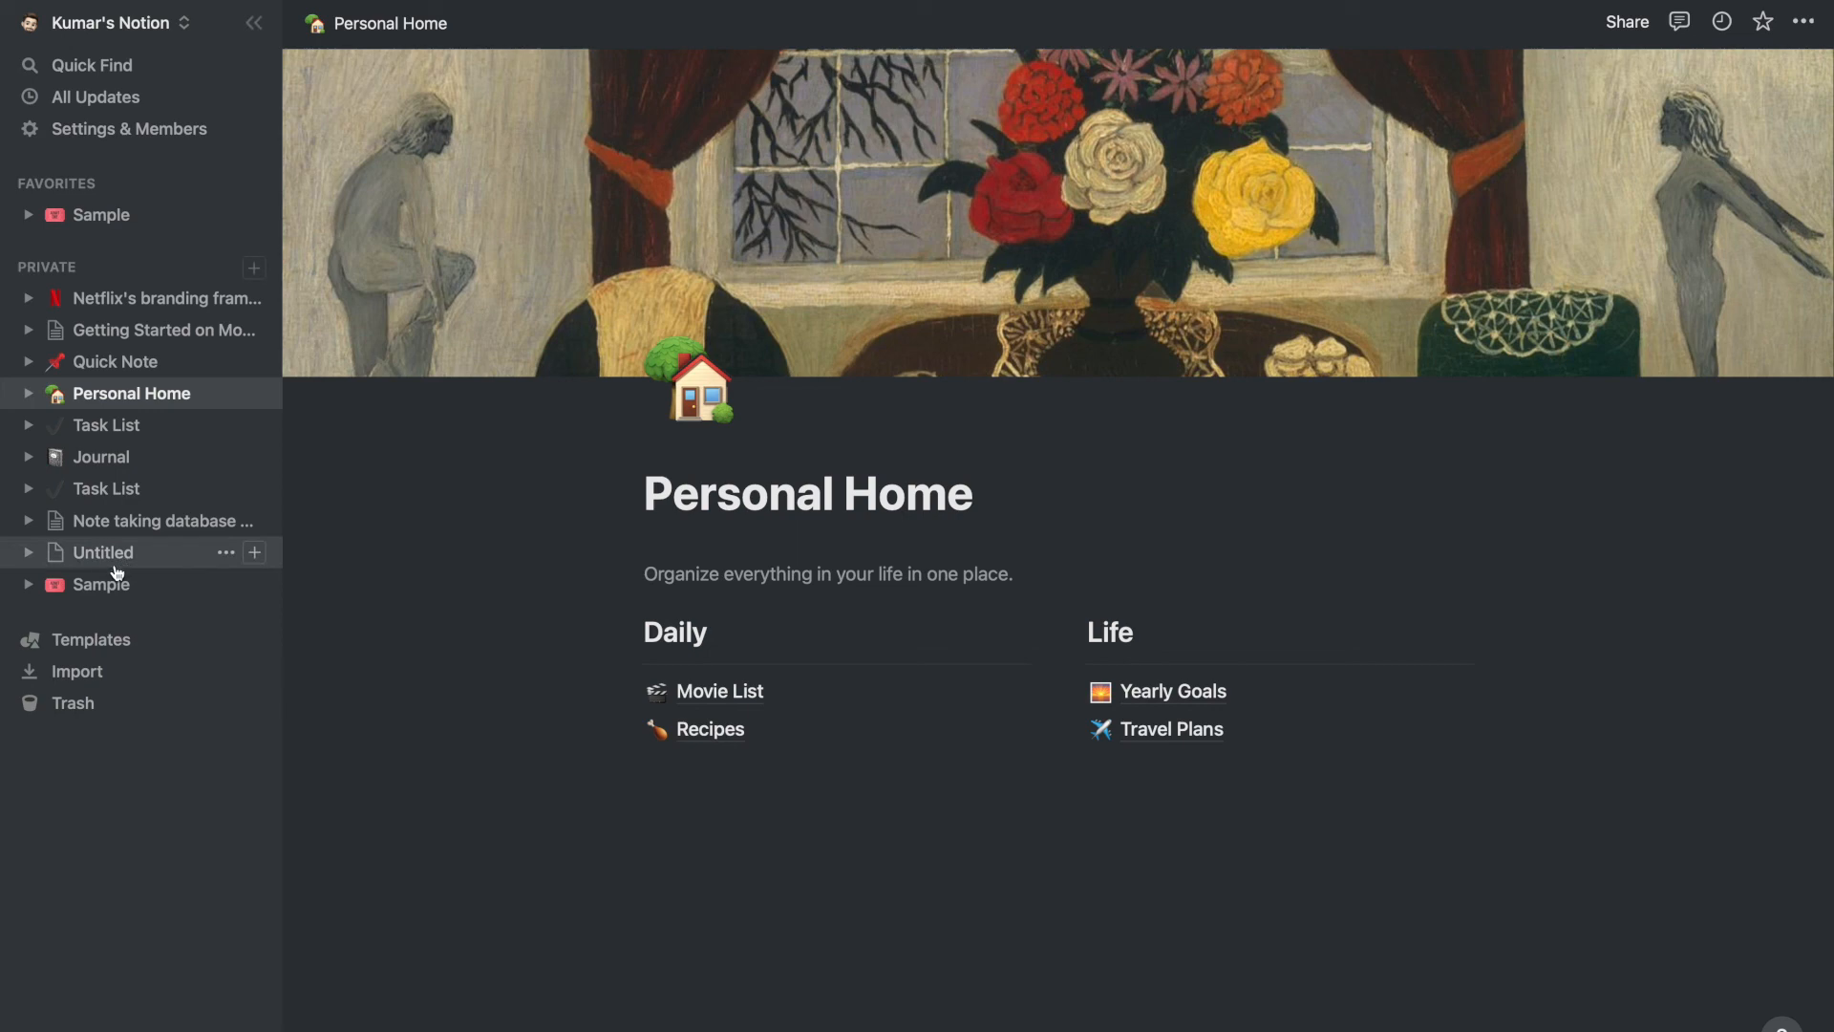
left_click_drag(91, 585, 741, 807)
left_click(738, 857)
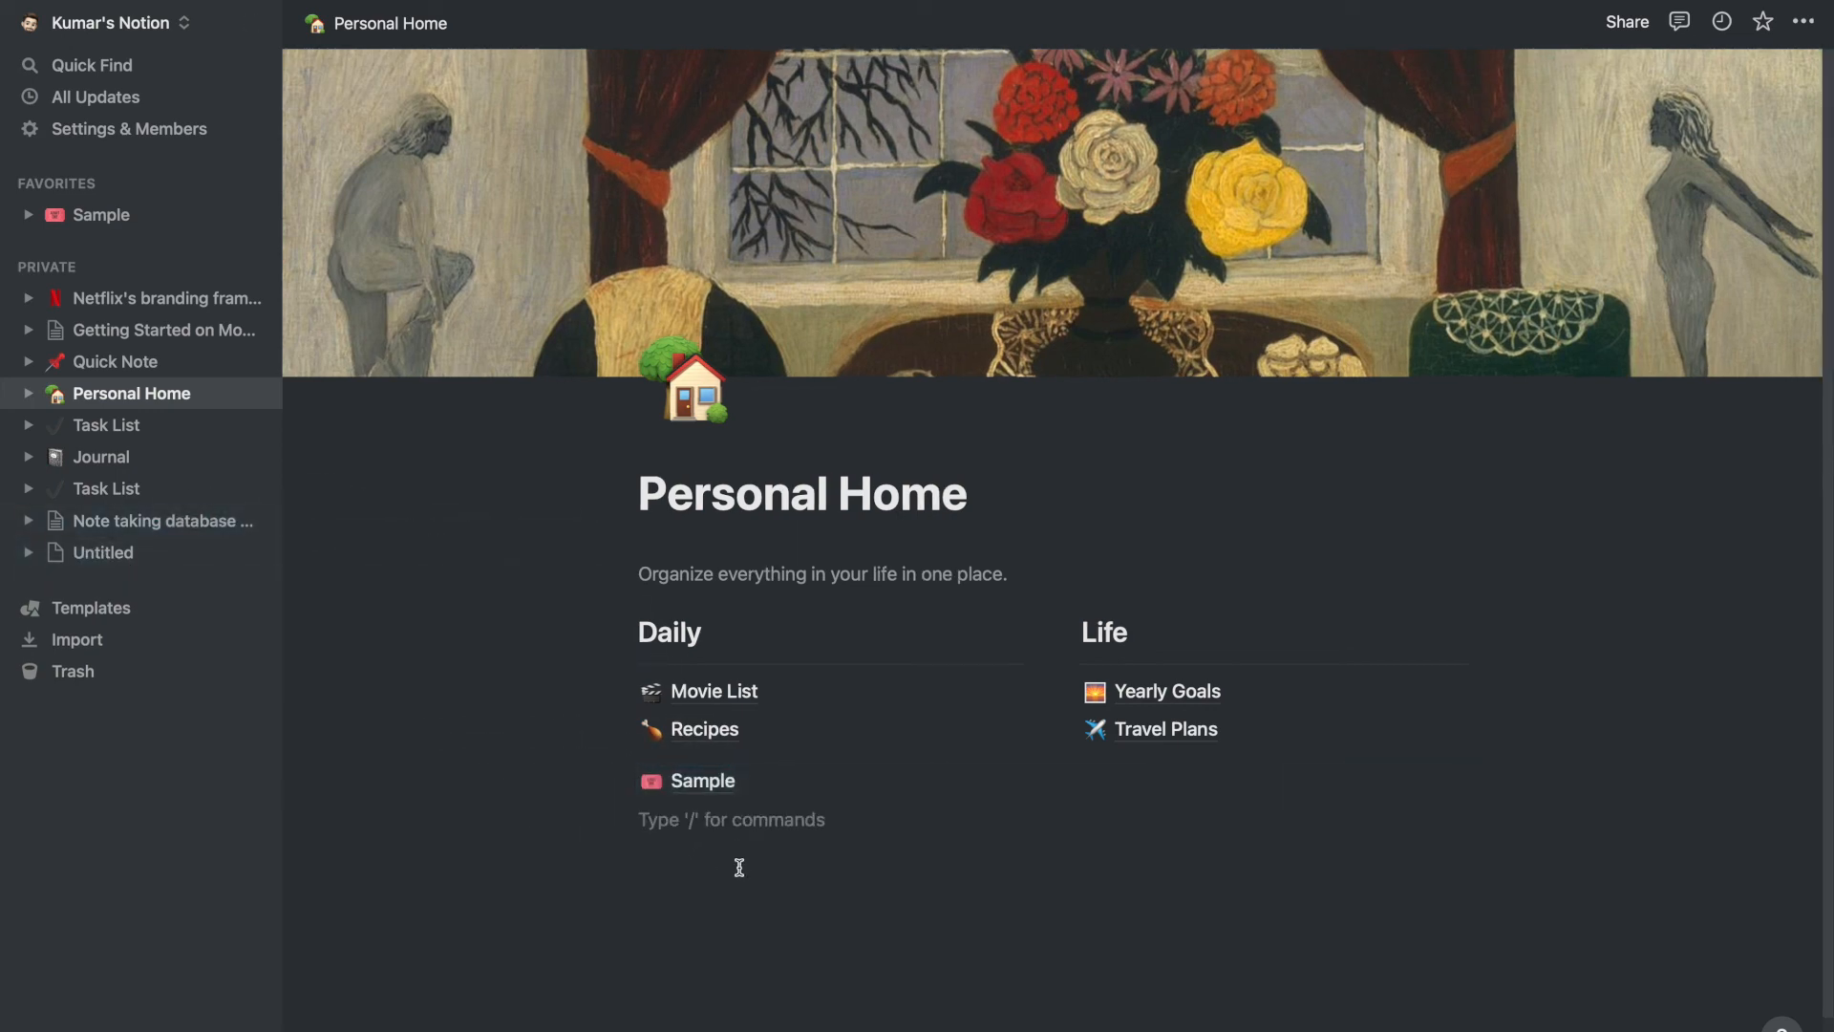